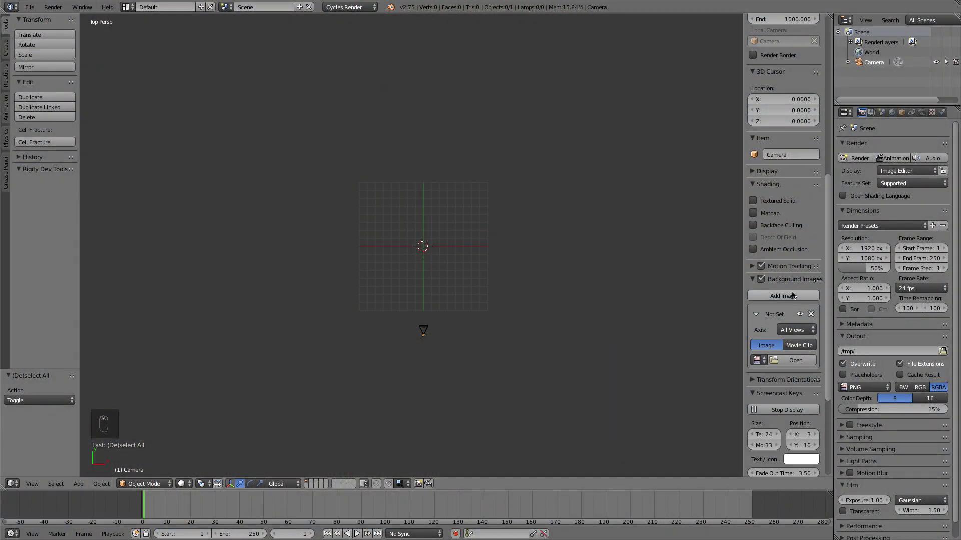
Add a background image and load the Leaves0123_6_S-2.png reference from the A Nature Tutorial Images folder
{"action": "left_click", "coordinate": [789, 297]}
{"action": "left_click", "coordinate": [799, 360]}
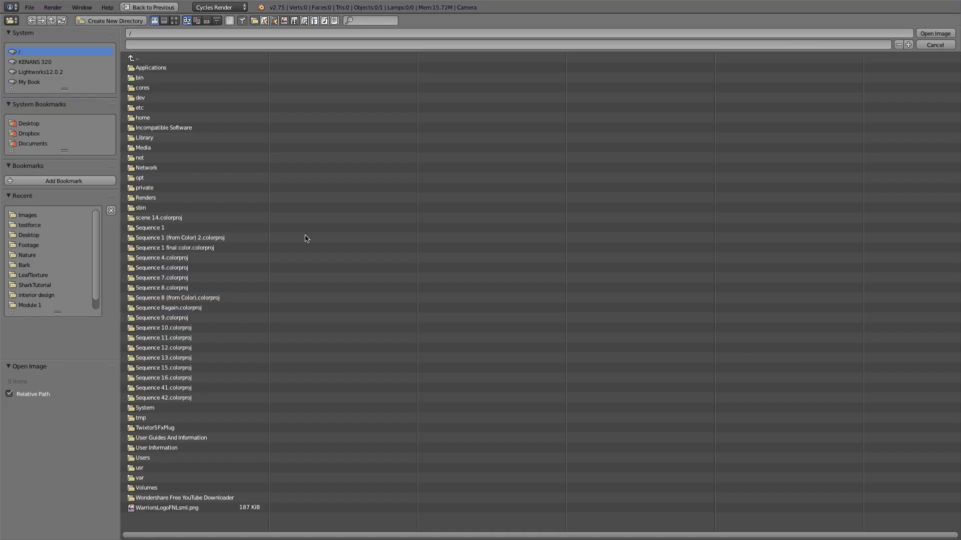
{"action": "left_click", "coordinate": [28, 81]}
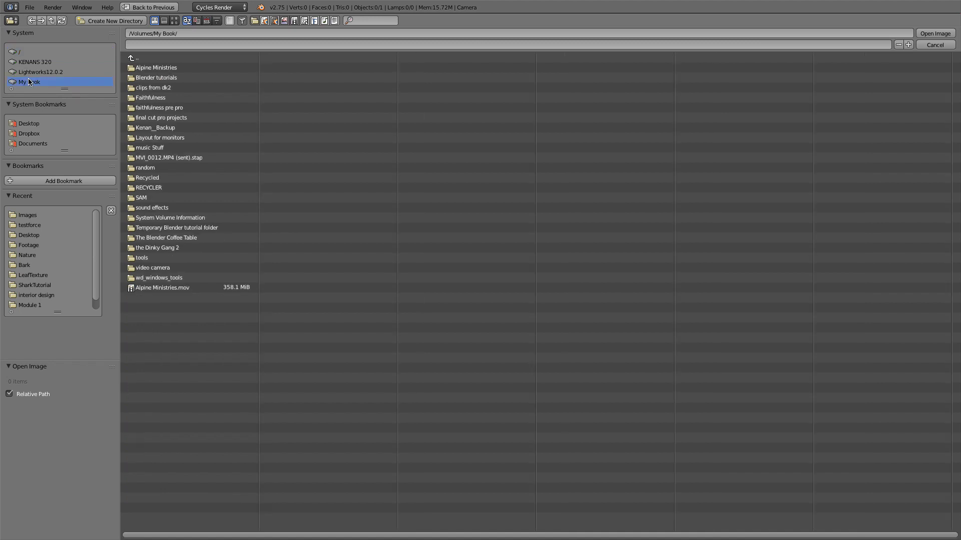
{"action": "left_click", "coordinate": [145, 78]}
{"action": "left_click", "coordinate": [146, 68]}
{"action": "left_click", "coordinate": [148, 67]}
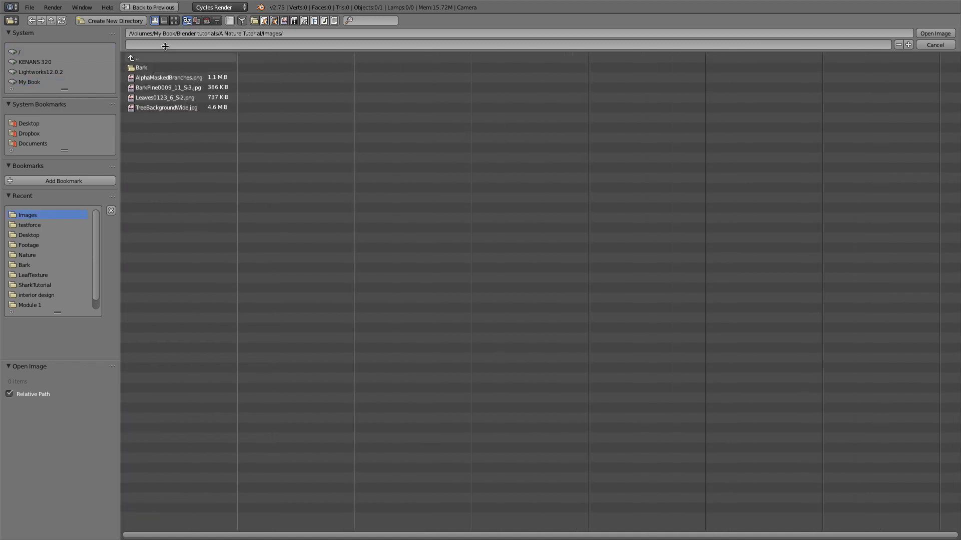
{"action": "left_click", "coordinate": [175, 20]}
{"action": "double_click", "coordinate": [480, 89]}
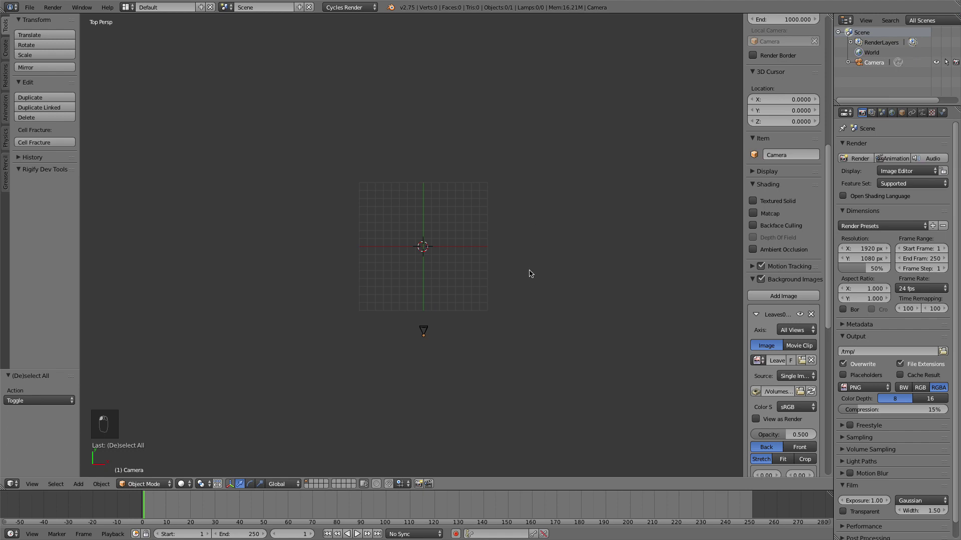
Switch the top view to orthographic for the leaf reference and hide the view properties
{"action": "key", "text": "KP_5"}
{"action": "scroll", "coordinate": [508, 258], "scroll_direction": "up", "scroll_amount": 7}
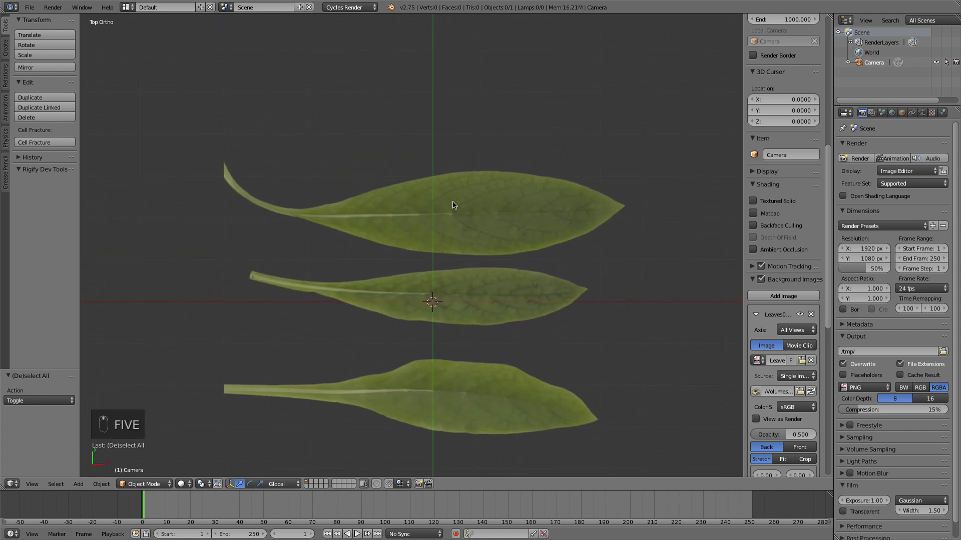
{"action": "key", "text": "n"}
{"action": "middle_click_drag", "start_coordinate": [564, 223], "coordinate": [497, 251], "text": "shift"}
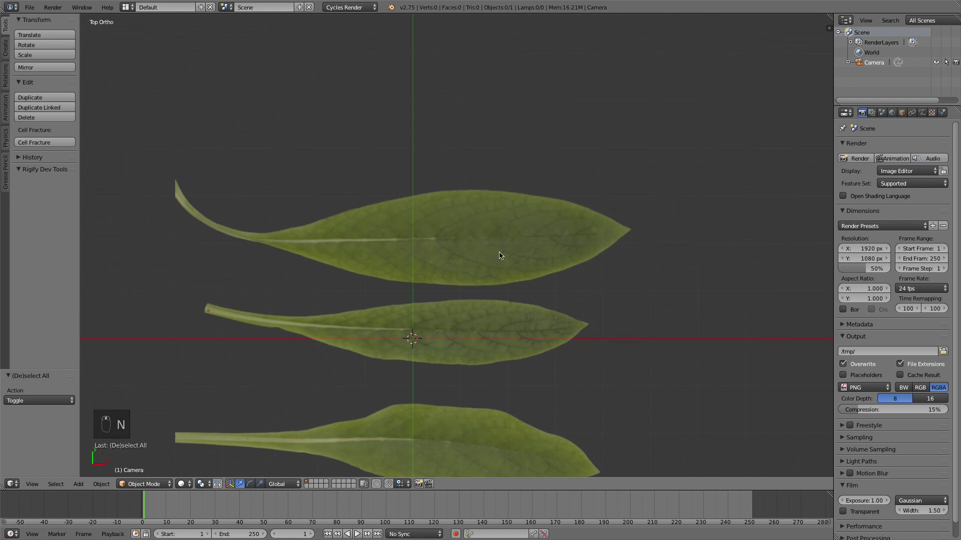
{"action": "scroll", "coordinate": [459, 231], "scroll_direction": "up", "scroll_amount": 1}
Place the 3D cursor on the middle of the uppermost leaf and add a plane mesh there
{"action": "left_click", "coordinate": [459, 231]}
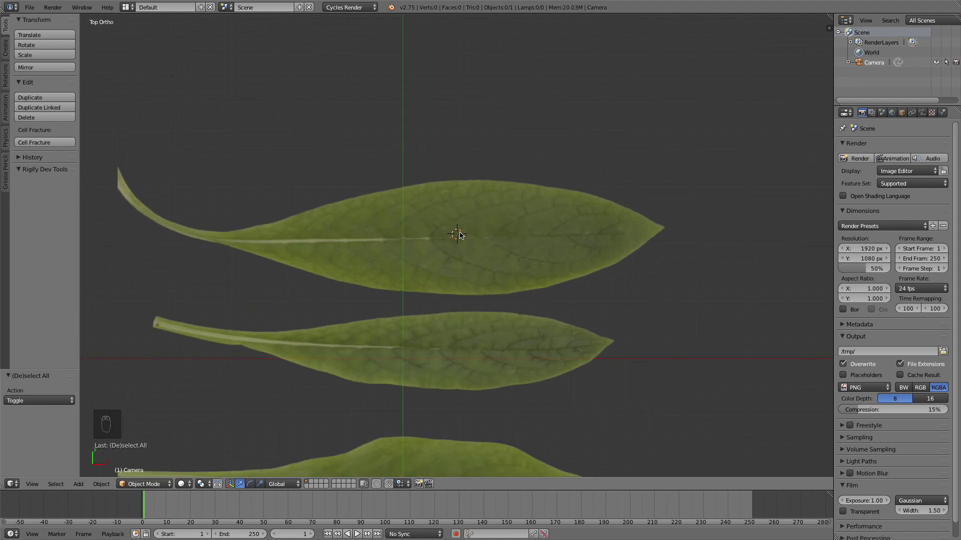
{"action": "key", "text": "shift+a"}
{"action": "mouse_move", "coordinate": [459, 233]}
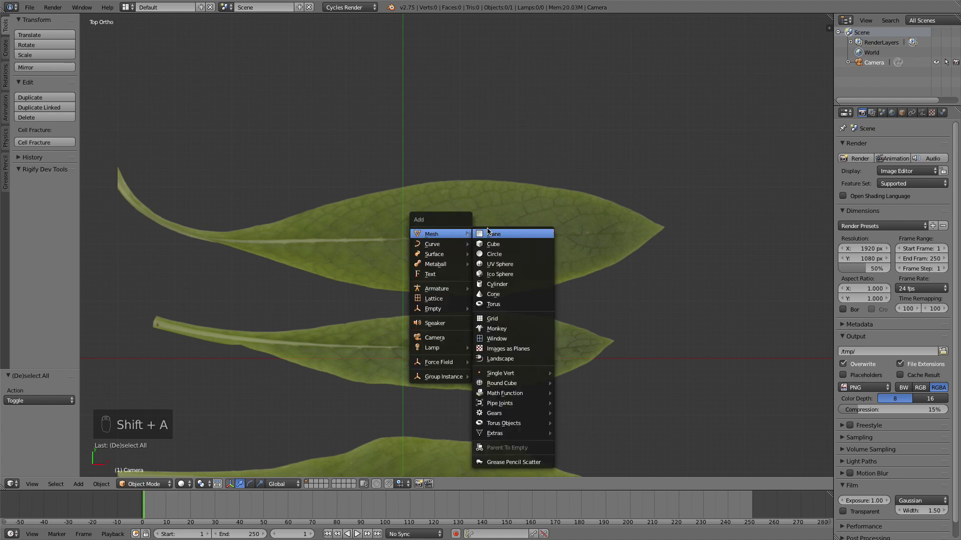
{"action": "left_click", "coordinate": [491, 232]}
{"action": "scroll", "coordinate": [493, 234], "scroll_direction": "up", "scroll_amount": 2}
{"action": "middle_click_drag", "start_coordinate": [503, 228], "coordinate": [494, 265], "text": "shift"}
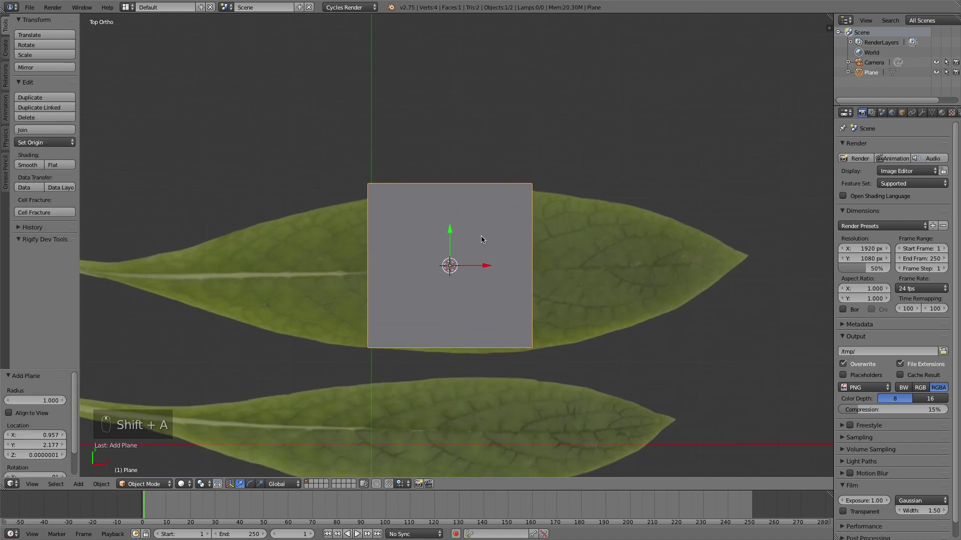
Fit the plane to the leaf's width, scaling its mesh to about 0.96 and raising the upper-right vertex about 0.037
{"action": "left_click_drag", "start_coordinate": [449, 229], "coordinate": [457, 236]}
{"action": "key", "text": "Tab"}
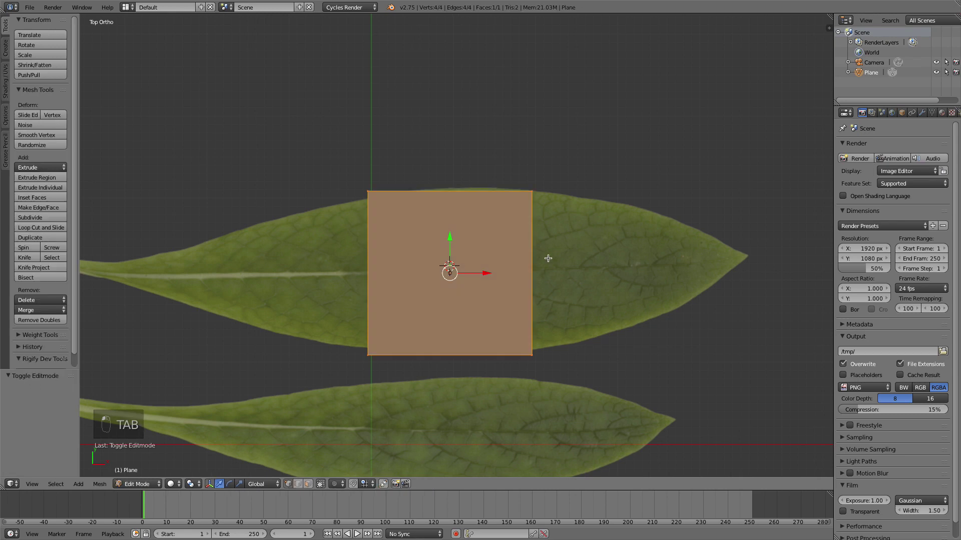
{"action": "key", "text": "s"}
{"action": "left_click", "coordinate": [543, 260]}
{"action": "right_click", "coordinate": [523, 197]}
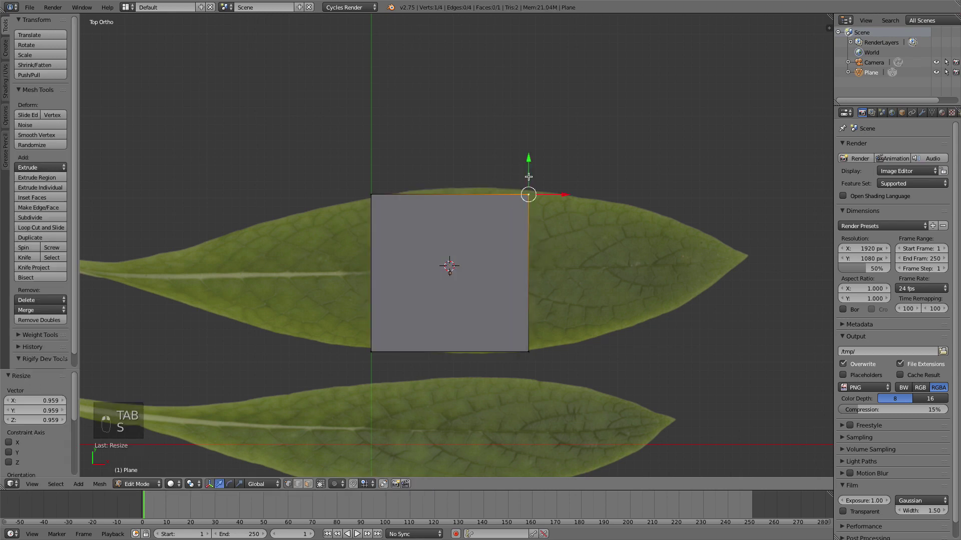
{"action": "left_click_drag", "start_coordinate": [529, 176], "coordinate": [528, 174]}
Extrude the plane's right edge about 1.47 along X and scale, move and rotate the new edge to match the leaf outline
{"action": "right_click", "coordinate": [528, 351]}
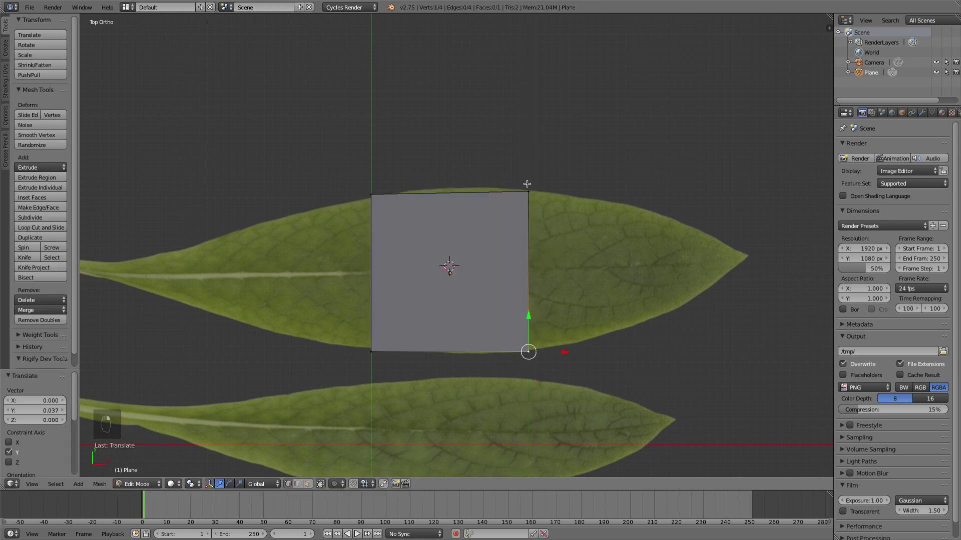
{"action": "key", "text": "e"}
{"action": "left_click", "coordinate": [713, 343]}
{"action": "key", "text": "s"}
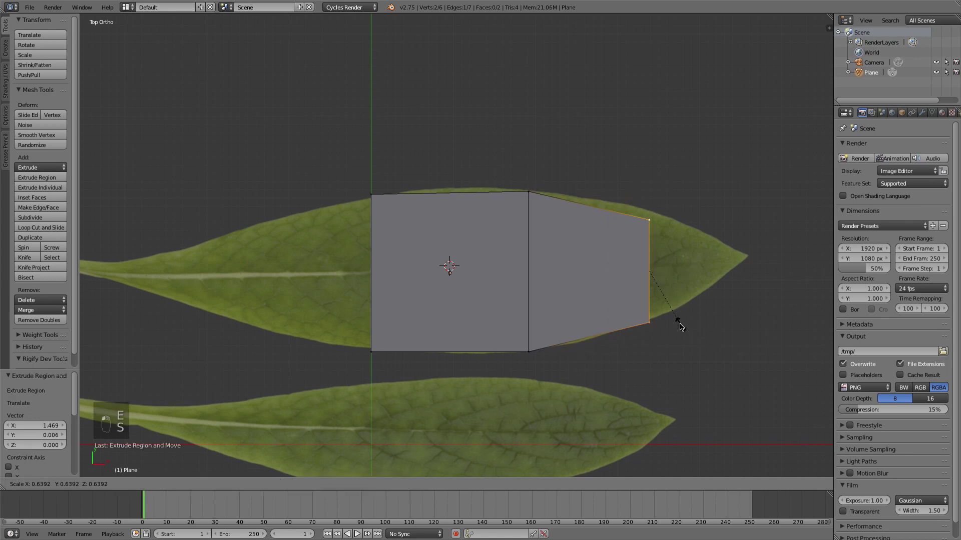
{"action": "left_click", "coordinate": [684, 327]}
{"action": "key", "text": "g"}
{"action": "left_click", "coordinate": [689, 311]}
{"action": "key", "text": "s"}
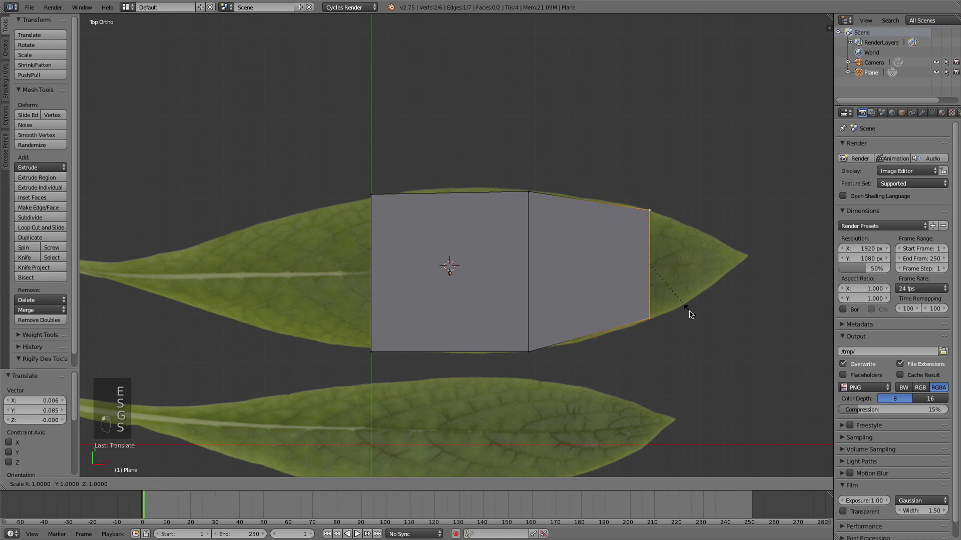
{"action": "left_click", "coordinate": [687, 310]}
{"action": "middle_click_drag", "start_coordinate": [685, 311], "coordinate": [645, 324], "text": "shift"}
{"action": "key", "text": "r"}
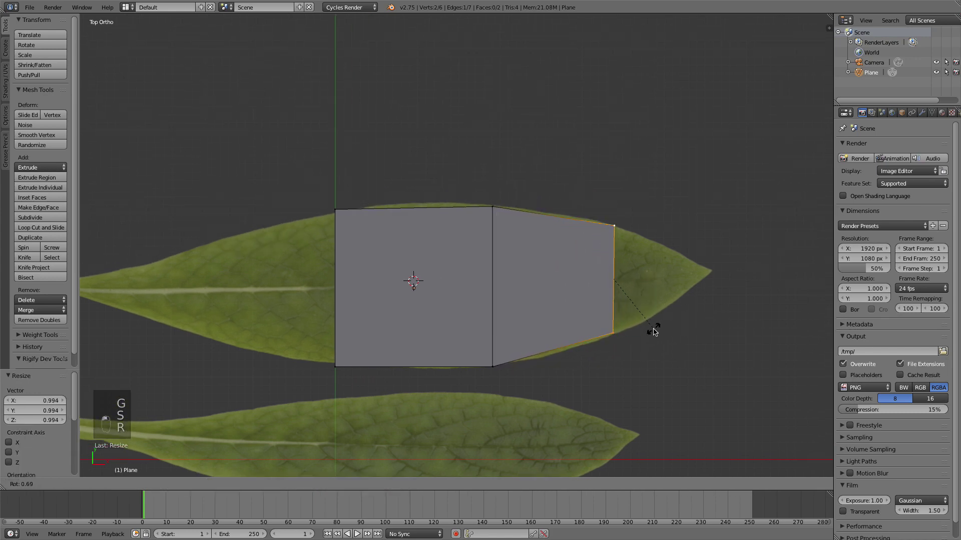
{"action": "left_click", "coordinate": [655, 333]}
Extrude the end edge about 0.83 further toward the leaf tip and scale it to about 0.33
{"action": "key", "text": "e"}
{"action": "left_click", "coordinate": [721, 329]}
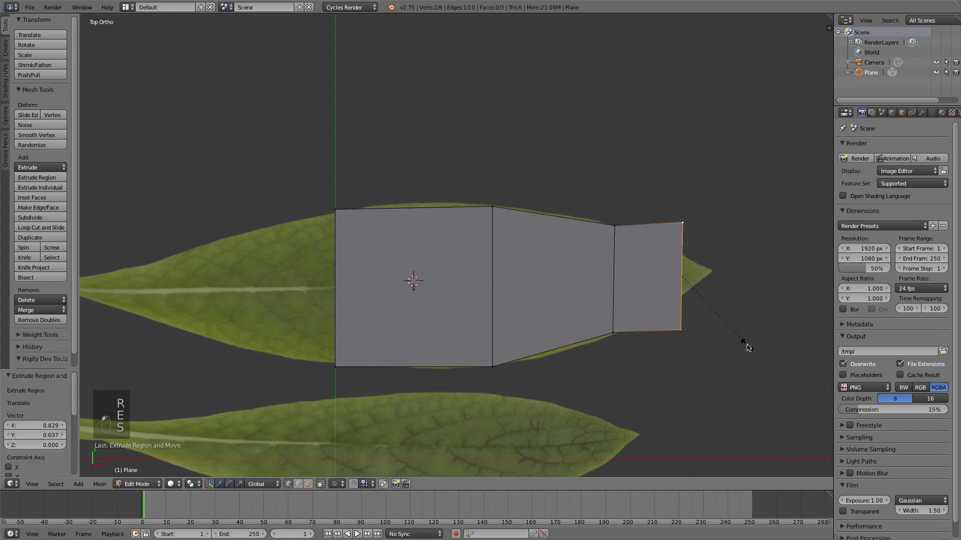
{"action": "key", "text": "s"}
{"action": "left_click", "coordinate": [695, 309]}
{"action": "middle_click_drag", "start_coordinate": [709, 311], "coordinate": [650, 327], "text": "shift"}
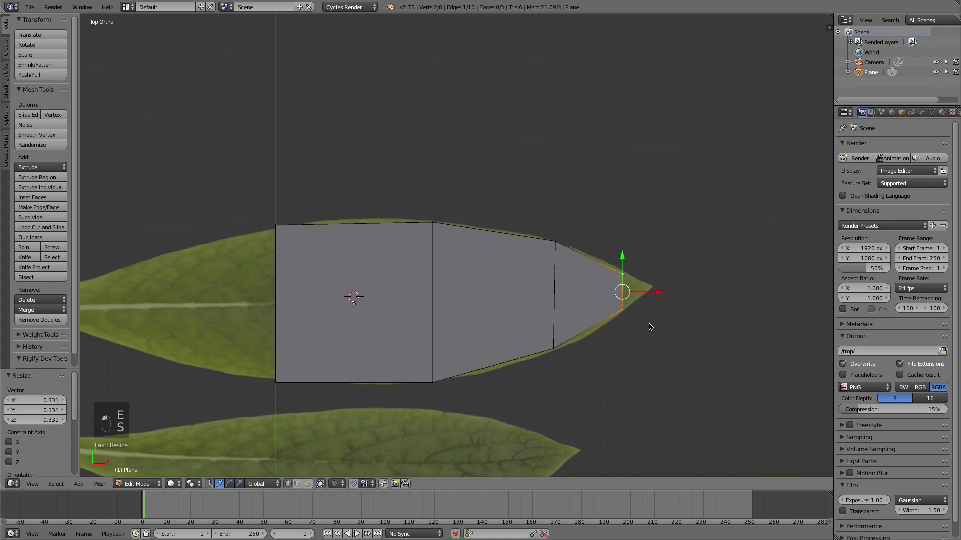
Extrude the end edge about 0.41 along X, scale it to about 0.33 and move it back about 0.15
{"action": "key", "text": "e"}
{"action": "left_click", "coordinate": [692, 328]}
{"action": "key", "text": "s"}
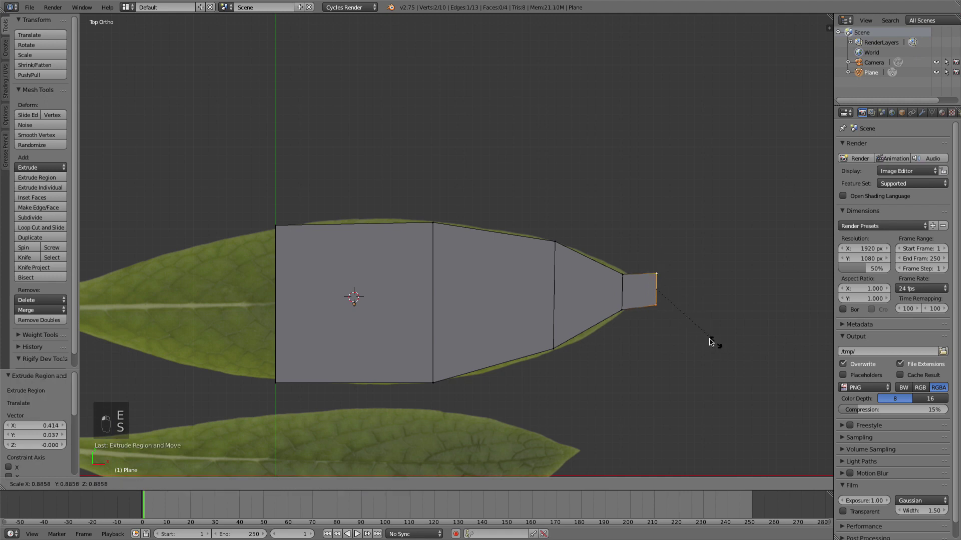
{"action": "left_click", "coordinate": [679, 311]}
{"action": "middle_click_drag", "start_coordinate": [678, 311], "coordinate": [559, 320], "text": "shift"}
{"action": "scroll", "coordinate": [653, 327], "scroll_direction": "up", "scroll_amount": 4}
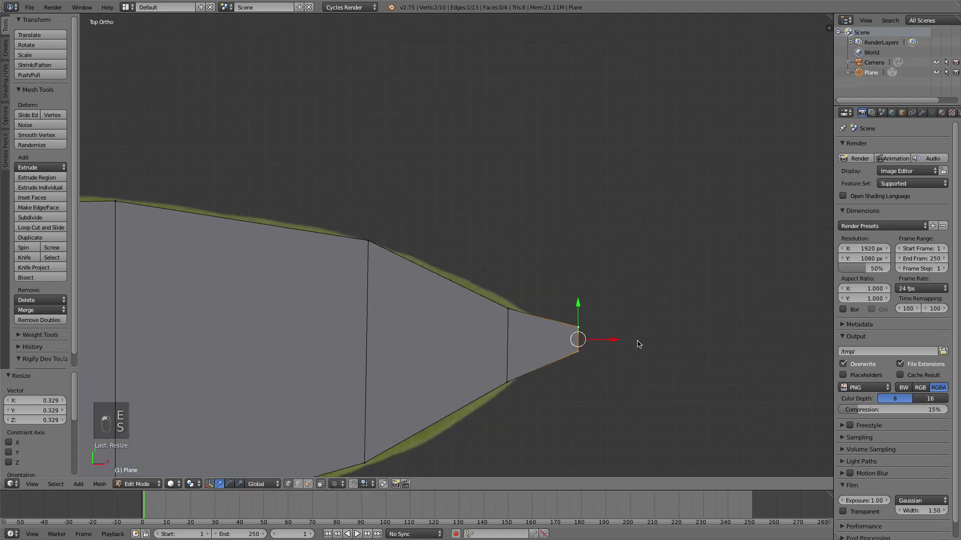
{"action": "key", "text": "g"}
{"action": "left_click", "coordinate": [613, 345]}
Scale the second edge from the tip to about 1.16 and nudge it about -0.026 in X and 0.018 in Y
{"action": "right_click", "coordinate": [511, 326]}
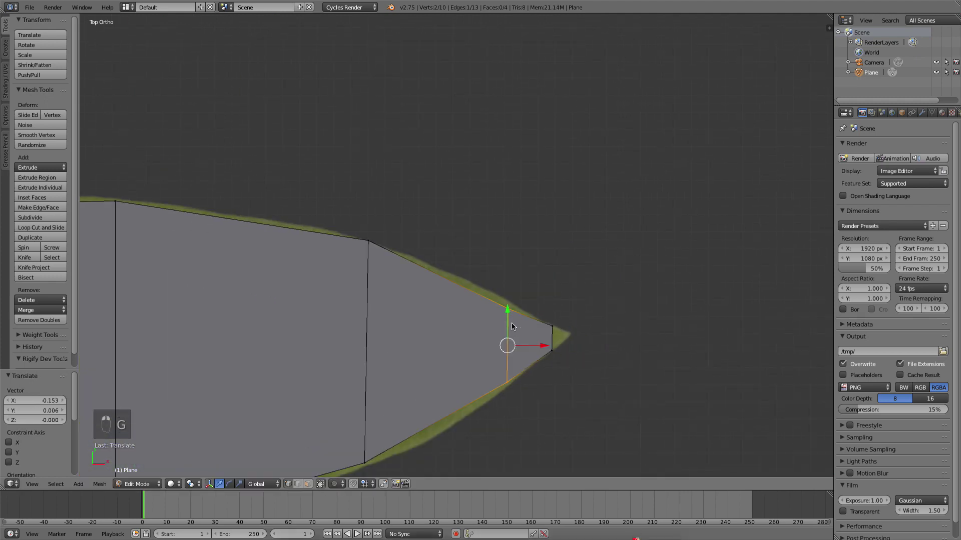
{"action": "key", "text": "s"}
{"action": "left_click", "coordinate": [539, 316]}
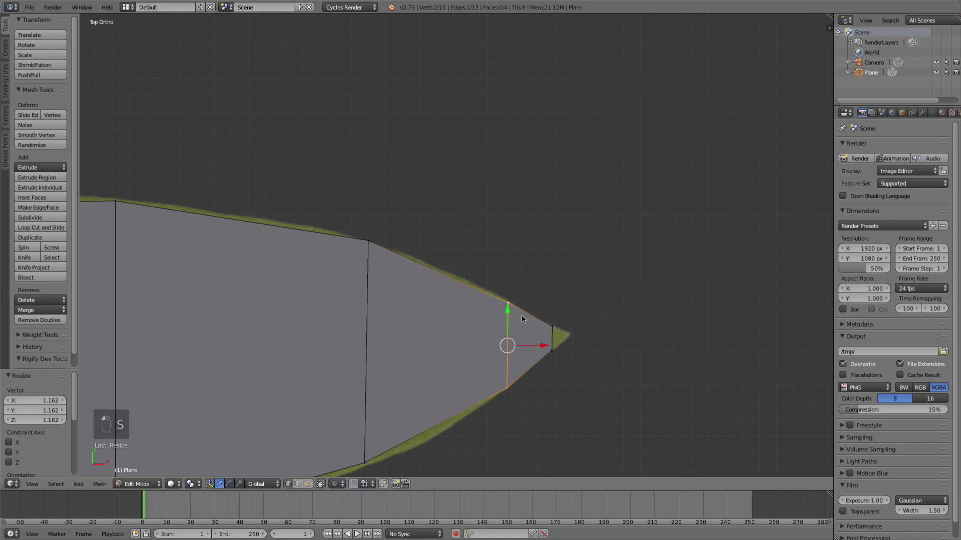
{"action": "key", "text": "g"}
{"action": "left_click", "coordinate": [516, 316]}
Extrude the tip edge about 0.17 along X and shrink the new edge to nearly a point
{"action": "right_click", "coordinate": [550, 327]}
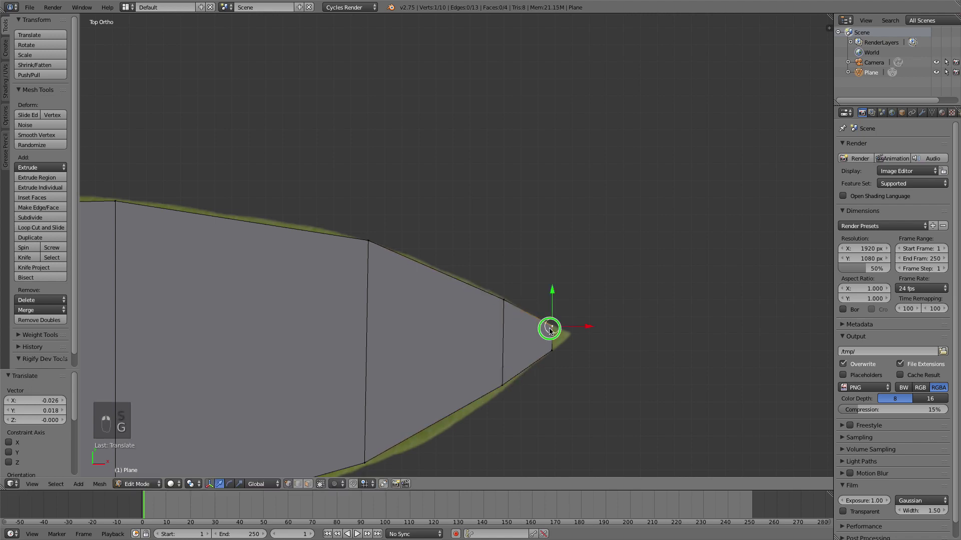
{"action": "key", "text": "e"}
{"action": "left_click", "coordinate": [586, 344]}
{"action": "key", "text": "s"}
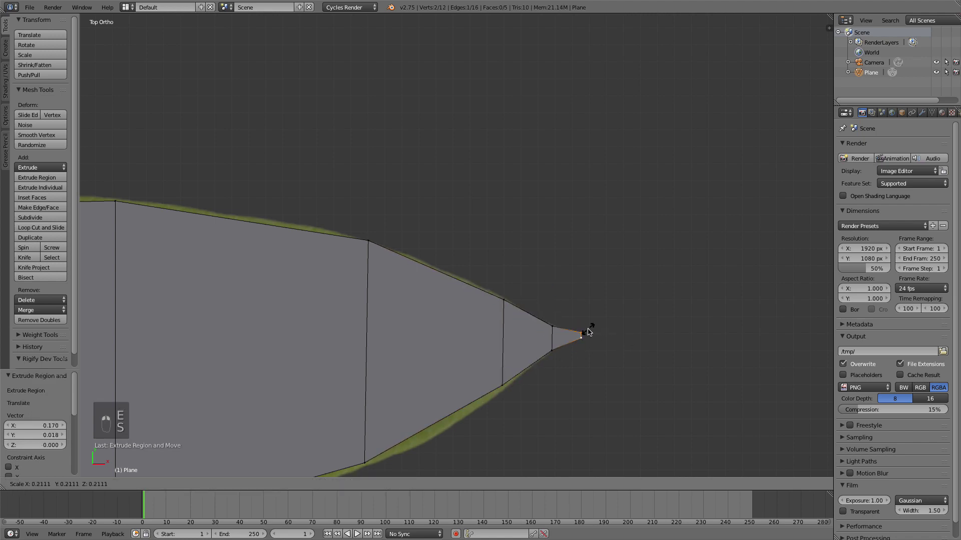
{"action": "left_click", "coordinate": [594, 333]}
Slide the last two tip edges back along X and scale the inner one to about 1.61
{"action": "left_click_drag", "start_coordinate": [601, 334], "coordinate": [569, 339]}
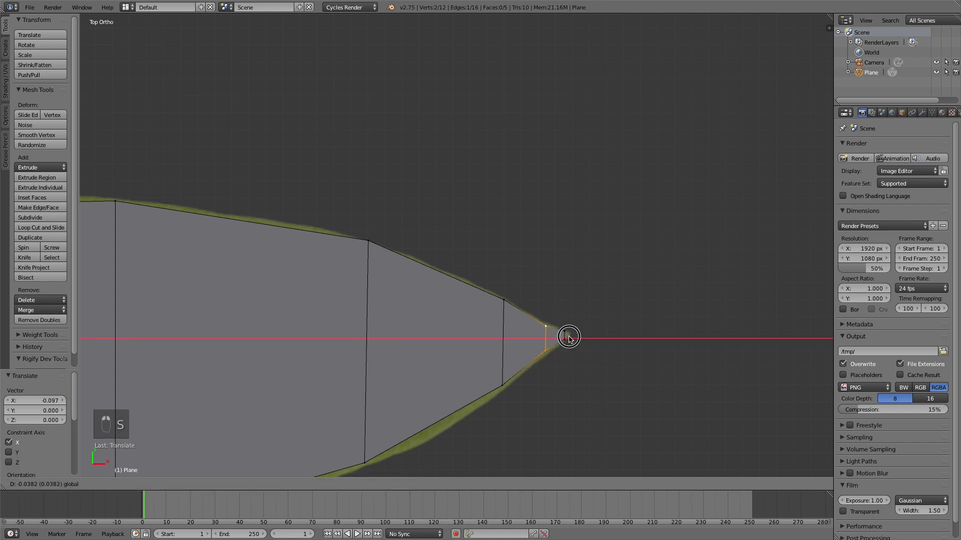
{"action": "left_click", "coordinate": [599, 342]}
{"action": "right_click", "coordinate": [570, 347]}
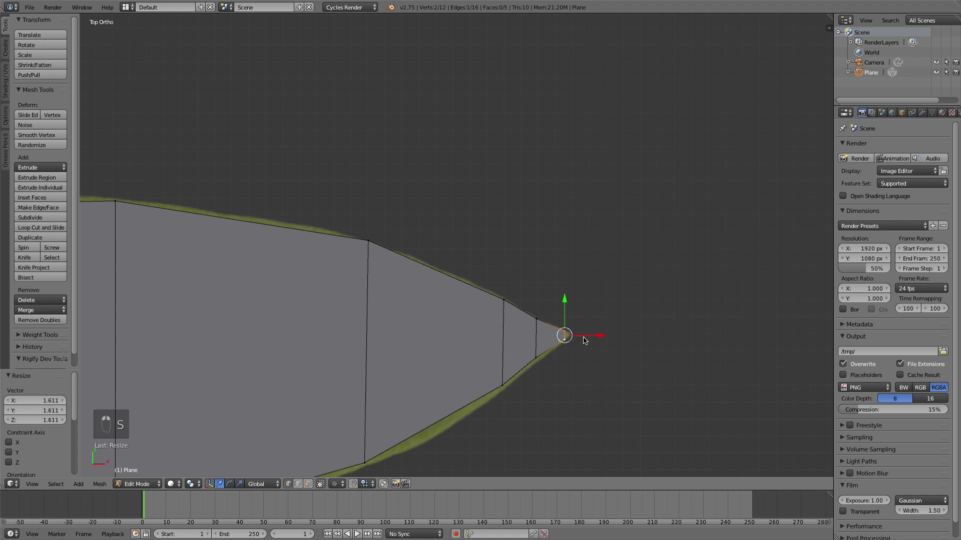
{"action": "left_click_drag", "start_coordinate": [584, 341], "coordinate": [546, 336]}
Adjust the third edge from the tip to the leaf outline and shift the fourth about -0.012 along Y
{"action": "right_click", "coordinate": [509, 344]}
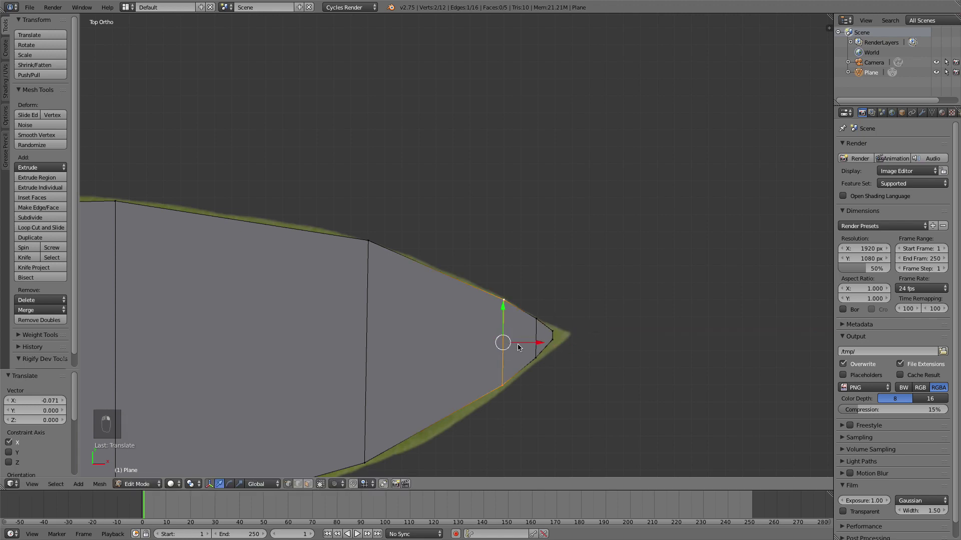
{"action": "left_click_drag", "start_coordinate": [503, 308], "coordinate": [502, 317]}
{"action": "key", "text": "s"}
{"action": "left_click", "coordinate": [505, 317]}
{"action": "right_click", "coordinate": [367, 315]}
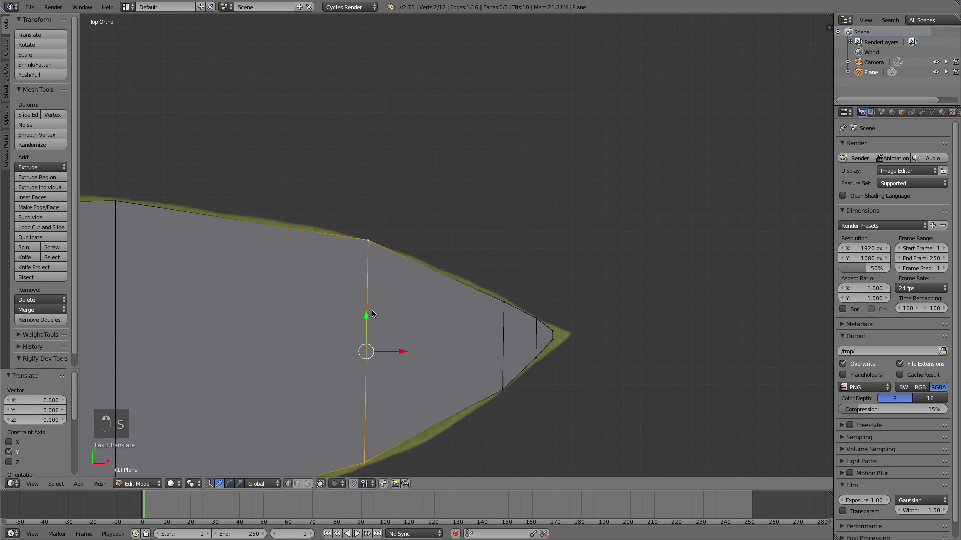
{"action": "middle_click_drag", "start_coordinate": [371, 314], "coordinate": [421, 232], "text": "shift"}
{"action": "left_click_drag", "start_coordinate": [407, 228], "coordinate": [428, 221]}
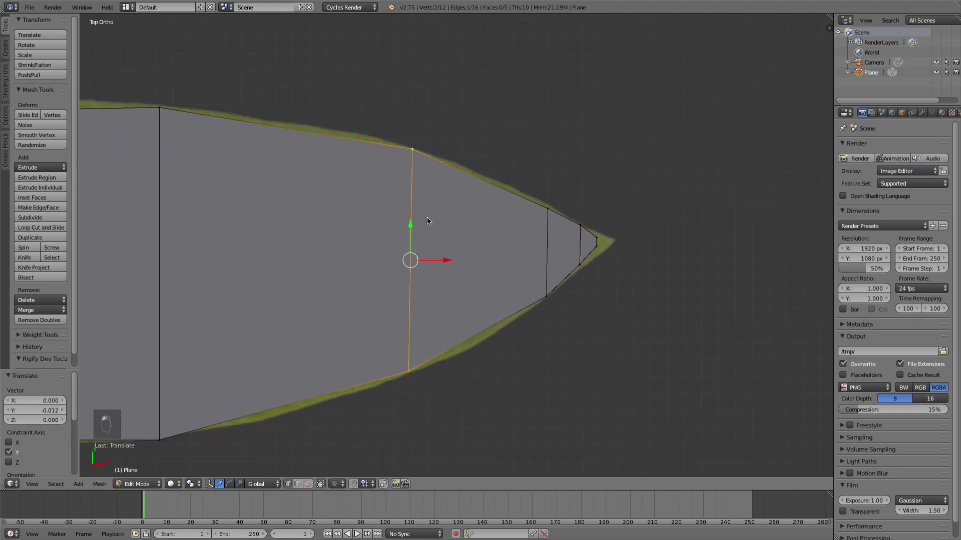
Add a centred loop cut between the third and fourth edges from the tip and scale it to about 1.04
{"action": "key", "text": "ctrl+r"}
{"action": "left_click", "coordinate": [486, 191]}
{"action": "right_click", "coordinate": [486, 191]}
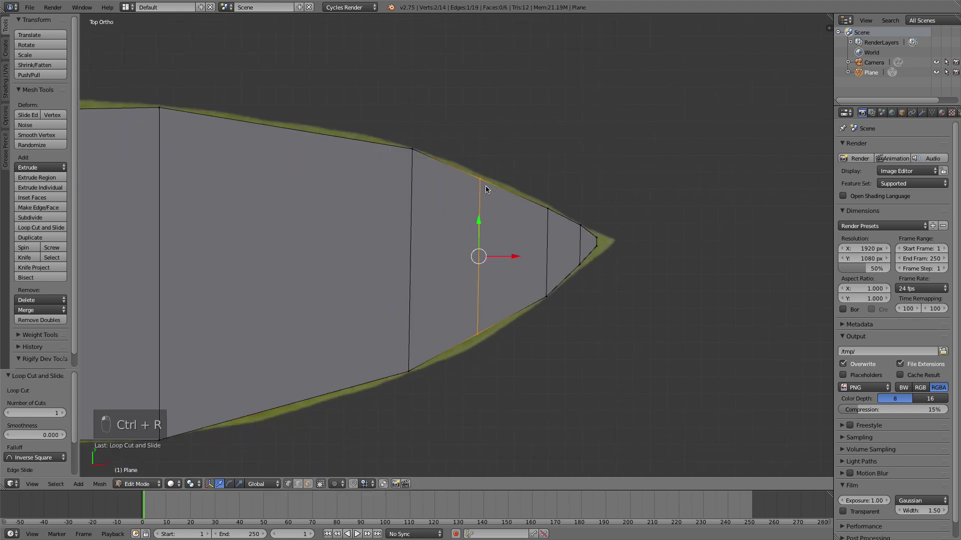
{"action": "key", "text": "a"}
{"action": "key", "text": "s"}
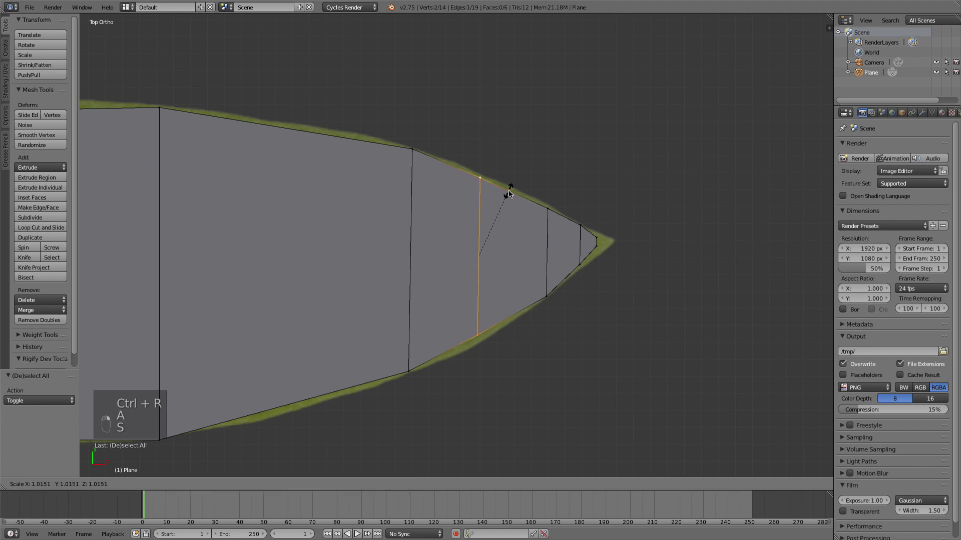
{"action": "left_click", "coordinate": [509, 195]}
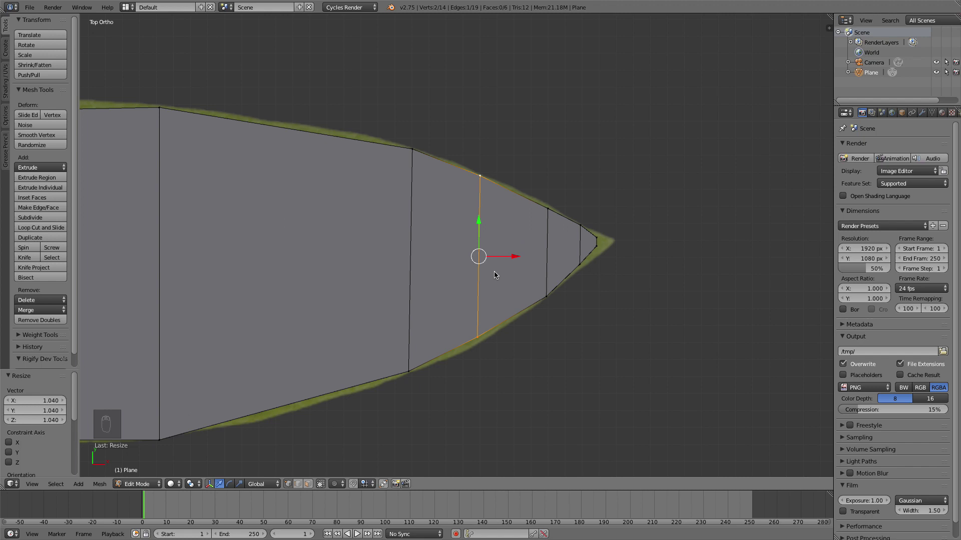
Add a centred loop cut in the long face beside the original square and scale it to about 1.035
{"action": "key", "text": "ctrl+r"}
{"action": "left_click", "coordinate": [298, 150]}
{"action": "right_click", "coordinate": [300, 138]}
{"action": "key", "text": "s"}
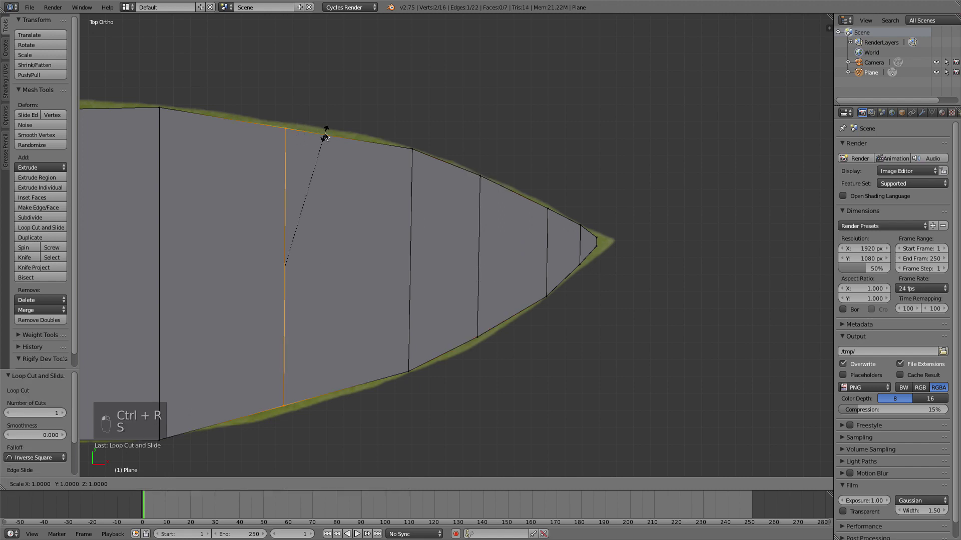
{"action": "left_click", "coordinate": [332, 128]}
Refit the original square's right edge to the outline by shifting it about 0.044 along Y, rescaling it and lowering its upper vertex
{"action": "key", "text": "KP_Decimal"}
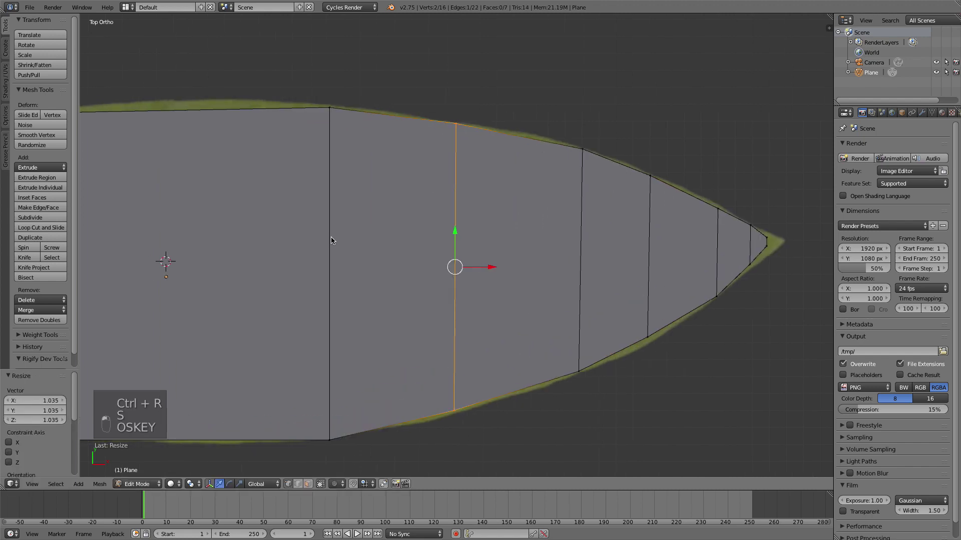
{"action": "right_click", "coordinate": [332, 299], "text": "super"}
{"action": "key", "text": "s"}
{"action": "left_click", "coordinate": [304, 258]}
{"action": "left_click_drag", "start_coordinate": [329, 244], "coordinate": [329, 236]}
{"action": "key", "text": "s"}
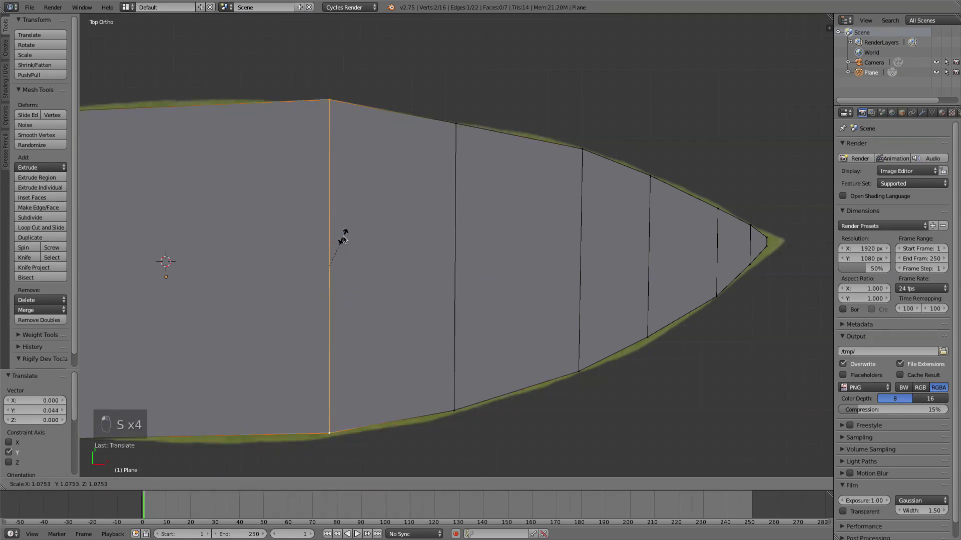
{"action": "left_click", "coordinate": [340, 239]}
{"action": "right_click", "coordinate": [330, 100]}
{"action": "left_click_drag", "start_coordinate": [328, 75], "coordinate": [327, 85]}
Add a centred loop cut through the original square and fit its two end vertices to the outline, shifting the upper one about 0.034 along Y
{"action": "scroll", "coordinate": [327, 85], "scroll_direction": "down", "scroll_amount": 2}
{"action": "middle_click_drag", "start_coordinate": [327, 86], "coordinate": [416, 87], "text": "shift"}
{"action": "key", "text": "ctrl+r"}
{"action": "left_click", "coordinate": [346, 154]}
{"action": "right_click", "coordinate": [345, 151]}
{"action": "left_click_drag", "start_coordinate": [345, 118], "coordinate": [345, 114]}
{"action": "right_click", "coordinate": [346, 379]}
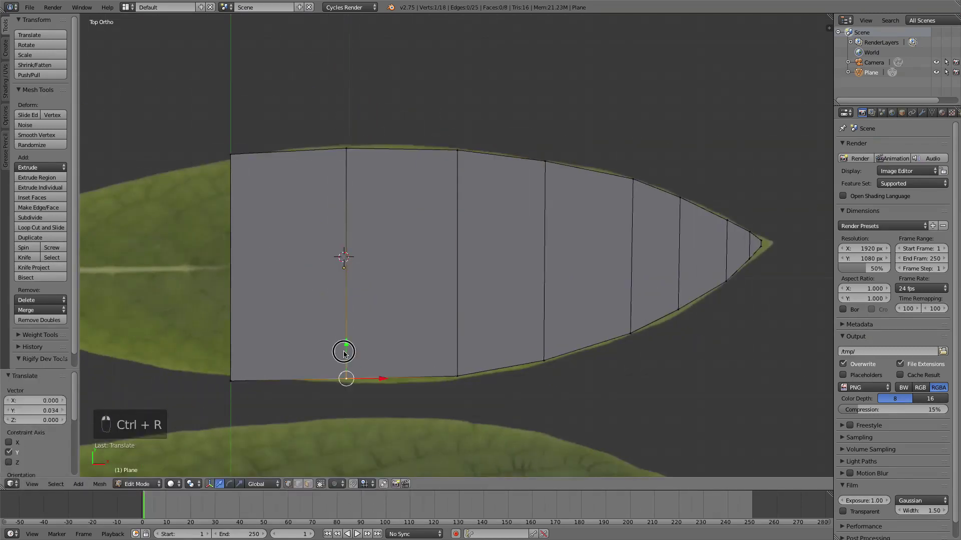
{"action": "left_click_drag", "start_coordinate": [344, 349], "coordinate": [344, 351]}
Fit the stem-side edge to the leaf outline, raising its lower vertex and shifting its upper vertex about -0.063 along Y
{"action": "left_click_drag", "start_coordinate": [235, 346], "coordinate": [235, 335]}
{"action": "right_click", "coordinate": [233, 155]}
{"action": "left_click_drag", "start_coordinate": [233, 127], "coordinate": [233, 135]}
Add a centred loop cut in the face nearest the stem and raise its upper vertex to the leaf outline
{"action": "middle_click_drag", "start_coordinate": [233, 135], "coordinate": [308, 130], "text": "shift"}
{"action": "key", "text": "ctrl+r"}
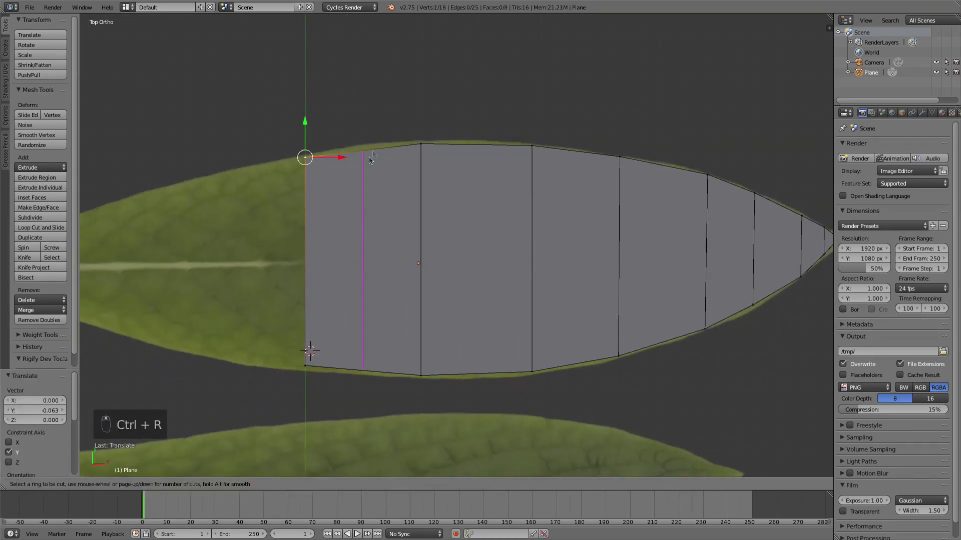
{"action": "left_click", "coordinate": [365, 156]}
{"action": "right_click", "coordinate": [364, 152]}
{"action": "left_click_drag", "start_coordinate": [365, 141], "coordinate": [365, 136]}
Extrude the stem-side edge toward the stem, scale it to about 0.879 and lower its lower vertex to the outline
{"action": "right_click", "coordinate": [304, 156]}
{"action": "right_click", "coordinate": [305, 364], "text": "shift"}
{"action": "key", "text": "e"}
{"action": "left_click", "coordinate": [326, 299]}
{"action": "key", "text": "s"}
{"action": "left_click", "coordinate": [319, 293]}
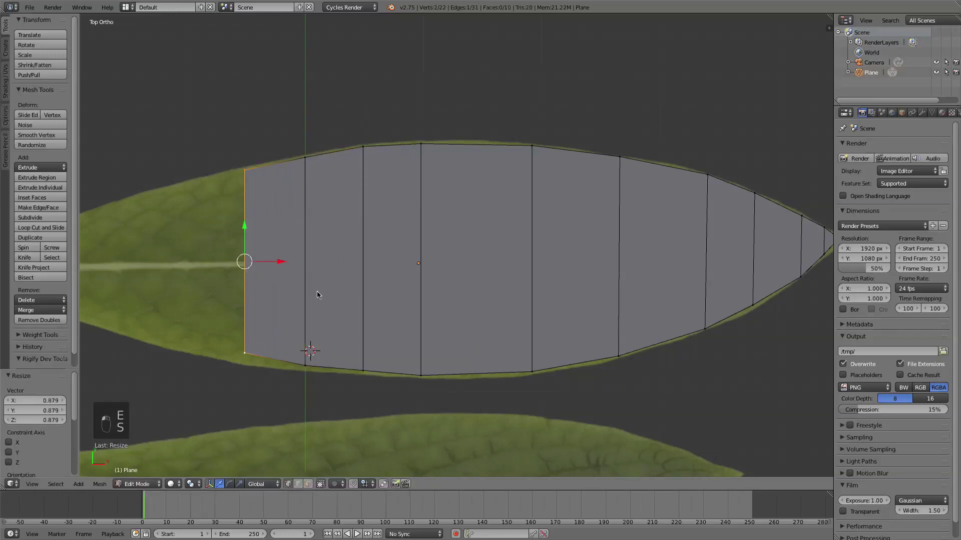
{"action": "middle_click_drag", "start_coordinate": [318, 294], "coordinate": [402, 298], "text": "shift"}
{"action": "right_click", "coordinate": [328, 355]}
{"action": "left_click_drag", "start_coordinate": [330, 319], "coordinate": [330, 326]}
Extrude the stem-side end edge about -0.542 along X and scale it down to the leaf width
{"action": "right_click", "coordinate": [329, 176]}
{"action": "right_click", "coordinate": [331, 357], "text": "shift"}
{"action": "key", "text": "e"}
{"action": "left_click", "coordinate": [287, 360]}
{"action": "key", "text": "s"}
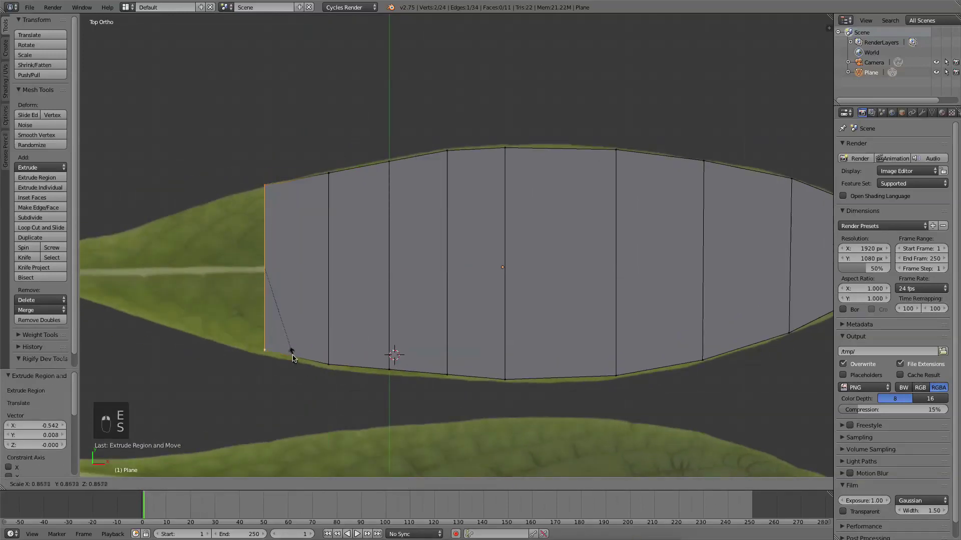
{"action": "left_click", "coordinate": [289, 346]}
{"action": "right_click", "coordinate": [265, 347]}
Extrude the new end edge about -0.567 along X and shrink it to fit the narrowing leaf
{"action": "right_click", "coordinate": [264, 187]}
{"action": "middle_click_drag", "start_coordinate": [265, 187], "coordinate": [381, 200], "text": "shift"}
{"action": "right_click", "coordinate": [380, 363], "text": "shift"}
{"action": "key", "text": "e"}
{"action": "left_click", "coordinate": [316, 363]}
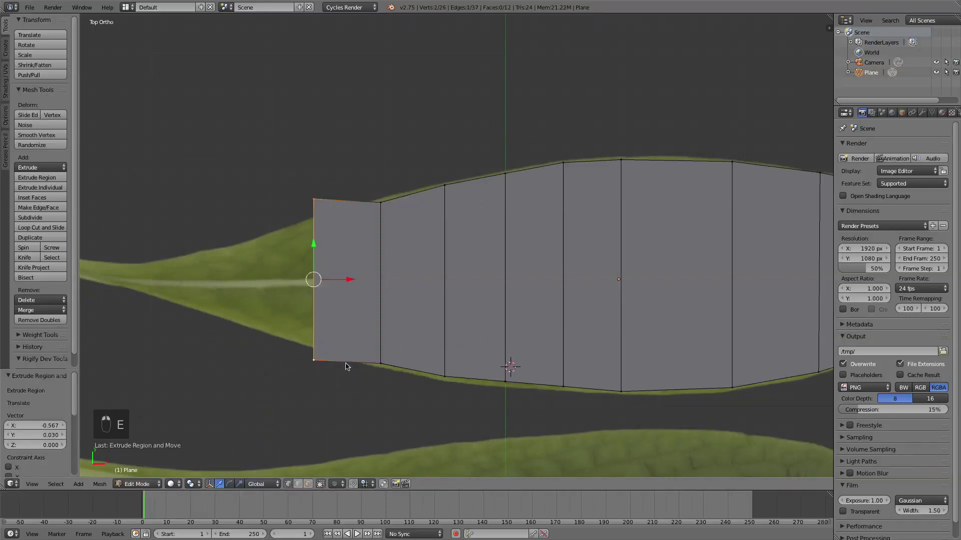
{"action": "key", "text": "s"}
{"action": "left_click", "coordinate": [314, 238]}
Extrude the end edge about -0.44 along X into the tapering leaf base and scale it to the outline
{"action": "key", "text": "e"}
{"action": "left_click", "coordinate": [270, 279]}
{"action": "middle_click_drag", "start_coordinate": [270, 280], "coordinate": [377, 306], "text": "shift"}
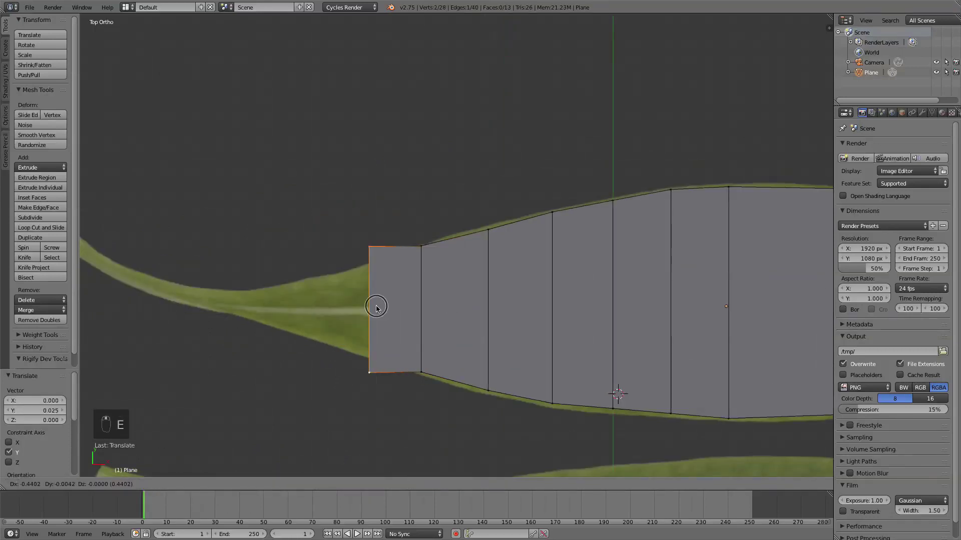
{"action": "key", "text": "s"}
{"action": "left_click", "coordinate": [437, 272]}
Extrude the end edge farther into the leaf base, then scale, shift and slightly rotate it to match the outline
{"action": "key", "text": "e"}
{"action": "left_click", "coordinate": [386, 262]}
{"action": "key", "text": "s"}
{"action": "left_click", "coordinate": [390, 264]}
{"action": "key", "text": "g"}
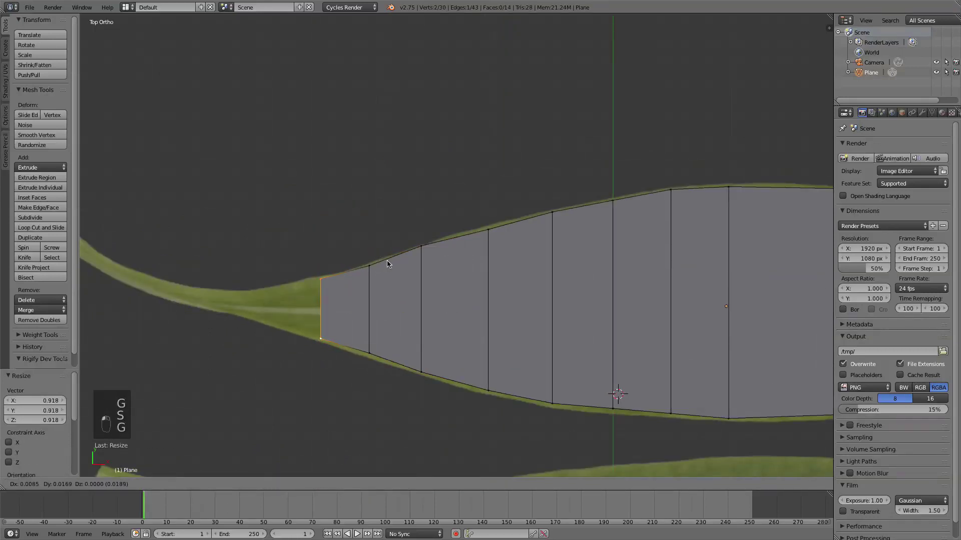
{"action": "left_click", "coordinate": [386, 262]}
{"action": "key", "text": "r"}
{"action": "left_click", "coordinate": [367, 268]}
Extrude another short segment toward the stem, straighten and scale its edge, and shift its upper vertex about -0.038 along Y
{"action": "key", "text": "e"}
{"action": "left_click", "coordinate": [334, 265]}
{"action": "key", "text": "r"}
{"action": "left_click", "coordinate": [383, 246]}
{"action": "key", "text": "s"}
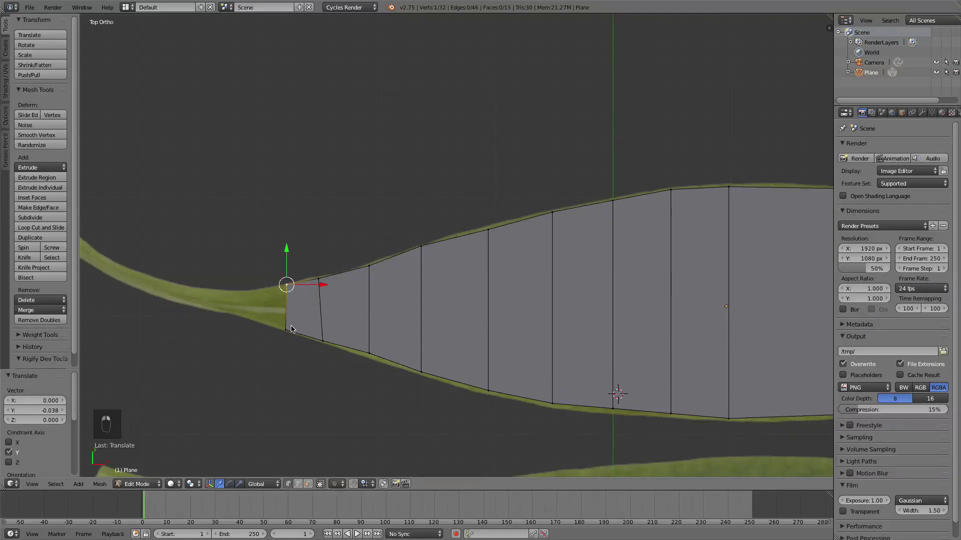
Extrude the end edge about -0.372 along X to the start of the stem and scale it to about 0.399
{"action": "right_click", "coordinate": [287, 329], "text": "shift"}
{"action": "middle_click_drag", "start_coordinate": [288, 330], "coordinate": [438, 369], "text": "shift"}
{"action": "key", "text": "e"}
{"action": "left_click", "coordinate": [412, 367]}
{"action": "key", "text": "s"}
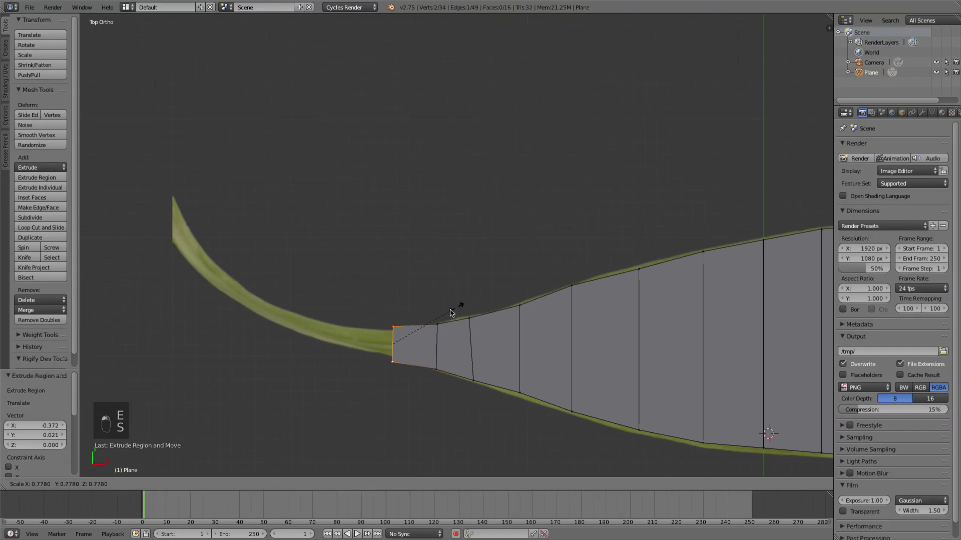
{"action": "left_click", "coordinate": [428, 324]}
Extrude two short segments along the stem, rotate and shift the end edge into place, and nudge a preceding-edge vertex about -0.013 along Y
{"action": "key", "text": "e"}
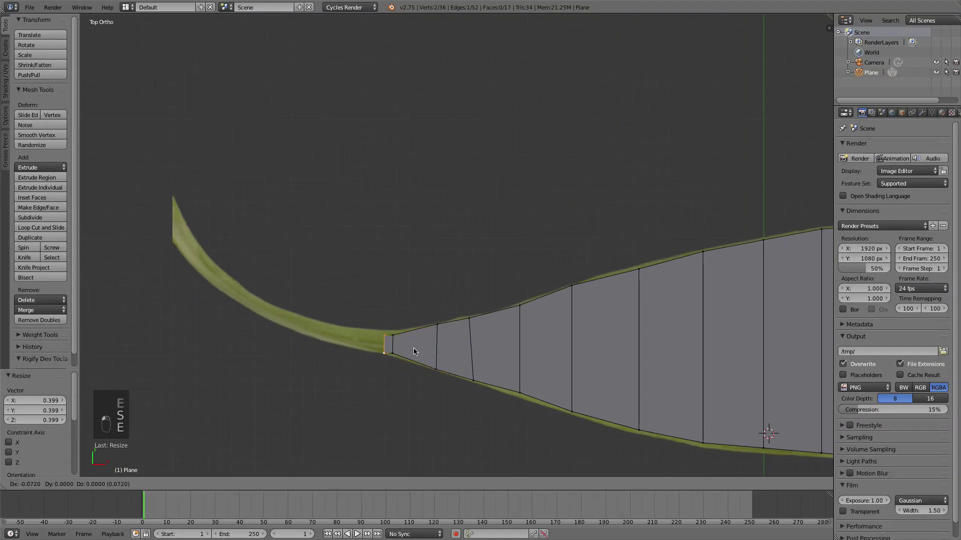
{"action": "left_click", "coordinate": [398, 345]}
{"action": "key", "text": "e"}
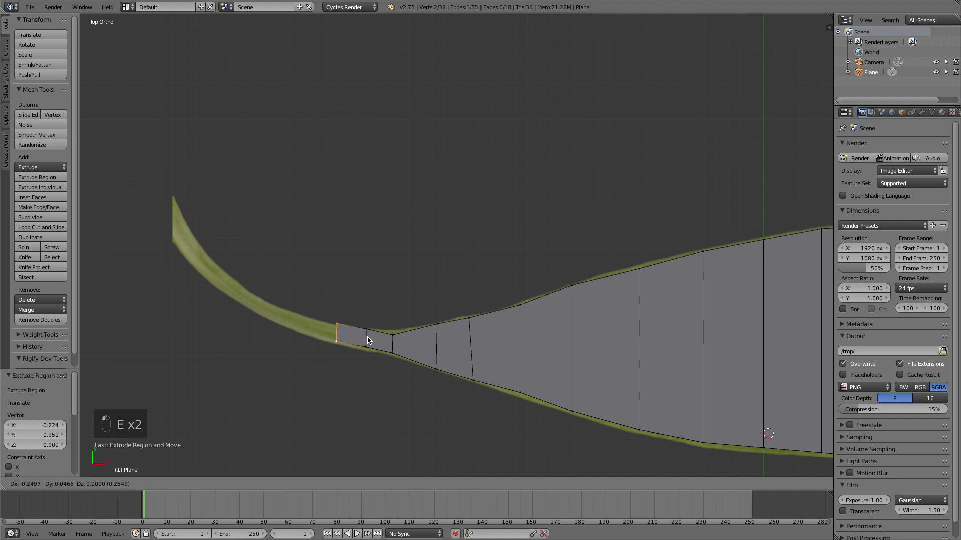
{"action": "left_click", "coordinate": [368, 341]}
{"action": "key", "text": "r"}
{"action": "key", "text": "g"}
{"action": "left_click", "coordinate": [386, 335]}
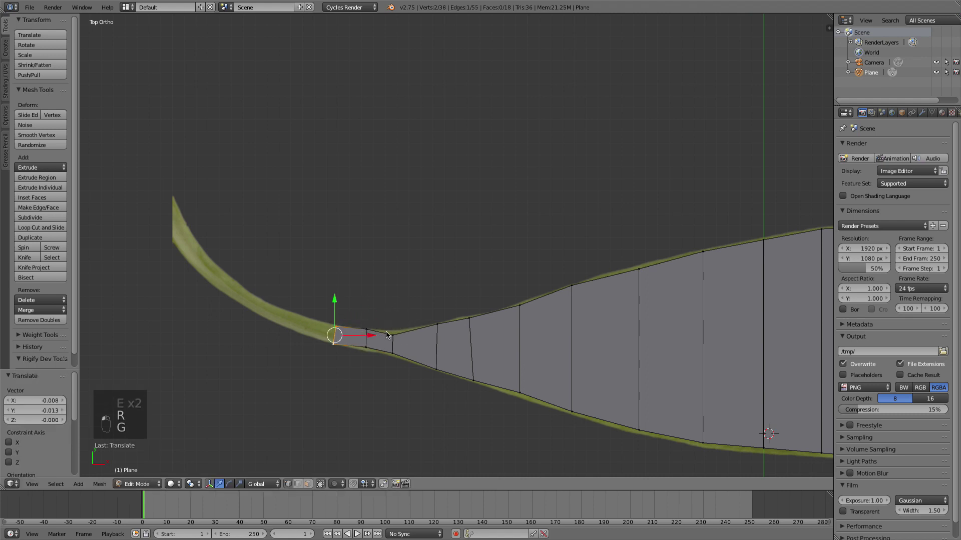
{"action": "right_click", "coordinate": [367, 346]}
{"action": "left_click_drag", "start_coordinate": [366, 307], "coordinate": [366, 308]}
Add three evenly spaced lengthwise loop cuts through the whole leaf mesh, from stem to tip
{"action": "scroll", "coordinate": [366, 308], "scroll_direction": "down", "scroll_amount": 4}
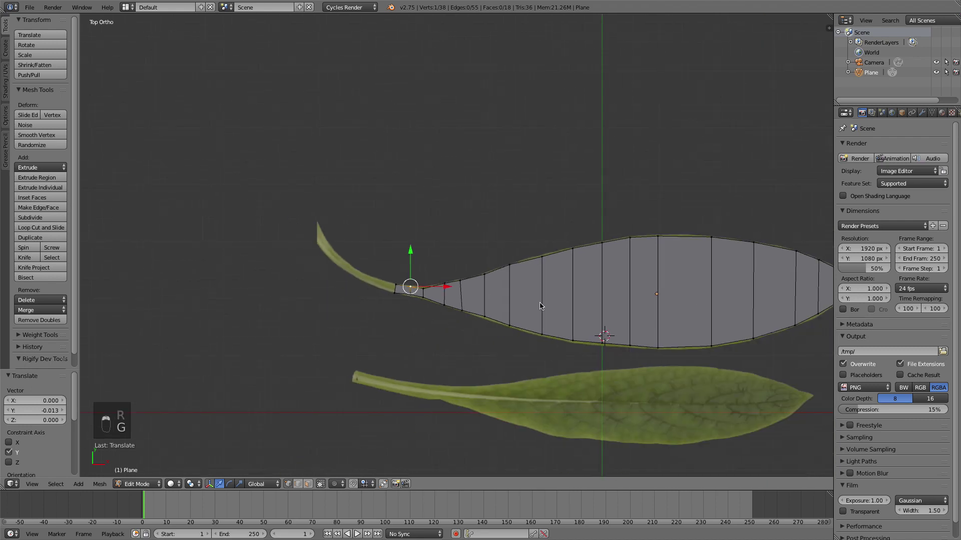
{"action": "middle_click_drag", "start_coordinate": [542, 304], "coordinate": [293, 305], "text": "shift"}
{"action": "key", "text": "a"}
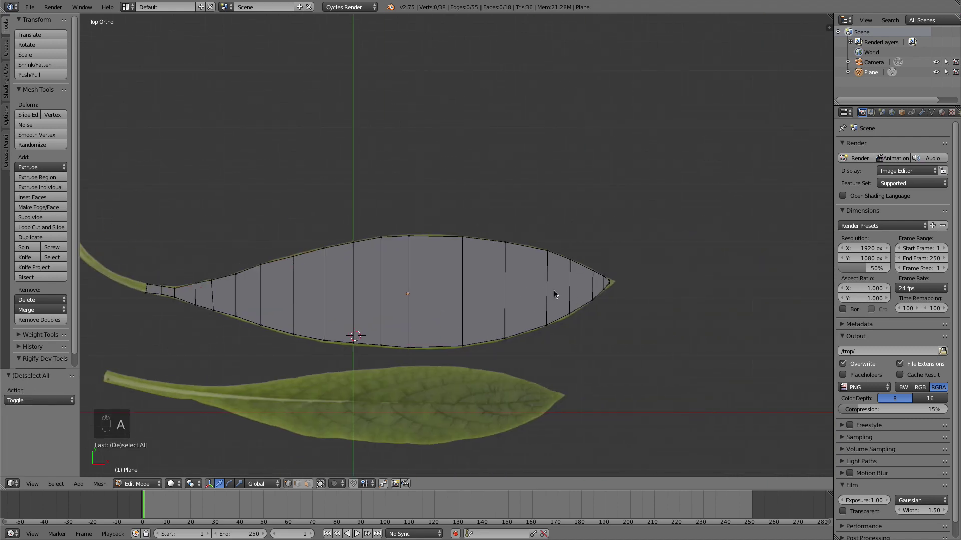
{"action": "key", "text": "ctrl+r"}
{"action": "scroll", "coordinate": [596, 282], "scroll_direction": "up", "scroll_amount": 2}
{"action": "left_click", "coordinate": [596, 284]}
{"action": "right_click", "coordinate": [597, 288]}
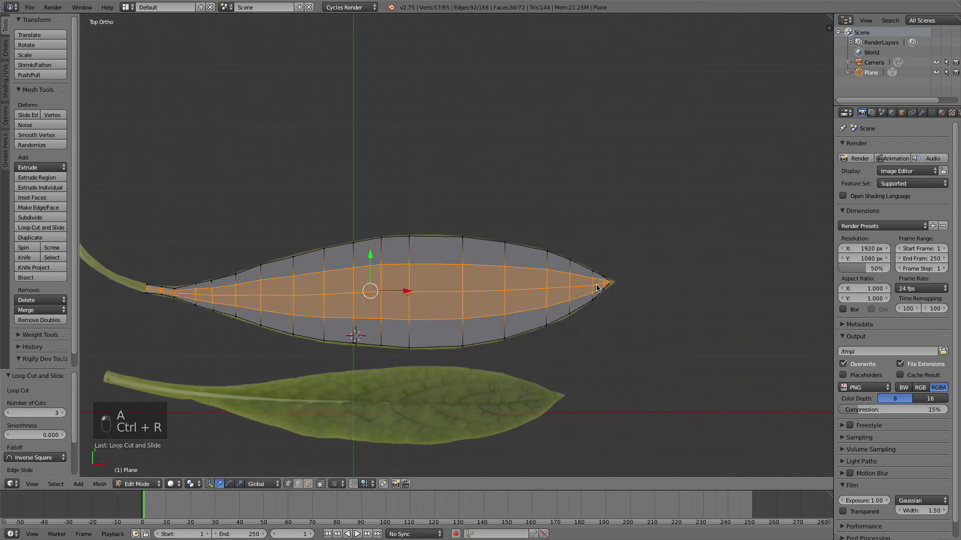
{"action": "key", "text": "a"}
Return to Object Mode and apply the leaf object's scale
{"action": "key", "text": "Tab"}
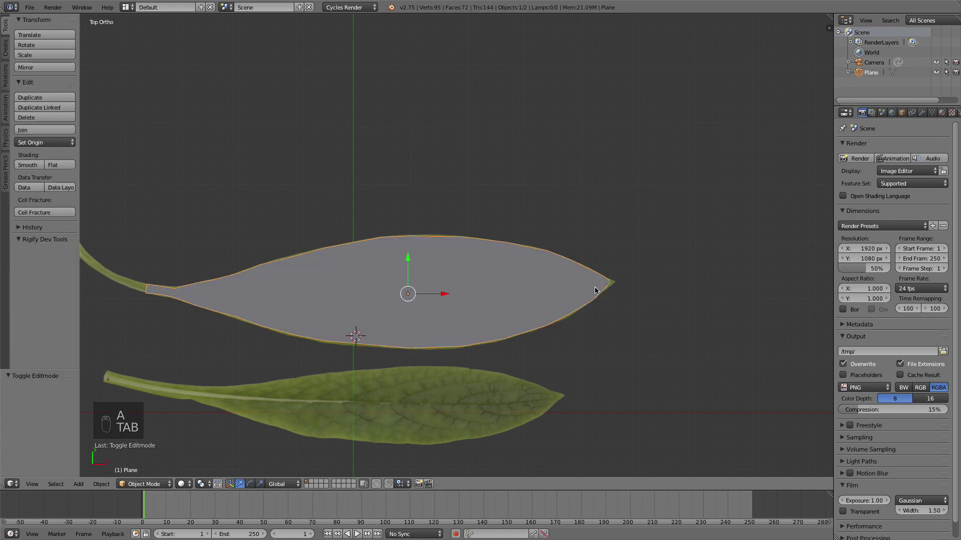
{"action": "key", "text": "ctrl+a"}
{"action": "left_click", "coordinate": [580, 286]}
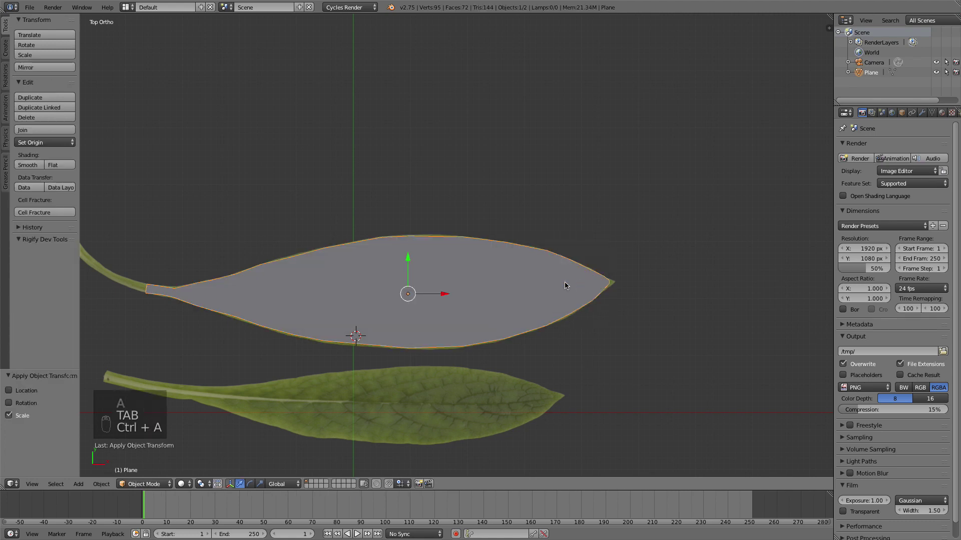
Select the entire leaf mesh, unwrap its UVs and return to Object Mode
{"action": "middle_click_drag", "start_coordinate": [505, 284], "coordinate": [548, 272], "text": "shift"}
{"action": "key", "text": "Tab"}
{"action": "key", "text": "a"}
{"action": "key", "text": "a"}
{"action": "key", "text": "a"}
{"action": "key", "text": "a"}
{"action": "key", "text": "a"}
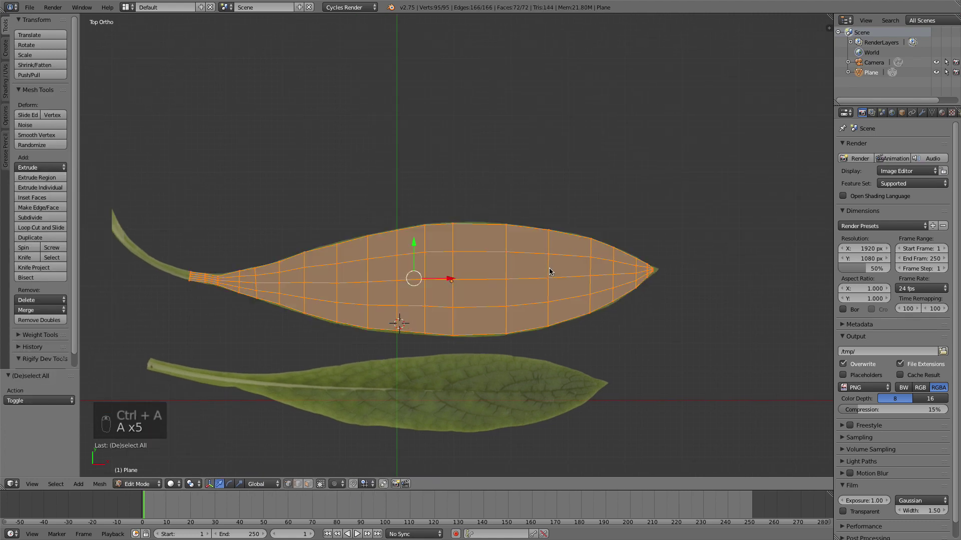
{"action": "key", "text": "u"}
{"action": "left_click", "coordinate": [549, 271]}
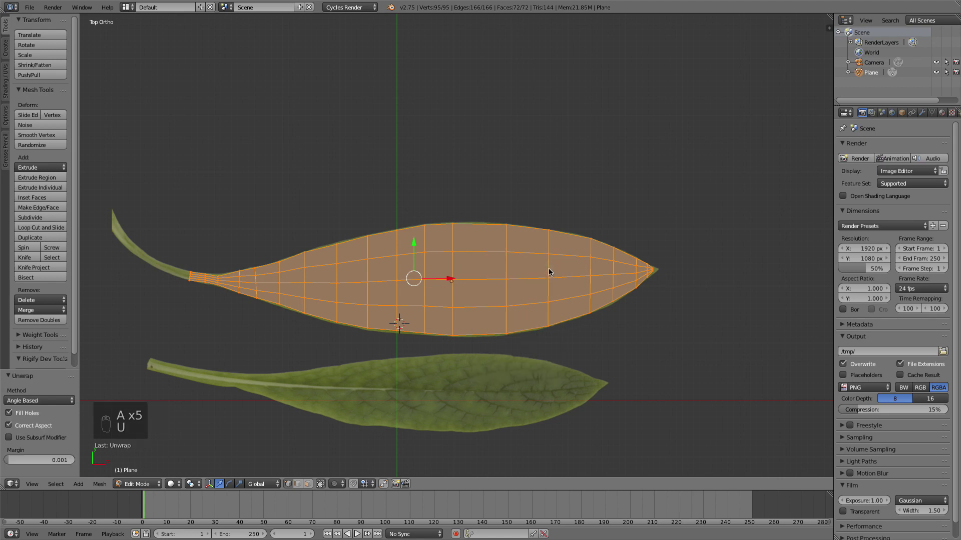
{"action": "key", "text": "Tab"}
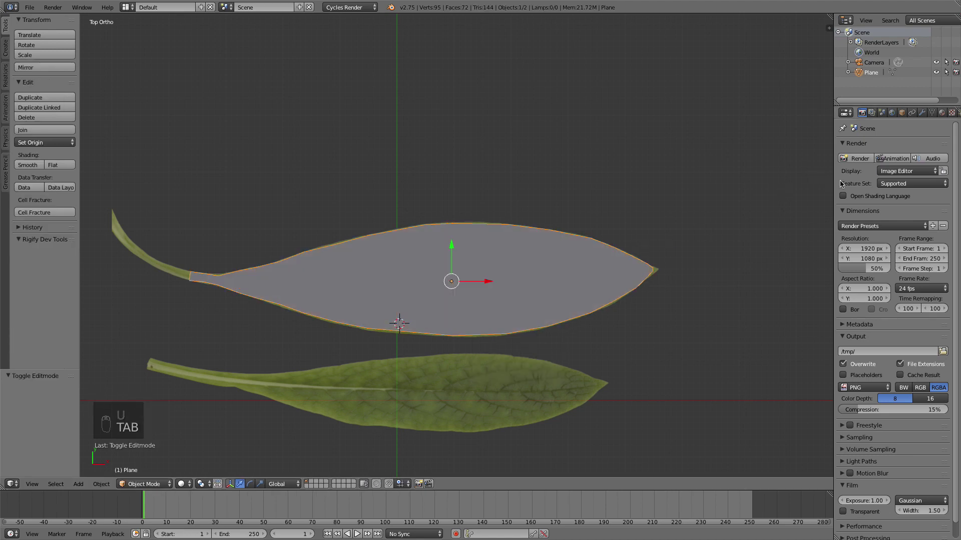
Widen the properties area and give the leaf a new material named Green
{"action": "left_click_drag", "start_coordinate": [833, 181], "coordinate": [786, 180]}
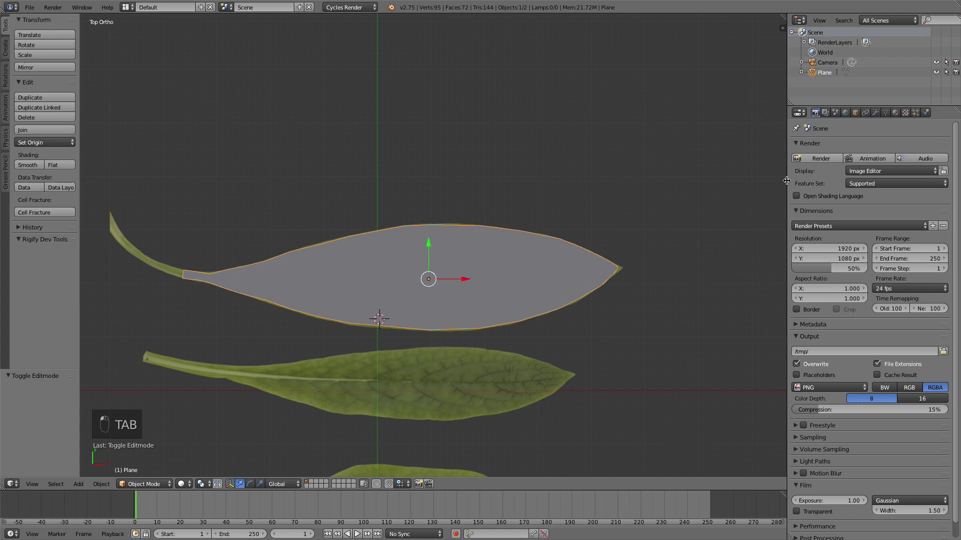
{"action": "left_click", "coordinate": [895, 113]}
{"action": "left_click", "coordinate": [874, 178]}
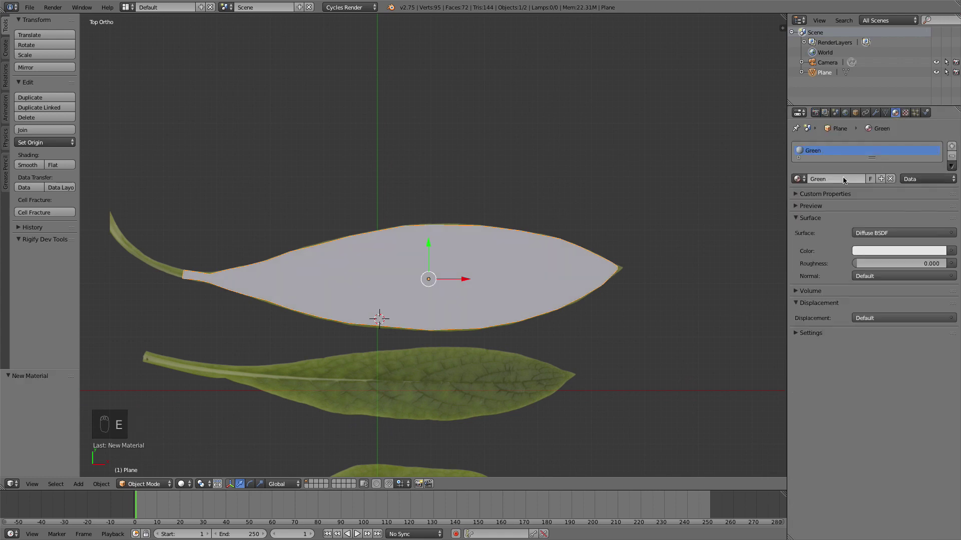
Use an Image Texture with Leaves0123_6_S-2.png as the Green material's diffuse colour
{"action": "left_click", "coordinate": [951, 251]}
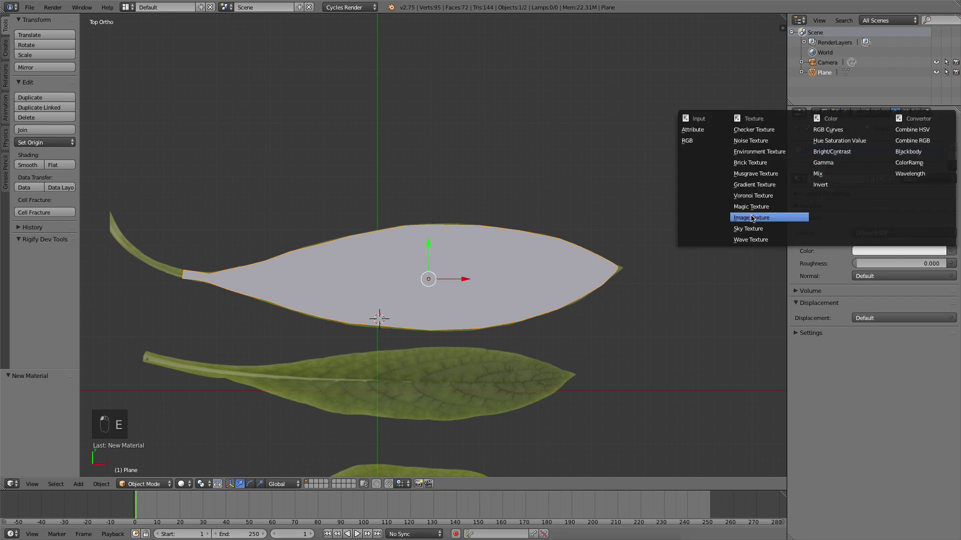
{"action": "left_click", "coordinate": [753, 217]}
{"action": "left_click", "coordinate": [858, 264]}
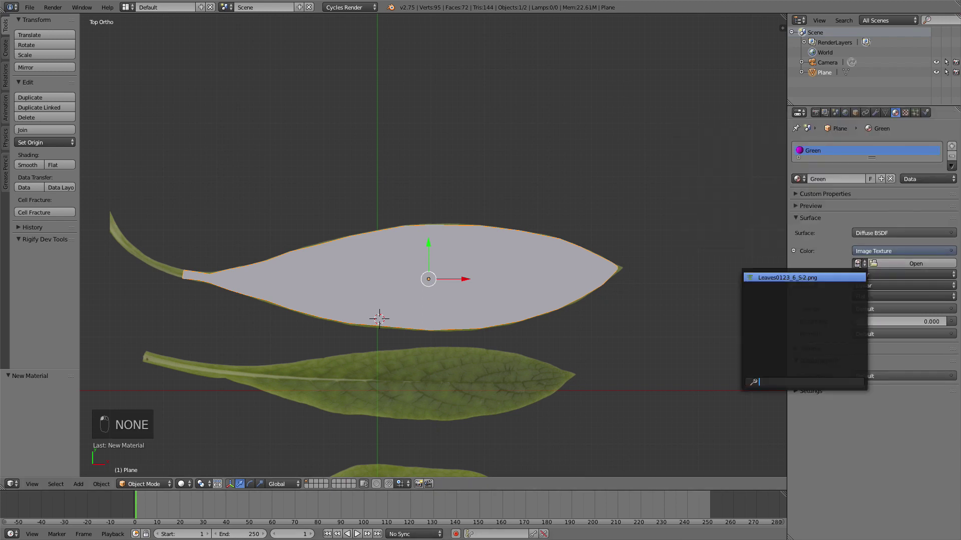
{"action": "left_click", "coordinate": [768, 277]}
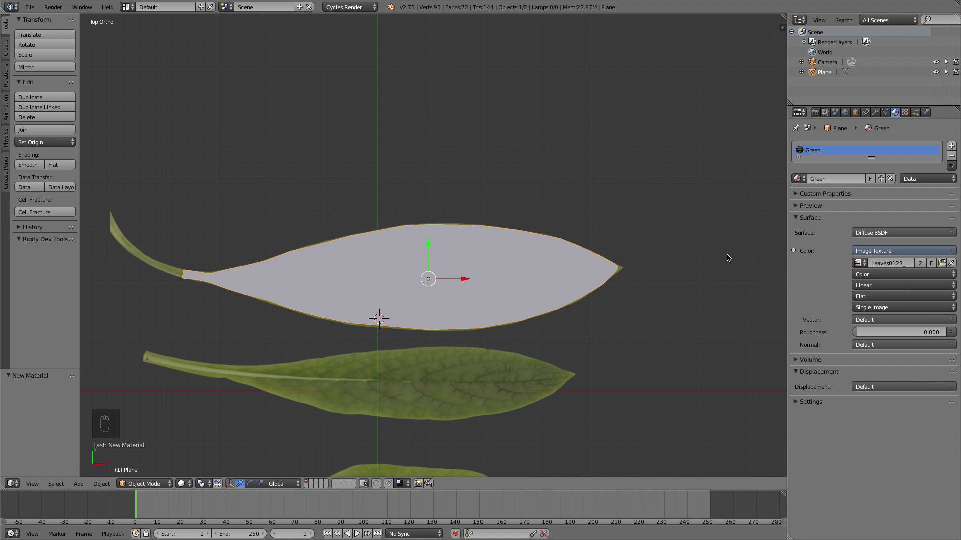
Split the 3D view into two areas and switch the new one to the UV/Image Editor
{"action": "left_click_drag", "start_coordinate": [775, 14], "coordinate": [505, 100]}
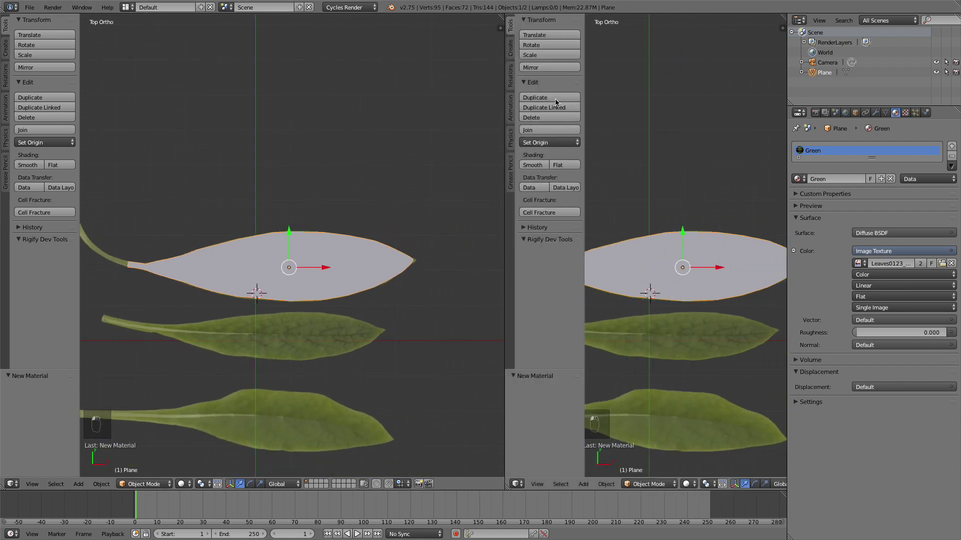
{"action": "left_click", "coordinate": [517, 483]}
{"action": "left_click", "coordinate": [532, 408]}
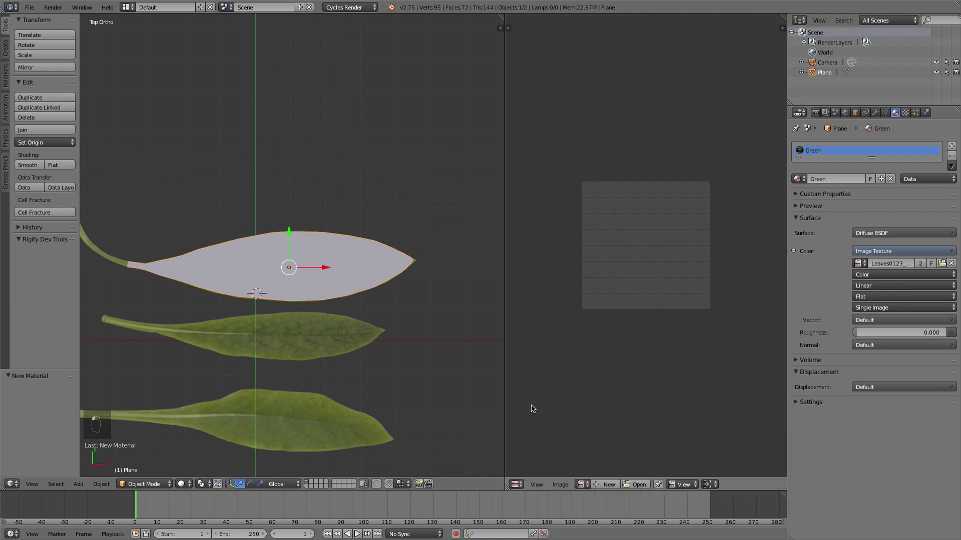
Enter Edit Mode and load Leaves0123_6_S-2.png behind the leaf's UV layout
{"action": "key", "text": "Tab"}
{"action": "scroll", "coordinate": [559, 461], "scroll_direction": "up", "scroll_amount": 2}
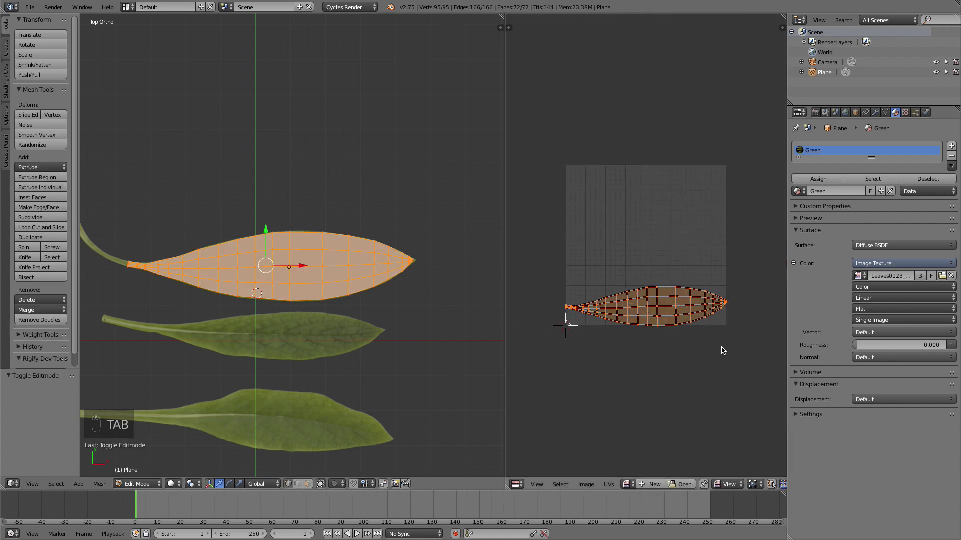
{"action": "left_click", "coordinate": [628, 484]}
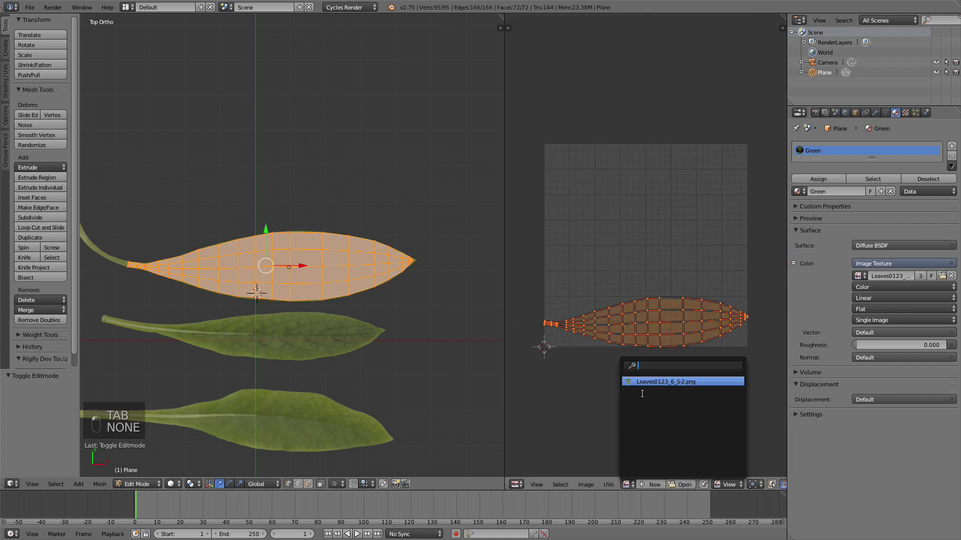
{"action": "left_click", "coordinate": [661, 382]}
{"action": "scroll", "coordinate": [628, 386], "scroll_direction": "down", "scroll_amount": 2}
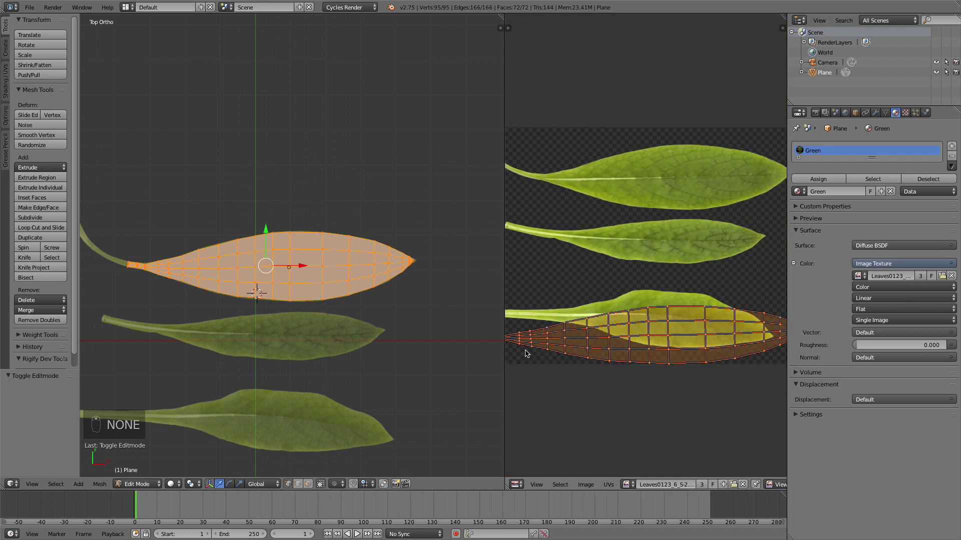
Widen the UV editor and move the leaf's UV layout onto the uppermost leaf, about -0.011 in X and 0.686 in Y
{"action": "left_click", "coordinate": [499, 330]}
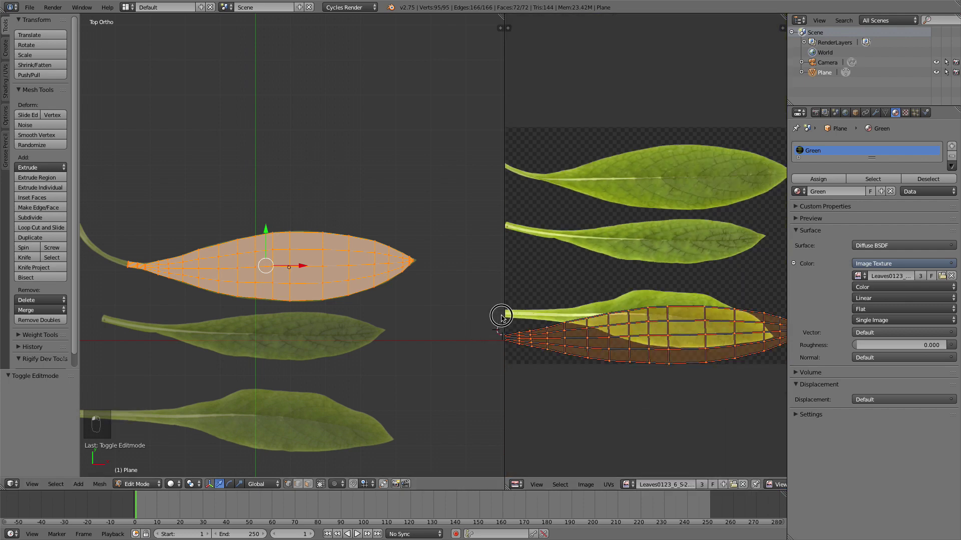
{"action": "left_click_drag", "start_coordinate": [501, 317], "coordinate": [420, 316]}
{"action": "middle_click_drag", "start_coordinate": [675, 339], "coordinate": [672, 363]}
{"action": "key", "text": "g"}
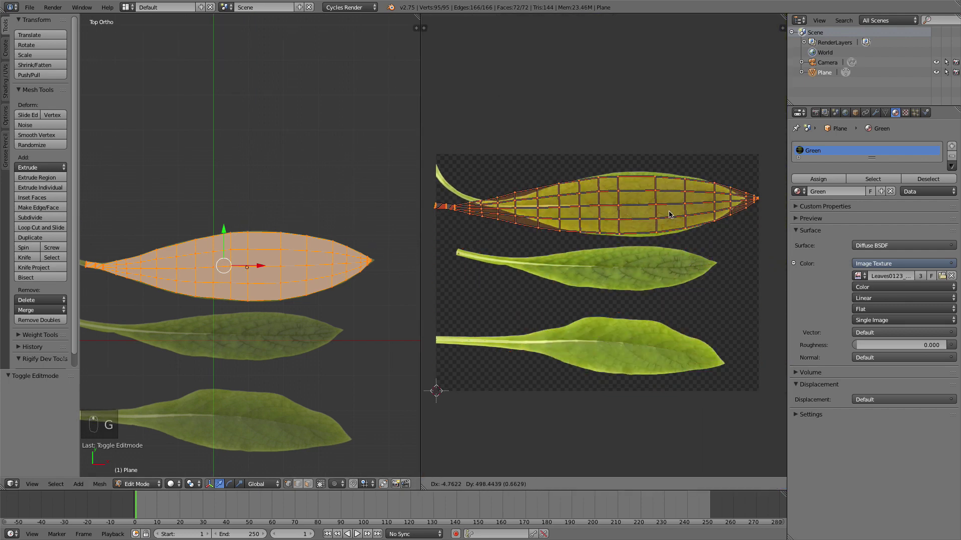
{"action": "left_click", "coordinate": [697, 211]}
Scale the UV layout to about 1.205 along Y and about 0.884 along X to approach the uppermost leaf's proportions
{"action": "key", "text": "s"}
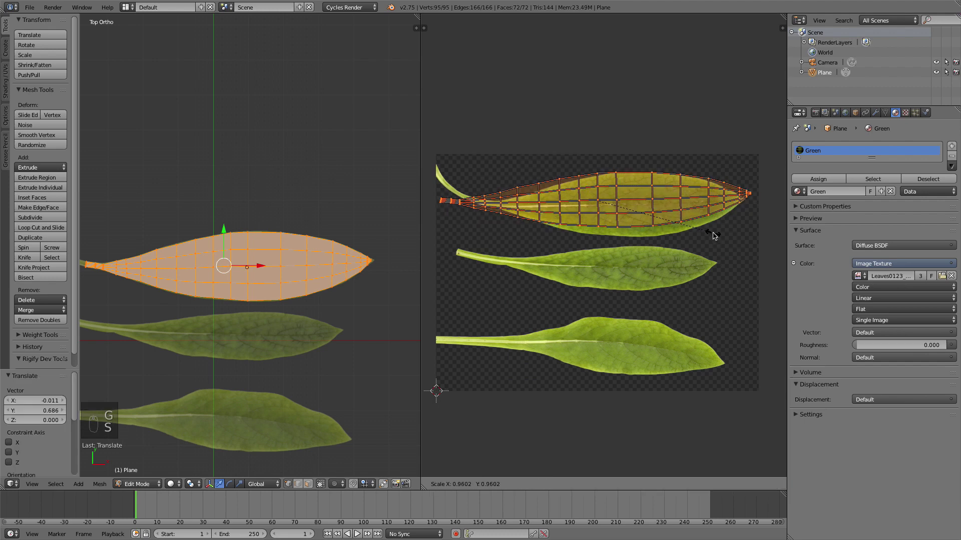
{"action": "left_click", "coordinate": [735, 252]}
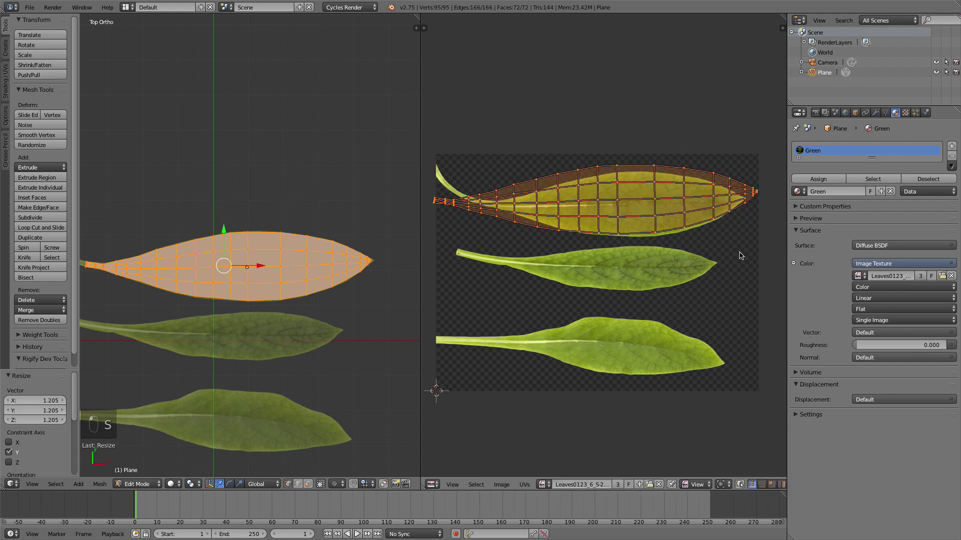
{"action": "key", "text": "s"}
{"action": "key", "text": "x"}
{"action": "left_click", "coordinate": [724, 250]}
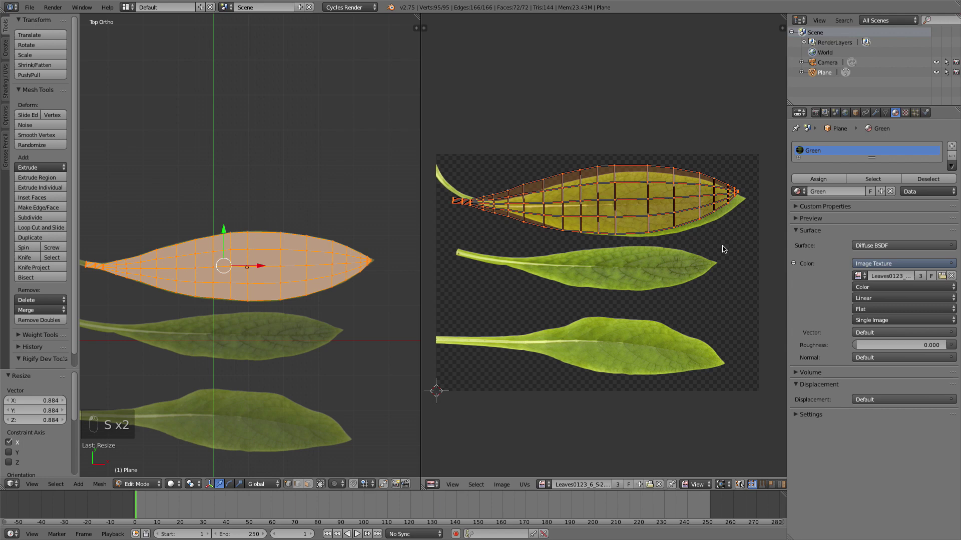
Tilt and shift the UV layout onto the uppermost leaf, about 0.055 in X and -0.021 in Y, and scale it to about 0.925
{"action": "key", "text": "r"}
{"action": "left_click", "coordinate": [759, 197]}
{"action": "key", "text": "g"}
{"action": "left_click", "coordinate": [773, 203]}
{"action": "key", "text": "d"}
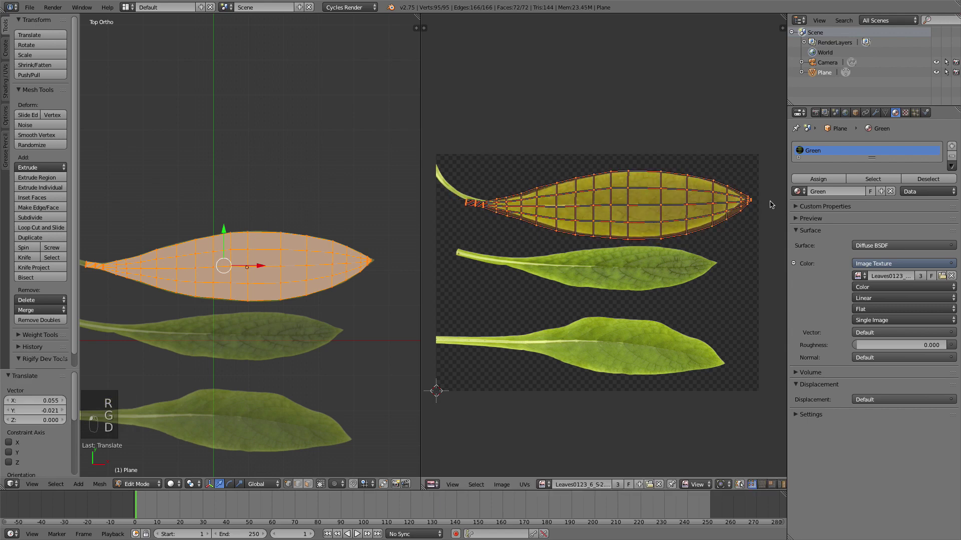
{"action": "key", "text": "s"}
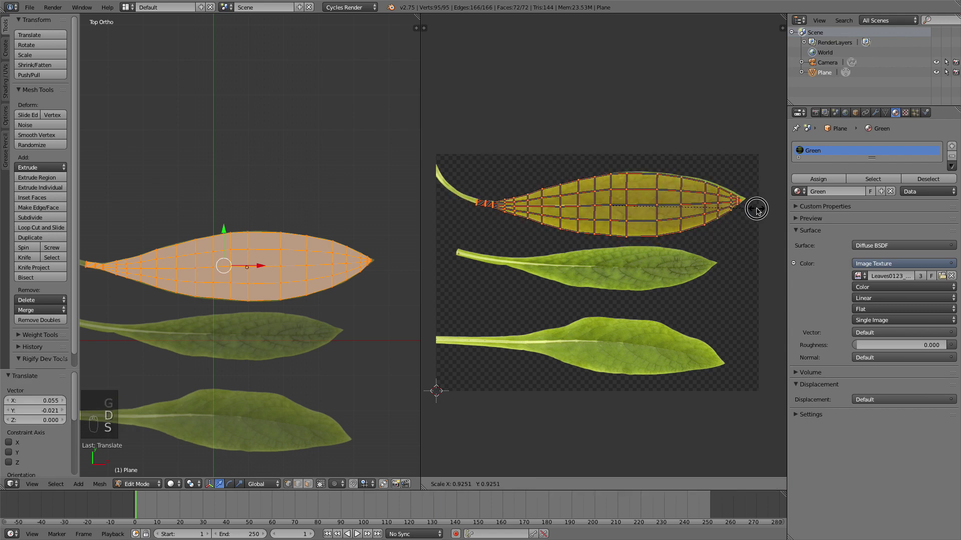
{"action": "left_click", "coordinate": [754, 208]}
Fine-tune the UV layout's position and rotation against the uppermost leaf's outline, finishing with a shift of about 0.003 in X and -0.002 in Y
{"action": "middle_click_drag", "start_coordinate": [755, 208], "coordinate": [743, 280]}
{"action": "scroll", "coordinate": [743, 280], "scroll_direction": "up", "scroll_amount": 3}
{"action": "key", "text": "g"}
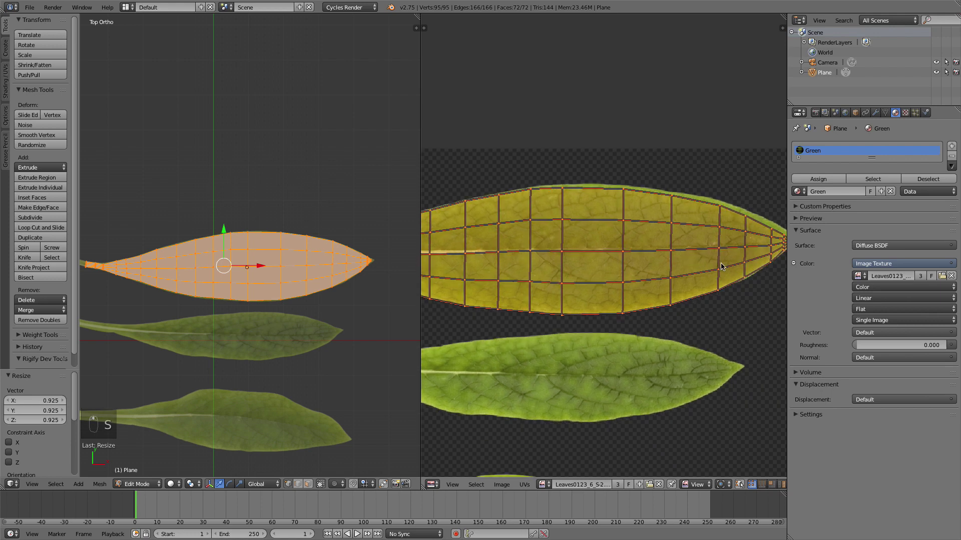
{"action": "left_click", "coordinate": [723, 262]}
{"action": "key", "text": "r"}
{"action": "left_click", "coordinate": [727, 259]}
{"action": "key", "text": "g"}
{"action": "left_click", "coordinate": [729, 267]}
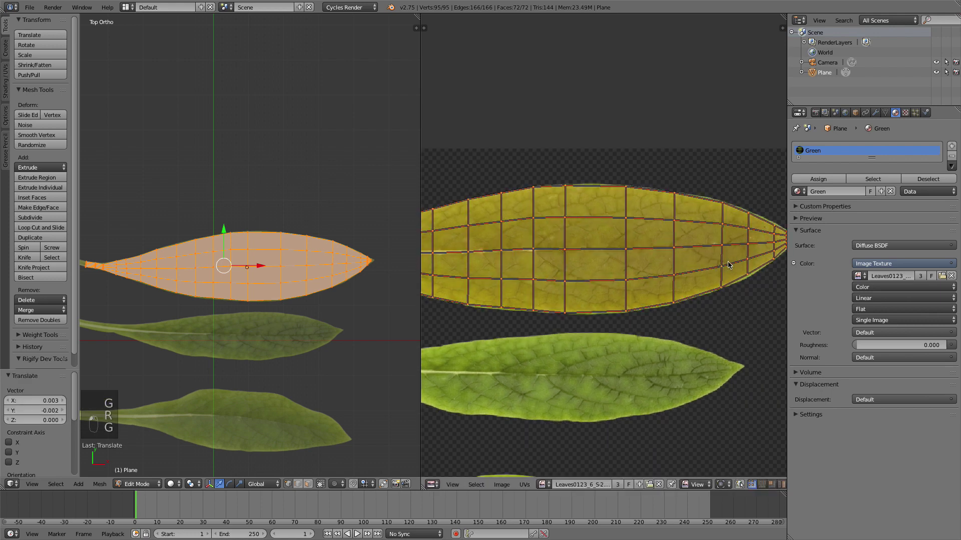
{"action": "scroll", "coordinate": [729, 267], "scroll_direction": "down", "scroll_amount": 2}
{"action": "key", "text": "z"}
Select only the UV row at the stem end, rotate and nudge it about 0.002 in Y, and shrink it slightly to fit the stem
{"action": "middle_click_drag", "start_coordinate": [659, 255], "coordinate": [764, 252]}
{"action": "scroll", "coordinate": [764, 252], "scroll_direction": "up", "scroll_amount": 4}
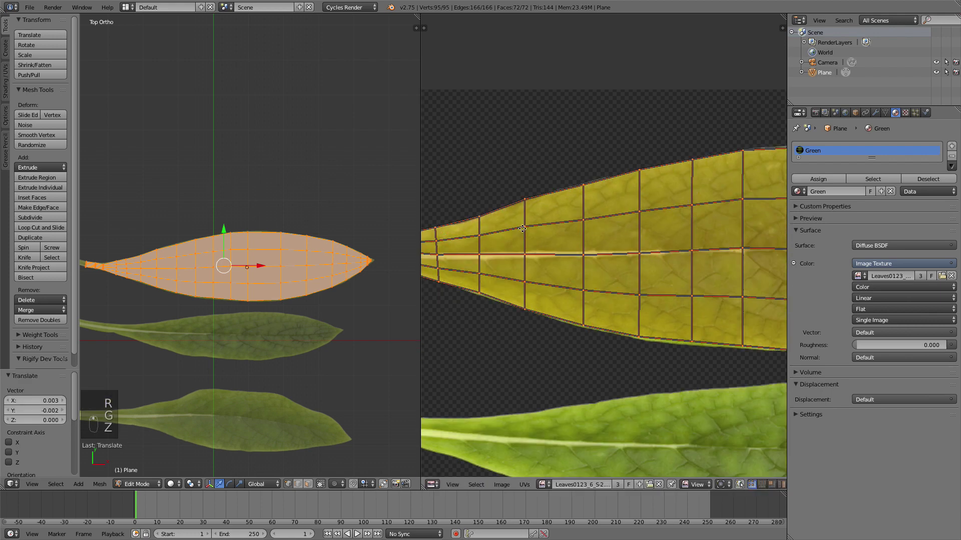
{"action": "middle_click_drag", "start_coordinate": [528, 250], "coordinate": [759, 250]}
{"action": "scroll", "coordinate": [599, 284], "scroll_direction": "up", "scroll_amount": 2}
{"action": "key", "text": "a"}
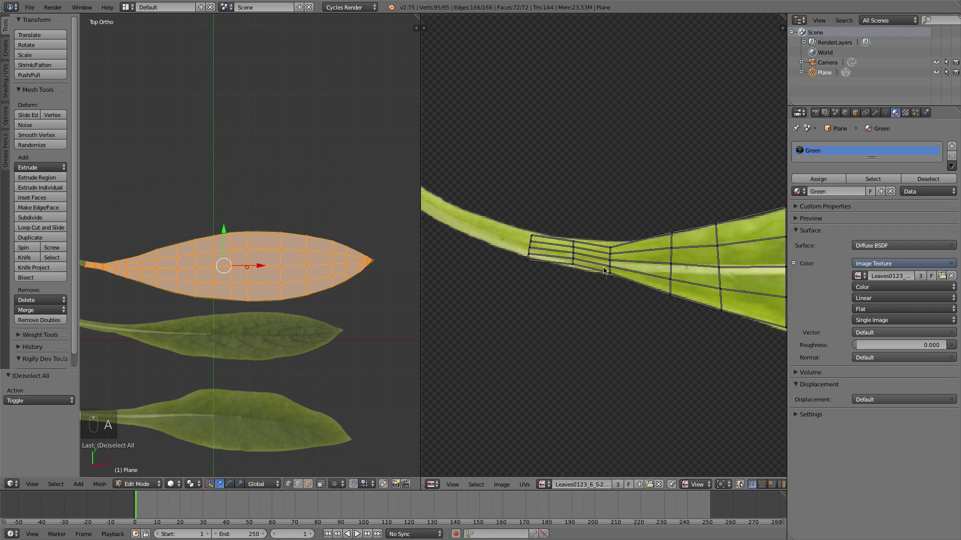
{"action": "left_click", "coordinate": [522, 263]}
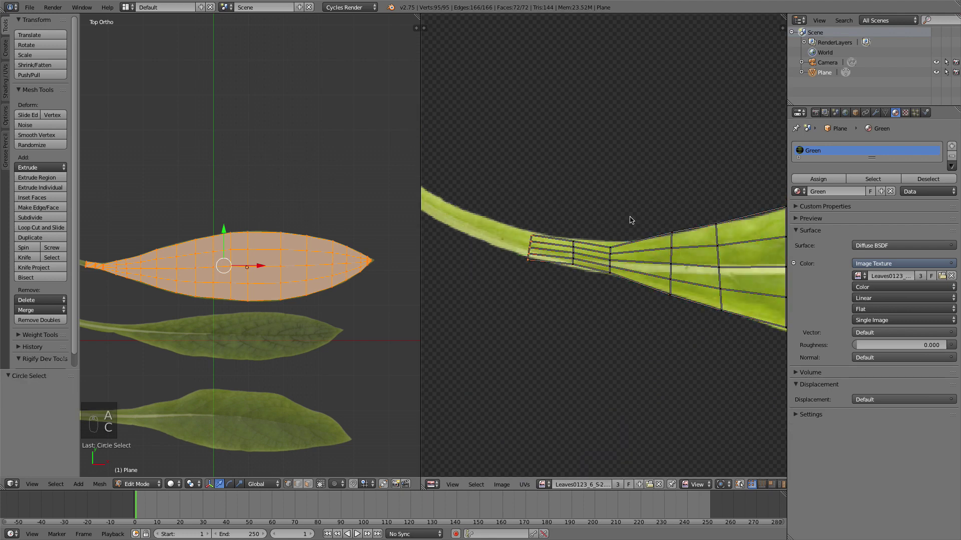
{"action": "key", "text": "r"}
{"action": "left_click", "coordinate": [626, 227]}
{"action": "key", "text": "g"}
{"action": "left_click", "coordinate": [628, 229]}
{"action": "key", "text": "s"}
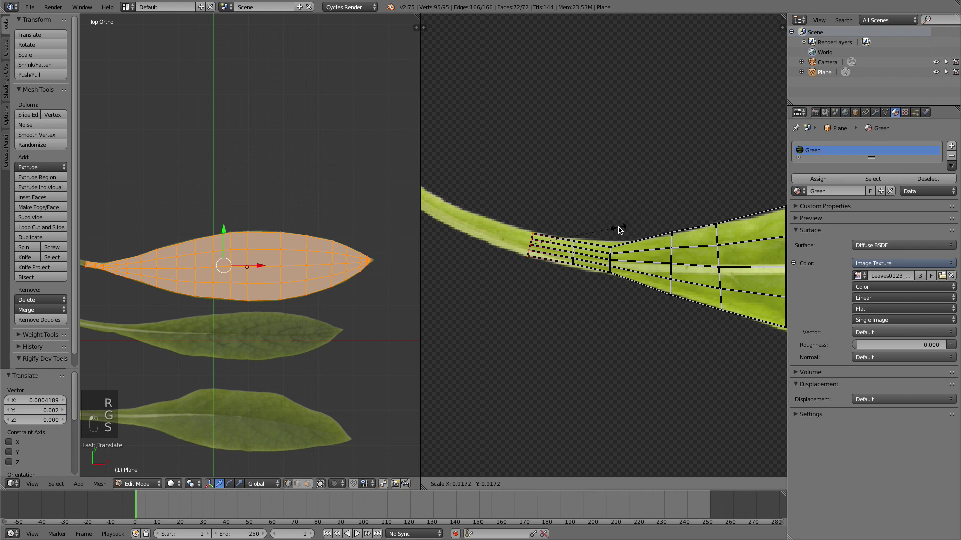
{"action": "left_click", "coordinate": [616, 231]}
Select the second UV row from the stem end and rotate it to follow the stem's direction
{"action": "key", "text": "a"}
{"action": "key", "text": "c"}
{"action": "left_click_drag", "start_coordinate": [578, 225], "coordinate": [575, 272]}
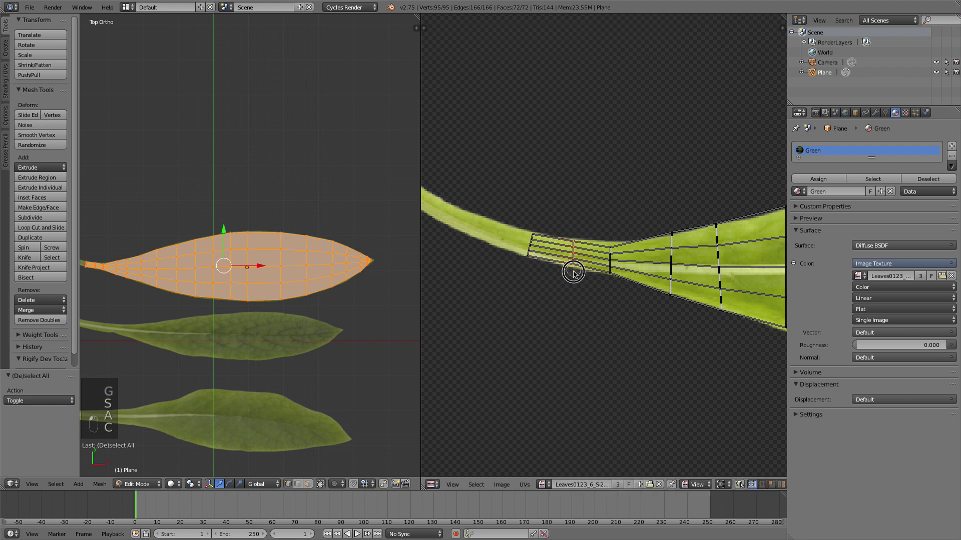
{"action": "right_click", "coordinate": [575, 272]}
{"action": "key", "text": "r"}
{"action": "left_click", "coordinate": [679, 260]}
Select the third UV row from the stem end and scale it to about 1.05 to match the stem's width
{"action": "key", "text": "a"}
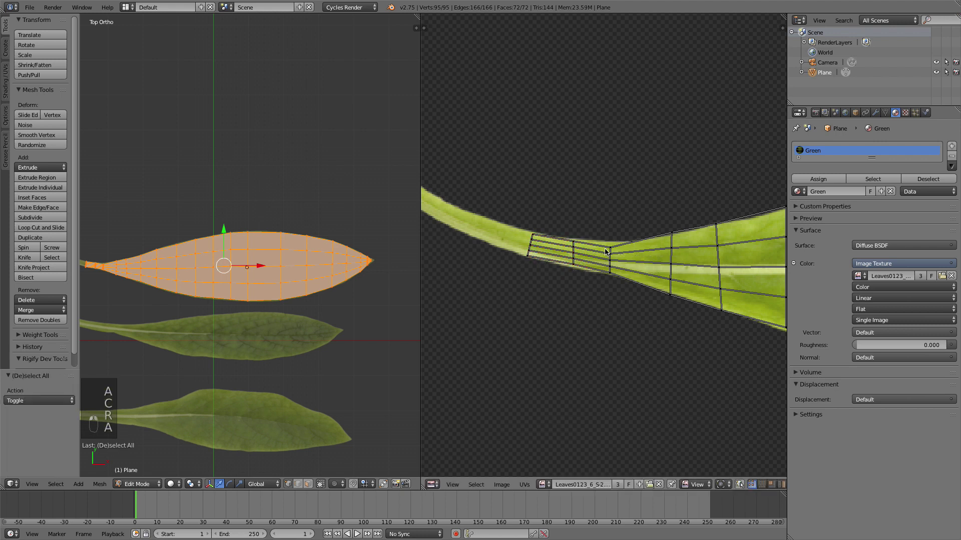
{"action": "key", "text": "c"}
{"action": "left_click_drag", "start_coordinate": [615, 236], "coordinate": [611, 284]}
{"action": "right_click", "coordinate": [612, 284]}
{"action": "key", "text": "g"}
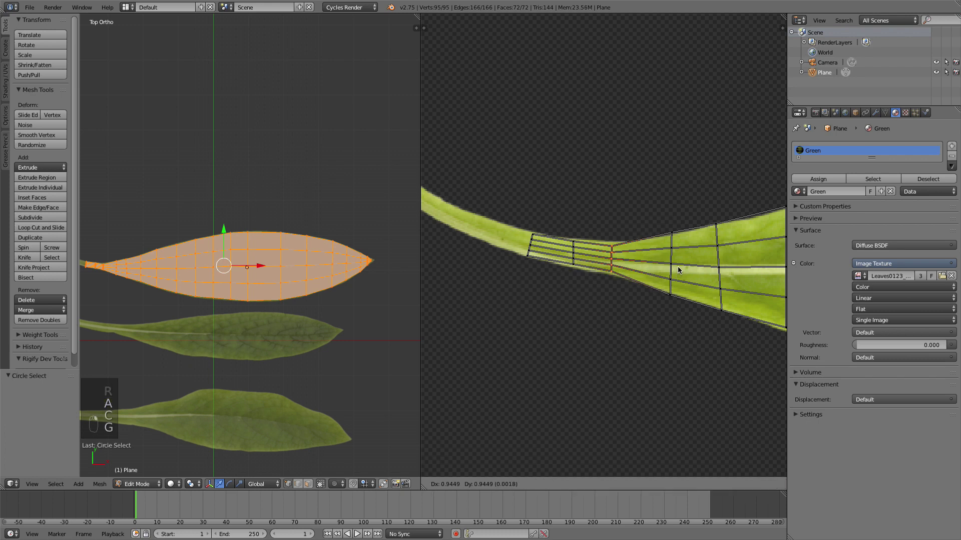
{"action": "key", "text": "s"}
{"action": "left_click", "coordinate": [680, 273]}
Scale the fourth UV row from the stem end to about 0.896, nudge it into place, and scale it again to about 0.982
{"action": "key", "text": "super"}
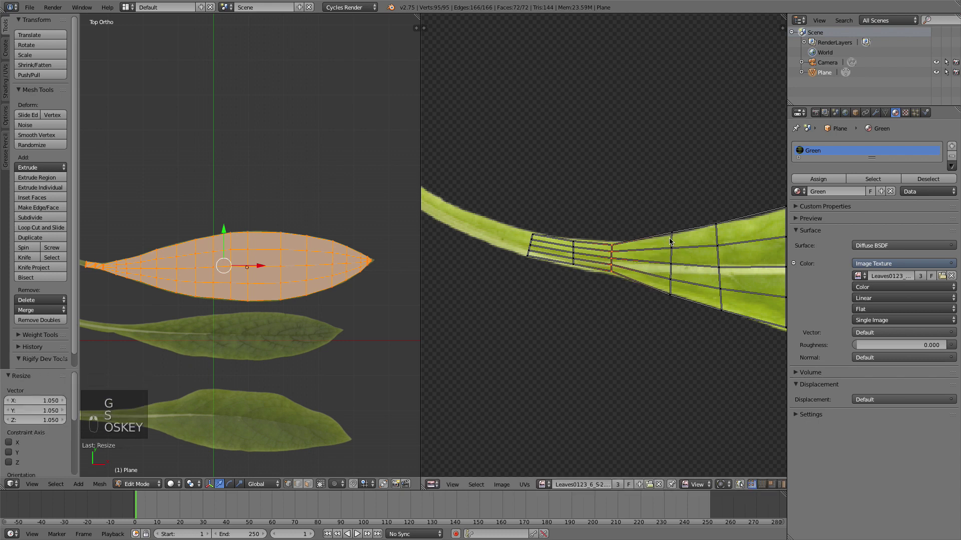
{"action": "key", "text": "s"}
{"action": "left_click", "coordinate": [683, 221]}
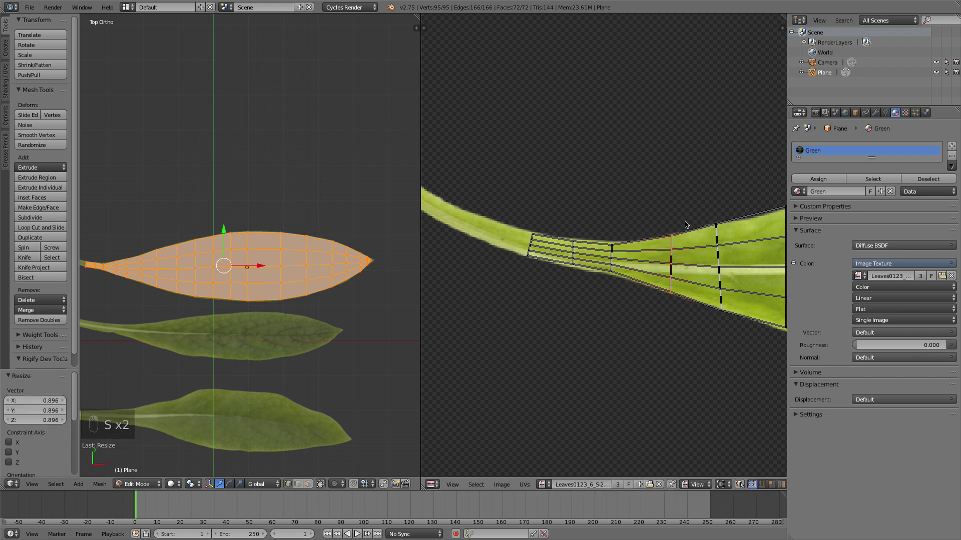
{"action": "key", "text": "g"}
{"action": "left_click", "coordinate": [689, 225]}
{"action": "key", "text": "s"}
{"action": "left_click", "coordinate": [687, 222]}
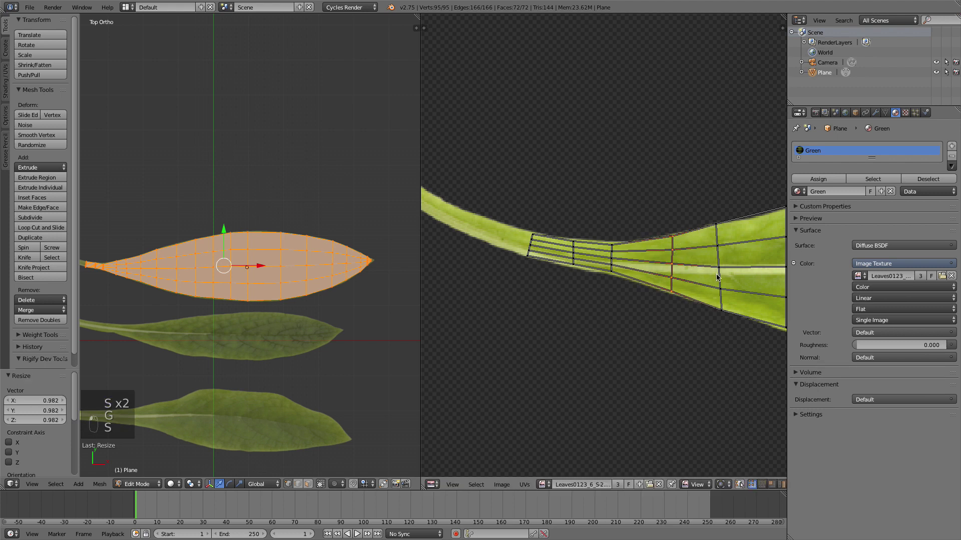
Scale the fifth UV row from the stem end to about 0.947 and the sixth to about 0.936 to fit the leaf's edges
{"action": "middle_click_drag", "start_coordinate": [715, 274], "coordinate": [562, 278]}
{"action": "key", "text": "super"}
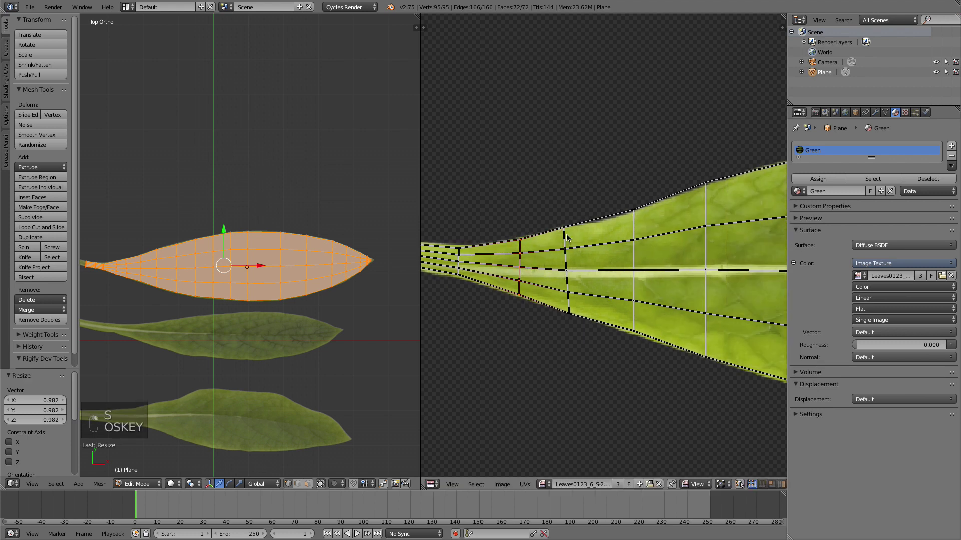
{"action": "key", "text": "s"}
{"action": "left_click", "coordinate": [609, 210]}
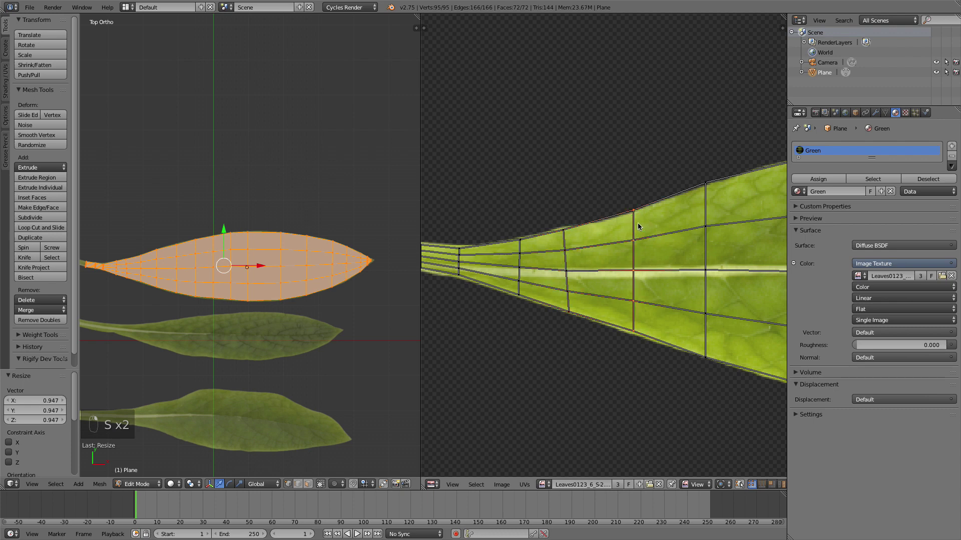
{"action": "key", "text": "s"}
{"action": "left_click", "coordinate": [653, 204]}
Scale the seventh UV row from the stem end to about 0.925 and shift it about -0.001 in Y
{"action": "middle_click_drag", "start_coordinate": [700, 216], "coordinate": [642, 223]}
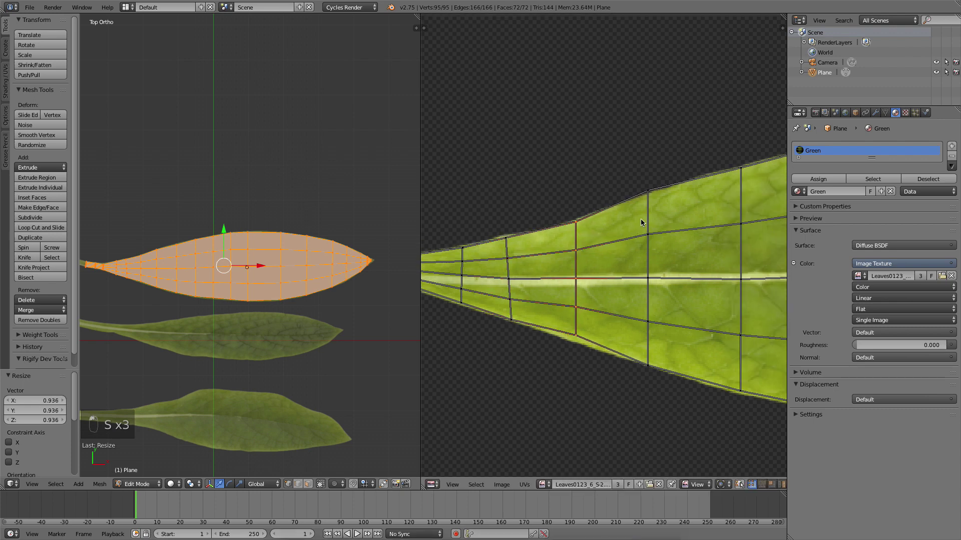
{"action": "key", "text": "s"}
{"action": "left_click", "coordinate": [668, 189]}
{"action": "key", "text": "g"}
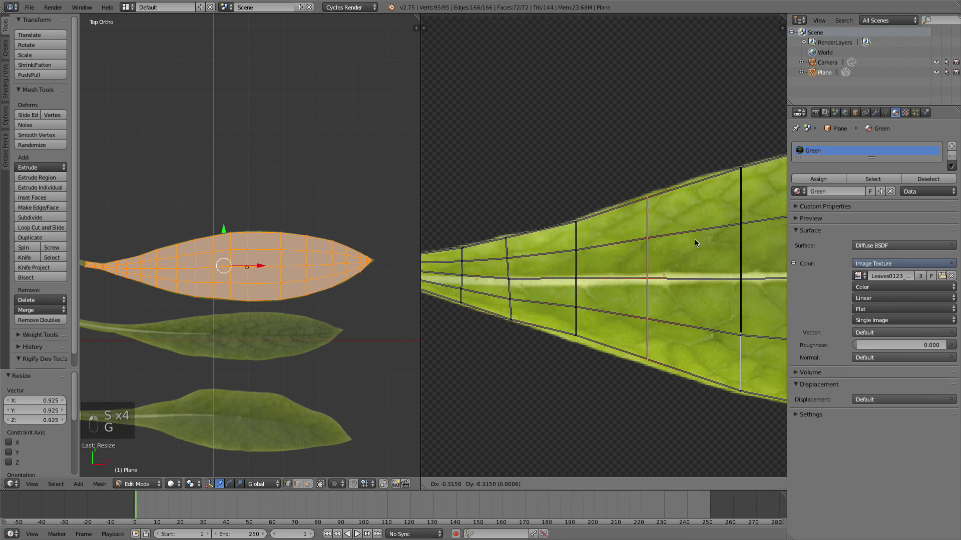
{"action": "left_click", "coordinate": [696, 243]}
Select the whole UV layout of the leaf
{"action": "middle_click_drag", "start_coordinate": [695, 240], "coordinate": [558, 236]}
{"action": "scroll", "coordinate": [575, 240], "scroll_direction": "down", "scroll_amount": 2}
{"action": "middle_click_drag", "start_coordinate": [660, 197], "coordinate": [632, 212]}
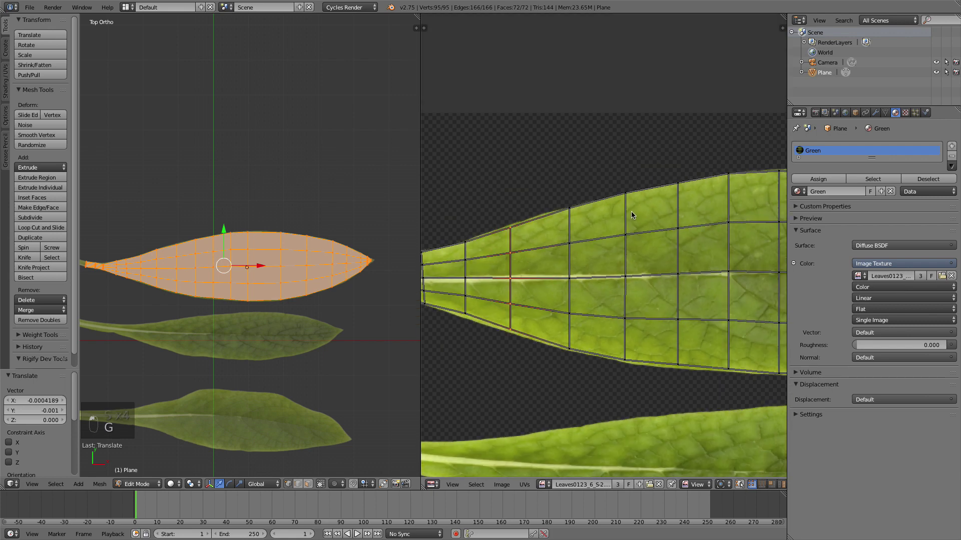
{"action": "right_click", "coordinate": [627, 207], "text": "super"}
{"action": "key", "text": "super"}
{"action": "key", "text": "a"}
{"action": "scroll", "coordinate": [655, 232], "scroll_direction": "down", "scroll_amount": 4}
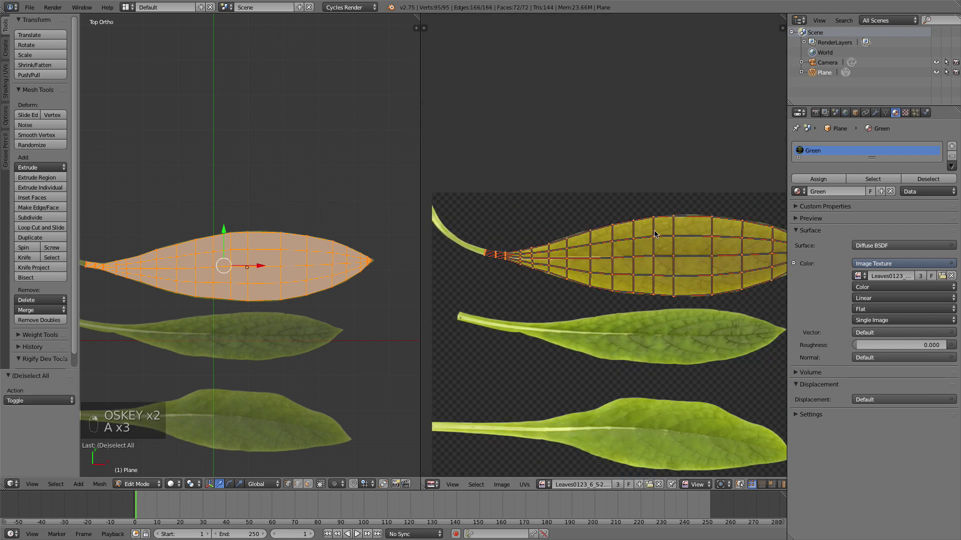
{"action": "key", "text": "s"}
{"action": "left_click", "coordinate": [652, 235]}
{"action": "key", "text": "super+z"}
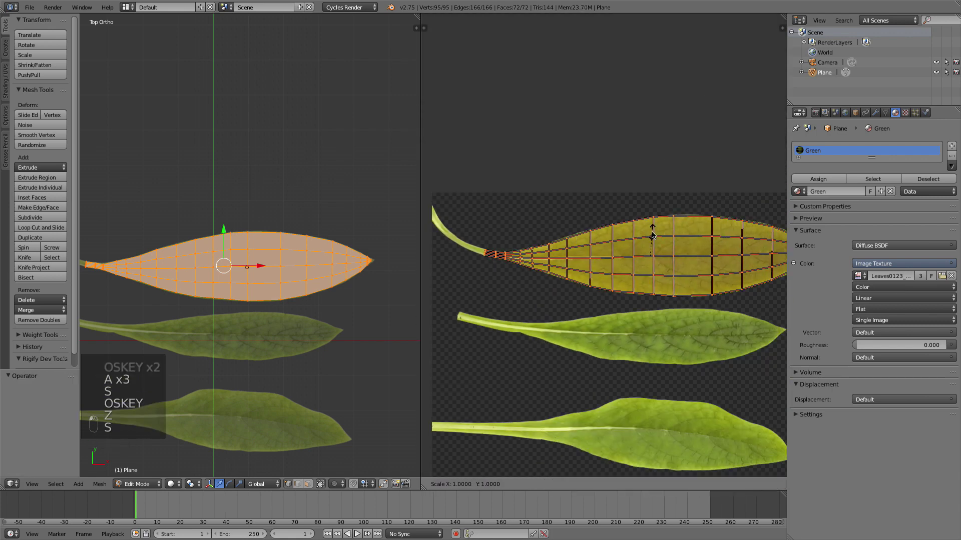
Scale the whole UV layout to about 0.976 along Y so it stays inside the leaf's outline
{"action": "key", "text": "s"}
{"action": "key", "text": "y"}
{"action": "left_click", "coordinate": [650, 235]}
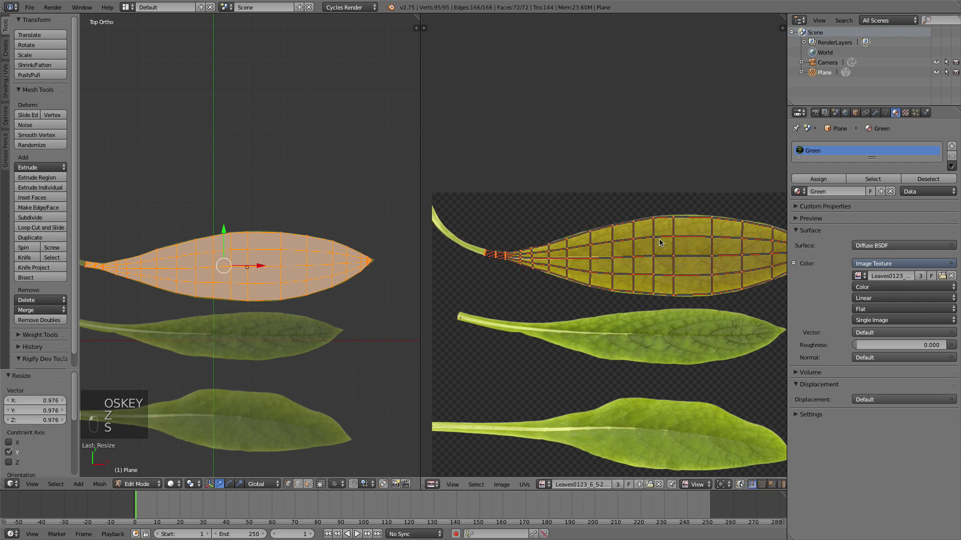
Return to Object Mode and merge the UV editor area back into the 3D view
{"action": "scroll", "coordinate": [444, 399], "scroll_direction": "down", "scroll_amount": 3}
{"action": "scroll", "coordinate": [611, 247], "scroll_direction": "up", "scroll_amount": 4}
{"action": "scroll", "coordinate": [614, 247], "scroll_direction": "down", "scroll_amount": 3}
{"action": "key", "text": "Tab"}
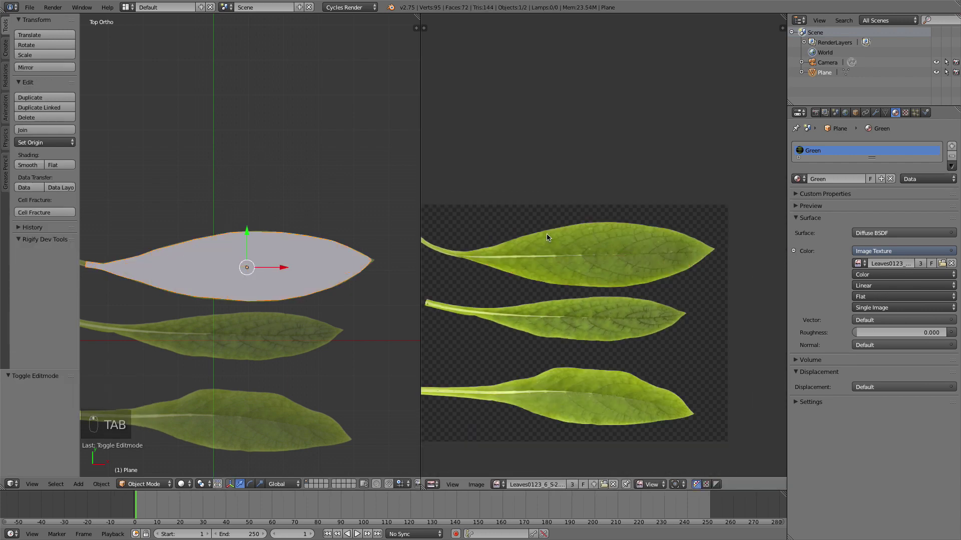
{"action": "middle_click_drag", "start_coordinate": [547, 233], "coordinate": [600, 233]}
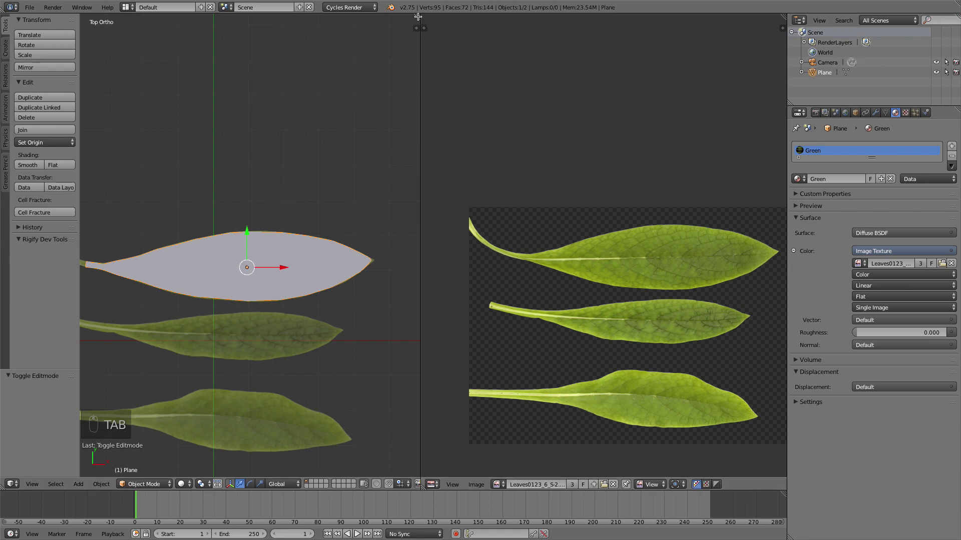
{"action": "left_click_drag", "start_coordinate": [418, 16], "coordinate": [437, 40]}
Preview the textured leaf in rendered shading from an angle in Object Mode, and return to solid shading
{"action": "key", "text": "Tab"}
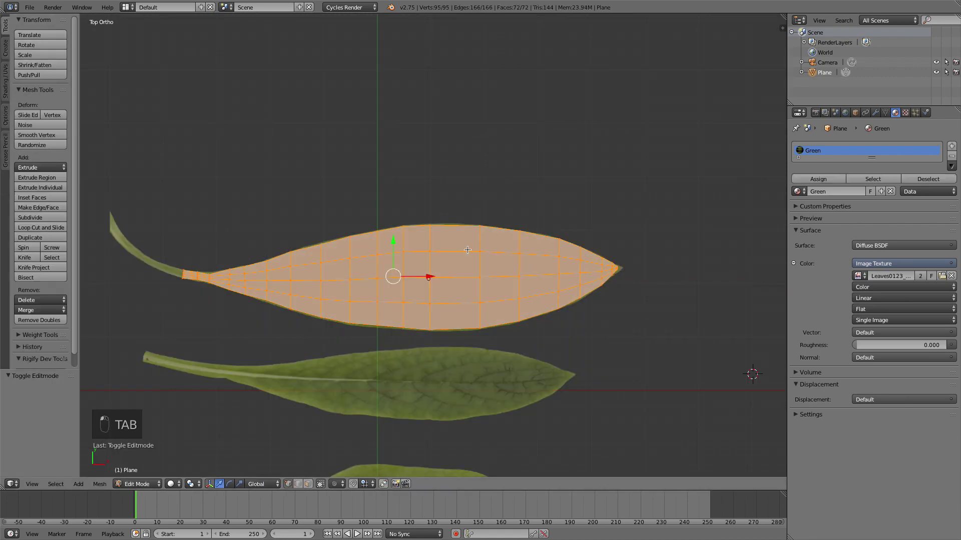
{"action": "left_click", "coordinate": [803, 178]}
{"action": "key", "text": "Tab"}
{"action": "key", "text": "shift+z"}
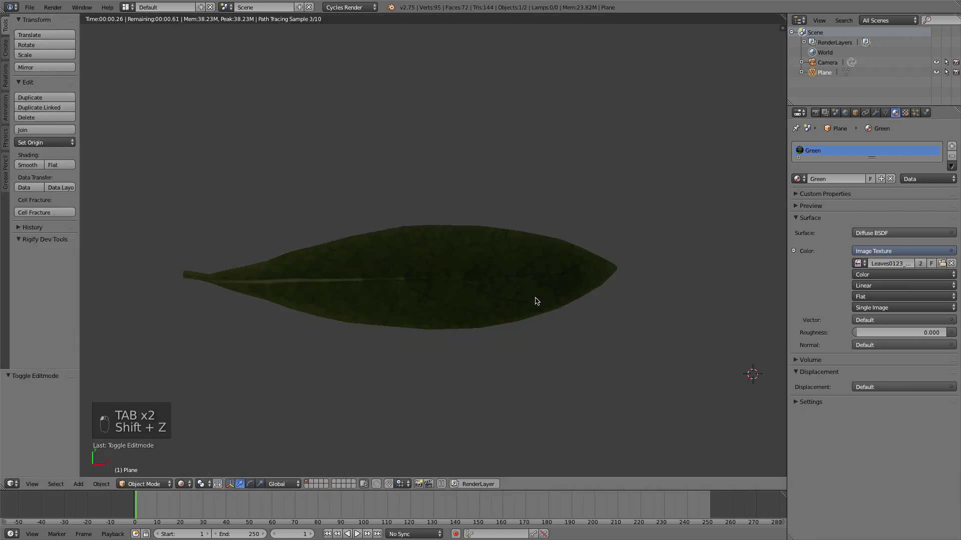
{"action": "mouse_move", "coordinate": [536, 300]}
{"action": "middle_mouse_down"}
{"action": "mouse_move", "coordinate": [380, 240]}
{"action": "mouse_move", "coordinate": [371, 220]}
{"action": "mouse_move", "coordinate": [412, 300]}
{"action": "mouse_move", "coordinate": [421, 247]}
{"action": "mouse_move", "coordinate": [438, 315]}
{"action": "mouse_move", "coordinate": [487, 273]}
{"action": "middle_mouse_up"}
{"action": "key", "text": "shift+z"}
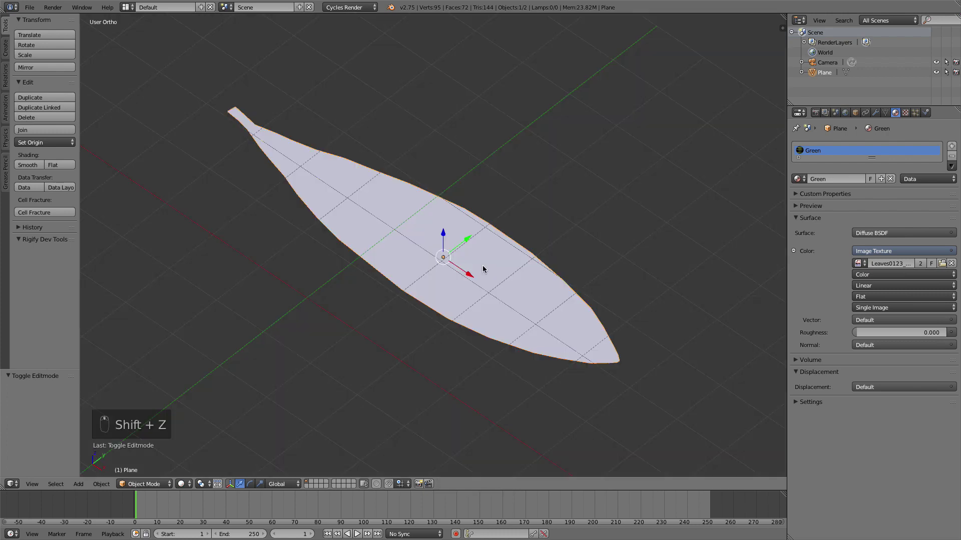
Switch to the top view and turn off the background images
{"action": "key", "text": "KP_7"}
{"action": "middle_click_drag", "start_coordinate": [696, 349], "coordinate": [667, 321], "text": "shift"}
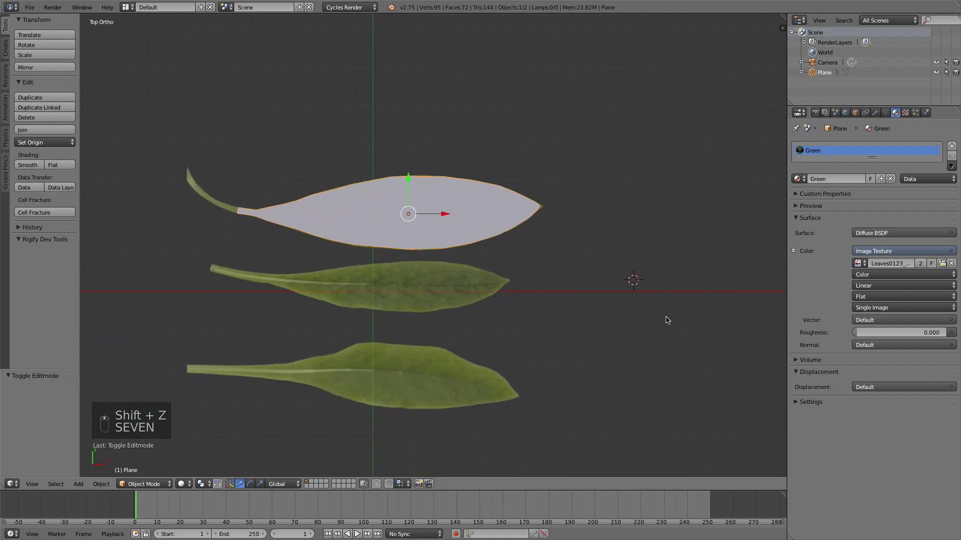
{"action": "key", "text": "n"}
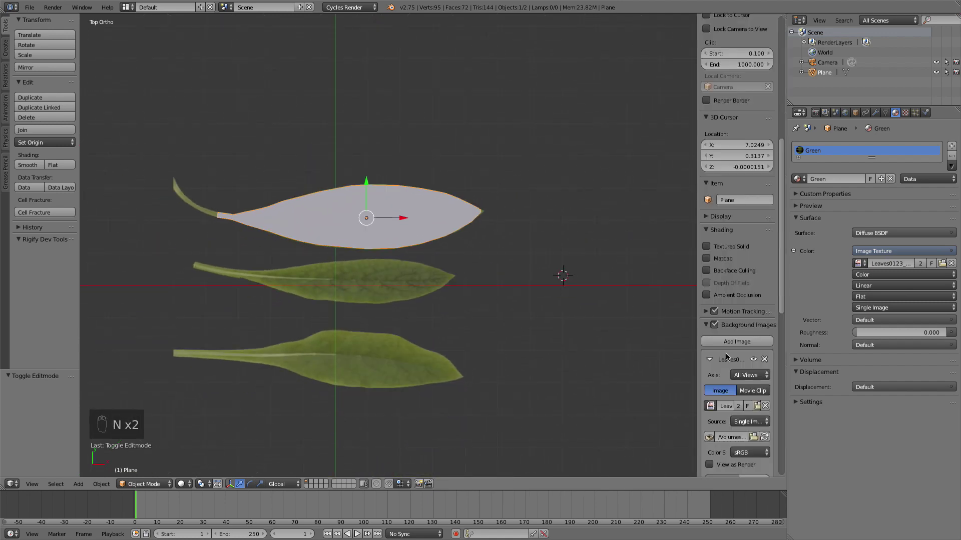
{"action": "left_click", "coordinate": [714, 325]}
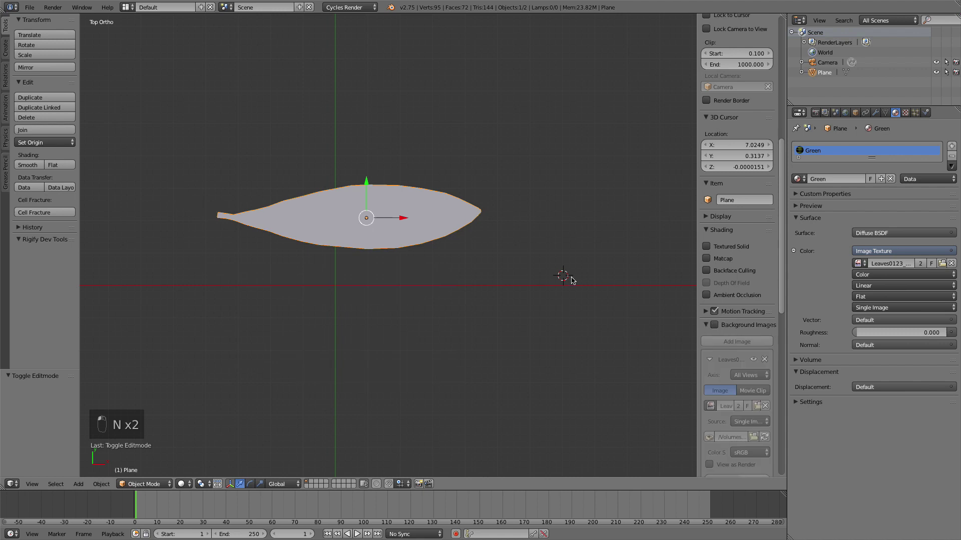
{"action": "key", "text": "n"}
In Edit Mode, move the edge loop at the stem's end about -0.15 along Y and rotate it about -3.96°
{"action": "scroll", "coordinate": [472, 231], "scroll_direction": "up", "scroll_amount": 2}
{"action": "middle_click_drag", "start_coordinate": [472, 230], "coordinate": [572, 290], "text": "shift"}
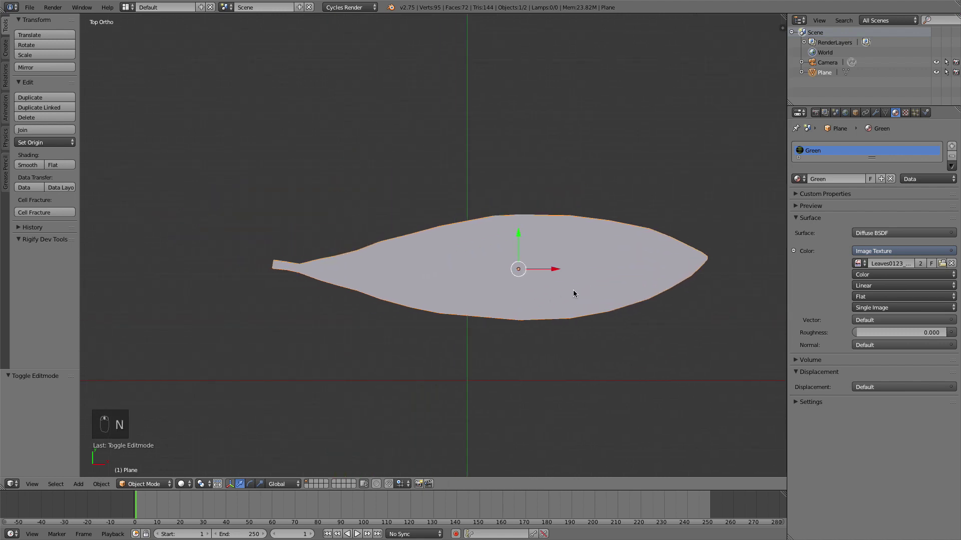
{"action": "scroll", "coordinate": [427, 250], "scroll_direction": "up", "scroll_amount": 1}
{"action": "middle_click_drag", "start_coordinate": [491, 266], "coordinate": [441, 256], "text": "shift"}
{"action": "scroll", "coordinate": [245, 257], "scroll_direction": "up", "scroll_amount": 2}
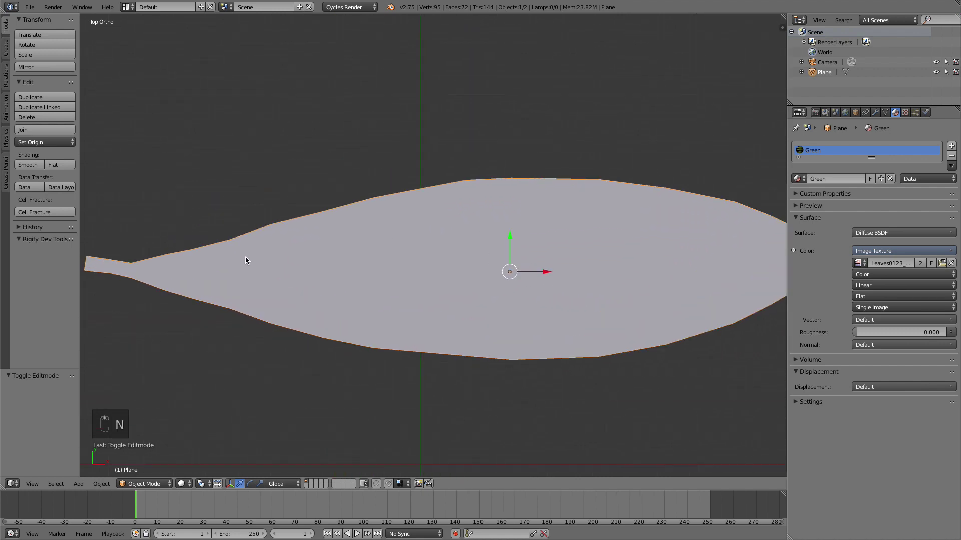
{"action": "middle_click_drag", "start_coordinate": [244, 263], "coordinate": [275, 217], "text": "shift"}
{"action": "scroll", "coordinate": [420, 235], "scroll_direction": "up", "scroll_amount": 1}
{"action": "scroll", "coordinate": [275, 216], "scroll_direction": "up", "scroll_amount": 2}
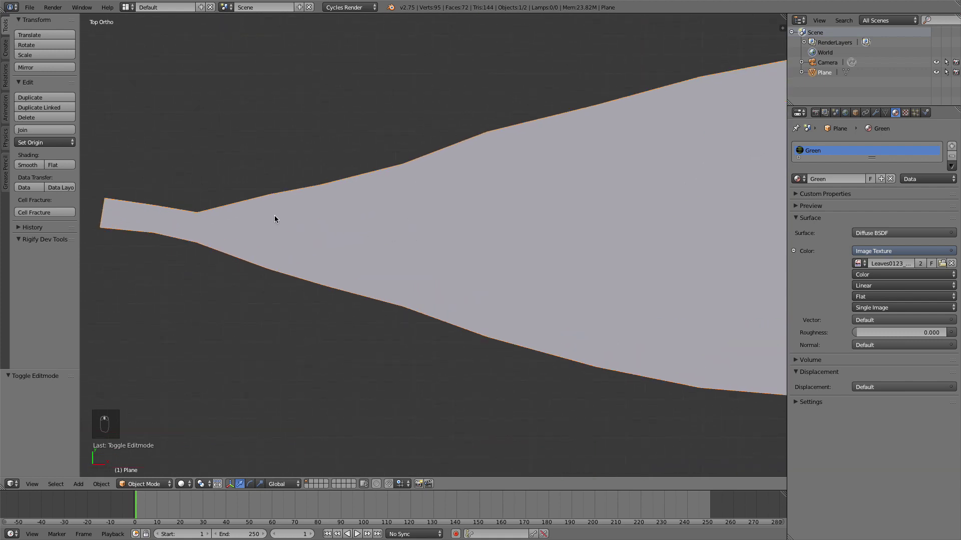
{"action": "key", "text": "Tab"}
{"action": "right_click", "coordinate": [103, 210], "text": "alt"}
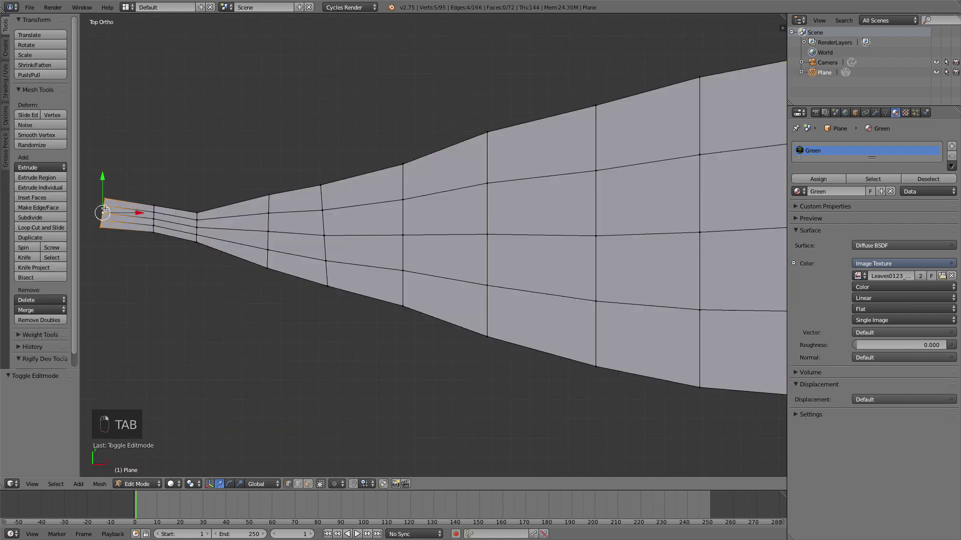
{"action": "key", "text": "g"}
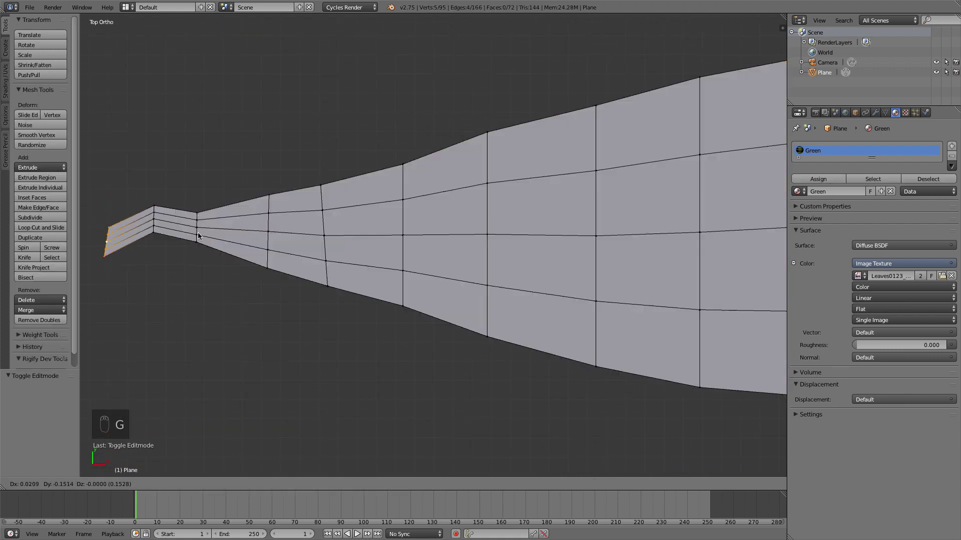
{"action": "left_click", "coordinate": [197, 232]}
{"action": "key", "text": "r"}
{"action": "left_click", "coordinate": [175, 214]}
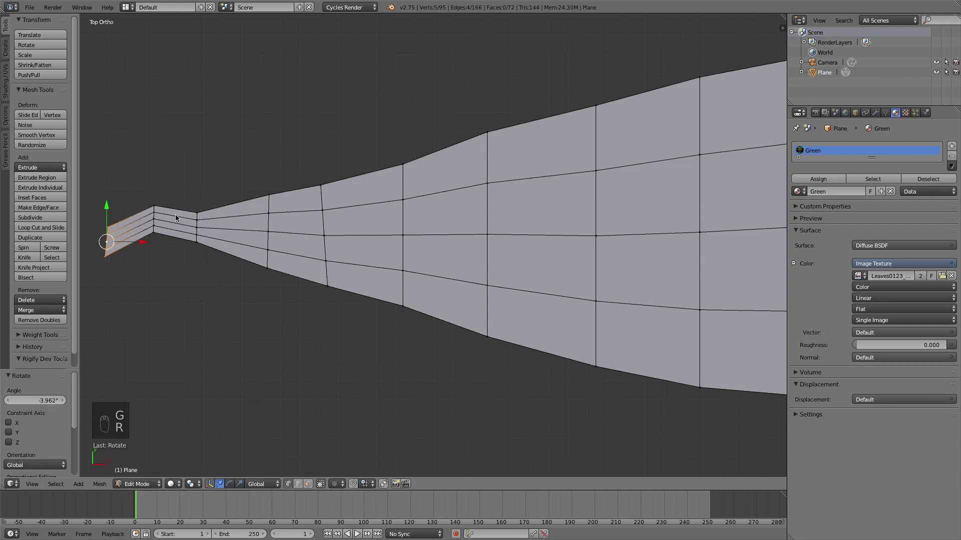
Move the second edge loop from the stem's end about -0.091 along Y, and enlarge the third loop and shift it about -0.034 along Y
{"action": "key", "text": "g"}
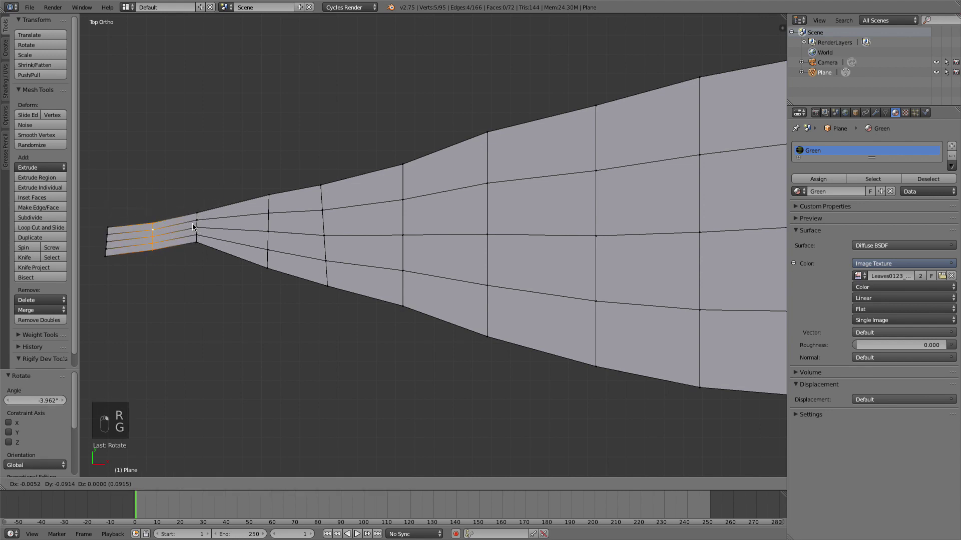
{"action": "left_click", "coordinate": [195, 224]}
{"action": "right_click", "coordinate": [198, 224], "text": "alt"}
{"action": "key", "text": "s"}
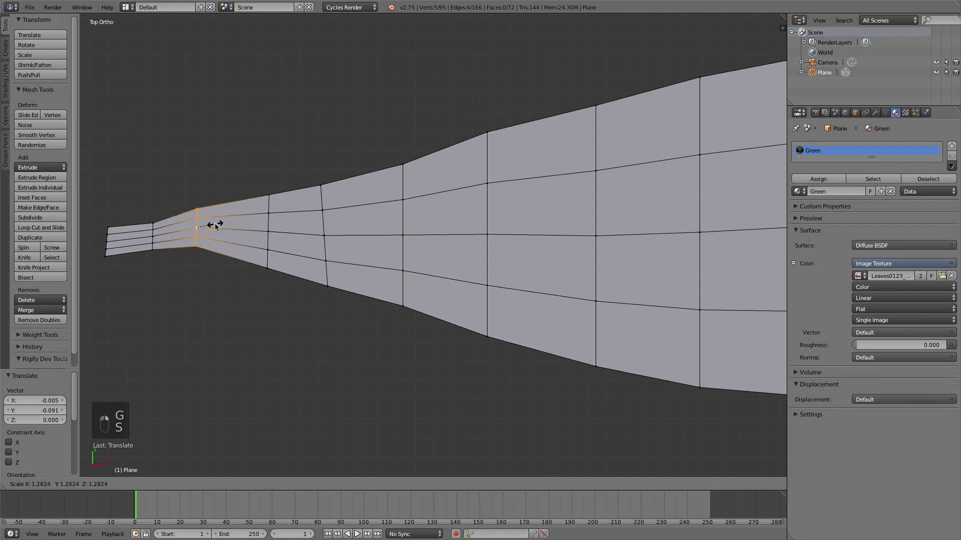
{"action": "key", "text": "g"}
{"action": "left_click", "coordinate": [215, 228]}
Straighten the stem by moving its second edge loop about 0.016 and its end loop about 0.037 along Y
{"action": "right_click", "coordinate": [153, 229], "text": "alt"}
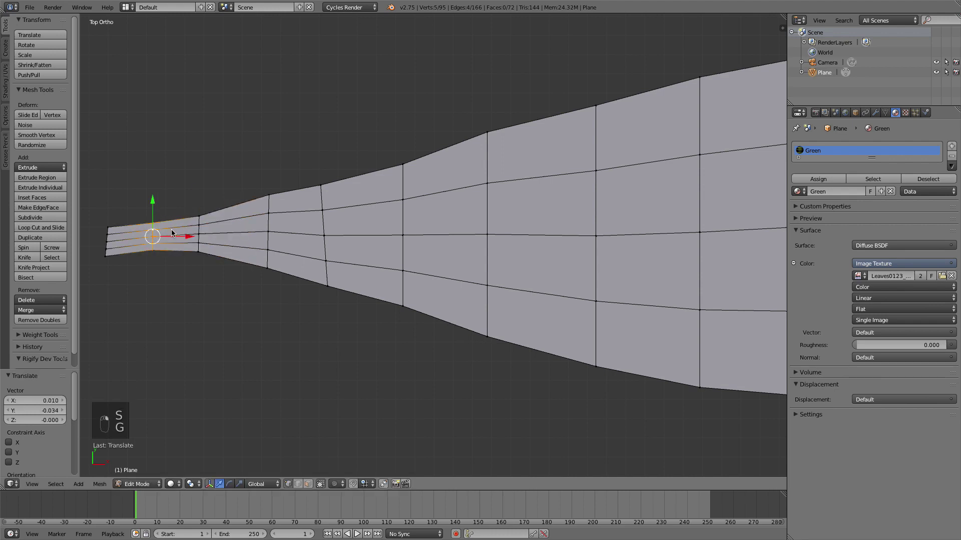
{"action": "key", "text": "g"}
{"action": "left_click", "coordinate": [175, 226]}
{"action": "right_click", "coordinate": [106, 237], "text": "alt"}
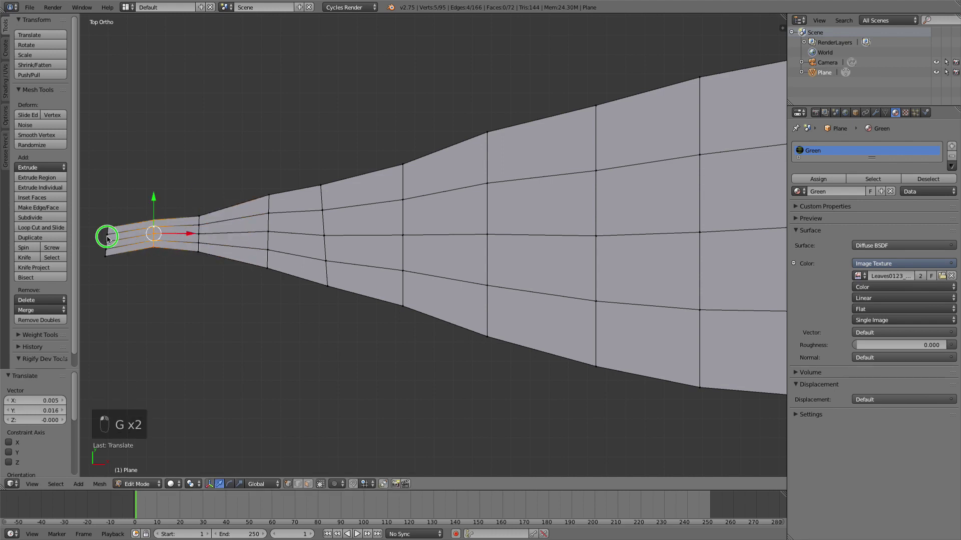
{"action": "key", "text": "g"}
{"action": "left_click", "coordinate": [143, 231]}
Rotate the fourth edge loop about -3.55°, scale it to 0.955, shift it slightly toward the stem, and return to Object Mode
{"action": "right_click", "coordinate": [265, 232], "text": "alt"}
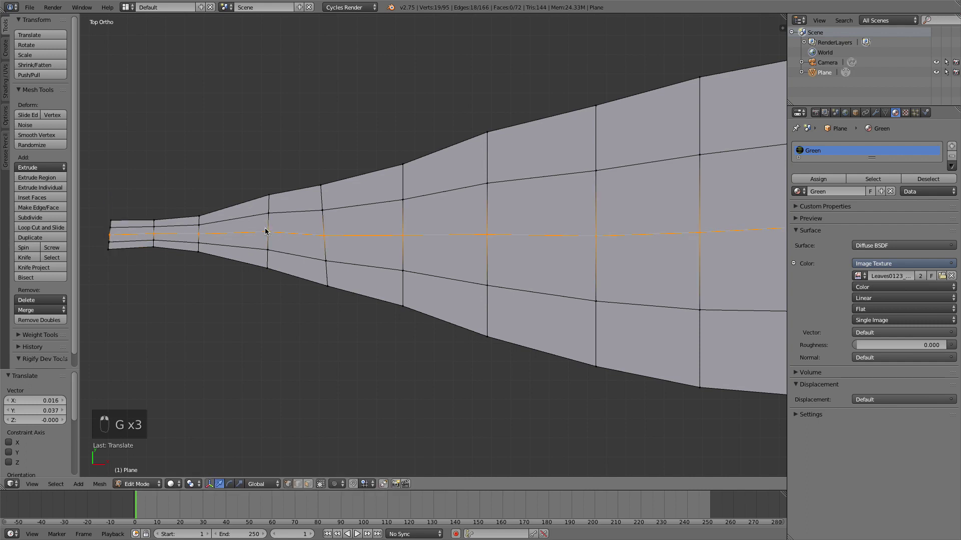
{"action": "right_click", "coordinate": [268, 225], "text": "alt"}
{"action": "key", "text": "r"}
{"action": "left_click", "coordinate": [356, 230]}
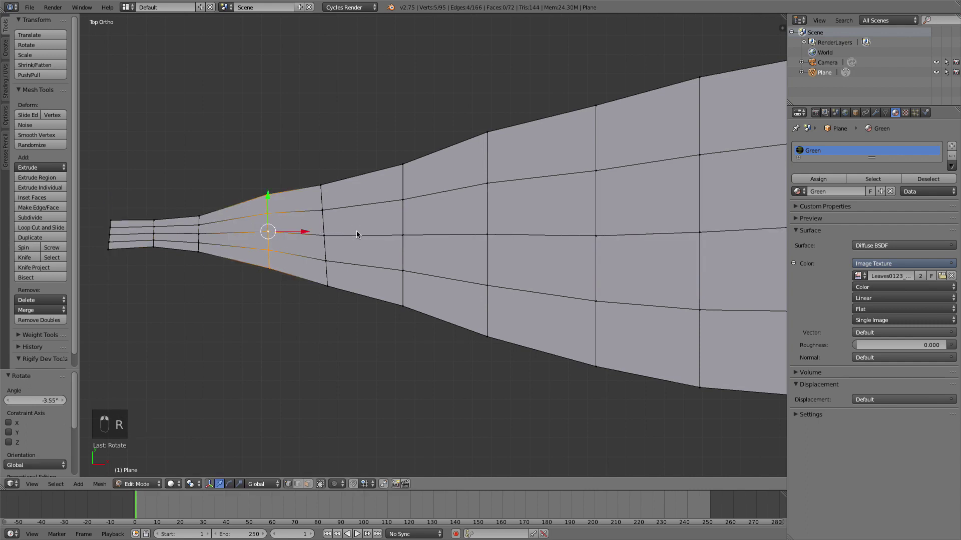
{"action": "key", "text": "s"}
{"action": "left_click", "coordinate": [350, 234]}
{"action": "key", "text": "g"}
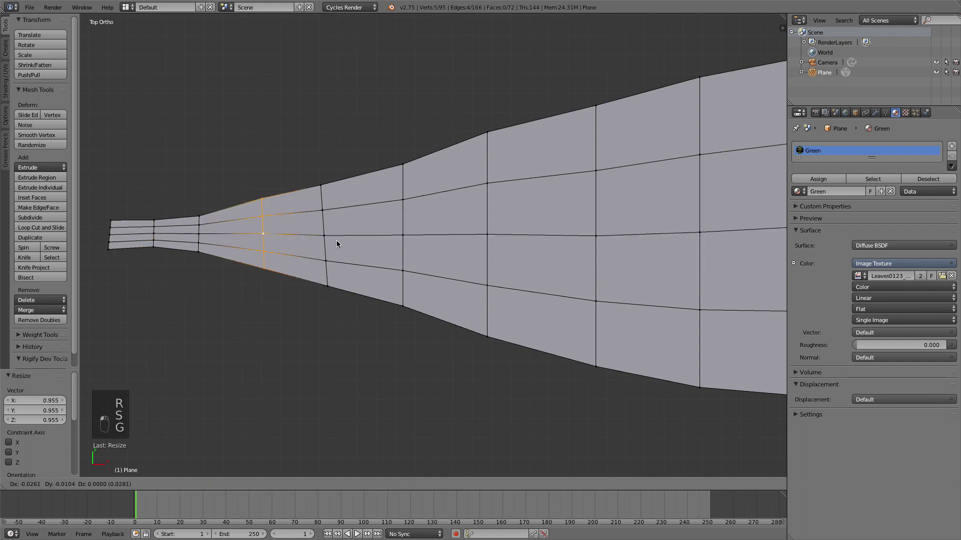
{"action": "left_click", "coordinate": [336, 240]}
{"action": "scroll", "coordinate": [406, 270], "scroll_direction": "down", "scroll_amount": 3}
{"action": "scroll", "coordinate": [407, 270], "scroll_direction": "down", "scroll_amount": 3}
{"action": "key", "text": "Tab"}
{"action": "middle_click_drag", "start_coordinate": [521, 282], "coordinate": [454, 301], "text": "shift"}
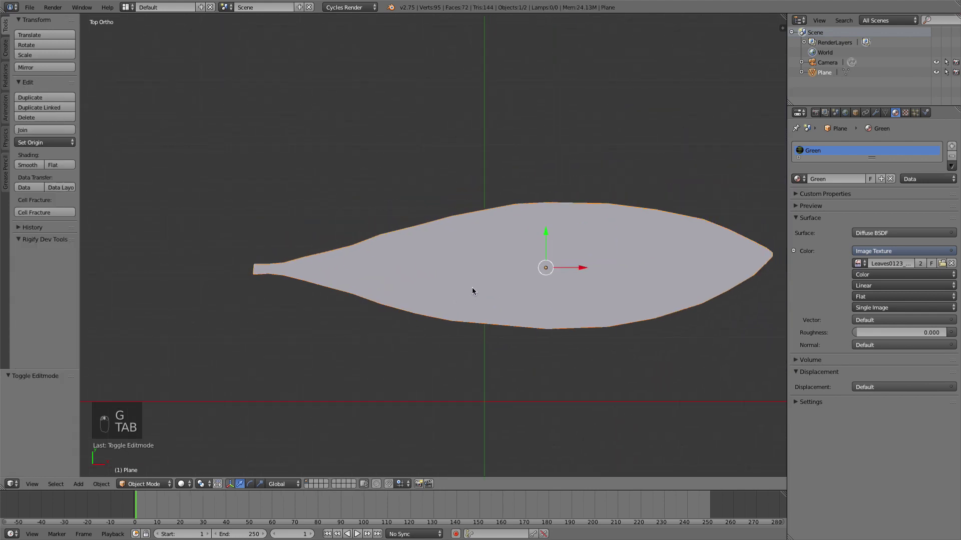
{"action": "middle_click_drag", "start_coordinate": [423, 251], "coordinate": [366, 253], "text": "shift"}
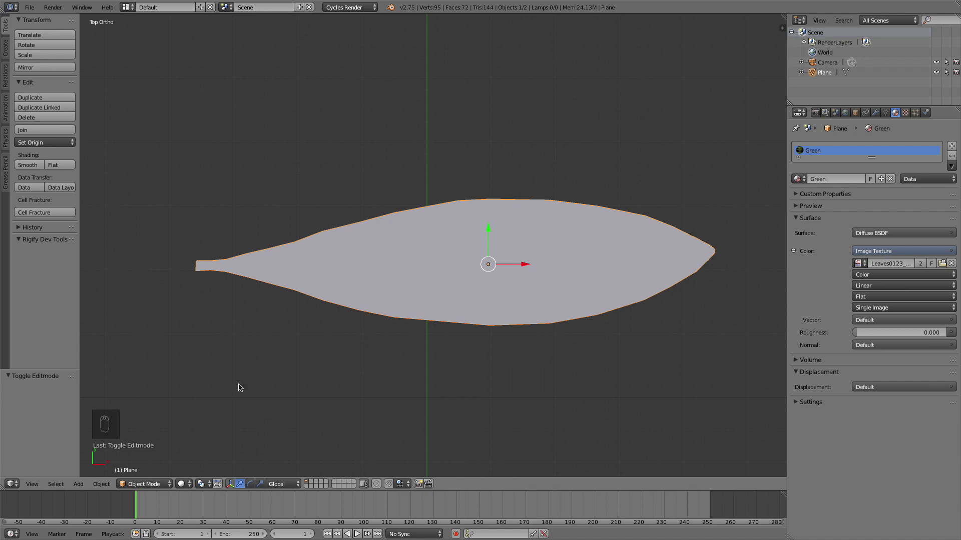
In Edit Mode, select only the vertices at the stem's end and snap the 3D cursor to them
{"action": "key", "text": "Tab"}
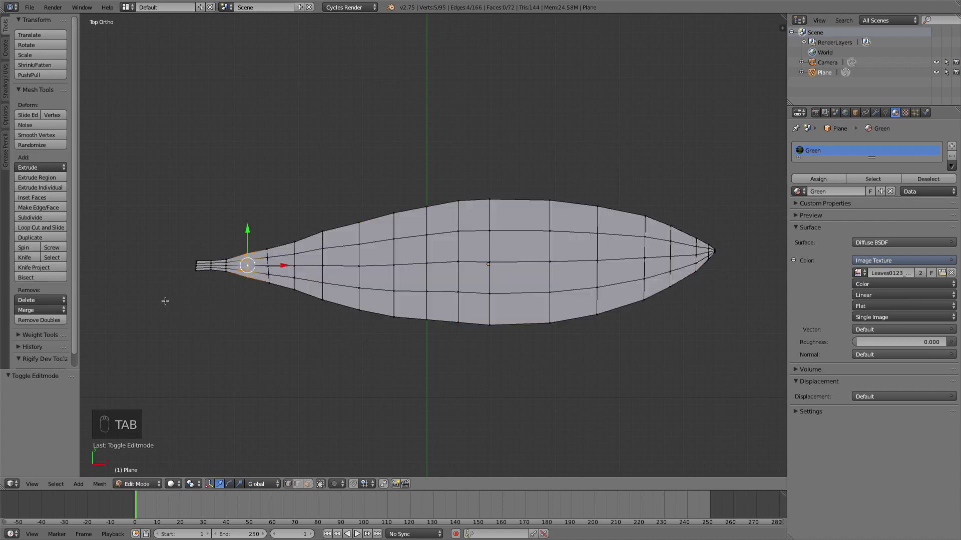
{"action": "key", "text": "a"}
{"action": "key", "text": "a"}
{"action": "scroll", "coordinate": [183, 297], "scroll_direction": "up", "scroll_amount": 1}
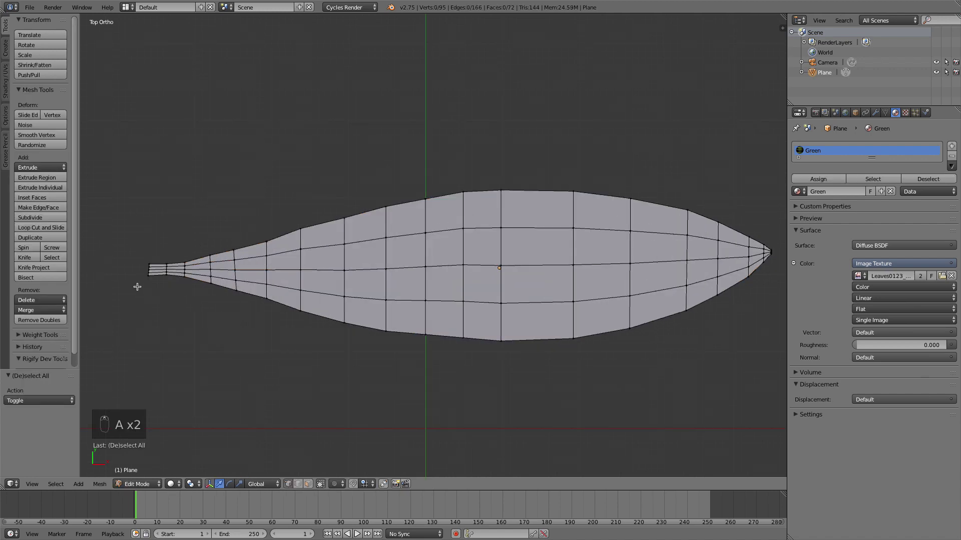
{"action": "left_click_drag", "start_coordinate": [144, 261], "coordinate": [147, 300]}
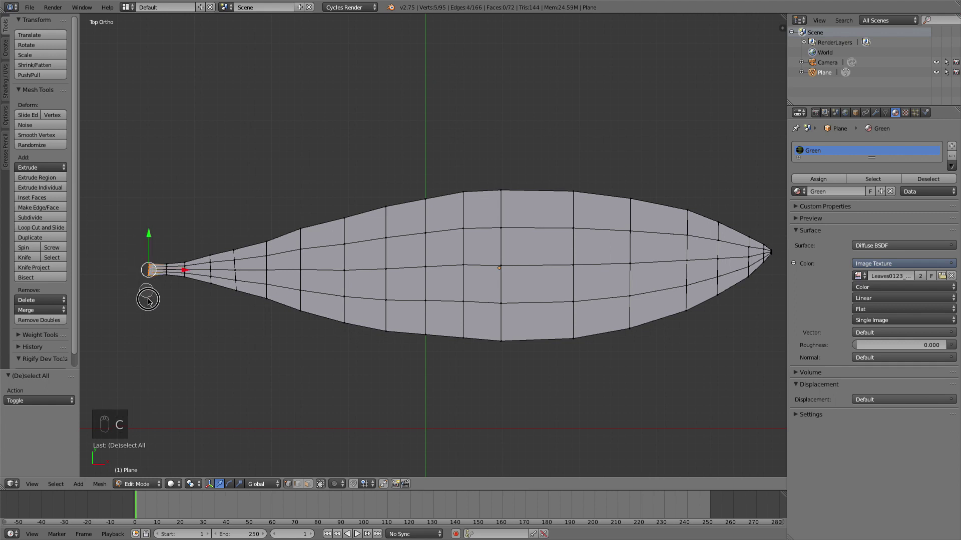
{"action": "key", "text": "shift+s"}
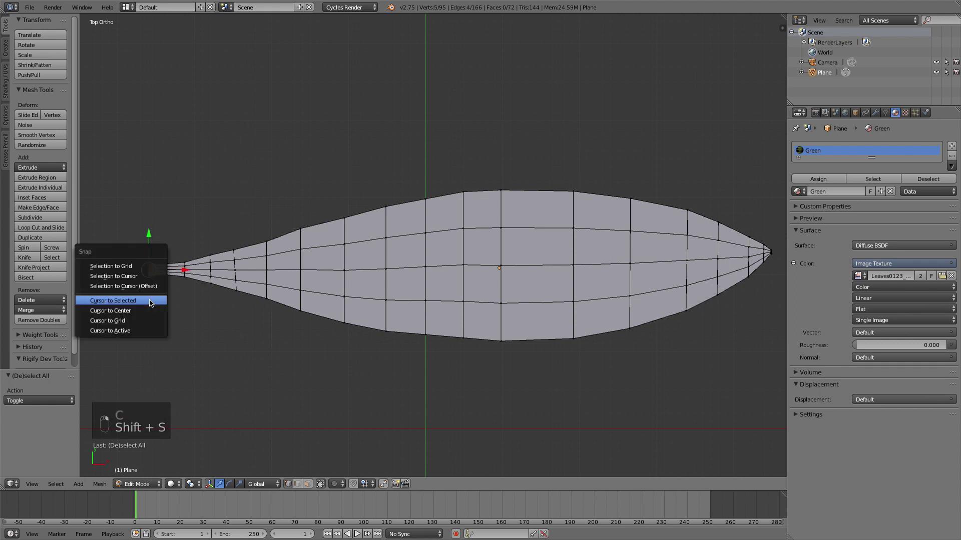
{"action": "left_click", "coordinate": [151, 303]}
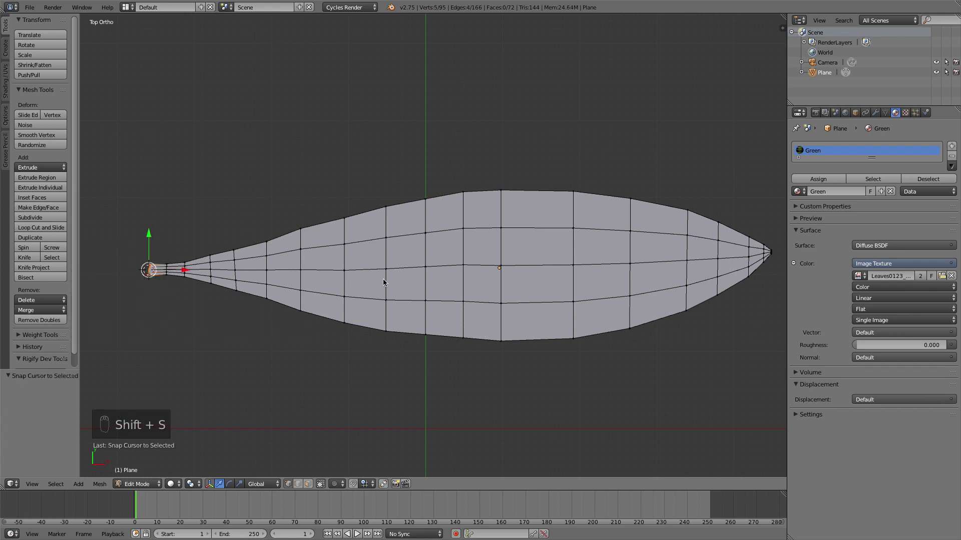
Return to Object Mode and set the leaf's origin to the 3D cursor
{"action": "key", "text": "Tab"}
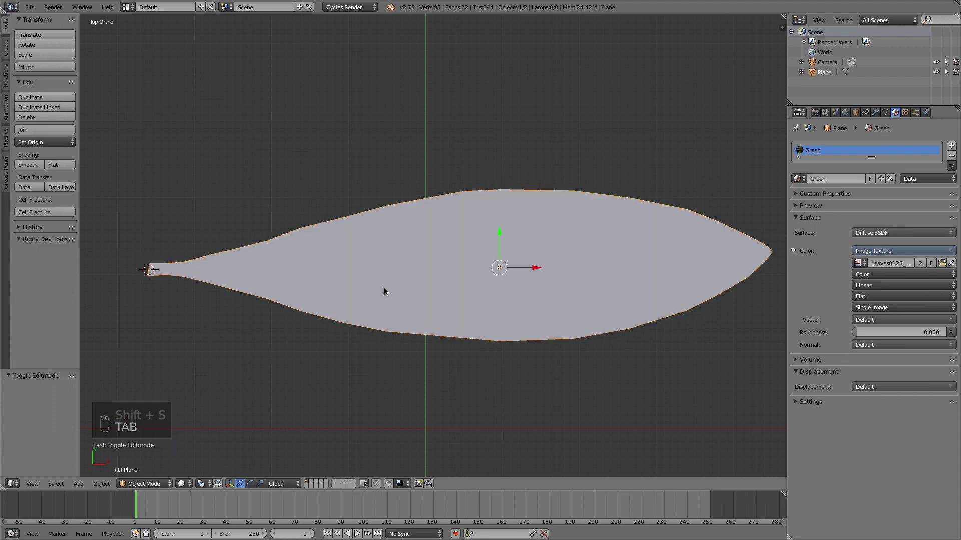
{"action": "left_click", "coordinate": [109, 484]}
{"action": "mouse_move", "coordinate": [152, 438]}
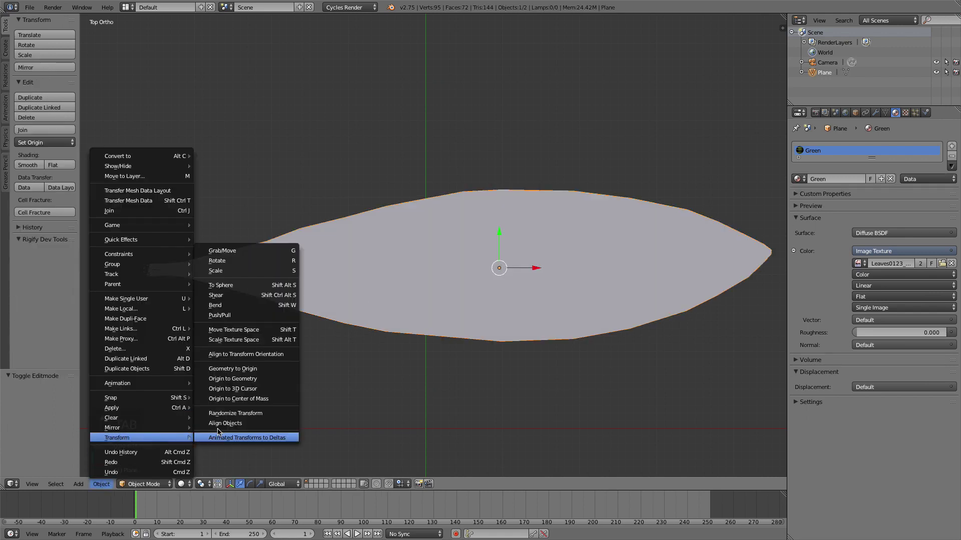
{"action": "left_click", "coordinate": [283, 388]}
{"action": "scroll", "coordinate": [481, 290], "scroll_direction": "down", "scroll_amount": 5}
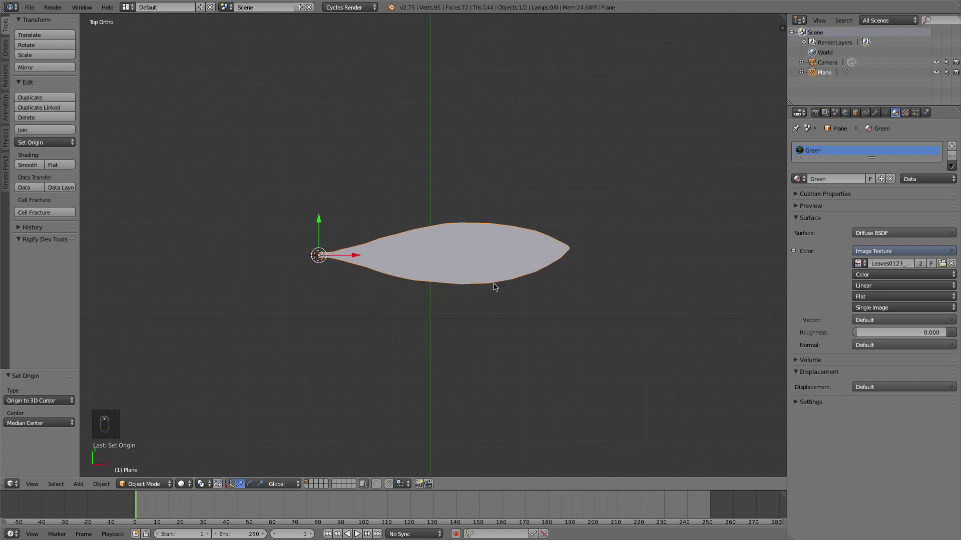
Try rotating the leaf about its new origin, and undo the rotation
{"action": "key", "text": "r"}
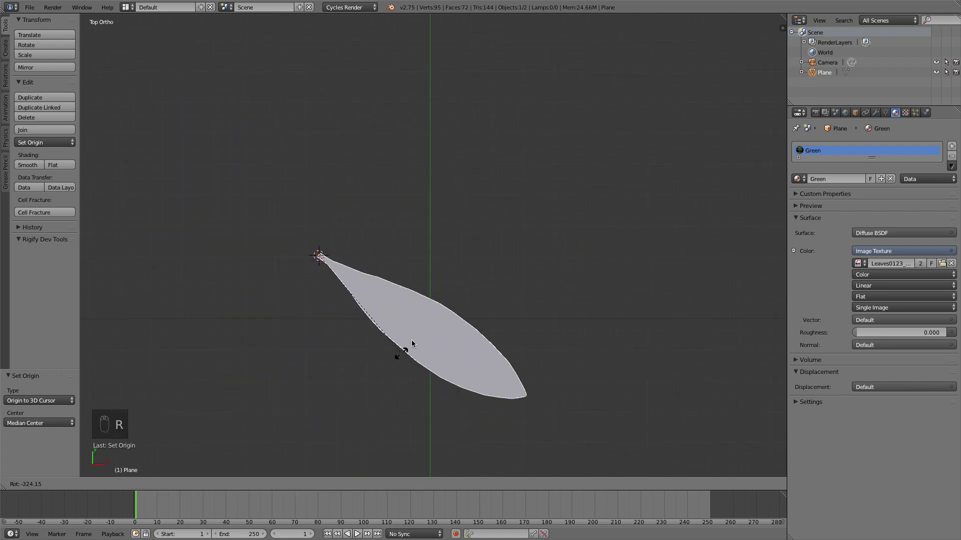
{"action": "left_click", "coordinate": [401, 289]}
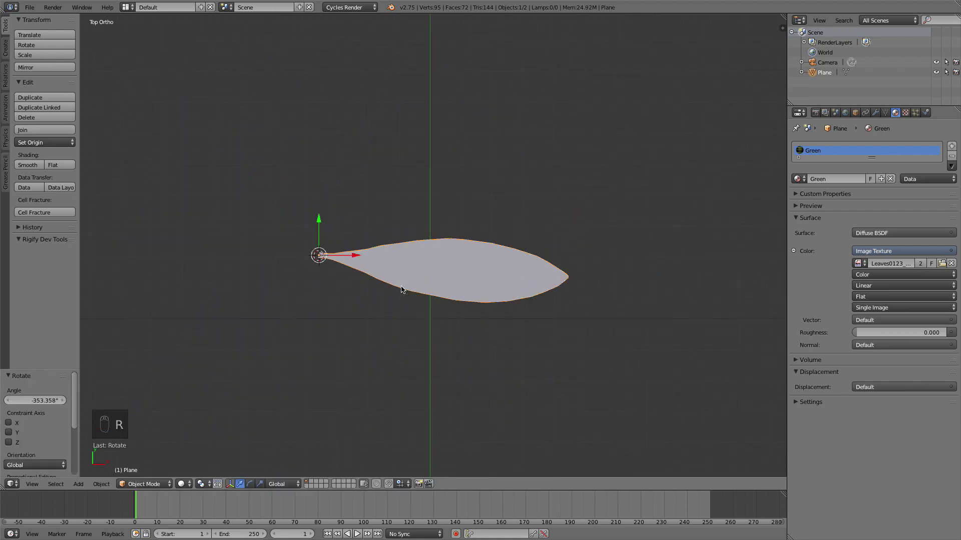
{"action": "key", "text": "super+z"}
Scale the leaf to about 0.341, move it along Y onto the X axis, and shift it about 2.7 along X
{"action": "scroll", "coordinate": [404, 285], "scroll_direction": "up", "scroll_amount": 1}
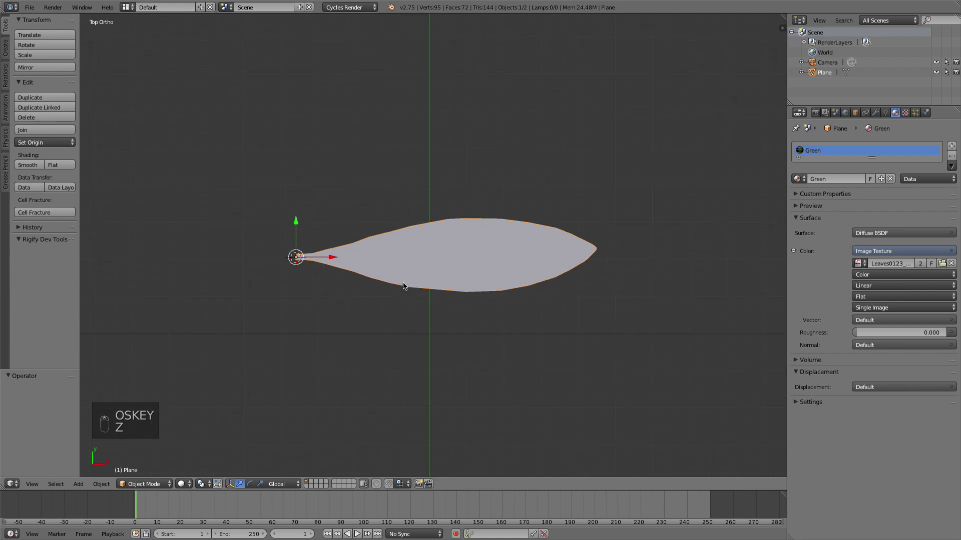
{"action": "key", "text": "s"}
{"action": "left_click", "coordinate": [357, 265]}
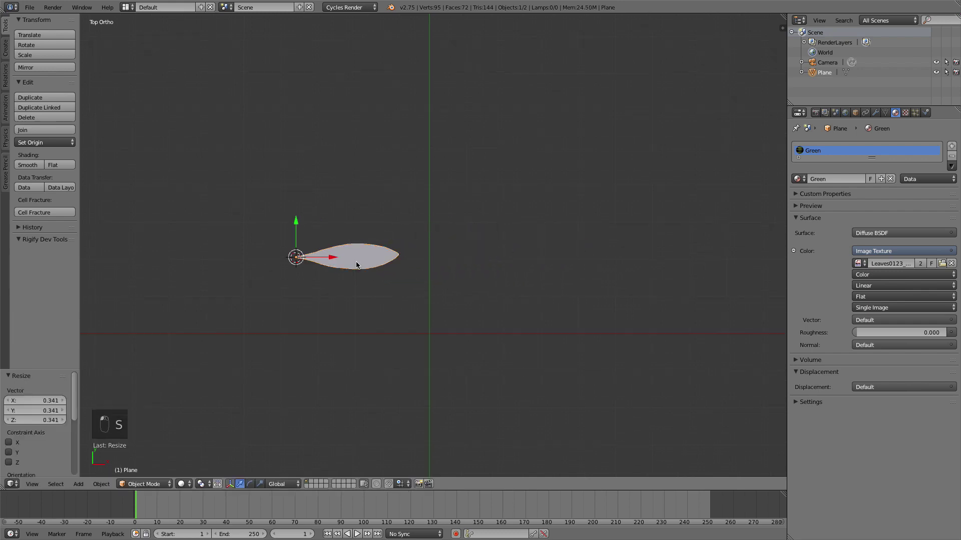
{"action": "left_click_drag", "start_coordinate": [294, 219], "coordinate": [299, 294]}
{"action": "left_click_drag", "start_coordinate": [320, 333], "coordinate": [425, 348]}
Select the camera and hide it from the 3D view
{"action": "key", "text": "1"}
{"action": "middle_click_drag", "start_coordinate": [425, 348], "coordinate": [442, 288]}
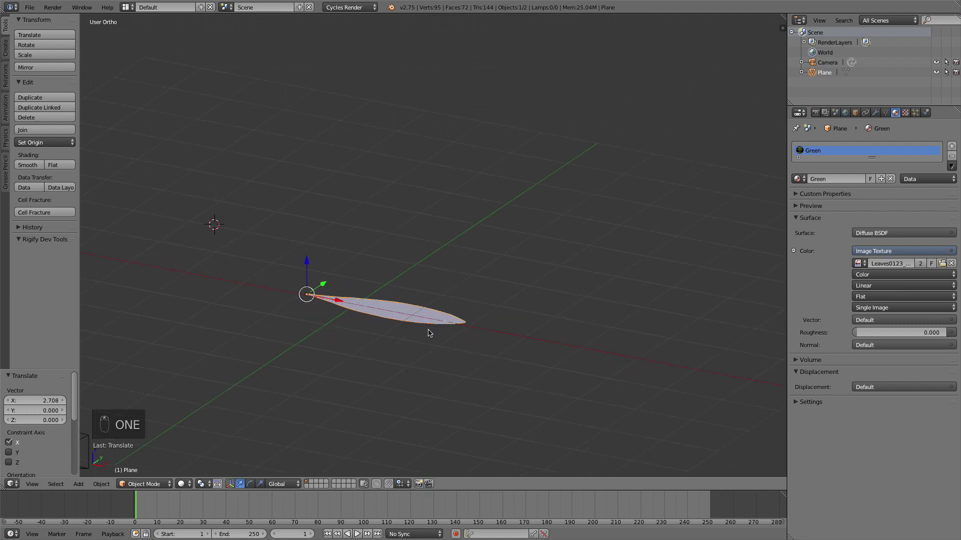
{"action": "key", "text": "1"}
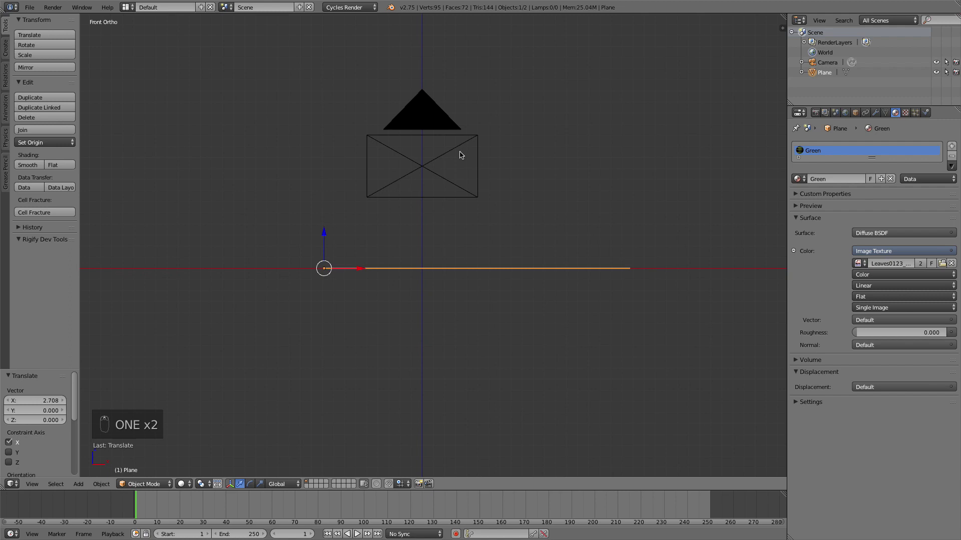
{"action": "middle_click_drag", "start_coordinate": [450, 142], "coordinate": [435, 170]}
{"action": "right_click", "coordinate": [225, 327]}
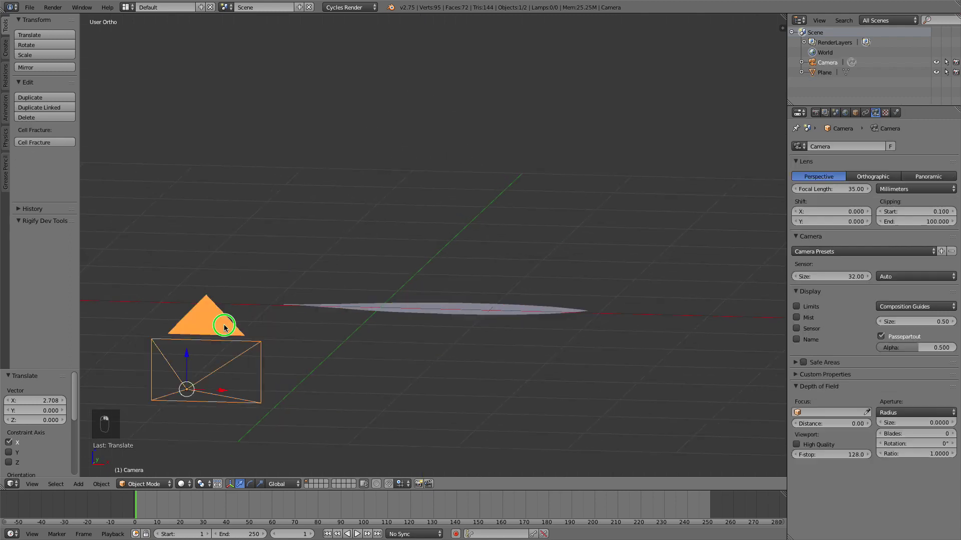
{"action": "key", "text": "h"}
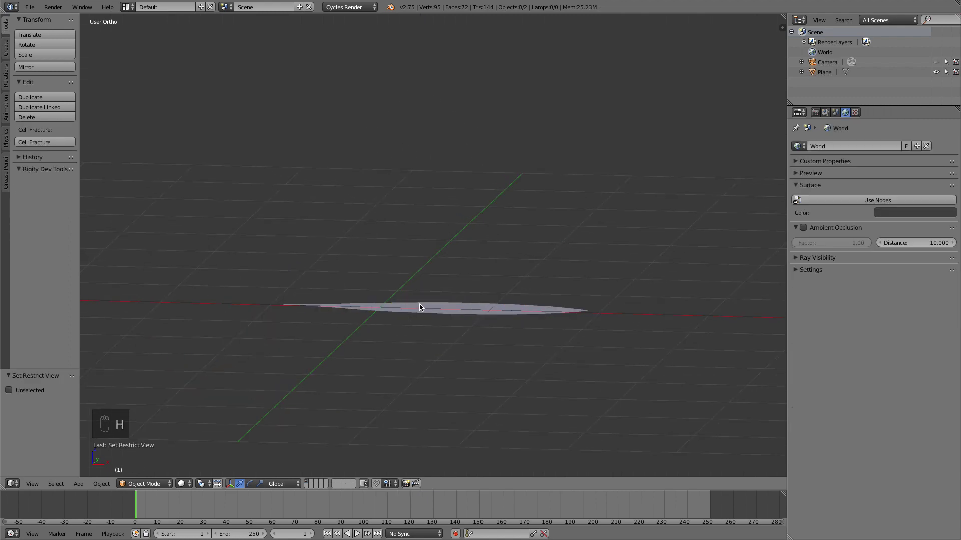
Select the leaf, enter Edit Mode, and switch to the front view
{"action": "right_click", "coordinate": [419, 308]}
{"action": "middle_click_drag", "start_coordinate": [420, 330], "coordinate": [478, 228]}
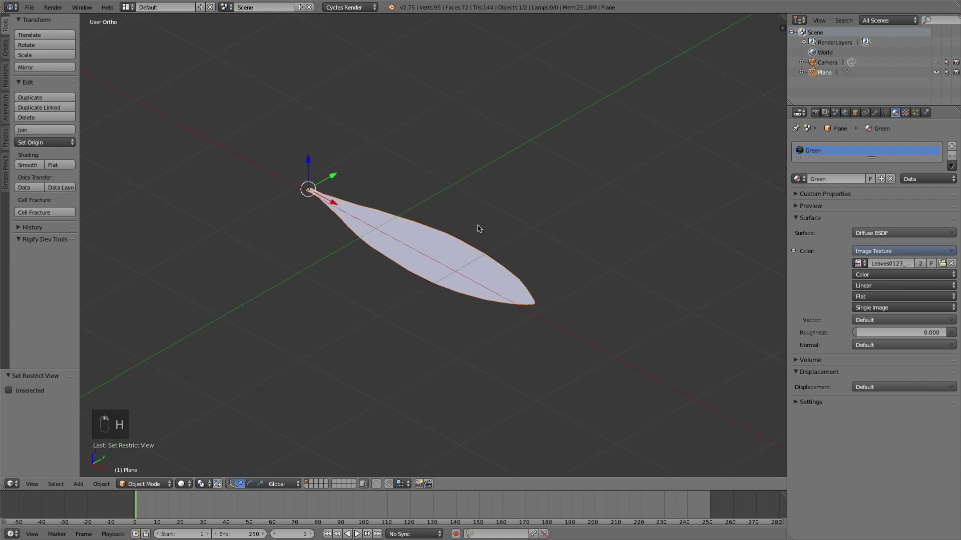
{"action": "key", "text": "Tab"}
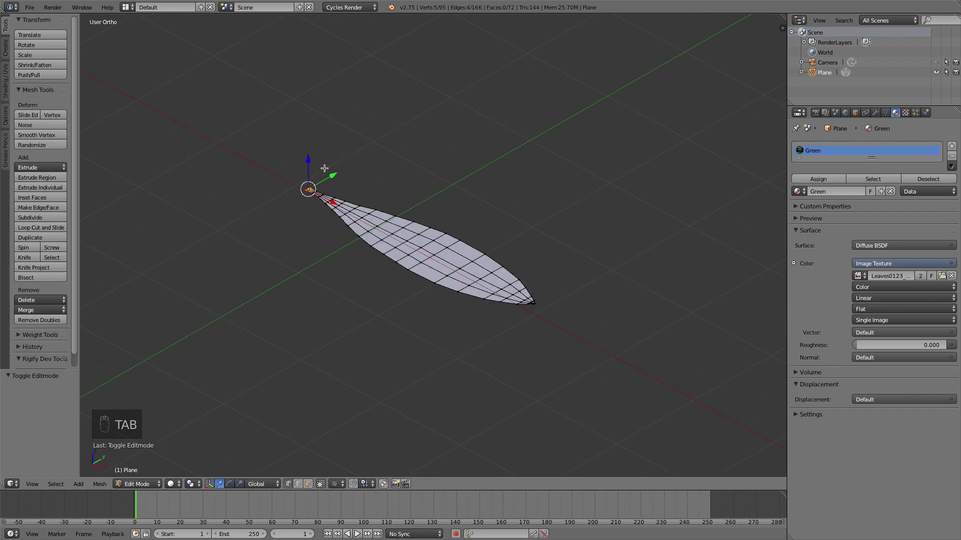
{"action": "scroll", "coordinate": [271, 223], "scroll_direction": "up", "scroll_amount": 3}
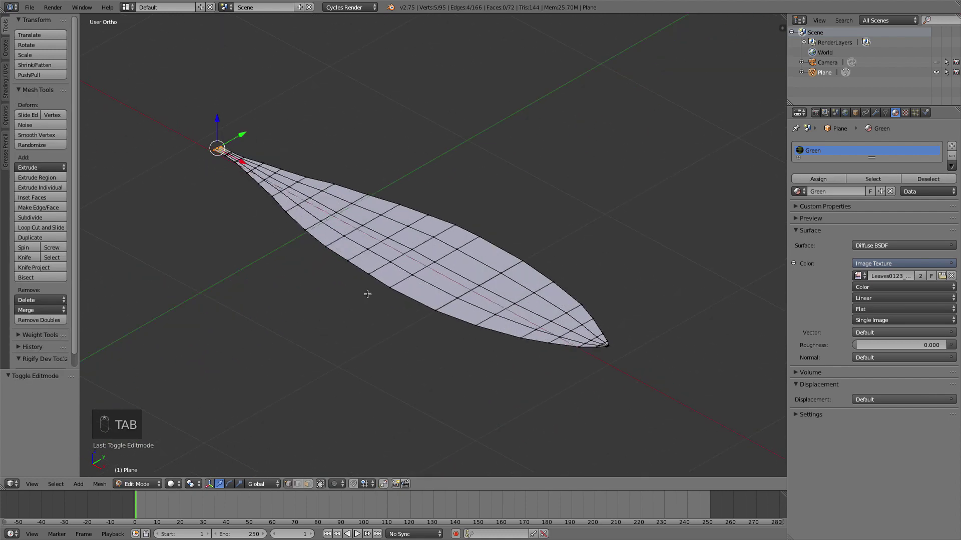
{"action": "key", "text": "1"}
{"action": "middle_click_drag", "start_coordinate": [568, 223], "coordinate": [411, 432], "text": "shift"}
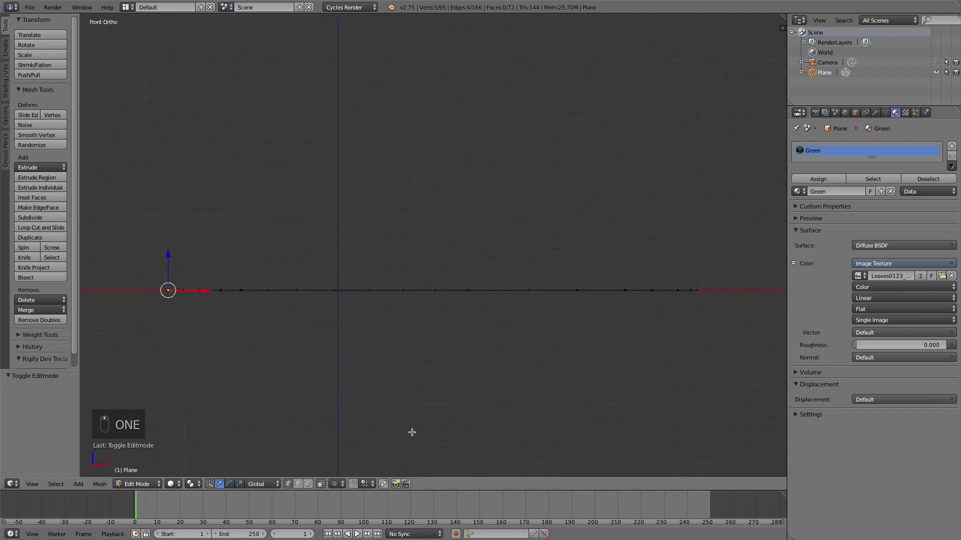
Enable proportional editing for the leaf mesh with the Smooth falloff
{"action": "left_click", "coordinate": [336, 484]}
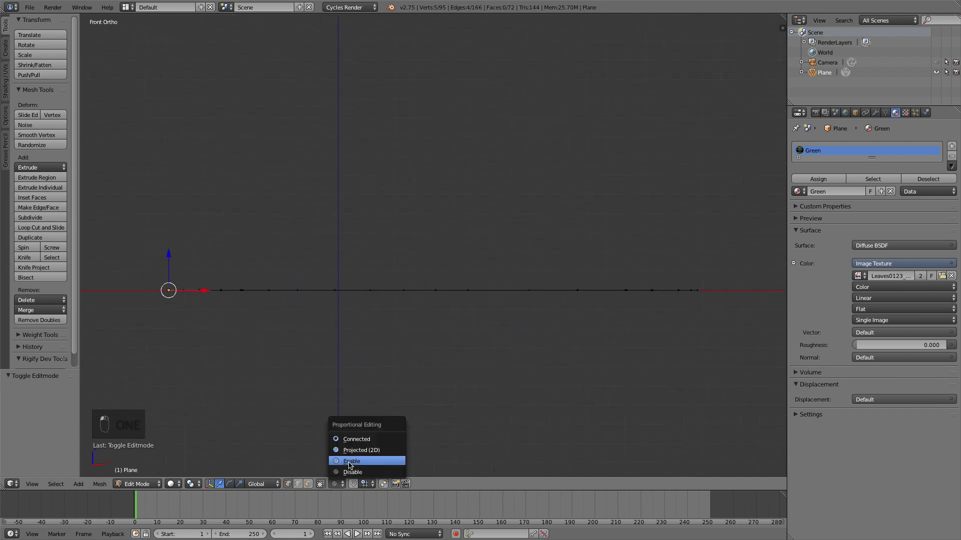
{"action": "left_click", "coordinate": [349, 460]}
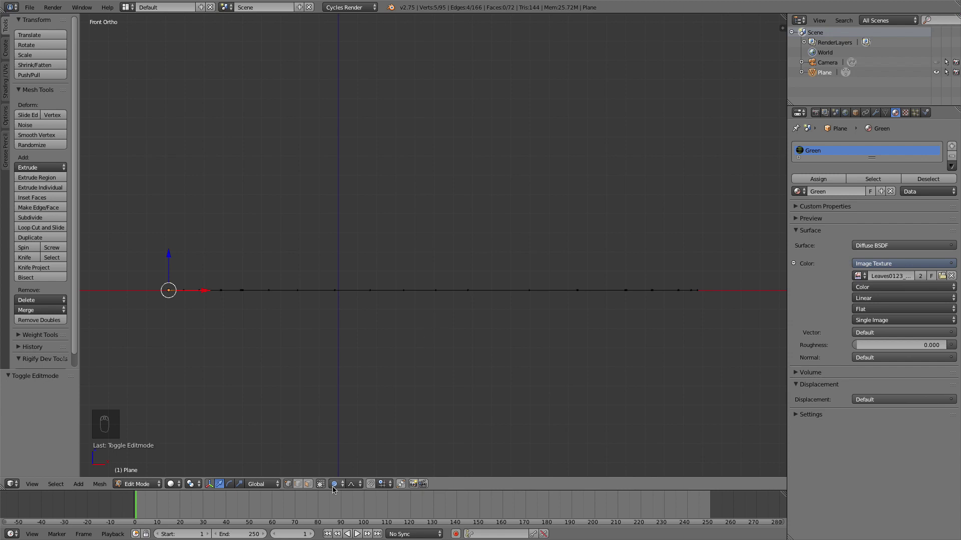
{"action": "left_click", "coordinate": [361, 488]}
{"action": "left_click", "coordinate": [369, 466]}
Rotate the stem-end edge by about -79.6° with a proportional radius wide enough to arch the whole leaf
{"action": "key", "text": "r"}
{"action": "scroll", "coordinate": [435, 325], "scroll_direction": "down", "scroll_amount": 6}
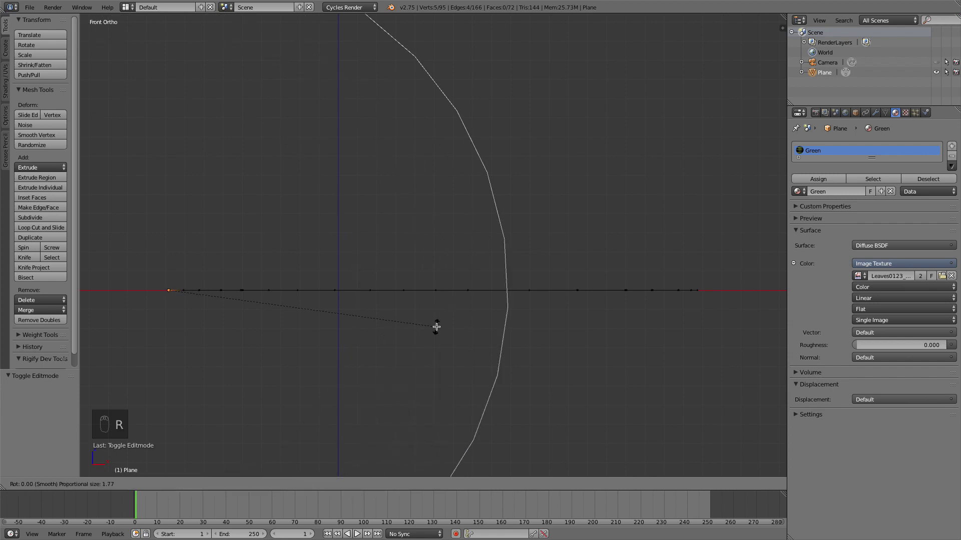
{"action": "scroll", "coordinate": [435, 326], "scroll_direction": "up", "scroll_amount": 6}
{"action": "scroll", "coordinate": [436, 328], "scroll_direction": "up", "scroll_amount": 6}
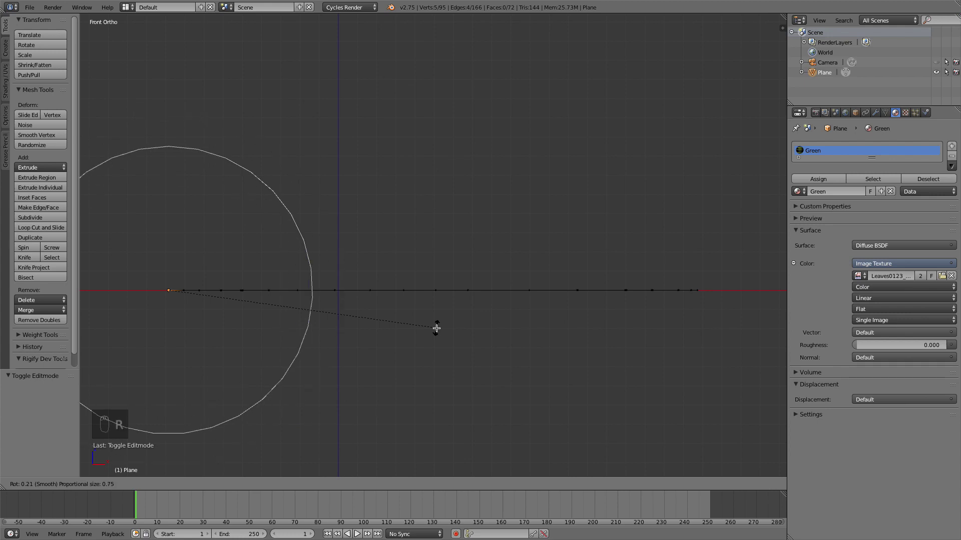
{"action": "scroll", "coordinate": [436, 328], "scroll_direction": "down", "scroll_amount": 10}
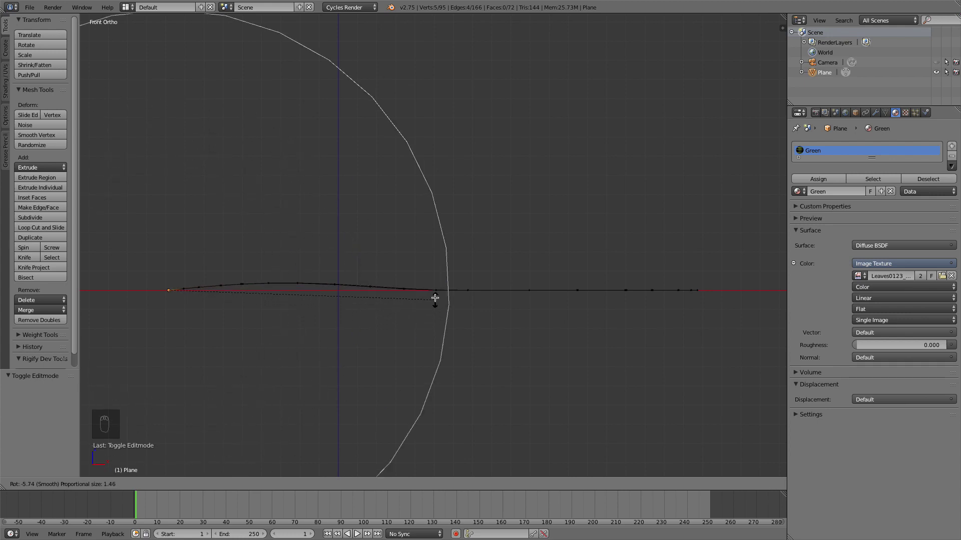
{"action": "scroll", "coordinate": [407, 225], "scroll_direction": "down", "scroll_amount": 9}
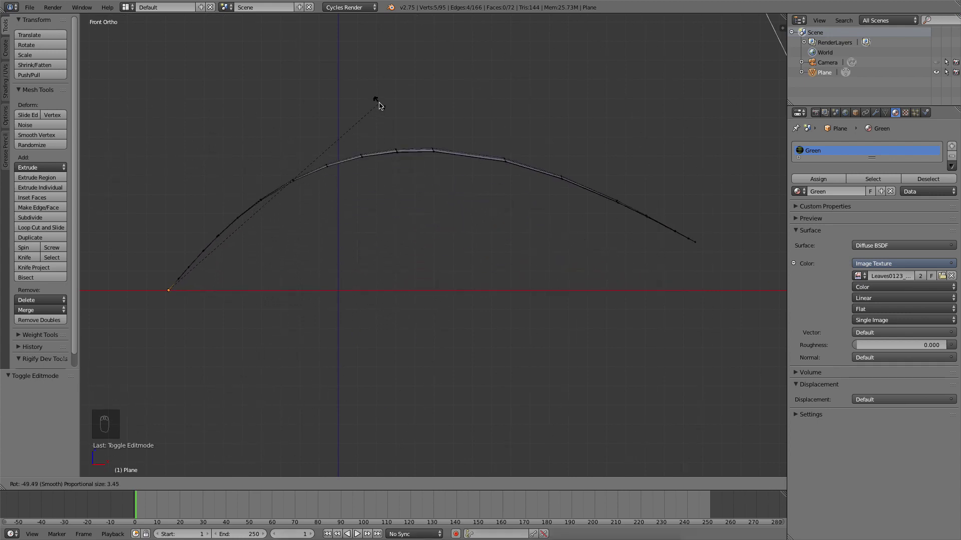
{"action": "scroll", "coordinate": [361, 47], "scroll_direction": "down", "scroll_amount": 3}
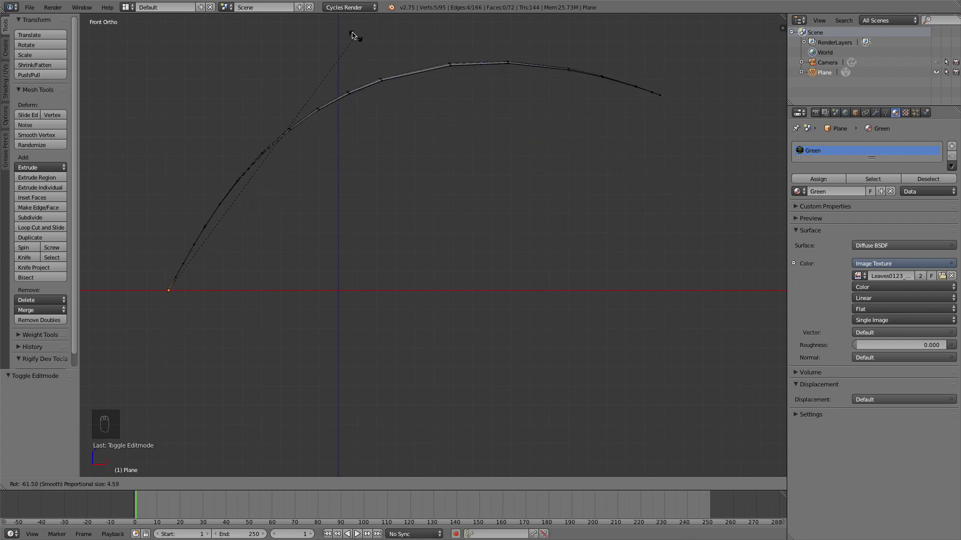
{"action": "scroll", "coordinate": [340, 22], "scroll_direction": "up", "scroll_amount": 2}
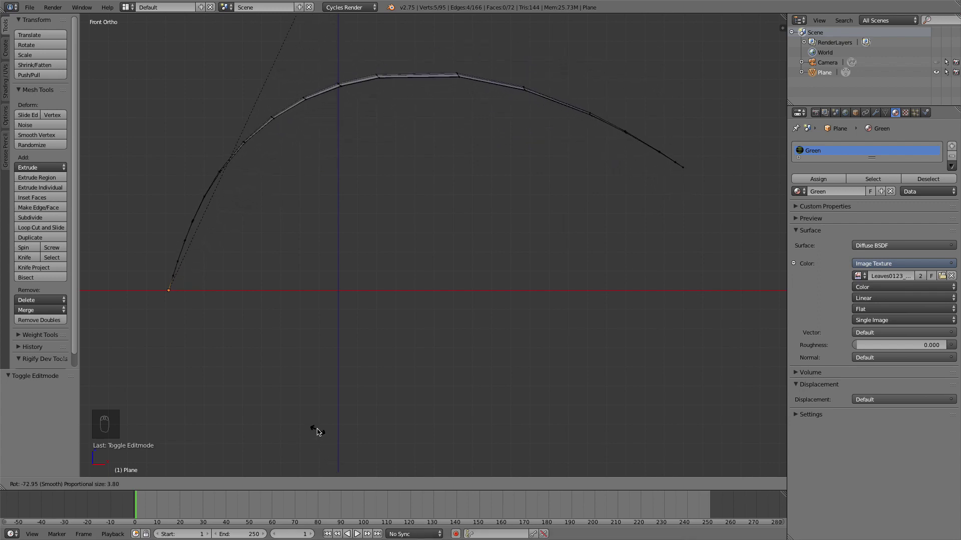
{"action": "key", "text": "Tab"}
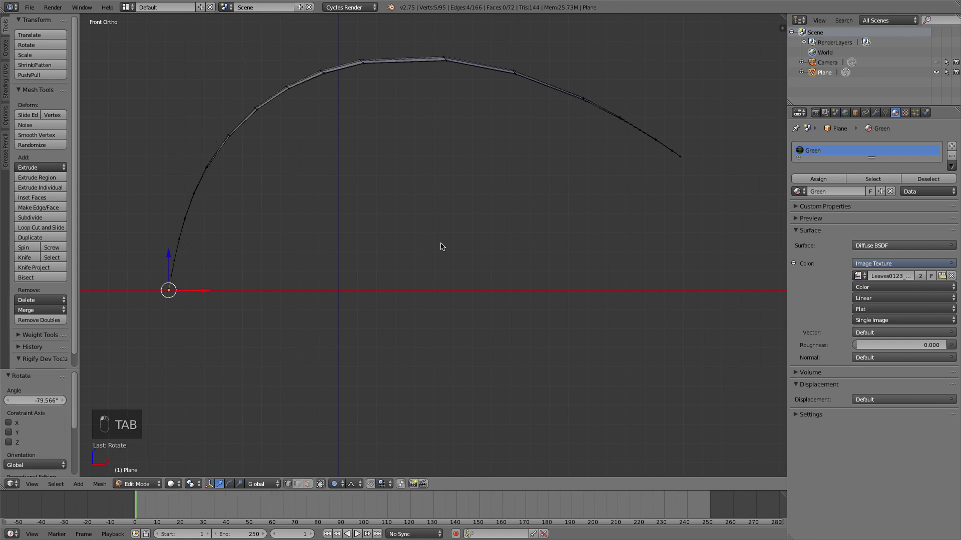
{"action": "key", "text": "Tab"}
In front view Edit Mode, rotate the stem end by about -13.9° with the proportional size reduced to about 0.26
{"action": "middle_click_drag", "start_coordinate": [494, 202], "coordinate": [498, 246]}
{"action": "key", "text": "1"}
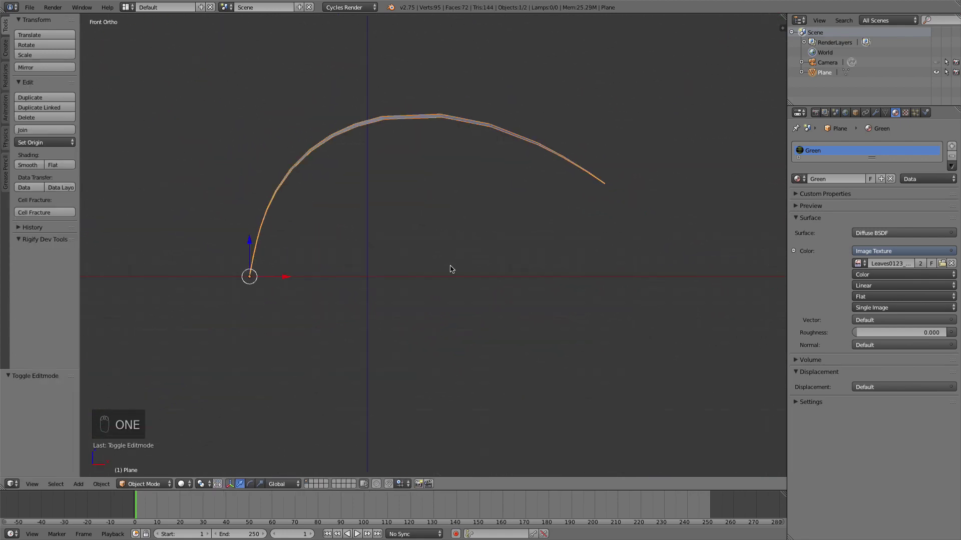
{"action": "scroll", "coordinate": [495, 238], "scroll_direction": "up", "scroll_amount": 5}
{"action": "key", "text": "Tab"}
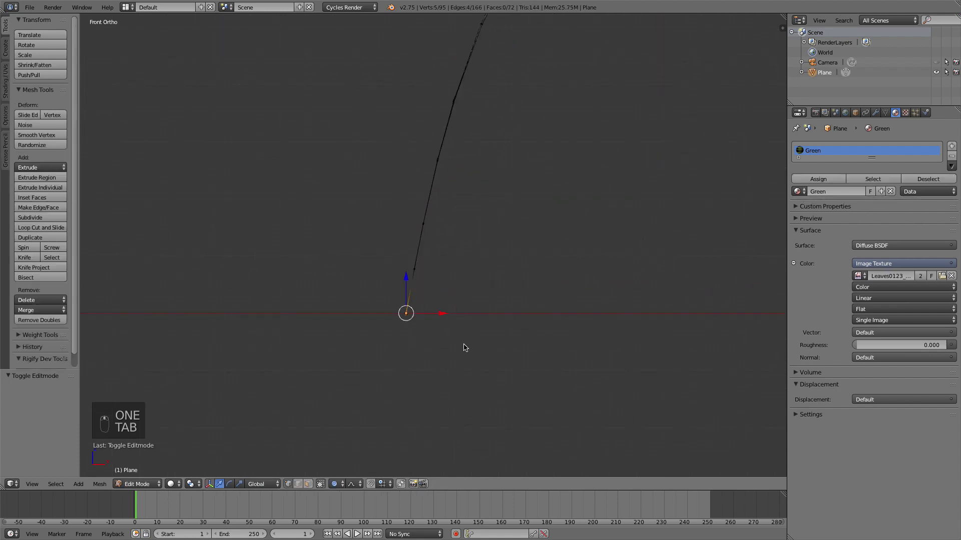
{"action": "key", "text": "r"}
{"action": "scroll", "coordinate": [464, 349], "scroll_direction": "up", "scroll_amount": 15}
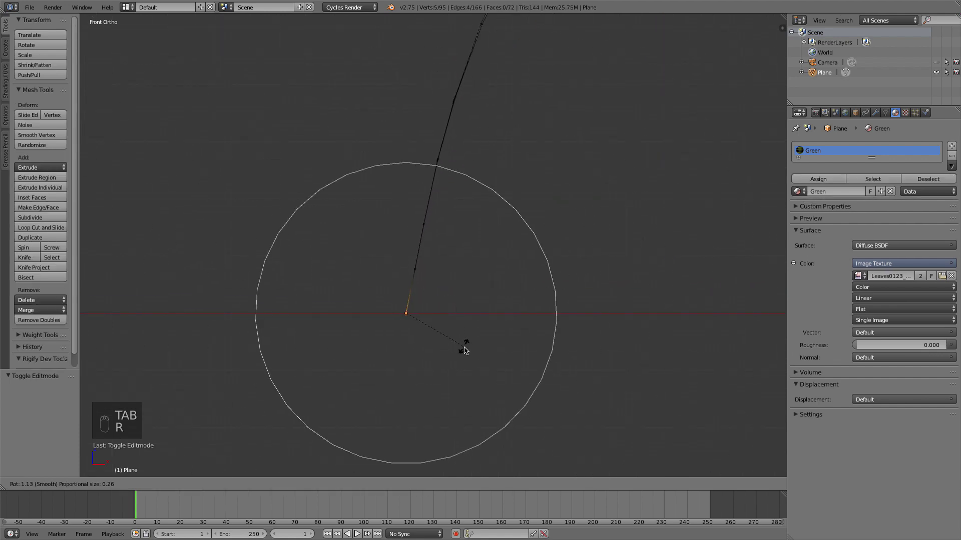
{"action": "left_click", "coordinate": [518, 345]}
Move the stem end about -0.024 in X and -0.063 in Z, and rotate it slightly with proportional editing
{"action": "key", "text": "g"}
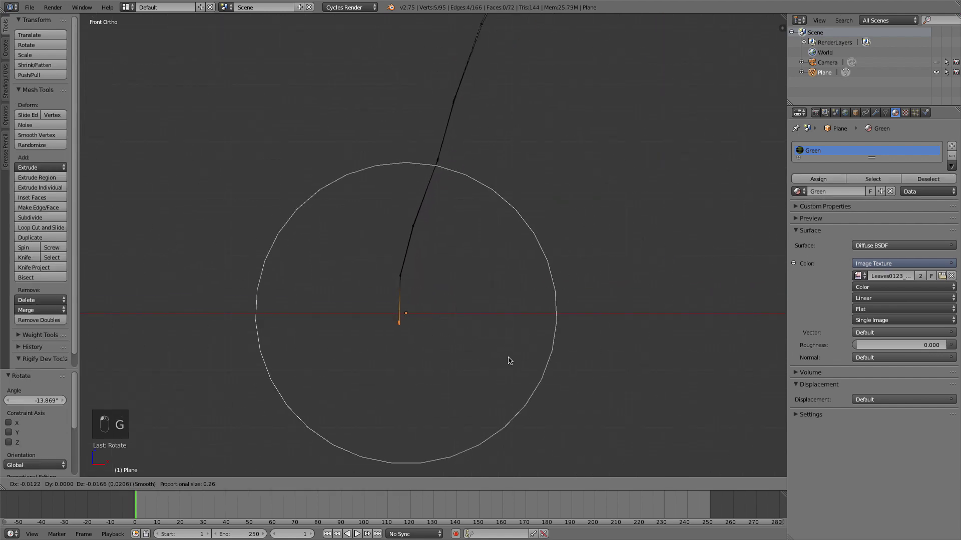
{"action": "scroll", "coordinate": [503, 383], "scroll_direction": "down", "scroll_amount": 1}
{"action": "left_click", "coordinate": [503, 384]}
{"action": "key", "text": "r"}
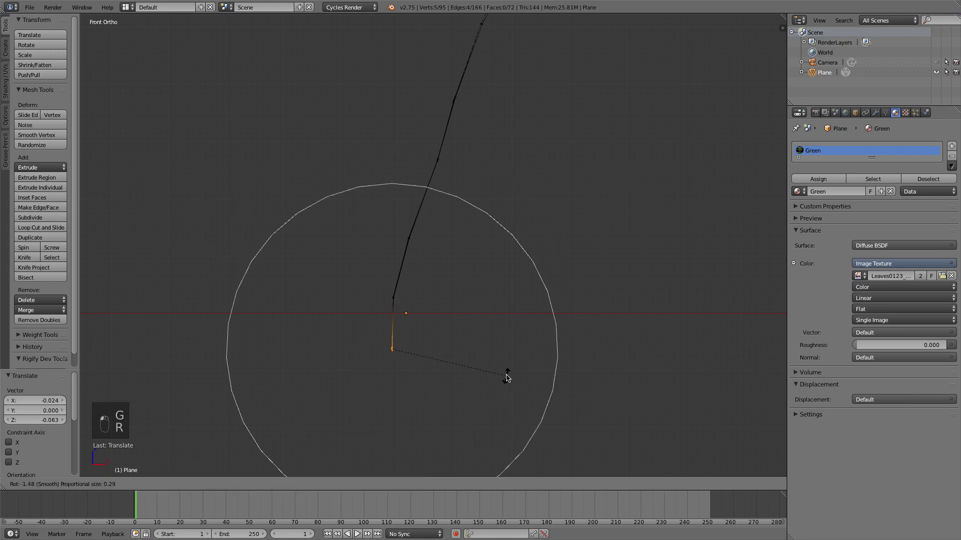
{"action": "scroll", "coordinate": [506, 377], "scroll_direction": "down", "scroll_amount": 3}
{"action": "left_click", "coordinate": [507, 376]}
Return to Object Mode, deselect the leaf, and examine its curved shape from several angles
{"action": "key", "text": "Tab"}
{"action": "middle_click_drag", "start_coordinate": [508, 377], "coordinate": [511, 307]}
{"action": "key", "text": "Tab"}
{"action": "key", "text": "KP_1"}
{"action": "key", "text": "Tab"}
{"action": "key", "text": "a"}
{"action": "key", "text": "a"}
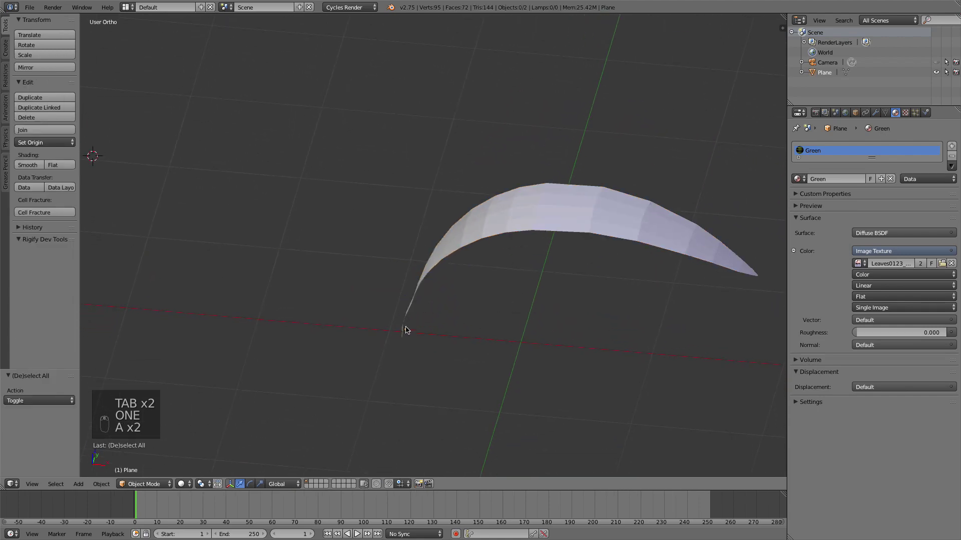
{"action": "middle_click_drag", "start_coordinate": [406, 330], "coordinate": [467, 296]}
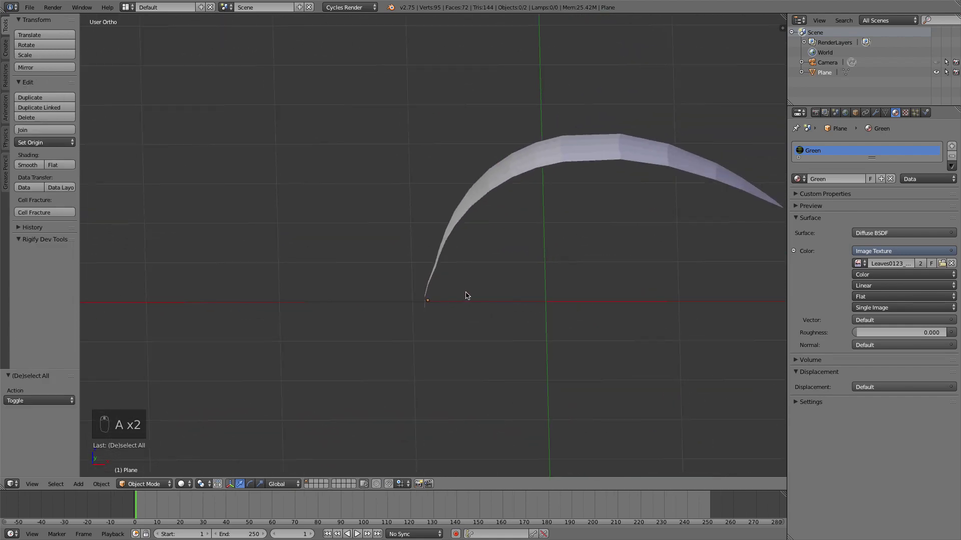
From the top view, select the leaf's whole mesh in Edit Mode and scale it along Y by about 1.862
{"action": "key", "text": "KP_7"}
{"action": "middle_click_drag", "start_coordinate": [509, 268], "coordinate": [448, 284], "text": "shift"}
{"action": "right_click", "coordinate": [448, 283]}
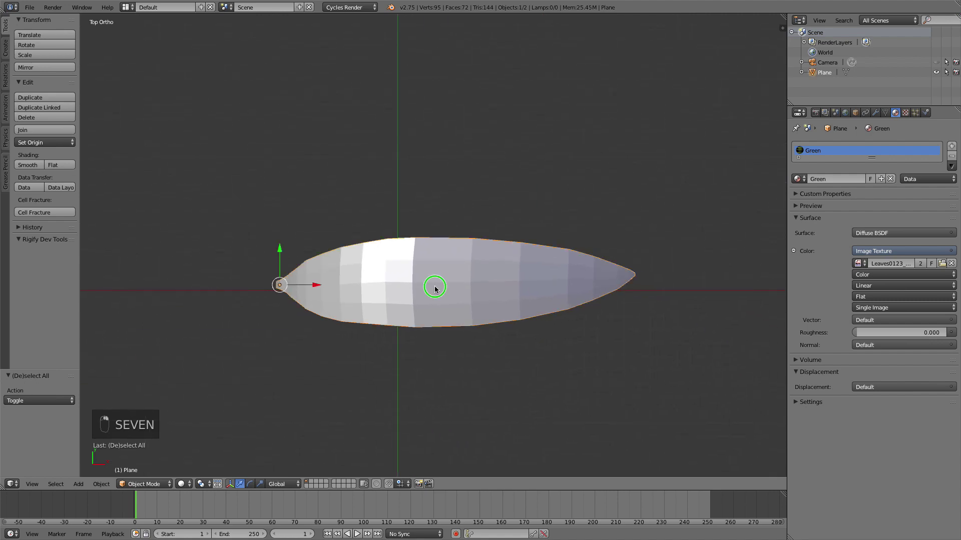
{"action": "key", "text": "Tab"}
{"action": "key", "text": "a"}
{"action": "key", "text": "a"}
{"action": "key", "text": "a"}
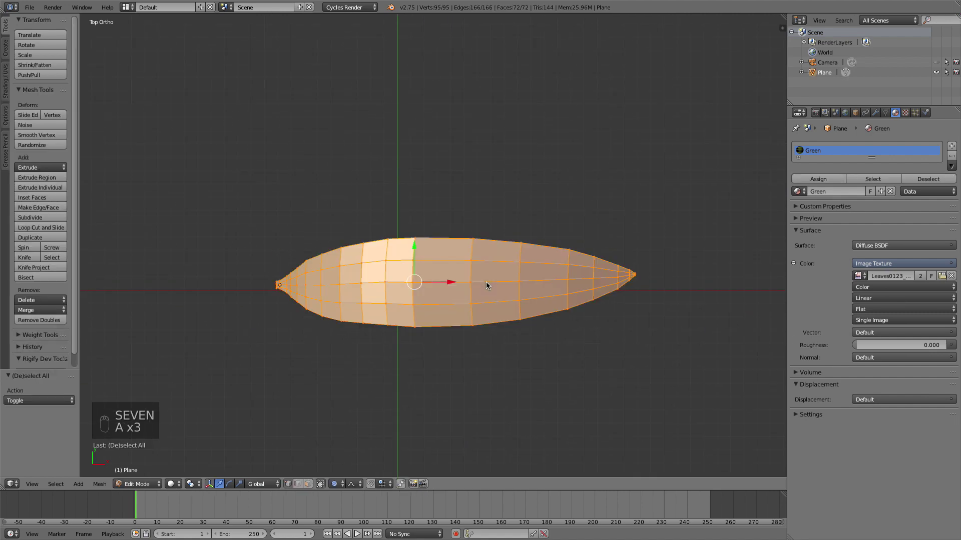
{"action": "key", "text": "s"}
{"action": "key", "text": "y"}
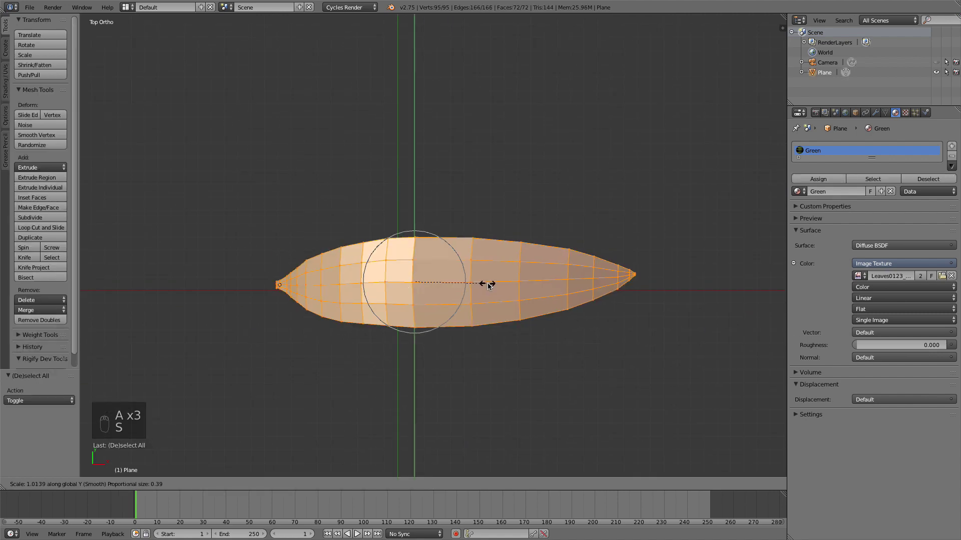
{"action": "left_click", "coordinate": [548, 285]}
Fine-tune the overall scale of the whole leaf mesh and return to Object Mode
{"action": "middle_click_drag", "start_coordinate": [547, 285], "coordinate": [432, 279]}
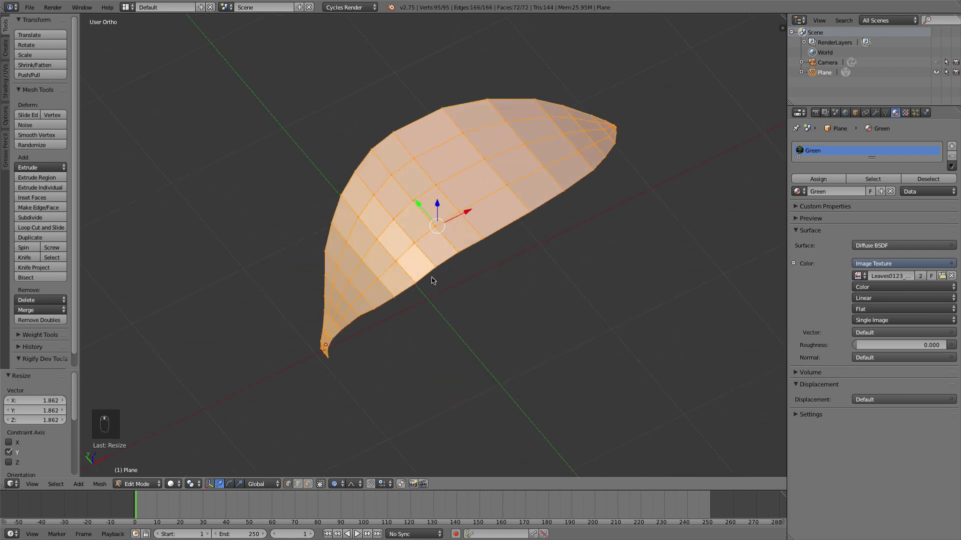
{"action": "key", "text": "s"}
{"action": "left_click", "coordinate": [472, 258]}
{"action": "key", "text": "Tab"}
{"action": "middle_click_drag", "start_coordinate": [504, 300], "coordinate": [461, 334]}
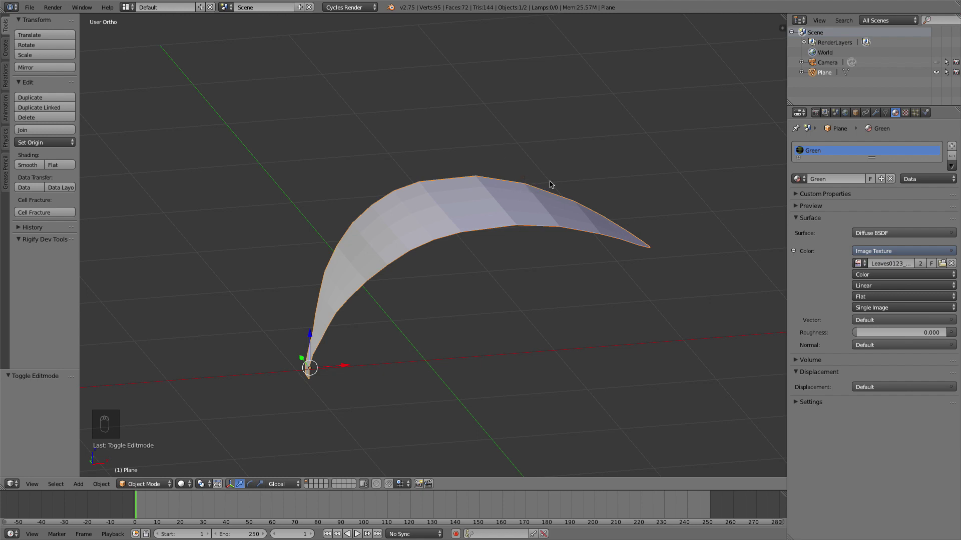
Hide the tool shelf and, in the top view, move the leaf along X so its stem end sits beside the Y axis
{"action": "key", "text": "t"}
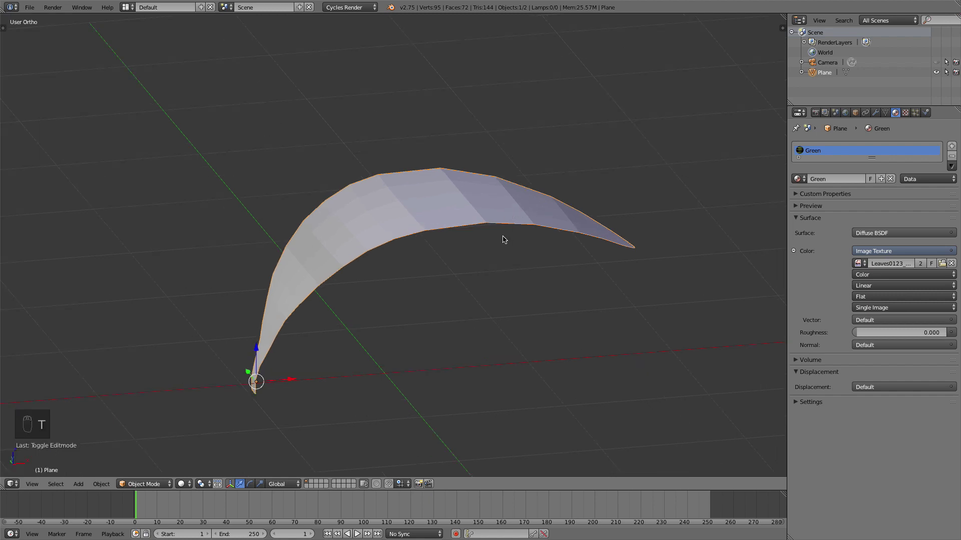
{"action": "key", "text": "7"}
{"action": "middle_click_drag", "start_coordinate": [512, 266], "coordinate": [528, 184]}
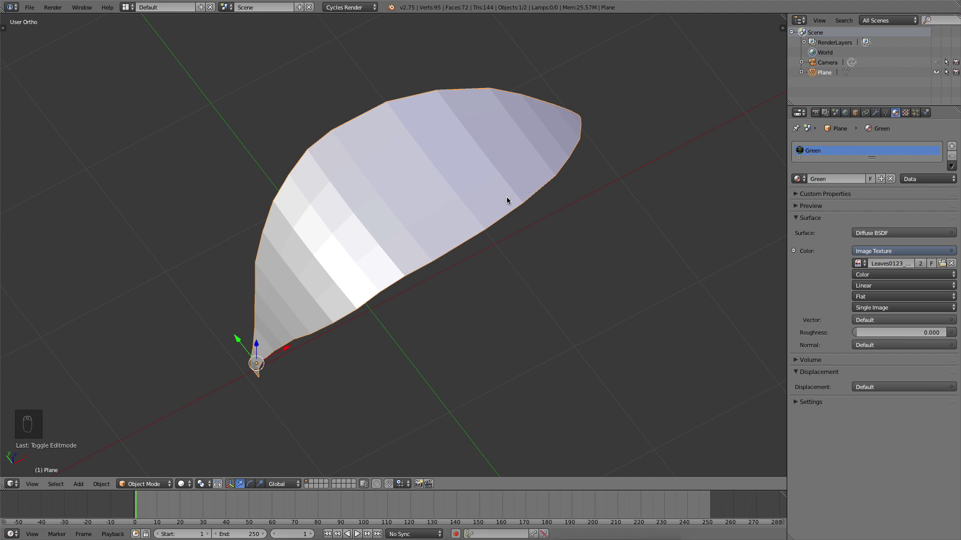
{"action": "key", "text": "7"}
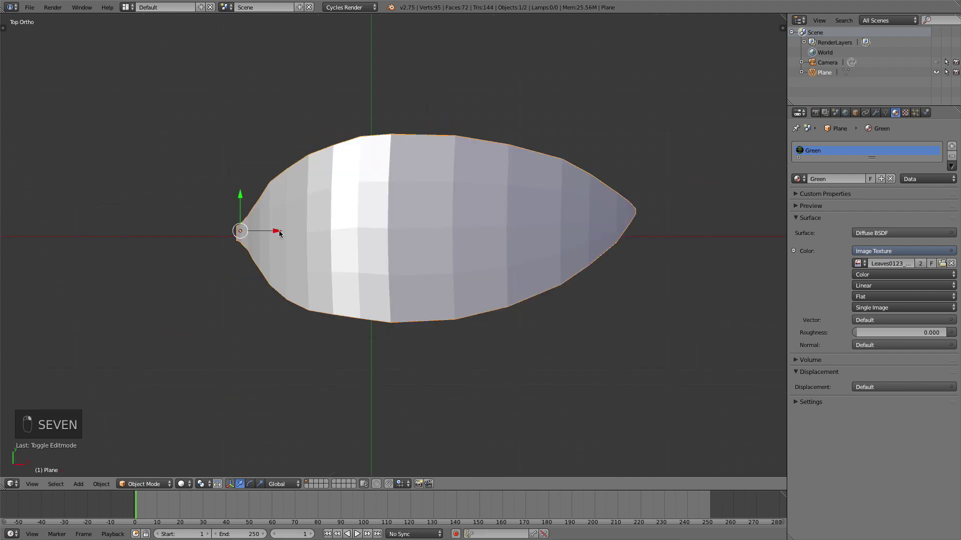
{"action": "left_click_drag", "start_coordinate": [279, 234], "coordinate": [420, 252]}
{"action": "middle_click_drag", "start_coordinate": [440, 227], "coordinate": [441, 267], "text": "shift"}
Try rotating a duplicate of the leaf about its origin, and delete the duplicate
{"action": "key", "text": "shift+d"}
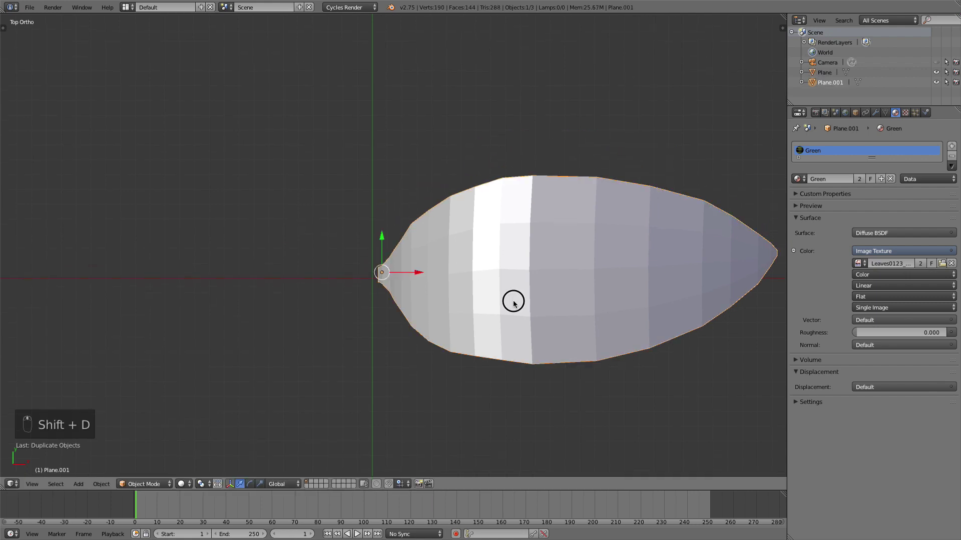
{"action": "key", "text": "r"}
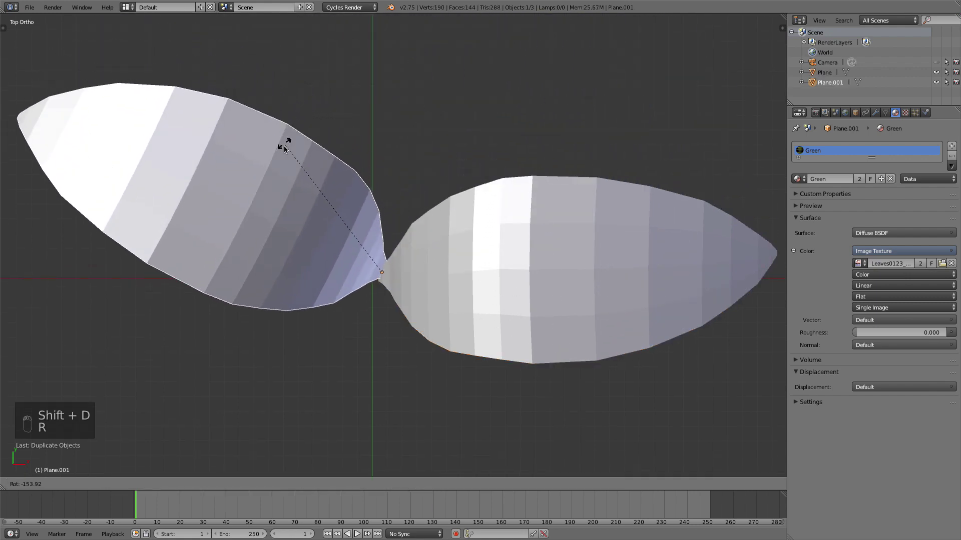
{"action": "left_click", "coordinate": [289, 152]}
{"action": "key", "text": "super"}
{"action": "key", "text": "super"}
{"action": "key", "text": "x"}
{"action": "left_click", "coordinate": [340, 181]}
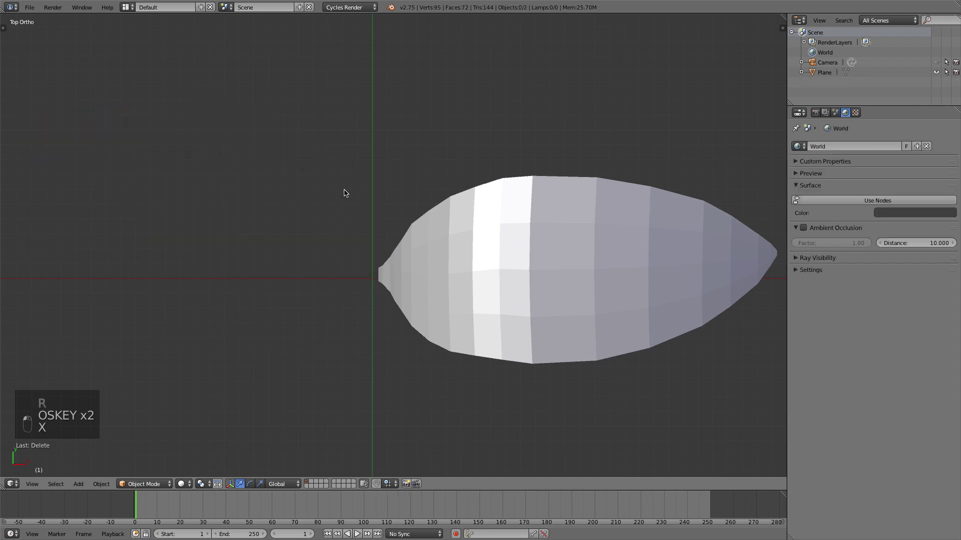
In Edit Mode, select the edge loop at the stem's end in wireframe and snap the 3D cursor to it
{"action": "middle_click_drag", "start_coordinate": [343, 193], "coordinate": [487, 216]}
{"action": "right_click", "coordinate": [473, 230]}
{"action": "key", "text": "Tab"}
{"action": "scroll", "coordinate": [458, 266], "scroll_direction": "up", "scroll_amount": 3}
{"action": "middle_click_drag", "start_coordinate": [449, 346], "coordinate": [441, 214], "text": "shift"}
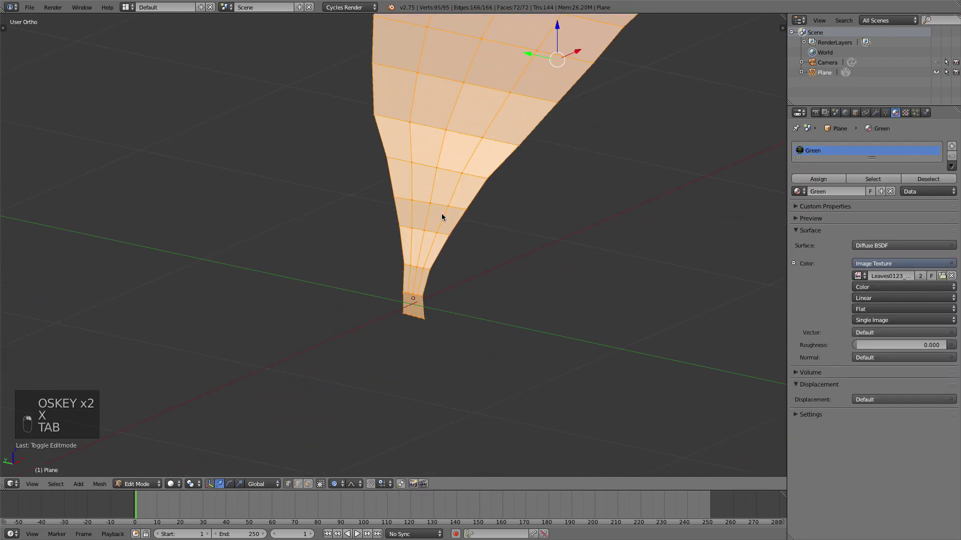
{"action": "scroll", "coordinate": [445, 250], "scroll_direction": "up", "scroll_amount": 3}
{"action": "right_click", "coordinate": [435, 368], "text": "alt"}
{"action": "middle_click_drag", "start_coordinate": [429, 361], "coordinate": [371, 343]}
{"action": "key", "text": "z"}
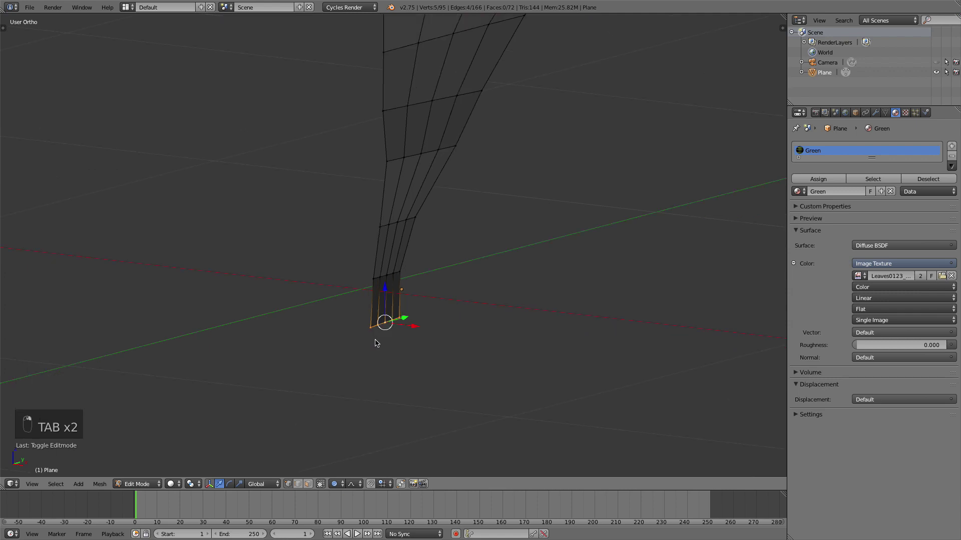
{"action": "key", "text": "shift+s"}
{"action": "left_click", "coordinate": [378, 342]}
Return to Object Mode, show the tool shelf, and set the leaf's origin to the 3D cursor
{"action": "key", "text": "Tab"}
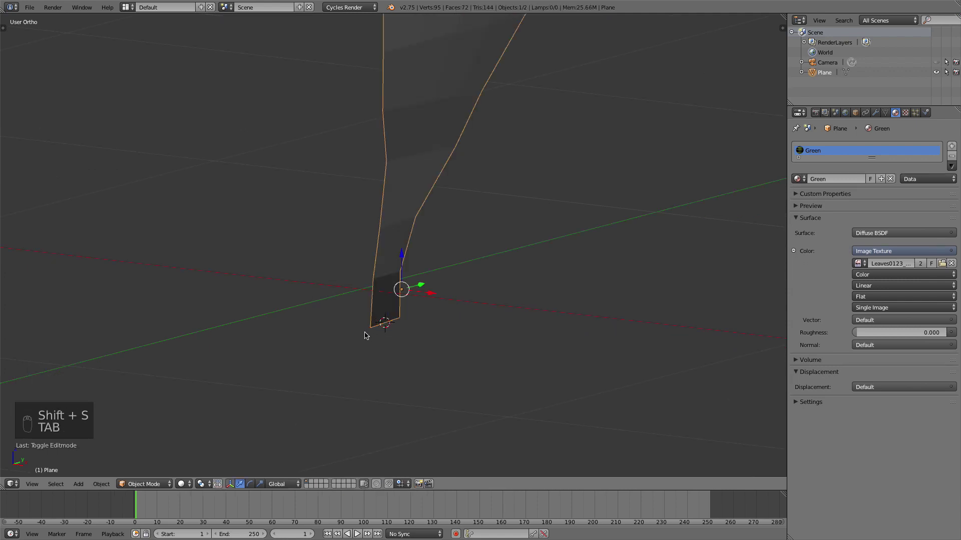
{"action": "key", "text": "t"}
{"action": "left_click", "coordinate": [102, 483]}
{"action": "mouse_move", "coordinate": [143, 436]}
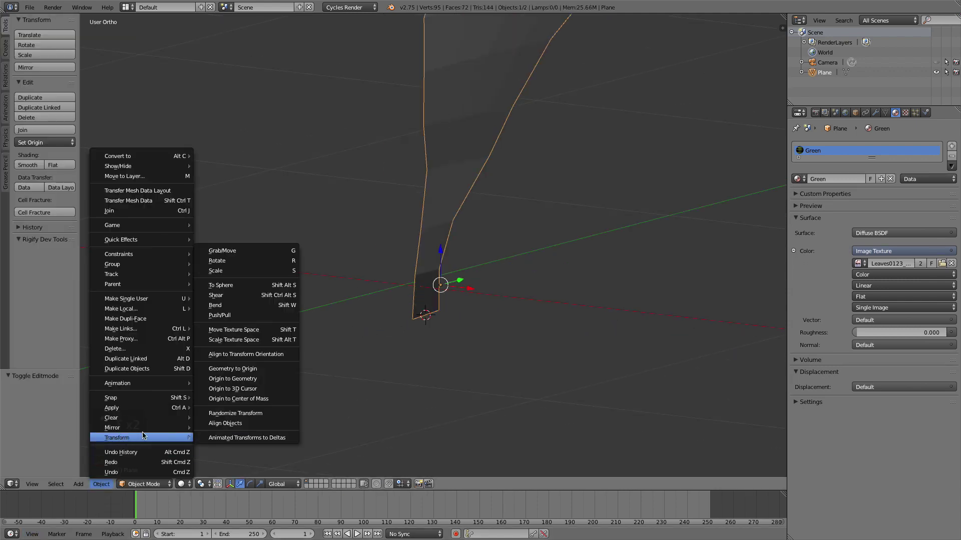
{"action": "left_click", "coordinate": [233, 389]}
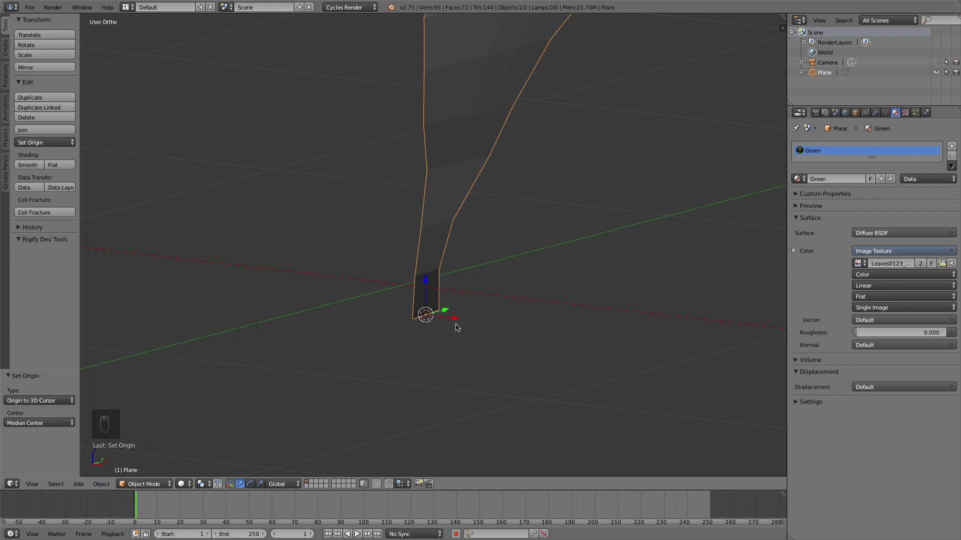
In the top view, duplicate the leaf and rotate the copy about -180° around its stem-end origin
{"action": "key", "text": "Tab"}
{"action": "key", "text": "Tab"}
{"action": "key", "text": "7"}
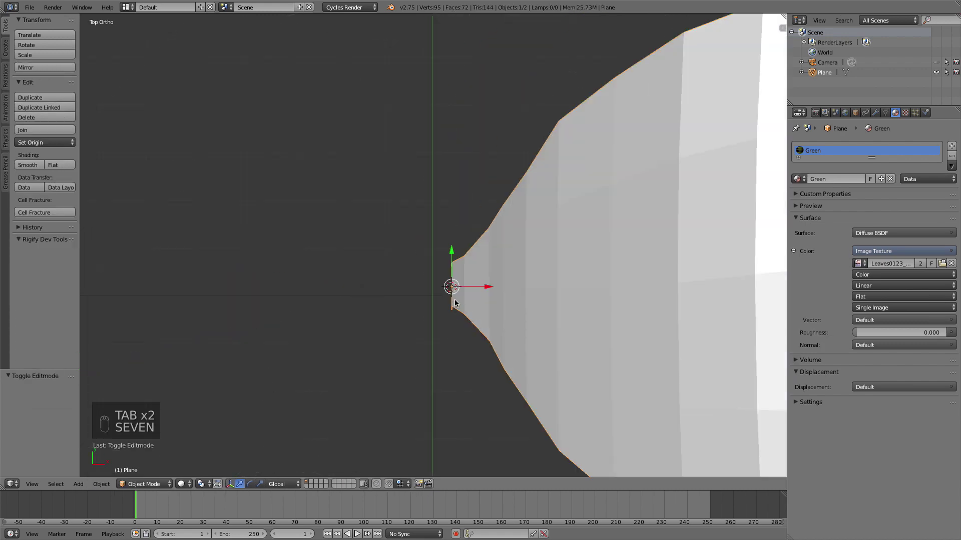
{"action": "middle_click_drag", "start_coordinate": [578, 221], "coordinate": [468, 254], "text": "shift"}
{"action": "middle_click_drag", "start_coordinate": [493, 269], "coordinate": [433, 280], "text": "shift"}
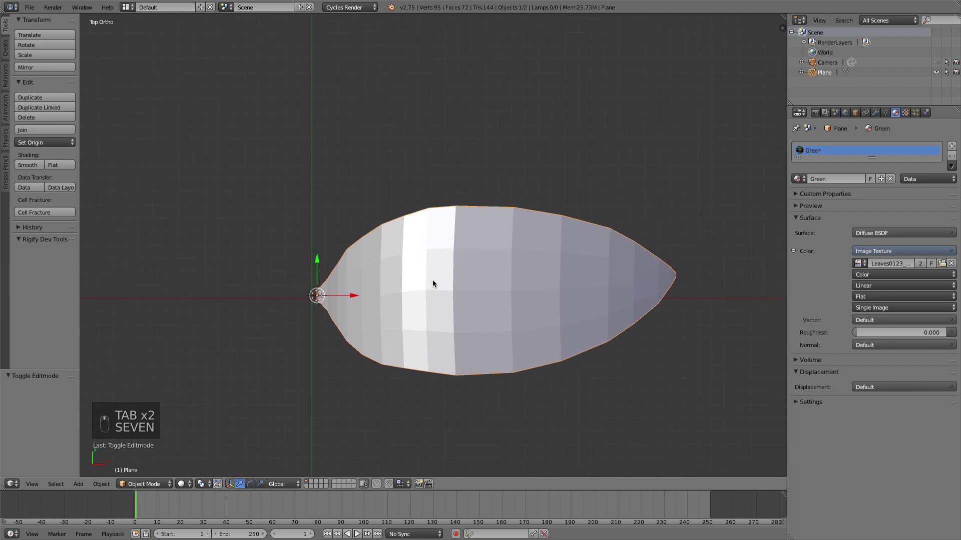
{"action": "key", "text": "shift+d"}
{"action": "key", "text": "r"}
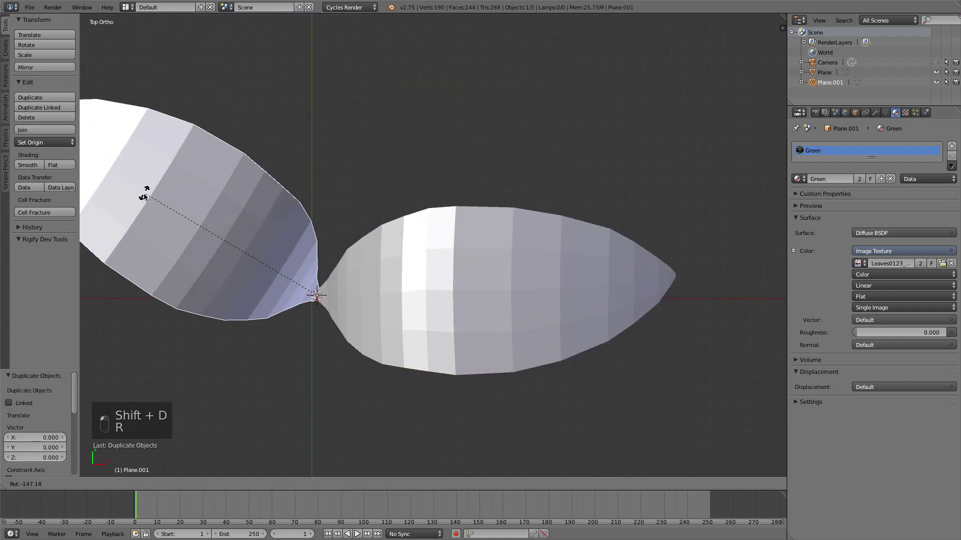
{"action": "left_click", "coordinate": [164, 303]}
{"action": "scroll", "coordinate": [301, 290], "scroll_direction": "down", "scroll_amount": 3}
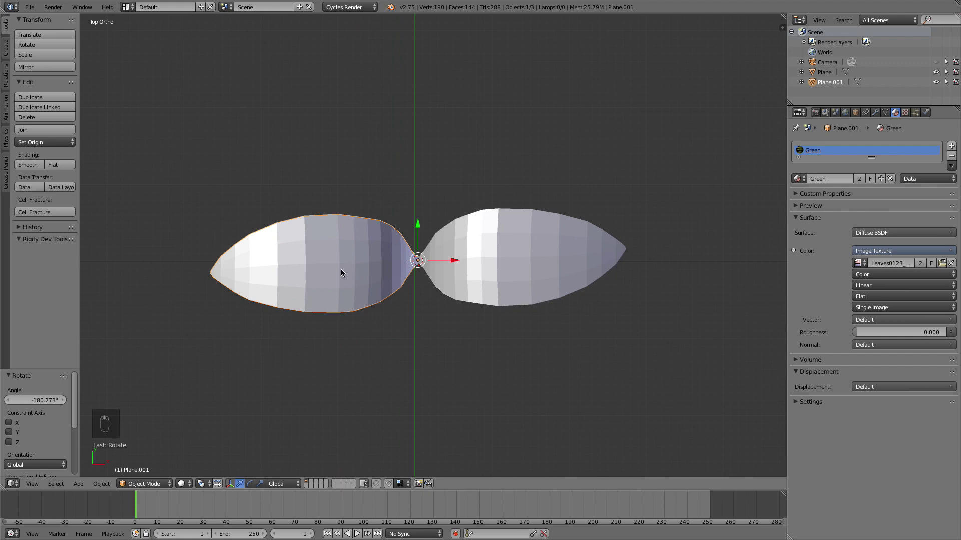
Duplicate the leaf again and rotate this third leaf about -90° around the shared stem point
{"action": "key", "text": "shift+d"}
{"action": "key", "text": "r"}
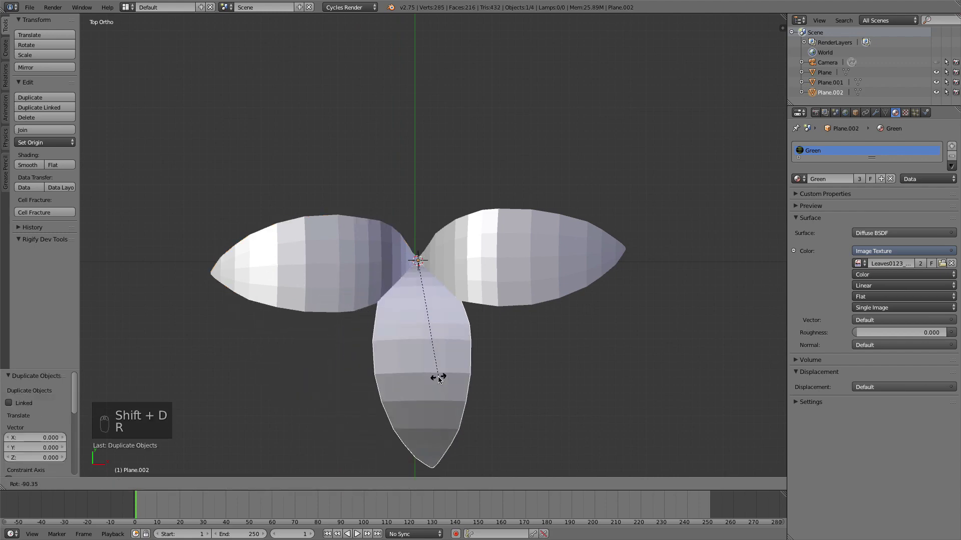
{"action": "left_click", "coordinate": [439, 379]}
{"action": "middle_click_drag", "start_coordinate": [404, 325], "coordinate": [371, 190]}
{"action": "scroll", "coordinate": [371, 190], "scroll_direction": "up", "scroll_amount": 3}
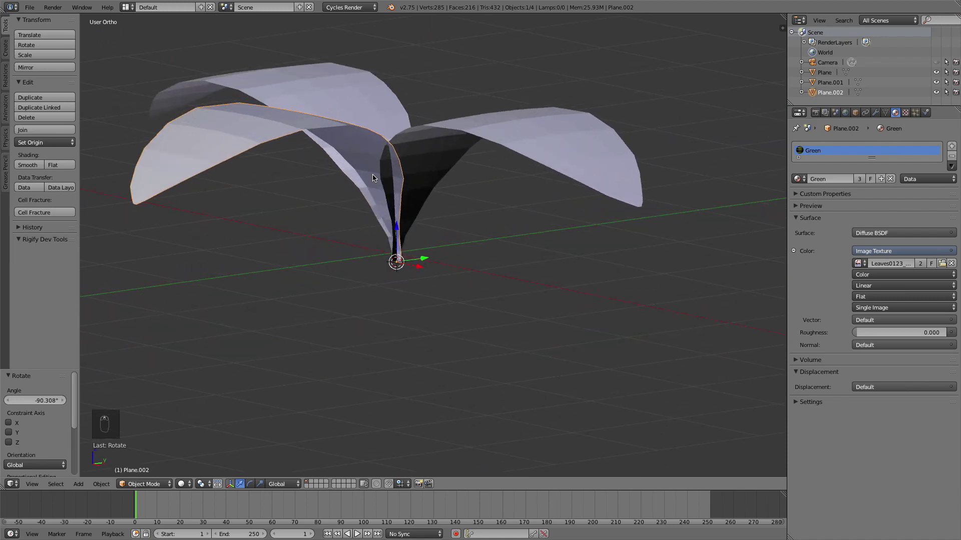
In Edit Mode, move the third leaf's edge loops near the stem along negative Y, away from the other leaves
{"action": "key", "text": "Tab"}
{"action": "scroll", "coordinate": [416, 250], "scroll_direction": "up", "scroll_amount": 4}
{"action": "left_click_drag", "start_coordinate": [383, 275], "coordinate": [372, 283]}
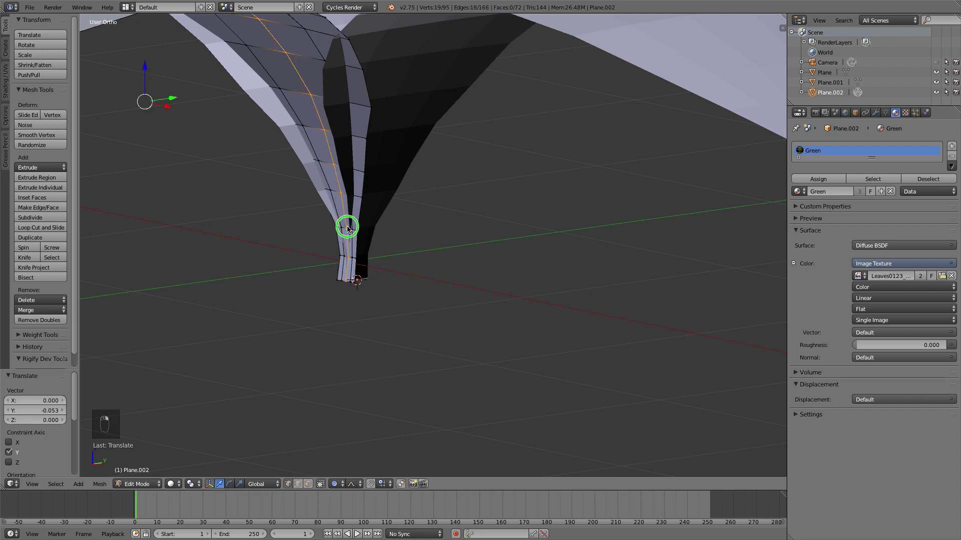
{"action": "scroll", "coordinate": [354, 236], "scroll_direction": "up", "scroll_amount": 3}
{"action": "middle_click_drag", "start_coordinate": [239, 209], "coordinate": [435, 211], "text": "shift"}
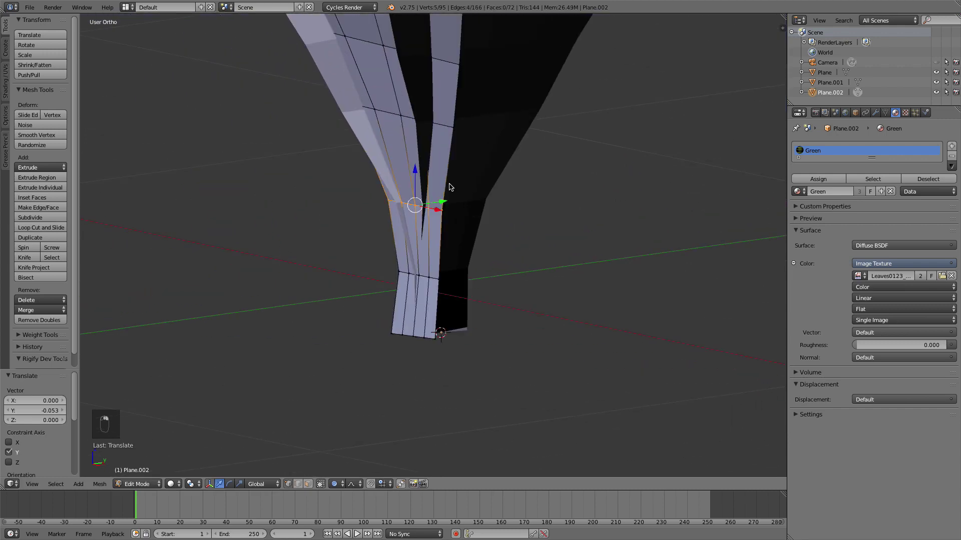
{"action": "left_click_drag", "start_coordinate": [438, 200], "coordinate": [435, 201]}
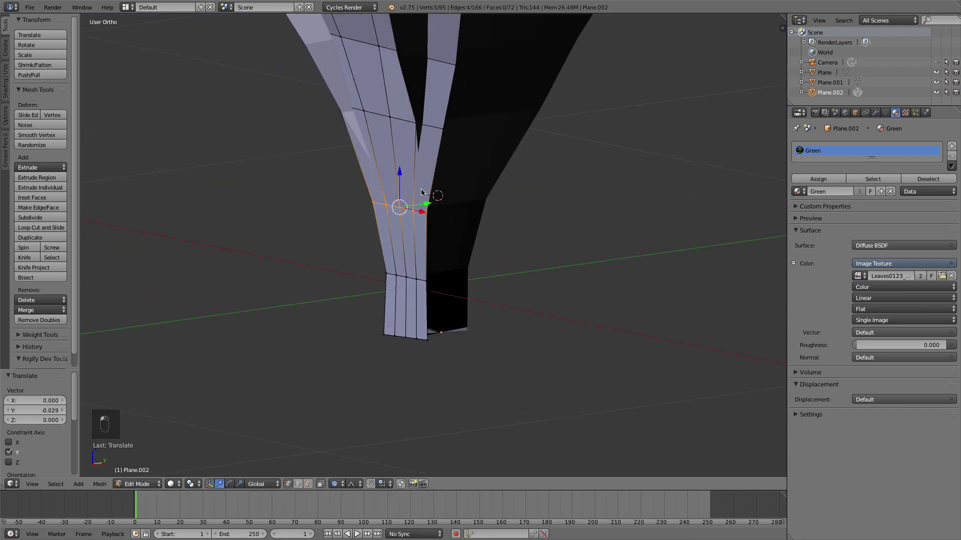
{"action": "middle_click_drag", "start_coordinate": [433, 126], "coordinate": [440, 197], "text": "shift"}
{"action": "left_click_drag", "start_coordinate": [439, 197], "coordinate": [424, 193]}
{"action": "left_click_drag", "start_coordinate": [414, 125], "coordinate": [396, 131]}
{"action": "middle_click_drag", "start_coordinate": [397, 131], "coordinate": [352, 133]}
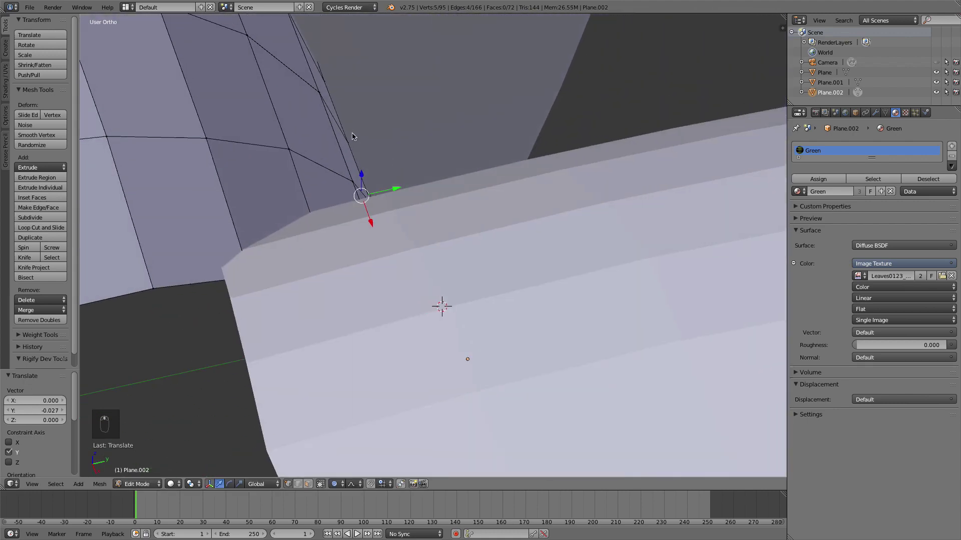
In the right view, move the selected edge loop outward about 0.18 along negative Y with proportional size 0.66, and return to Object Mode
{"action": "key", "text": "1"}
{"action": "key", "text": "3"}
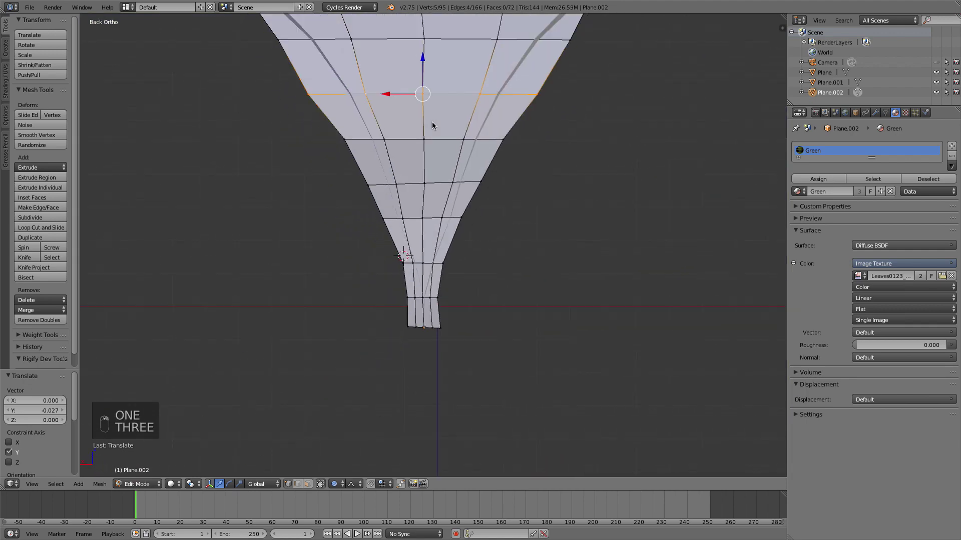
{"action": "key", "text": "2"}
{"action": "scroll", "coordinate": [435, 125], "scroll_direction": "down", "scroll_amount": 2}
{"action": "key", "text": "g"}
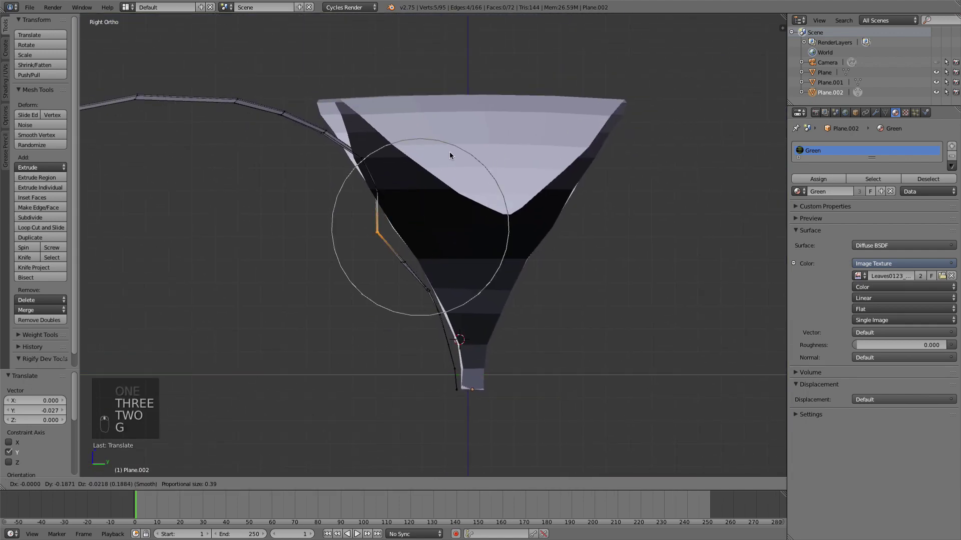
{"action": "scroll", "coordinate": [449, 152], "scroll_direction": "down", "scroll_amount": 3}
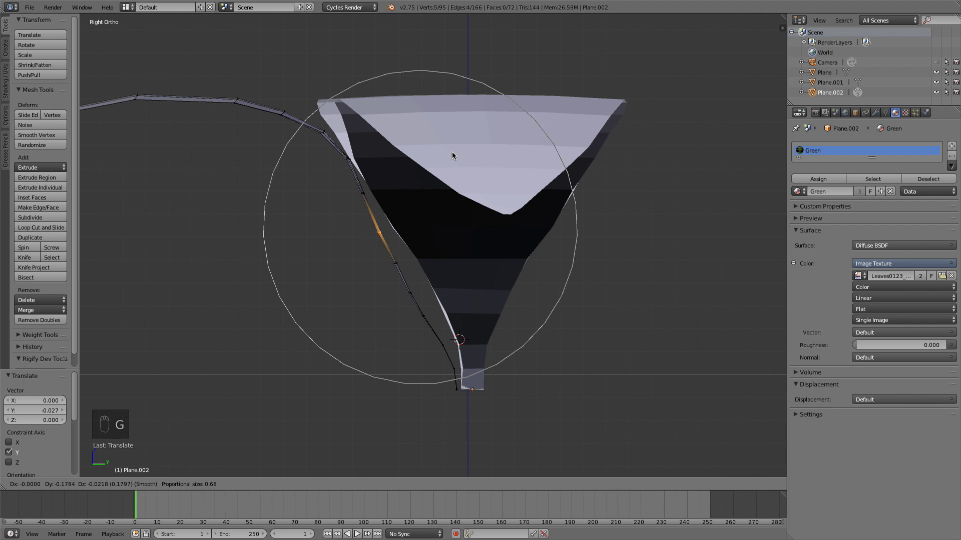
{"action": "left_click", "coordinate": [452, 151]}
{"action": "key", "text": "Tab"}
In the top view, move the original leaf 0.023 along X, away from the centre
{"action": "middle_click_drag", "start_coordinate": [452, 151], "coordinate": [624, 214]}
{"action": "key", "text": "a"}
{"action": "key", "text": "a"}
{"action": "middle_click_drag", "start_coordinate": [568, 243], "coordinate": [477, 270]}
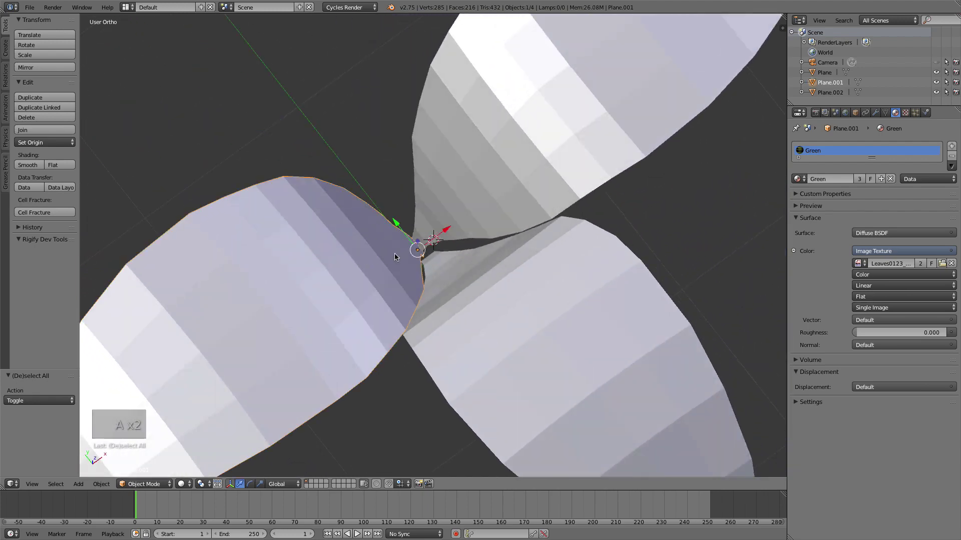
{"action": "key", "text": "KP_7"}
{"action": "left_click_drag", "start_coordinate": [458, 216], "coordinate": [469, 215]}
{"action": "right_click", "coordinate": [464, 215]}
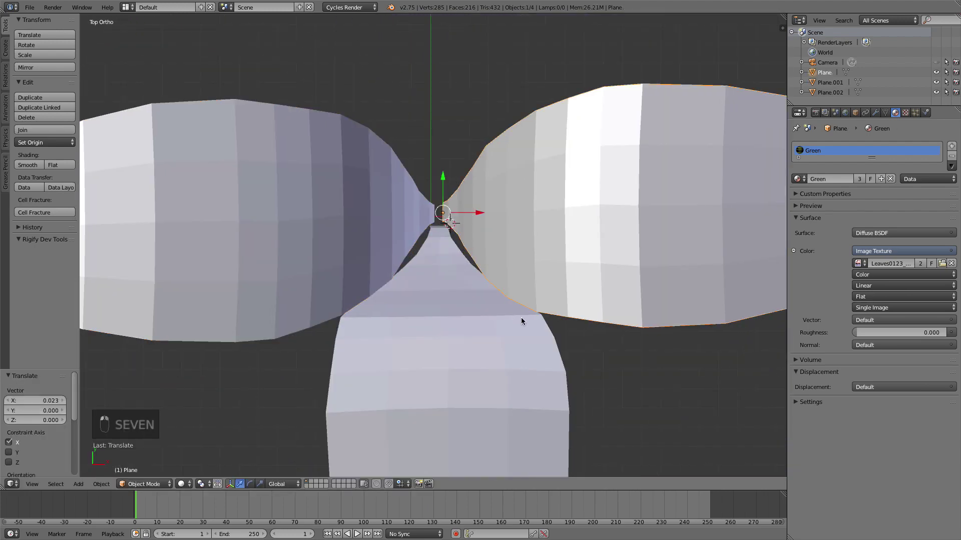
{"action": "key", "text": "Tab"}
{"action": "left_click_drag", "start_coordinate": [541, 288], "coordinate": [538, 275]}
{"action": "key", "text": "Tab"}
Duplicate the third leaf in the top view and rotate the copy about -180° to form the fourth, opposite leaf
{"action": "middle_click_drag", "start_coordinate": [538, 275], "coordinate": [618, 219]}
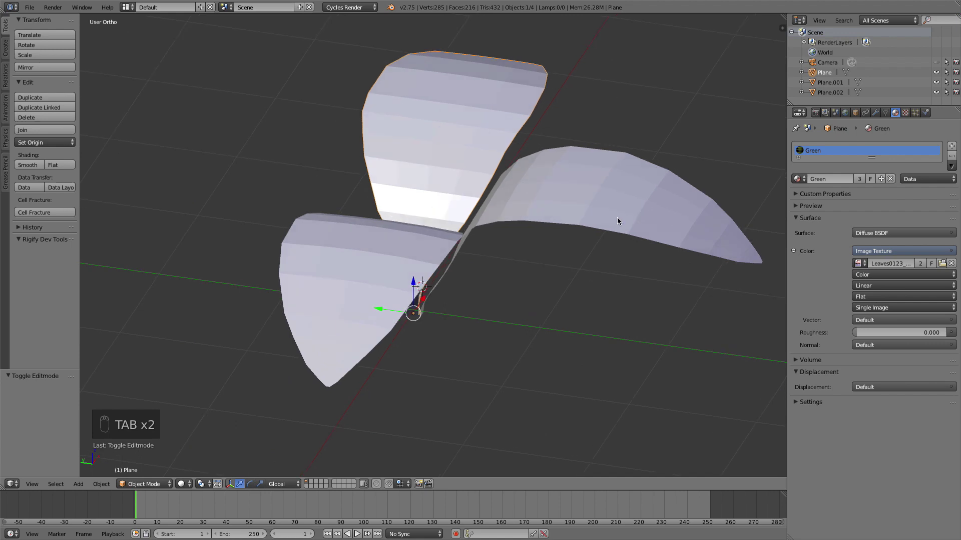
{"action": "right_click", "coordinate": [613, 203]}
{"action": "key", "text": "7"}
{"action": "key", "text": "shift+d"}
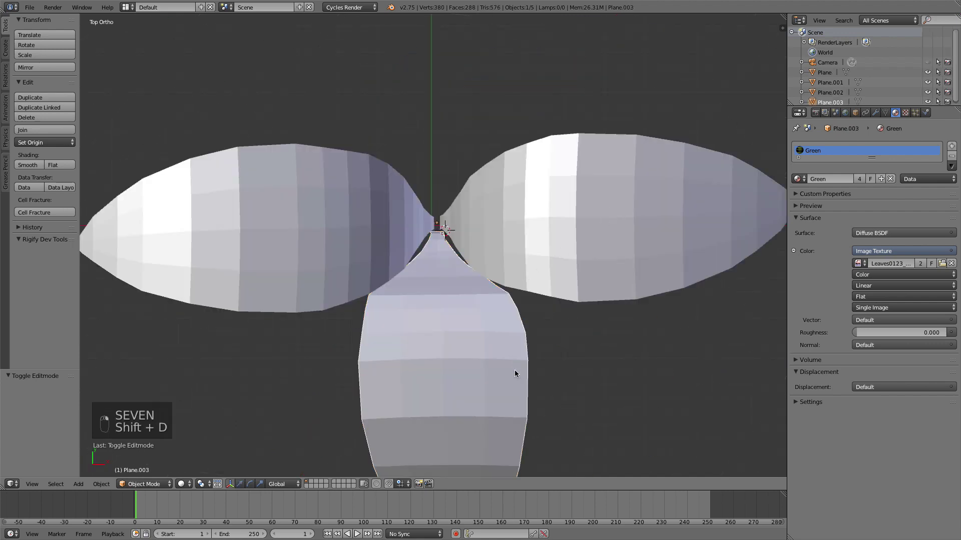
{"action": "key", "text": "r"}
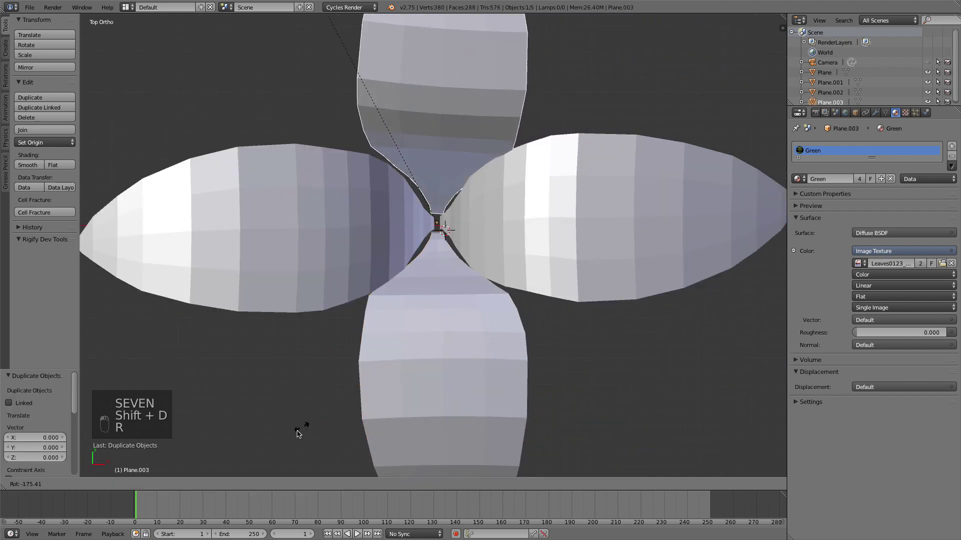
{"action": "left_click", "coordinate": [293, 451]}
In Edit Mode, select both outer edge loops of the fourth leaf and raise them about 0.11 with proportional size 0.39
{"action": "middle_click_drag", "start_coordinate": [605, 150], "coordinate": [591, 258]}
{"action": "key", "text": "Tab"}
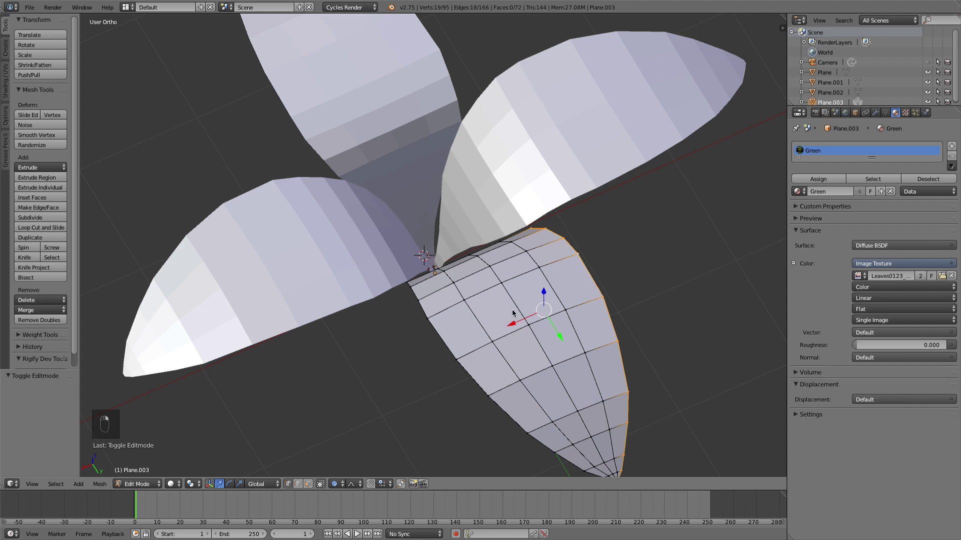
{"action": "middle_click_drag", "start_coordinate": [482, 326], "coordinate": [534, 284]}
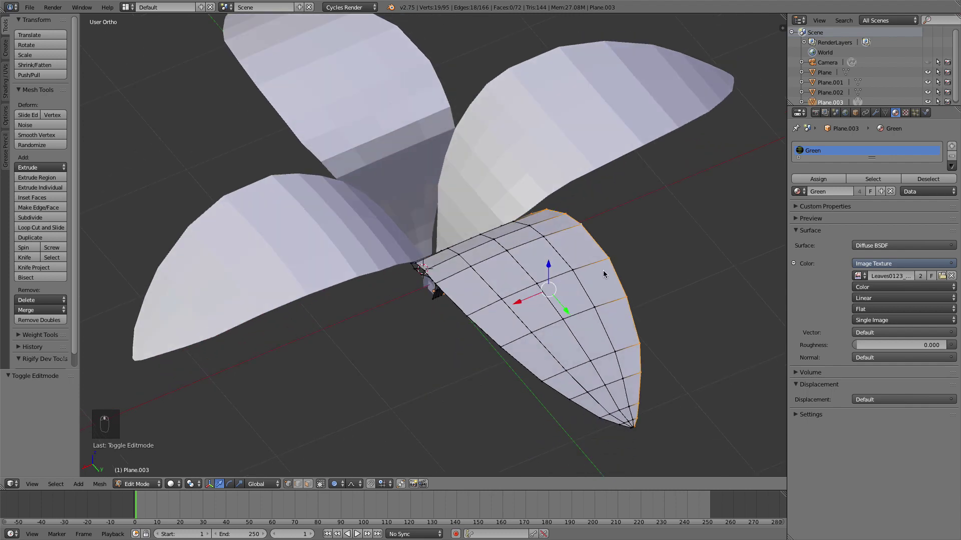
{"action": "middle_click_drag", "start_coordinate": [604, 275], "coordinate": [521, 214], "text": "shift"}
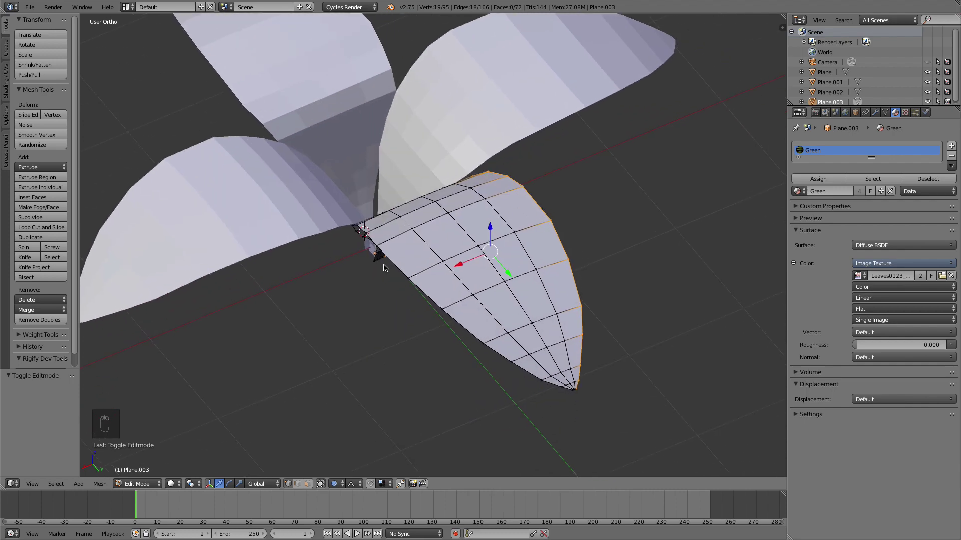
{"action": "middle_click_drag", "start_coordinate": [478, 305], "coordinate": [454, 272]}
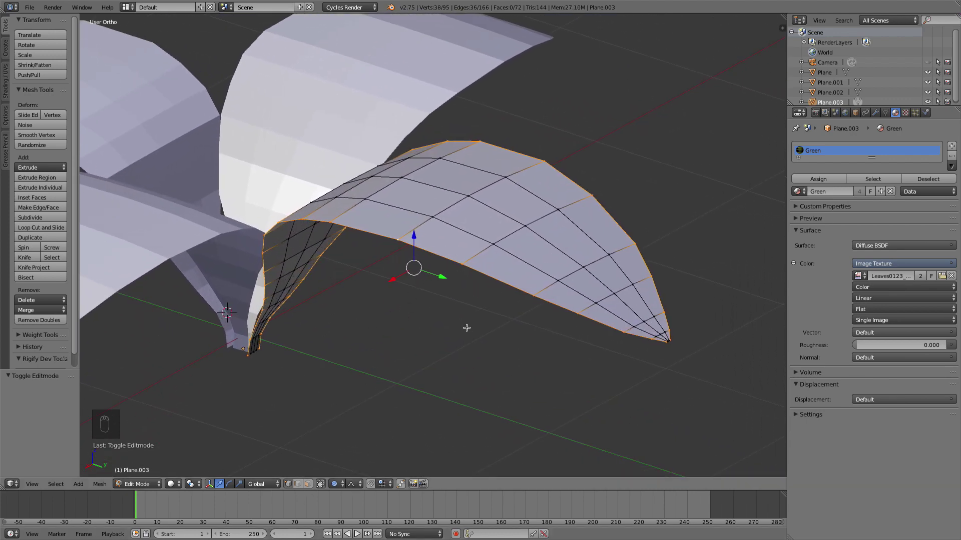
{"action": "key", "text": "g"}
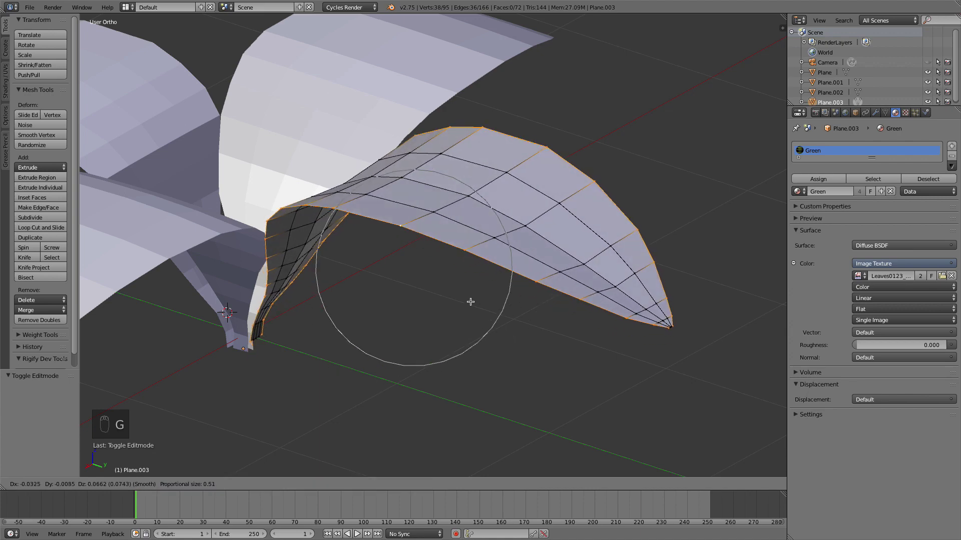
{"action": "scroll", "coordinate": [470, 302], "scroll_direction": "up", "scroll_amount": 4}
{"action": "scroll", "coordinate": [469, 297], "scroll_direction": "down", "scroll_amount": 1}
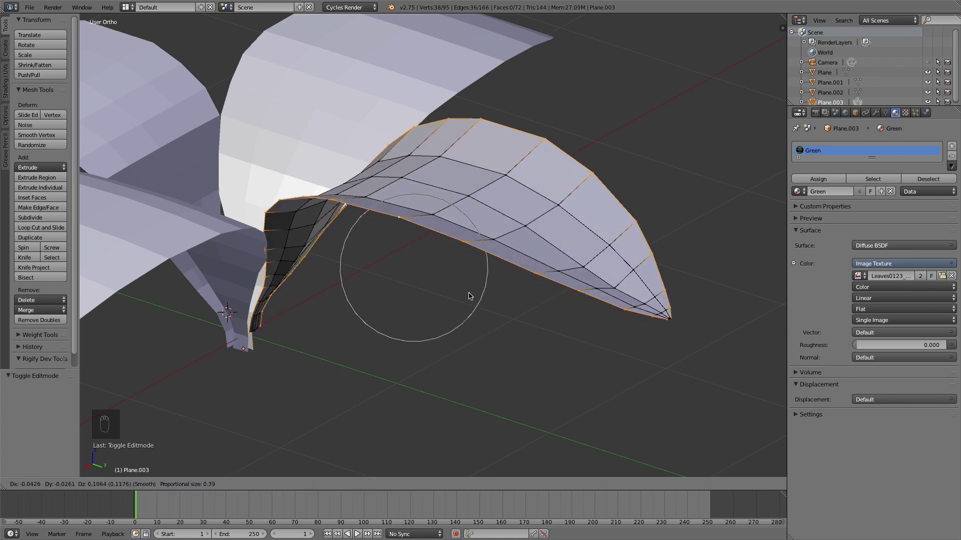
{"action": "left_click", "coordinate": [469, 293]}
Select the fourth leaf's middle lengthwise edge loop, lower it with proportional editing into a crease, and return to Object Mode
{"action": "key", "text": "Tab"}
{"action": "middle_click_drag", "start_coordinate": [467, 305], "coordinate": [437, 294]}
{"action": "key", "text": "Tab"}
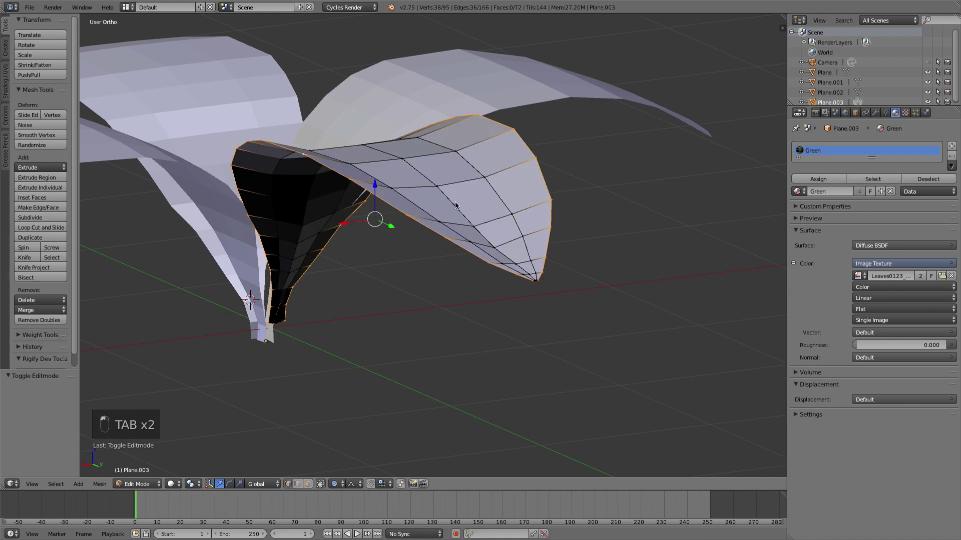
{"action": "right_click", "coordinate": [454, 201], "text": "alt"}
{"action": "key", "text": "g"}
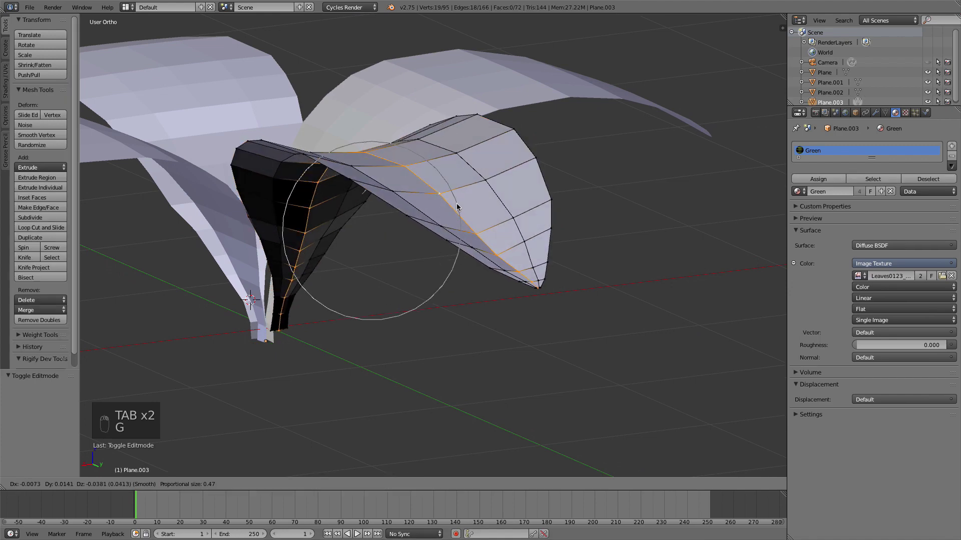
{"action": "left_click", "coordinate": [457, 217]}
{"action": "key", "text": "Tab"}
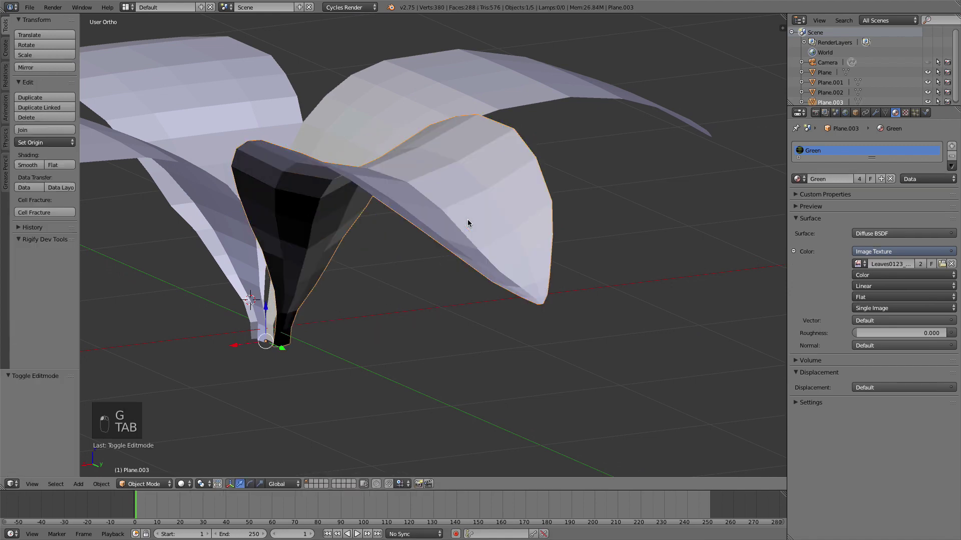
{"action": "middle_click_drag", "start_coordinate": [467, 221], "coordinate": [408, 231]}
{"action": "scroll", "coordinate": [408, 231], "scroll_direction": "down", "scroll_amount": 5}
{"action": "key", "text": "a"}
{"action": "key", "text": "a"}
{"action": "middle_click_drag", "start_coordinate": [499, 212], "coordinate": [470, 257]}
{"action": "key", "text": "Tab"}
{"action": "key", "text": "Tab"}
Select the second leaf and, in Edit Mode, select its outer edge loops and raise them slightly with proportional editing
{"action": "right_click", "coordinate": [526, 237]}
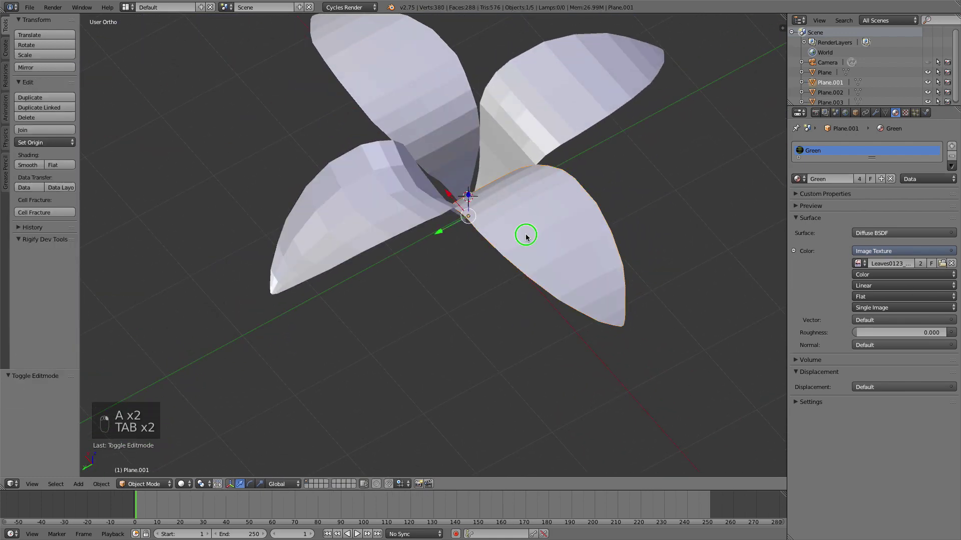
{"action": "key", "text": "Tab"}
{"action": "scroll", "coordinate": [515, 256], "scroll_direction": "up", "scroll_amount": 3}
{"action": "scroll", "coordinate": [515, 256], "scroll_direction": "up", "scroll_amount": 1}
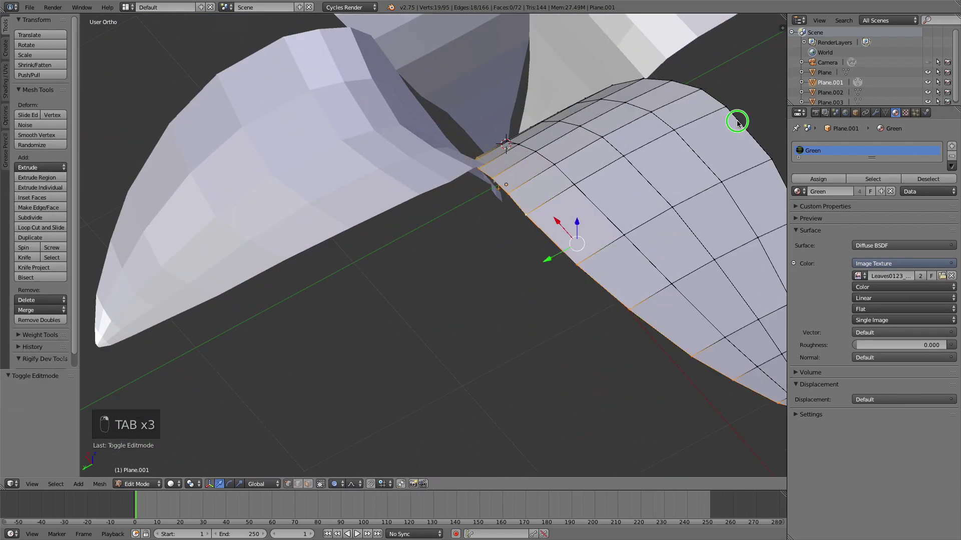
{"action": "right_click", "coordinate": [737, 121], "text": "alt+shift"}
{"action": "middle_click_drag", "start_coordinate": [682, 205], "coordinate": [436, 203], "text": "shift"}
{"action": "middle_click_drag", "start_coordinate": [446, 253], "coordinate": [380, 200]}
{"action": "key", "text": "g"}
{"action": "left_click", "coordinate": [442, 205]}
{"action": "key", "text": "g"}
{"action": "left_click", "coordinate": [412, 180]}
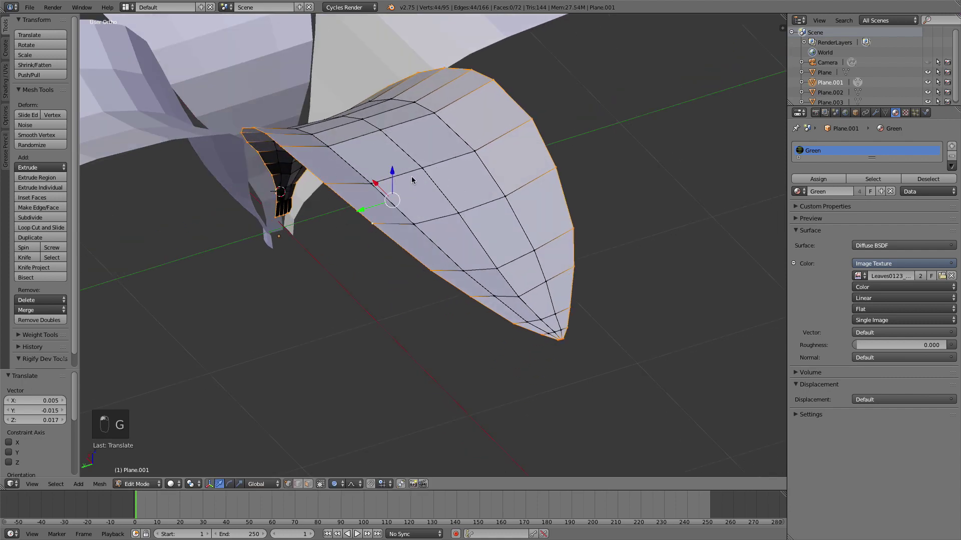
Lower the second leaf's middle edge loop by about 0.069, raise one outer edge loop with proportional editing, and return to Object Mode
{"action": "right_click", "coordinate": [431, 182], "text": "alt"}
{"action": "key", "text": "g"}
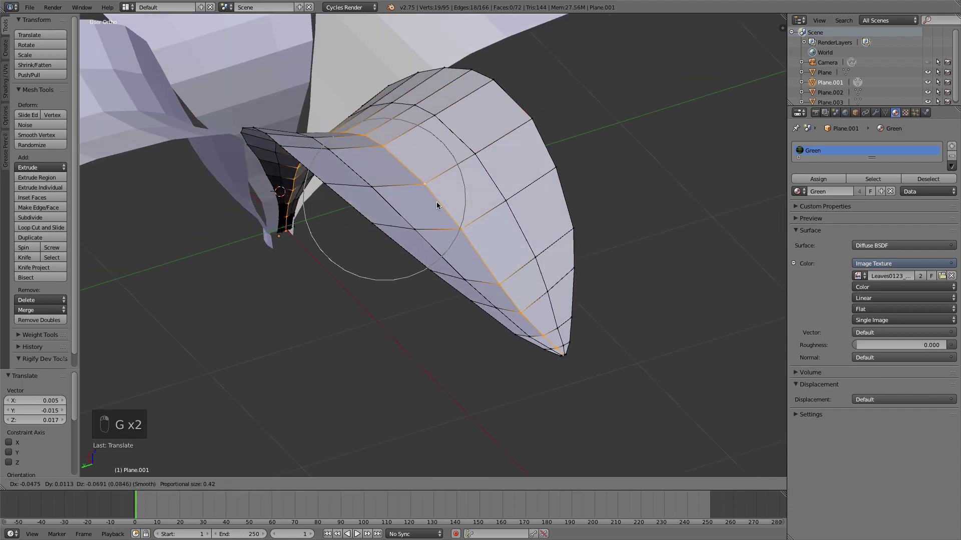
{"action": "left_click", "coordinate": [437, 207]}
{"action": "right_click", "coordinate": [344, 201], "text": "alt"}
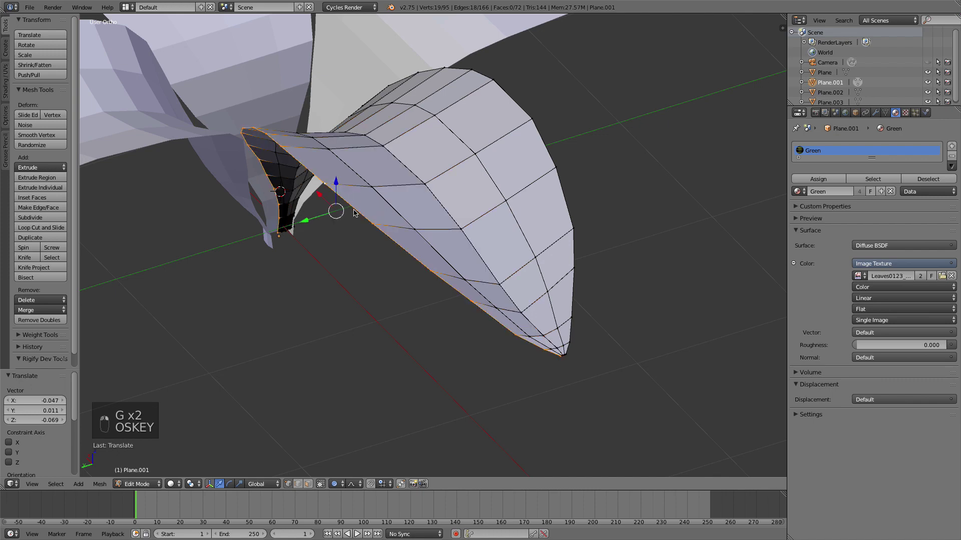
{"action": "key", "text": "g"}
{"action": "left_click", "coordinate": [358, 189]}
{"action": "key", "text": "Tab"}
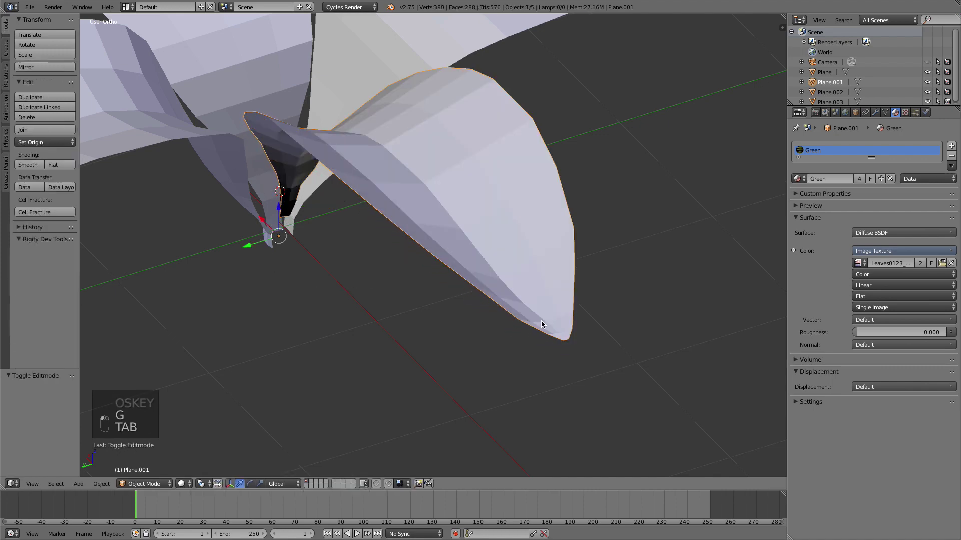
In Edit Mode, select the second leaf's tip vertex and rotate it about 24.2° with proportional size 0.42
{"action": "middle_click_drag", "start_coordinate": [541, 320], "coordinate": [439, 302]}
{"action": "key", "text": "Tab"}
{"action": "scroll", "coordinate": [243, 266], "scroll_direction": "up", "scroll_amount": 4}
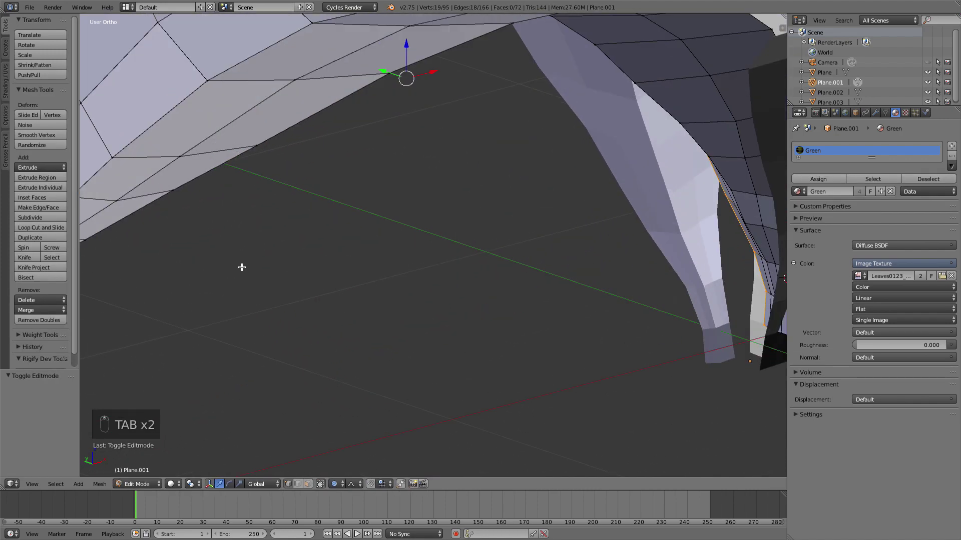
{"action": "middle_click_drag", "start_coordinate": [242, 266], "coordinate": [435, 271], "text": "shift"}
{"action": "right_click", "coordinate": [237, 274]}
{"action": "scroll", "coordinate": [332, 313], "scroll_direction": "down", "scroll_amount": 3}
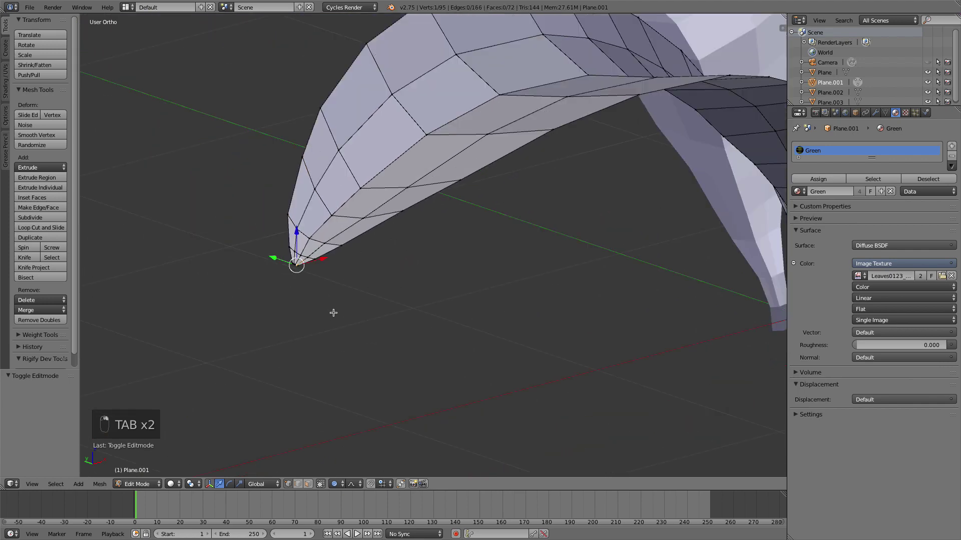
{"action": "key", "text": "r"}
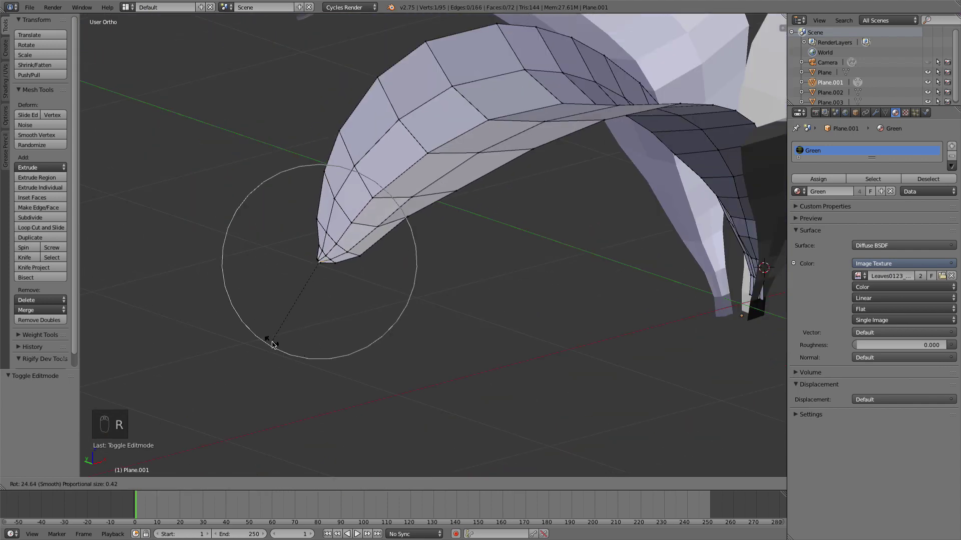
{"action": "left_click", "coordinate": [272, 345]}
From the front view, rotate the second leaf's tip about 15.1°, raise it about 0.135, and return to Object Mode
{"action": "key", "text": "1"}
{"action": "key", "text": "2"}
{"action": "key", "text": "1"}
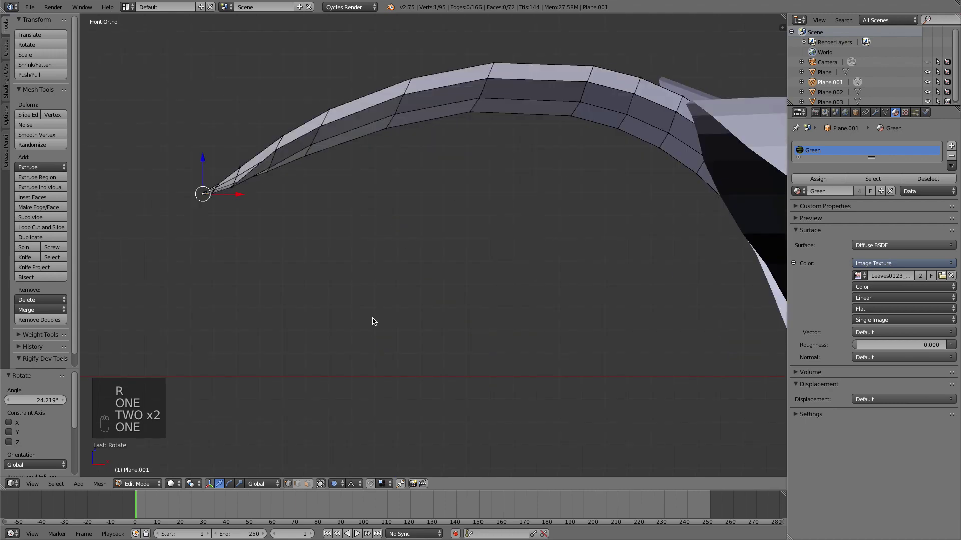
{"action": "key", "text": "r"}
{"action": "left_click", "coordinate": [393, 335]}
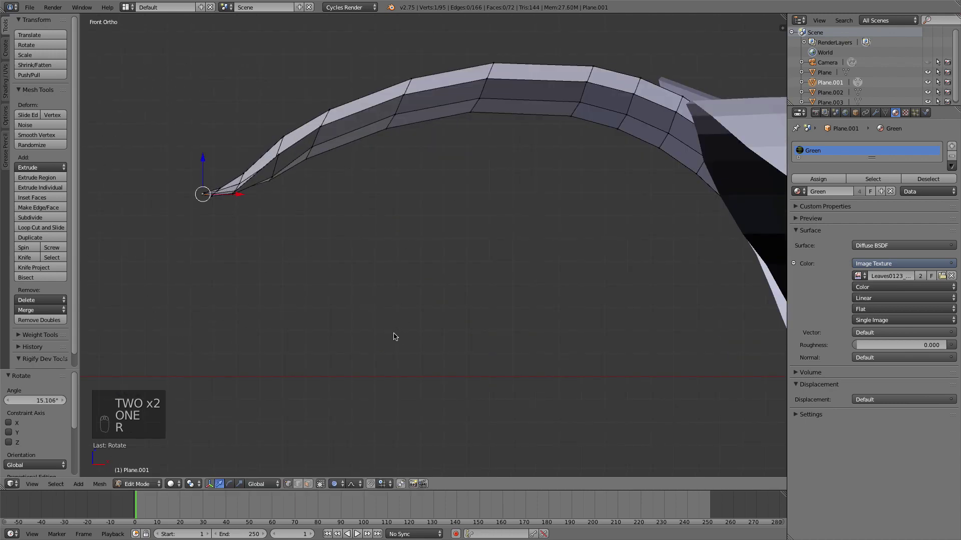
{"action": "key", "text": "g"}
{"action": "scroll", "coordinate": [387, 298], "scroll_direction": "down", "scroll_amount": 2}
{"action": "left_click", "coordinate": [388, 298]}
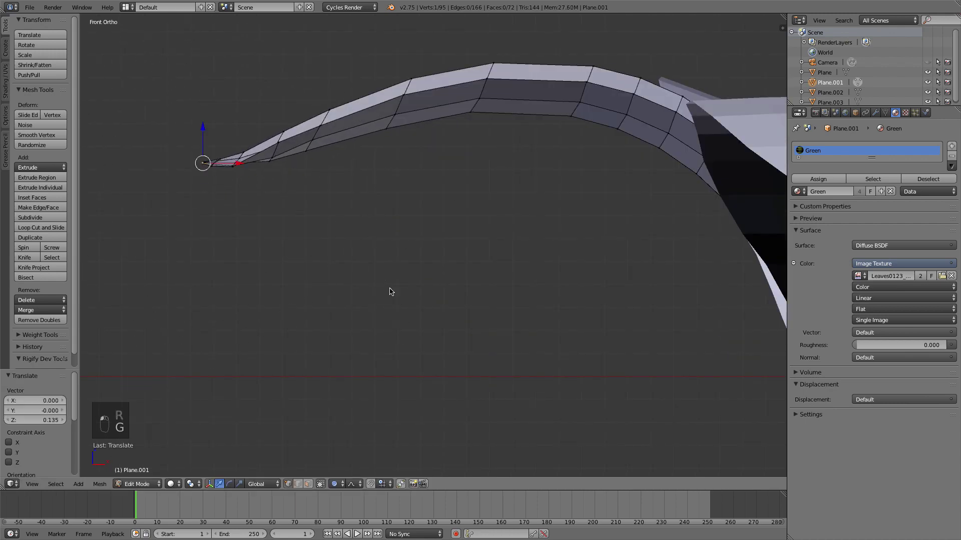
{"action": "key", "text": "Tab"}
Select the third leaf and, in Edit Mode, raise its outer edge loops about 0.092 with proportional editing
{"action": "middle_click_drag", "start_coordinate": [389, 298], "coordinate": [491, 289]}
{"action": "right_click", "coordinate": [482, 279]}
{"action": "key", "text": "Tab"}
{"action": "scroll", "coordinate": [514, 296], "scroll_direction": "up", "scroll_amount": 3}
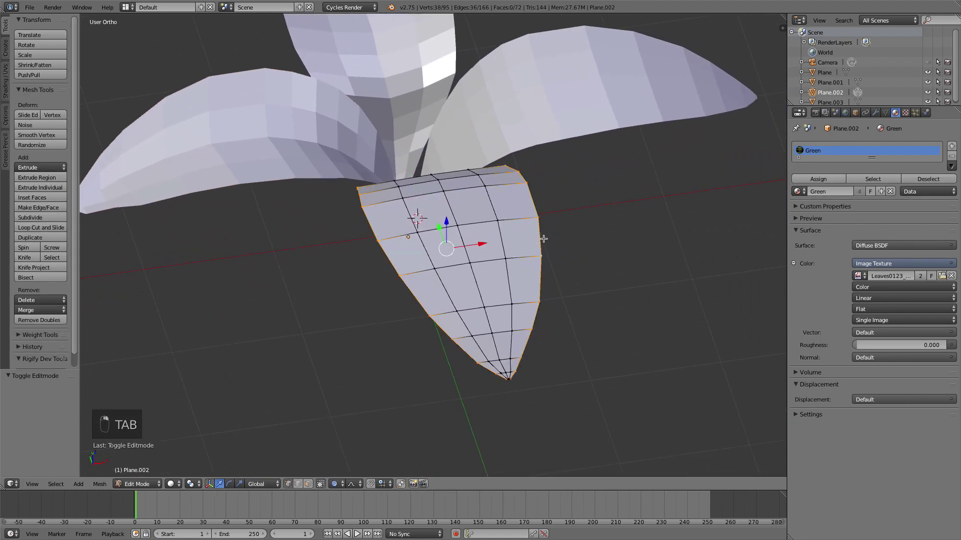
{"action": "middle_click_drag", "start_coordinate": [544, 238], "coordinate": [473, 365]}
{"action": "key", "text": "g"}
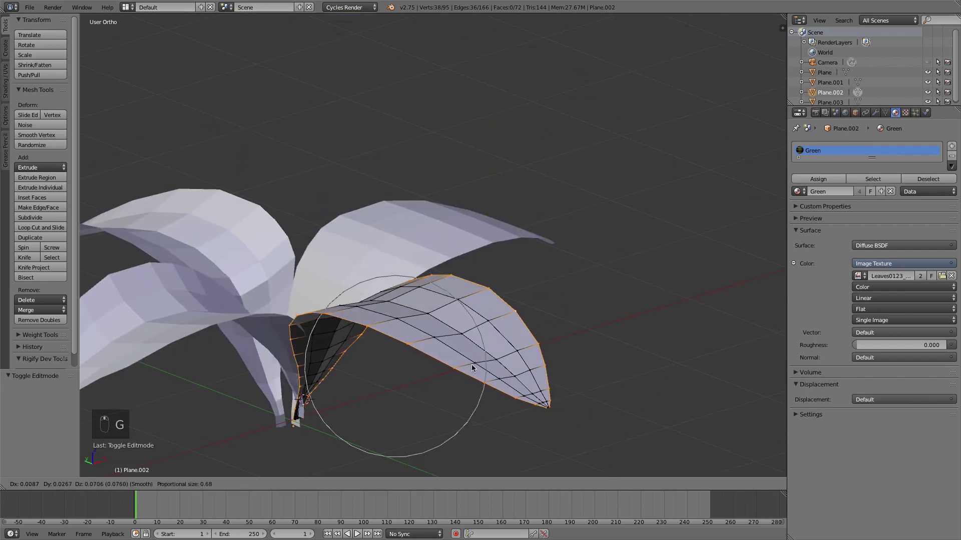
{"action": "left_click", "coordinate": [475, 365]}
Lower the third leaf's two inner side loops about 0.078, lower its middle loop with proportional size 0.51, and return to Object Mode
{"action": "right_click", "coordinate": [440, 323], "text": "alt"}
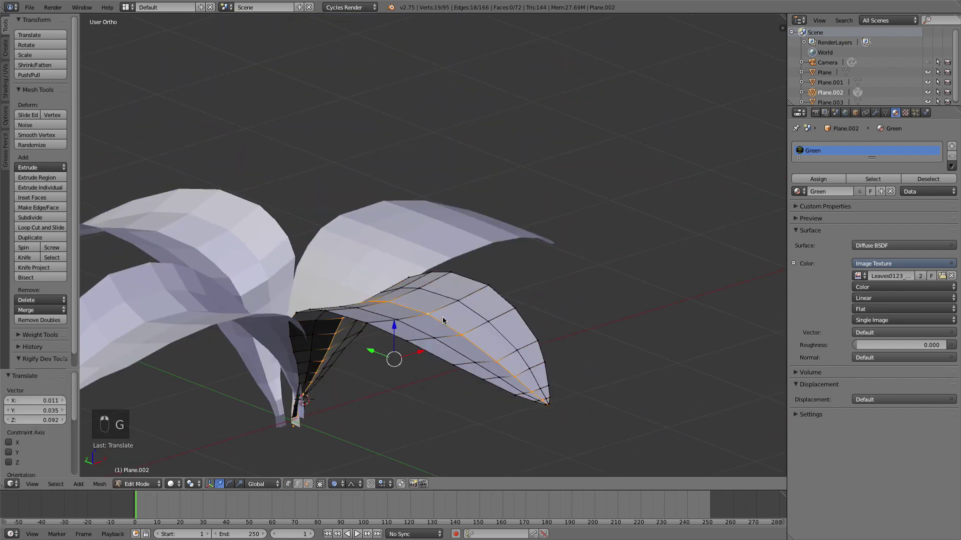
{"action": "key", "text": "g"}
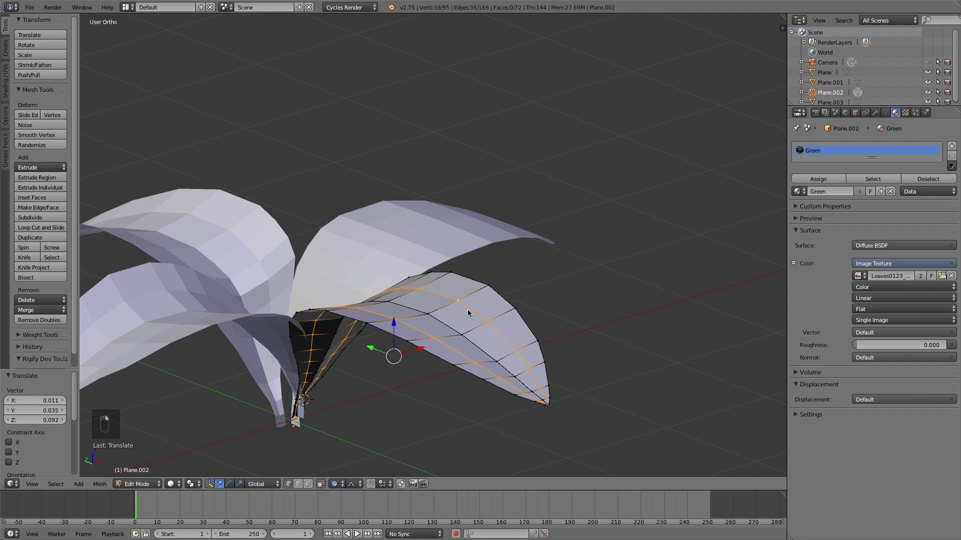
{"action": "key", "text": "g"}
{"action": "left_click", "coordinate": [471, 323]}
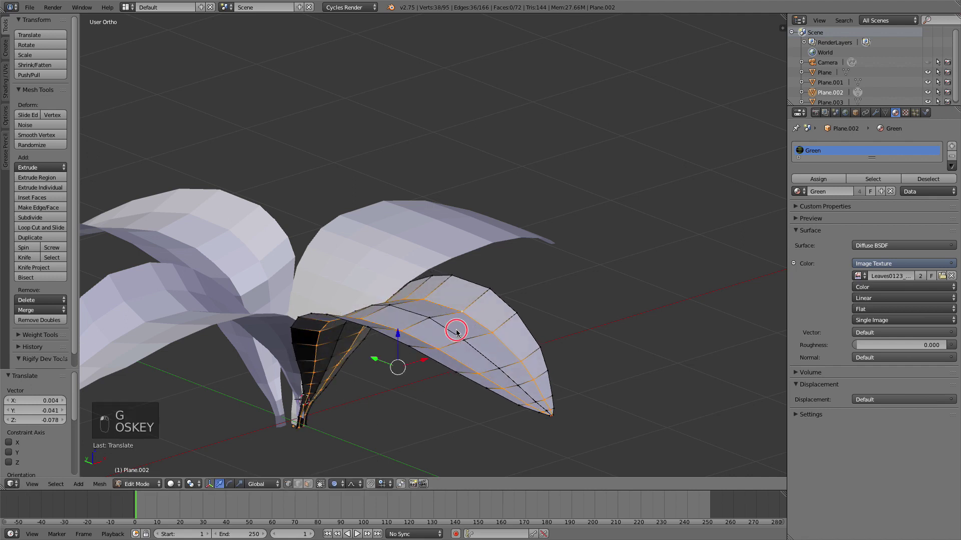
{"action": "right_click", "coordinate": [453, 335], "text": "alt"}
{"action": "key", "text": "g"}
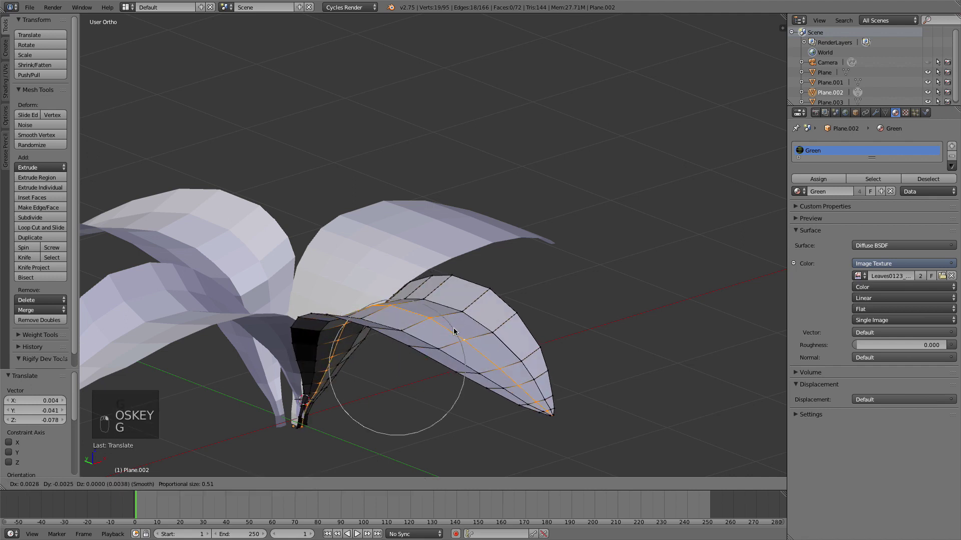
{"action": "left_click", "coordinate": [455, 343]}
{"action": "key", "text": "Tab"}
Select the first leaf and, in Edit Mode, lower its middle lengthwise edge loop about 0.108 with proportional editing
{"action": "middle_click_drag", "start_coordinate": [445, 359], "coordinate": [565, 280]}
{"action": "right_click", "coordinate": [572, 274]}
{"action": "key", "text": "Tab"}
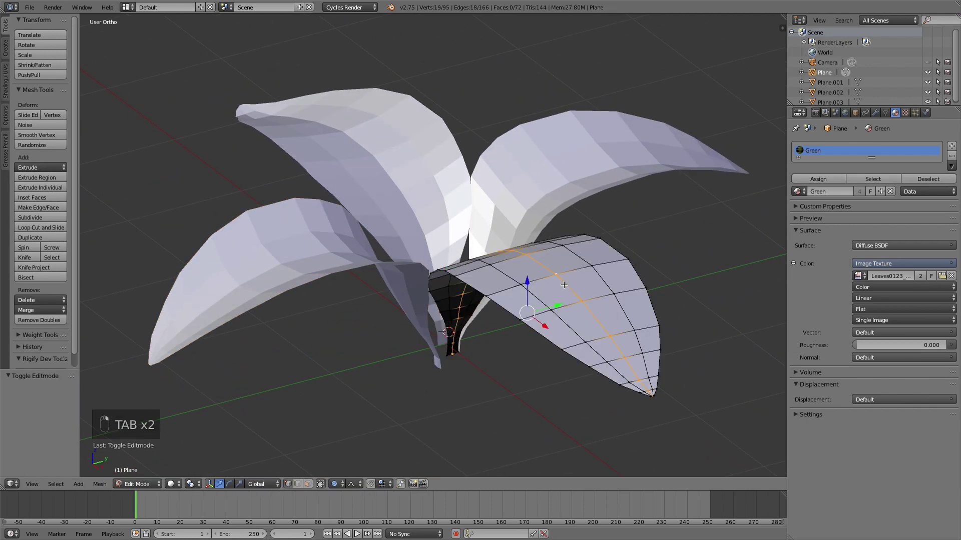
{"action": "key", "text": "g"}
{"action": "left_click", "coordinate": [505, 304]}
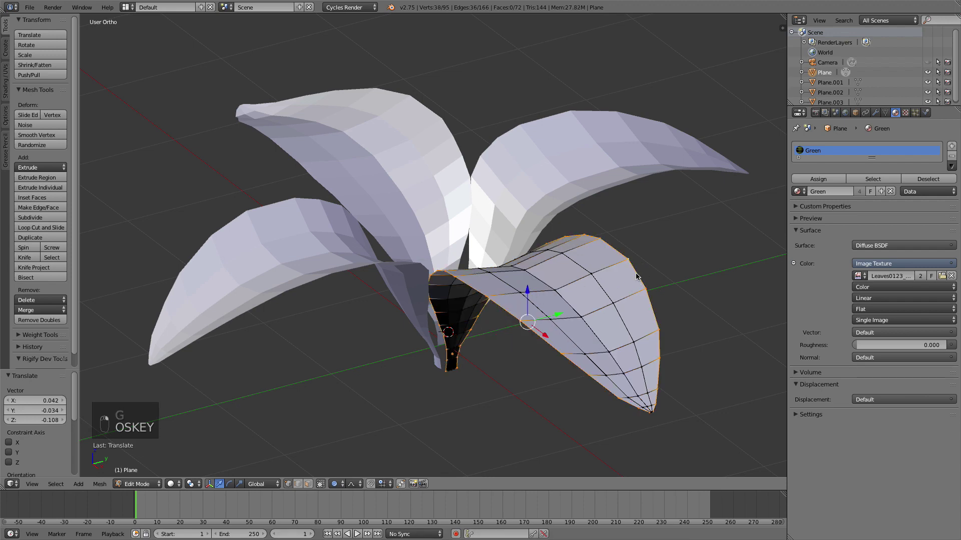
Raise the first leaf's outer edge loops about 0.057 with proportional size 0.32 and return to Object Mode
{"action": "key", "text": "g"}
{"action": "scroll", "coordinate": [632, 261], "scroll_direction": "up", "scroll_amount": 3}
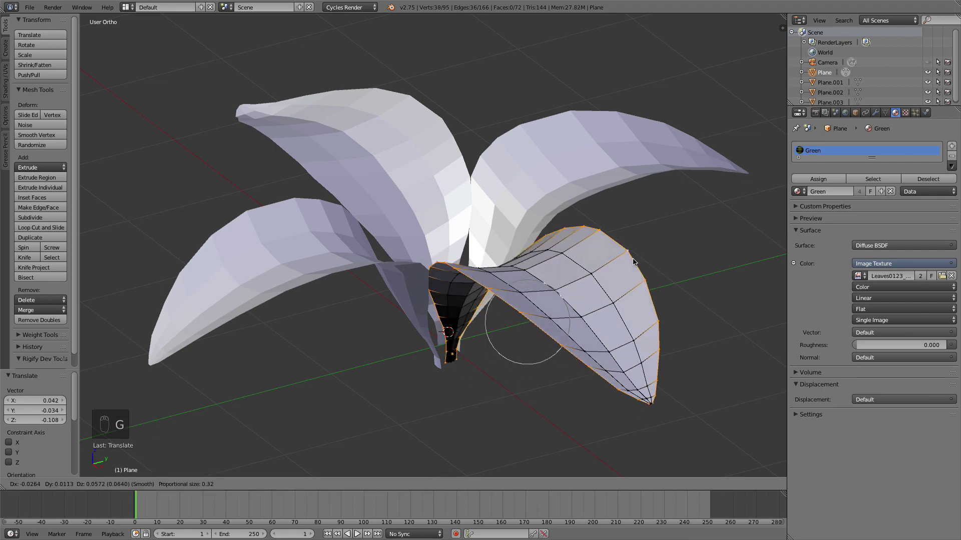
{"action": "left_click", "coordinate": [633, 262]}
{"action": "key", "text": "Tab"}
In Edit Mode, select the first leaf's tip vertex and raise it about 0.188 in front view with proportional size 1.33
{"action": "middle_click_drag", "start_coordinate": [609, 315], "coordinate": [496, 308]}
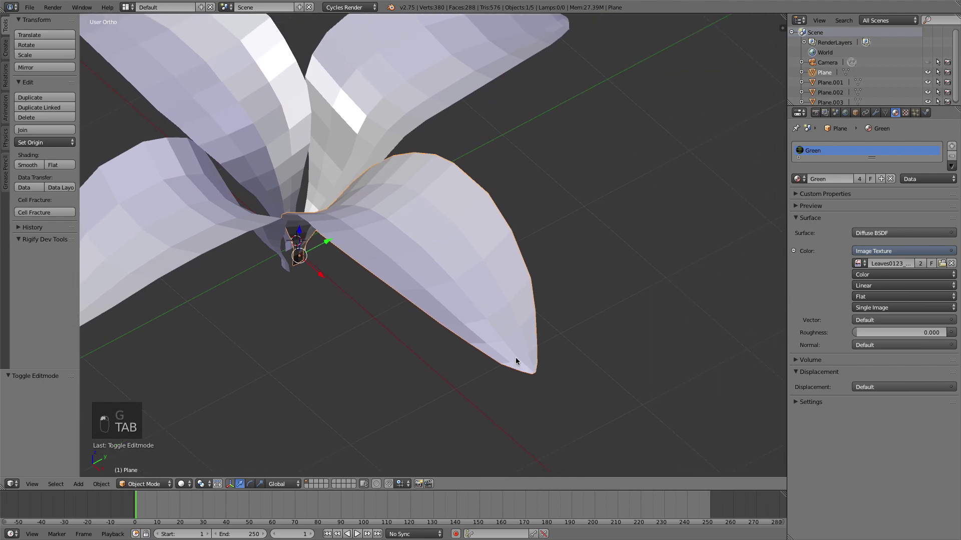
{"action": "key", "text": "Tab"}
{"action": "right_click", "coordinate": [536, 375]}
{"action": "key", "text": "KP_7"}
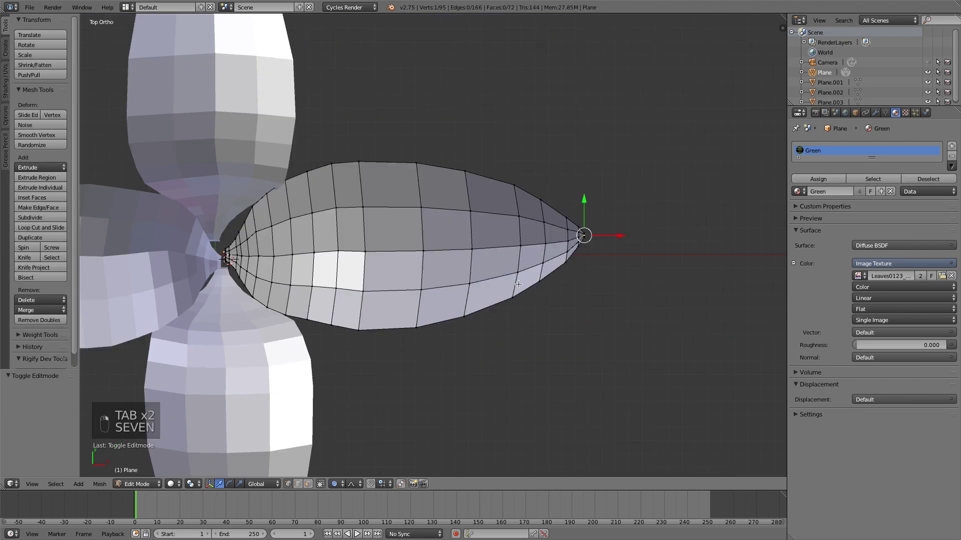
{"action": "middle_click_drag", "start_coordinate": [487, 265], "coordinate": [491, 250]}
{"action": "key", "text": "KP_2"}
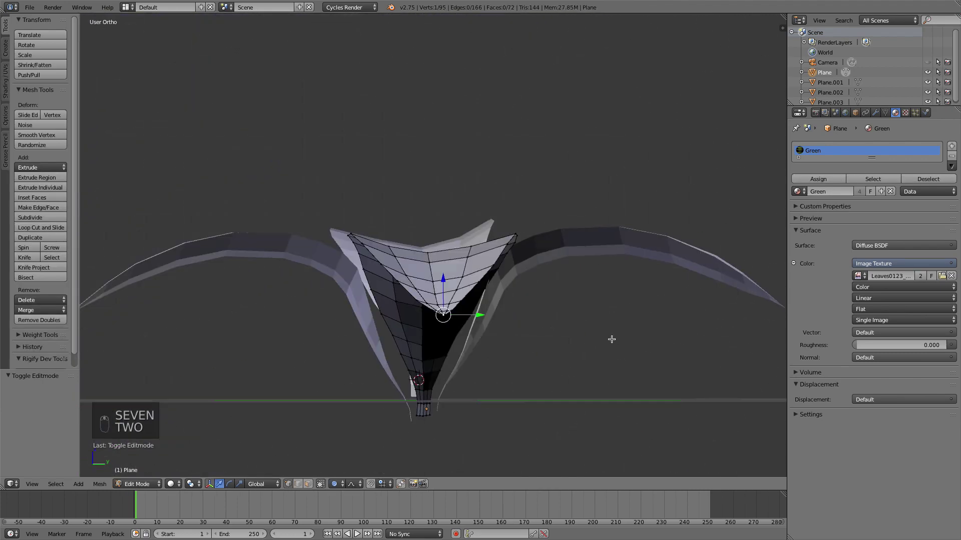
{"action": "key", "text": "KP_1"}
{"action": "key", "text": "r"}
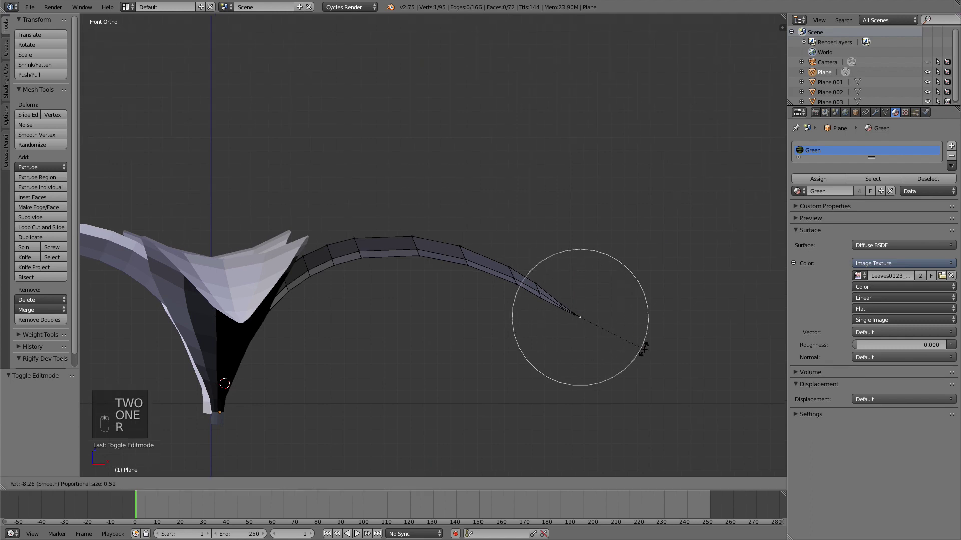
{"action": "scroll", "coordinate": [643, 346], "scroll_direction": "down", "scroll_amount": 5}
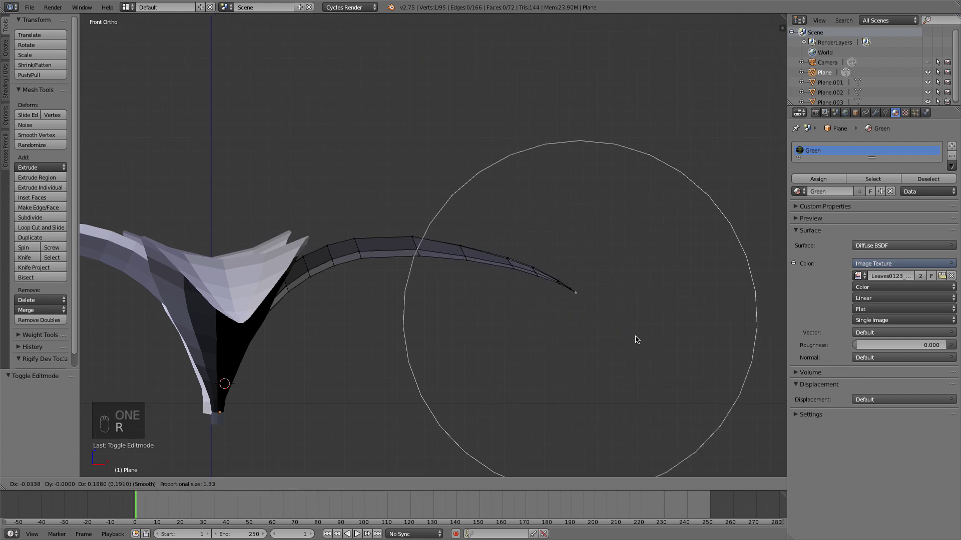
{"action": "left_click", "coordinate": [641, 345]}
Rotate the first leaf's tip about -28.6°, raise it about 0.109 with proportional size 1.33, and return to Object Mode
{"action": "key", "text": "r"}
{"action": "key", "text": "g"}
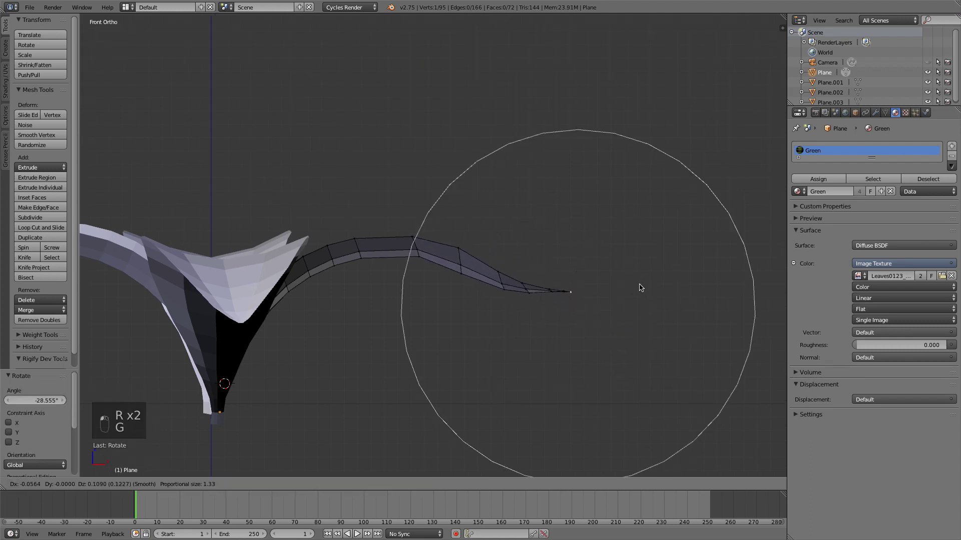
{"action": "key", "text": "Tab"}
Select the fourth leaf and, in Edit Mode, shift an edge vertex near its stem with proportional size 1.21
{"action": "middle_click_drag", "start_coordinate": [624, 293], "coordinate": [550, 305]}
{"action": "key", "text": "a"}
{"action": "key", "text": "a"}
{"action": "key", "text": "7"}
{"action": "middle_click_drag", "start_coordinate": [477, 244], "coordinate": [613, 226], "text": "shift"}
{"action": "right_click", "coordinate": [454, 159]}
{"action": "middle_click_drag", "start_coordinate": [454, 159], "coordinate": [502, 145]}
{"action": "scroll", "coordinate": [416, 169], "scroll_direction": "up", "scroll_amount": 5}
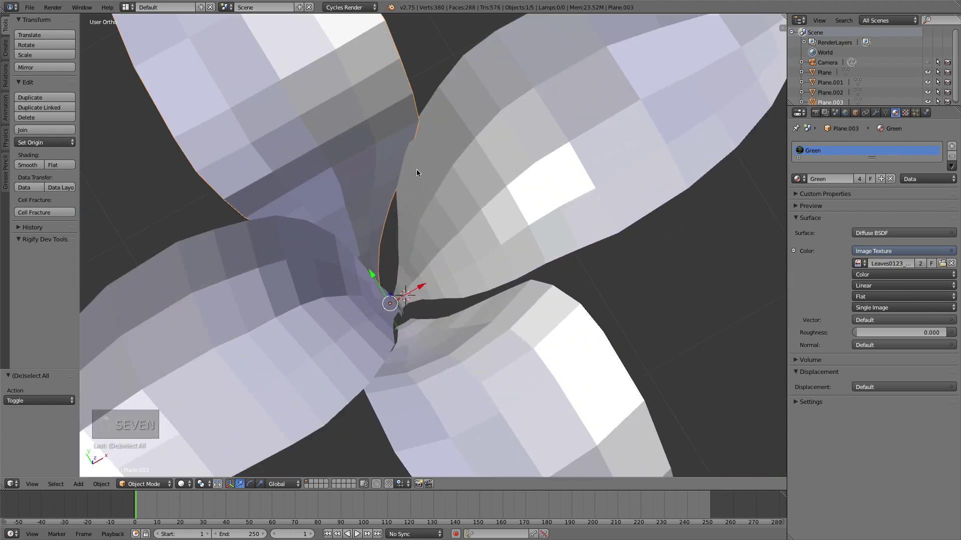
{"action": "key", "text": "Tab"}
{"action": "key", "text": "g"}
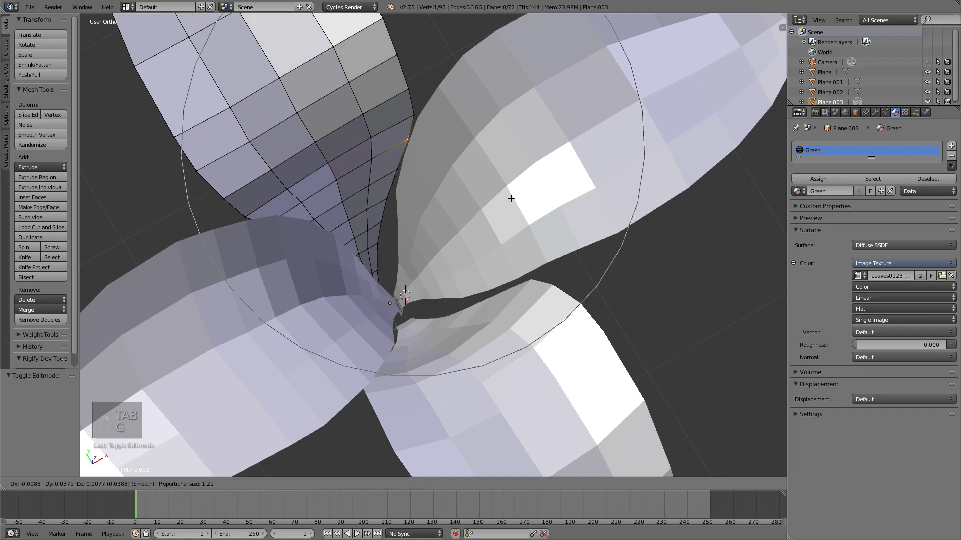
{"action": "left_click", "coordinate": [435, 282]}
{"action": "key", "text": "Tab"}
Reposition the second leaf at the plant's base, lowering it and moving it about -0.018 along X and 0.095 along Y
{"action": "middle_click_drag", "start_coordinate": [435, 282], "coordinate": [432, 322]}
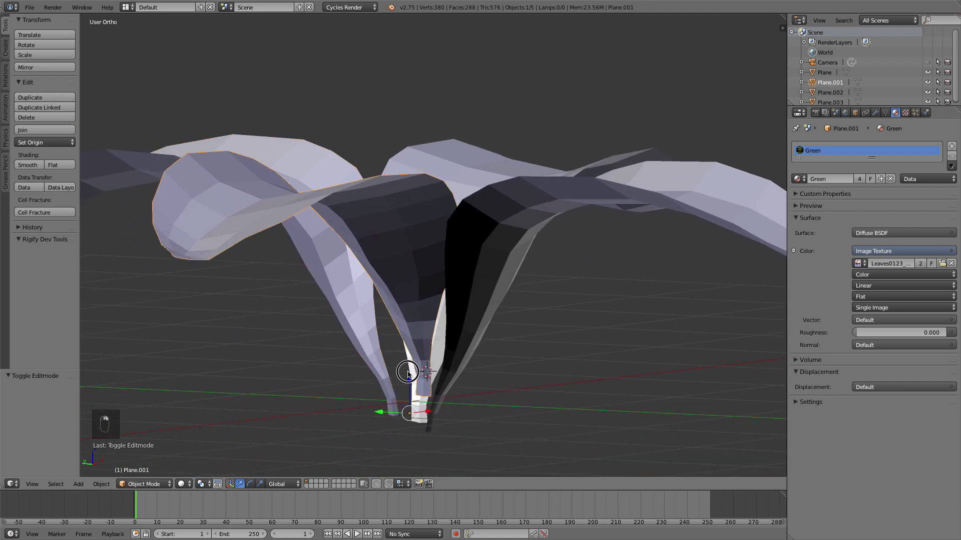
{"action": "left_click_drag", "start_coordinate": [408, 373], "coordinate": [419, 392]}
{"action": "key", "text": "KP_1"}
{"action": "left_click_drag", "start_coordinate": [446, 435], "coordinate": [444, 436]}
{"action": "middle_click_drag", "start_coordinate": [422, 371], "coordinate": [497, 350]}
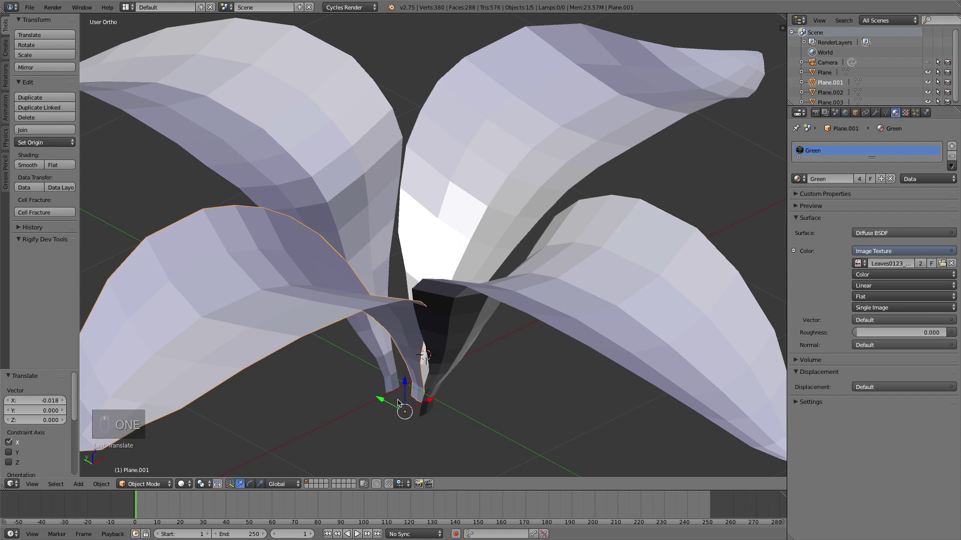
{"action": "mouse_move", "coordinate": [399, 403]}
{"action": "left_mouse_down"}
{"action": "mouse_move", "coordinate": [376, 392]}
{"action": "mouse_move", "coordinate": [392, 403]}
{"action": "left_mouse_up"}
In Edit Mode, select the second leaf's whole mesh, subdivide it with a fractal amount, and return to Object Mode
{"action": "scroll", "coordinate": [369, 256], "scroll_direction": "down", "scroll_amount": 3}
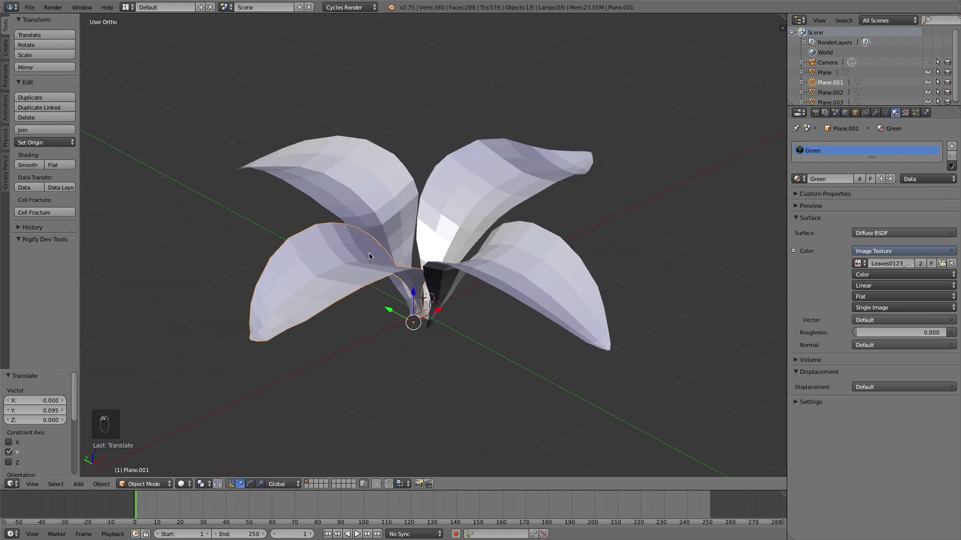
{"action": "key", "text": "a"}
{"action": "key", "text": "a"}
{"action": "key", "text": "tab"}
{"action": "key", "text": "a"}
{"action": "key", "text": "a"}
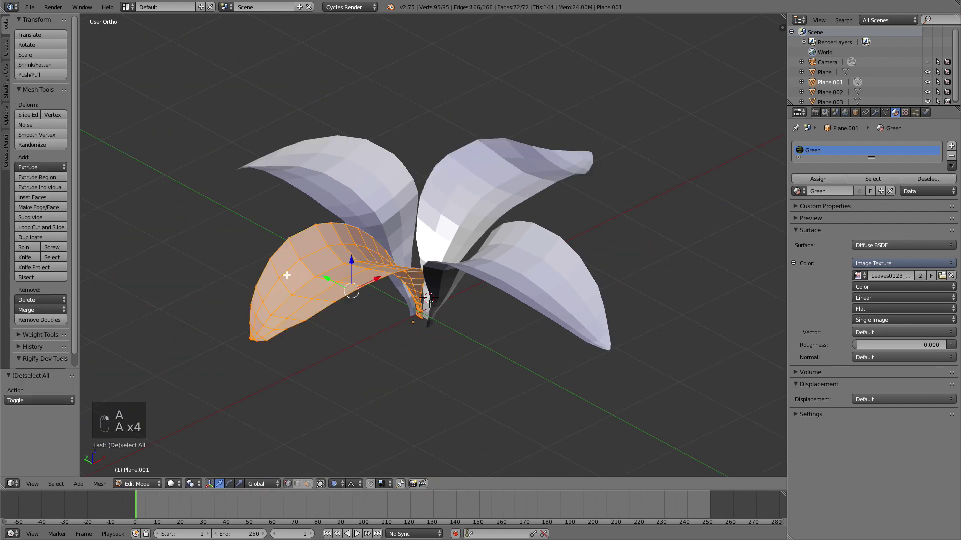
{"action": "key", "text": "w"}
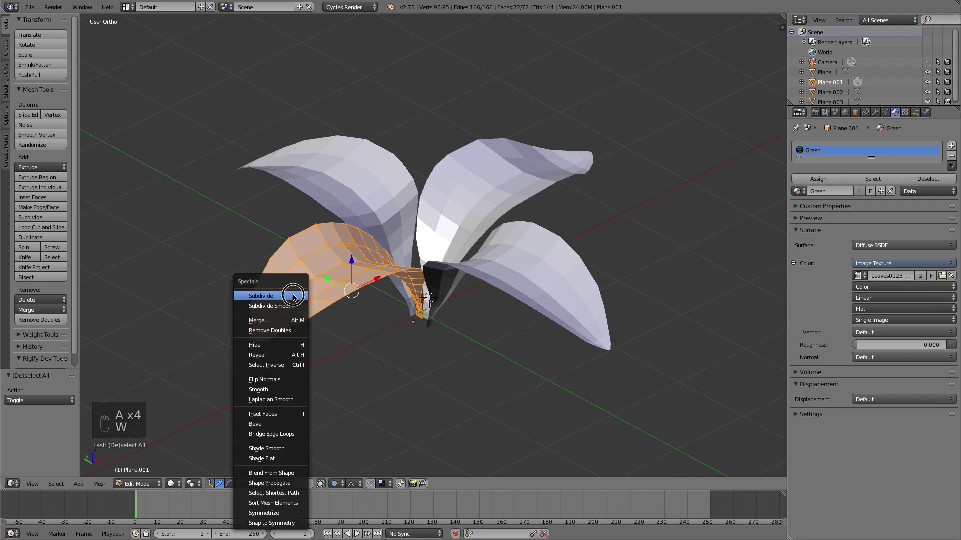
{"action": "left_click", "coordinate": [294, 298]}
{"action": "scroll", "coordinate": [36, 431], "scroll_direction": "down", "scroll_amount": 3}
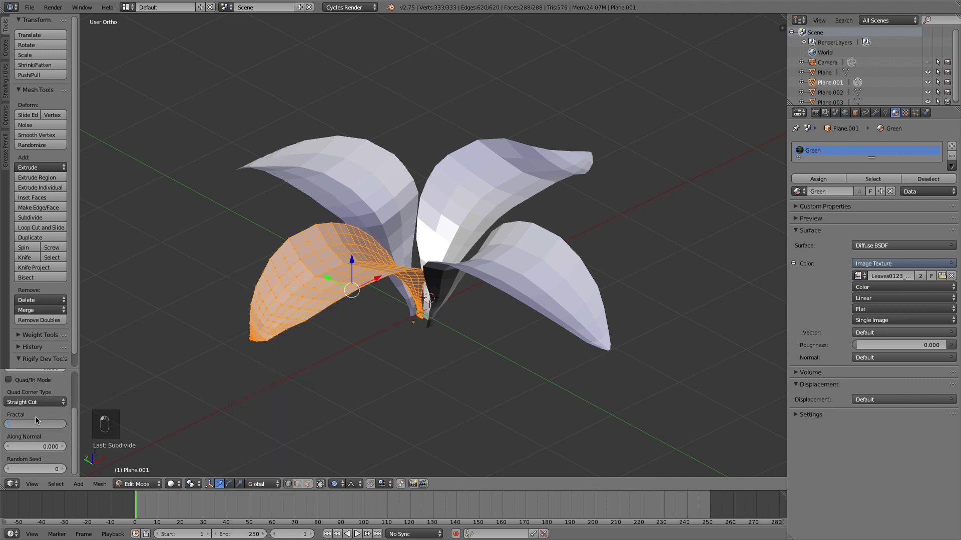
{"action": "key", "text": "Tab"}
Select the third leaf, subdivide its whole mesh in Edit Mode with Fractal 0.5, and return to Object Mode
{"action": "middle_click_drag", "start_coordinate": [581, 276], "coordinate": [467, 315]}
{"action": "scroll", "coordinate": [468, 316], "scroll_direction": "up", "scroll_amount": 2}
{"action": "right_click", "coordinate": [467, 316]}
{"action": "key", "text": "Tab"}
{"action": "key", "text": "a"}
{"action": "key", "text": "a"}
{"action": "key", "text": "a"}
{"action": "key", "text": "a"}
{"action": "key", "text": "a"}
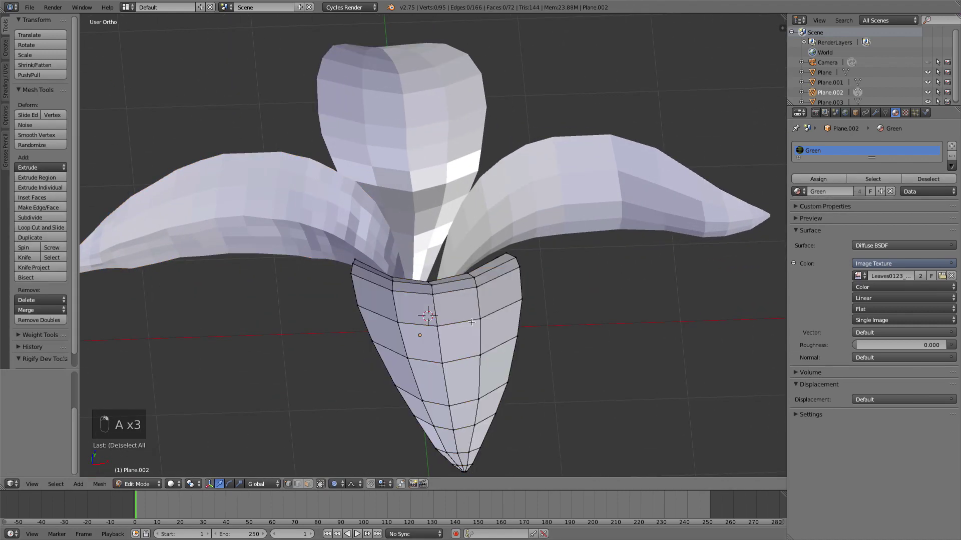
{"action": "key", "text": "w"}
{"action": "left_click", "coordinate": [456, 302]}
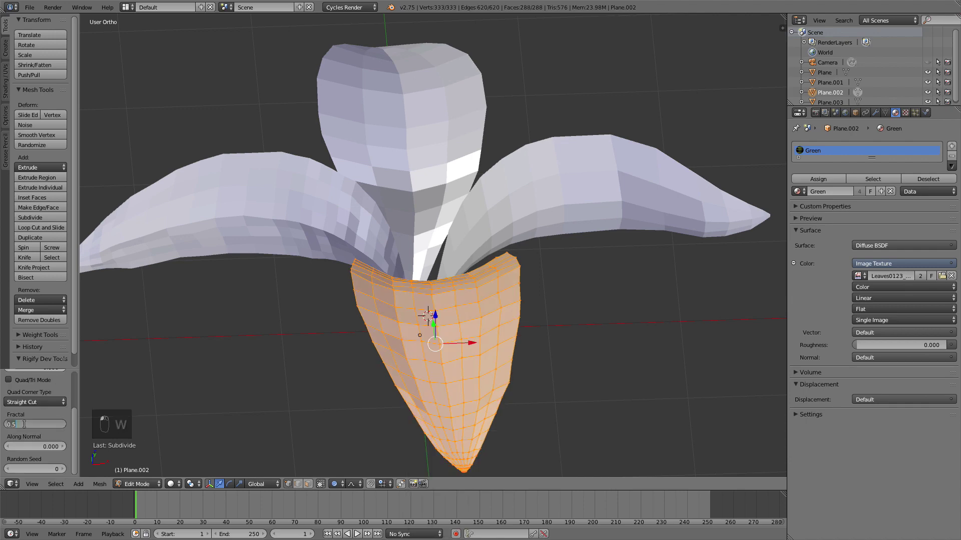
{"action": "key", "text": "Tab"}
Select the first leaf, subdivide its whole mesh in Edit Mode with Fractal 0.7, and return to Object Mode
{"action": "right_click", "coordinate": [553, 206]}
{"action": "key", "text": "Tab"}
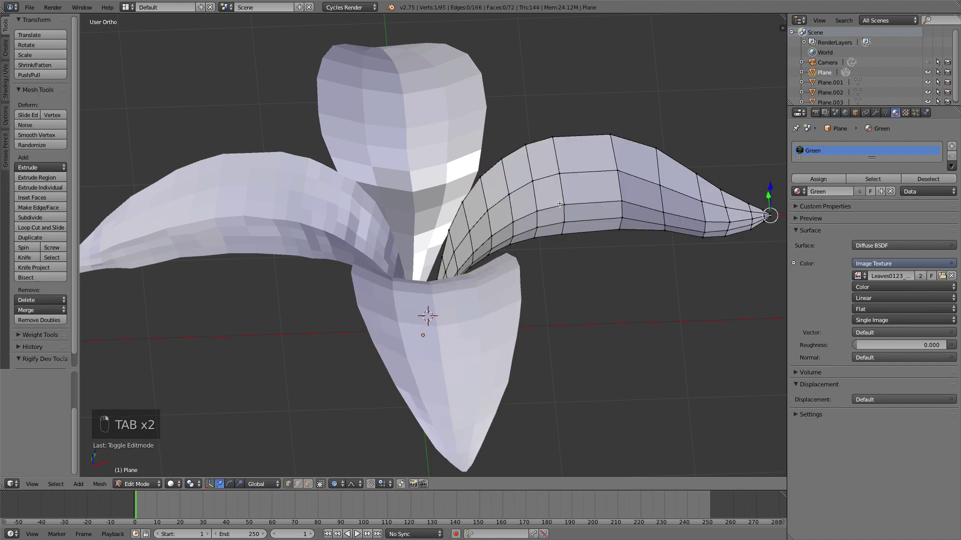
{"action": "key", "text": "a"}
{"action": "key", "text": "a"}
{"action": "key", "text": "a"}
{"action": "key", "text": "a"}
{"action": "key", "text": "a"}
{"action": "key", "text": "w"}
{"action": "left_click", "coordinate": [560, 205]}
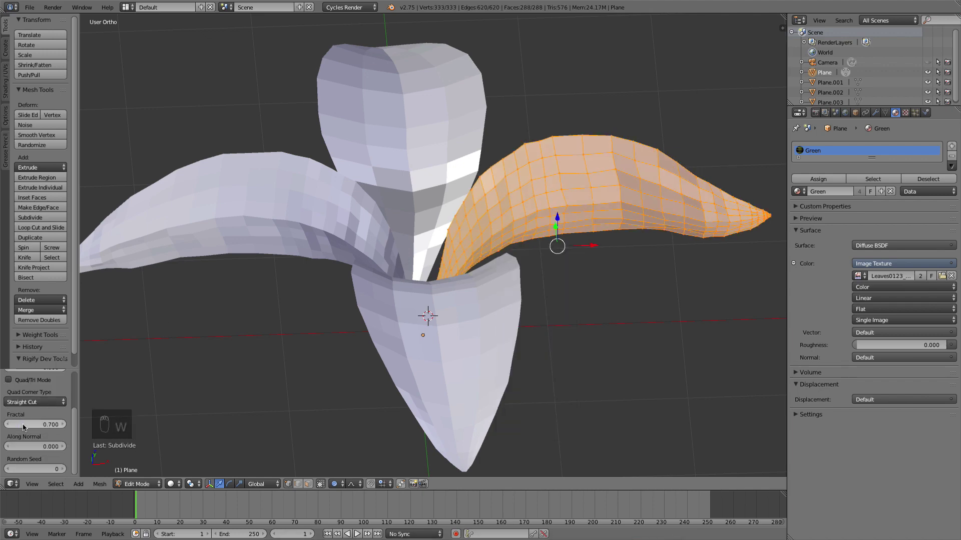
{"action": "key", "text": "Tab"}
Select the fourth leaf, subdivide its whole mesh in Edit Mode with a fractal amount, and return to Object Mode
{"action": "right_click", "coordinate": [386, 154]}
{"action": "key", "text": "Tab"}
{"action": "key", "text": "a"}
{"action": "key", "text": "a"}
{"action": "key", "text": "a"}
{"action": "key", "text": "a"}
{"action": "key", "text": "a"}
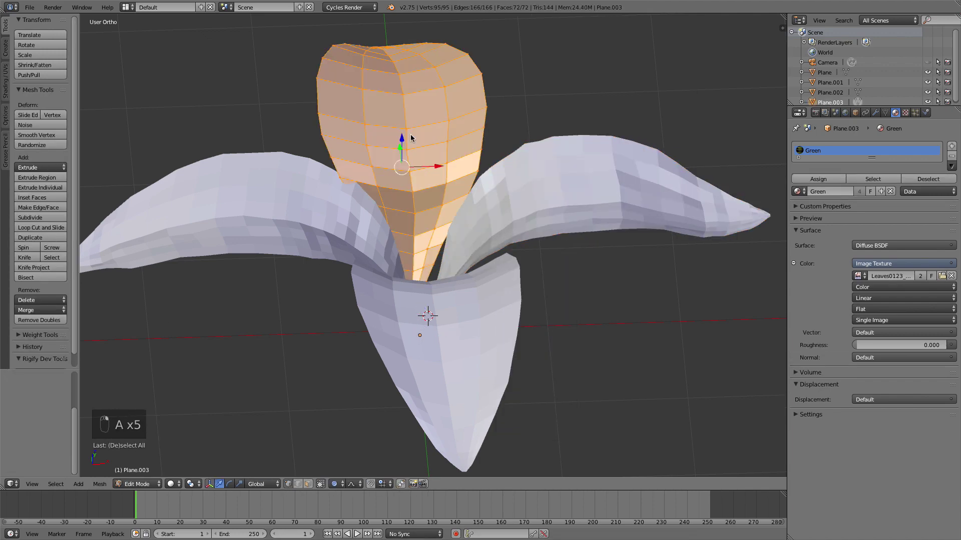
{"action": "key", "text": "w"}
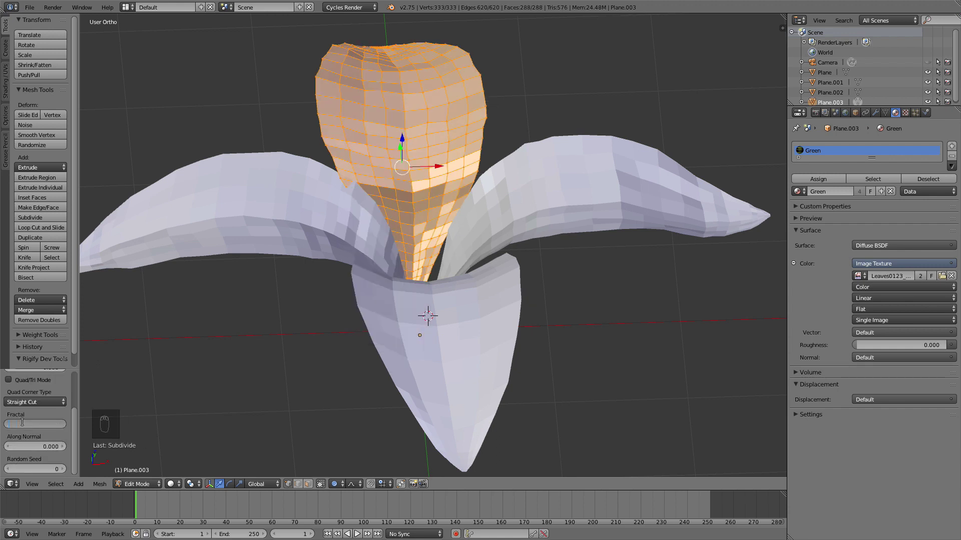
{"action": "key", "text": "Tab"}
In Edit Mode, move a side-edge vertex of the fourth leaf inward with smooth proportional editing, and return to Object Mode
{"action": "middle_click_drag", "start_coordinate": [385, 103], "coordinate": [353, 126]}
{"action": "key", "text": "Tab"}
{"action": "right_click", "coordinate": [398, 144]}
{"action": "key", "text": "g"}
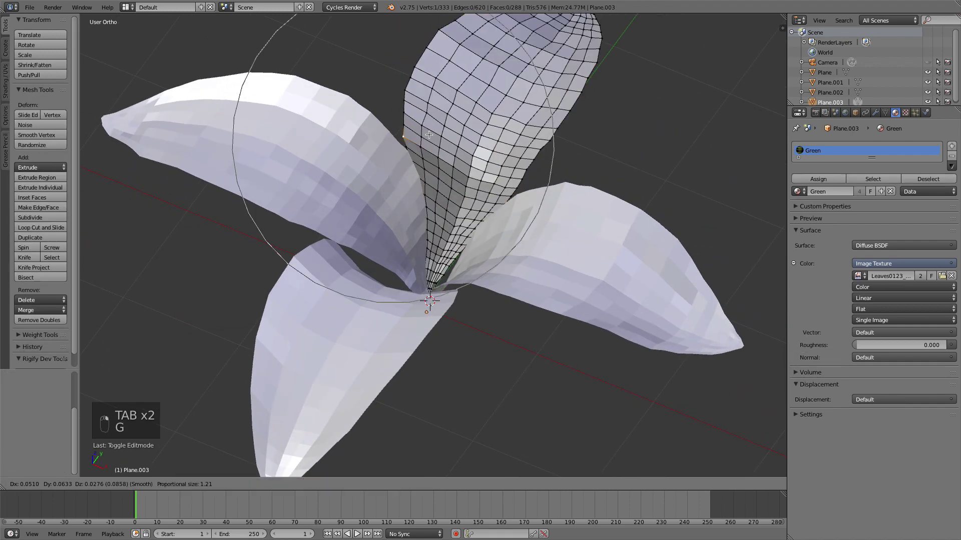
{"action": "left_click", "coordinate": [430, 140]}
{"action": "key", "text": "Tab"}
Apply smooth shading to all four leaves and deselect everything
{"action": "middle_click_drag", "start_coordinate": [438, 206], "coordinate": [493, 174]}
{"action": "scroll", "coordinate": [480, 195], "scroll_direction": "down", "scroll_amount": 3}
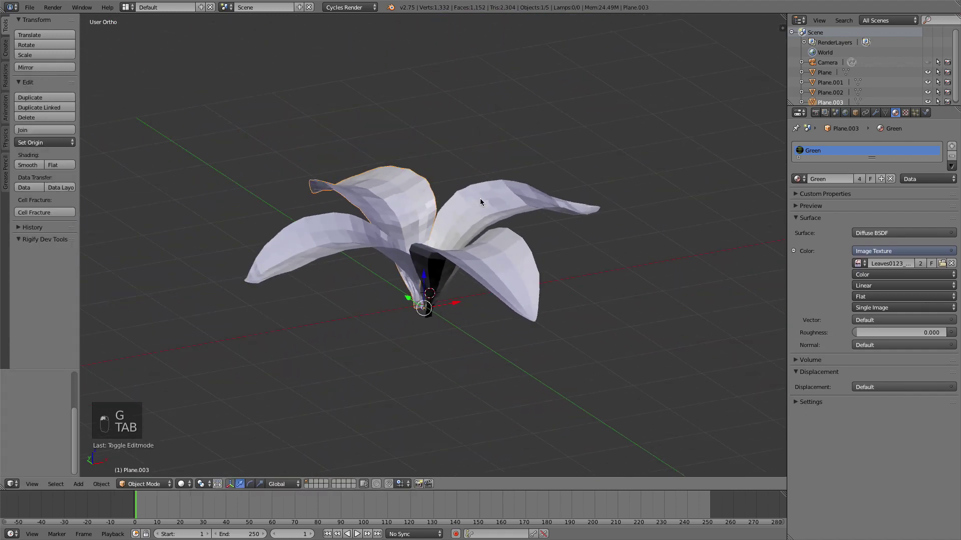
{"action": "key", "text": "a"}
{"action": "key", "text": "a"}
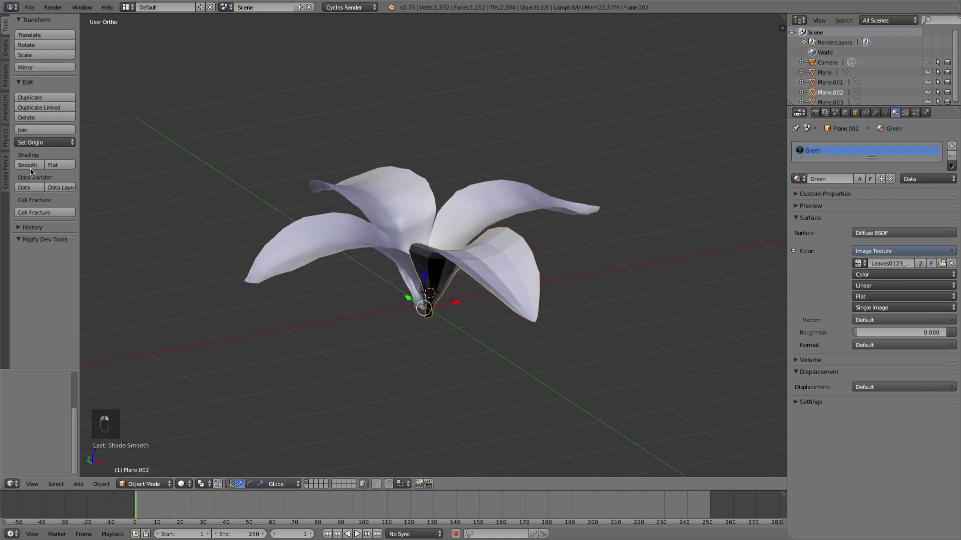
{"action": "middle_click_drag", "start_coordinate": [334, 228], "coordinate": [398, 302]}
{"action": "key", "text": "a"}
Duplicate the front leaf in top view, narrow the copy to about 0.64 along X, and scale it down overall
{"action": "key", "text": "KP_7"}
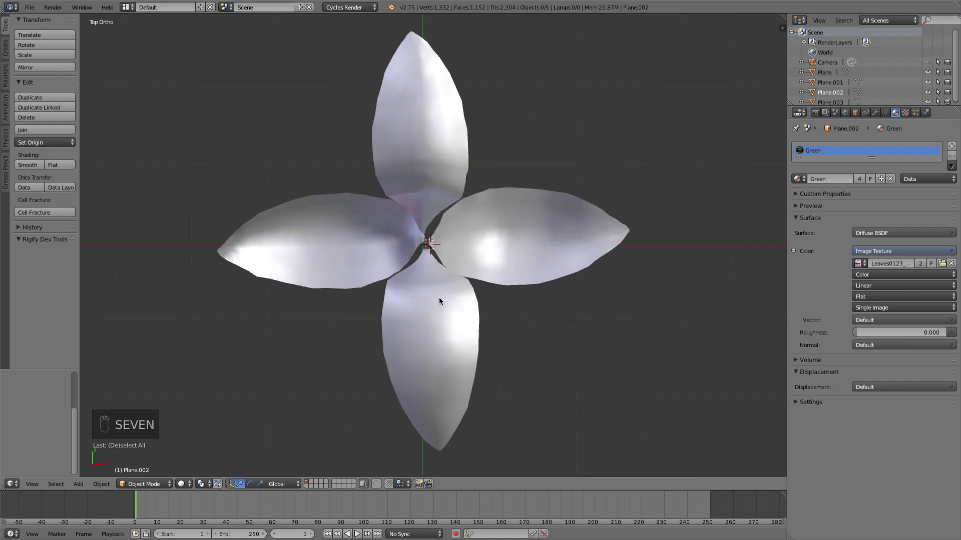
{"action": "scroll", "coordinate": [440, 300], "scroll_direction": "up", "scroll_amount": 1}
{"action": "right_click", "coordinate": [451, 306]}
{"action": "middle_click_drag", "start_coordinate": [475, 329], "coordinate": [479, 265], "text": "shift"}
{"action": "key", "text": "shift+d"}
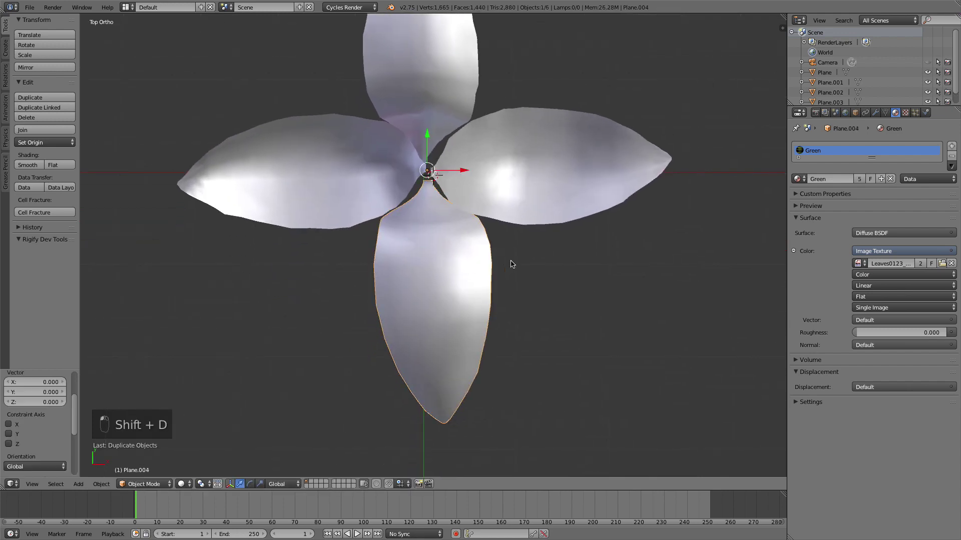
{"action": "key", "text": "s"}
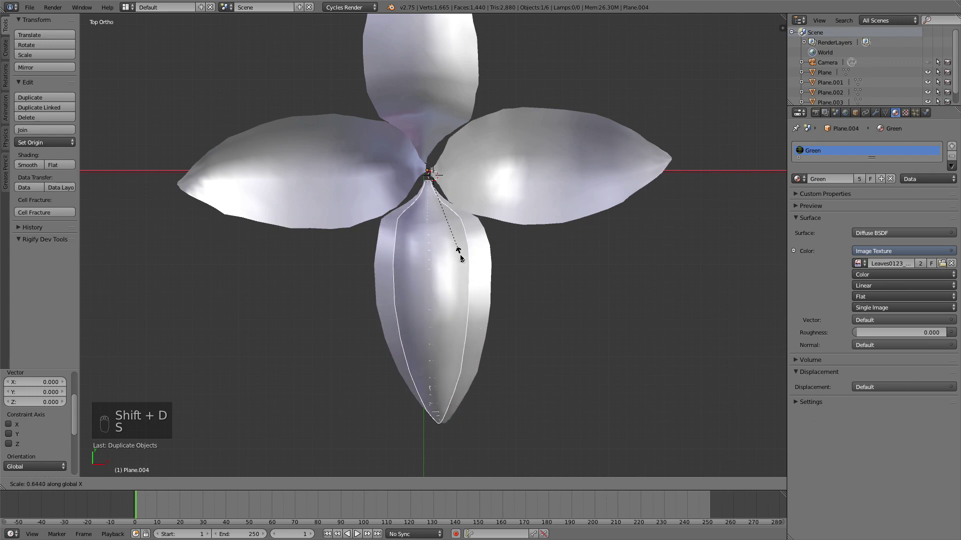
{"action": "left_click", "coordinate": [461, 258]}
{"action": "key", "text": "s"}
{"action": "left_click", "coordinate": [466, 330]}
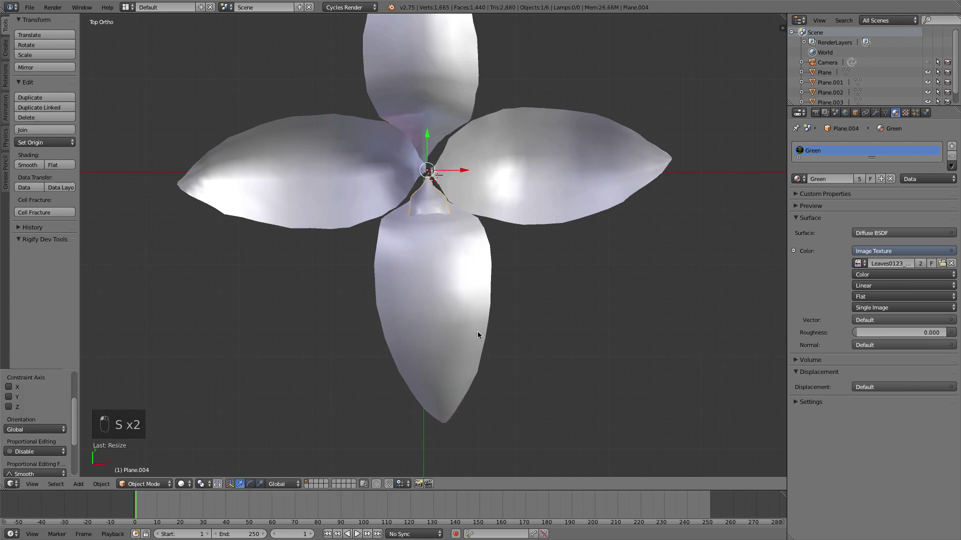
Rotate the small leaf copy around the plant's base so it points between two large leaves
{"action": "key", "text": "r"}
{"action": "left_click", "coordinate": [342, 337]}
{"action": "key", "text": "2"}
{"action": "middle_click_drag", "start_coordinate": [406, 320], "coordinate": [303, 215]}
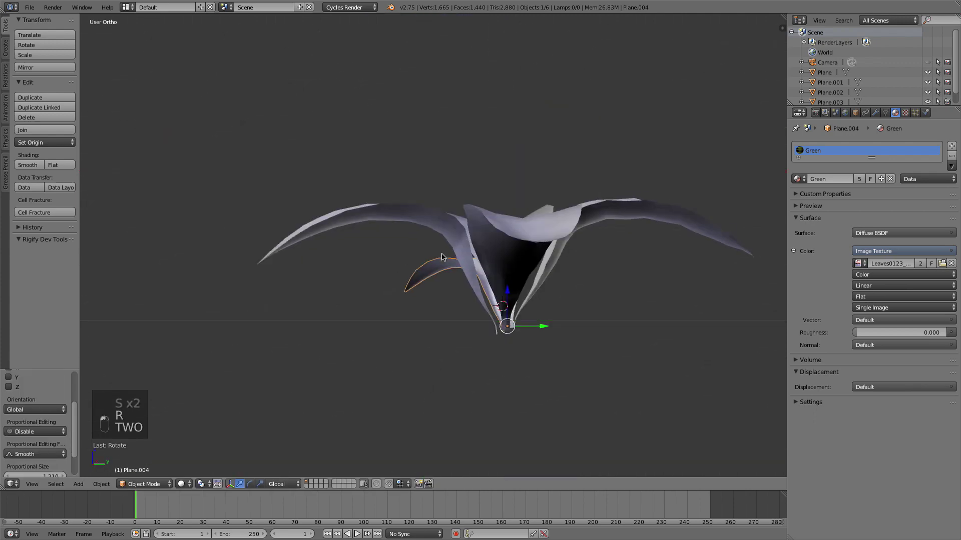
{"action": "middle_click_drag", "start_coordinate": [440, 260], "coordinate": [589, 264]}
{"action": "scroll", "coordinate": [505, 287], "scroll_direction": "up", "scroll_amount": 3}
{"action": "middle_click_drag", "start_coordinate": [450, 291], "coordinate": [481, 306]}
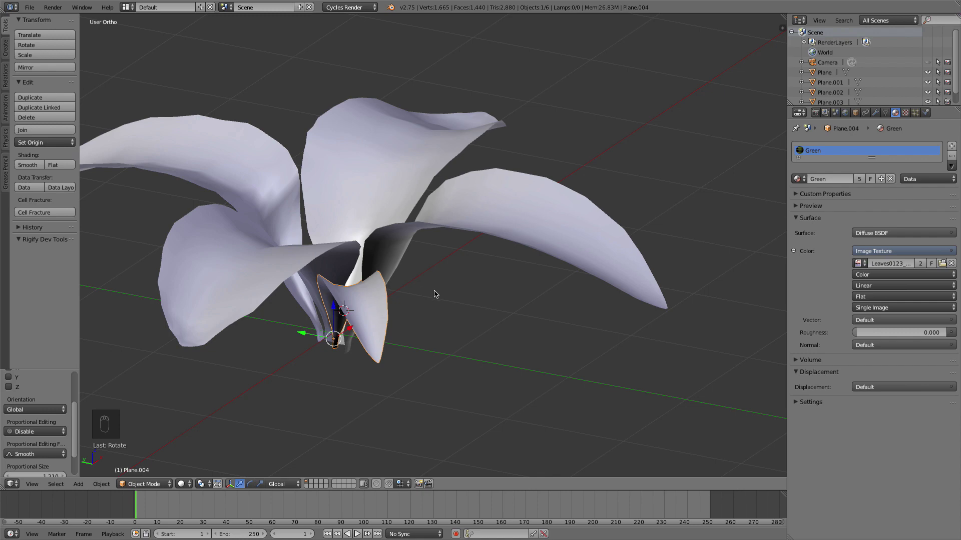
{"action": "mouse_move", "coordinate": [434, 294]}
{"action": "middle_mouse_down"}
{"action": "mouse_move", "coordinate": [422, 268]}
{"action": "mouse_move", "coordinate": [393, 265]}
{"action": "mouse_move", "coordinate": [430, 285]}
{"action": "middle_mouse_up"}
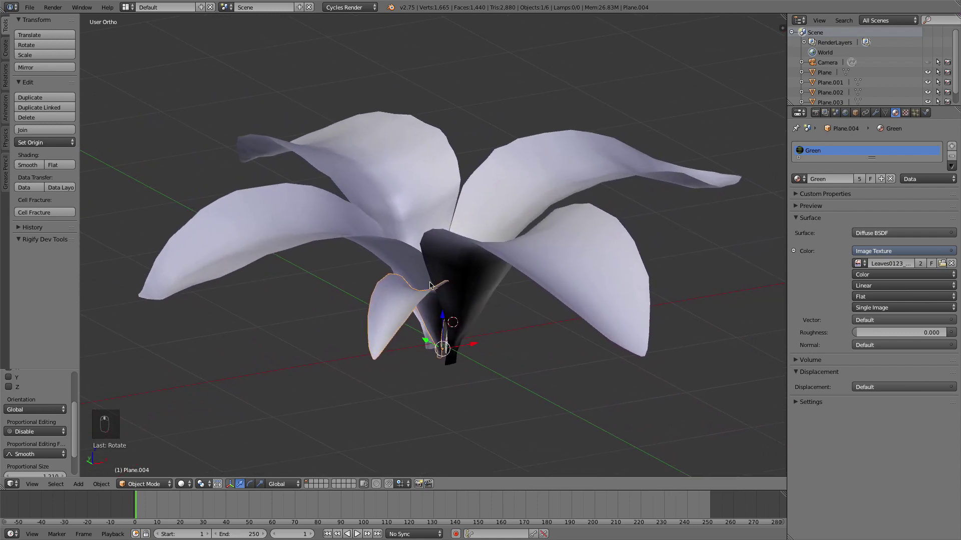
{"action": "scroll", "coordinate": [477, 336], "scroll_direction": "up", "scroll_amount": 2}
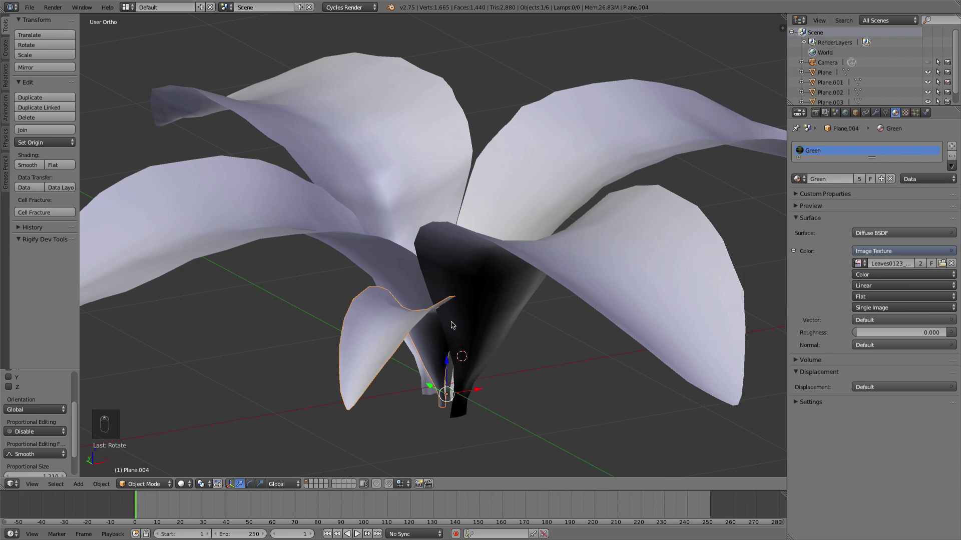
Move the small leaf along X to adjust its position at the plant's base
{"action": "key", "text": "Tab"}
{"action": "key", "text": "g"}
{"action": "key", "text": "g"}
{"action": "key", "text": "Tab"}
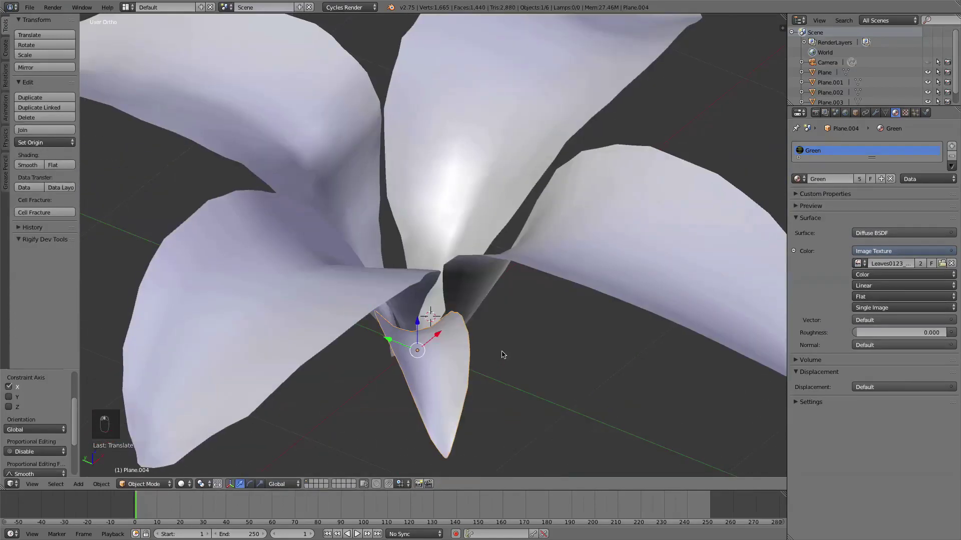
Reshape the small leaf in Edit Mode by rotating and moving its vertices, and return to Object Mode
{"action": "key", "text": "z"}
{"action": "key", "text": "r"}
{"action": "key", "text": "g"}
{"action": "key", "text": "a"}
{"action": "key", "text": "z"}
{"action": "key", "text": "Tab"}
{"action": "key", "text": "1"}
{"action": "key", "text": "r"}
{"action": "key", "text": "g"}
{"action": "key", "text": "r"}
{"action": "key", "text": "g"}
{"action": "key", "text": "Tab"}
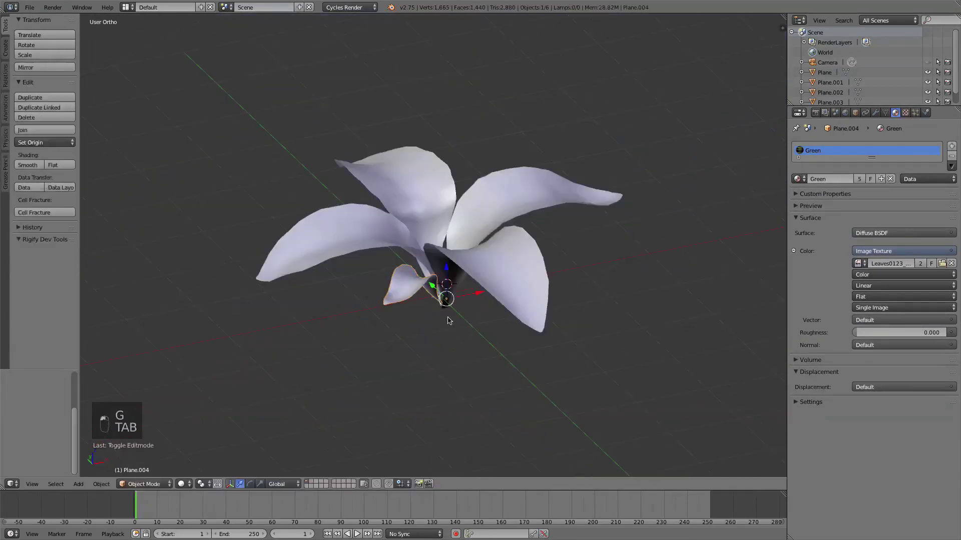
Duplicate the small leaf in top view and rotate the copy around the plant's centre into another gap
{"action": "key", "text": "7"}
{"action": "key", "text": "shift+d"}
{"action": "key", "text": "r"}
{"action": "left_click", "coordinate": [448, 165]}
Rotate and move vertices of the second small leaf in Edit Mode to vary its shape, and return to Object Mode
{"action": "key", "text": "Tab"}
{"action": "key", "text": "r"}
{"action": "left_click", "coordinate": [572, 216]}
{"action": "key", "text": "Tab"}
{"action": "key", "text": "Tab"}
{"action": "key", "text": "g"}
{"action": "key", "text": "Tab"}
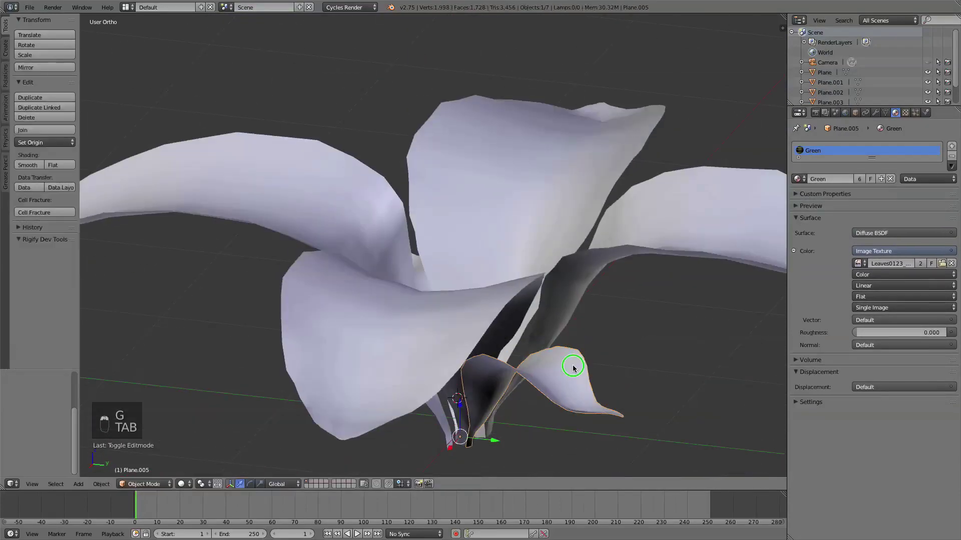
Duplicate the small leaves in top view, rotate the copies into the remaining gaps, and deselect everything
{"action": "key", "text": "Tab"}
{"action": "key", "text": "Tab"}
{"action": "key", "text": "1"}
{"action": "key", "text": "a"}
{"action": "key", "text": "7"}
{"action": "key", "text": "shift+d"}
{"action": "key", "text": "r"}
{"action": "key", "text": "z"}
{"action": "key", "text": "z"}
{"action": "key", "text": "a"}
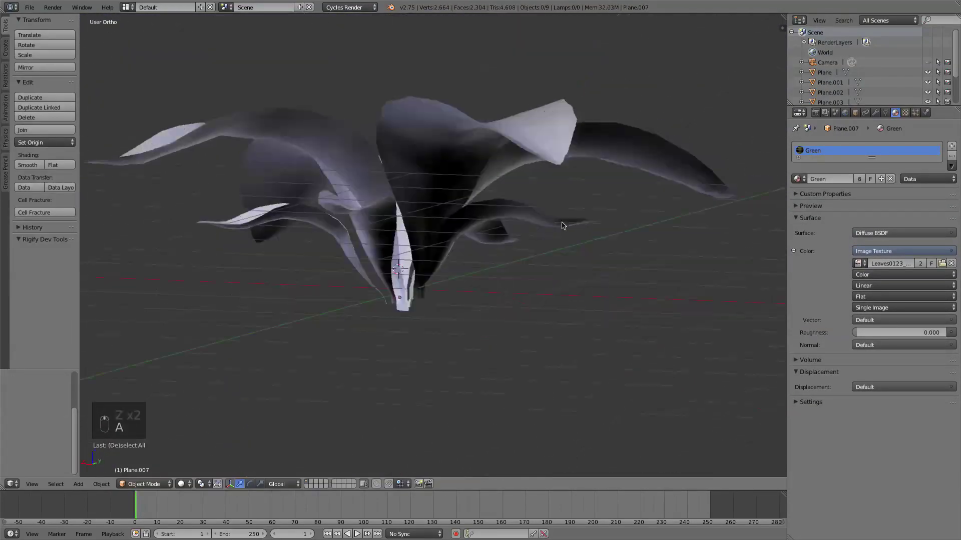
In side view, select part of the large back leaf in wireframe and bend it by rotating and moving with proportional editing
{"action": "key", "text": "g"}
{"action": "key", "text": "y"}
{"action": "key", "text": "3"}
{"action": "key", "text": "Tab"}
{"action": "key", "text": "z"}
{"action": "key", "text": "a"}
{"action": "key", "text": "c"}
{"action": "scroll", "coordinate": [486, 278], "scroll_direction": "down", "scroll_amount": 4}
{"action": "key", "text": "r"}
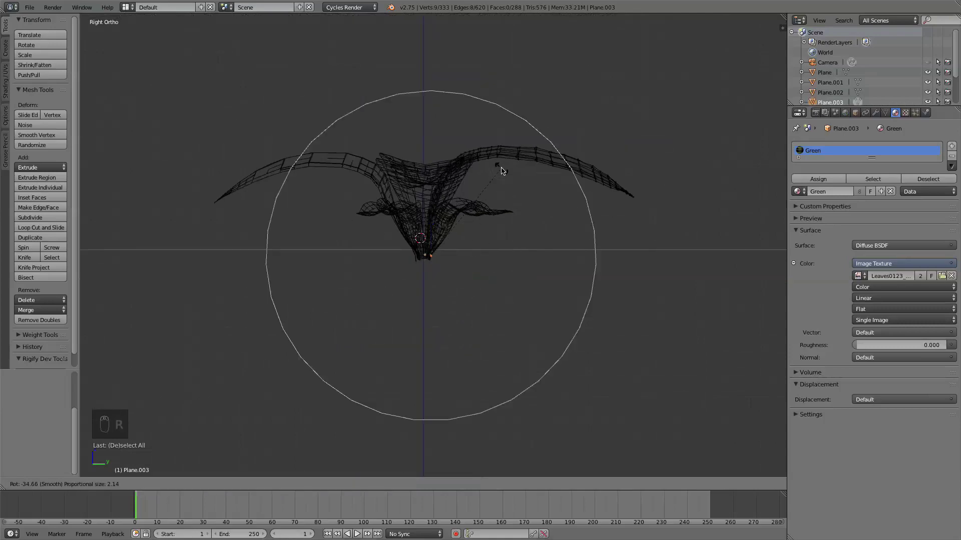
{"action": "key", "text": "a"}
{"action": "key", "text": "r"}
{"action": "key", "text": "g"}
{"action": "key", "text": "Tab"}
Vary the large leaves' curvature by moving their vertices in Edit Mode, and return to solid display in Object Mode
{"action": "key", "text": "Tab"}
{"action": "key", "text": "1"}
{"action": "right_click", "coordinate": [609, 279]}
{"action": "mouse_move", "coordinate": [574, 168]}
{"action": "middle_mouse_down"}
{"action": "mouse_move", "coordinate": [509, 272]}
{"action": "mouse_move", "coordinate": [560, 227]}
{"action": "mouse_move", "coordinate": [506, 160]}
{"action": "middle_mouse_up"}
{"action": "key", "text": "3"}
{"action": "key", "text": "g"}
{"action": "left_click", "coordinate": [528, 195]}
{"action": "right_click", "coordinate": [457, 168]}
{"action": "key", "text": "2"}
{"action": "key", "text": "g"}
{"action": "left_click", "coordinate": [516, 242]}
{"action": "key", "text": "a"}
{"action": "key", "text": "3"}
{"action": "key", "text": "2"}
{"action": "key", "text": "g"}
{"action": "key", "text": "Tab"}
{"action": "key", "text": "z"}
Duplicate a leaf in top view, scale the copy, and rotate it around the plant's centre
{"action": "key", "text": "a"}
{"action": "key", "text": "shift+d"}
{"action": "key", "text": "7"}
{"action": "key", "text": "s"}
{"action": "key", "text": "r"}
{"action": "left_click", "coordinate": [532, 206]}
Reshape the new small leaf in Edit Mode by moving a vertex and rotating the mesh, and return to Object Mode
{"action": "key", "text": "Tab"}
{"action": "right_click", "coordinate": [472, 215]}
{"action": "key", "text": "g"}
{"action": "left_click", "coordinate": [471, 215]}
{"action": "key", "text": "a"}
{"action": "key", "text": "a"}
{"action": "key", "text": "Tab"}
{"action": "key", "text": "1"}
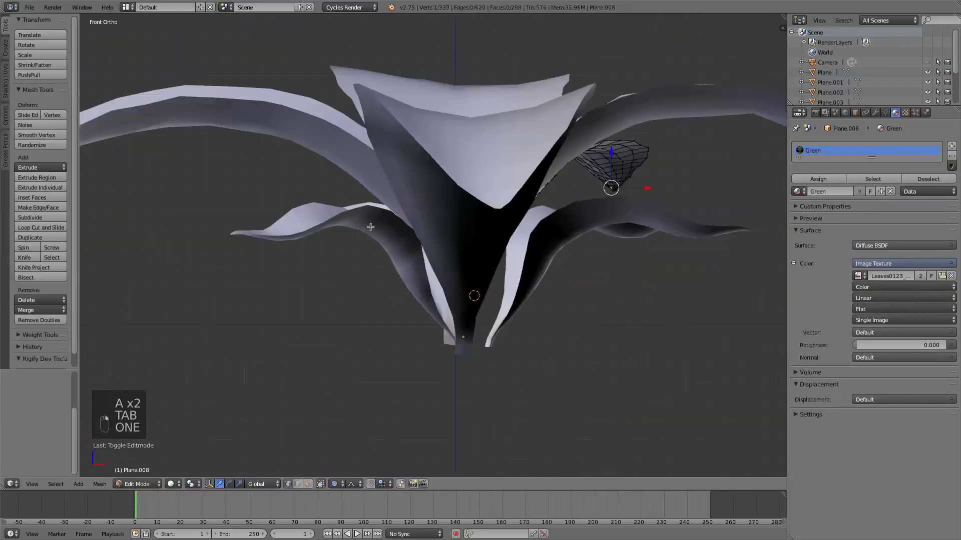
{"action": "key", "text": "r"}
{"action": "key", "text": "Tab"}
Duplicate the newest small leaf in top view and rotate the copy to another side of the plant
{"action": "middle_click_drag", "start_coordinate": [370, 226], "coordinate": [380, 262]}
{"action": "key", "text": "a"}
{"action": "key", "text": "7"}
{"action": "key", "text": "shift+d"}
{"action": "key", "text": "r"}
{"action": "left_click", "coordinate": [350, 411]}
Reshape a small leaf between the large ones by moving its vertices in Edit Mode, and return to Object Mode
{"action": "right_click", "coordinate": [440, 357]}
{"action": "key", "text": "Tab"}
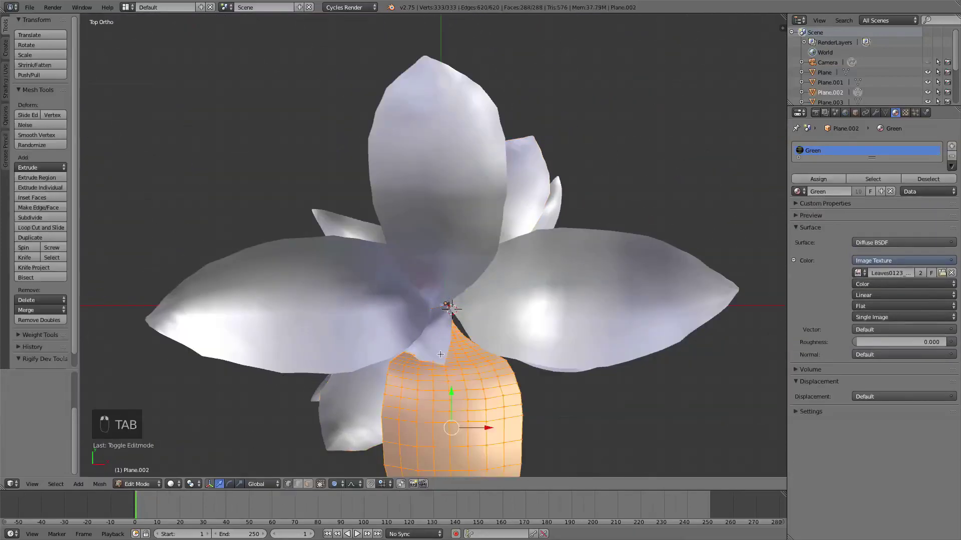
{"action": "key", "text": "Tab"}
{"action": "right_click", "coordinate": [352, 405]}
{"action": "middle_click_drag", "start_coordinate": [353, 406], "coordinate": [370, 195]}
{"action": "scroll", "coordinate": [371, 195], "scroll_direction": "up", "scroll_amount": 3}
{"action": "key", "text": "Tab"}
{"action": "key", "text": "z"}
{"action": "key", "text": "z"}
{"action": "right_click", "coordinate": [382, 276]}
{"action": "mouse_move", "coordinate": [382, 277]}
{"action": "middle_mouse_down"}
{"action": "mouse_move", "coordinate": [450, 235]}
{"action": "mouse_move", "coordinate": [533, 236]}
{"action": "mouse_move", "coordinate": [531, 320]}
{"action": "mouse_move", "coordinate": [382, 272]}
{"action": "middle_mouse_up"}
{"action": "key", "text": "Tab"}
{"action": "right_click", "coordinate": [380, 250]}
{"action": "key", "text": "Tab"}
{"action": "key", "text": "g"}
{"action": "key", "text": "a"}
{"action": "key", "text": "Tab"}
{"action": "key", "text": "a"}
Rotate the small leaf on the opposite side, move its mesh in Edit Mode, and clear the selection
{"action": "right_click", "coordinate": [573, 236]}
{"action": "key", "text": "r"}
{"action": "key", "text": "Tab"}
{"action": "key", "text": "g"}
{"action": "key", "text": "Tab"}
{"action": "key", "text": "a"}
{"action": "key", "text": "a"}
Rotate another small leaf around the plant's centre in top view and deselect it
{"action": "right_click", "coordinate": [375, 265]}
{"action": "key", "text": "7"}
{"action": "key", "text": "r"}
{"action": "key", "text": "z"}
{"action": "key", "text": "a"}
Duplicate the large upper leaf in top view and scale the copy down
{"action": "middle_click_drag", "start_coordinate": [580, 339], "coordinate": [388, 258]}
{"action": "key", "text": "7"}
{"action": "key", "text": "shift+d"}
{"action": "key", "text": "s"}
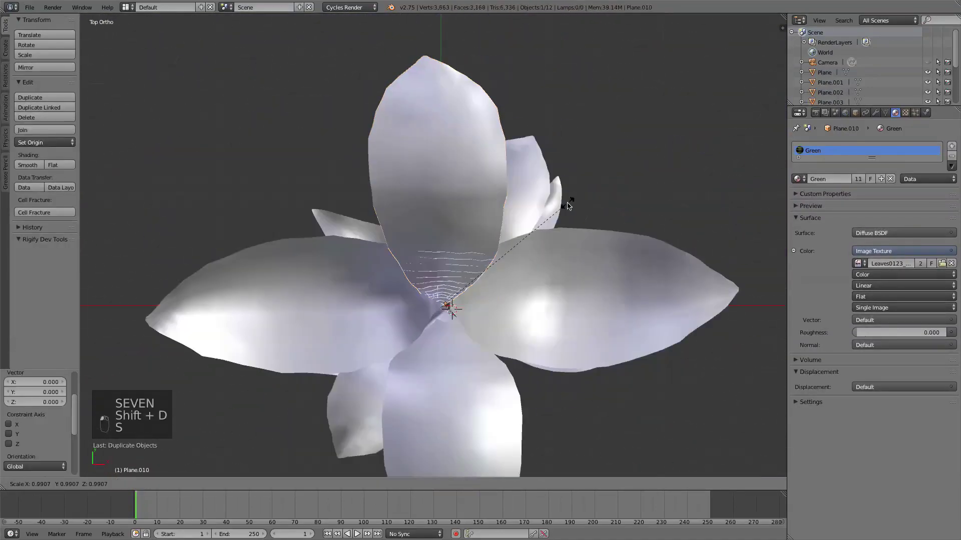
{"action": "key", "text": "s"}
{"action": "key", "text": "z"}
Reshape the scaled leaf copy by moving its geometry in Edit Mode, and return to Object Mode with nothing selected
{"action": "middle_click_drag", "start_coordinate": [460, 206], "coordinate": [381, 174]}
{"action": "key", "text": "Tab"}
{"action": "key", "text": "1"}
{"action": "key", "text": "g"}
{"action": "left_click", "coordinate": [407, 217]}
{"action": "key", "text": "Tab"}
{"action": "middle_click_drag", "start_coordinate": [407, 217], "coordinate": [490, 280]}
{"action": "key", "text": "Tab"}
{"action": "key", "text": "a"}
{"action": "key", "text": "a"}
{"action": "key", "text": "a"}
{"action": "key", "text": "g"}
{"action": "key", "text": "Tab"}
{"action": "key", "text": "a"}
{"action": "key", "text": "a"}
Duplicate the leaf in top view, rotate the copy between two large leaves, and move its mesh in Edit Mode
{"action": "key", "text": "7"}
{"action": "key", "text": "shift+d"}
{"action": "key", "text": "r"}
{"action": "left_click", "coordinate": [628, 261]}
{"action": "scroll", "coordinate": [630, 258], "scroll_direction": "up", "scroll_amount": 4}
{"action": "key", "text": "Tab"}
{"action": "key", "text": "a"}
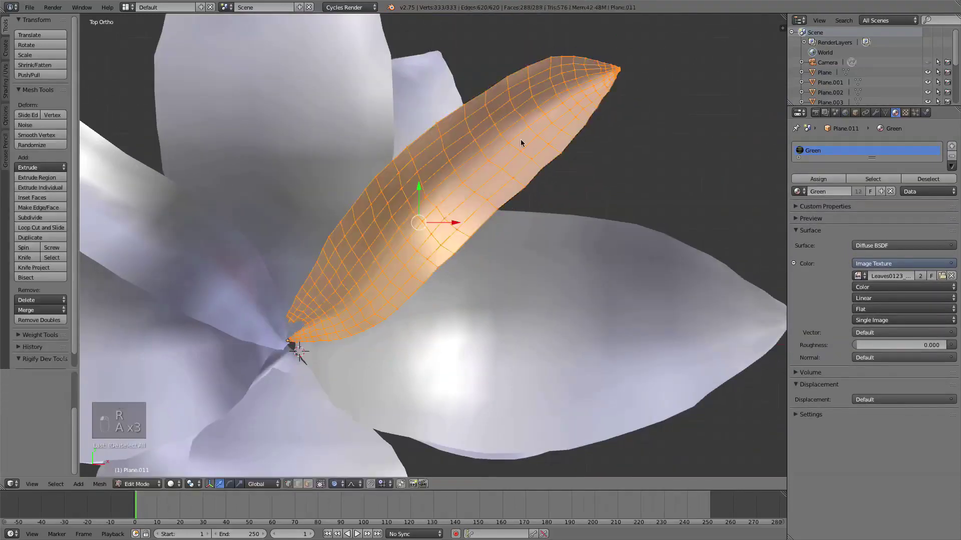
{"action": "key", "text": "g"}
{"action": "key", "text": "Tab"}
Duplicate another leaf in top view and scale the copy
{"action": "middle_click_drag", "start_coordinate": [520, 144], "coordinate": [570, 293]}
{"action": "right_click", "coordinate": [570, 292]}
{"action": "key", "text": "7"}
{"action": "key", "text": "shift+d"}
{"action": "key", "text": "s"}
{"action": "left_click", "coordinate": [399, 345]}
Reposition the new leaf's geometry in Edit Mode by moving an edge loop and adjusting its base near the plant's centre
{"action": "middle_click_drag", "start_coordinate": [399, 345], "coordinate": [336, 444]}
{"action": "key", "text": "Tab"}
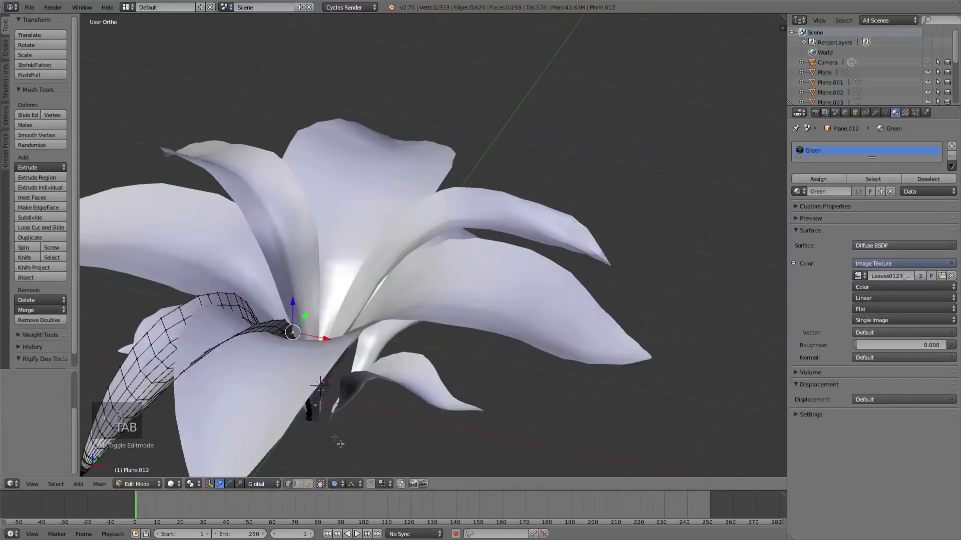
{"action": "right_click", "coordinate": [206, 320], "text": "alt"}
{"action": "key", "text": "g"}
{"action": "key", "text": "Tab"}
{"action": "key", "text": "Tab"}
{"action": "middle_click_drag", "start_coordinate": [211, 310], "coordinate": [315, 355]}
{"action": "key", "text": "Tab"}
{"action": "key", "text": "g"}
{"action": "key", "text": "a"}
{"action": "key", "text": "a"}
{"action": "scroll", "coordinate": [406, 250], "scroll_direction": "up", "scroll_amount": 5}
{"action": "key", "text": "Tab"}
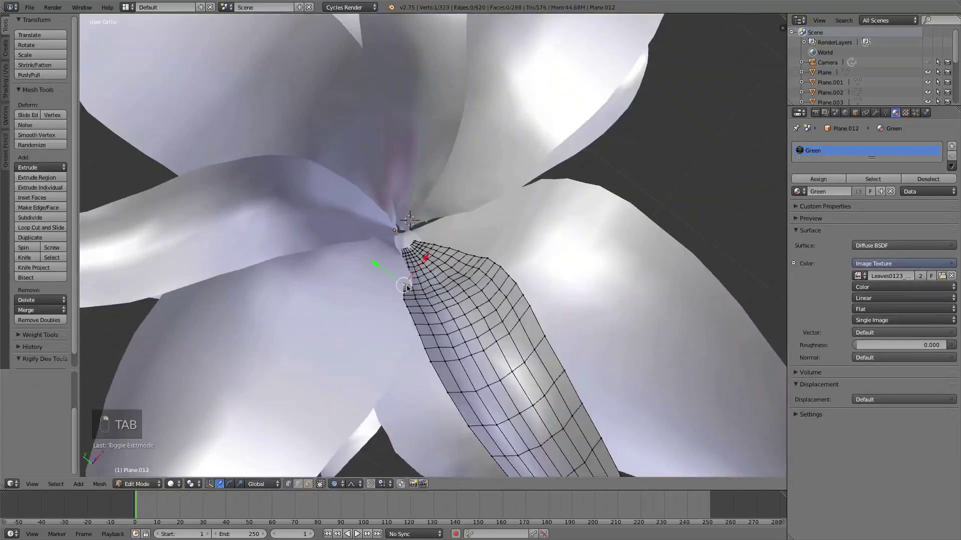
Return to Object Mode and examine the plant in rendered shading, ending in solid display
{"action": "key", "text": "Tab"}
{"action": "key", "text": "a"}
{"action": "key", "text": "a"}
{"action": "middle_click_drag", "start_coordinate": [426, 350], "coordinate": [450, 260]}
{"action": "key", "text": "shift+z"}
{"action": "middle_click_drag", "start_coordinate": [554, 291], "coordinate": [438, 321]}
{"action": "key", "text": "shift+z"}
{"action": "key", "text": "a"}
{"action": "key", "text": "a"}
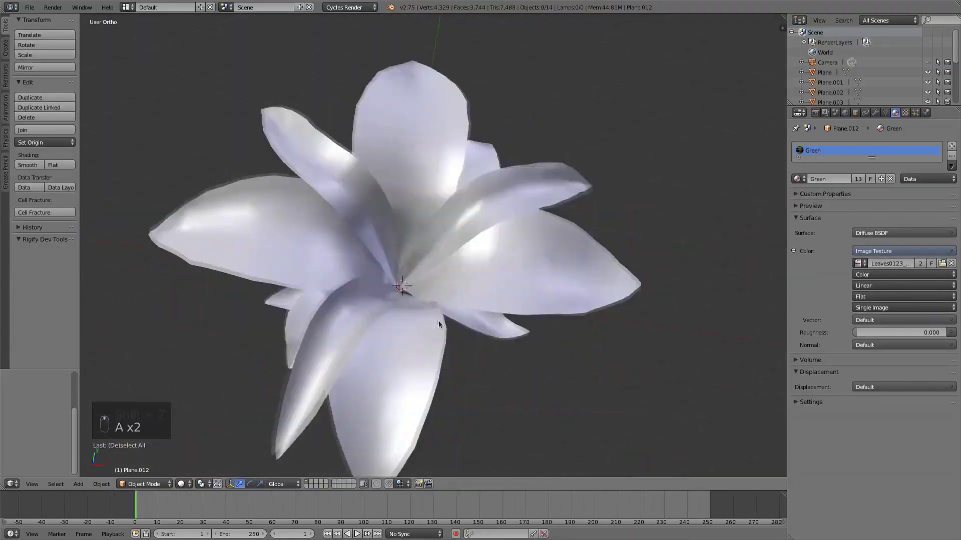
Adjust the newest leaf's mesh and move an edge loop on a small lower leaf in Edit Mode, ending in Object Mode
{"action": "key", "text": "Tab"}
{"action": "key", "text": "g"}
{"action": "key", "text": "Tab"}
{"action": "right_click", "coordinate": [350, 330]}
{"action": "key", "text": "Tab"}
{"action": "right_click", "coordinate": [357, 343], "text": "alt"}
{"action": "middle_click_drag", "start_coordinate": [358, 342], "coordinate": [350, 373]}
{"action": "key", "text": "g"}
{"action": "key", "text": "g"}
{"action": "key", "text": "Tab"}
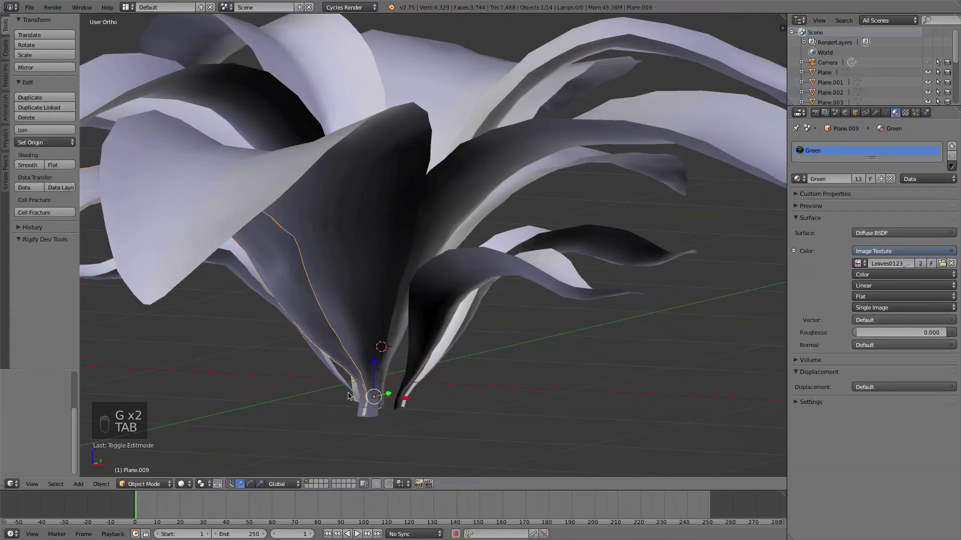
Move a small lower leaf's base closer to the plant's centre using wireframe display, and return to solid display
{"action": "key", "text": "w"}
{"action": "key", "text": "1"}
{"action": "key", "text": "a"}
{"action": "scroll", "coordinate": [400, 345], "scroll_direction": "up", "scroll_amount": 4}
{"action": "key", "text": "z"}
{"action": "right_click", "coordinate": [361, 372]}
{"action": "left_click", "coordinate": [394, 336]}
{"action": "right_click", "coordinate": [471, 383]}
{"action": "key", "text": "g"}
{"action": "left_click", "coordinate": [450, 379]}
{"action": "key", "text": "z"}
{"action": "middle_click_drag", "start_coordinate": [450, 310], "coordinate": [465, 230]}
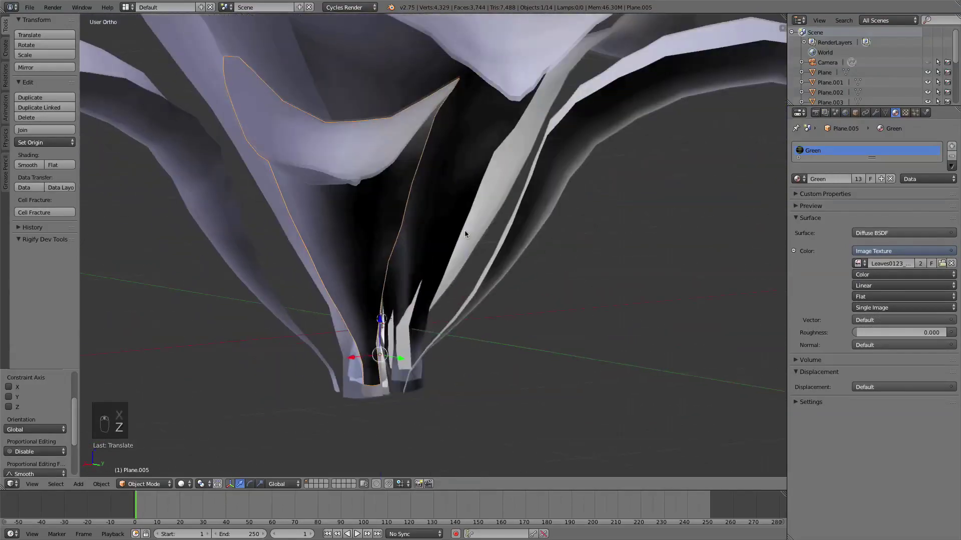
Examine the finished leaf arrangement in rendered and solid shading from several angles
{"action": "key", "text": "z"}
{"action": "key", "text": "z"}
{"action": "key", "text": "a"}
{"action": "key", "text": "1"}
{"action": "key", "text": "a"}
{"action": "key", "text": "a"}
{"action": "key", "text": "shift+z"}
{"action": "mouse_move", "coordinate": [178, 240]}
{"action": "middle_mouse_down"}
{"action": "mouse_move", "coordinate": [579, 209]}
{"action": "mouse_move", "coordinate": [518, 203]}
{"action": "mouse_move", "coordinate": [519, 228]}
{"action": "mouse_move", "coordinate": [538, 237]}
{"action": "mouse_move", "coordinate": [510, 235]}
{"action": "mouse_move", "coordinate": [483, 281]}
{"action": "middle_mouse_up"}
{"action": "key", "text": "shift+z"}
{"action": "middle_click_drag", "start_coordinate": [504, 245], "coordinate": [472, 276]}
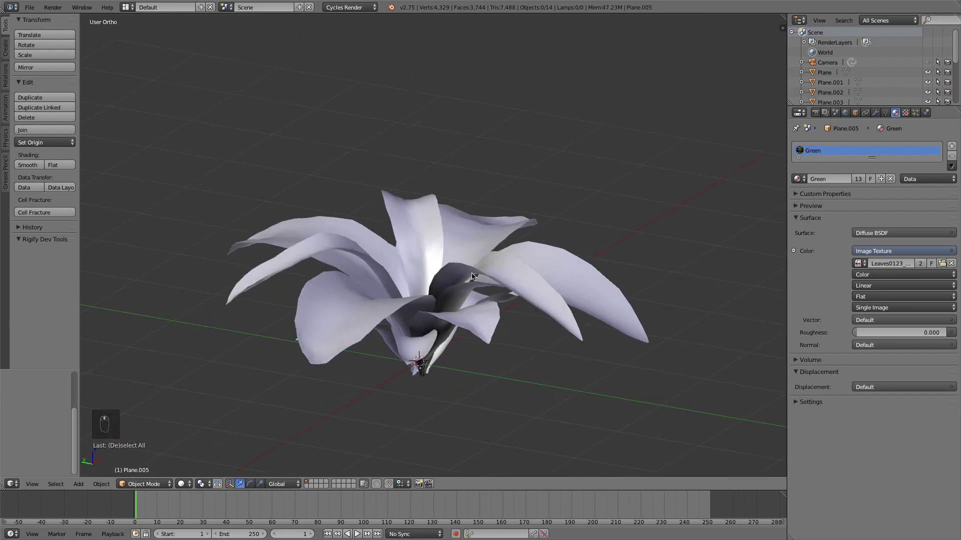
{"action": "middle_click_drag", "start_coordinate": [472, 225], "coordinate": [497, 202]}
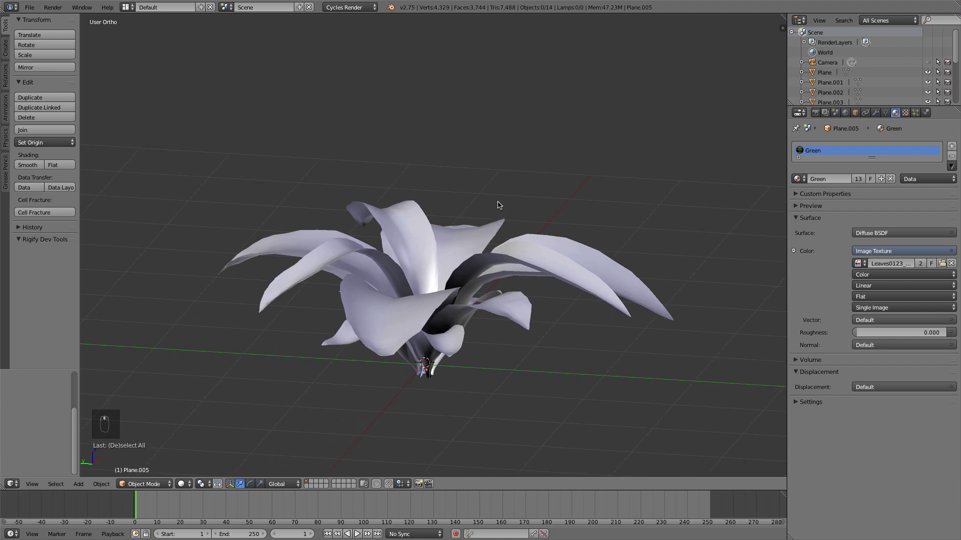
{"action": "key", "text": "KP_2"}
{"action": "key", "text": "KP_2"}
{"action": "key", "text": "KP_2"}
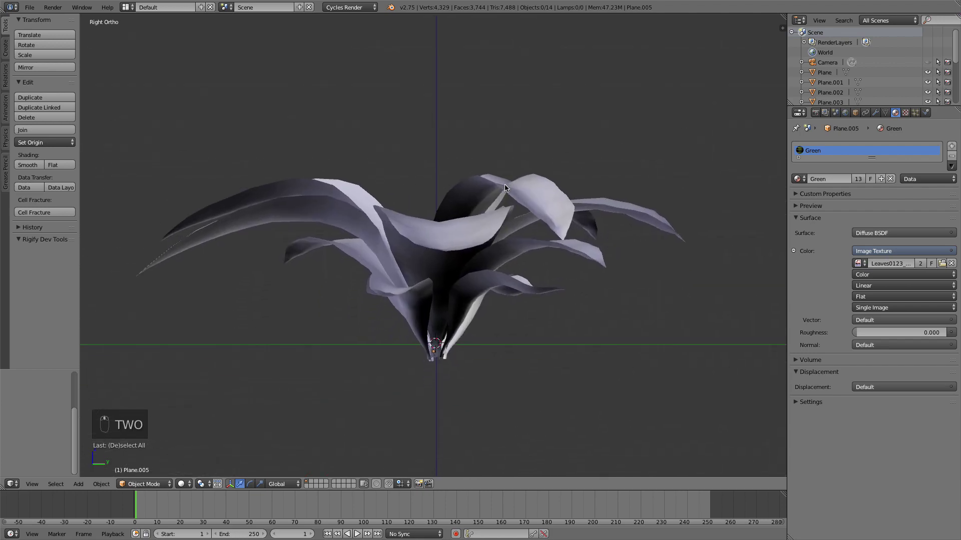
Box-select all the leaves in wireframe display and join them into a single object
{"action": "key", "text": "z"}
{"action": "scroll", "coordinate": [519, 200], "scroll_direction": "up", "scroll_amount": 1}
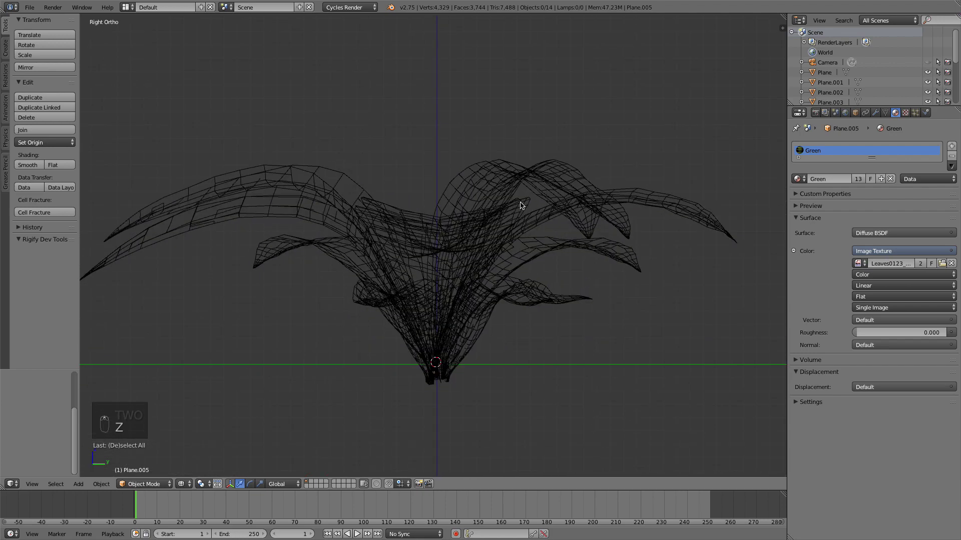
{"action": "left_click_drag", "start_coordinate": [248, 102], "coordinate": [642, 418]}
{"action": "scroll", "coordinate": [565, 344], "scroll_direction": "up", "scroll_amount": 2}
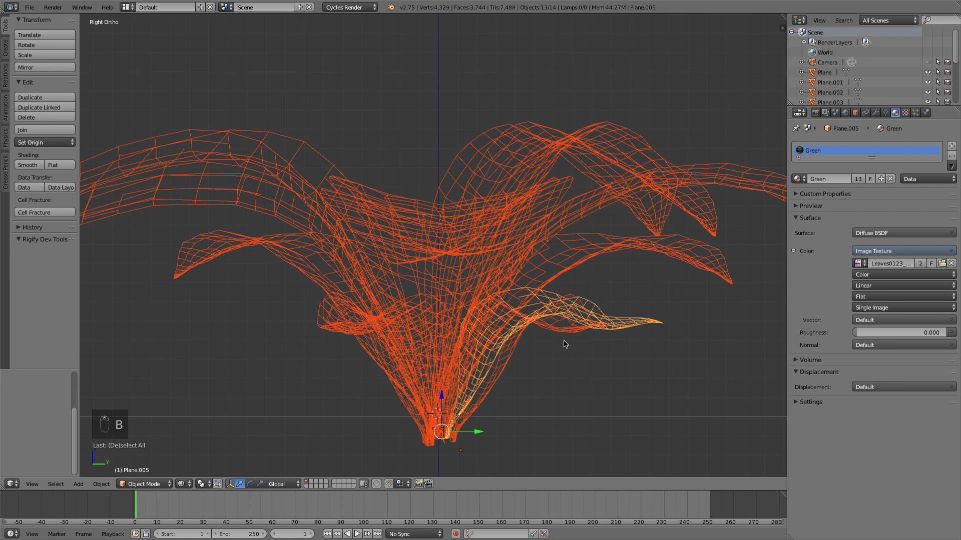
{"action": "key", "text": "ctrl+j"}
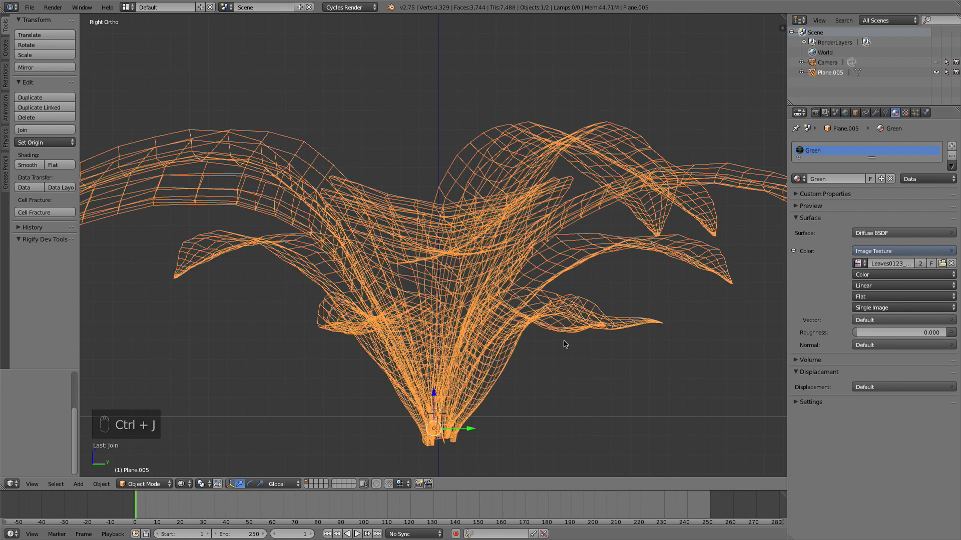
Select a vertex at the base of the joined plant in Edit Mode, snap the 3D cursor to it, and return to Object Mode
{"action": "key", "text": "z"}
{"action": "scroll", "coordinate": [564, 345], "scroll_direction": "up", "scroll_amount": 1}
{"action": "middle_click_drag", "start_coordinate": [566, 347], "coordinate": [540, 216], "text": "shift"}
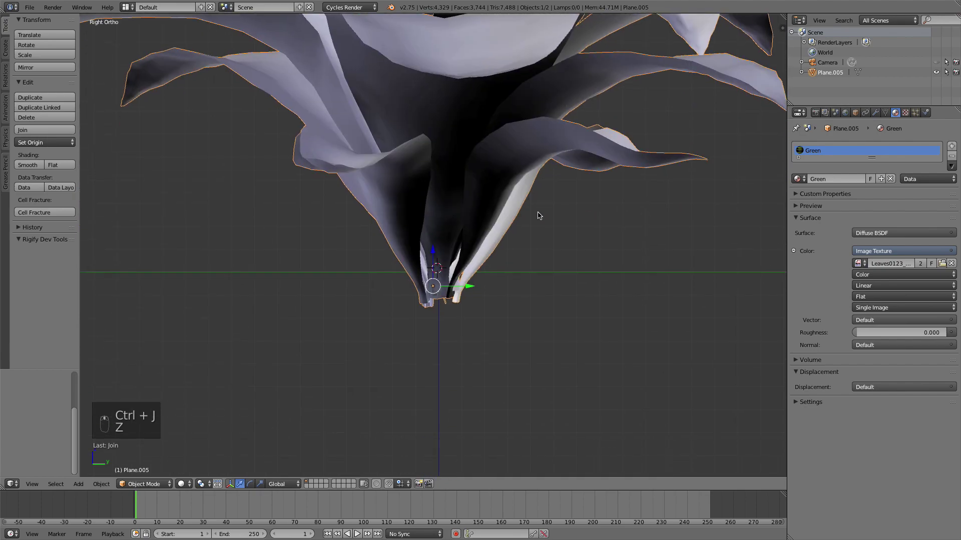
{"action": "scroll", "coordinate": [509, 300], "scroll_direction": "up", "scroll_amount": 2}
{"action": "key", "text": "Tab"}
{"action": "scroll", "coordinate": [505, 316], "scroll_direction": "up", "scroll_amount": 3}
{"action": "scroll", "coordinate": [505, 327], "scroll_direction": "down", "scroll_amount": 1}
{"action": "key", "text": "a"}
{"action": "key", "text": "a"}
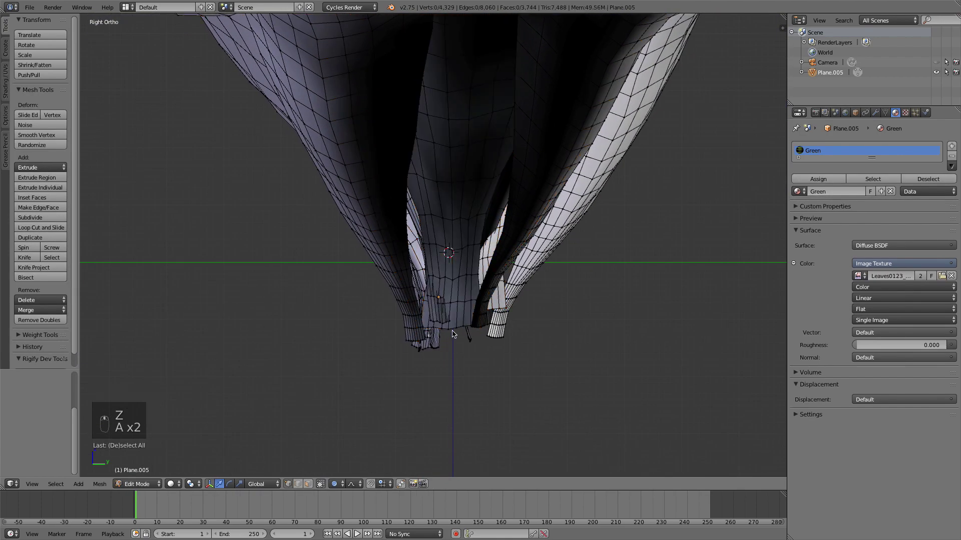
{"action": "middle_click_drag", "start_coordinate": [452, 330], "coordinate": [497, 284]}
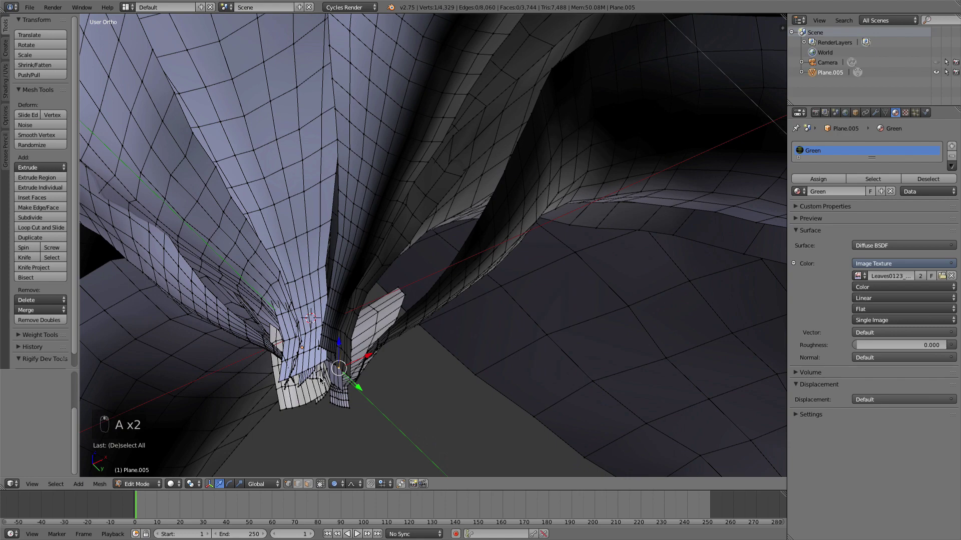
{"action": "key", "text": "1"}
{"action": "scroll", "coordinate": [407, 377], "scroll_direction": "down", "scroll_amount": 3}
{"action": "key", "text": "shift+s"}
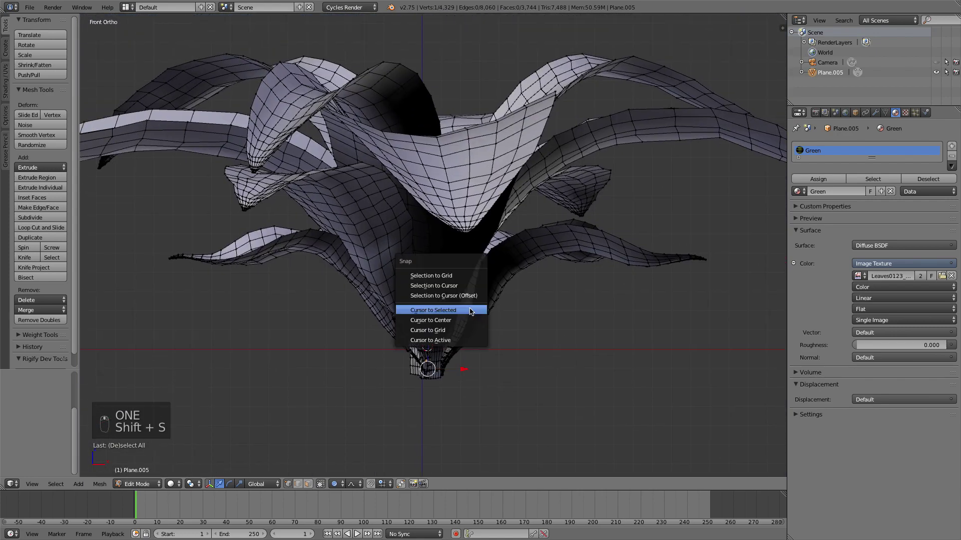
{"action": "left_click", "coordinate": [469, 311]}
{"action": "key", "text": "Tab"}
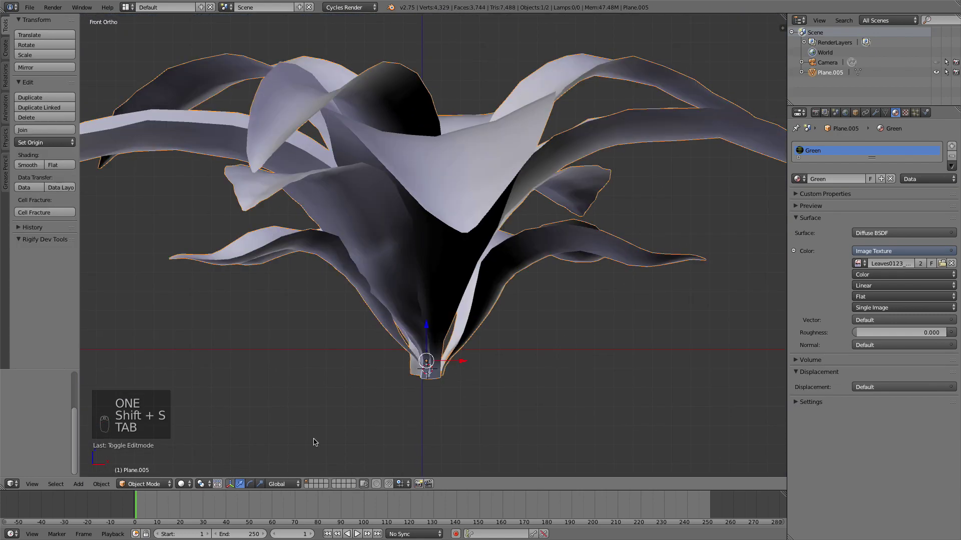
Set the joined plant's origin to the 3D cursor at its base
{"action": "left_click", "coordinate": [98, 485]}
{"action": "left_click", "coordinate": [133, 443]}
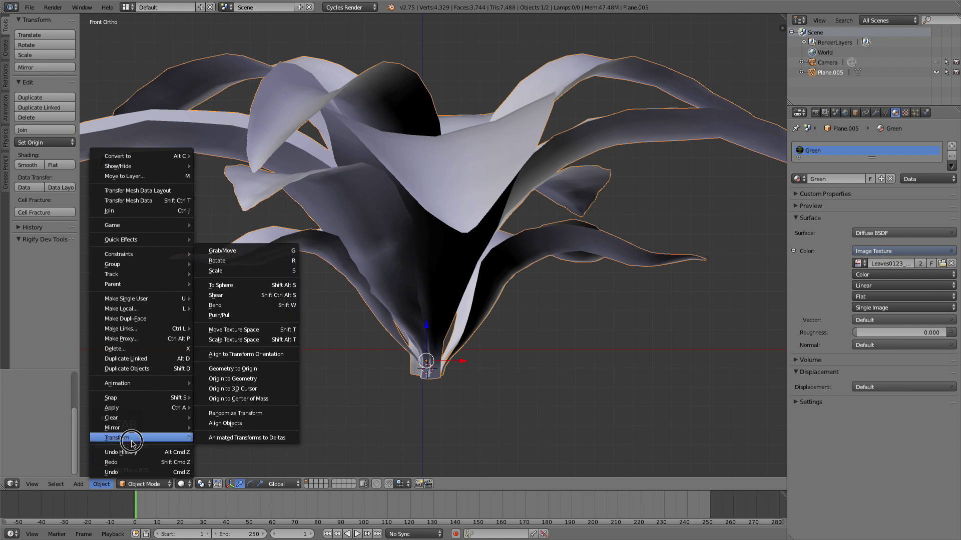
{"action": "left_click", "coordinate": [248, 391]}
Scale the whole plant down about its base origin in front view
{"action": "middle_click_drag", "start_coordinate": [485, 274], "coordinate": [530, 304]}
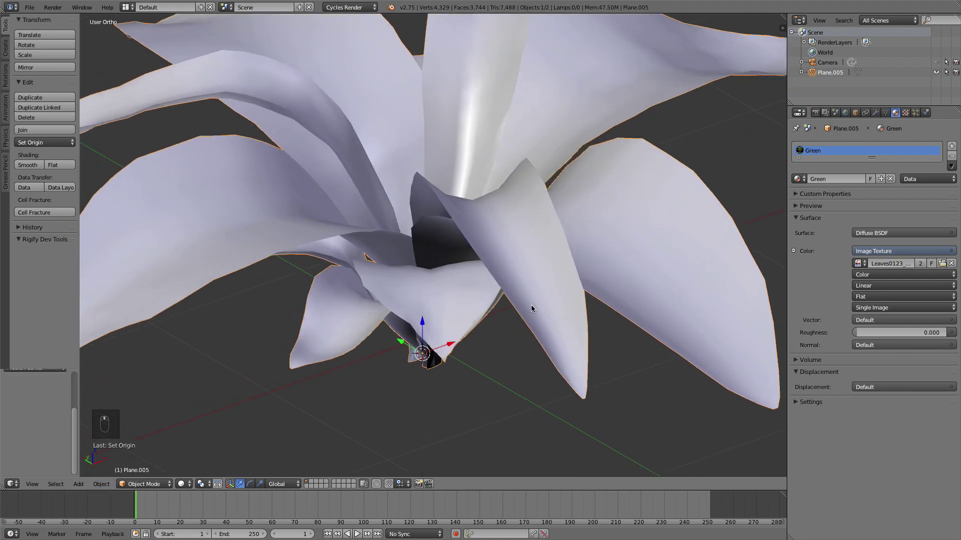
{"action": "key", "text": "KP_1"}
{"action": "key", "text": "s"}
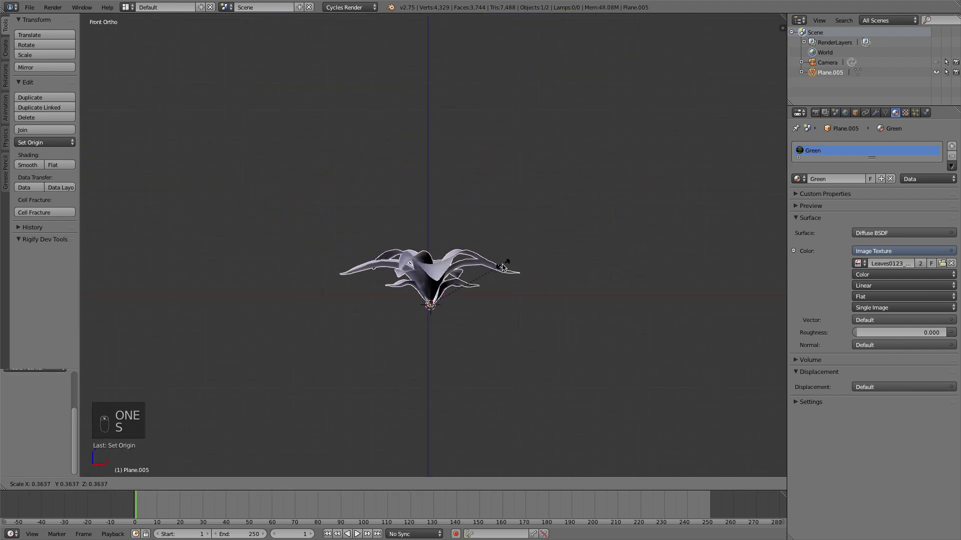
{"action": "left_click", "coordinate": [609, 240]}
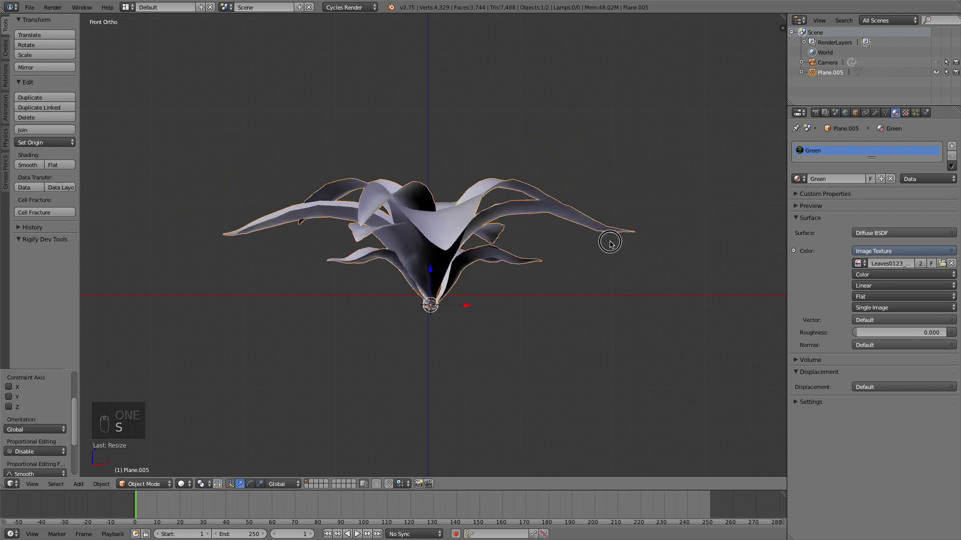
Rotate the plant about its vertical axis in top view, then deselect it in front view
{"action": "key", "text": "KP_7"}
{"action": "key", "text": "r"}
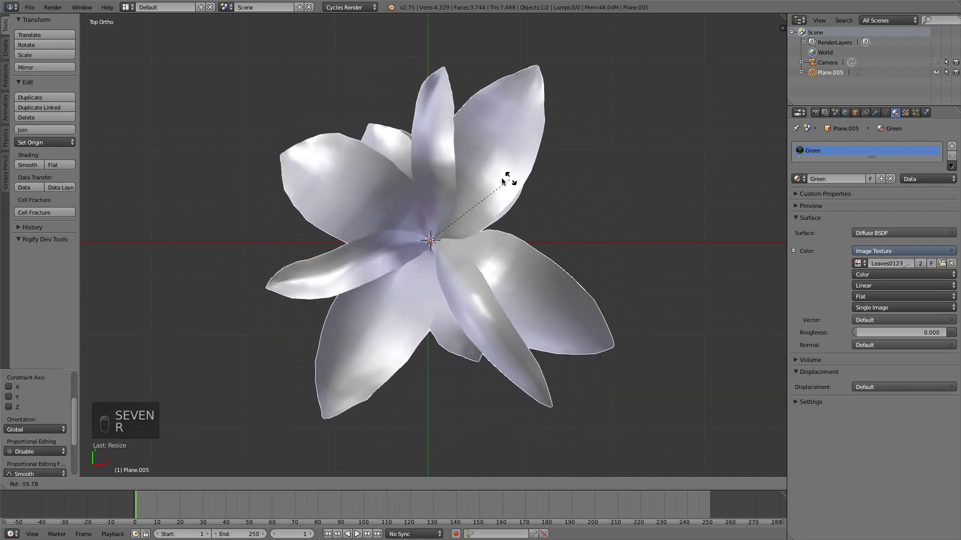
{"action": "left_click", "coordinate": [515, 337]}
{"action": "key", "text": "KP_1"}
{"action": "key", "text": "a"}
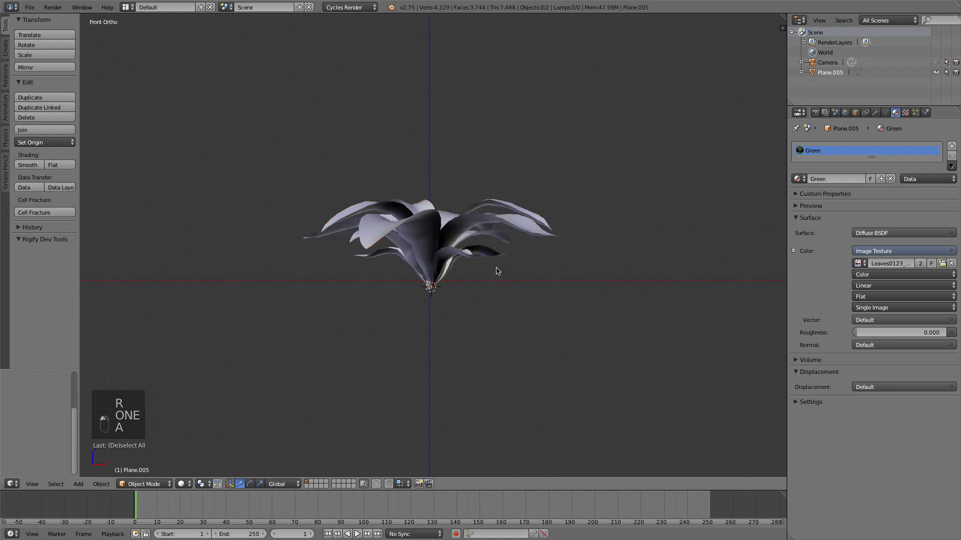
Unhide the hidden camera
{"action": "middle_click_drag", "start_coordinate": [498, 272], "coordinate": [418, 268]}
{"action": "scroll", "coordinate": [468, 285], "scroll_direction": "down", "scroll_amount": 4}
{"action": "key", "text": "h"}
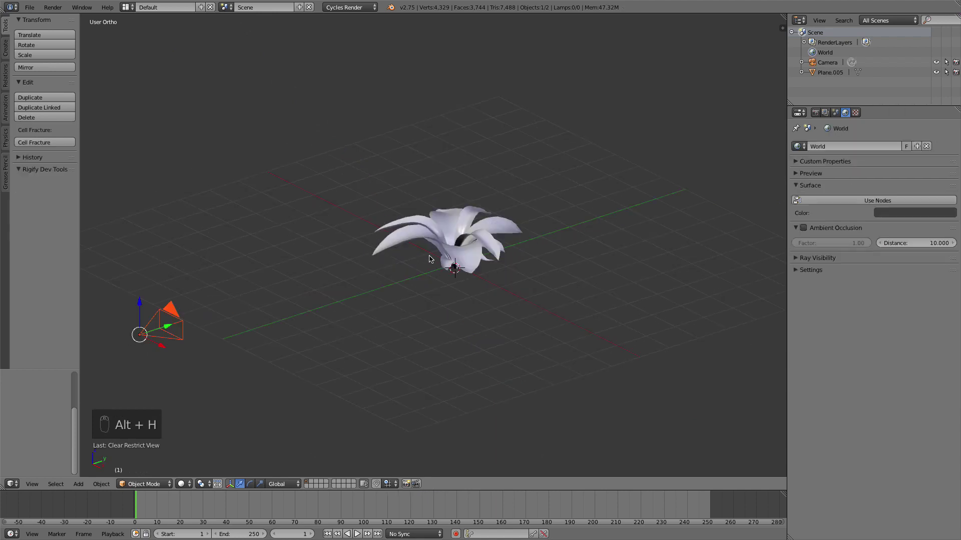
Add a Sun lamp at the 3D cursor, working in the right side view
{"action": "key", "text": "1"}
{"action": "key", "text": "2"}
{"action": "scroll", "coordinate": [423, 257], "scroll_direction": "down", "scroll_amount": 3}
{"action": "middle_click_drag", "start_coordinate": [340, 201], "coordinate": [395, 255], "text": "shift"}
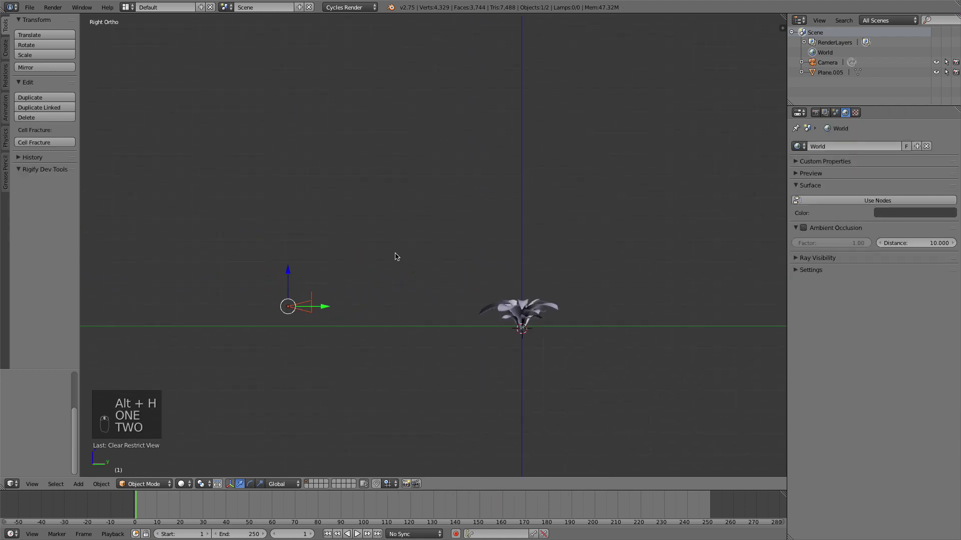
{"action": "key", "text": "shift+a"}
{"action": "mouse_move", "coordinate": [299, 166]}
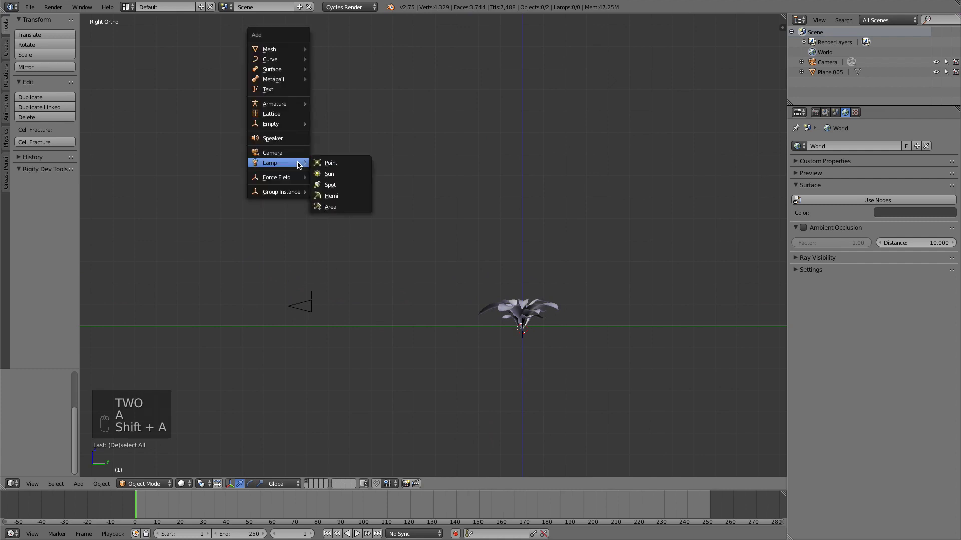
{"action": "left_click", "coordinate": [329, 174]}
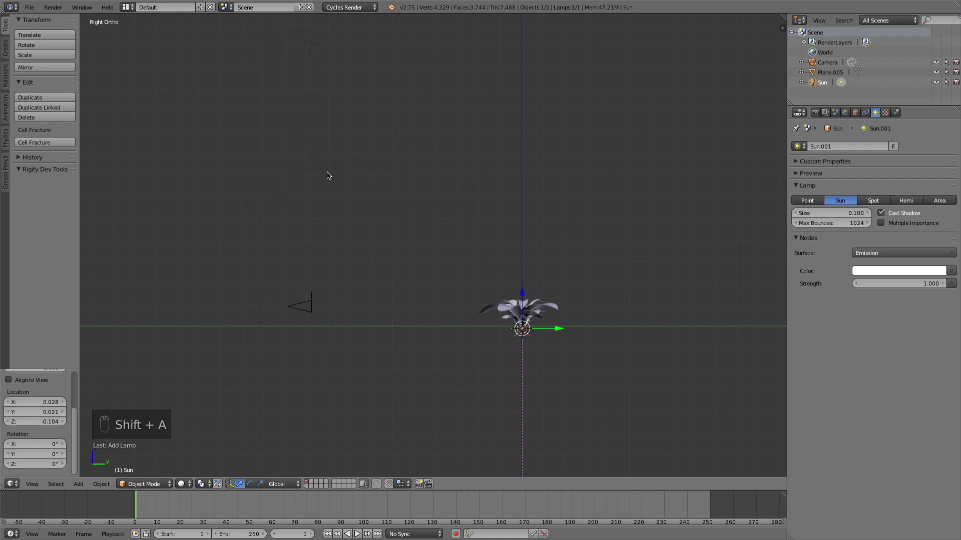
Tilt the Sun lamp and move it above and behind the camera, with its ray aimed at the plant
{"action": "key", "text": "r"}
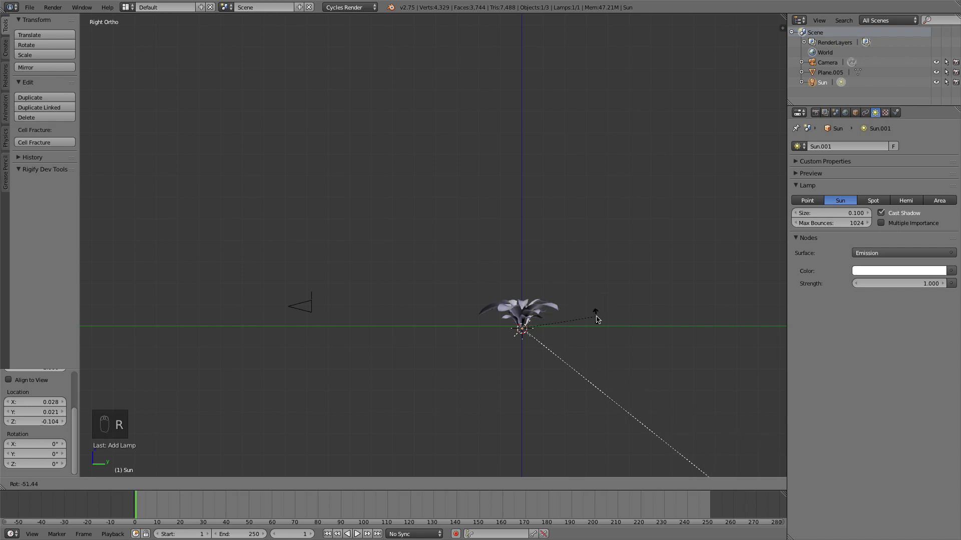
{"action": "left_click", "coordinate": [597, 319]}
{"action": "key", "text": "g"}
{"action": "left_click", "coordinate": [300, 183]}
{"action": "key", "text": "r"}
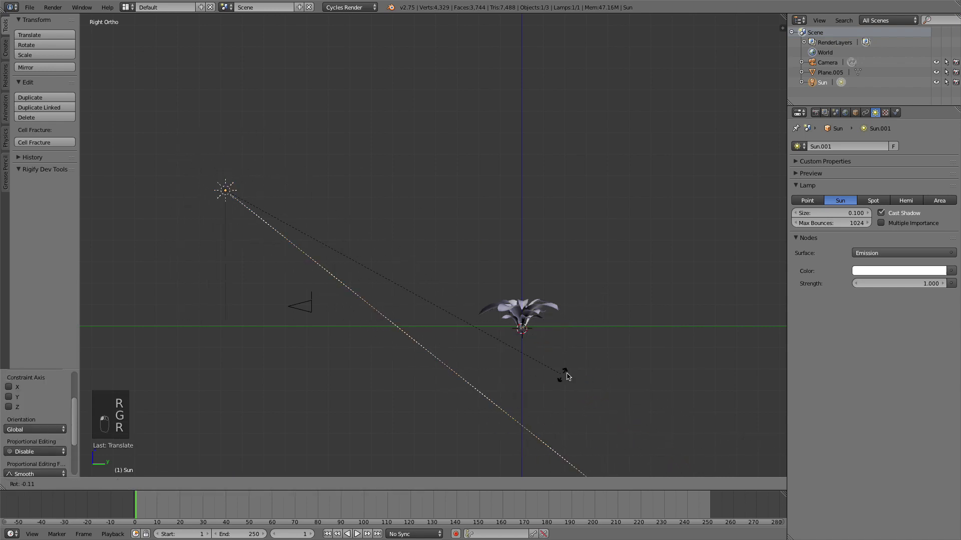
{"action": "left_click", "coordinate": [589, 274]}
Rotate the Sun lamp in top view and shift it to one side of the camera, keeping its ray aimed at the plant
{"action": "key", "text": "KP_7"}
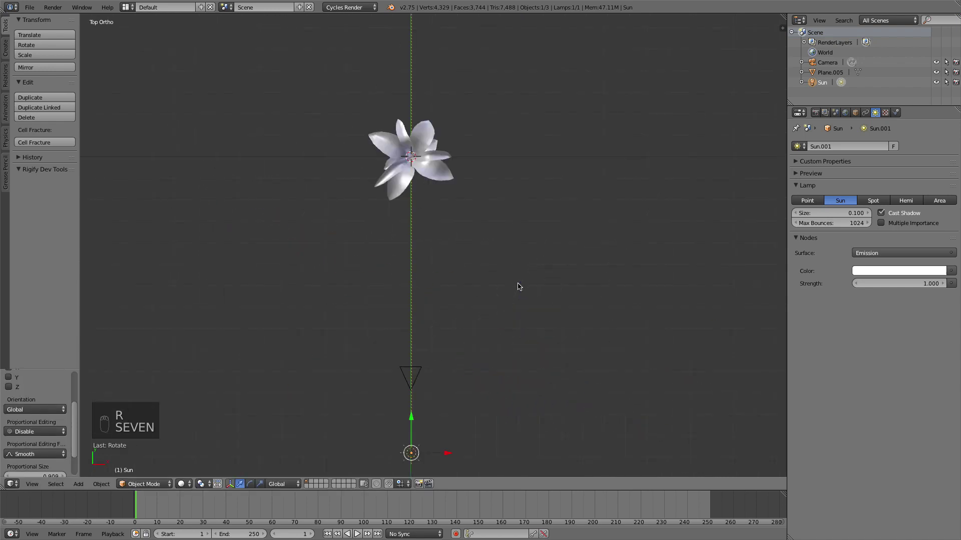
{"action": "key", "text": "r"}
{"action": "left_click", "coordinate": [588, 326]}
{"action": "key", "text": "g"}
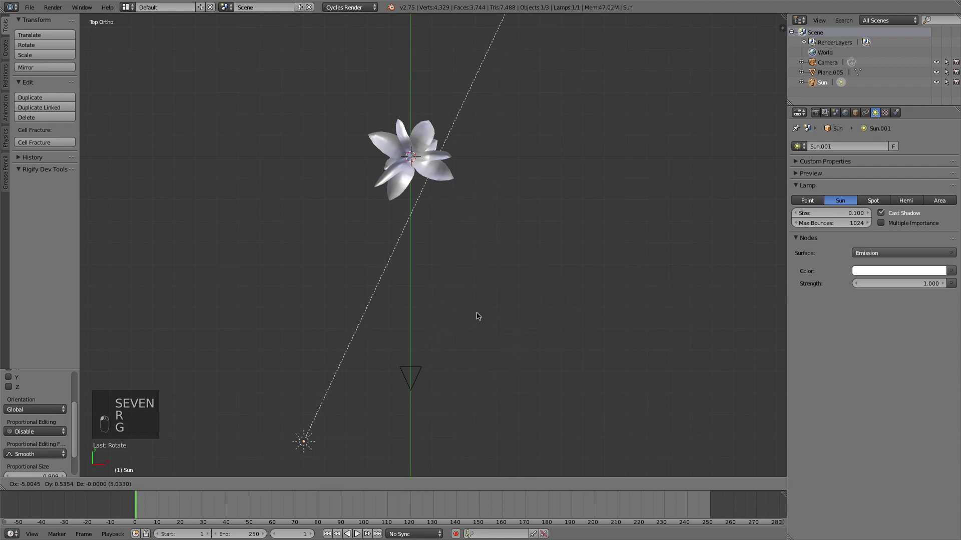
{"action": "left_click", "coordinate": [408, 323]}
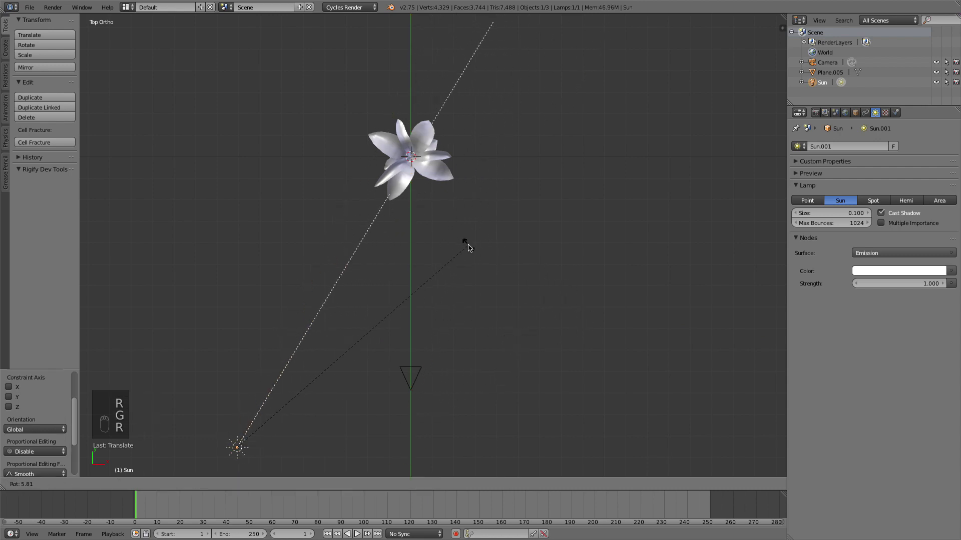
{"action": "middle_click_drag", "start_coordinate": [467, 247], "coordinate": [413, 183]}
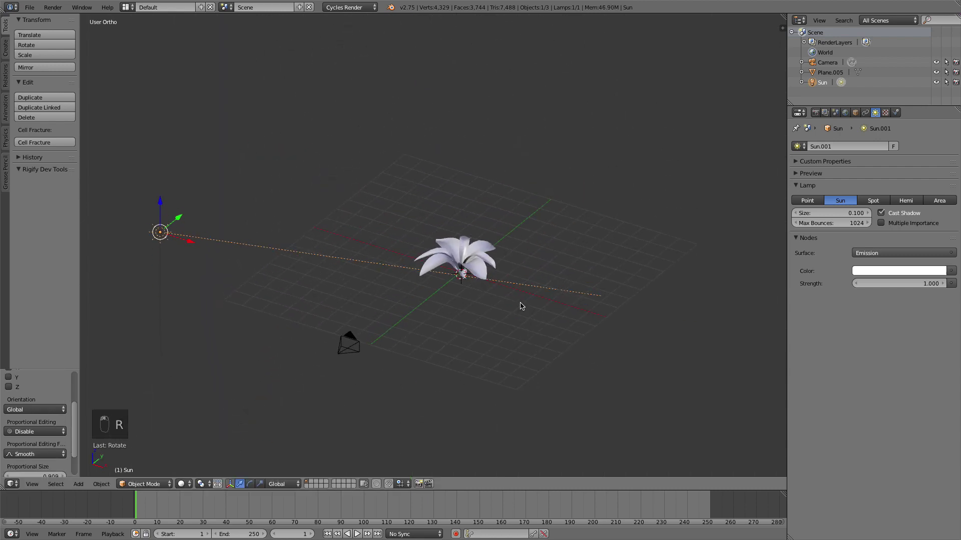
Fine-tune the Sun lamp's position and set its size to 0.6 and strength to 4
{"action": "key", "text": "g"}
{"action": "left_click", "coordinate": [525, 286]}
{"action": "scroll", "coordinate": [525, 286], "scroll_direction": "up", "scroll_amount": 1}
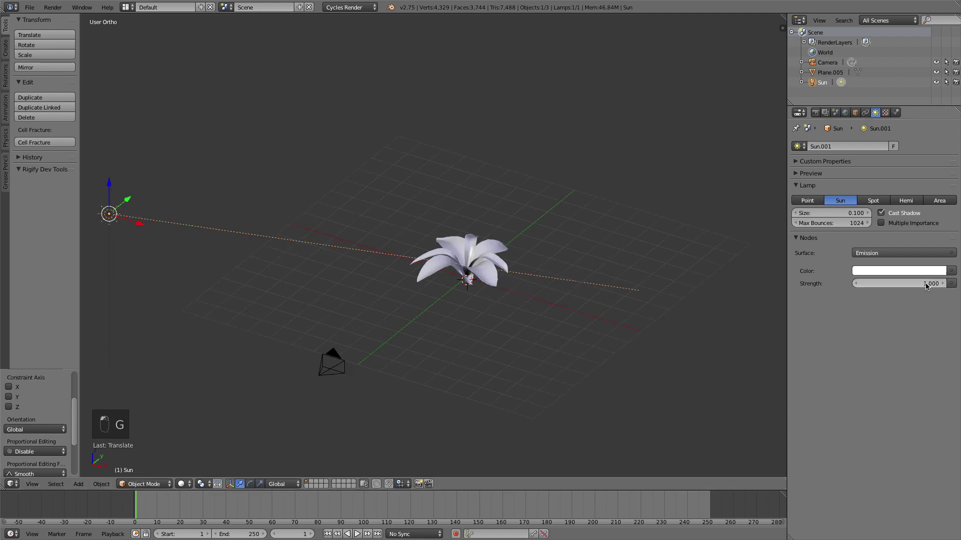
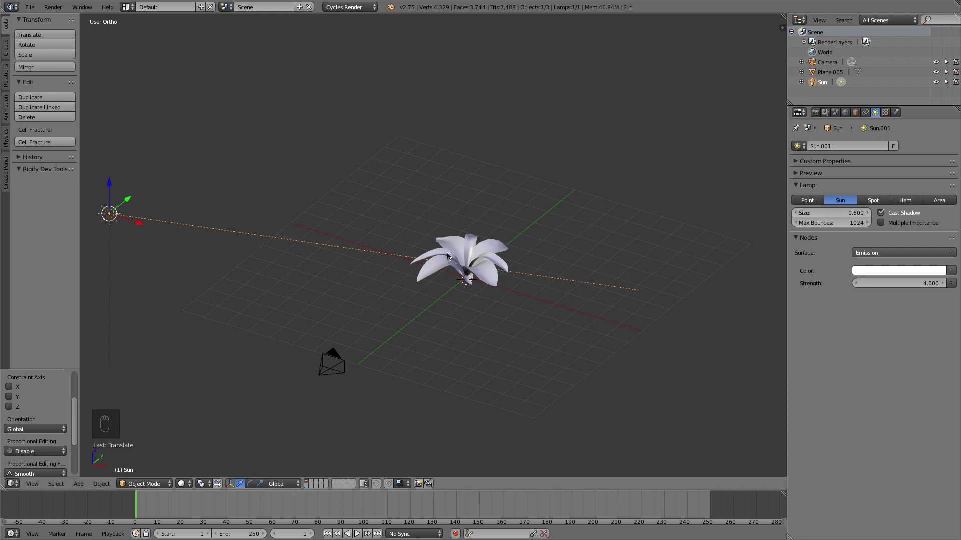
Duplicate the Sun lamp to the opposite side of the plant in top view and rotate it about 180° to face back
{"action": "key", "text": "KP_7"}
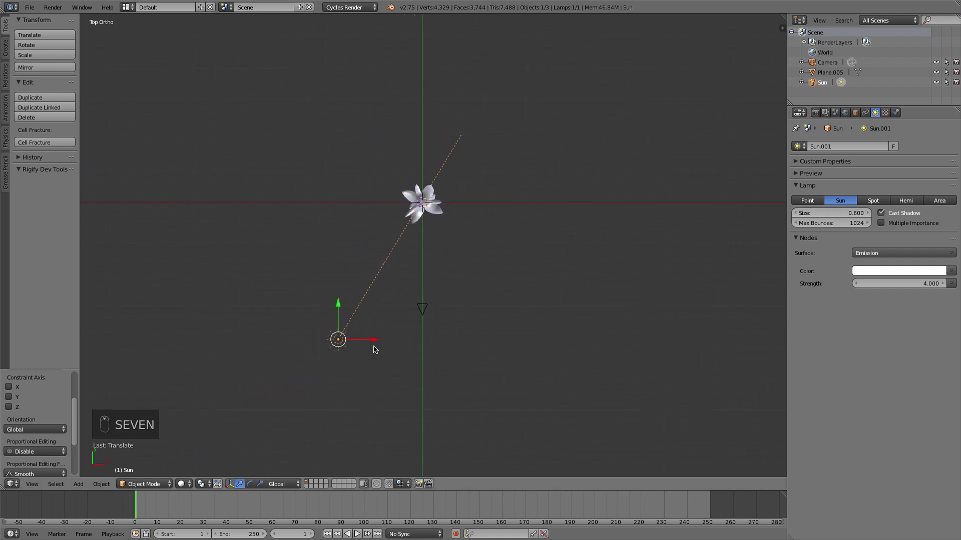
{"action": "key", "text": "shift+d"}
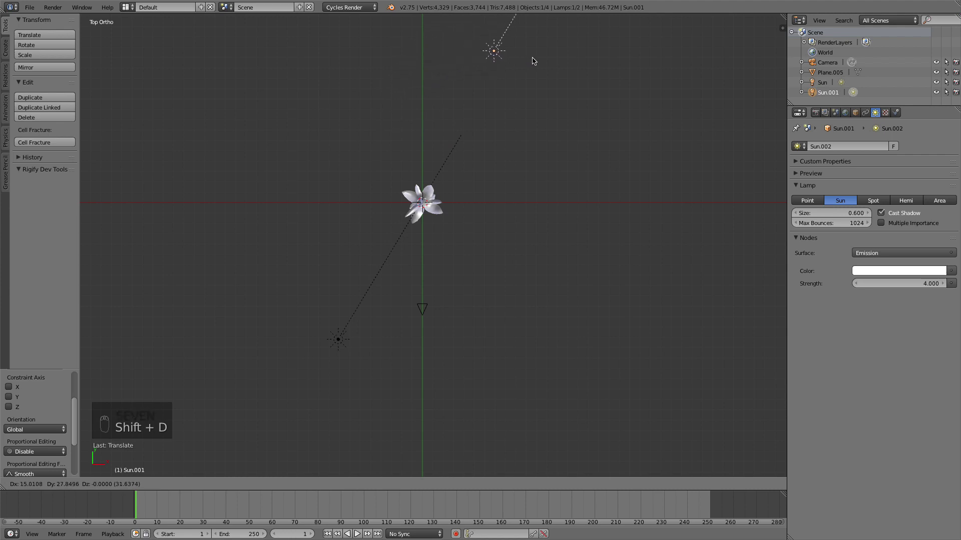
{"action": "left_click", "coordinate": [550, 59]}
{"action": "middle_click_drag", "start_coordinate": [547, 76], "coordinate": [462, 260], "text": "shift"}
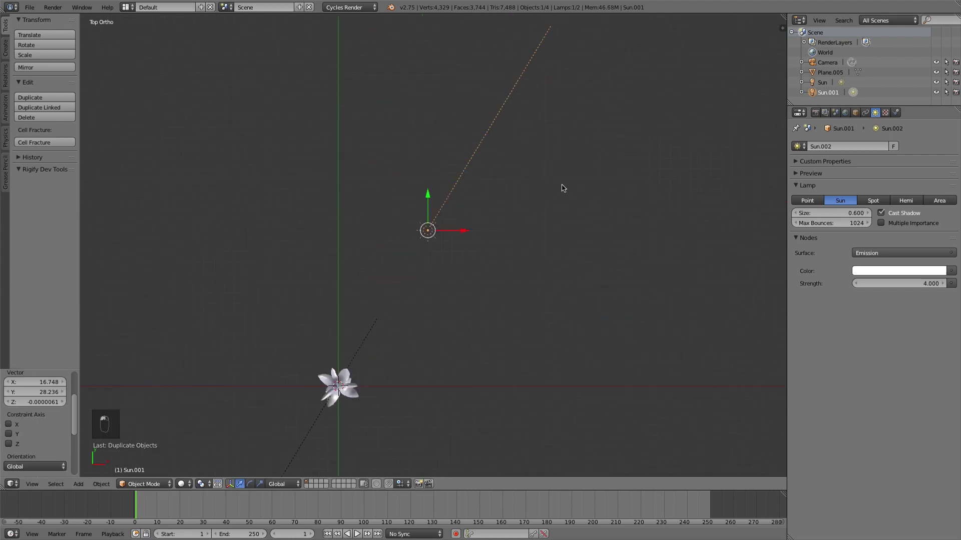
{"action": "key", "text": "r"}
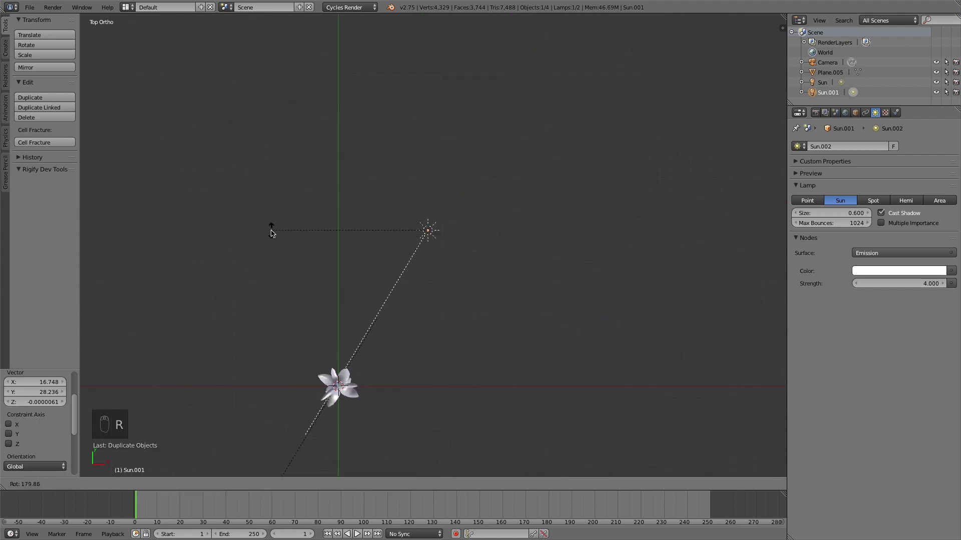
{"action": "left_click", "coordinate": [271, 233]}
Lower the duplicated Sun lamp in side view and rotate it so its ray points at the plant
{"action": "middle_click_drag", "start_coordinate": [270, 233], "coordinate": [281, 341]}
{"action": "key", "text": "2"}
{"action": "scroll", "coordinate": [457, 330], "scroll_direction": "up", "scroll_amount": 3}
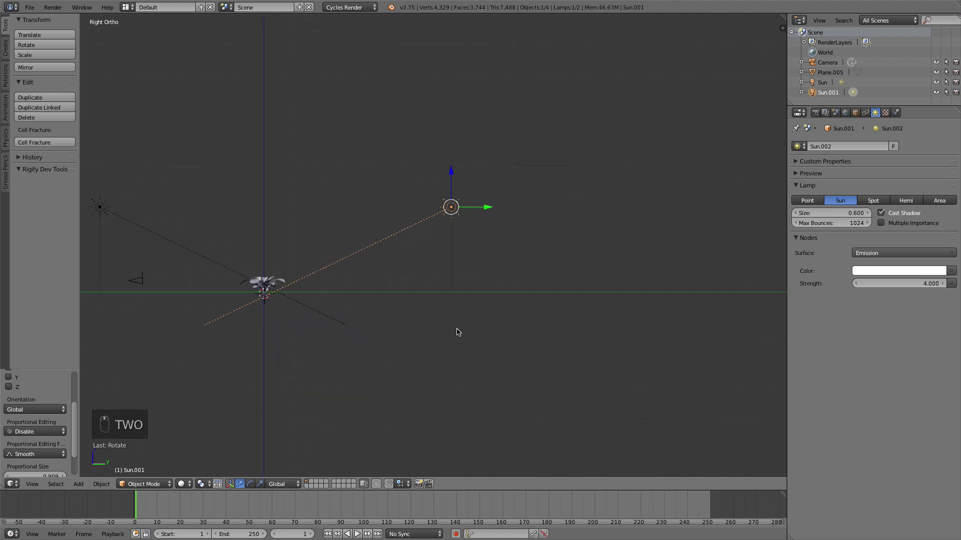
{"action": "left_click_drag", "start_coordinate": [458, 155], "coordinate": [457, 177]}
{"action": "left_click_drag", "start_coordinate": [452, 214], "coordinate": [452, 222]}
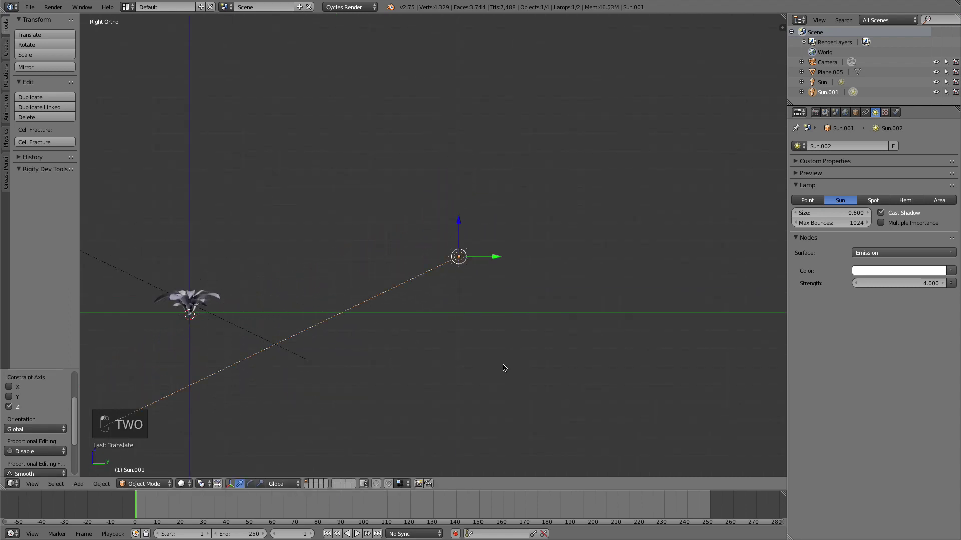
{"action": "key", "text": "r"}
{"action": "left_click", "coordinate": [450, 356]}
Set the duplicated Sun lamp's size to 0.06 and strength to 3
{"action": "middle_click_drag", "start_coordinate": [163, 261], "coordinate": [453, 257]}
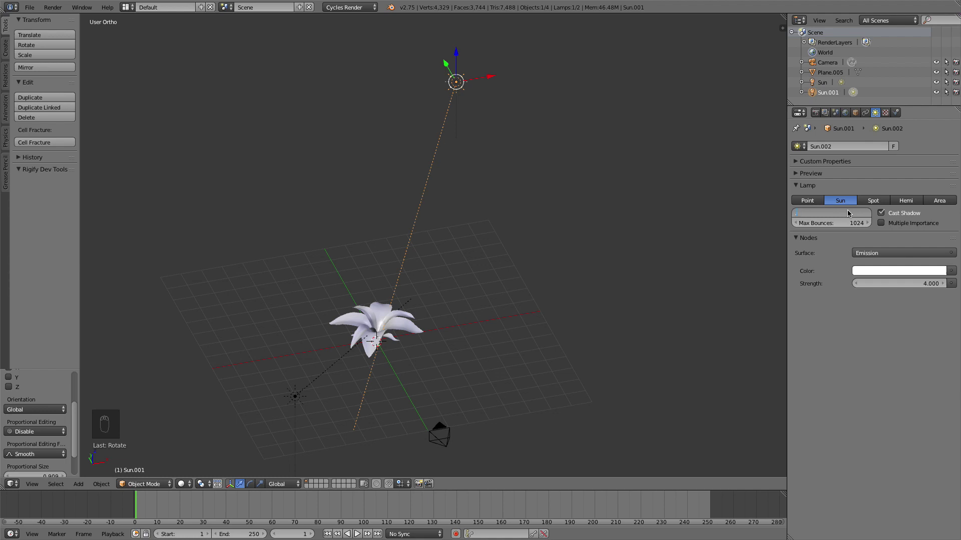
{"action": "type", "text": "0.06"}
{"action": "key", "text": "Return"}
{"action": "type", "text": "3"}
{"action": "key", "text": "Return"}
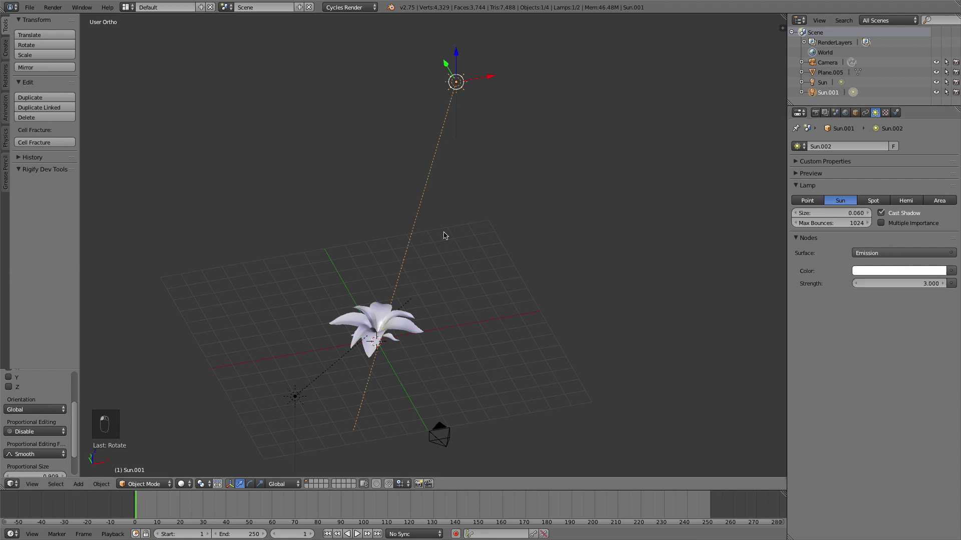
Display the plant in rendered viewport shading from an angled view to examine the lighting
{"action": "key", "text": "KP_0"}
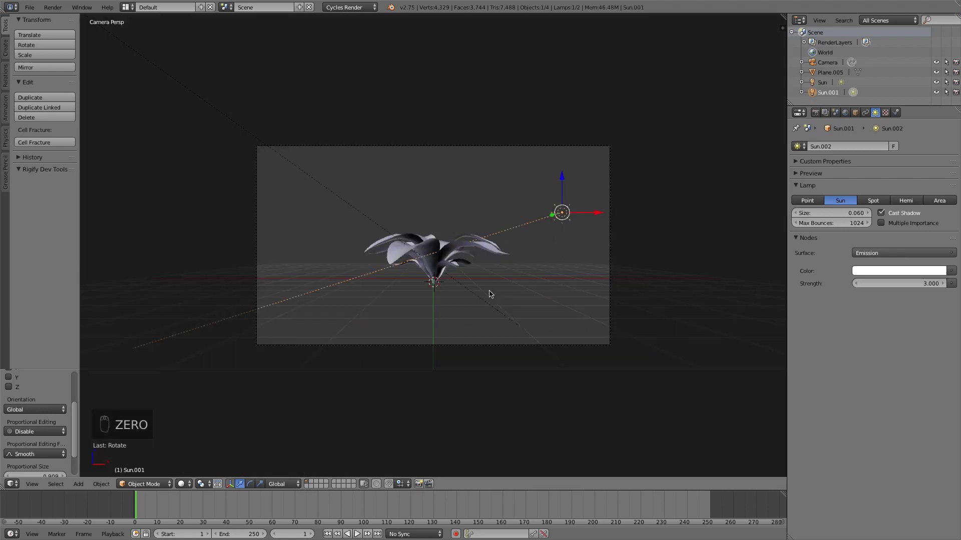
{"action": "key", "text": "KP_1"}
{"action": "middle_click_drag", "start_coordinate": [521, 255], "coordinate": [436, 245]}
{"action": "mouse_move", "coordinate": [533, 241]}
{"action": "middle_mouse_down"}
{"action": "mouse_move", "coordinate": [503, 242]}
{"action": "mouse_move", "coordinate": [512, 227]}
{"action": "middle_mouse_up"}
{"action": "key", "text": "shift+z"}
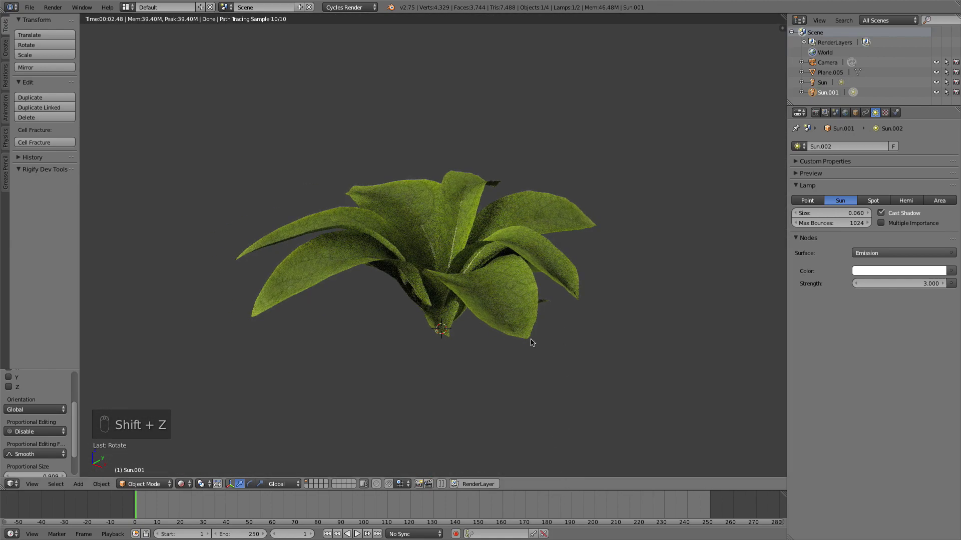
{"action": "middle_click_drag", "start_coordinate": [532, 343], "coordinate": [512, 397]}
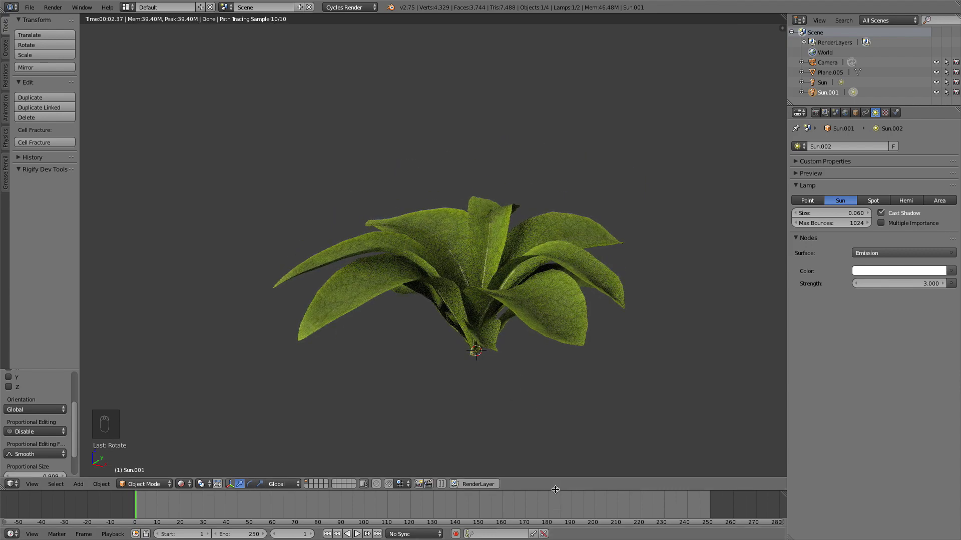
Select the plant and turn the enlarged timeline area into a Node Editor
{"action": "left_click_drag", "start_coordinate": [558, 494], "coordinate": [547, 332]}
{"action": "middle_click_drag", "start_coordinate": [574, 186], "coordinate": [521, 211], "text": "shift"}
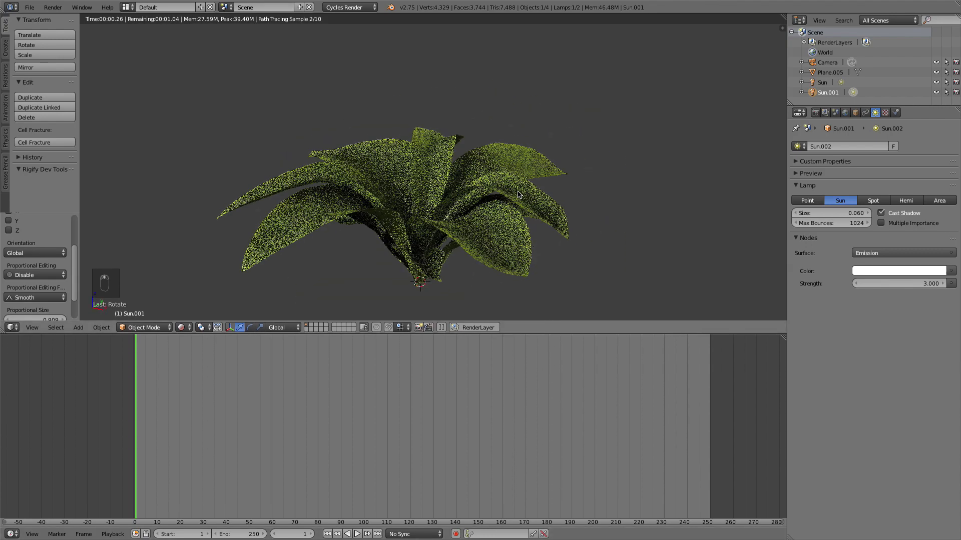
{"action": "right_click", "coordinate": [493, 241]}
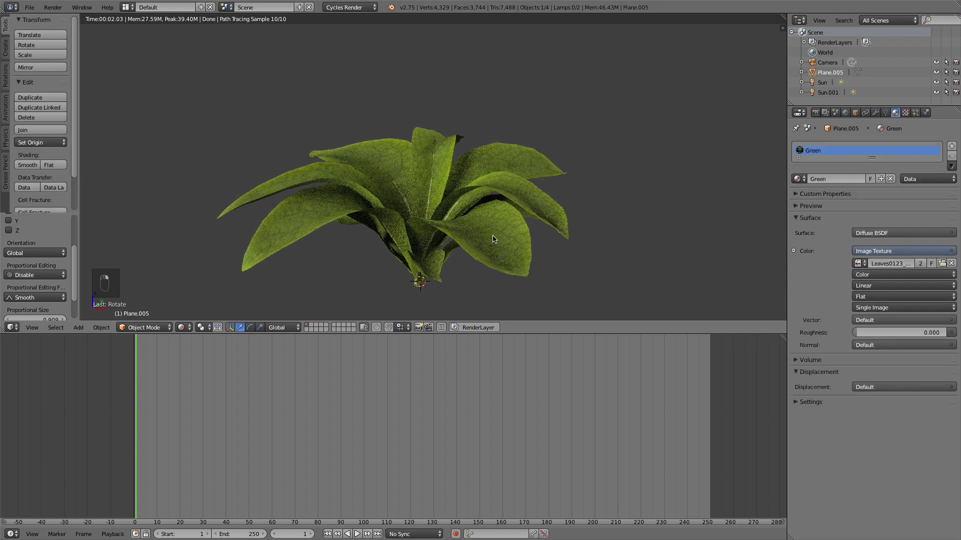
{"action": "left_click", "coordinate": [11, 534]}
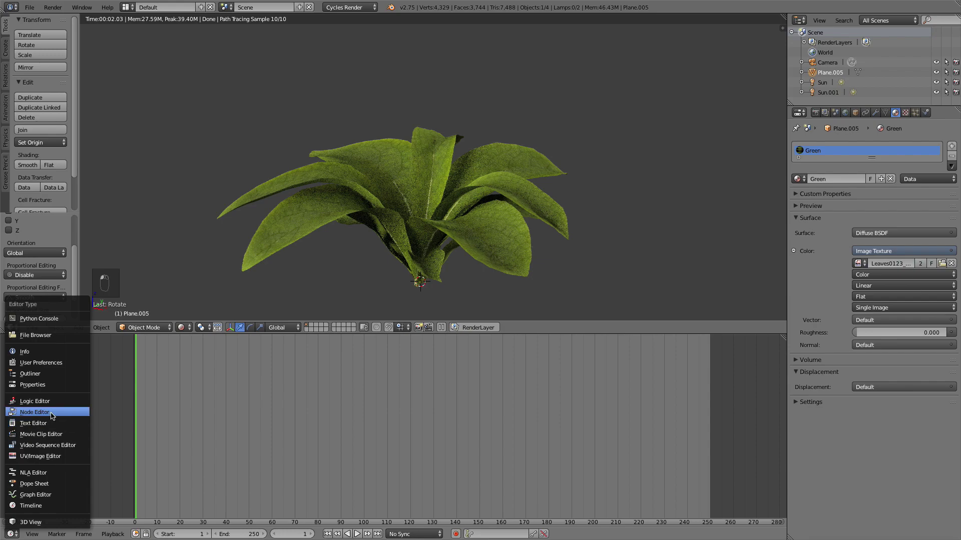
{"action": "left_click", "coordinate": [35, 412]}
Enlarge the Node Editor, hide its properties sidebar, and frame the plant and the material nodes closer
{"action": "left_click_drag", "start_coordinate": [516, 334], "coordinate": [513, 284]}
{"action": "scroll", "coordinate": [511, 260], "scroll_direction": "up", "scroll_amount": 5}
{"action": "middle_click_drag", "start_coordinate": [526, 182], "coordinate": [525, 122], "text": "shift"}
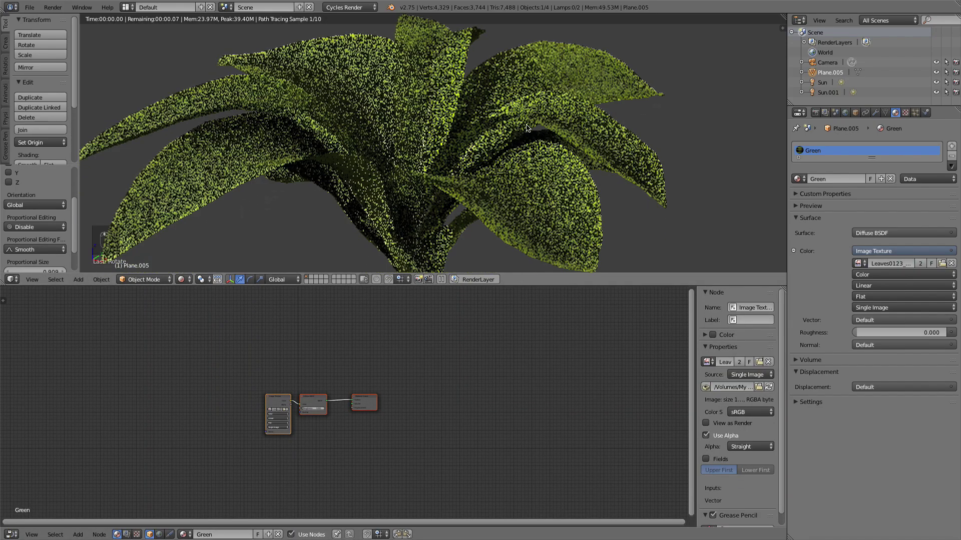
{"action": "key", "text": "n"}
{"action": "scroll", "coordinate": [367, 436], "scroll_direction": "up", "scroll_amount": 4}
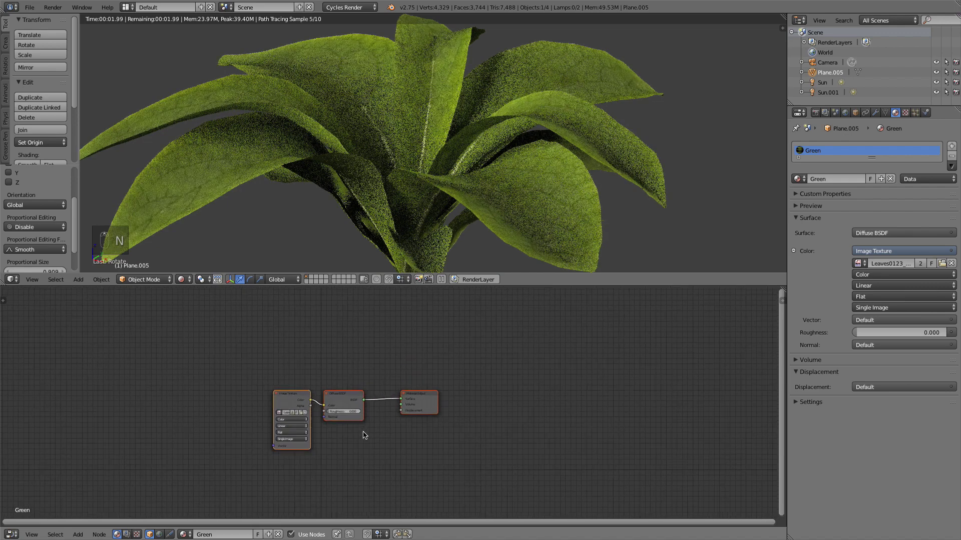
Spread out the Green material's nodes, leaving a wide gap between the Diffuse BSDF and the Material Output
{"action": "middle_click_drag", "start_coordinate": [400, 407], "coordinate": [531, 394]}
{"action": "left_click_drag", "start_coordinate": [422, 345], "coordinate": [99, 345]}
{"action": "left_click_drag", "start_coordinate": [475, 347], "coordinate": [175, 342]}
{"action": "left_click_drag", "start_coordinate": [632, 347], "coordinate": [683, 346]}
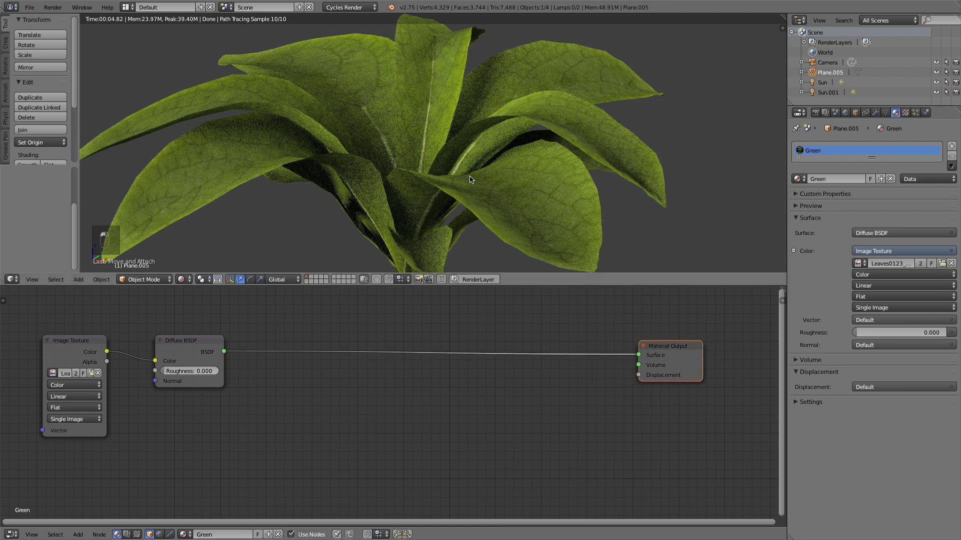
Add a Translucent BSDF node to the Green material and place it directly below the Diffuse BSDF
{"action": "middle_click_drag", "start_coordinate": [471, 179], "coordinate": [483, 173]}
{"action": "middle_click_drag", "start_coordinate": [586, 87], "coordinate": [462, 182], "text": "shift"}
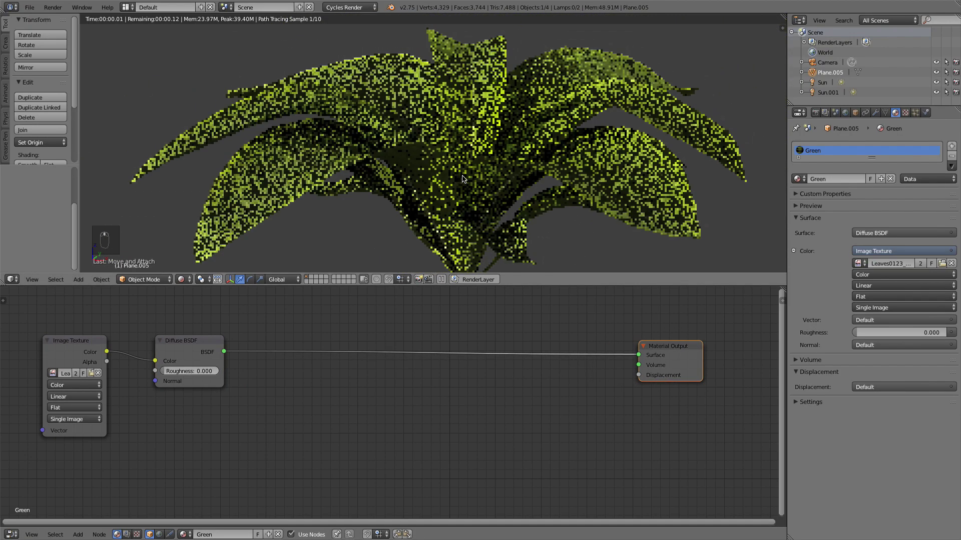
{"action": "key", "text": "shift+a"}
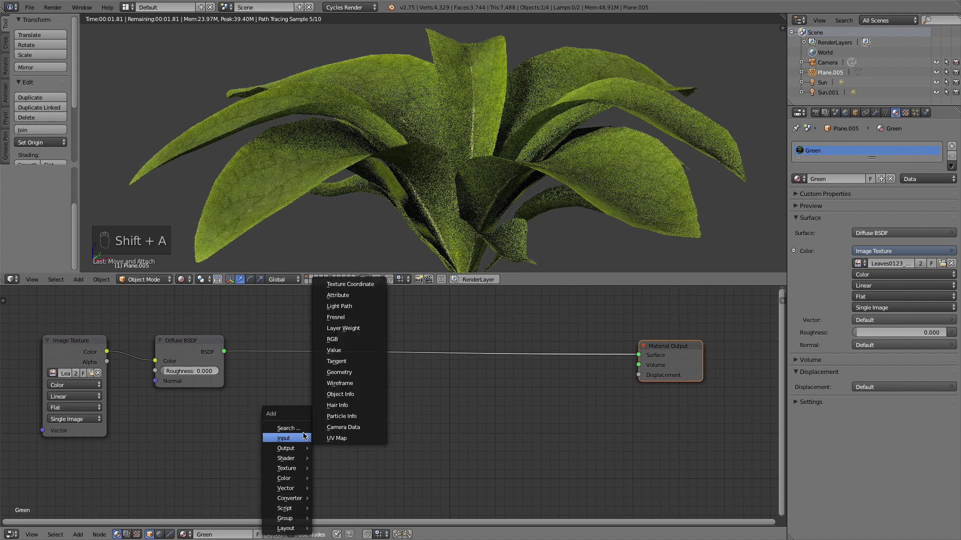
{"action": "mouse_move", "coordinate": [300, 458]}
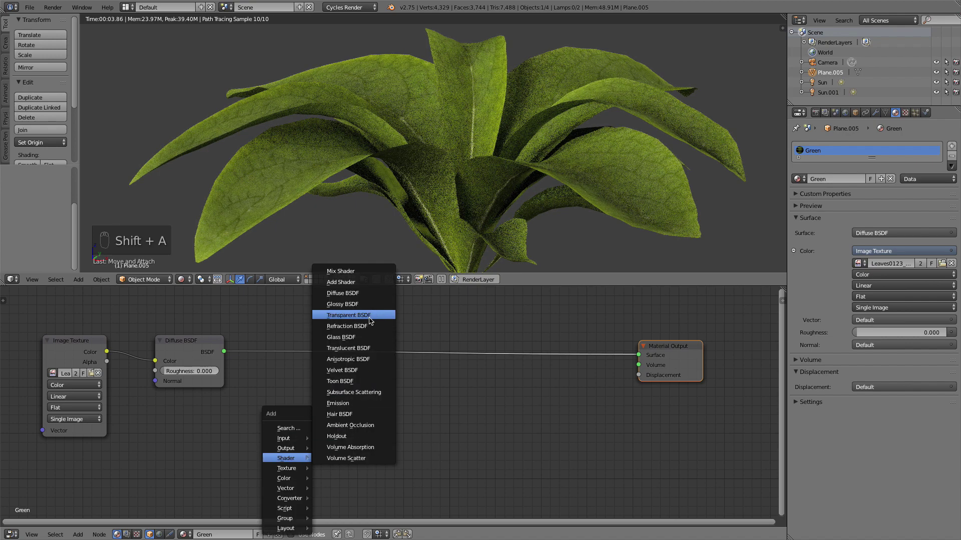
{"action": "left_click", "coordinate": [354, 349]}
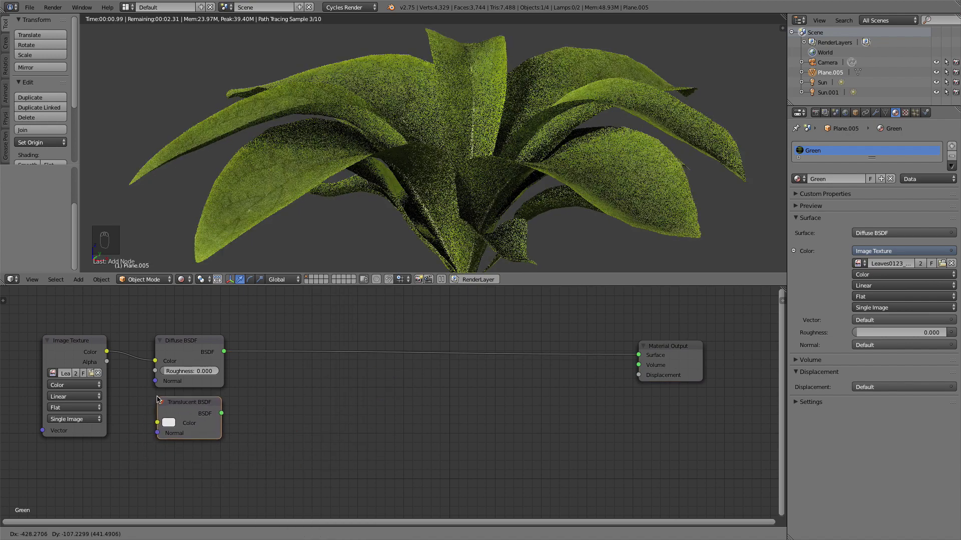
{"action": "left_click", "coordinate": [159, 399]}
Combine the Diffuse and Translucent BSDFs with an Add Shader before the Material Output, and link the Image Texture's Color to the Translucent's Color
{"action": "left_click", "coordinate": [199, 336]}
{"action": "key", "text": "shift+a"}
{"action": "mouse_move", "coordinate": [265, 376]}
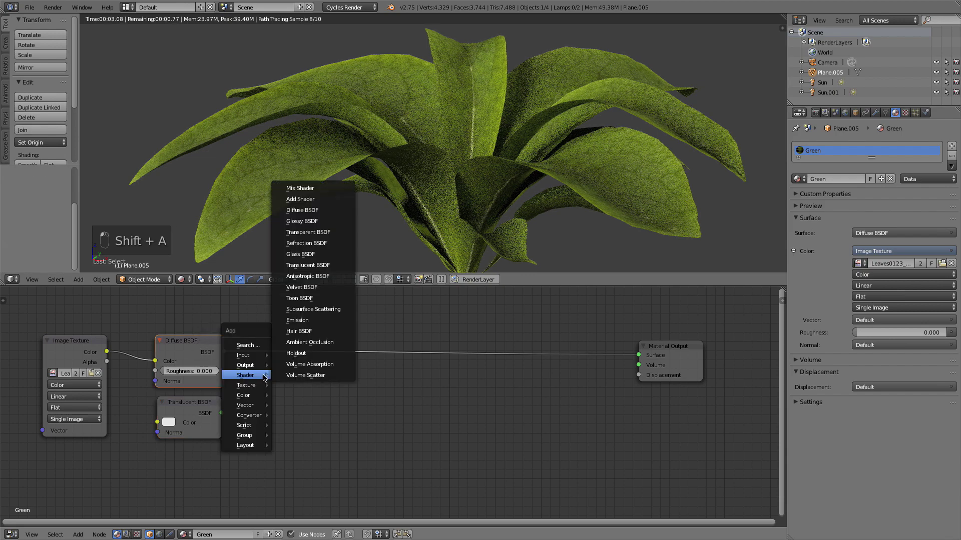
{"action": "left_click", "coordinate": [301, 200]}
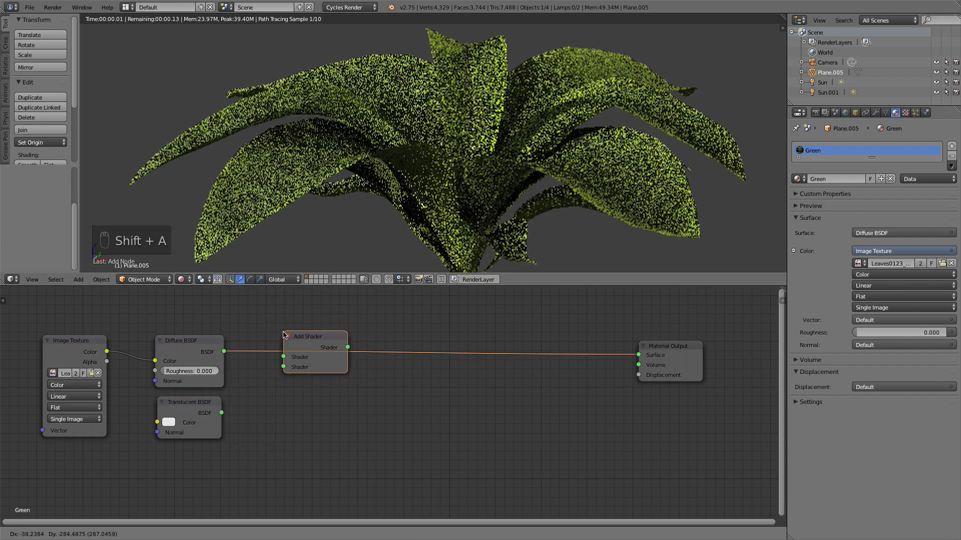
{"action": "left_click", "coordinate": [295, 348]}
{"action": "left_click_drag", "start_coordinate": [224, 413], "coordinate": [270, 376]}
{"action": "left_click_drag", "start_coordinate": [106, 352], "coordinate": [157, 422]}
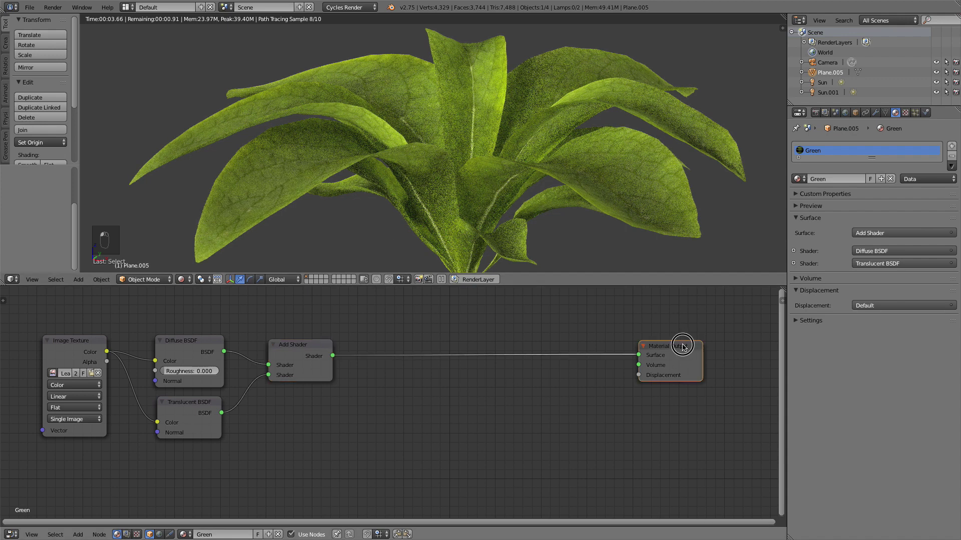
Add a Glossy BSDF and place it unconnected below the Add Shader, keeping the Add Shader linked to the Material Output
{"action": "left_click_drag", "start_coordinate": [682, 346], "coordinate": [693, 348]}
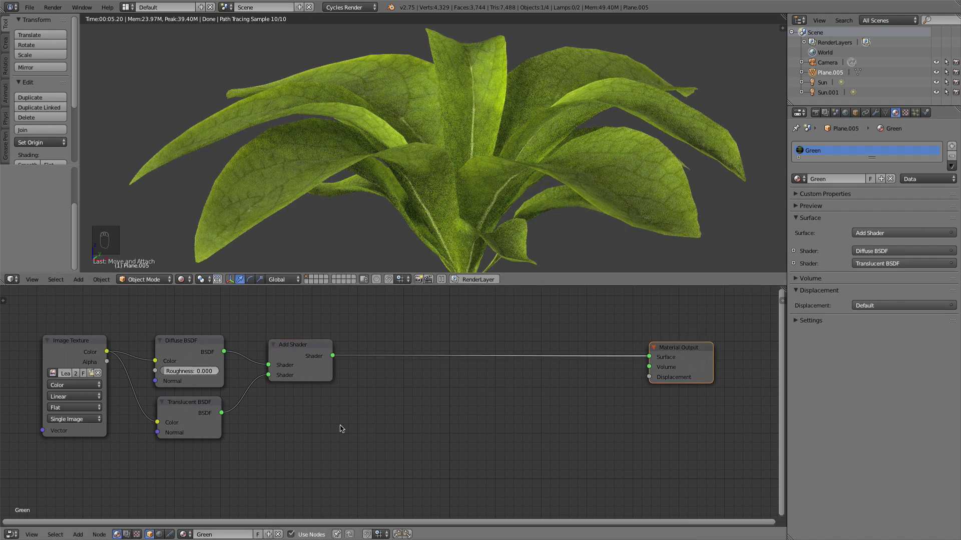
{"action": "key", "text": "shift+a"}
{"action": "mouse_move", "coordinate": [383, 401]}
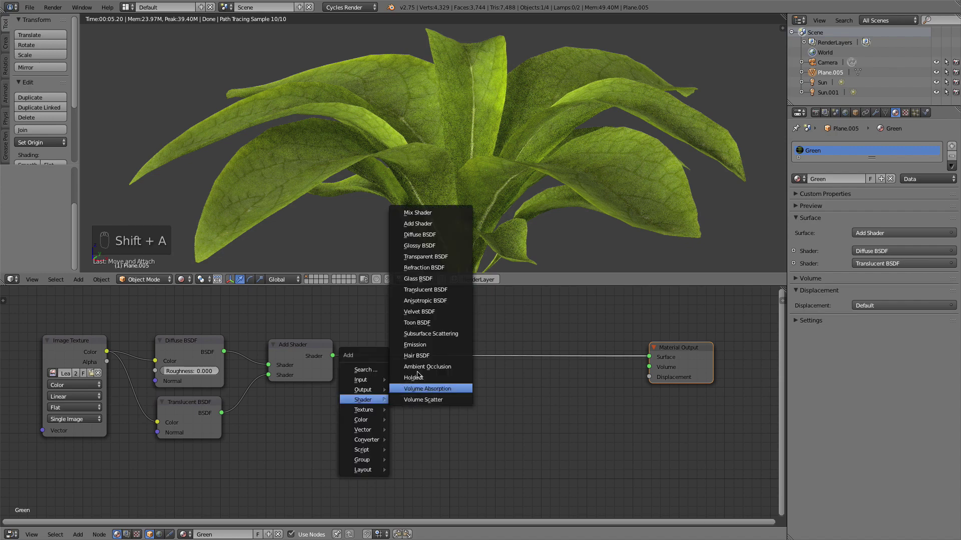
{"action": "left_click", "coordinate": [431, 245]}
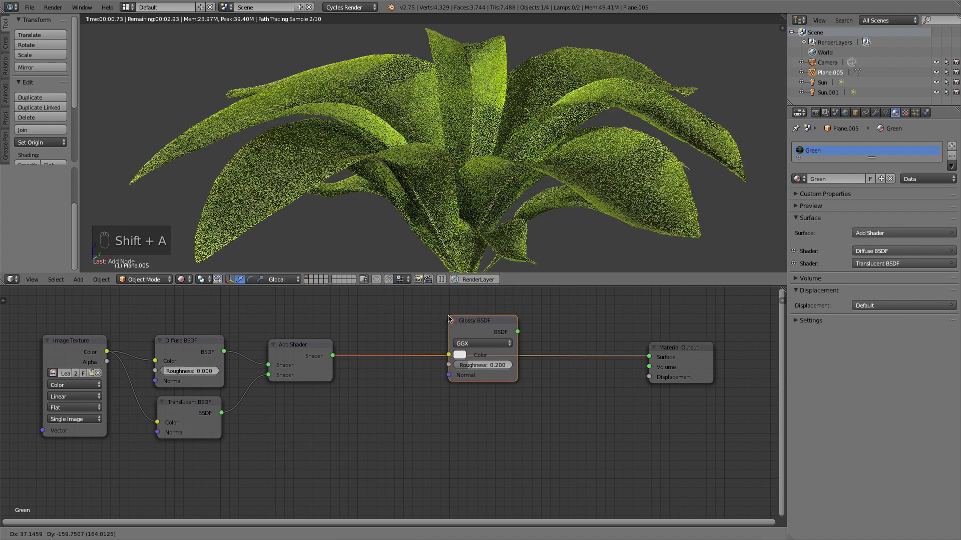
{"action": "left_click", "coordinate": [480, 331]}
{"action": "left_click_drag", "start_coordinate": [450, 355], "coordinate": [649, 356]}
{"action": "left_click_drag", "start_coordinate": [512, 325], "coordinate": [367, 438]}
Insert a Mix Shader between the Add Shader and the Material Output, and link the Glossy BSDF to its second Shader input
{"action": "key", "text": "shift+a"}
{"action": "mouse_move", "coordinate": [402, 400]}
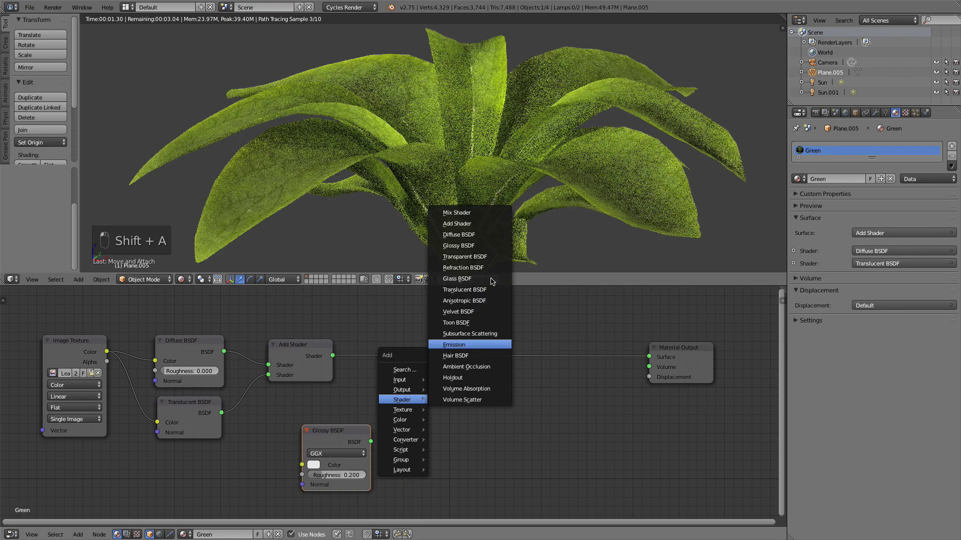
{"action": "left_click", "coordinate": [456, 213]}
{"action": "left_click", "coordinate": [473, 348]}
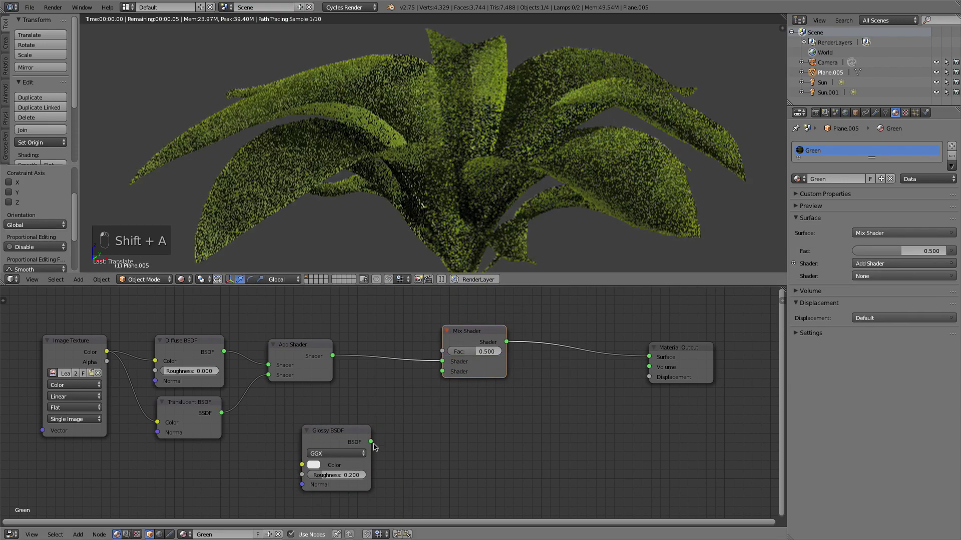
{"action": "left_click_drag", "start_coordinate": [370, 441], "coordinate": [443, 371]}
{"action": "left_click_drag", "start_coordinate": [336, 430], "coordinate": [301, 425]}
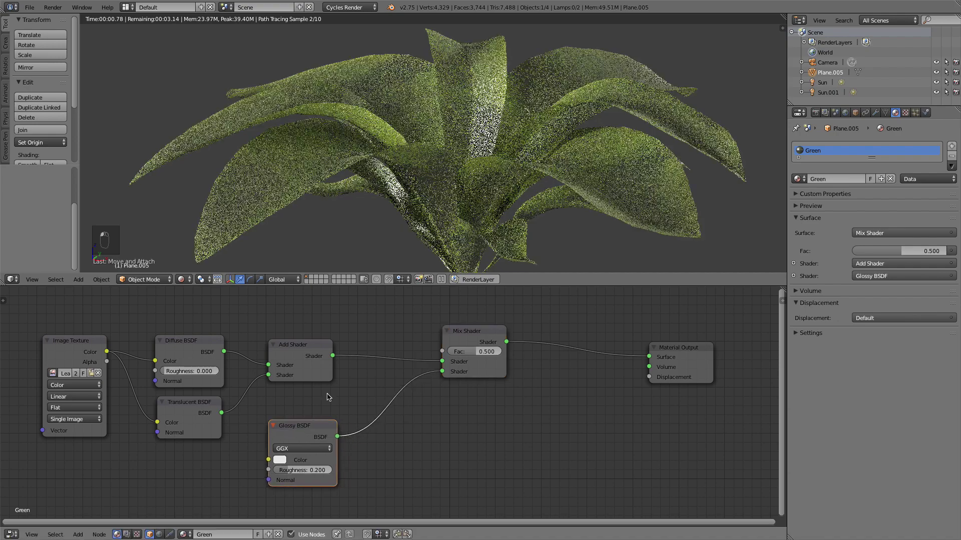
Add a Layer Weight node above the Add Shader and link its Facing output to the Mix Shader's Fac
{"action": "middle_click_drag", "start_coordinate": [330, 342], "coordinate": [361, 397]}
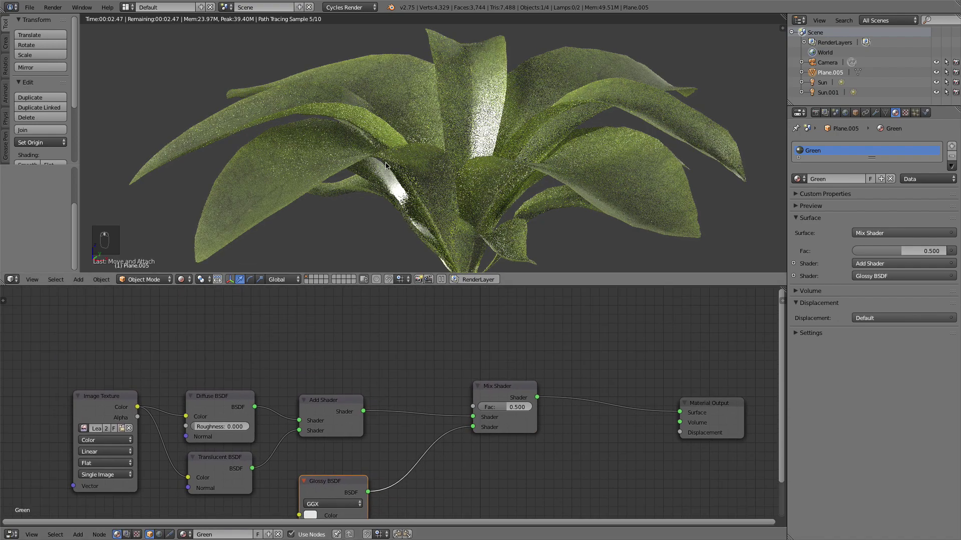
{"action": "scroll", "coordinate": [413, 174], "scroll_direction": "up", "scroll_amount": 5}
{"action": "scroll", "coordinate": [413, 174], "scroll_direction": "down", "scroll_amount": 5}
{"action": "key", "text": "shift+a"}
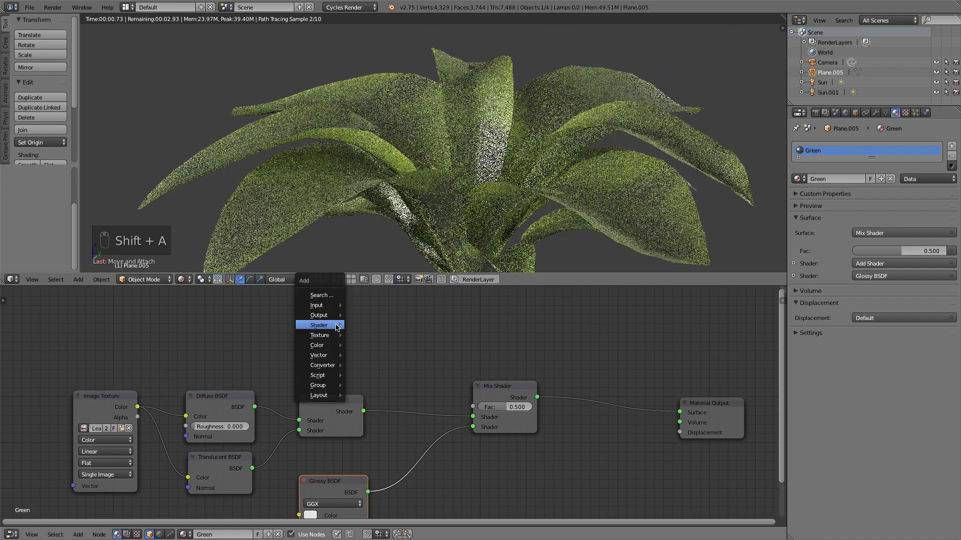
{"action": "mouse_move", "coordinate": [337, 327]}
{"action": "mouse_move", "coordinate": [328, 308]}
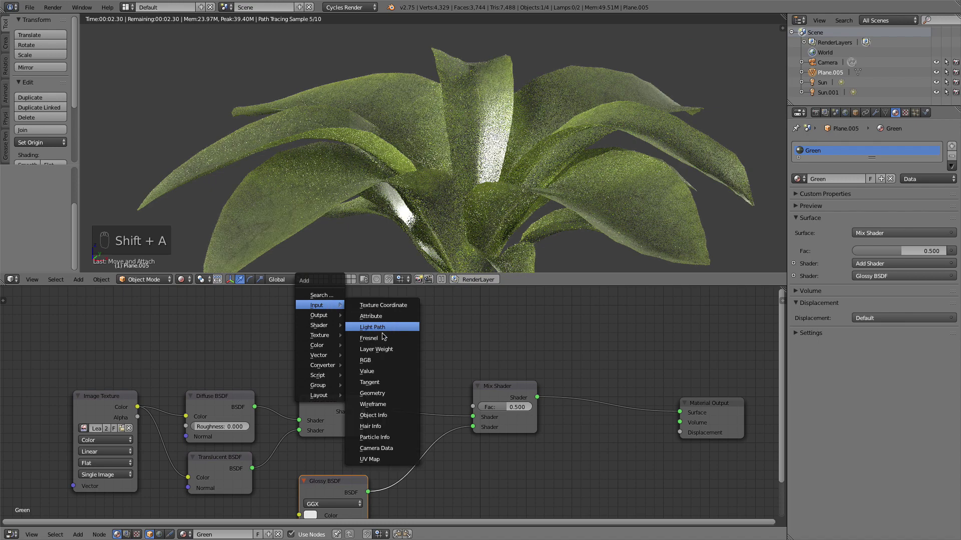
{"action": "left_click", "coordinate": [384, 349]}
{"action": "left_click", "coordinate": [380, 338]}
{"action": "left_click_drag", "start_coordinate": [375, 332], "coordinate": [413, 365]}
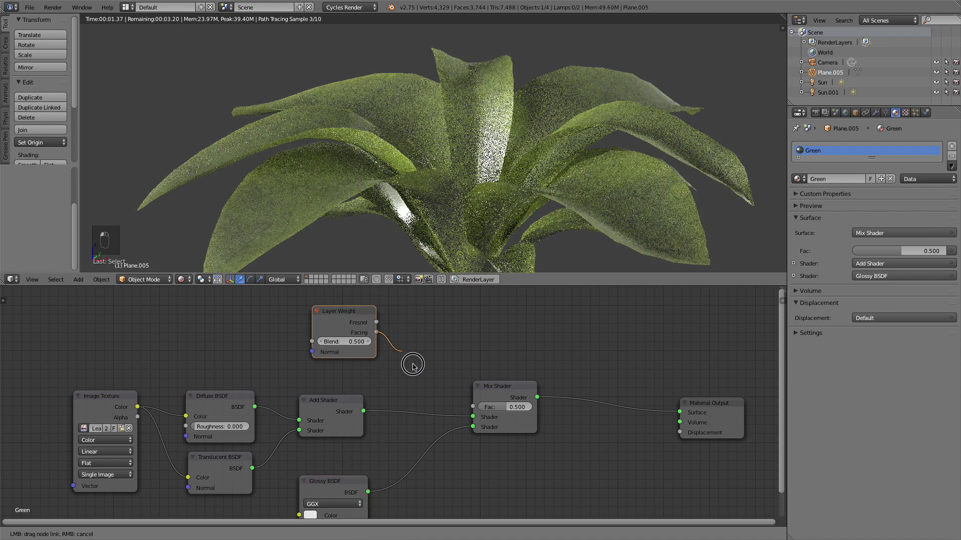
{"action": "left_click_drag", "start_coordinate": [475, 412], "coordinate": [473, 407]}
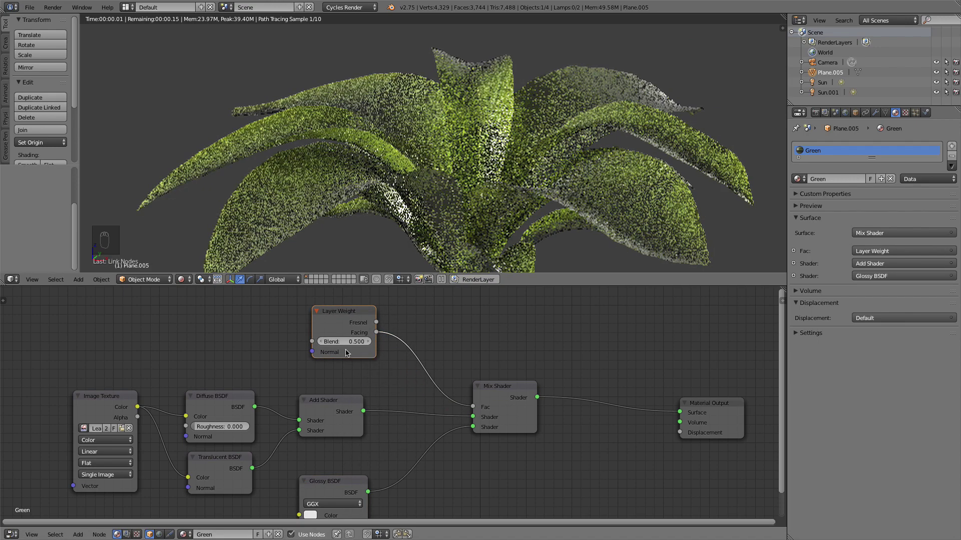
Set the Layer Weight node's Blend to 0.100 and examine the gloss on the leaves
{"action": "left_click_drag", "start_coordinate": [345, 341], "coordinate": [320, 342]}
{"action": "middle_click_drag", "start_coordinate": [504, 438], "coordinate": [376, 403]}
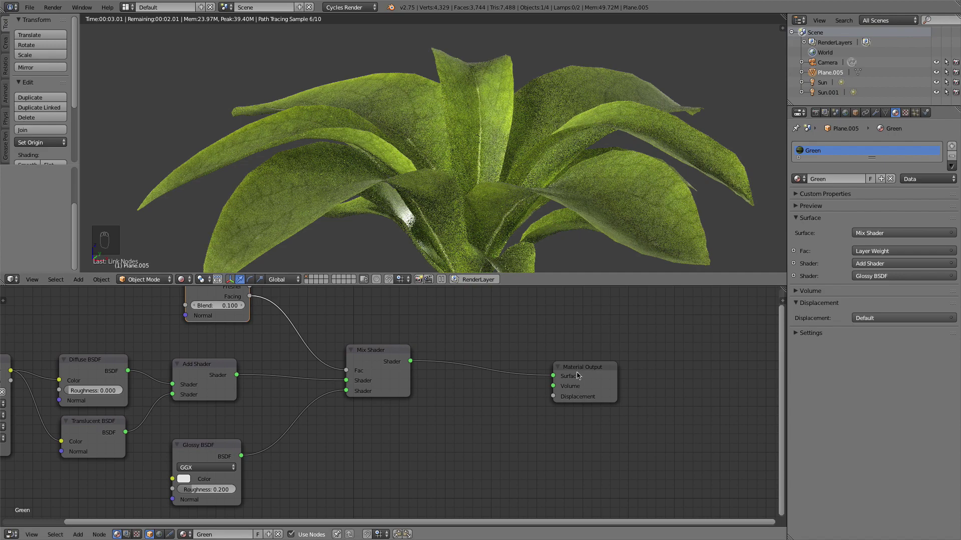
{"action": "scroll", "coordinate": [531, 143], "scroll_direction": "up", "scroll_amount": 5}
{"action": "scroll", "coordinate": [530, 144], "scroll_direction": "down", "scroll_amount": 3}
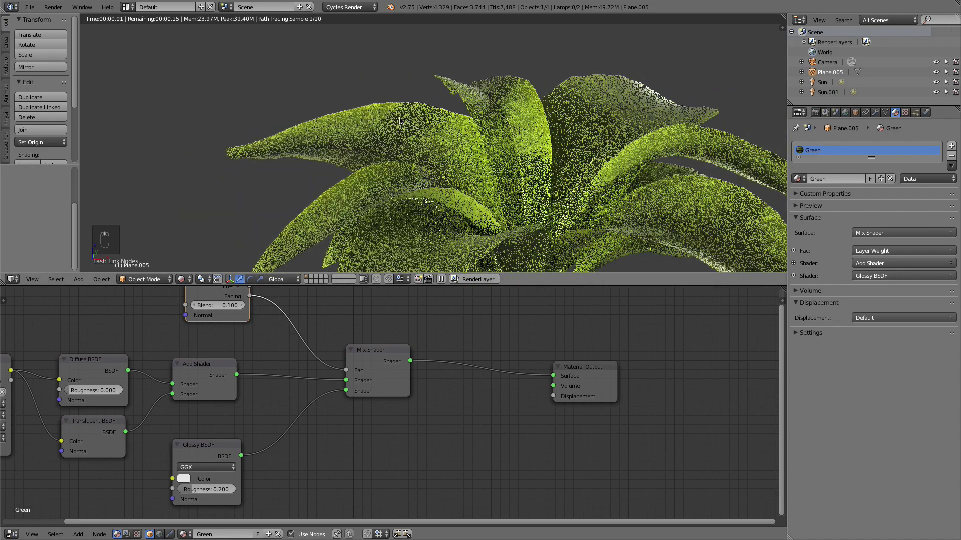
{"action": "scroll", "coordinate": [562, 189], "scroll_direction": "down", "scroll_amount": 2}
{"action": "middle_click_drag", "start_coordinate": [562, 189], "coordinate": [537, 183]}
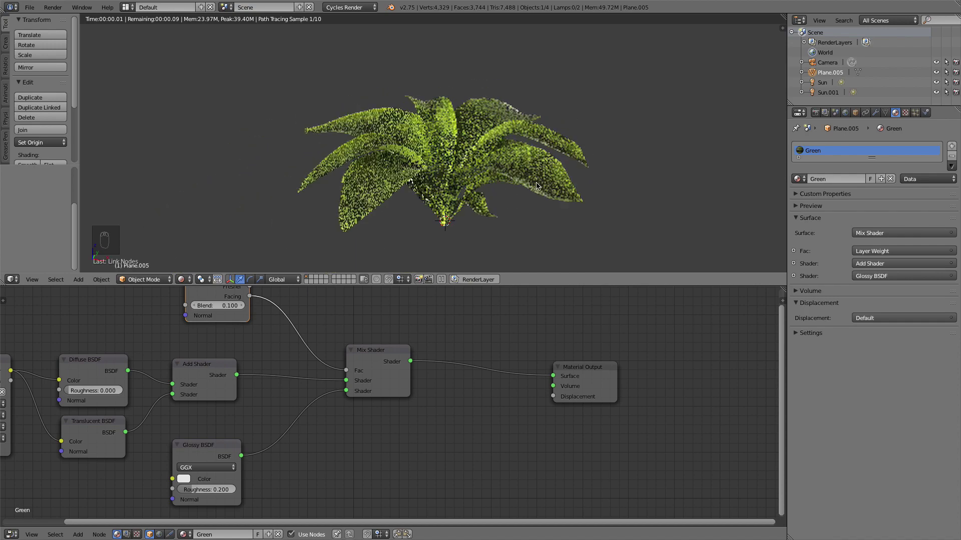
{"action": "scroll", "coordinate": [537, 183], "scroll_direction": "up", "scroll_amount": 3}
Space the Image Texture and Material Output nodes farther apart, and link the Image Texture's Color to the Material Output's Displacement
{"action": "middle_click_drag", "start_coordinate": [285, 323], "coordinate": [441, 353]}
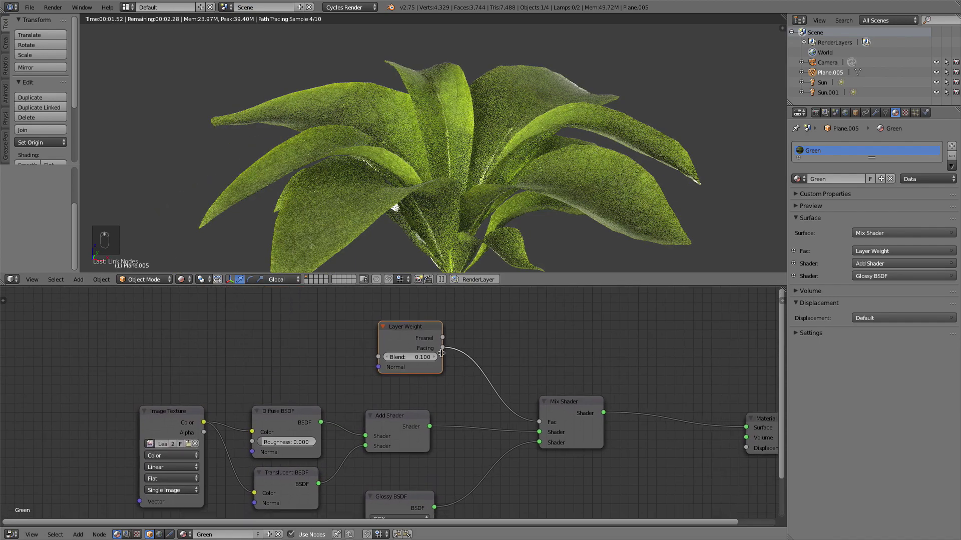
{"action": "middle_click_drag", "start_coordinate": [492, 374], "coordinate": [425, 312]}
{"action": "scroll", "coordinate": [560, 406], "scroll_direction": "down", "scroll_amount": 1}
{"action": "middle_click_drag", "start_coordinate": [562, 407], "coordinate": [490, 400]}
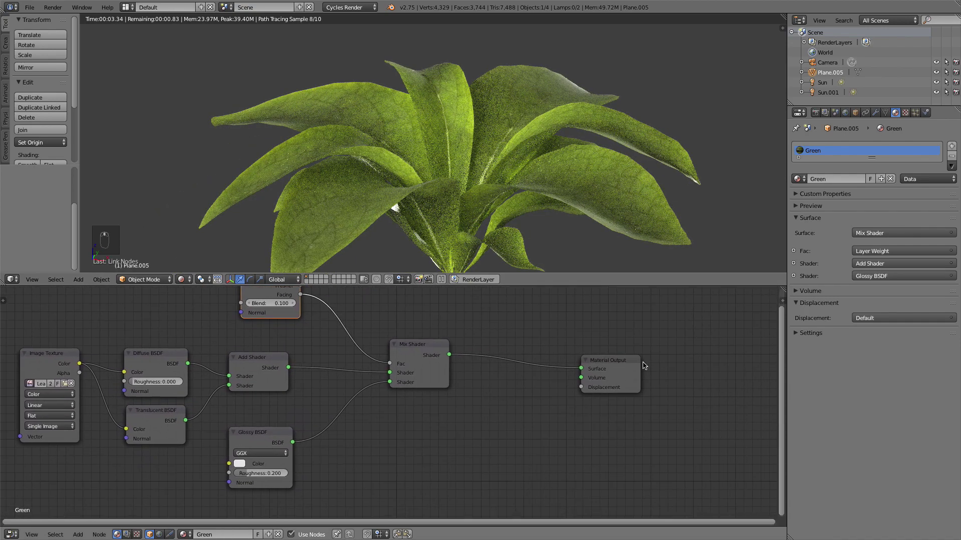
{"action": "left_click_drag", "start_coordinate": [633, 361], "coordinate": [716, 358]}
{"action": "middle_click_drag", "start_coordinate": [549, 401], "coordinate": [538, 403]}
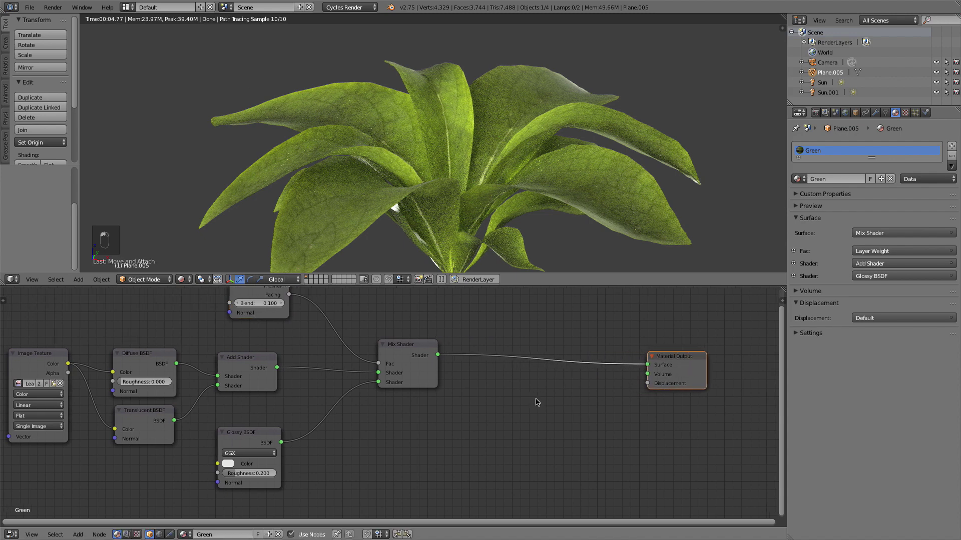
{"action": "left_click_drag", "start_coordinate": [40, 352], "coordinate": [230, 402]}
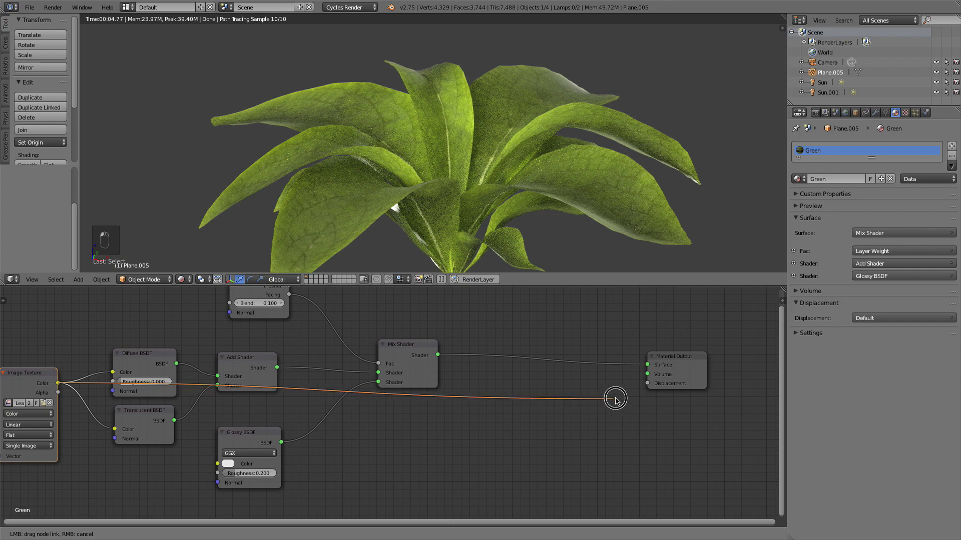
{"action": "left_click_drag", "start_coordinate": [616, 399], "coordinate": [656, 384]}
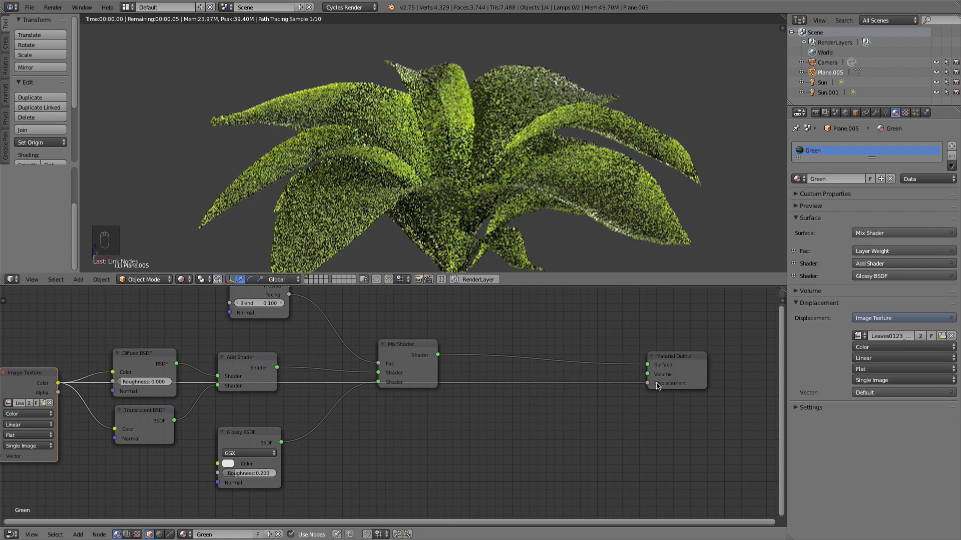
Move the Material Output farther from the Mix Shader and insert a Math node into the Image Texture's Displacement link
{"action": "scroll", "coordinate": [646, 400], "scroll_direction": "up", "scroll_amount": 2}
{"action": "middle_click_drag", "start_coordinate": [642, 401], "coordinate": [500, 383]}
{"action": "scroll", "coordinate": [572, 404], "scroll_direction": "up", "scroll_amount": 1}
{"action": "left_click_drag", "start_coordinate": [590, 337], "coordinate": [670, 338]}
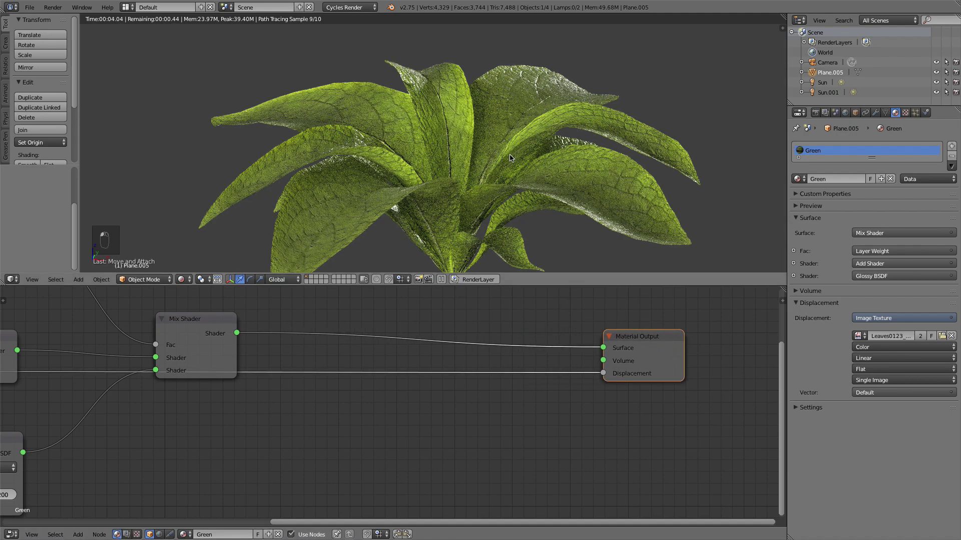
{"action": "scroll", "coordinate": [510, 150], "scroll_direction": "up", "scroll_amount": 3}
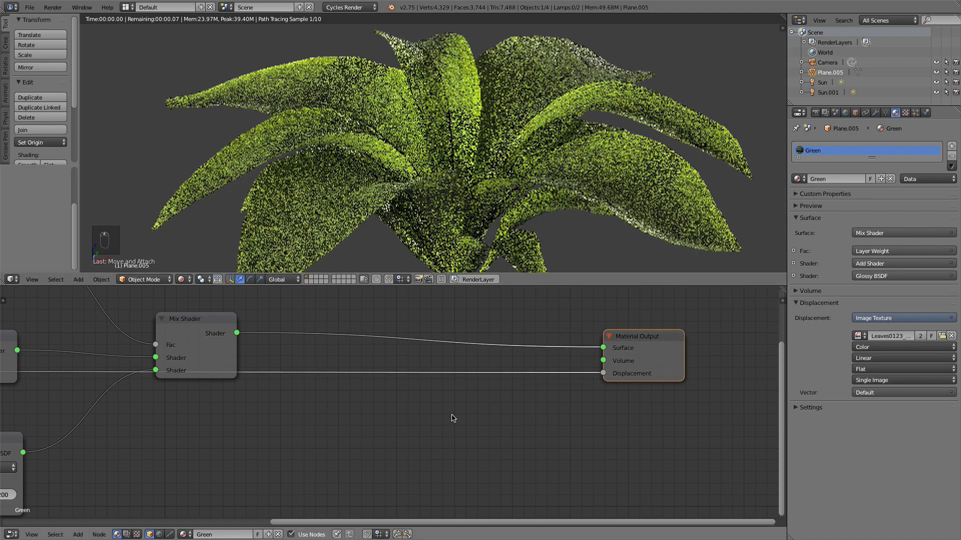
{"action": "key", "text": "shift+a"}
{"action": "mouse_move", "coordinate": [391, 448]}
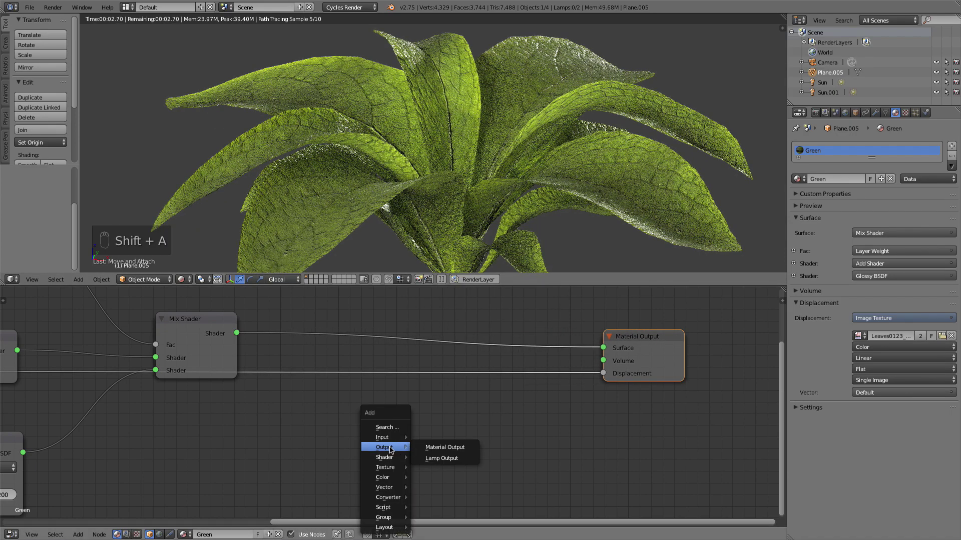
{"action": "mouse_move", "coordinate": [399, 481]}
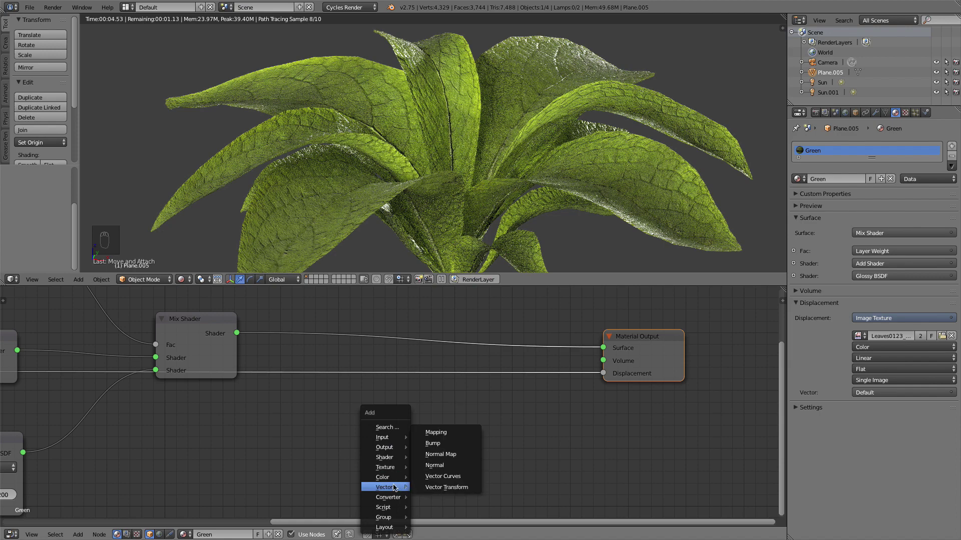
{"action": "left_click", "coordinate": [384, 427]}
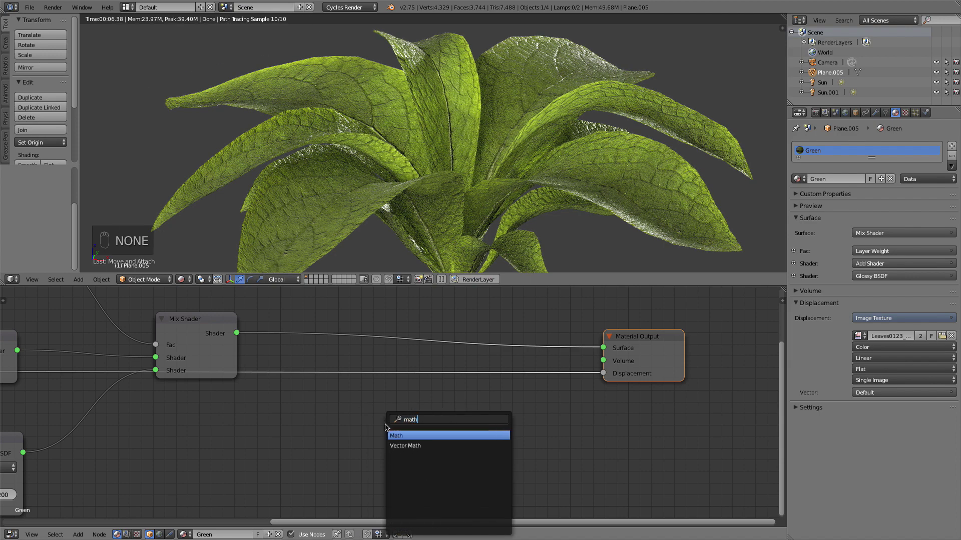
{"action": "key", "text": "Return"}
{"action": "left_click", "coordinate": [362, 366]}
Set the Math node's operation to Multiply and its second value to 0.300
{"action": "left_click", "coordinate": [397, 399]}
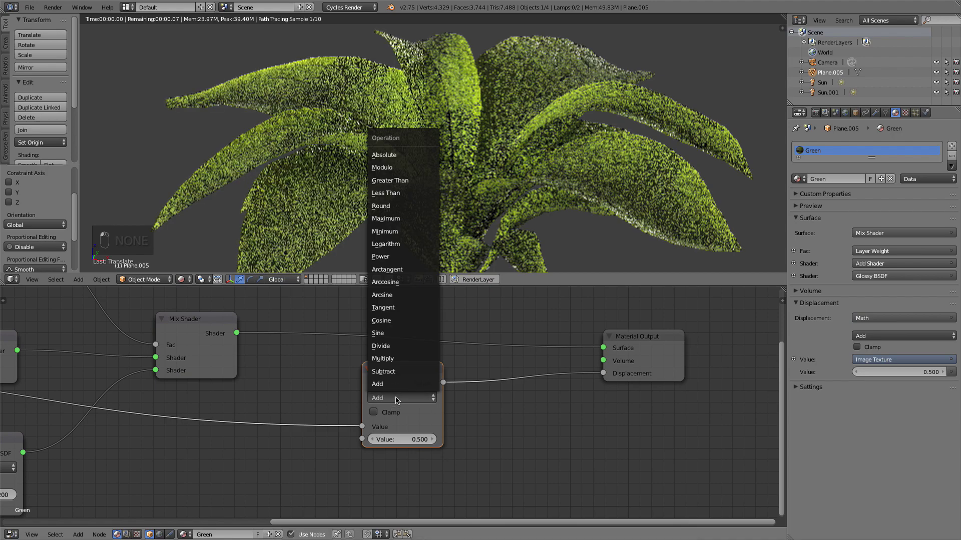
{"action": "left_click", "coordinate": [383, 358]}
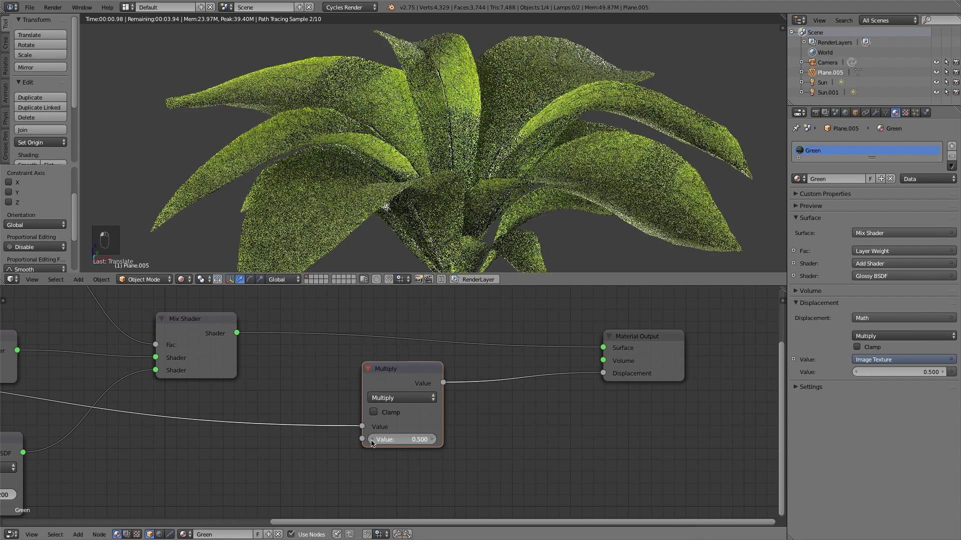
{"action": "left_click", "coordinate": [370, 440]}
{"action": "left_click", "coordinate": [371, 440]}
{"action": "left_click", "coordinate": [371, 440]}
{"action": "left_click", "coordinate": [433, 439]}
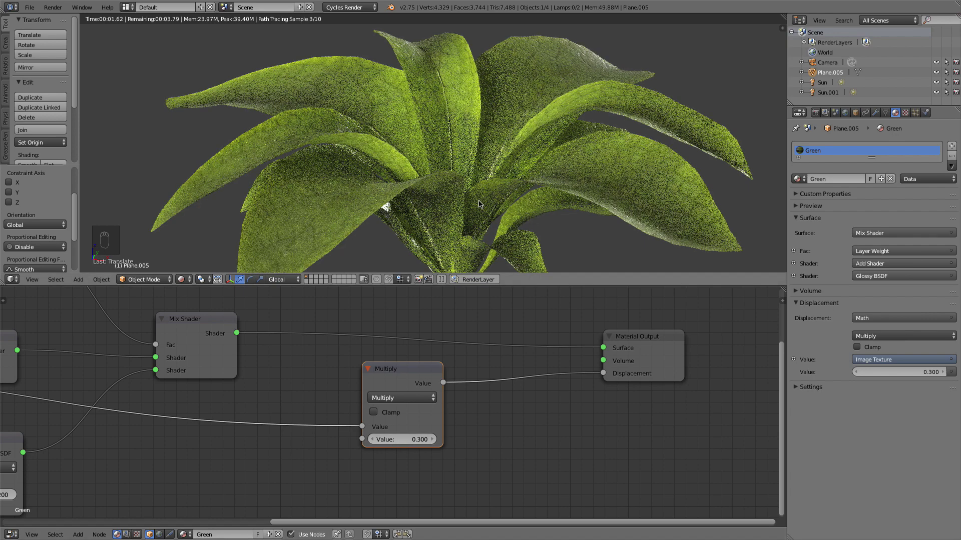
{"action": "scroll", "coordinate": [499, 232], "scroll_direction": "down", "scroll_amount": 1}
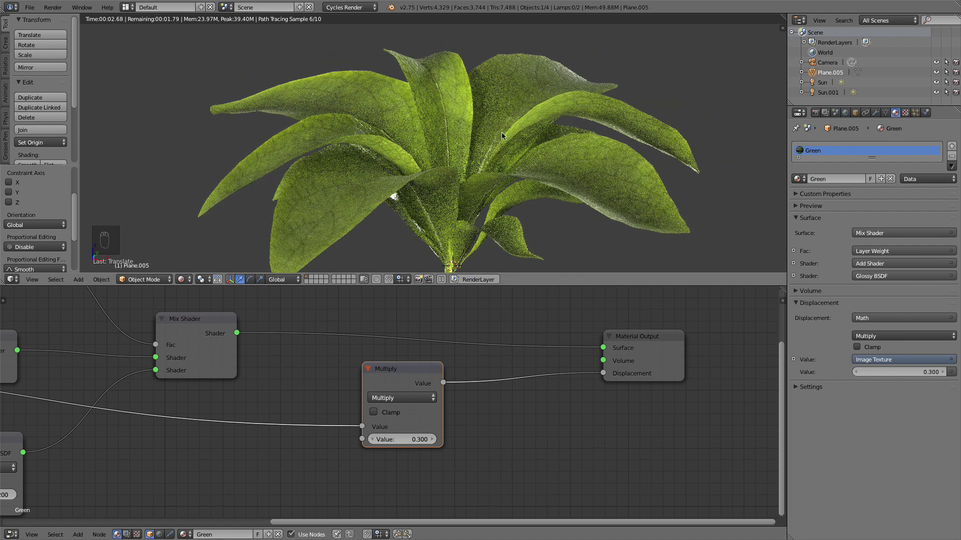
Examine the displaced leaf surfaces from several angles in the rendered view, and return the viewport to solid shading
{"action": "middle_click_drag", "start_coordinate": [559, 203], "coordinate": [559, 179]}
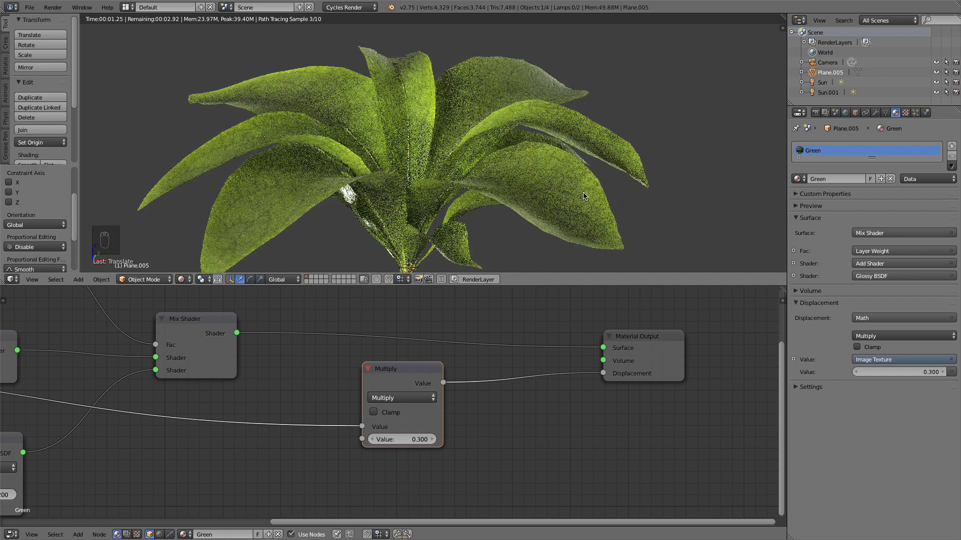
{"action": "scroll", "coordinate": [634, 224], "scroll_direction": "down", "scroll_amount": 3}
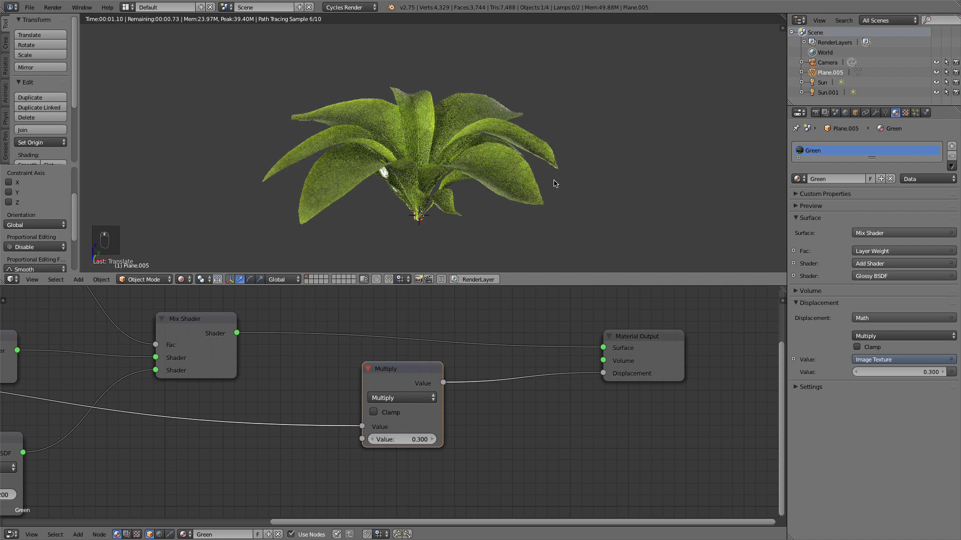
{"action": "middle_click_drag", "start_coordinate": [554, 183], "coordinate": [465, 187]}
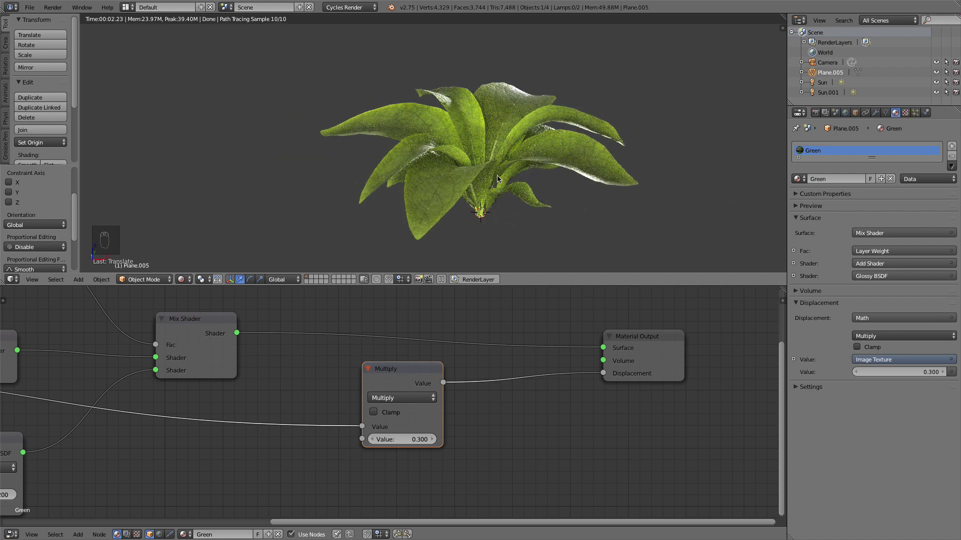
{"action": "key", "text": "shift+z"}
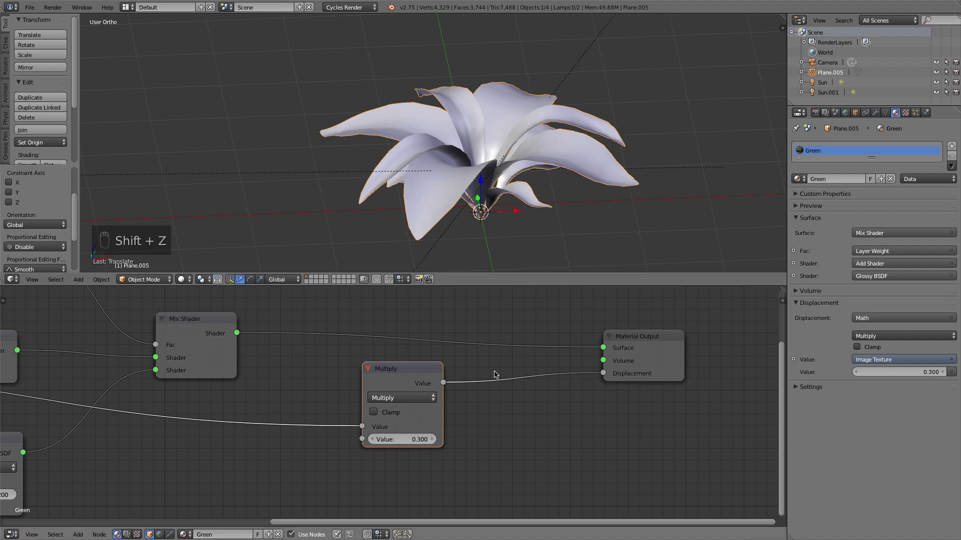
Enlarge the 3D view over the node area and change the Node Editor into a Timeline
{"action": "left_click_drag", "start_coordinate": [496, 284], "coordinate": [500, 444]}
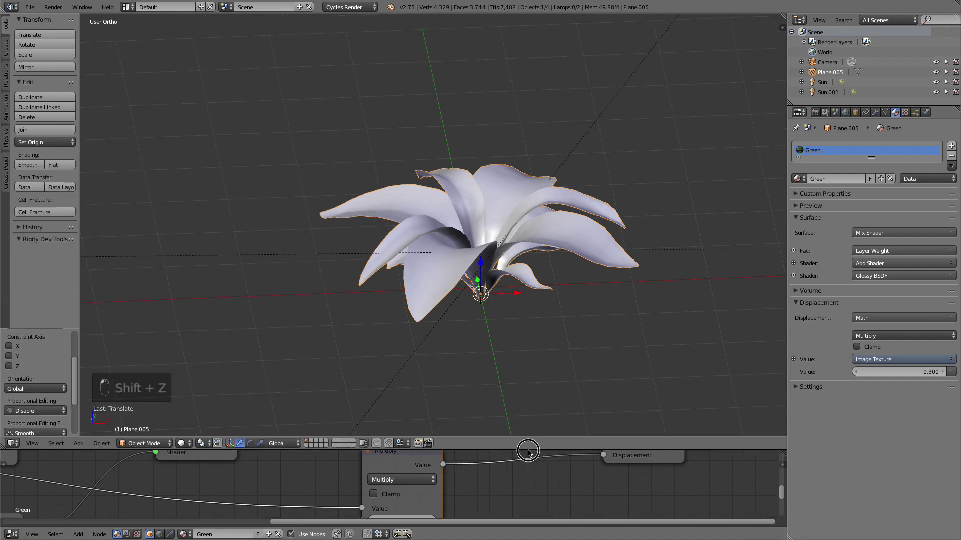
{"action": "left_click", "coordinate": [11, 534]}
{"action": "left_click", "coordinate": [43, 506]}
Apply the rotation and scale of the leaf plant
{"action": "key", "text": "1"}
{"action": "middle_click_drag", "start_coordinate": [526, 158], "coordinate": [542, 341], "text": "shift"}
{"action": "middle_click_drag", "start_coordinate": [494, 187], "coordinate": [465, 202]}
{"action": "middle_click_drag", "start_coordinate": [319, 307], "coordinate": [426, 257], "text": "shift"}
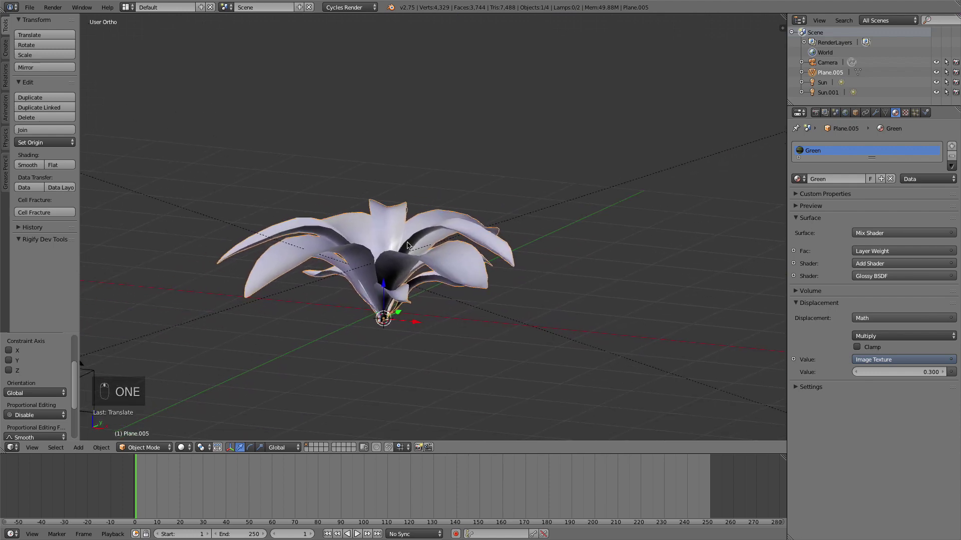
{"action": "key", "text": "ctrl+a"}
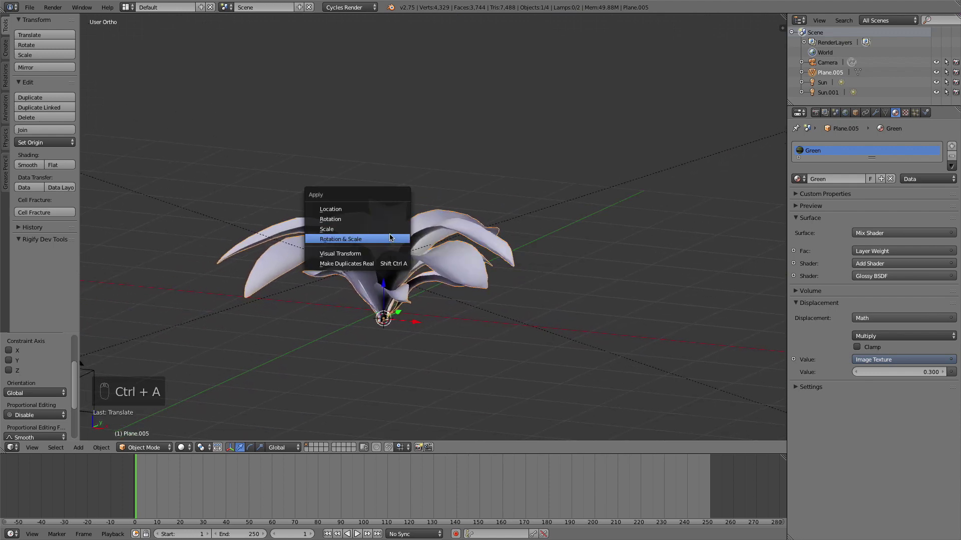
{"action": "left_click", "coordinate": [390, 239]}
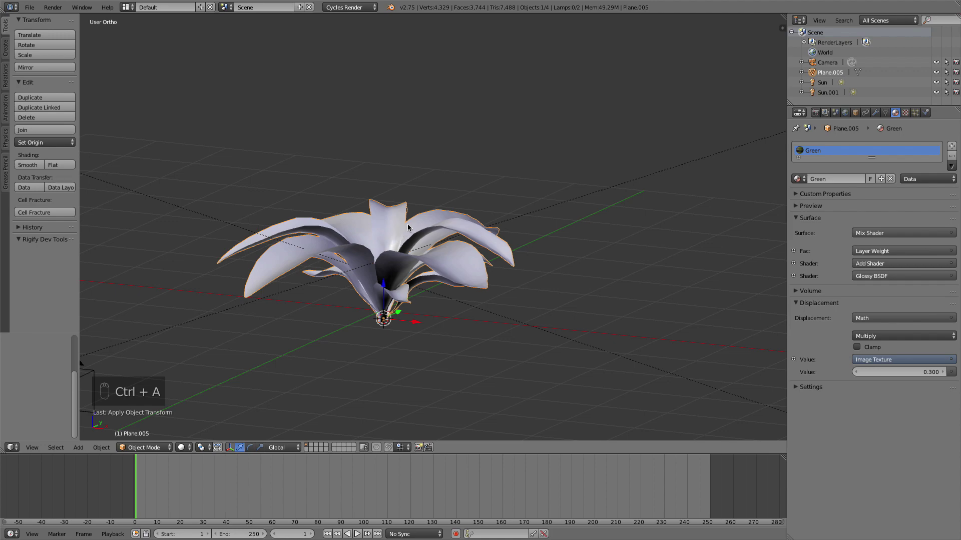
Duplicate the plant in front view and move the copy along the negative X axis until it stands clear of the original
{"action": "key", "text": "KP_1"}
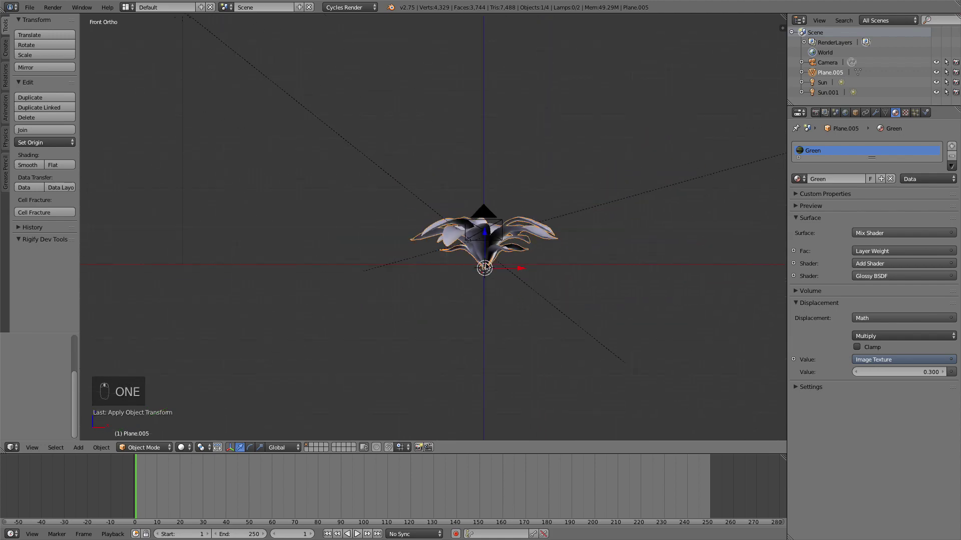
{"action": "scroll", "coordinate": [559, 234], "scroll_direction": "up", "scroll_amount": 3}
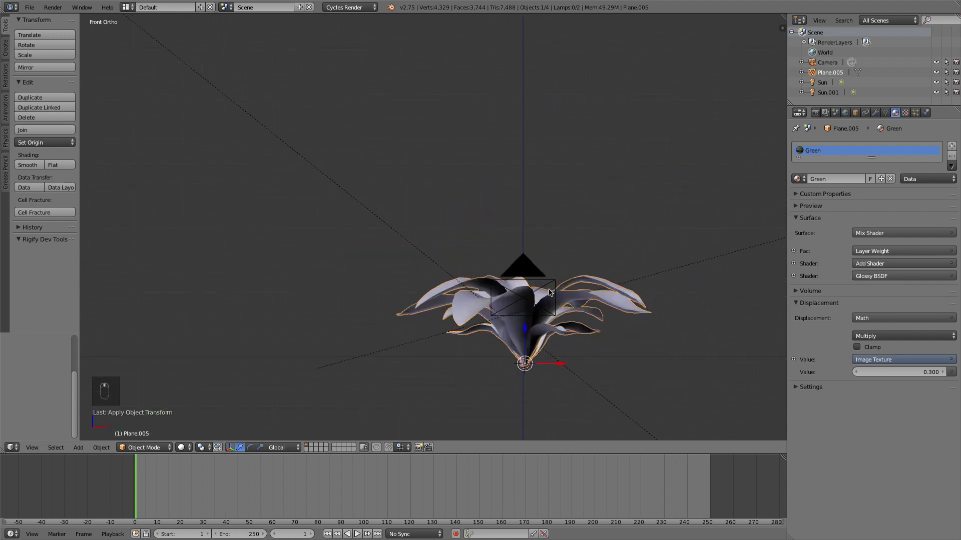
{"action": "middle_click_drag", "start_coordinate": [520, 266], "coordinate": [517, 265], "text": "shift"}
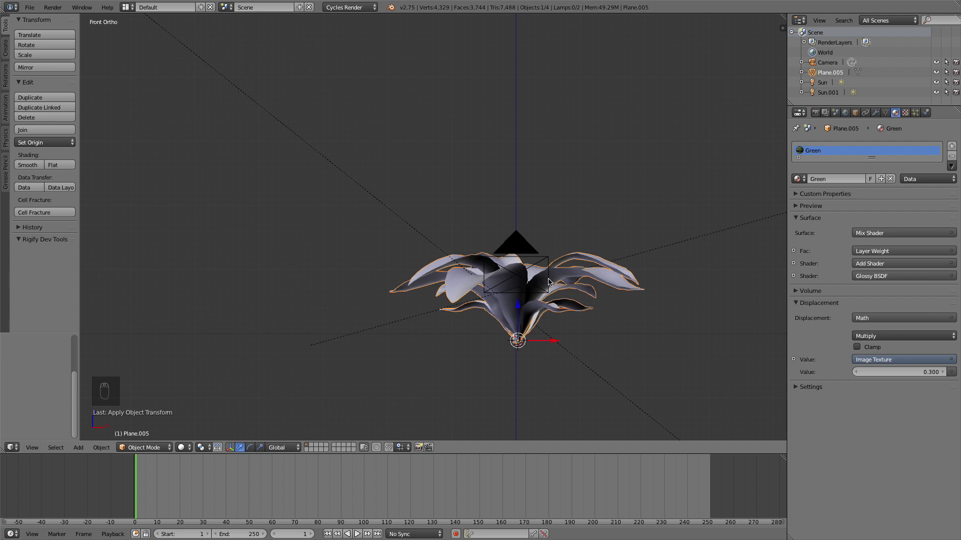
{"action": "key", "text": "shift+d"}
{"action": "right_click", "coordinate": [560, 299]}
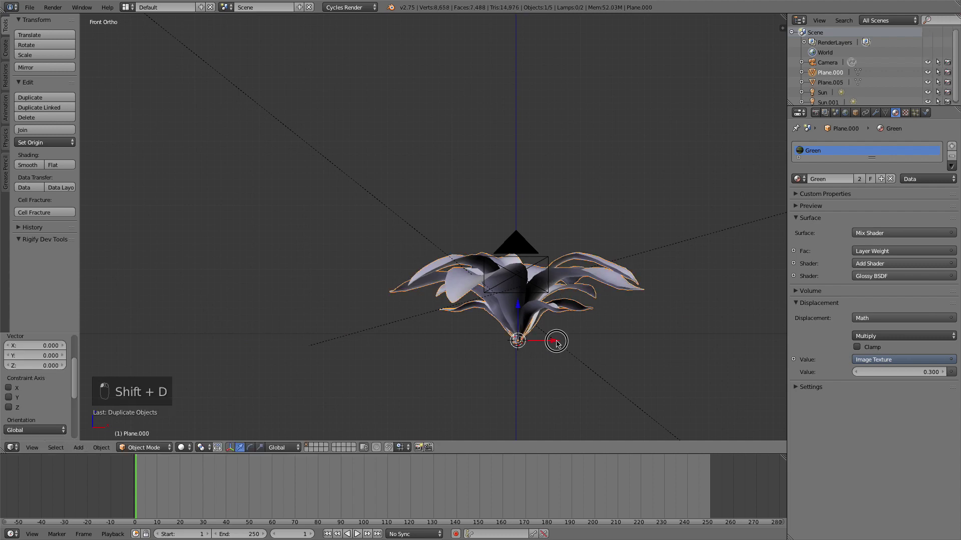
{"action": "left_click_drag", "start_coordinate": [557, 343], "coordinate": [283, 339]}
{"action": "middle_click_drag", "start_coordinate": [377, 257], "coordinate": [431, 259], "text": "shift"}
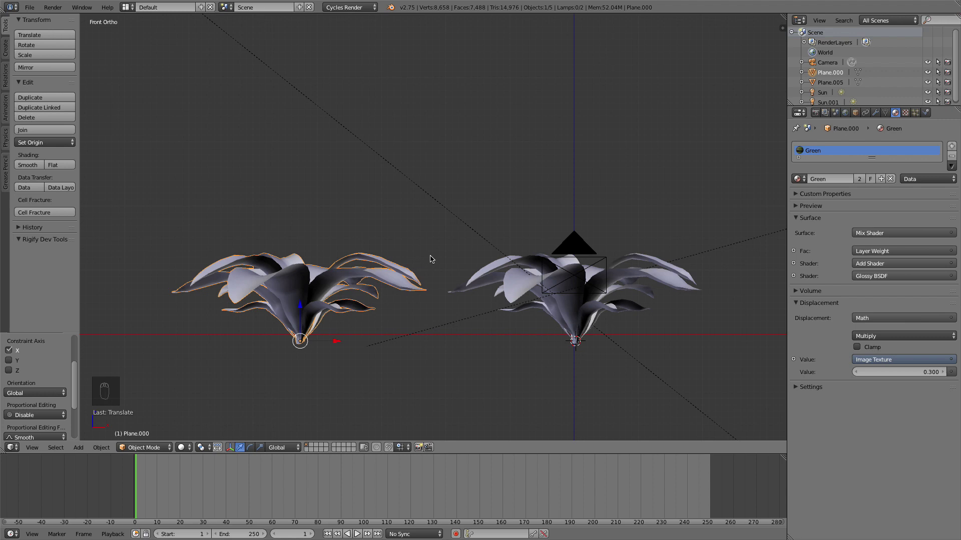
Hide every object except the duplicated plant and frame the copy in the view
{"action": "key", "text": "shift+h"}
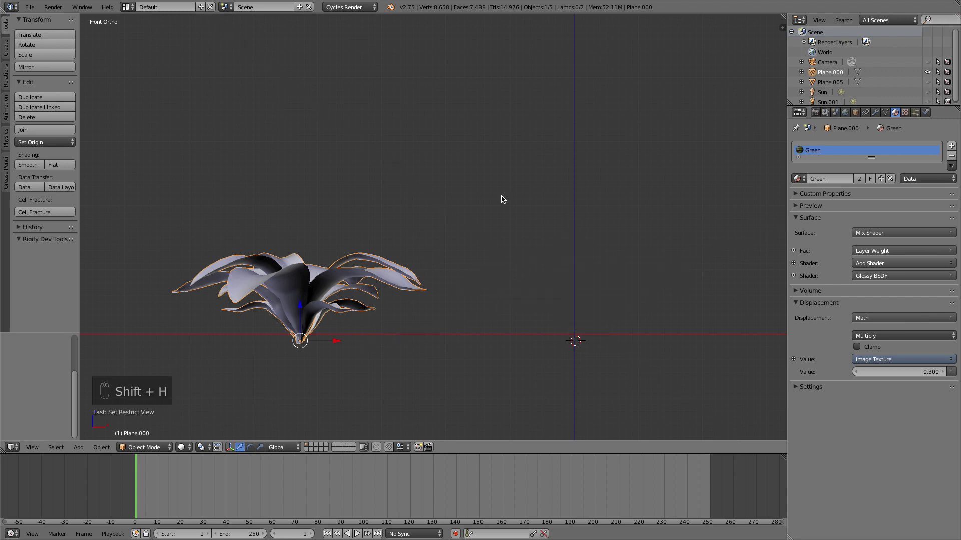
{"action": "middle_click_drag", "start_coordinate": [502, 202], "coordinate": [626, 204], "text": "shift"}
{"action": "scroll", "coordinate": [609, 271], "scroll_direction": "up", "scroll_amount": 2}
{"action": "middle_click_drag", "start_coordinate": [530, 264], "coordinate": [563, 221], "text": "shift"}
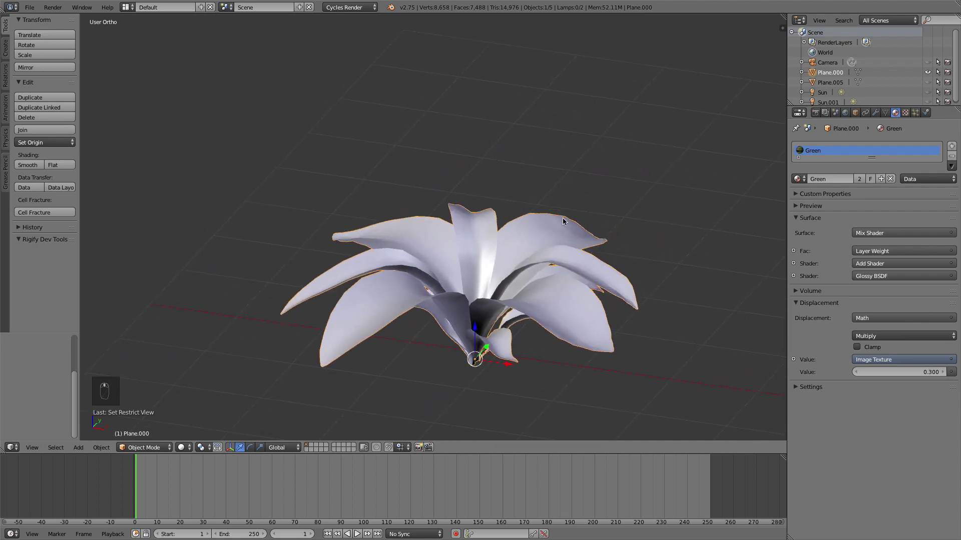
In Edit Mode, raise the selected vertex of the central upright leaf about 0.3 units using proportional editing at size 1.21
{"action": "key", "text": "Tab"}
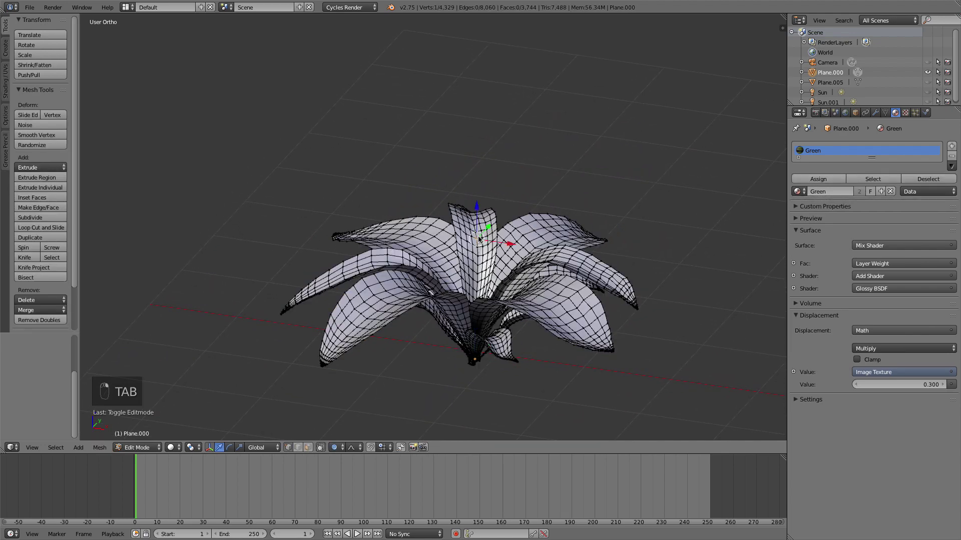
{"action": "middle_click_drag", "start_coordinate": [478, 239], "coordinate": [411, 345]}
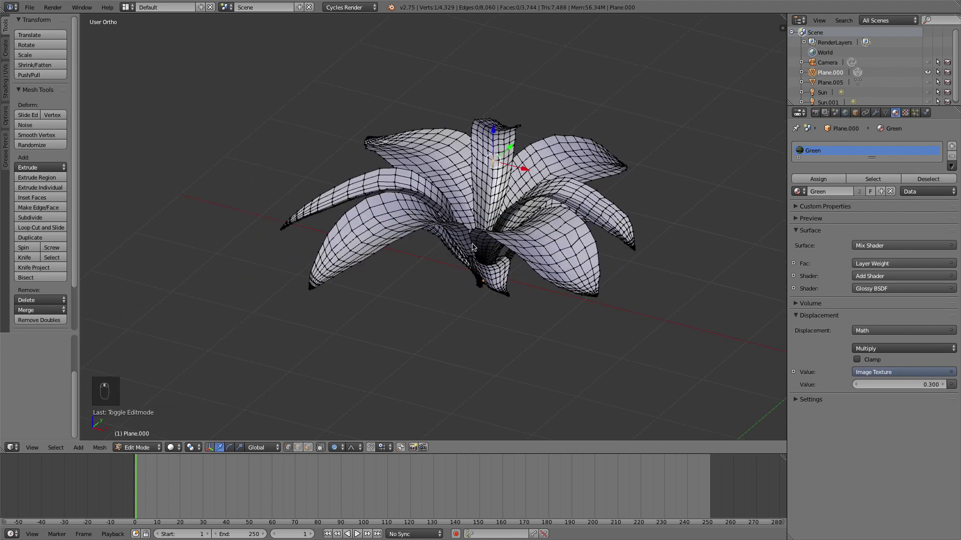
{"action": "key", "text": "1"}
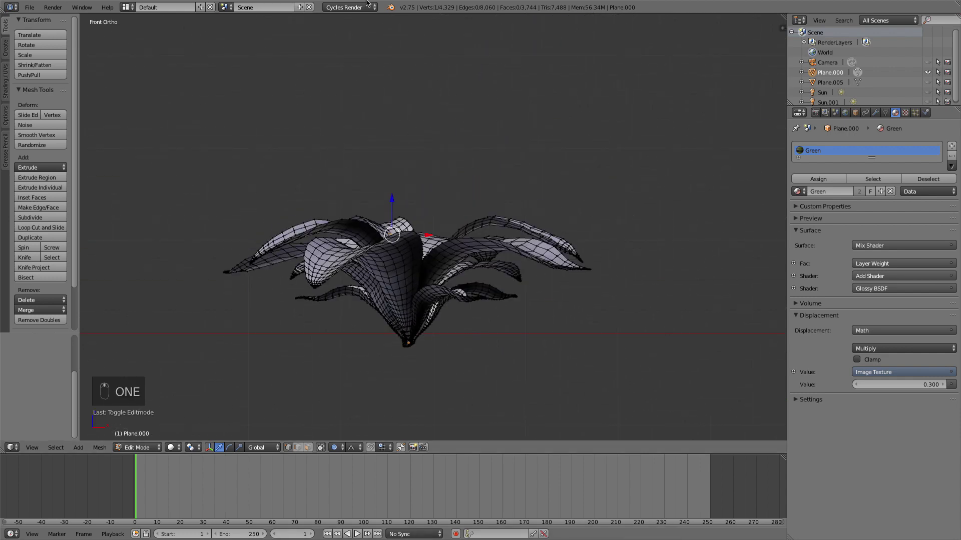
{"action": "key", "text": "g"}
{"action": "key", "text": "g"}
{"action": "scroll", "coordinate": [433, 189], "scroll_direction": "down", "scroll_amount": 3}
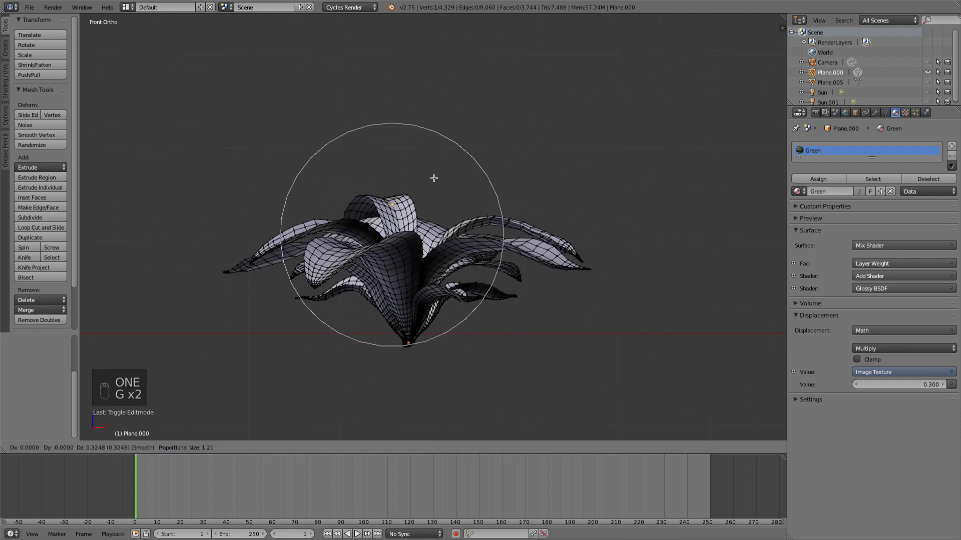
{"action": "left_click", "coordinate": [435, 187]}
Stretch the duplicated plant's whole mesh slightly taller along Z, and raise the object slightly in Object Mode
{"action": "key", "text": "a"}
{"action": "key", "text": "a"}
{"action": "key", "text": "a"}
{"action": "key", "text": "s"}
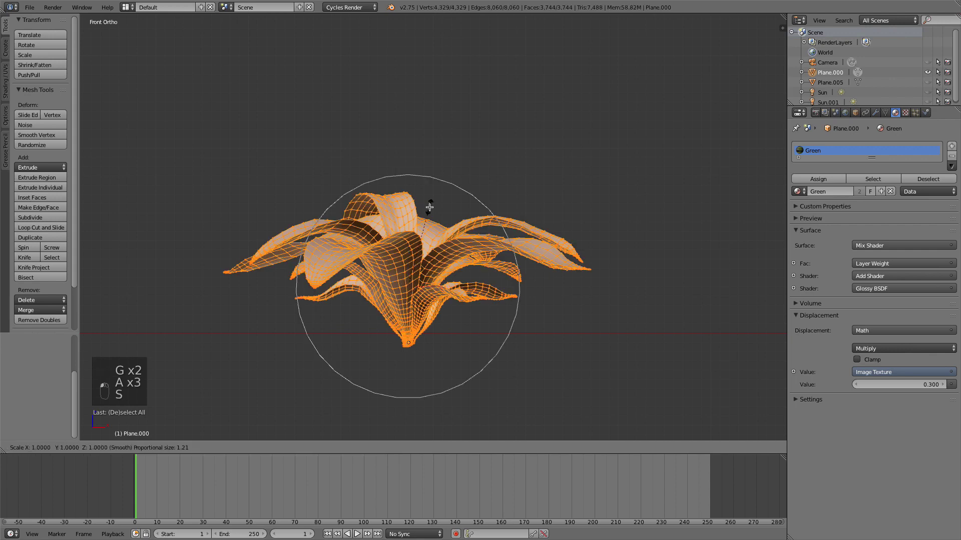
{"action": "key", "text": "z"}
{"action": "left_click", "coordinate": [432, 201]}
{"action": "key", "text": "Tab"}
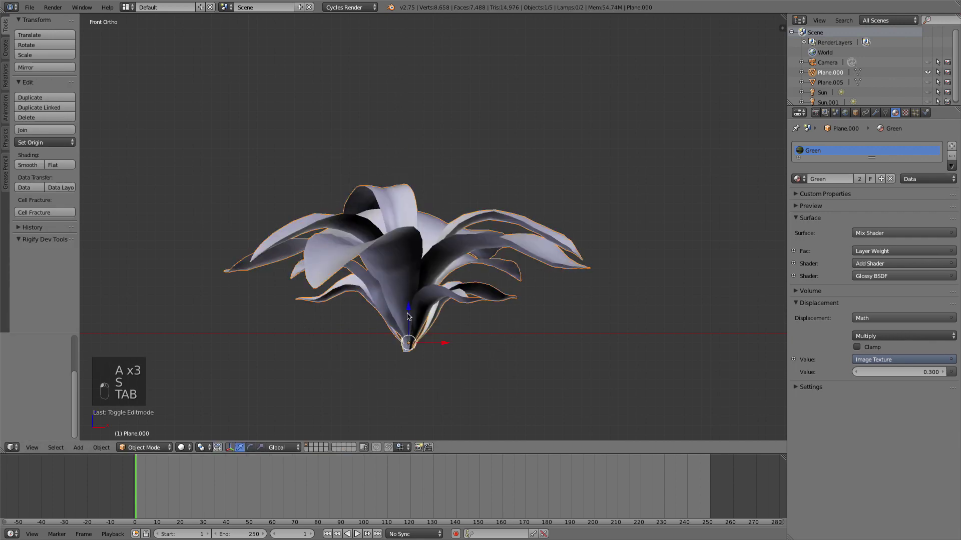
{"action": "left_click_drag", "start_coordinate": [408, 314], "coordinate": [409, 300]}
Twist the end of one broad outer leaf by rotating a vertex near its tip with proportional editing at size 1.21
{"action": "middle_click_drag", "start_coordinate": [408, 300], "coordinate": [490, 225]}
{"action": "scroll", "coordinate": [491, 225], "scroll_direction": "up", "scroll_amount": 3}
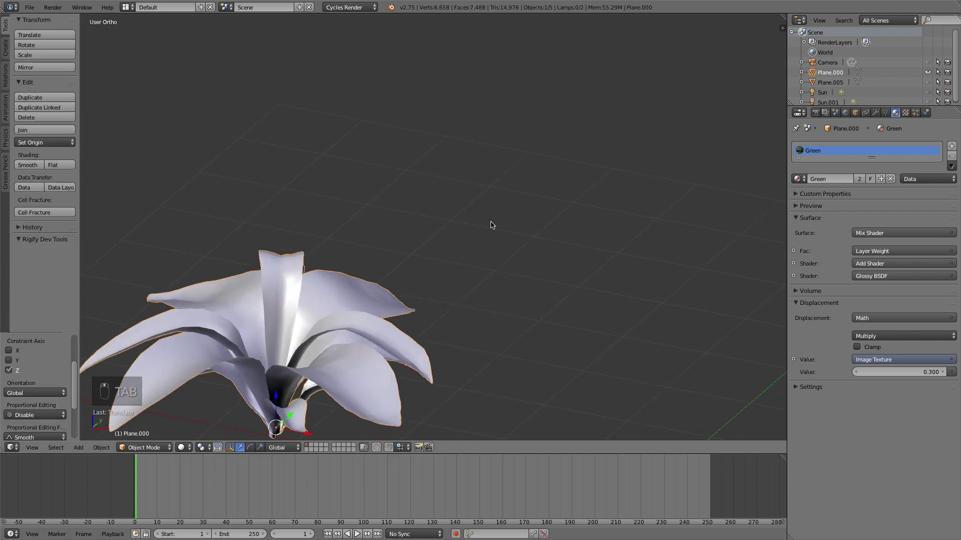
{"action": "middle_click_drag", "start_coordinate": [352, 307], "coordinate": [471, 256], "text": "shift"}
{"action": "key", "text": "Tab"}
{"action": "right_click", "coordinate": [501, 241]}
{"action": "middle_click_drag", "start_coordinate": [534, 236], "coordinate": [574, 281]}
{"action": "key", "text": "r"}
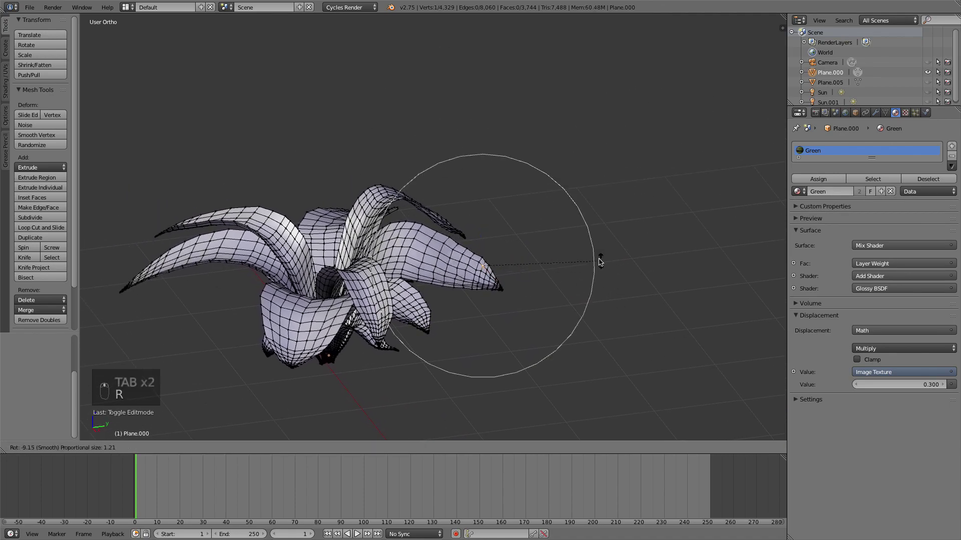
{"action": "left_click", "coordinate": [573, 240]}
Shift the vertex near that leaf's tip slightly upward with proportional editing at size 1.61
{"action": "key", "text": "g"}
{"action": "scroll", "coordinate": [571, 237], "scroll_direction": "down", "scroll_amount": 3}
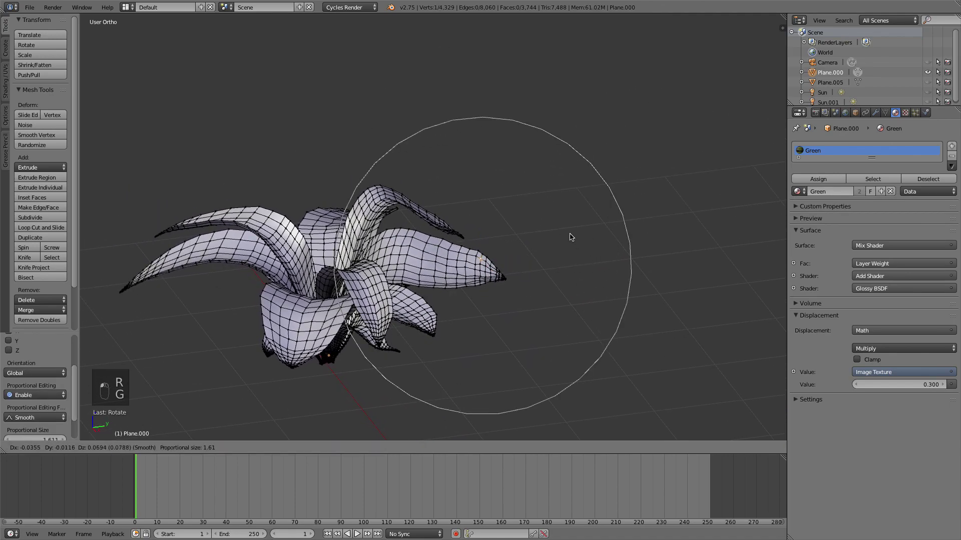
{"action": "left_click", "coordinate": [571, 237]}
{"action": "key", "text": "Tab"}
{"action": "key", "text": "Tab"}
Select one entire narrow leaf beside the wide gap in top view and duplicate it in place
{"action": "left_click", "coordinate": [252, 222]}
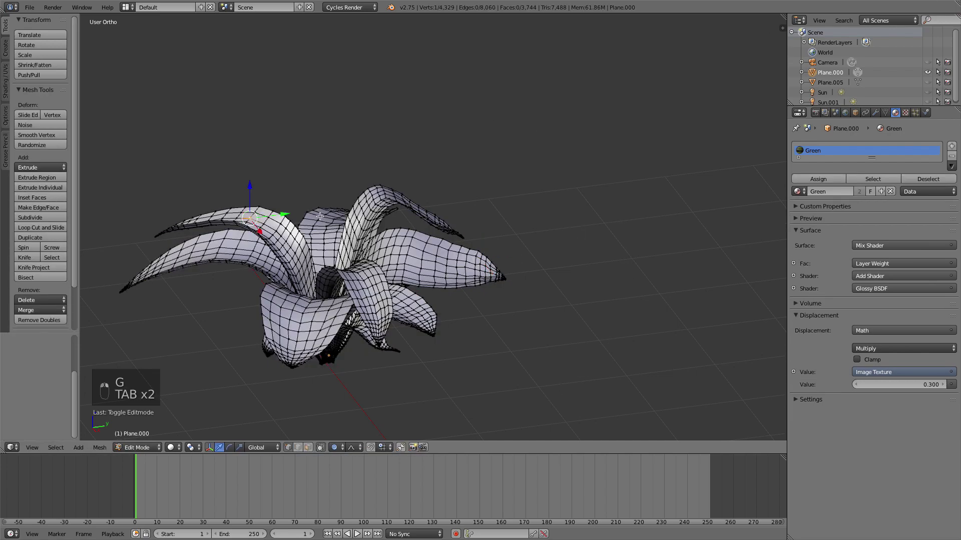
{"action": "key", "text": "7"}
{"action": "middle_click_drag", "start_coordinate": [433, 332], "coordinate": [352, 100], "text": "shift"}
{"action": "scroll", "coordinate": [414, 164], "scroll_direction": "up", "scroll_amount": 1}
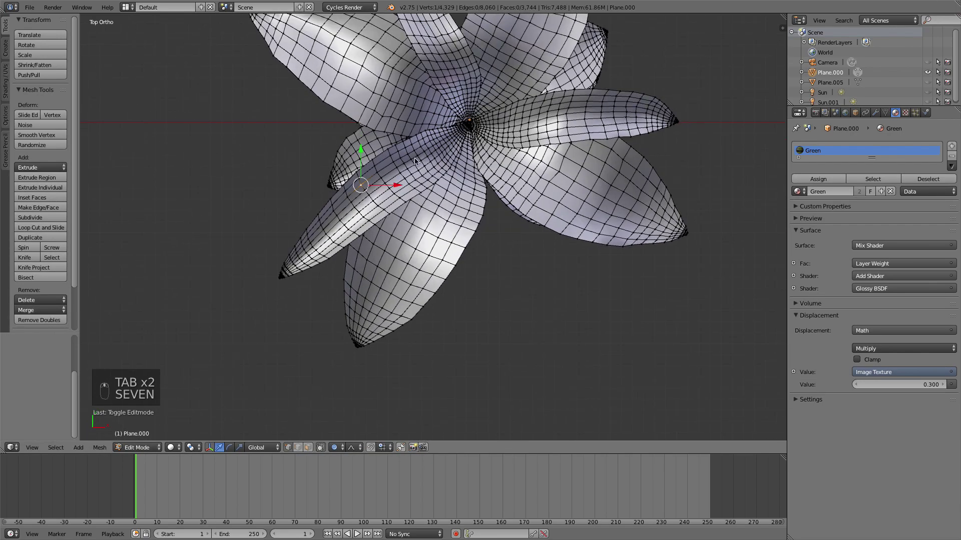
{"action": "scroll", "coordinate": [414, 161], "scroll_direction": "up", "scroll_amount": 2}
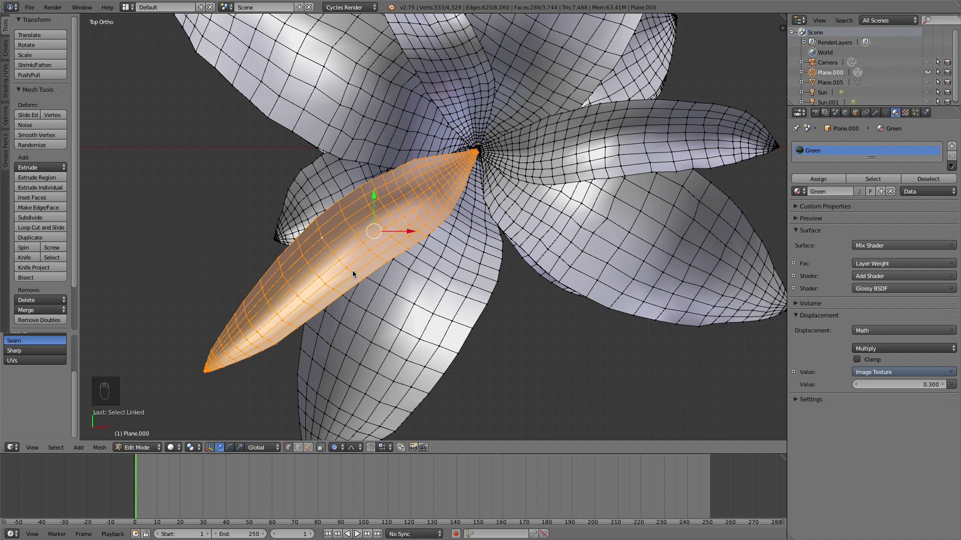
{"action": "key", "text": "shift+d"}
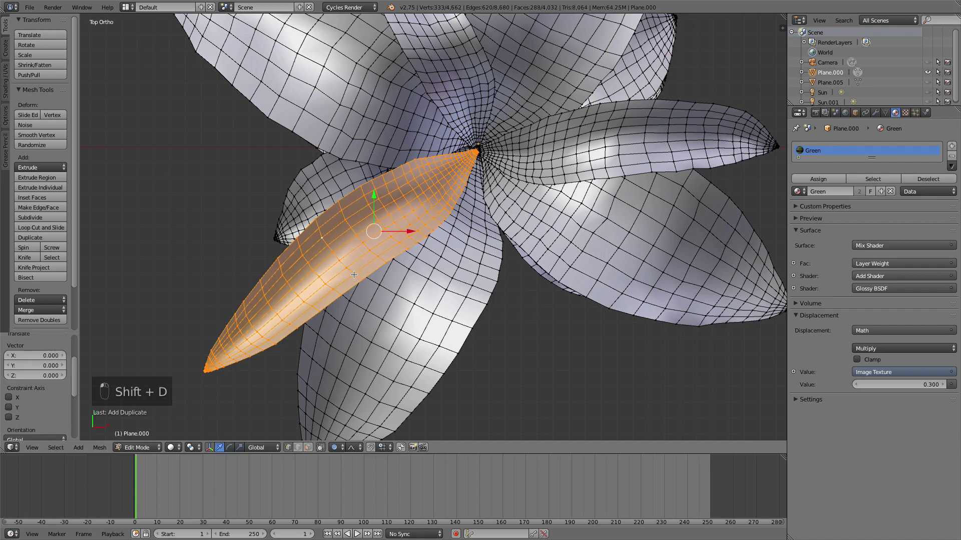
Try to rotate the duplicated leaf with proportional editing enabled, and undo the rotation
{"action": "key", "text": "r"}
{"action": "left_click", "coordinate": [449, 305]}
{"action": "key", "text": "super+z"}
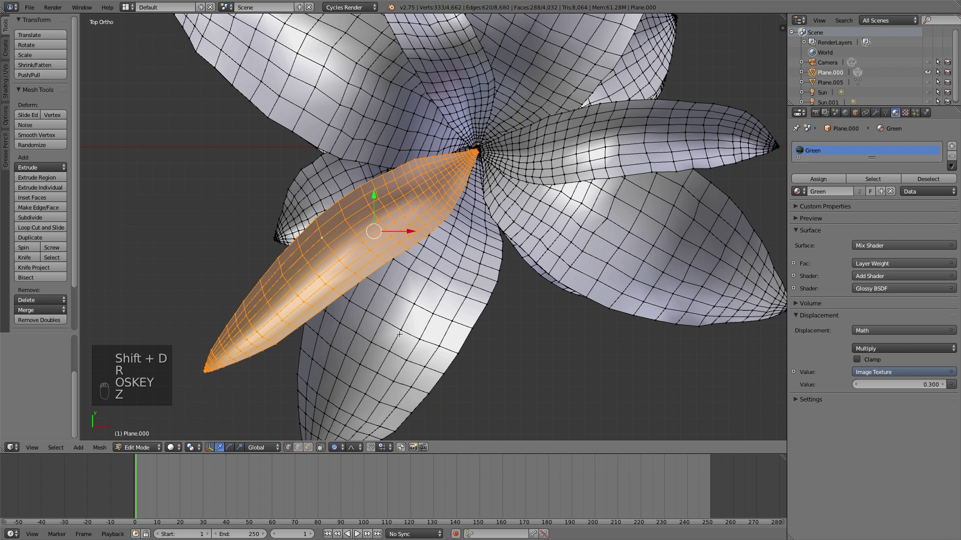
With proportional editing disabled, rotate the duplicated leaf counter-clockwise and move it about 1 unit along X into the gap, its base at the plant's centre
{"action": "left_click", "coordinate": [336, 447]}
{"action": "left_click", "coordinate": [350, 434]}
{"action": "key", "text": "r"}
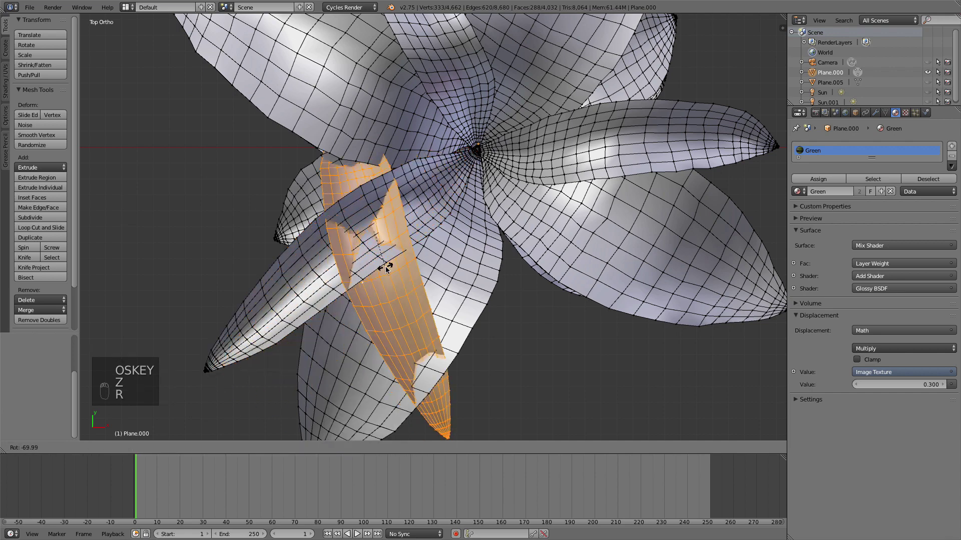
{"action": "left_click", "coordinate": [396, 259]}
{"action": "key", "text": "g"}
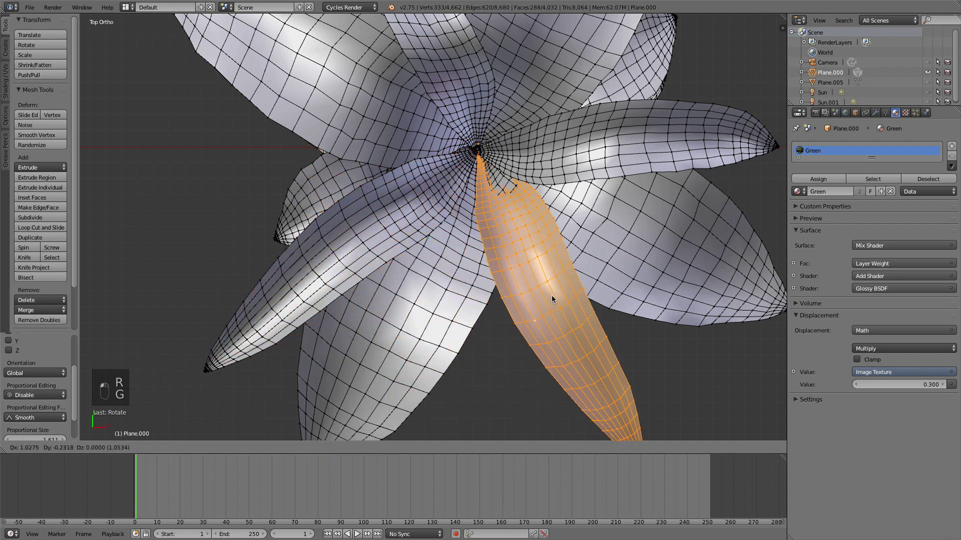
{"action": "left_click", "coordinate": [543, 296]}
{"action": "middle_click_drag", "start_coordinate": [543, 296], "coordinate": [568, 256]}
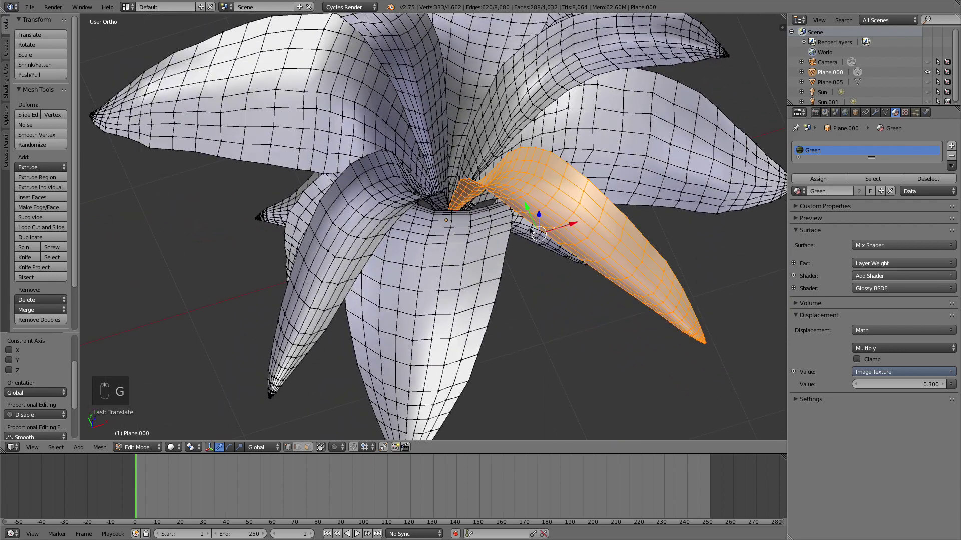
Enable proportional editing and rotate the newly placed leaf's tip vertex at size 1.00 so the leaf end curls upward
{"action": "right_click", "coordinate": [529, 229]}
{"action": "middle_click_drag", "start_coordinate": [706, 343], "coordinate": [592, 313]}
{"action": "key", "text": "r"}
{"action": "left_click", "coordinate": [636, 263]}
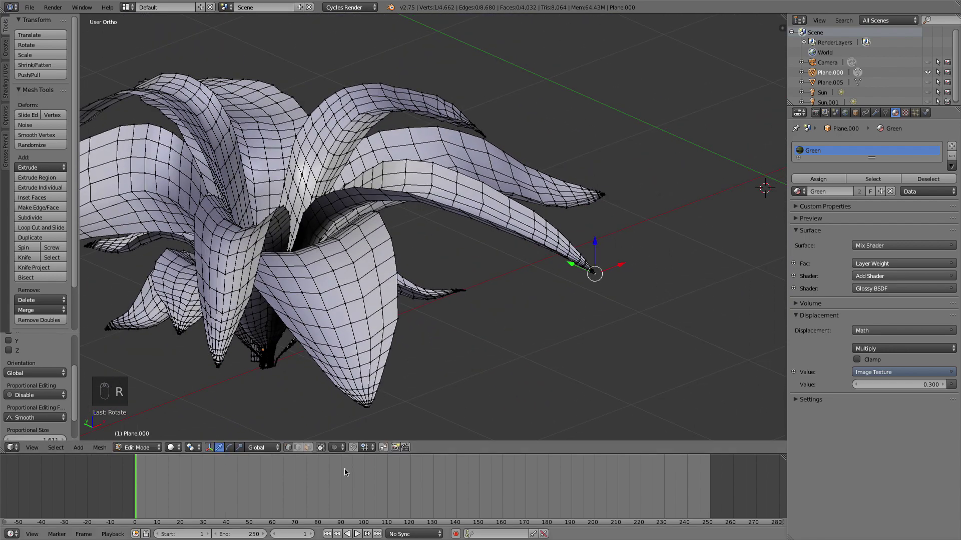
{"action": "left_click", "coordinate": [339, 447]}
{"action": "left_click", "coordinate": [346, 425]}
{"action": "key", "text": "r"}
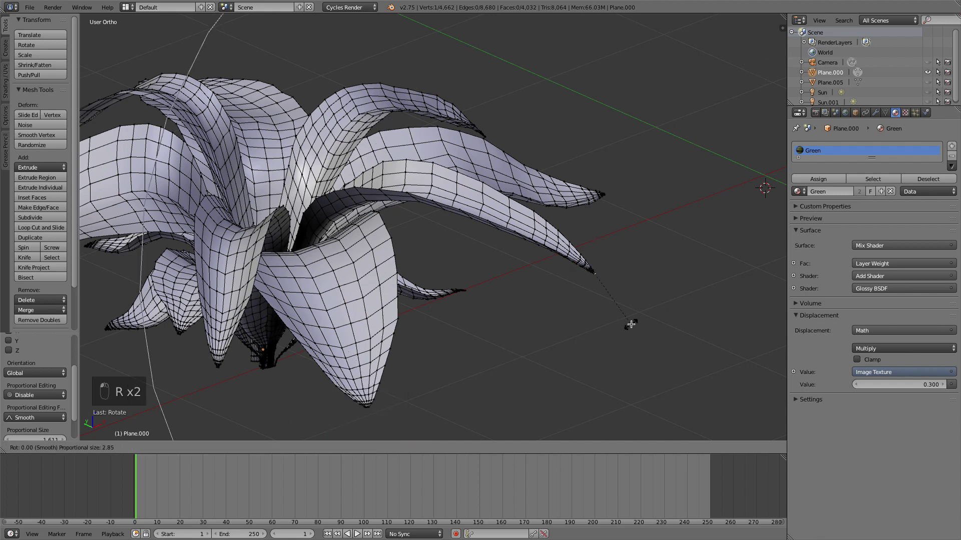
{"action": "scroll", "coordinate": [628, 321], "scroll_direction": "down", "scroll_amount": 2}
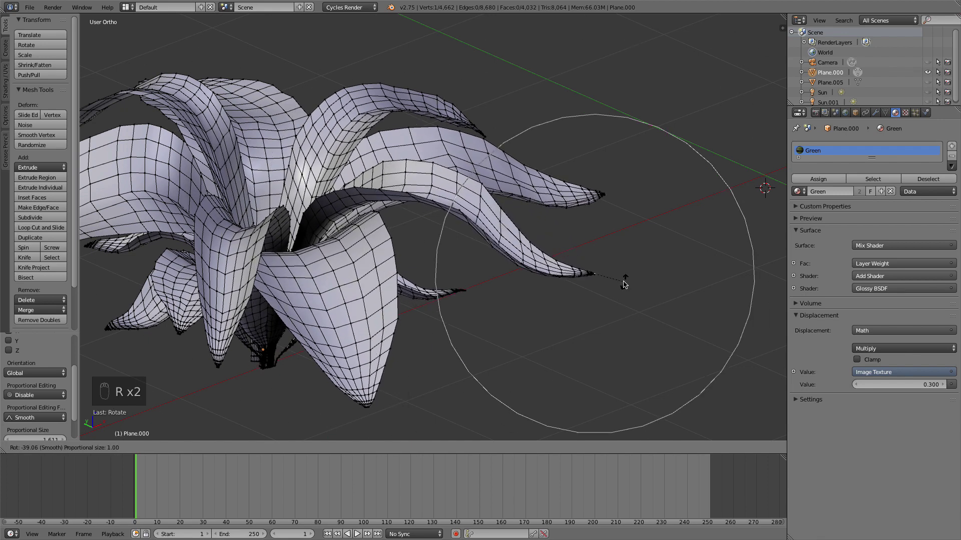
Move the curled leaf tip slightly with proportional editing, leave mesh editing and view the plant from above
{"action": "key", "text": "g"}
{"action": "scroll", "coordinate": [624, 240], "scroll_direction": "down", "scroll_amount": 1}
{"action": "left_click", "coordinate": [623, 241]}
{"action": "key", "text": "Tab"}
{"action": "scroll", "coordinate": [593, 236], "scroll_direction": "down", "scroll_amount": 3}
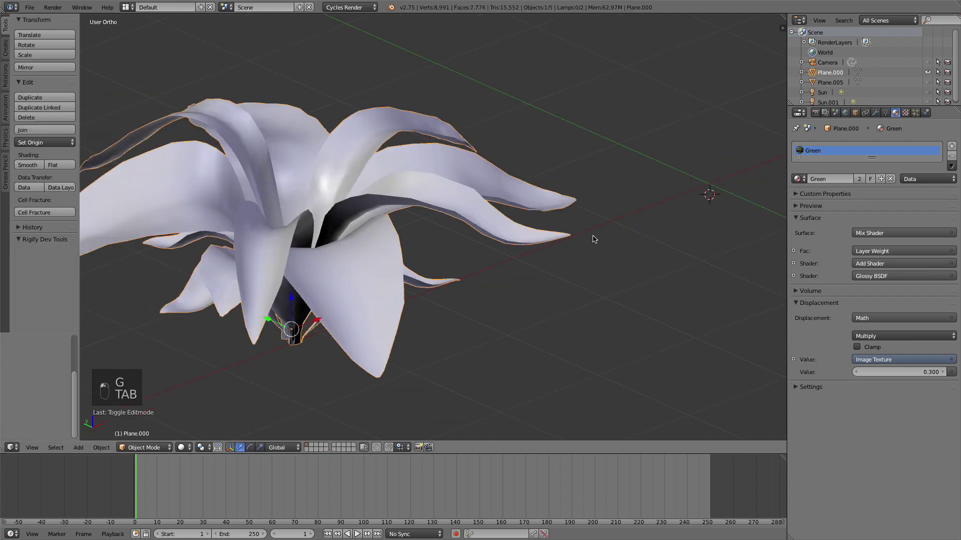
{"action": "middle_click_drag", "start_coordinate": [500, 224], "coordinate": [449, 269]}
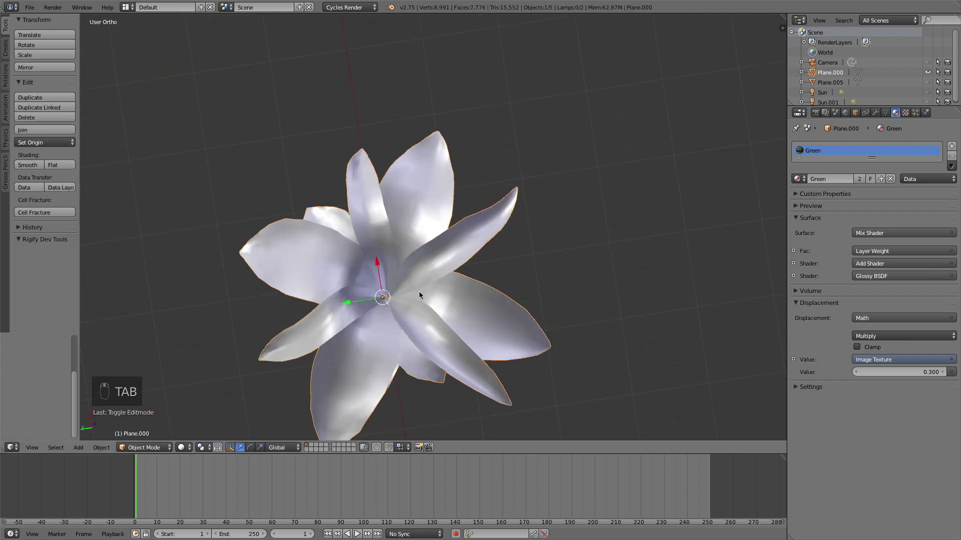
In top view, select the entire narrow leaf lying along the X axis and duplicate it almost in place
{"action": "key", "text": "Tab"}
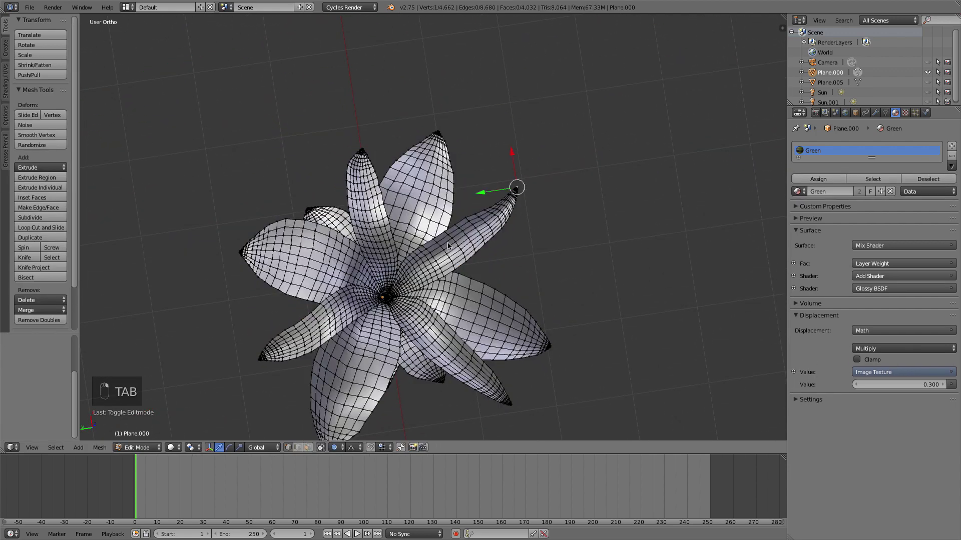
{"action": "key", "text": "6"}
{"action": "key", "text": "7"}
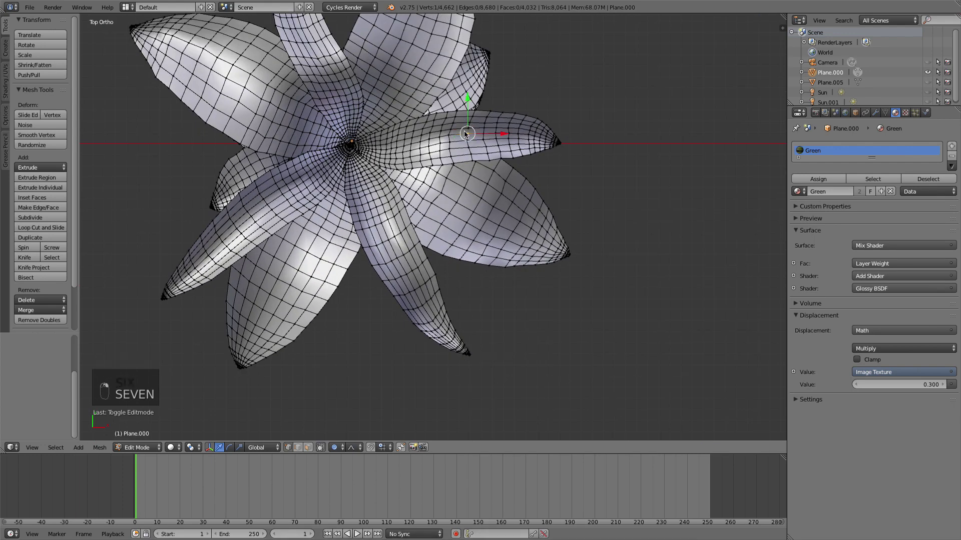
{"action": "key", "text": "l"}
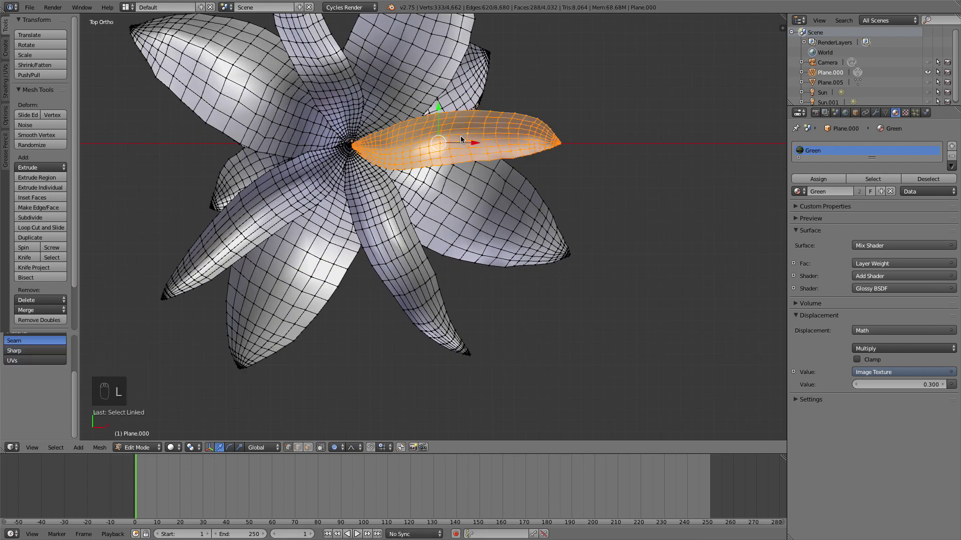
{"action": "key", "text": "shift+d"}
{"action": "scroll", "coordinate": [468, 145], "scroll_direction": "down", "scroll_amount": 5}
{"action": "left_click", "coordinate": [467, 145]}
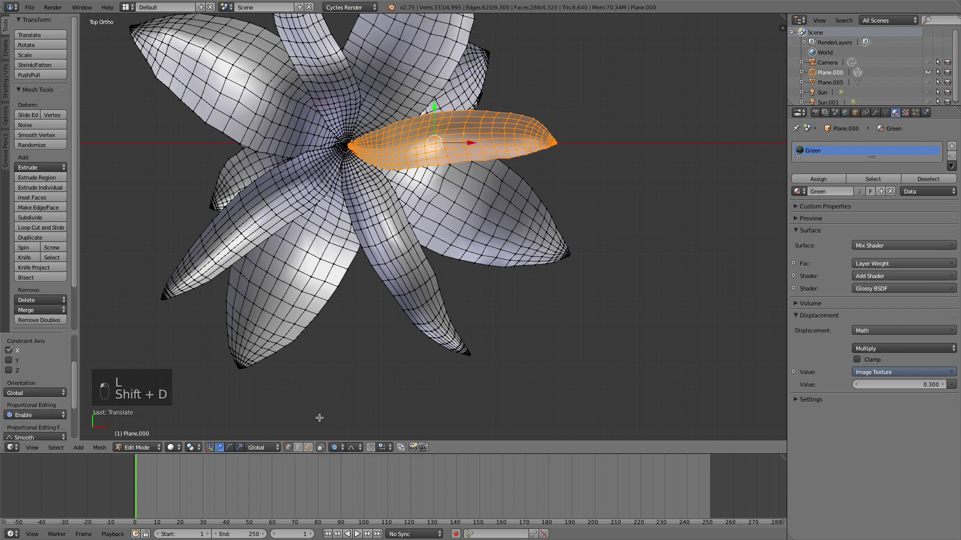
With proportional editing disabled, rotate the duplicated leaf clockwise about 24 degrees and move its base to the plant's centre
{"action": "left_click", "coordinate": [335, 448]}
{"action": "left_click", "coordinate": [352, 393]}
{"action": "key", "text": "r"}
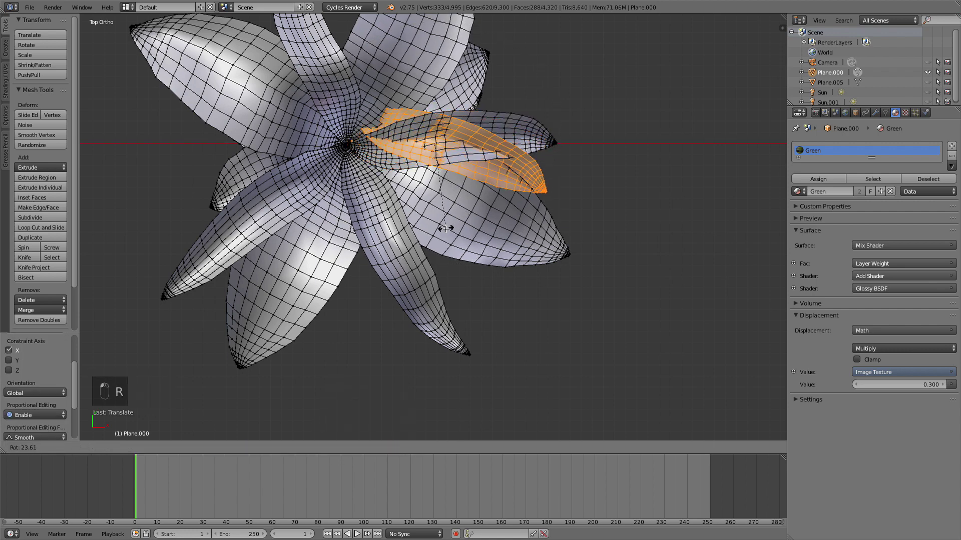
{"action": "left_click", "coordinate": [440, 230]}
{"action": "key", "text": "g"}
{"action": "left_click", "coordinate": [434, 248]}
{"action": "scroll", "coordinate": [470, 198], "scroll_direction": "up", "scroll_amount": 2}
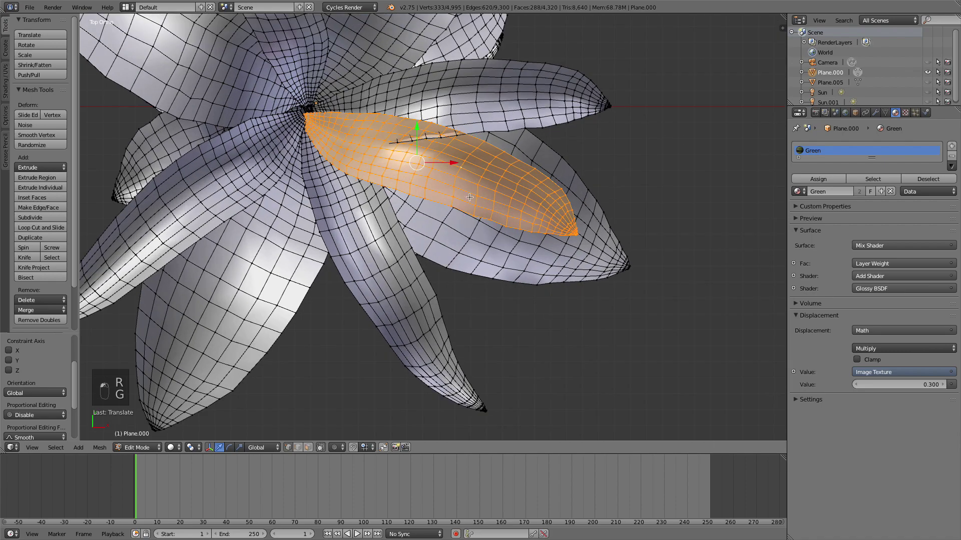
Select a vertex on the duplicate's upper bend beside the neighbouring leaf, try moving it without proportional editing, and undo the move
{"action": "right_click", "coordinate": [417, 138]}
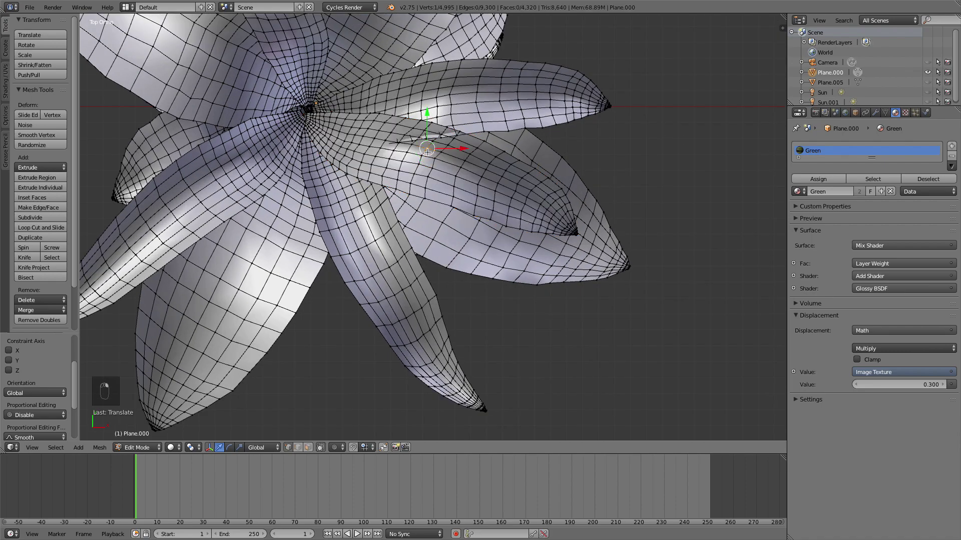
{"action": "middle_click_drag", "start_coordinate": [434, 152], "coordinate": [466, 136]}
{"action": "key", "text": "g"}
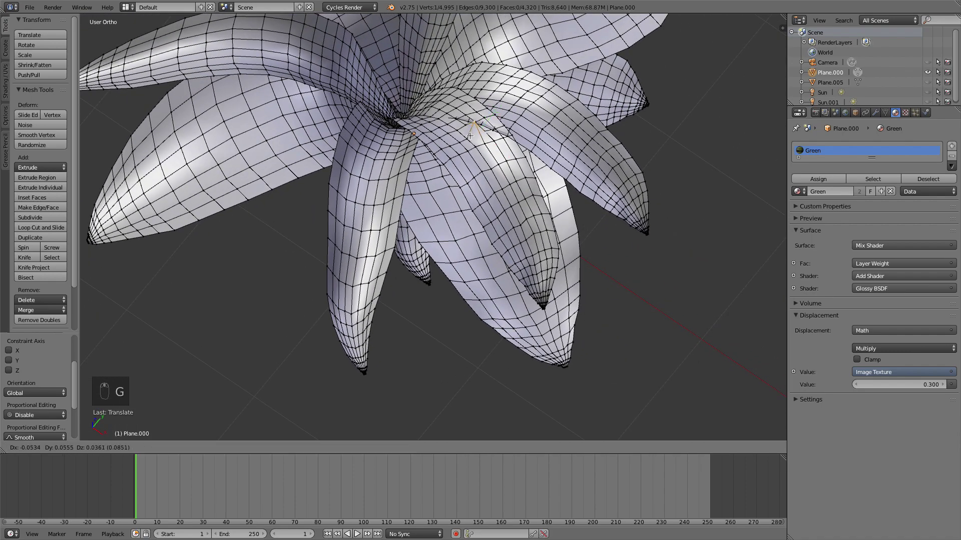
{"action": "left_click", "coordinate": [467, 140]}
{"action": "key", "text": "super+z"}
Enable proportional editing, shift that bend vertex away from the overlapping leaf at size 1.33, and check the shape outside mesh editing
{"action": "left_click", "coordinate": [337, 448]}
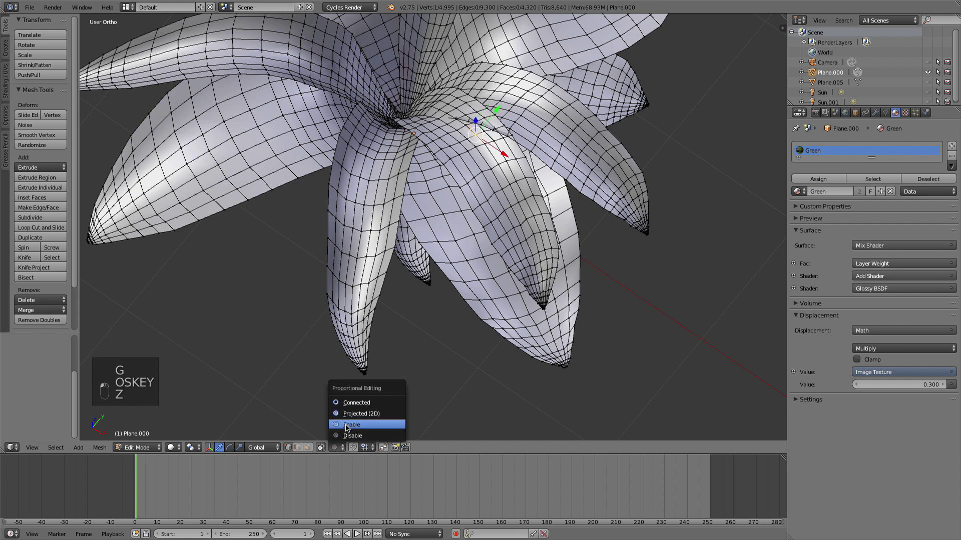
{"action": "left_click", "coordinate": [347, 425]}
{"action": "key", "text": "g"}
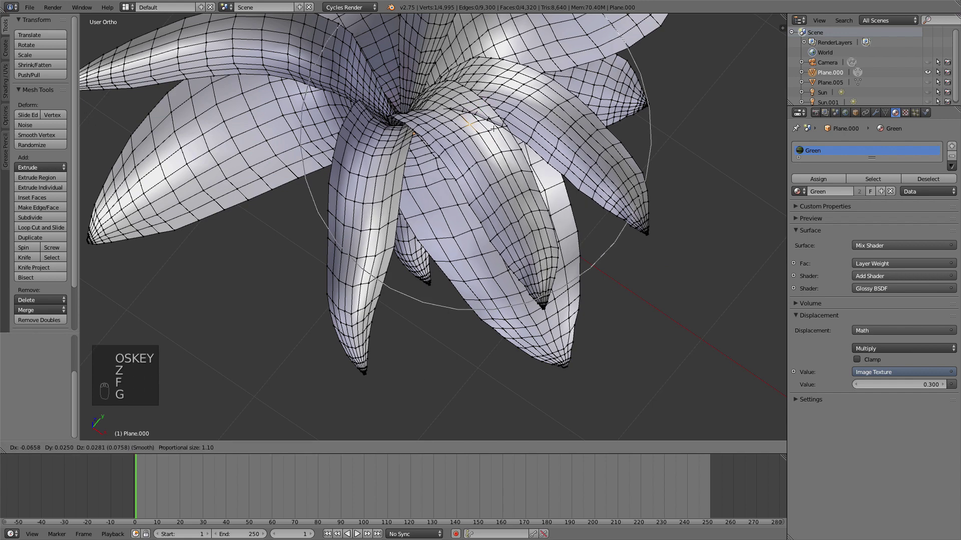
{"action": "scroll", "coordinate": [492, 145], "scroll_direction": "up", "scroll_amount": 3}
{"action": "left_click", "coordinate": [490, 150]}
{"action": "key", "text": "Tab"}
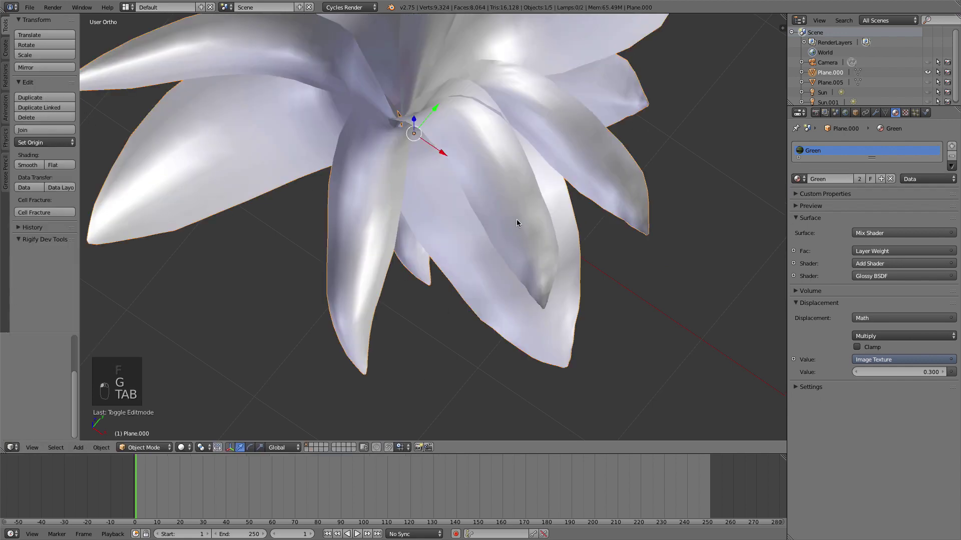
{"action": "middle_click_drag", "start_coordinate": [503, 190], "coordinate": [488, 139]}
Separate the entire duplicated leaf into its own object and open that object for mesh editing
{"action": "key", "text": "Tab"}
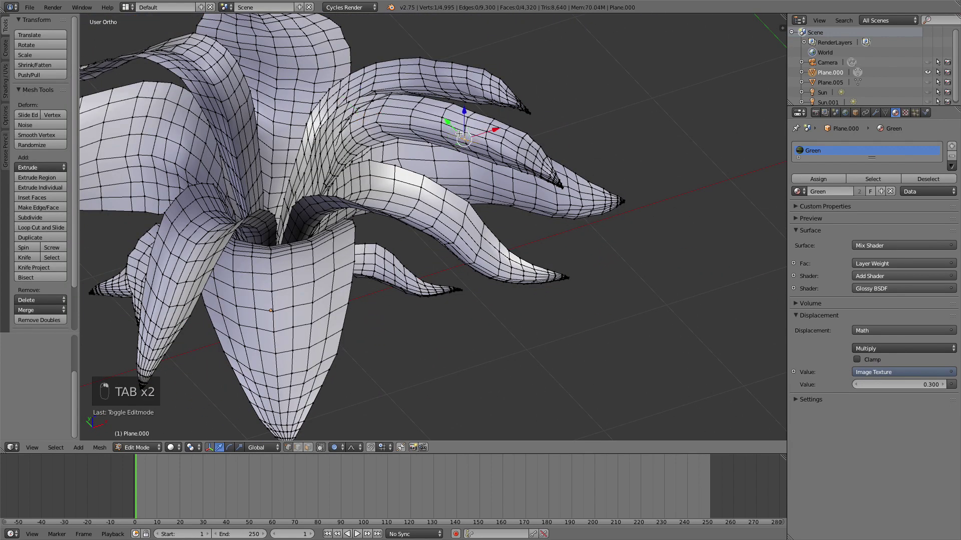
{"action": "key", "text": "l"}
{"action": "key", "text": "p"}
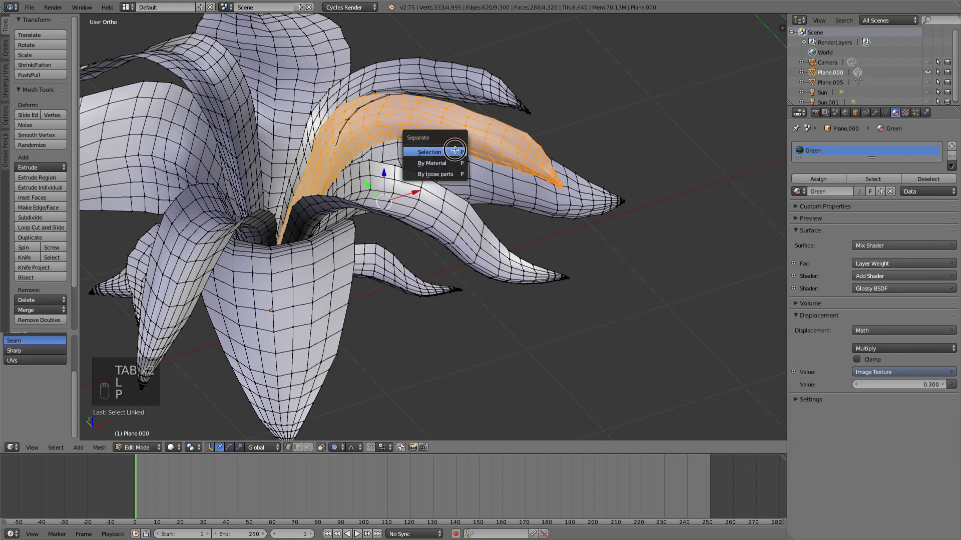
{"action": "left_click", "coordinate": [454, 150]}
{"action": "key", "text": "Tab"}
{"action": "right_click", "coordinate": [456, 140]}
{"action": "key", "text": "Tab"}
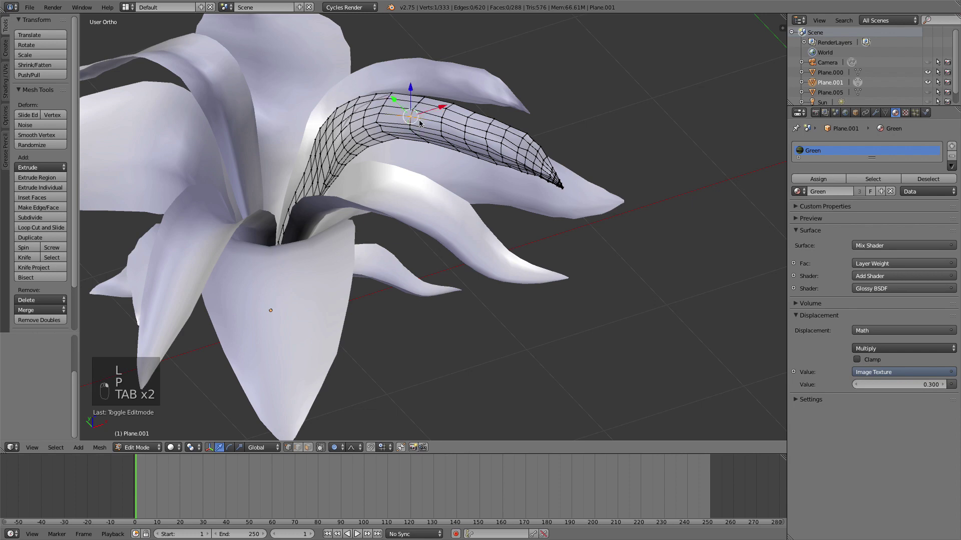
Move the selected vertex on the separated leaf's upper bend upward with proportional editing at size 1.33
{"action": "middle_click_drag", "start_coordinate": [420, 123], "coordinate": [463, 269], "text": "shift"}
{"action": "key", "text": "g"}
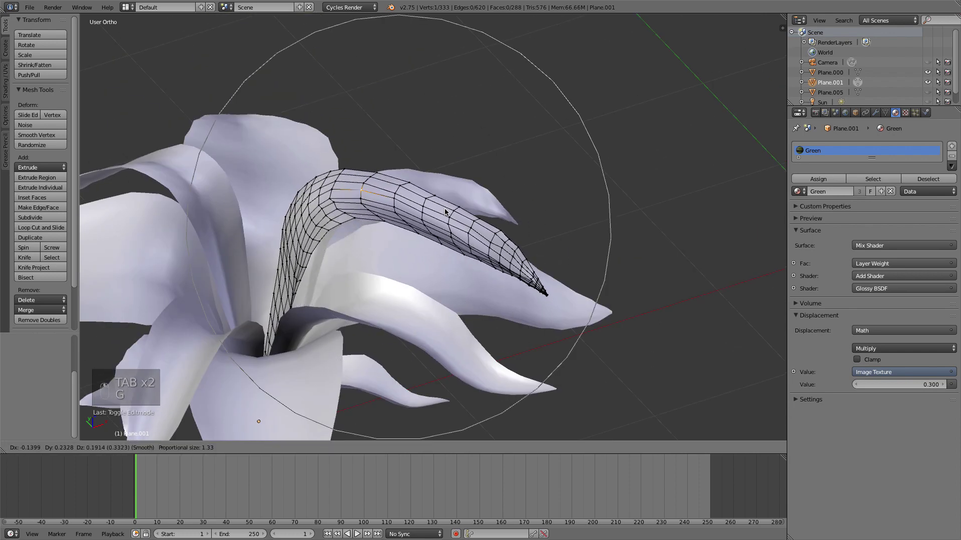
{"action": "left_click", "coordinate": [553, 295]}
Raise the separated leaf's tip vertex with proportional editing at size 2.14 and check the leaf from the opposite side
{"action": "key", "text": "g"}
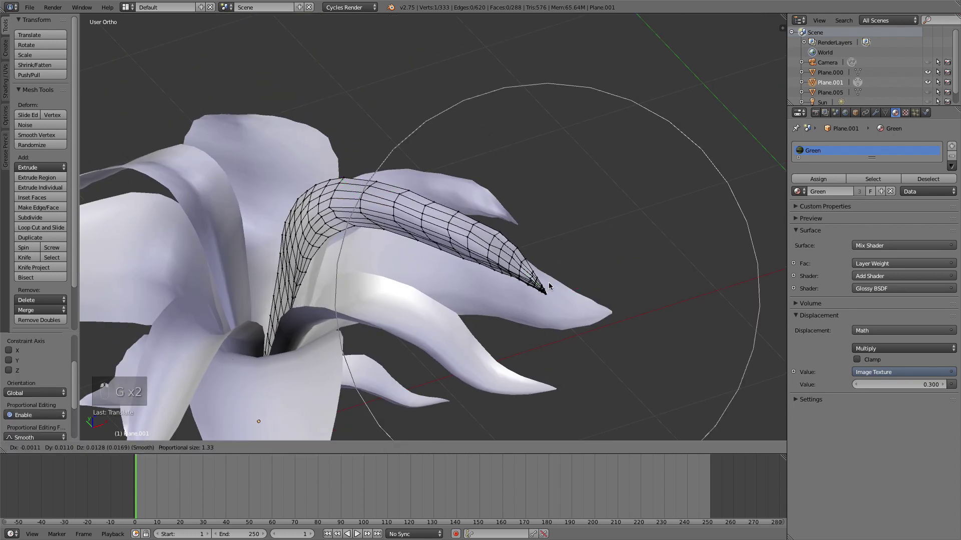
{"action": "scroll", "coordinate": [520, 208], "scroll_direction": "up", "scroll_amount": 3}
{"action": "scroll", "coordinate": [518, 234], "scroll_direction": "down", "scroll_amount": 8}
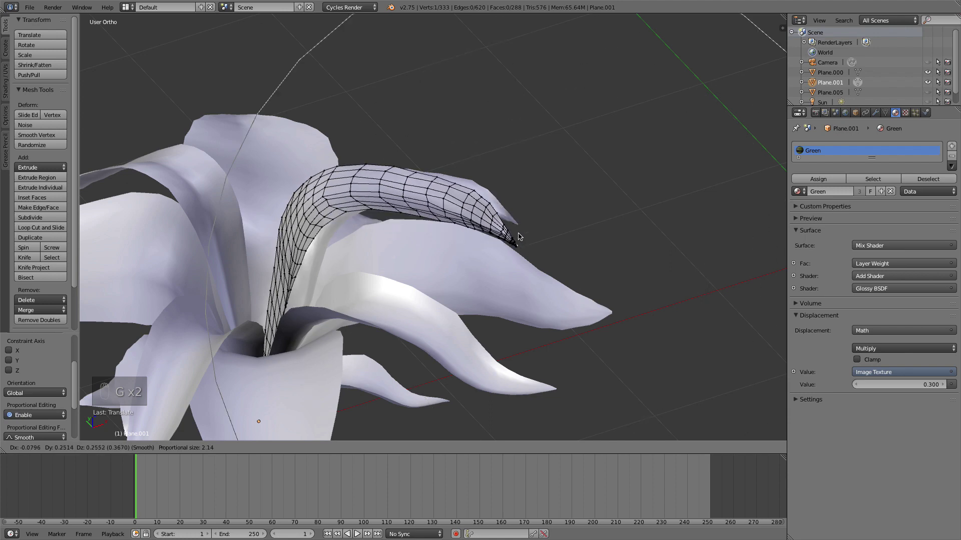
{"action": "left_click", "coordinate": [484, 227]}
{"action": "key", "text": "Tab"}
{"action": "middle_click_drag", "start_coordinate": [402, 255], "coordinate": [572, 236]}
{"action": "scroll", "coordinate": [571, 237], "scroll_direction": "up", "scroll_amount": 4}
{"action": "key", "text": "Tab"}
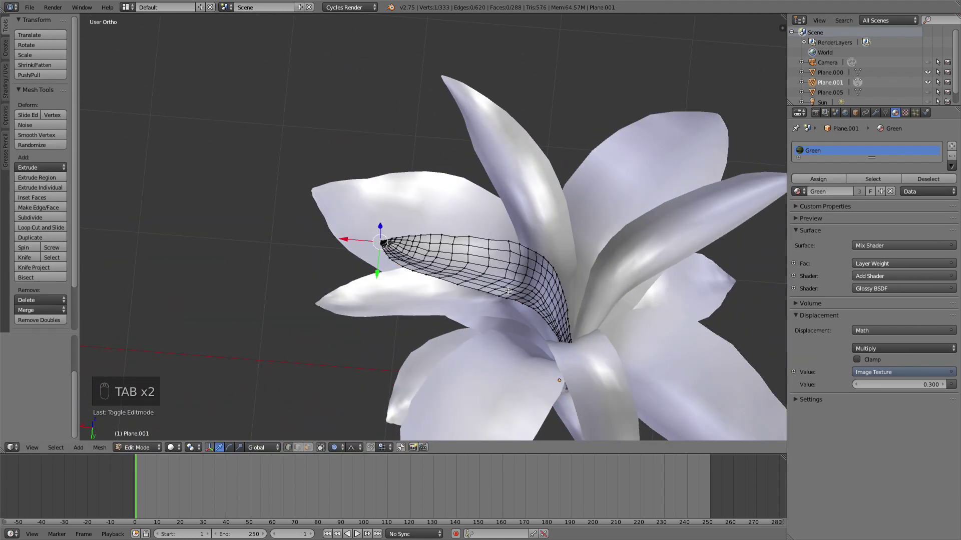
Rotate and reposition the curved leaf's whole mesh in top view so it points diagonally outward from the plant's centre
{"action": "key", "text": "KP_7"}
{"action": "key", "text": "a"}
{"action": "key", "text": "a"}
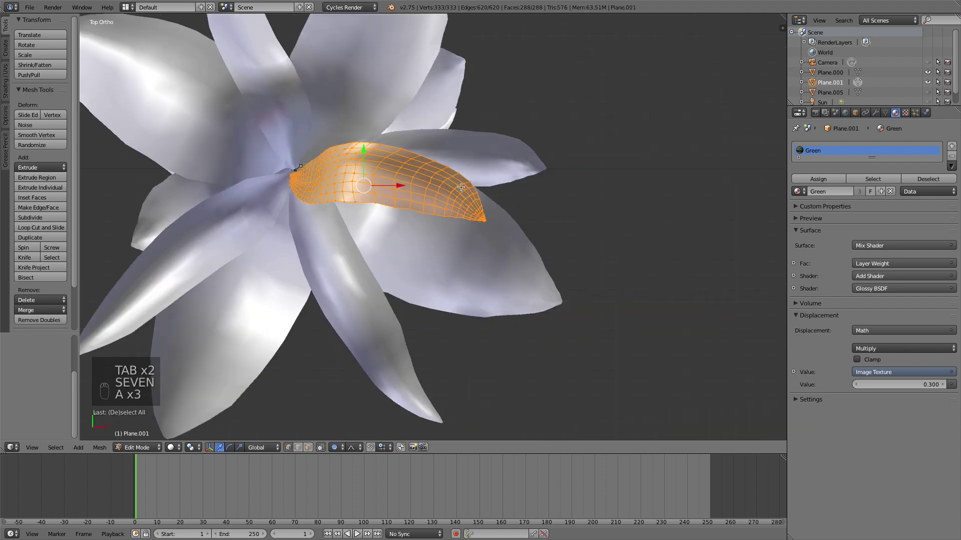
{"action": "key", "text": "r"}
{"action": "left_click", "coordinate": [457, 220]}
{"action": "key", "text": "g"}
{"action": "left_click", "coordinate": [455, 236]}
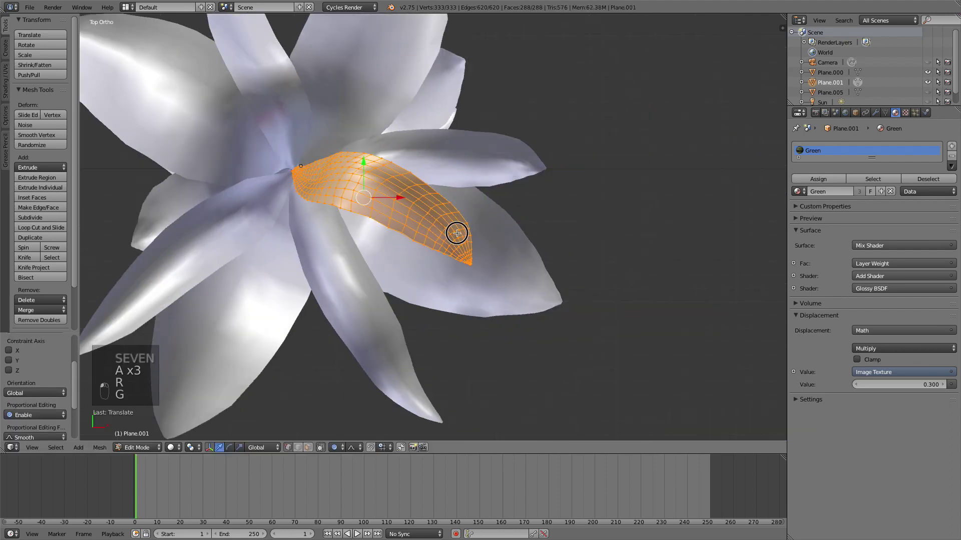
{"action": "key", "text": "Tab"}
{"action": "middle_click_drag", "start_coordinate": [457, 234], "coordinate": [406, 216]}
{"action": "key", "text": "a"}
{"action": "scroll", "coordinate": [389, 198], "scroll_direction": "up", "scroll_amount": 2}
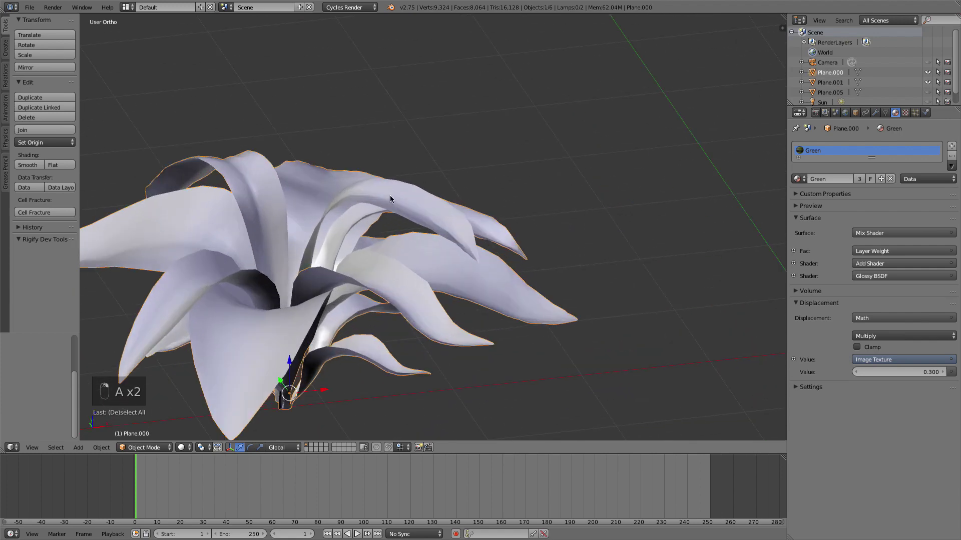
Enlarge the upper curved leaf's mesh slightly in front view and raise it above the other leaves
{"action": "right_click", "coordinate": [389, 200]}
{"action": "key", "text": "KP_7"}
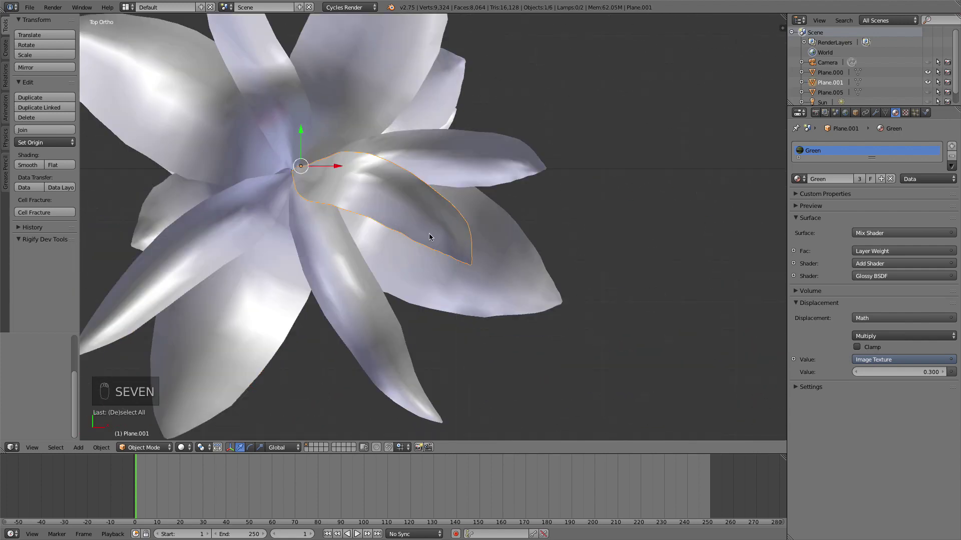
{"action": "key", "text": "Tab"}
{"action": "key", "text": "KP_1"}
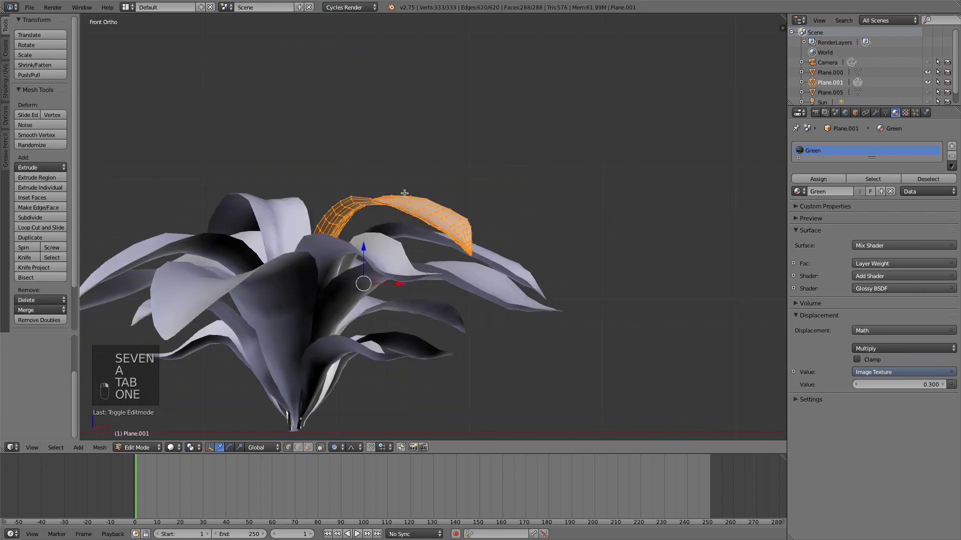
{"action": "key", "text": "s"}
{"action": "left_click", "coordinate": [440, 146]}
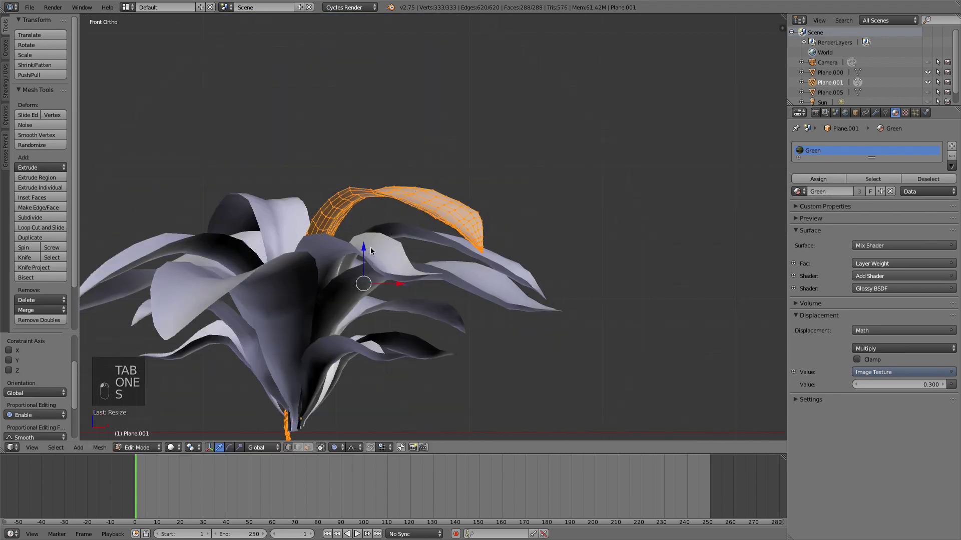
{"action": "key", "text": "s"}
{"action": "left_click", "coordinate": [374, 230]}
{"action": "key", "text": "Tab"}
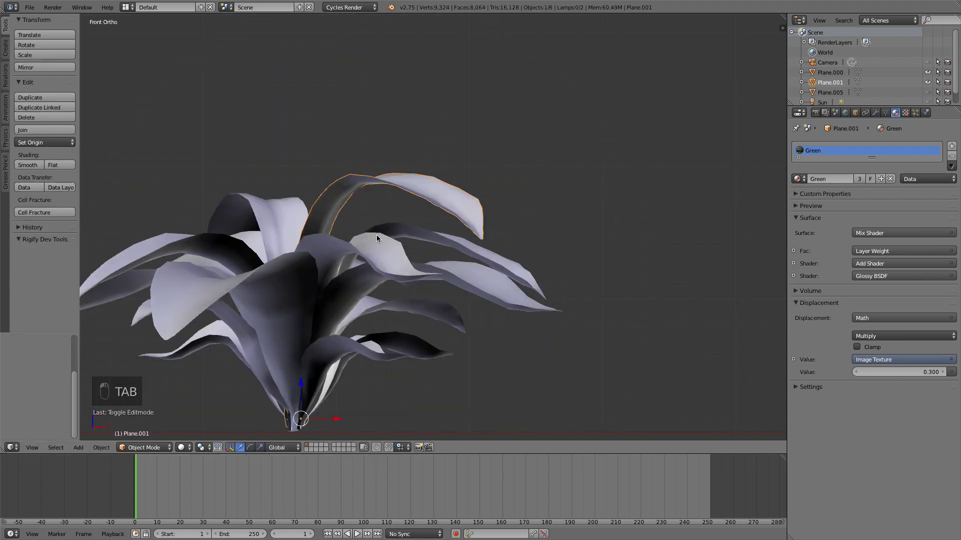
Duplicate the upper leaf, rotate the copy to the opposite side and move its base to the plant's centre
{"action": "key", "text": "KP_7"}
{"action": "key", "text": "shift+d"}
{"action": "key", "text": "r"}
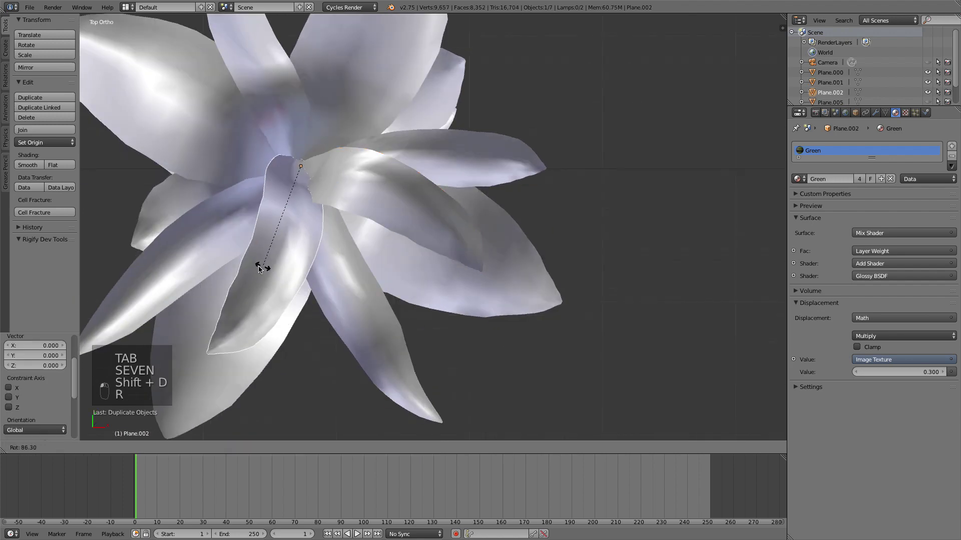
{"action": "left_click", "coordinate": [182, 202]}
{"action": "key", "text": "g"}
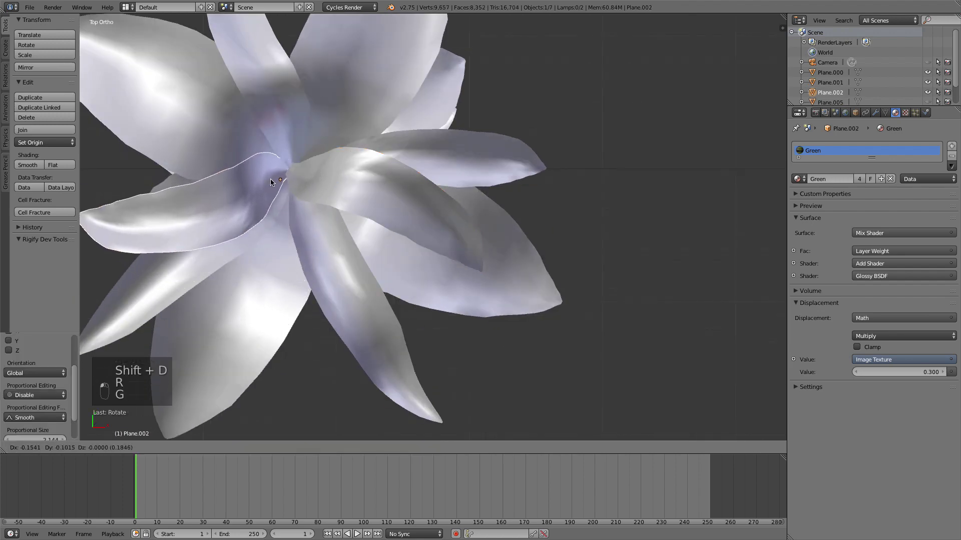
{"action": "left_click", "coordinate": [271, 178]}
Scale the duplicated leaf along Z to change its height
{"action": "middle_click_drag", "start_coordinate": [270, 179], "coordinate": [324, 134]}
{"action": "key", "text": "s"}
{"action": "key", "text": "z"}
{"action": "left_click", "coordinate": [287, 249]}
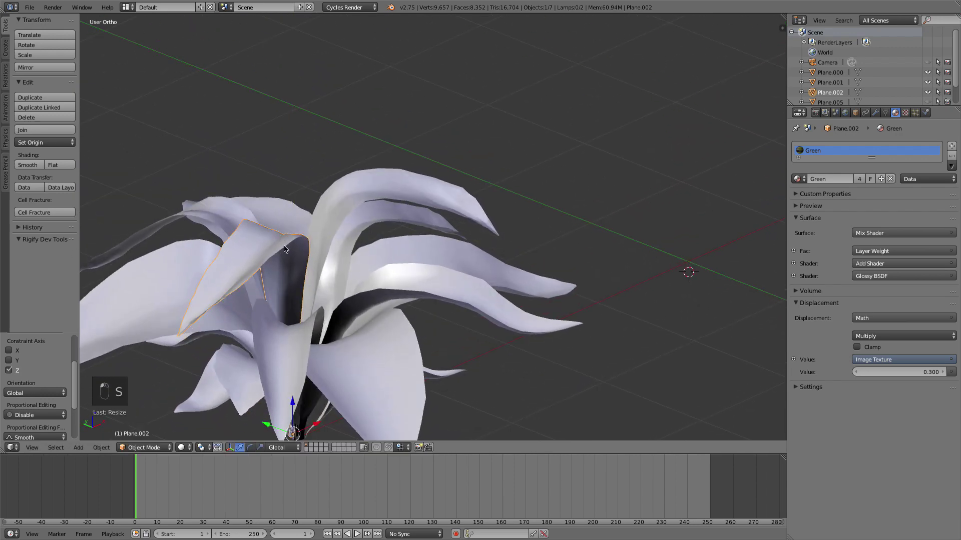
{"action": "key", "text": "Tab"}
{"action": "middle_click_drag", "start_coordinate": [320, 276], "coordinate": [384, 297]}
{"action": "key", "text": "a"}
{"action": "key", "text": "a"}
{"action": "key", "text": "Tab"}
Select all of the plant's leaf objects in front wireframe view and join them into one object
{"action": "scroll", "coordinate": [293, 257], "scroll_direction": "down", "scroll_amount": 5}
{"action": "key", "text": "a"}
{"action": "key", "text": "a"}
{"action": "key", "text": "a"}
{"action": "key", "text": "1"}
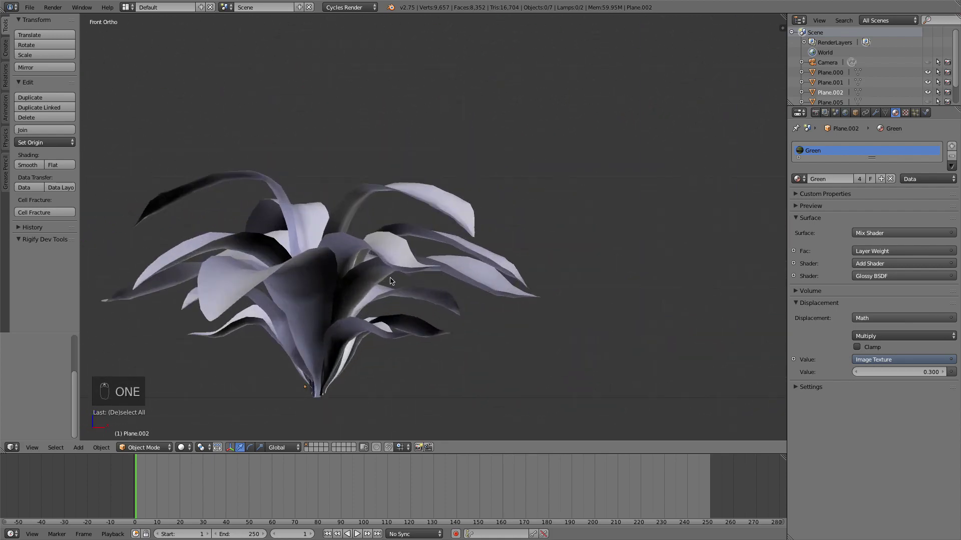
{"action": "scroll", "coordinate": [395, 253], "scroll_direction": "up", "scroll_amount": 2}
{"action": "key", "text": "z"}
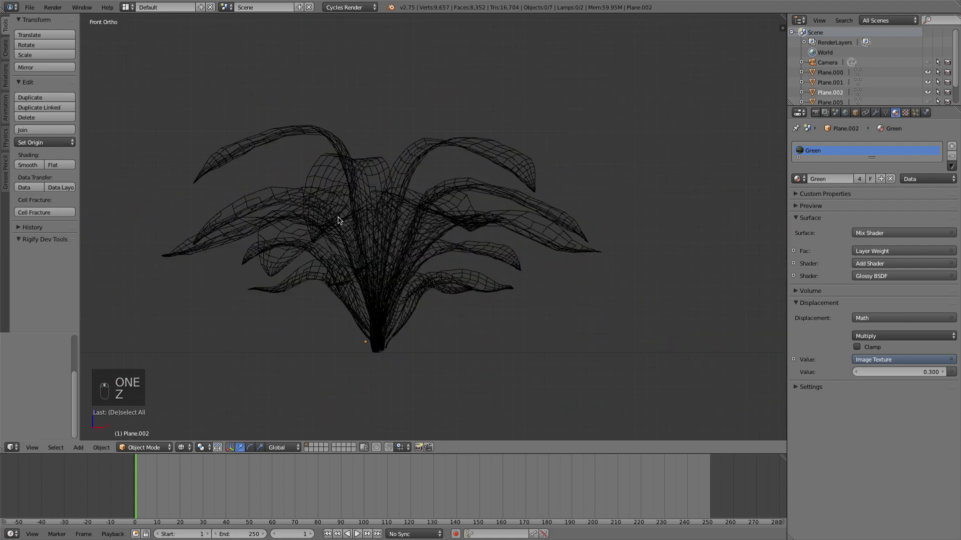
{"action": "key", "text": "b"}
{"action": "left_click_drag", "start_coordinate": [240, 112], "coordinate": [498, 363]}
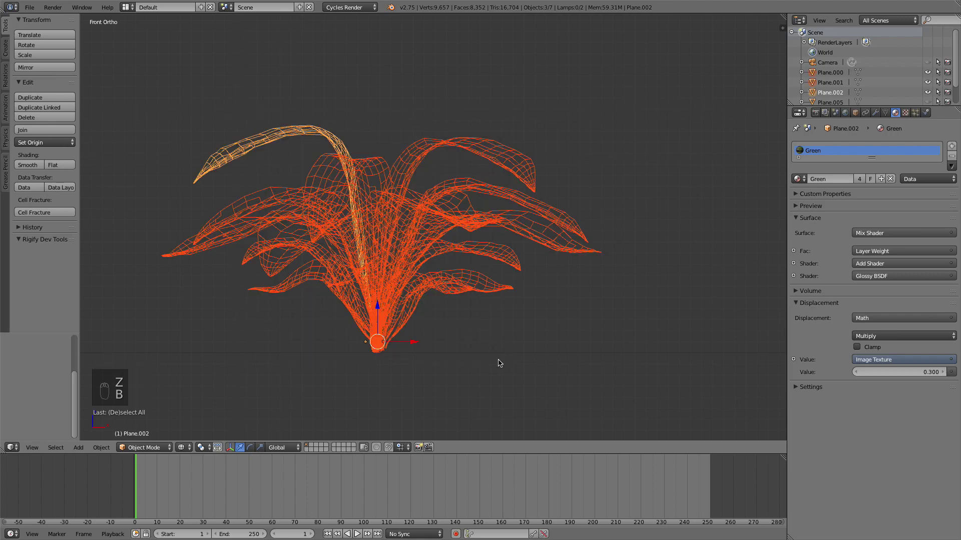
{"action": "key", "text": "ctrl+j"}
Adjust the joined plant's proportions by stretching it along Z, scaling it down uniformly and rescaling its height
{"action": "key", "text": "s"}
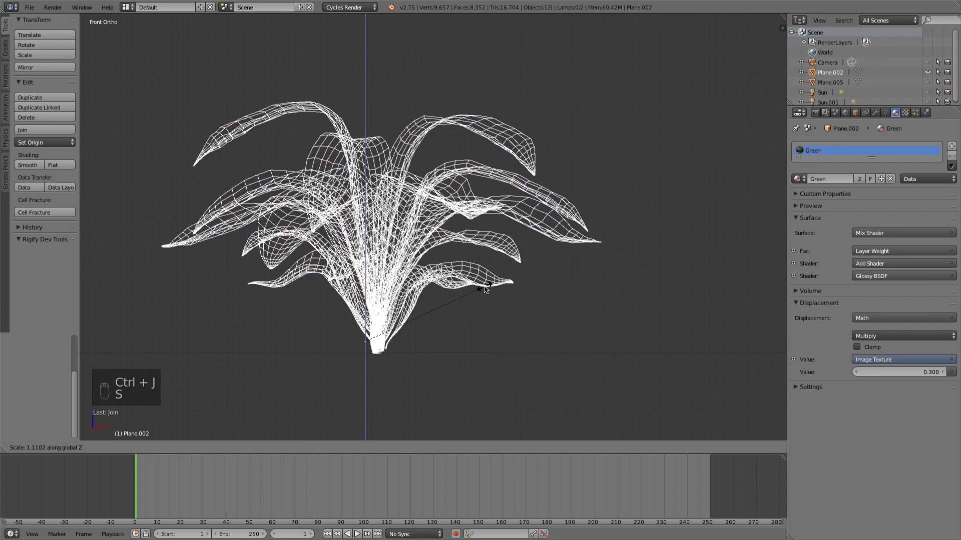
{"action": "key", "text": "z"}
{"action": "left_click", "coordinate": [493, 281]}
{"action": "key", "text": "s"}
{"action": "left_click", "coordinate": [552, 243]}
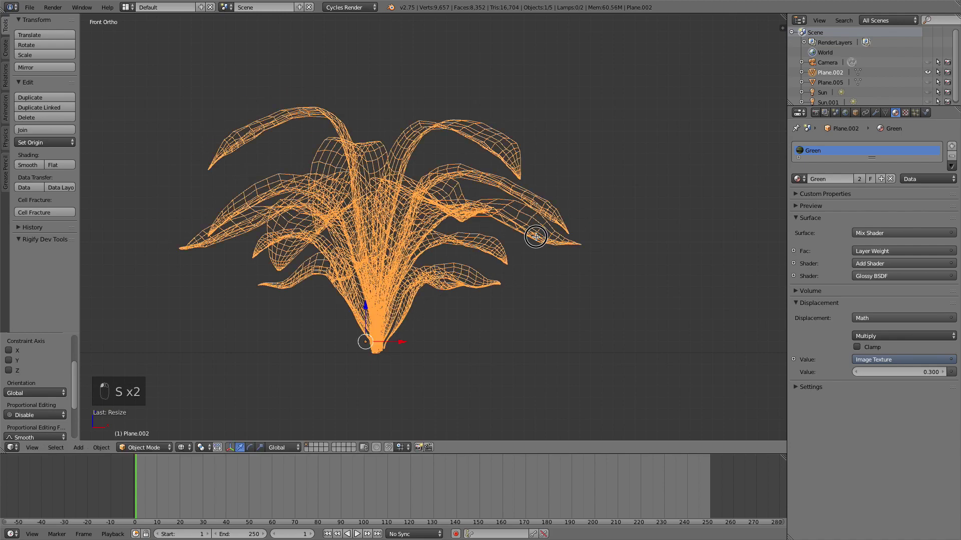
{"action": "key", "text": "s"}
{"action": "key", "text": "z"}
{"action": "left_click", "coordinate": [568, 271]}
{"action": "key", "text": "z"}
{"action": "scroll", "coordinate": [568, 272], "scroll_direction": "down", "scroll_amount": 4}
{"action": "key", "text": "a"}
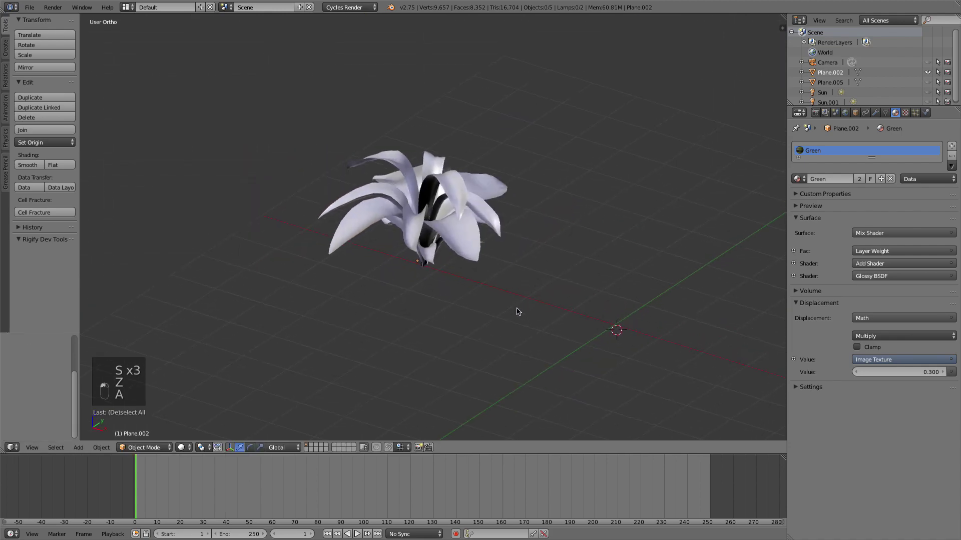
Enlarge the timeline area by raising its border with the 3D view
{"action": "middle_click_drag", "start_coordinate": [516, 312], "coordinate": [442, 484]}
{"action": "left_click_drag", "start_coordinate": [457, 457], "coordinate": [456, 393]}
{"action": "middle_click_drag", "start_coordinate": [487, 274], "coordinate": [448, 283]}
{"action": "scroll", "coordinate": [431, 249], "scroll_direction": "up", "scroll_amount": 3}
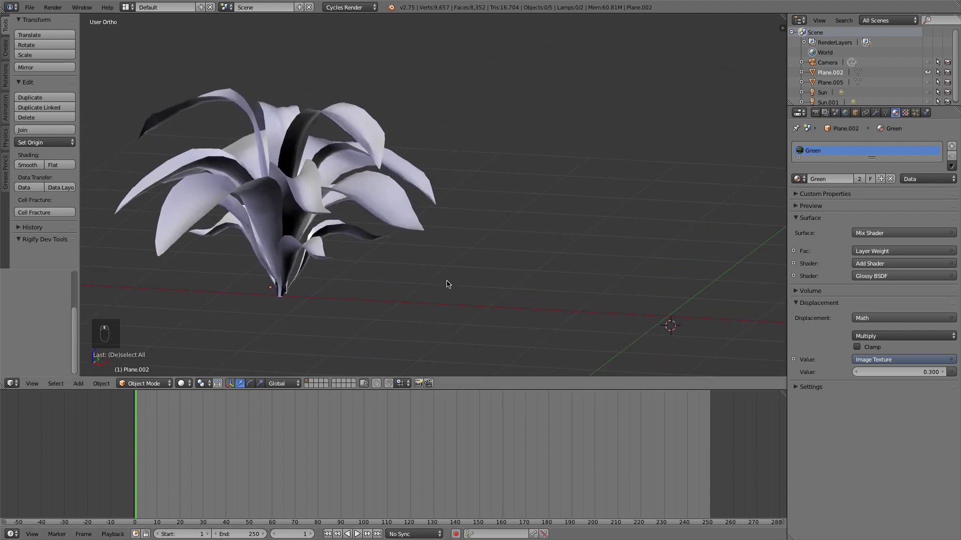
{"action": "scroll", "coordinate": [453, 285], "scroll_direction": "up", "scroll_amount": 2}
{"action": "middle_click_drag", "start_coordinate": [486, 217], "coordinate": [583, 207], "text": "shift"}
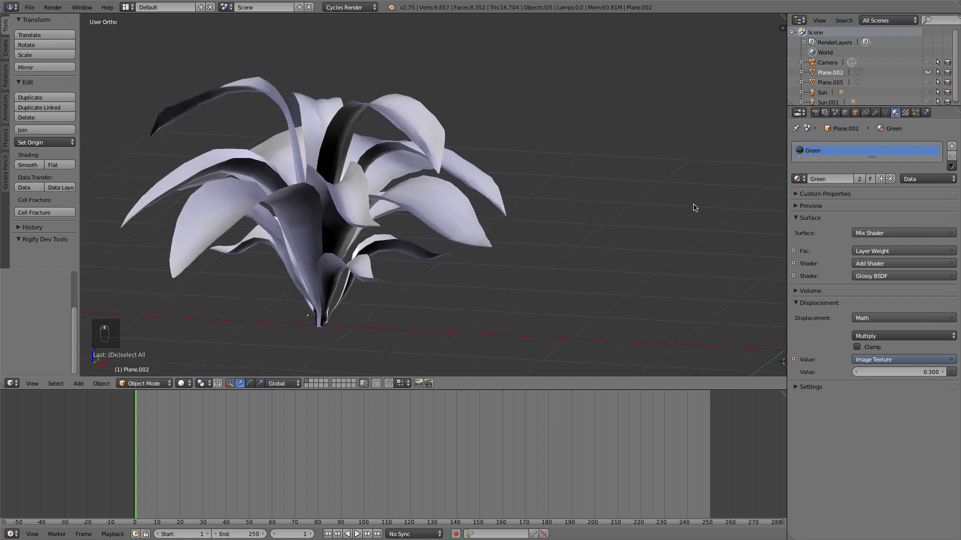
Add a second material slot to the plant with a single-user copy of the Green material named Brown
{"action": "left_click", "coordinate": [951, 147]}
{"action": "left_click", "coordinate": [799, 202]}
{"action": "left_click", "coordinate": [799, 208]}
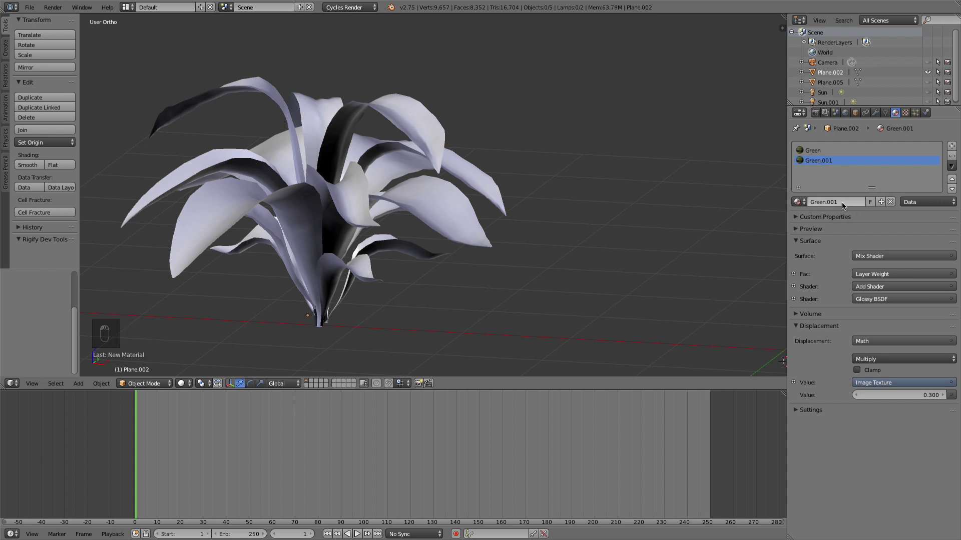
{"action": "left_click", "coordinate": [841, 202]}
{"action": "type", "text": "Brown"}
{"action": "key", "text": "Return"}
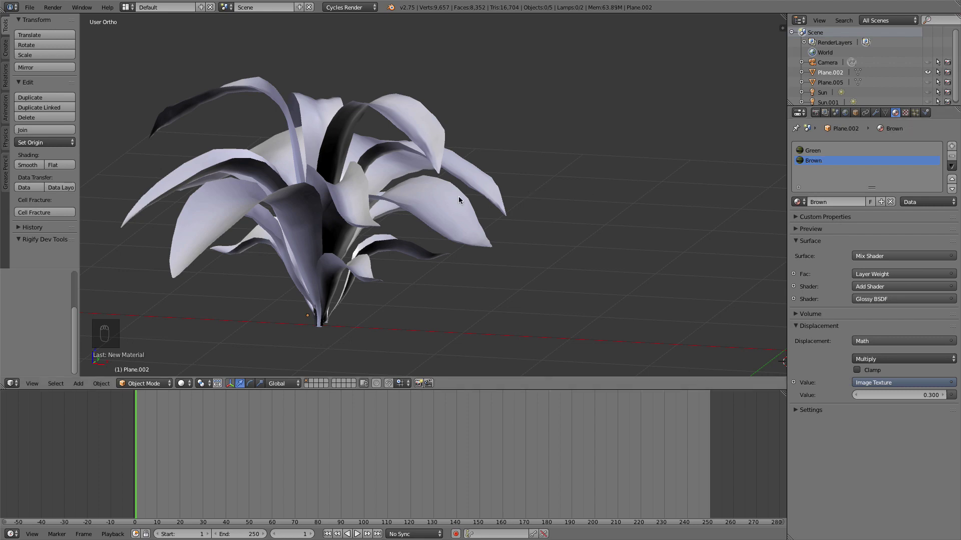
Assign the Brown material to the plant's entire mesh
{"action": "key", "text": "Tab"}
{"action": "key", "text": "a"}
{"action": "key", "text": "a"}
{"action": "key", "text": "a"}
{"action": "key", "text": "a"}
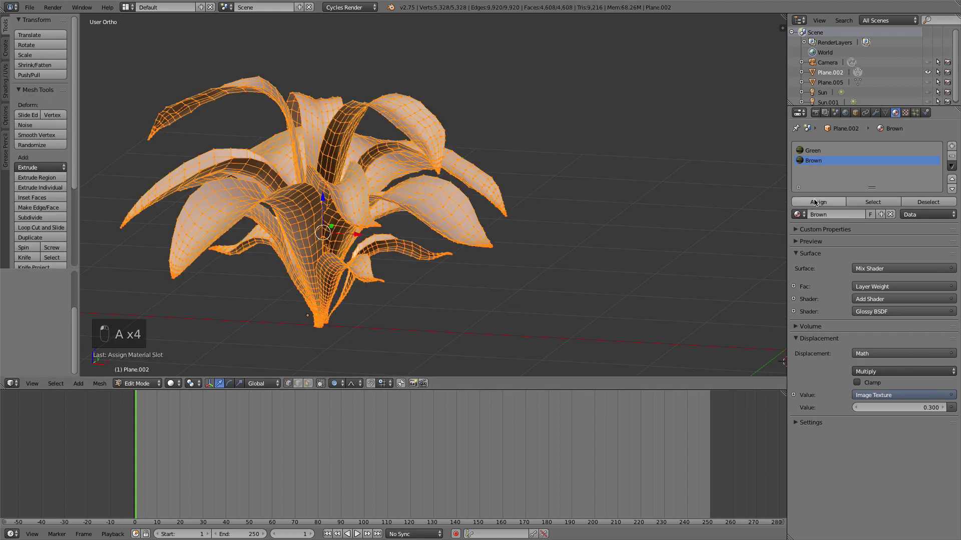
{"action": "key", "text": "Tab"}
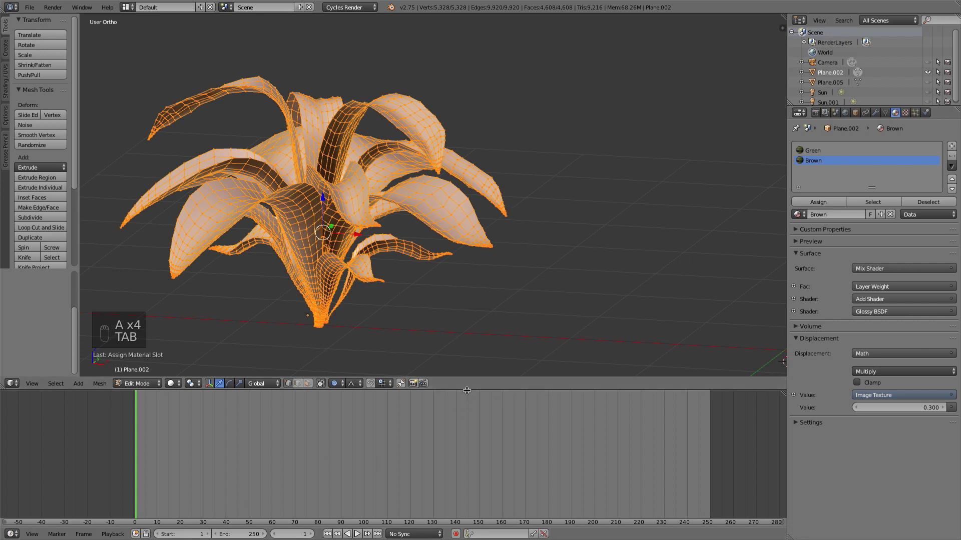
Leave mesh editing, enlarge the timeline area further and turn it into a Node Editor showing the Brown material
{"action": "left_click_drag", "start_coordinate": [467, 390], "coordinate": [479, 300]}
{"action": "key", "text": "Tab"}
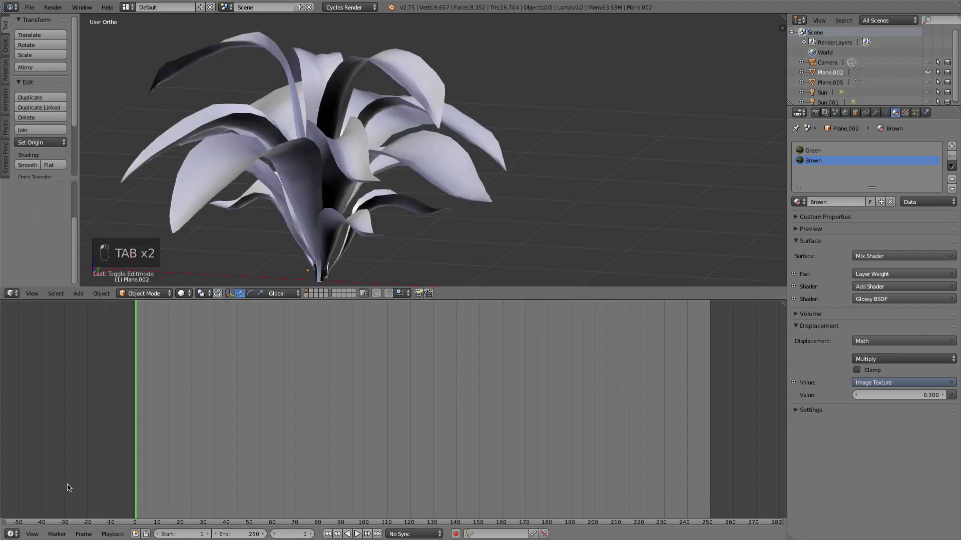
{"action": "left_click", "coordinate": [10, 534]}
{"action": "left_click", "coordinate": [55, 410]}
{"action": "scroll", "coordinate": [278, 397], "scroll_direction": "down", "scroll_amount": 7}
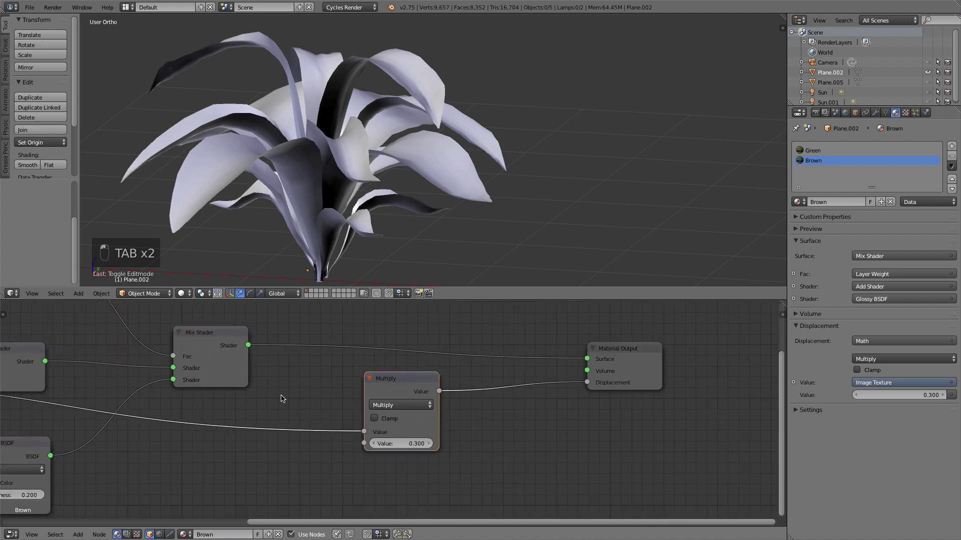
Spread out the Image Texture, Diffuse BSDF and Translucent BSDF nodes to make room between them
{"action": "middle_click_drag", "start_coordinate": [194, 378], "coordinate": [464, 386]}
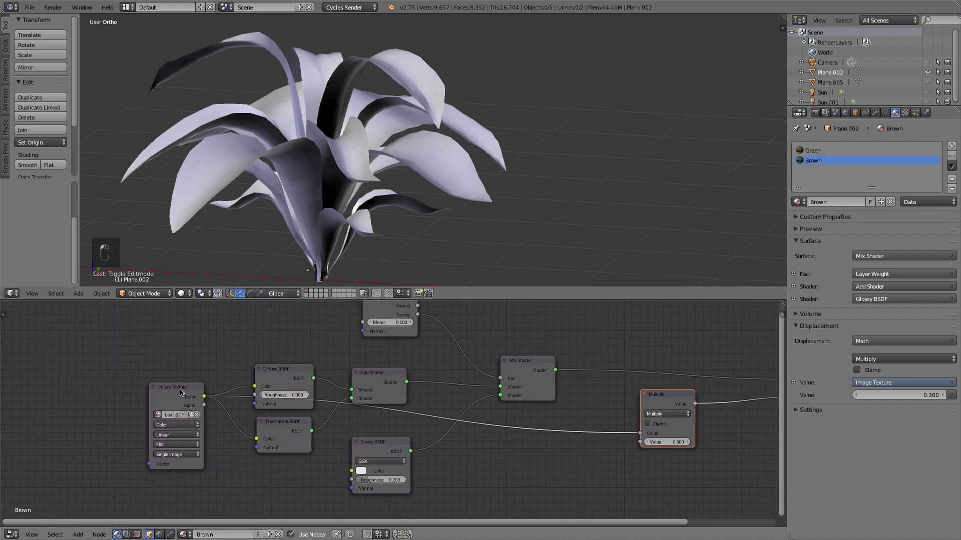
{"action": "left_click_drag", "start_coordinate": [180, 392], "coordinate": [77, 393]}
{"action": "left_click_drag", "start_coordinate": [280, 369], "coordinate": [288, 313]}
{"action": "left_click_drag", "start_coordinate": [285, 422], "coordinate": [285, 453]}
{"action": "middle_click_drag", "start_coordinate": [193, 341], "coordinate": [266, 360]}
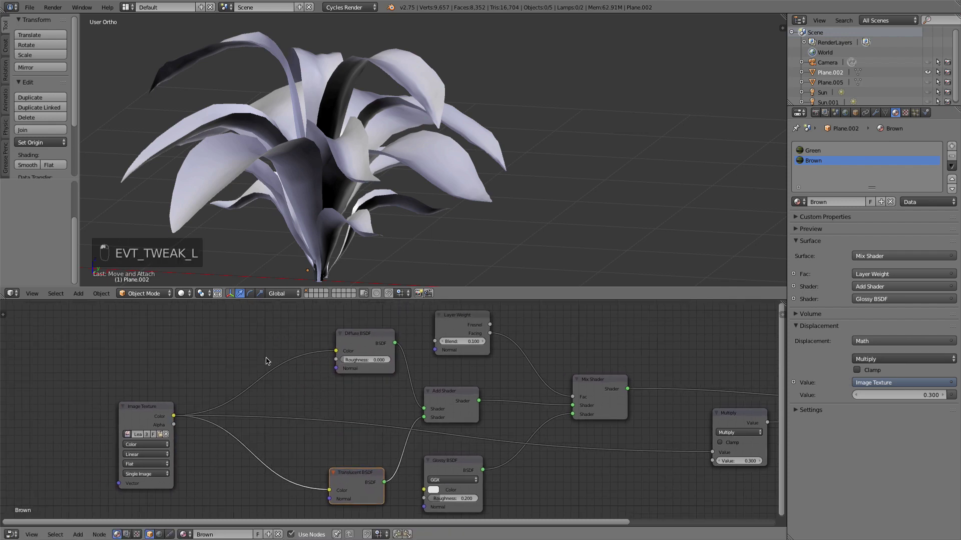
Insert a Hue/Saturation node between the Image Texture's colour output and the Diffuse BSDF's colour input
{"action": "key", "text": "shift+a"}
{"action": "mouse_move", "coordinate": [249, 402]}
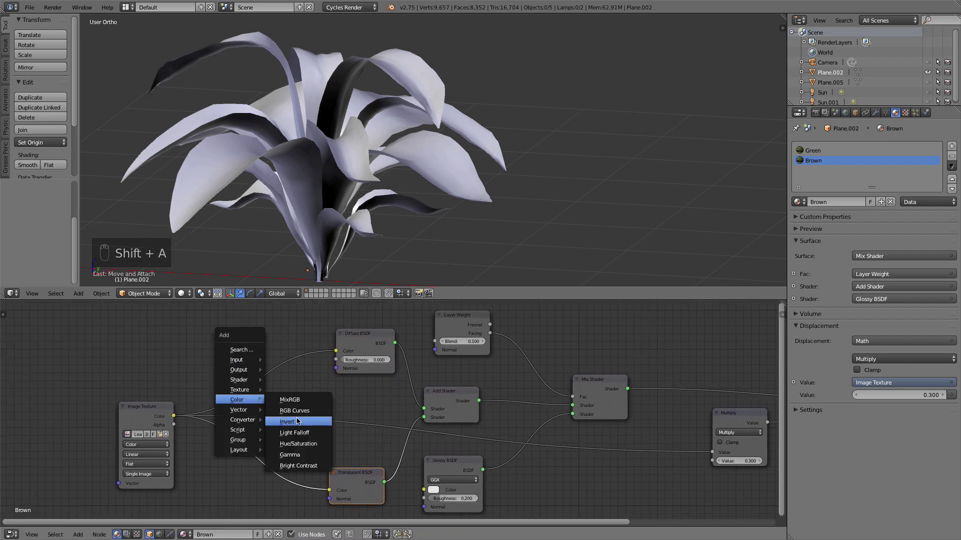
{"action": "left_click", "coordinate": [308, 443]}
{"action": "left_click", "coordinate": [257, 334]}
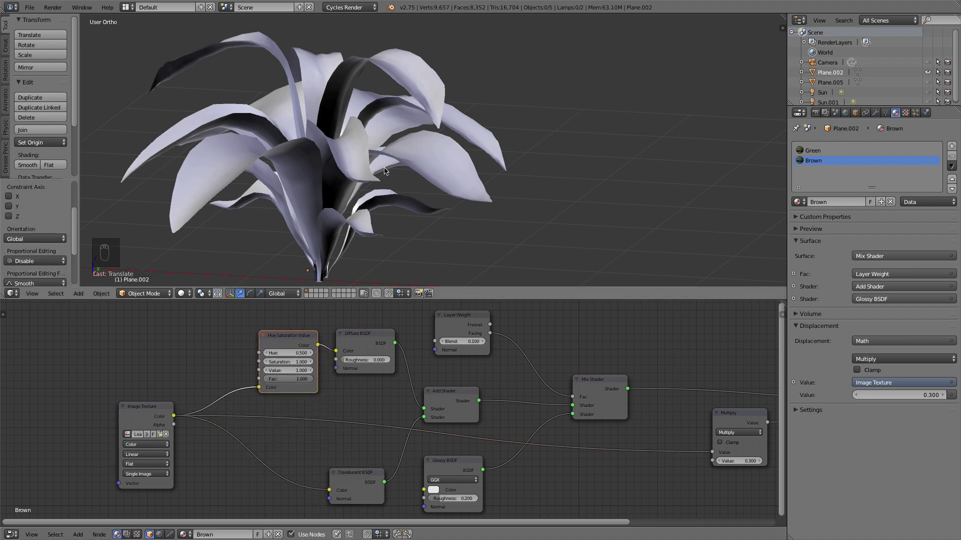
Switch the 3D view to rendered shading and unhide all hidden objects and lamps
{"action": "key", "text": "shift+z"}
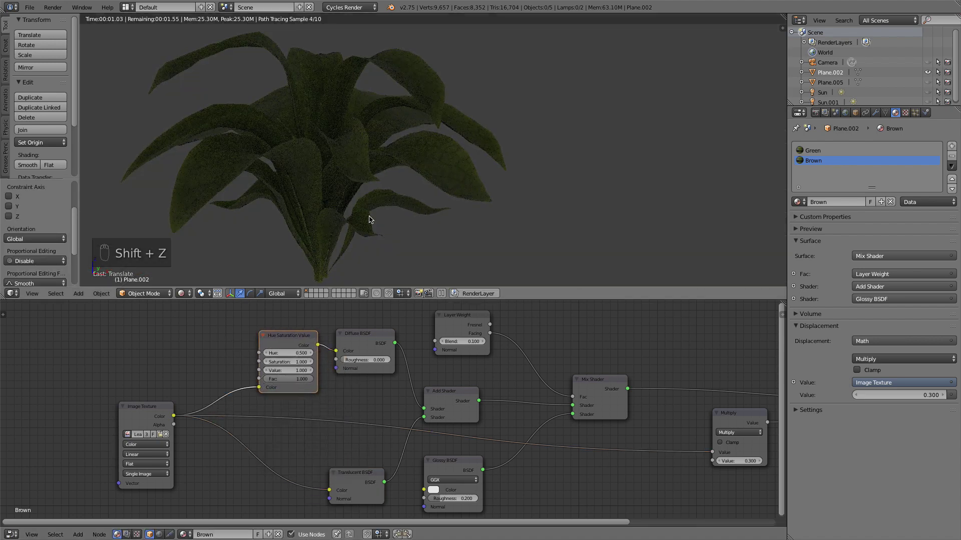
{"action": "key", "text": "alt+h"}
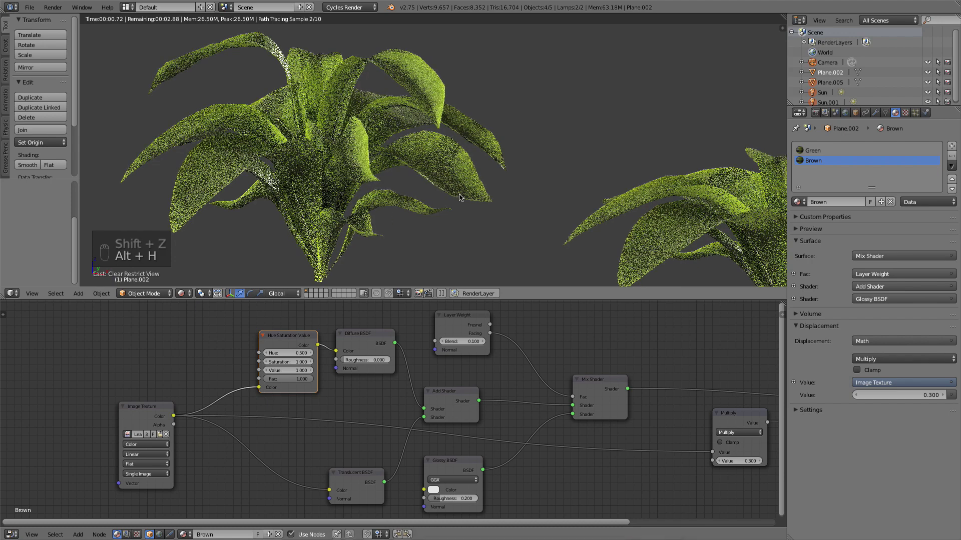
{"action": "scroll", "coordinate": [428, 190], "scroll_direction": "down", "scroll_amount": 2}
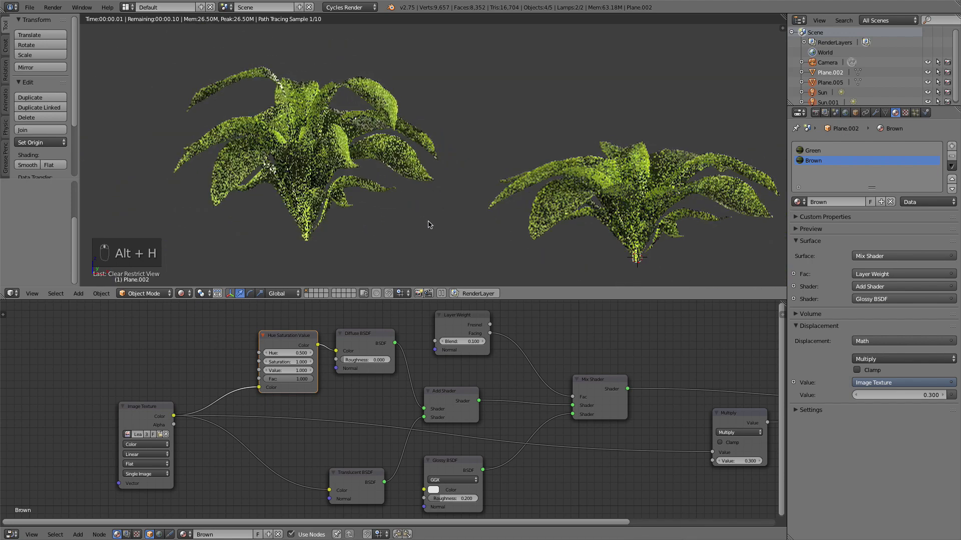
Set the Hue of the Brown material's Hue Saturation Value node to 0.300
{"action": "scroll", "coordinate": [315, 401], "scroll_direction": "up", "scroll_amount": 3}
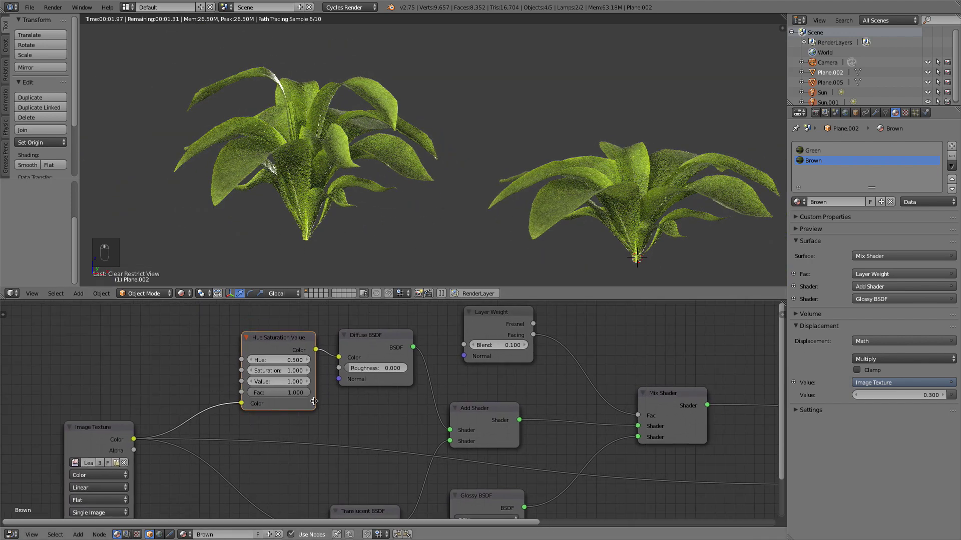
{"action": "left_click", "coordinate": [253, 360]}
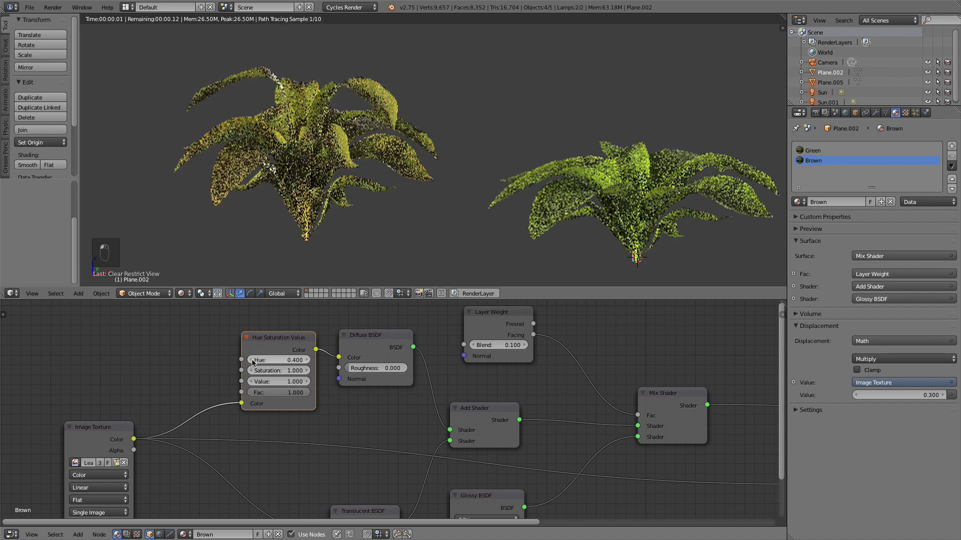
{"action": "left_click", "coordinate": [252, 361]}
{"action": "left_click", "coordinate": [303, 361]}
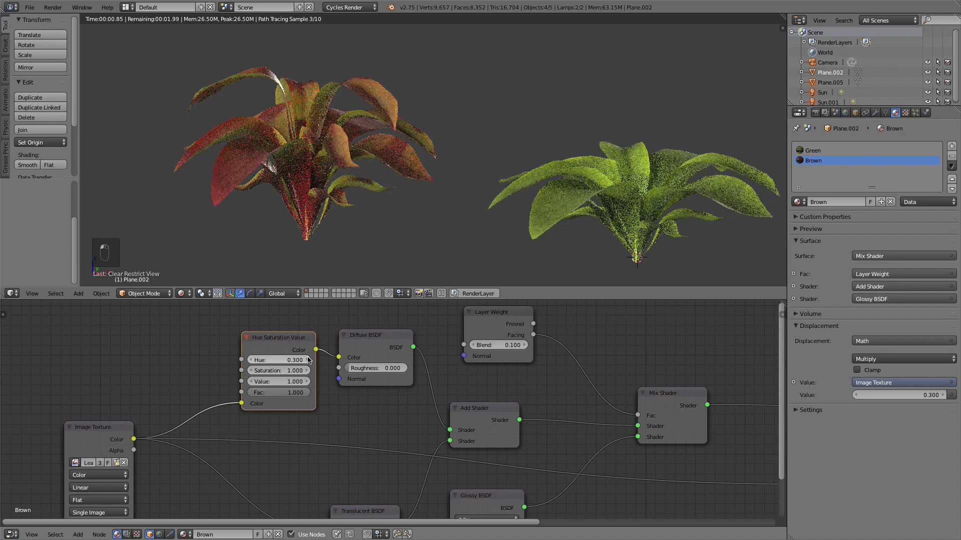
{"action": "left_click", "coordinate": [253, 361]}
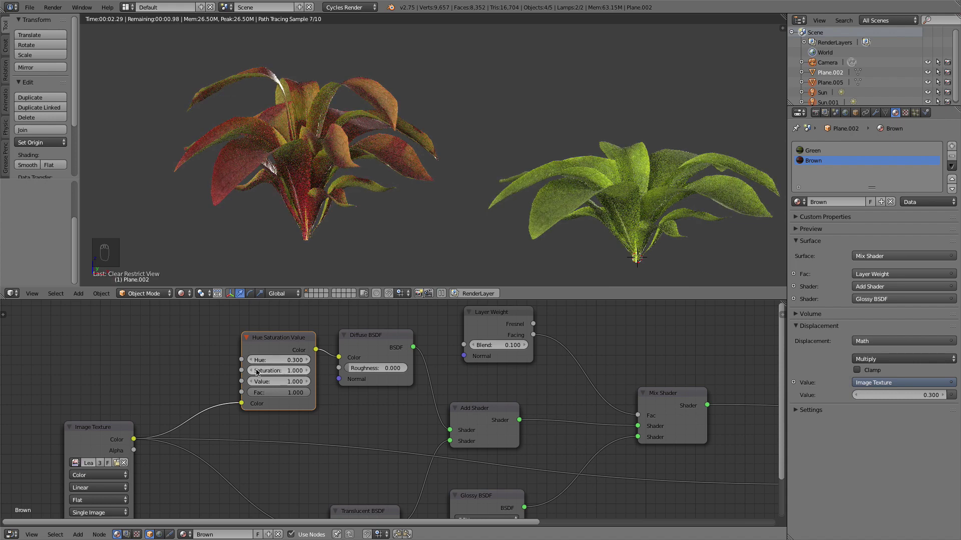
Set the Saturation of the Brown material's Hue Saturation Value node to 0.800 and compare the two rendered plants
{"action": "left_click", "coordinate": [252, 371]}
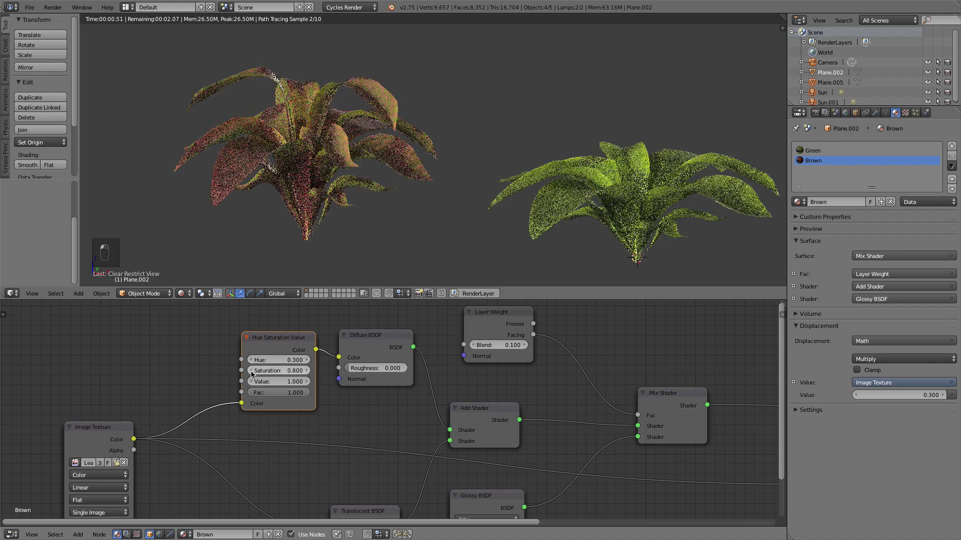
{"action": "middle_click_drag", "start_coordinate": [385, 208], "coordinate": [432, 213]}
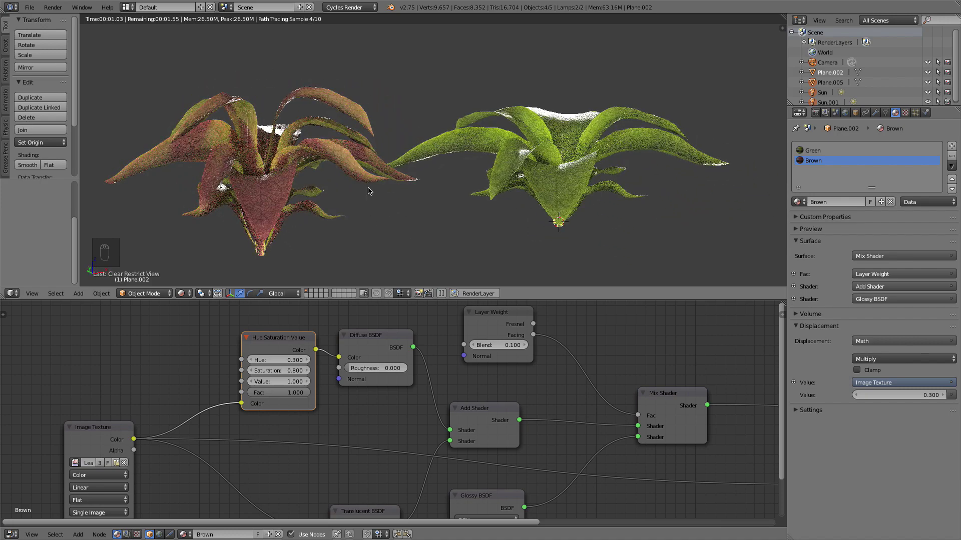
{"action": "middle_click_drag", "start_coordinate": [365, 160], "coordinate": [364, 113]}
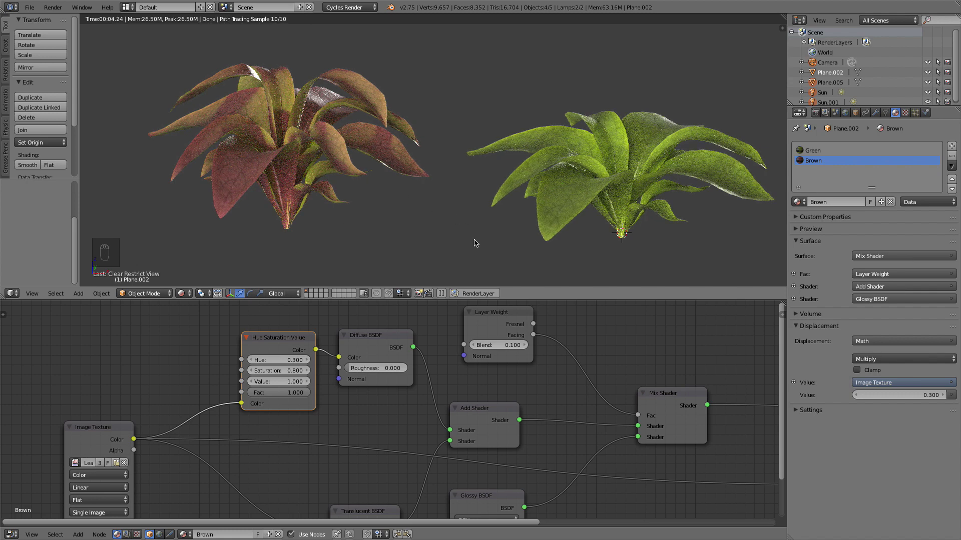
{"action": "scroll", "coordinate": [474, 240], "scroll_direction": "down", "scroll_amount": 1}
{"action": "middle_click_drag", "start_coordinate": [314, 246], "coordinate": [559, 223]}
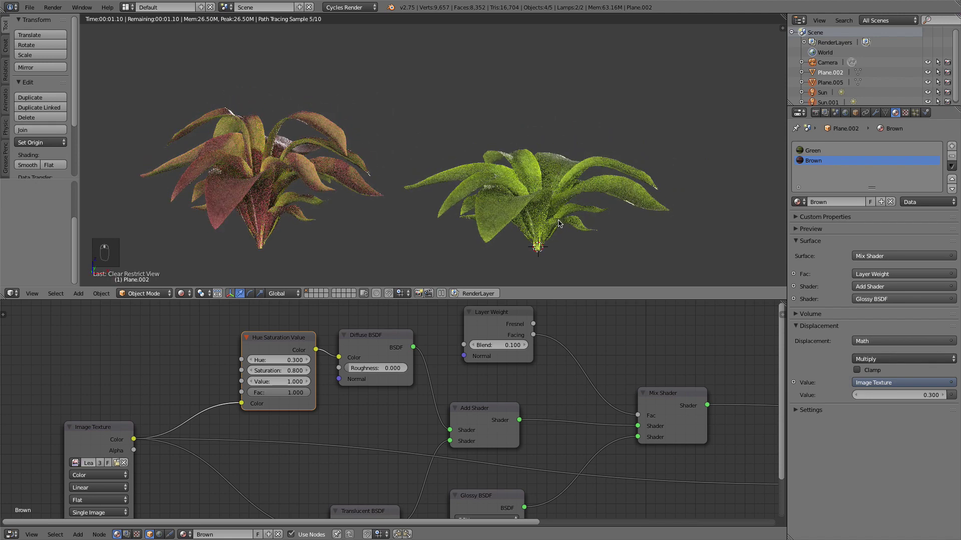
{"action": "key", "text": "1"}
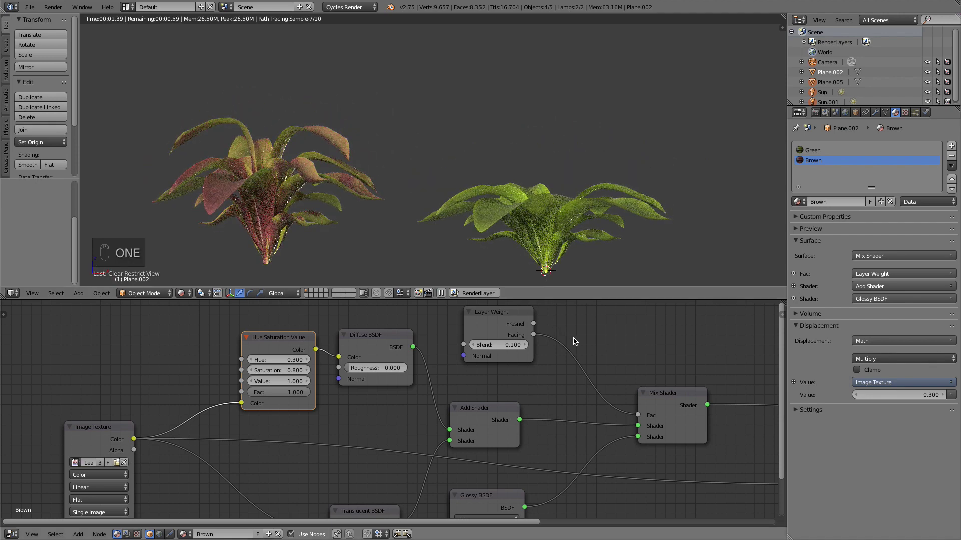
Set the Roughness of the Brown material's Glossy BSDF node to 0.300
{"action": "middle_click_drag", "start_coordinate": [602, 375], "coordinate": [540, 324]}
{"action": "middle_click_drag", "start_coordinate": [519, 382], "coordinate": [512, 339]}
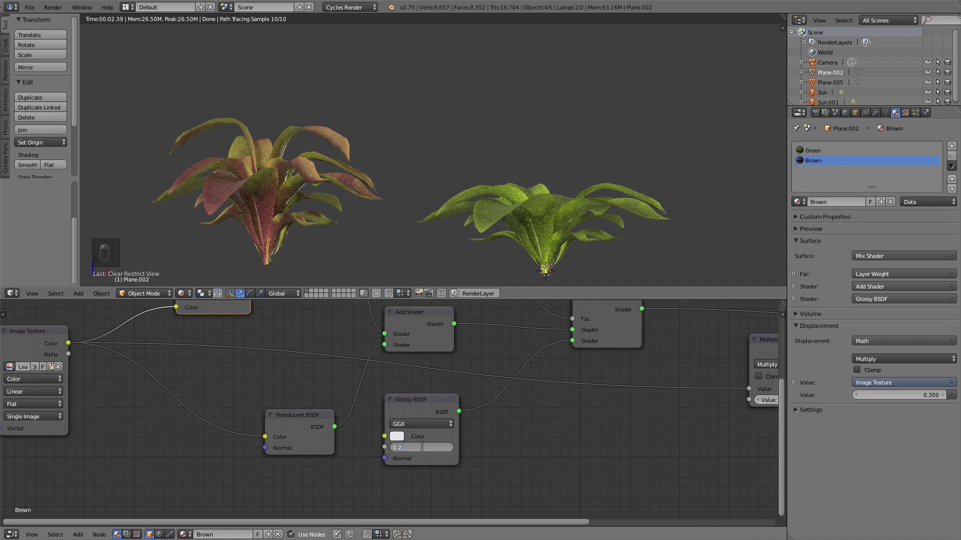
{"action": "type", "text": "0.3"}
{"action": "key", "text": "Return"}
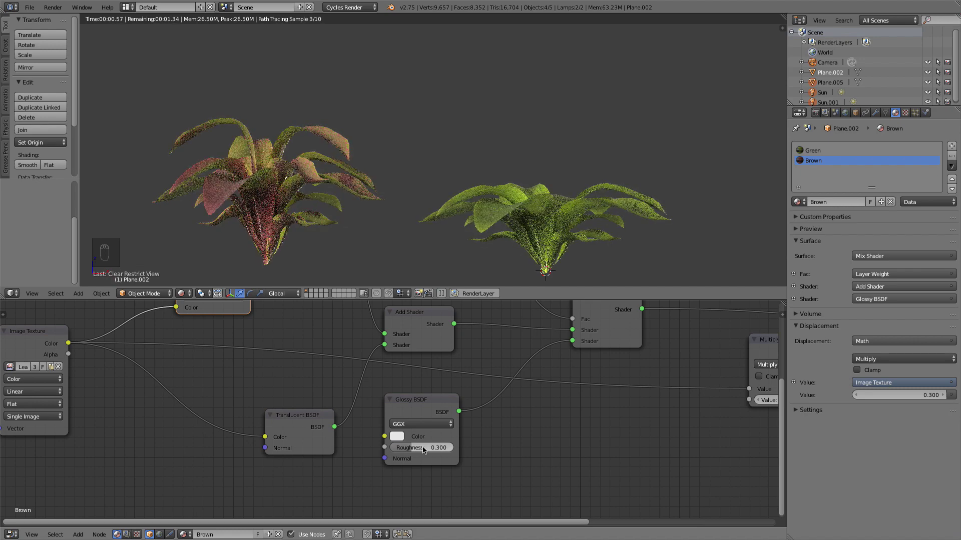
Try a lower Blend value on the Brown material's Layer Weight node
{"action": "middle_click_drag", "start_coordinate": [460, 399], "coordinate": [453, 450]}
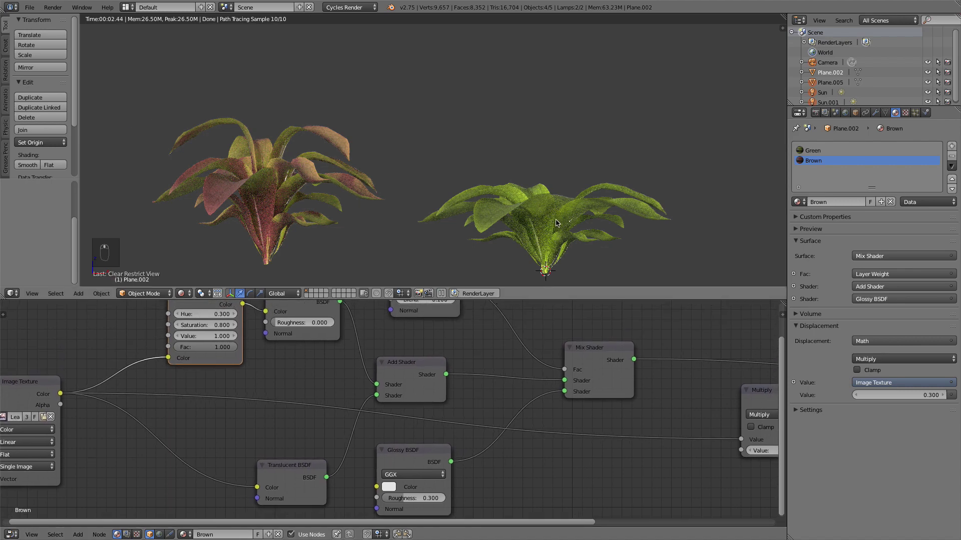
{"action": "scroll", "coordinate": [457, 369], "scroll_direction": "down", "scroll_amount": 1}
{"action": "middle_click_drag", "start_coordinate": [456, 369], "coordinate": [471, 421]}
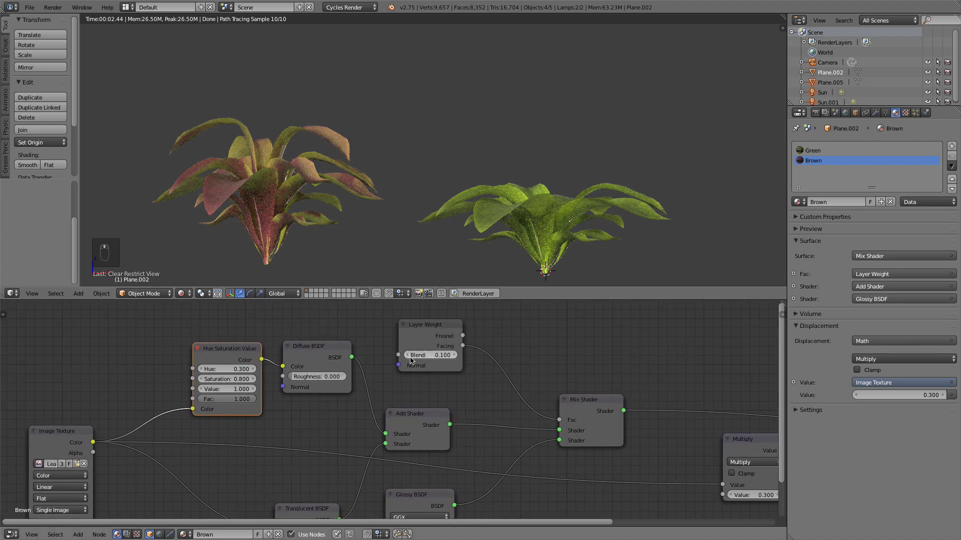
{"action": "left_click", "coordinate": [408, 356]}
{"action": "left_click", "coordinate": [457, 355]}
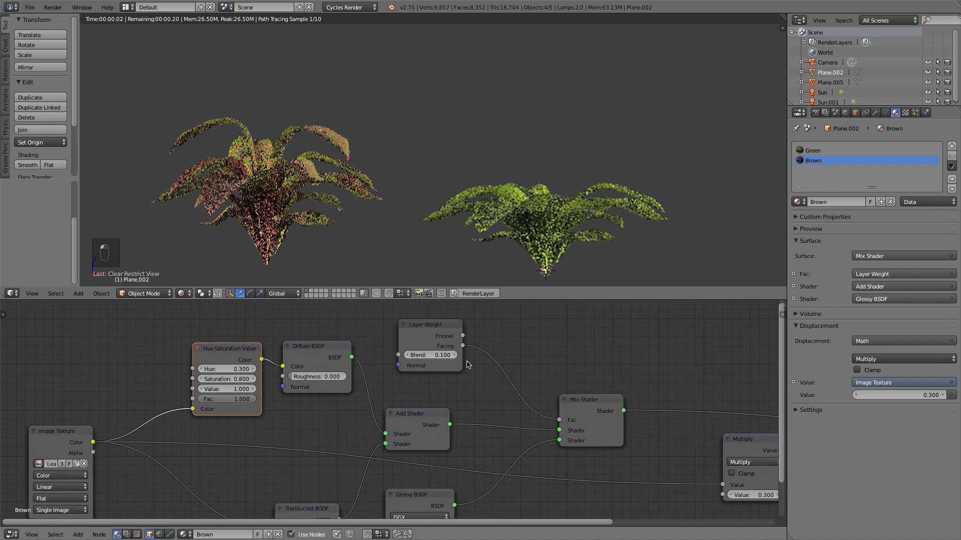
Strengthen the Brown material's displacement by setting the Multiply node's second value to 0.400
{"action": "scroll", "coordinate": [716, 443], "scroll_direction": "down", "scroll_amount": 1}
{"action": "middle_click_drag", "start_coordinate": [715, 444], "coordinate": [513, 397]}
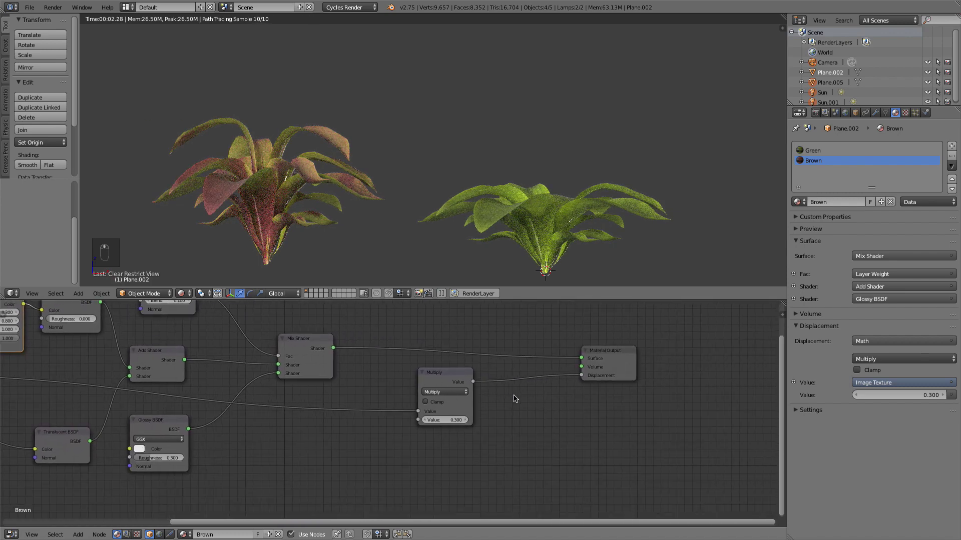
{"action": "scroll", "coordinate": [509, 407], "scroll_direction": "up", "scroll_amount": 2}
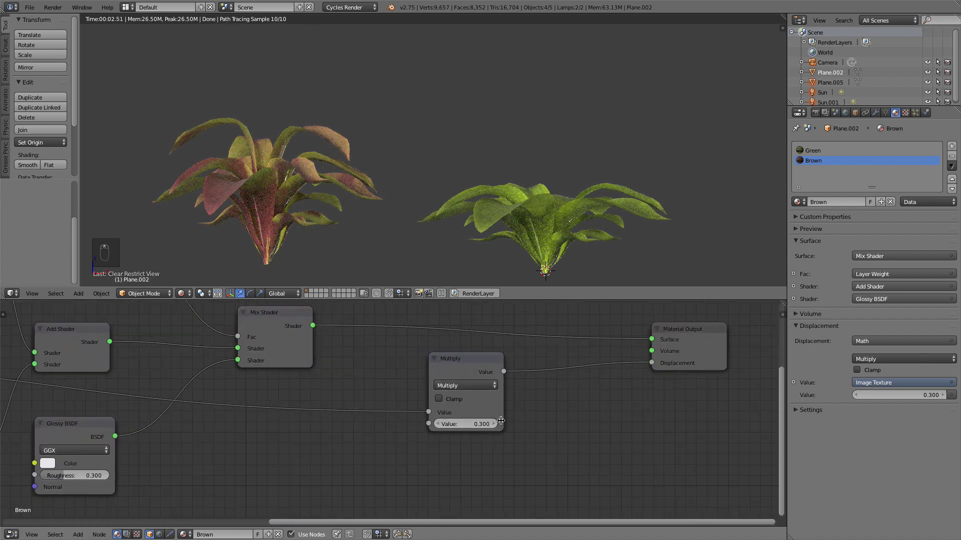
{"action": "left_click", "coordinate": [494, 424]}
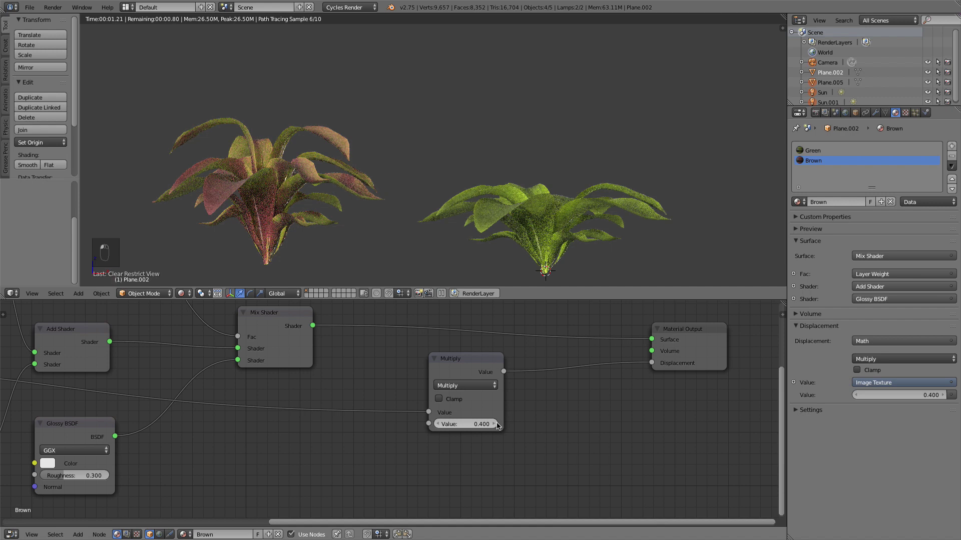
{"action": "scroll", "coordinate": [596, 464], "scroll_direction": "down", "scroll_amount": 2}
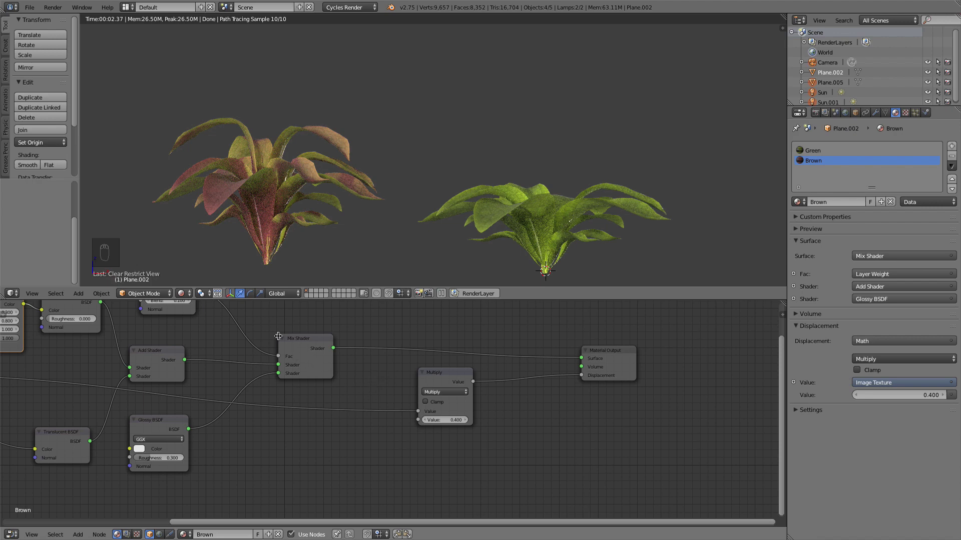
Return the 3D view to solid shading and apply rotation and scale to the taller, brown plant
{"action": "key", "text": "shift+z"}
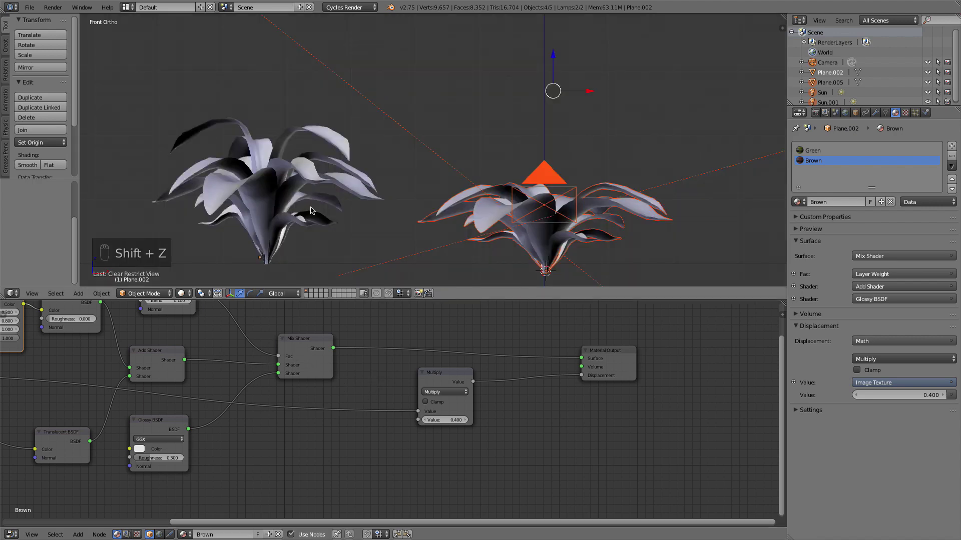
{"action": "right_click", "coordinate": [295, 189]}
{"action": "middle_click_drag", "start_coordinate": [295, 188], "coordinate": [278, 202]}
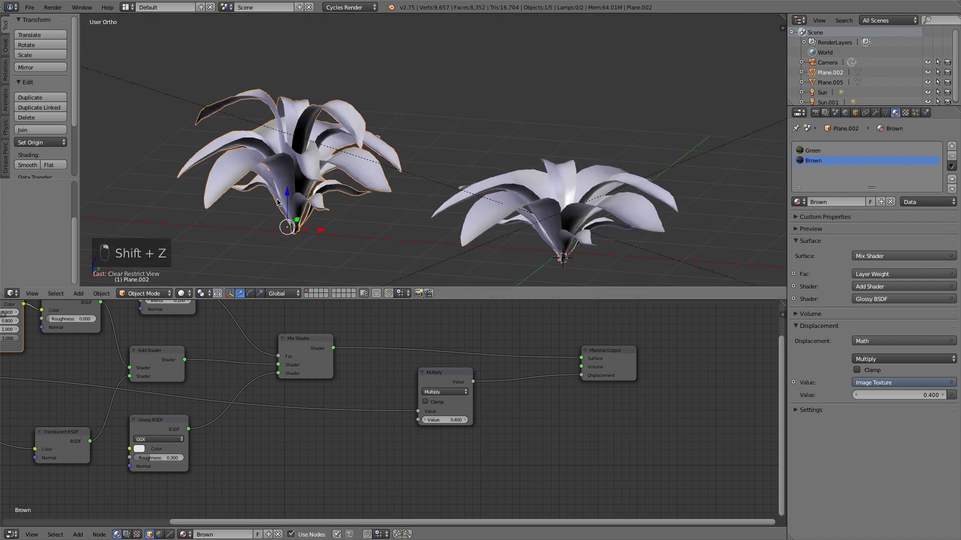
{"action": "key", "text": "ctrl+a"}
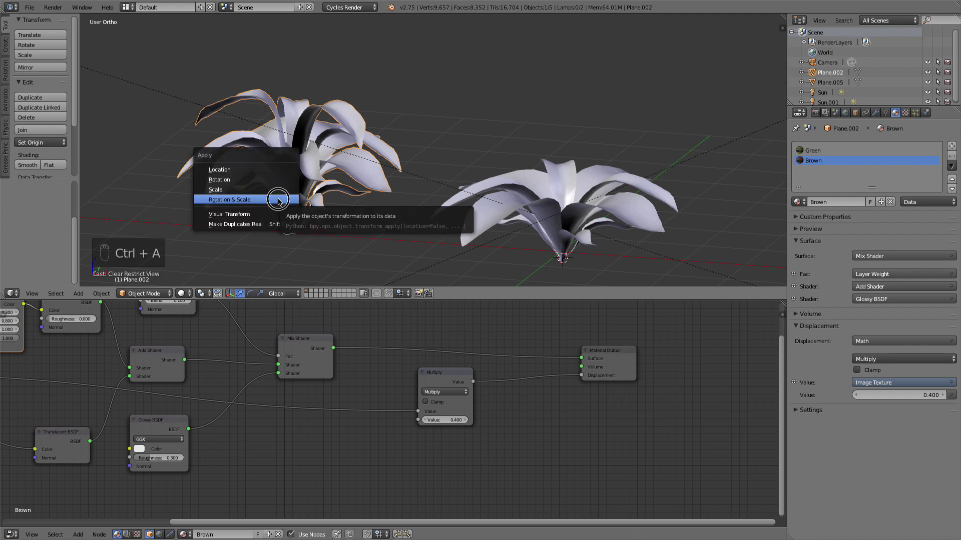
{"action": "left_click", "coordinate": [279, 200]}
Snap the 3D cursor to a vertex at the base of the brown plant's mesh and return to Object Mode
{"action": "middle_click_drag", "start_coordinate": [280, 205], "coordinate": [350, 241]}
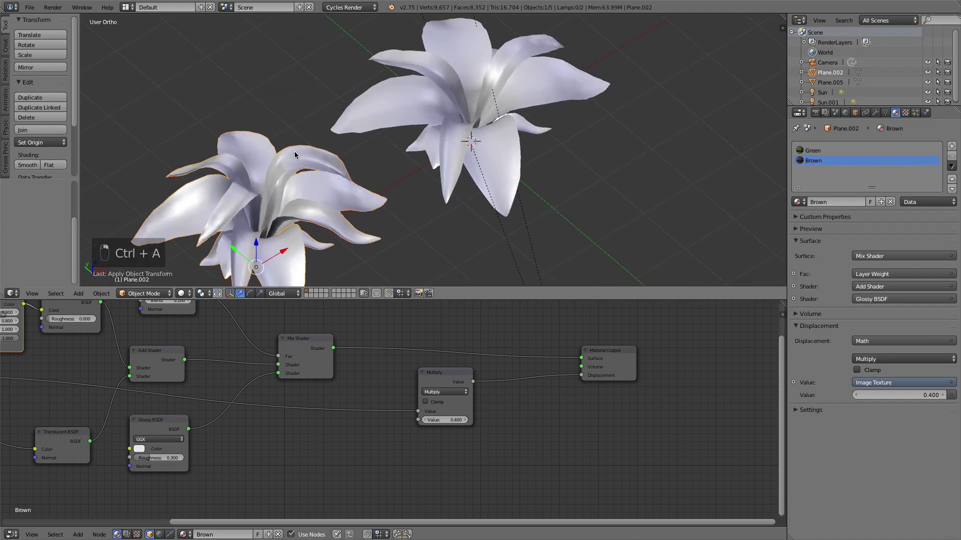
{"action": "key", "text": "1"}
{"action": "scroll", "coordinate": [289, 206], "scroll_direction": "up", "scroll_amount": 2}
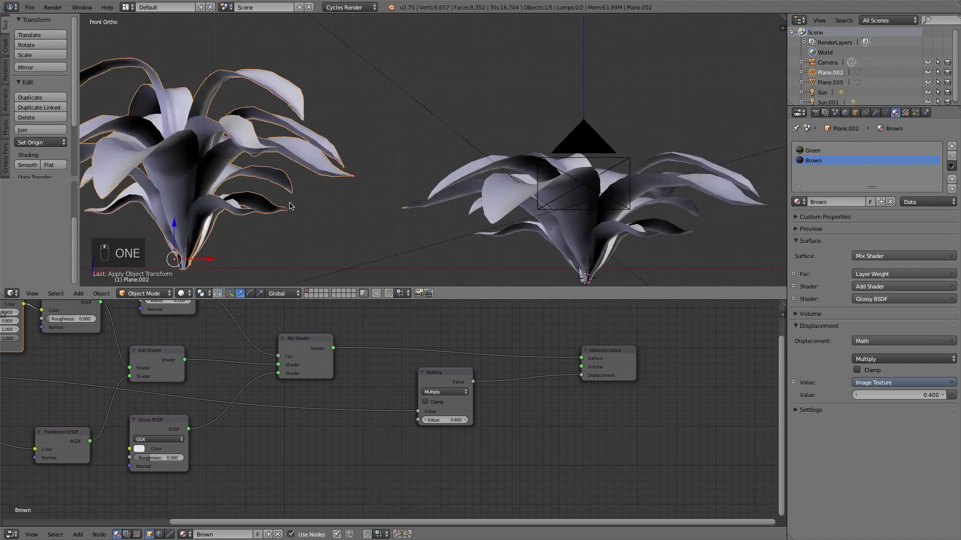
{"action": "scroll", "coordinate": [289, 206], "scroll_direction": "up", "scroll_amount": 1}
{"action": "middle_click_drag", "start_coordinate": [310, 214], "coordinate": [590, 113], "text": "shift"}
{"action": "scroll", "coordinate": [512, 190], "scroll_direction": "up", "scroll_amount": 4}
{"action": "key", "text": "Tab"}
{"action": "scroll", "coordinate": [455, 233], "scroll_direction": "up", "scroll_amount": 3}
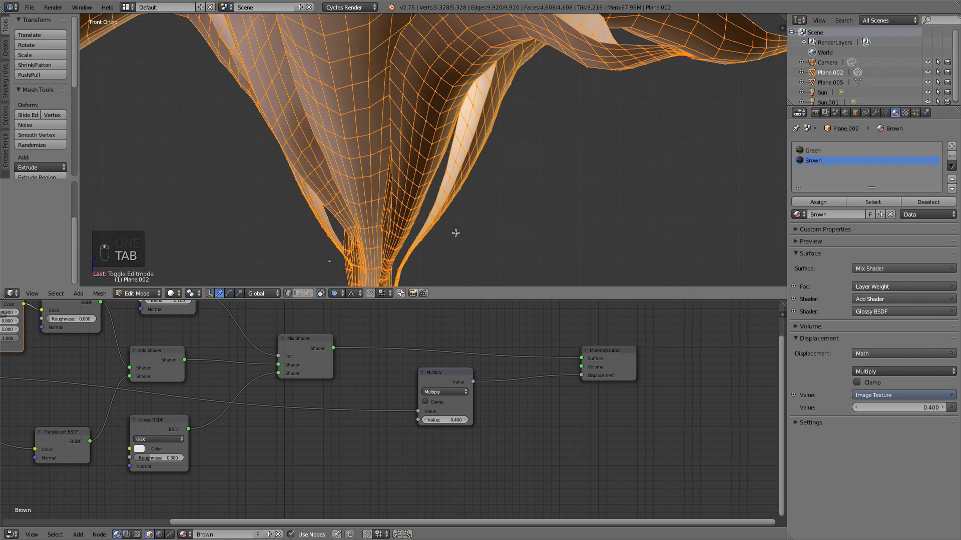
{"action": "scroll", "coordinate": [455, 232], "scroll_direction": "down", "scroll_amount": 3}
{"action": "right_click", "coordinate": [410, 188]}
{"action": "middle_click_drag", "start_coordinate": [478, 183], "coordinate": [440, 172]}
{"action": "key", "text": "1"}
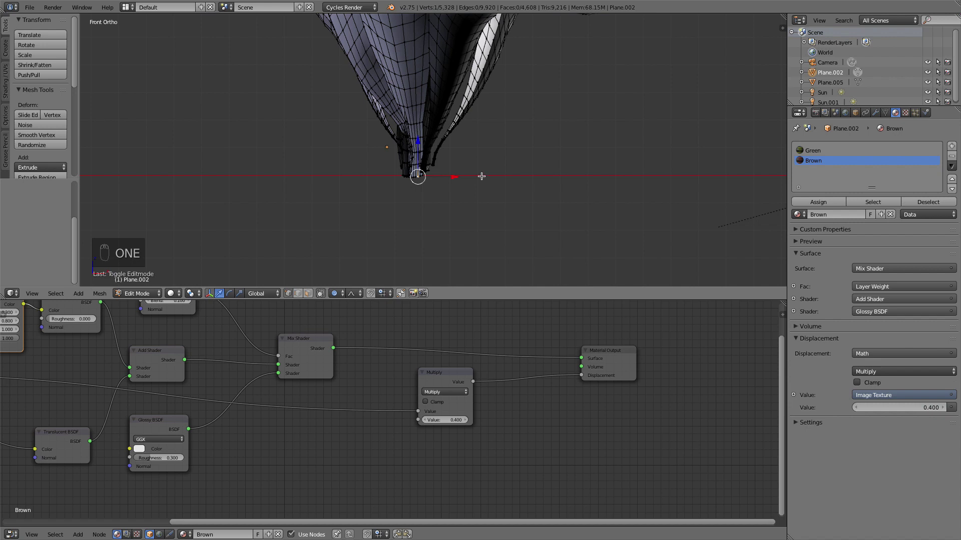
{"action": "key", "text": "shift+s"}
{"action": "left_click", "coordinate": [483, 178]}
{"action": "key", "text": "Tab"}
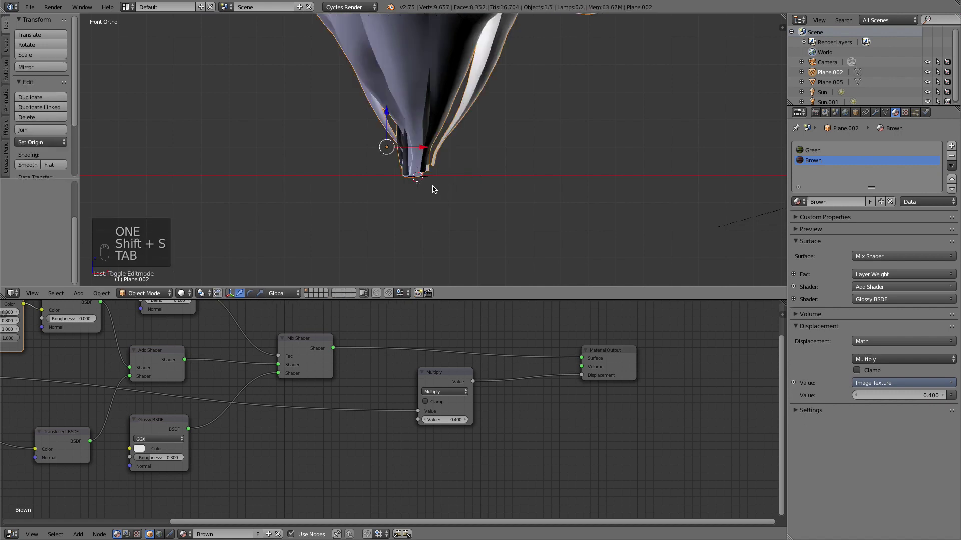
Set the brown plant's origin to the 3D cursor at its base
{"action": "left_click", "coordinate": [106, 294]}
{"action": "mouse_move", "coordinate": [131, 247]}
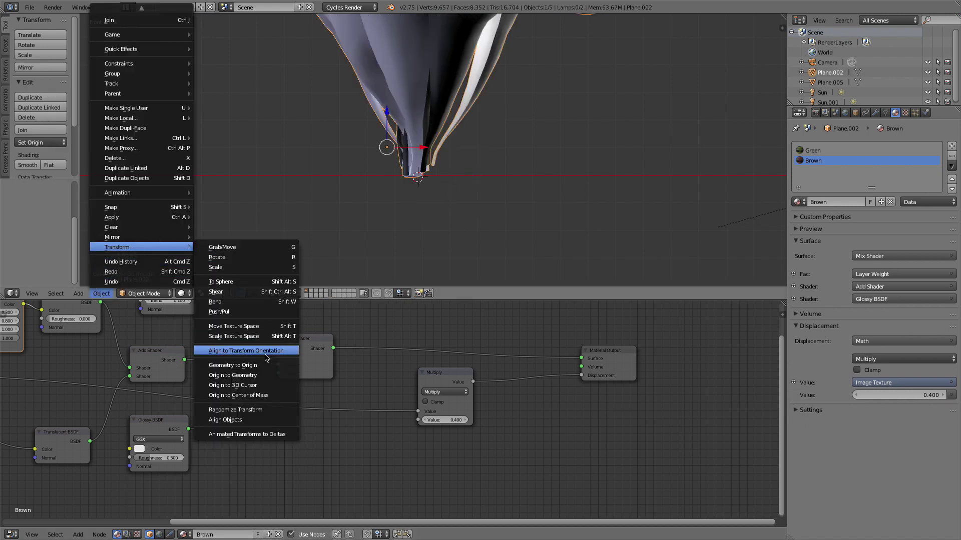
{"action": "left_click", "coordinate": [266, 385]}
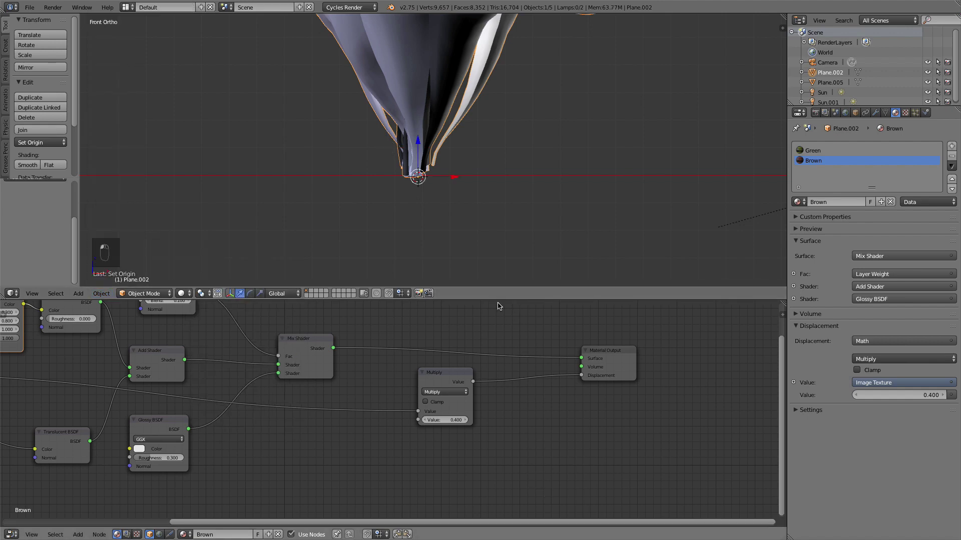
Maximize the 3D view and hide all objects in the scene, including both plants, the camera and the lamps
{"action": "key", "text": "ctrl+Up"}
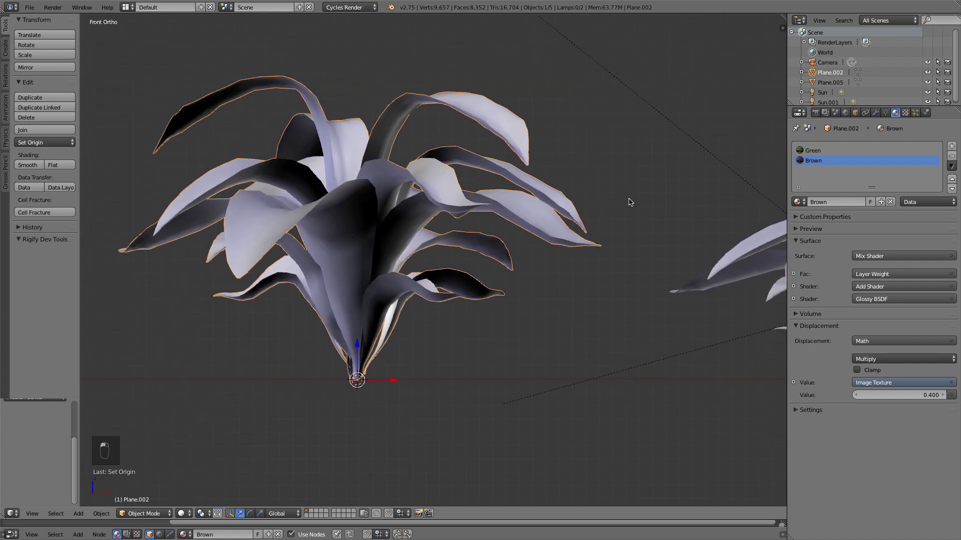
{"action": "scroll", "coordinate": [631, 202], "scroll_direction": "down", "scroll_amount": 3}
{"action": "middle_click_drag", "start_coordinate": [631, 202], "coordinate": [425, 248], "text": "shift"}
{"action": "right_click", "coordinate": [508, 275]}
{"action": "key", "text": "a"}
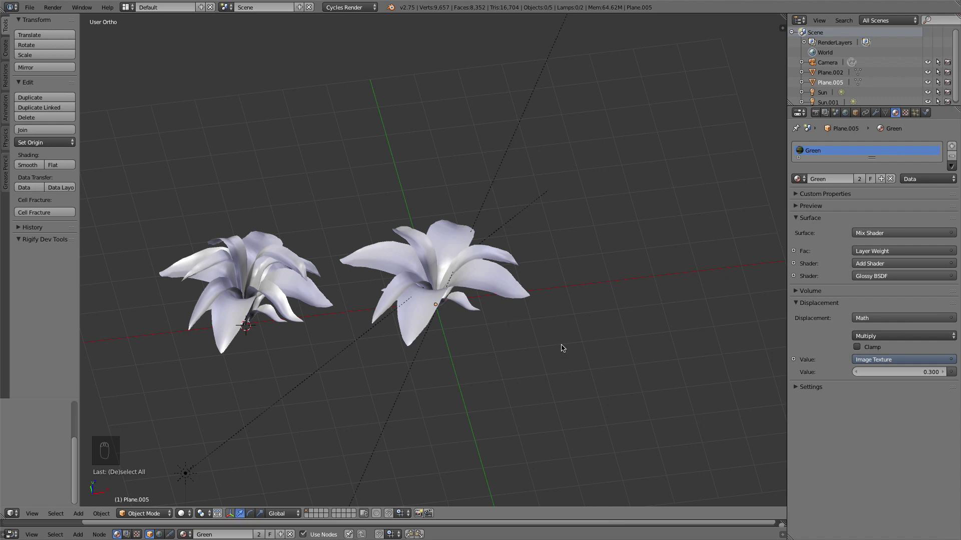
{"action": "key", "text": "1"}
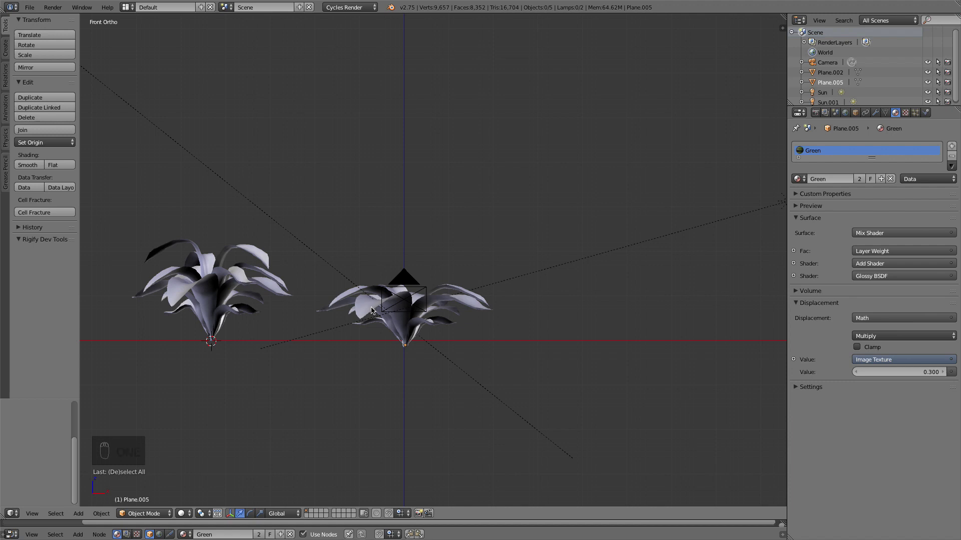
{"action": "key", "text": "a"}
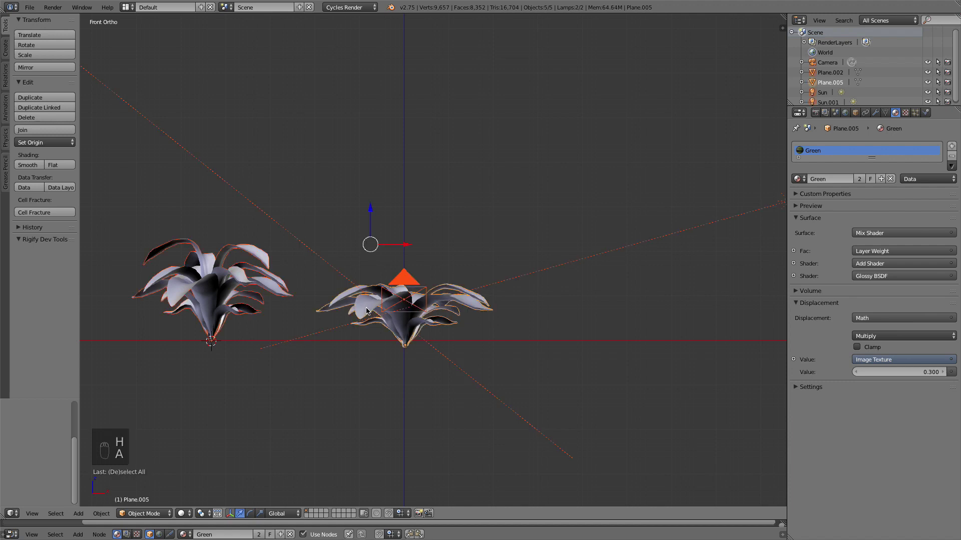
{"action": "key", "text": "h"}
Snap the 3D cursor to the world centre
{"action": "scroll", "coordinate": [416, 324], "scroll_direction": "up", "scroll_amount": 2}
{"action": "middle_click_drag", "start_coordinate": [416, 379], "coordinate": [447, 346], "text": "shift"}
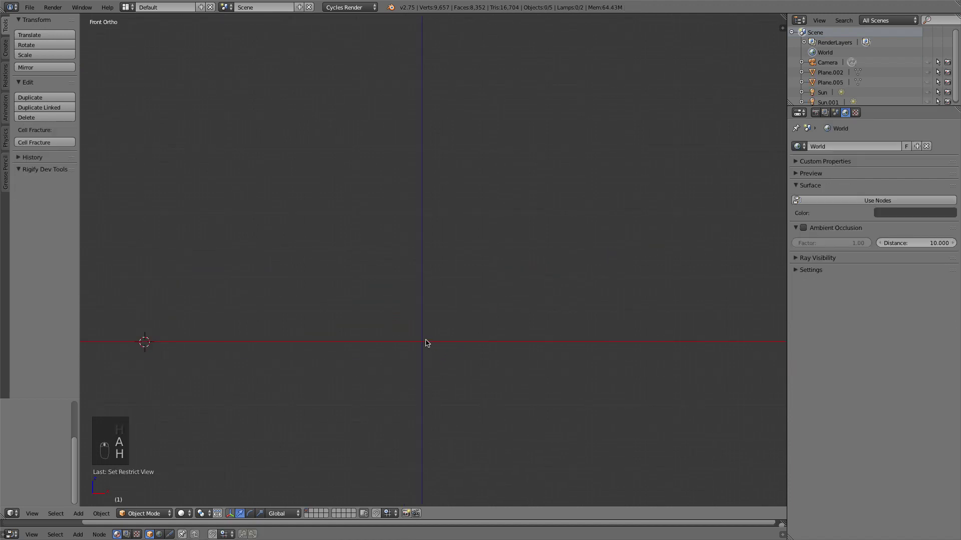
{"action": "key", "text": "shift+s"}
{"action": "left_click", "coordinate": [421, 346]}
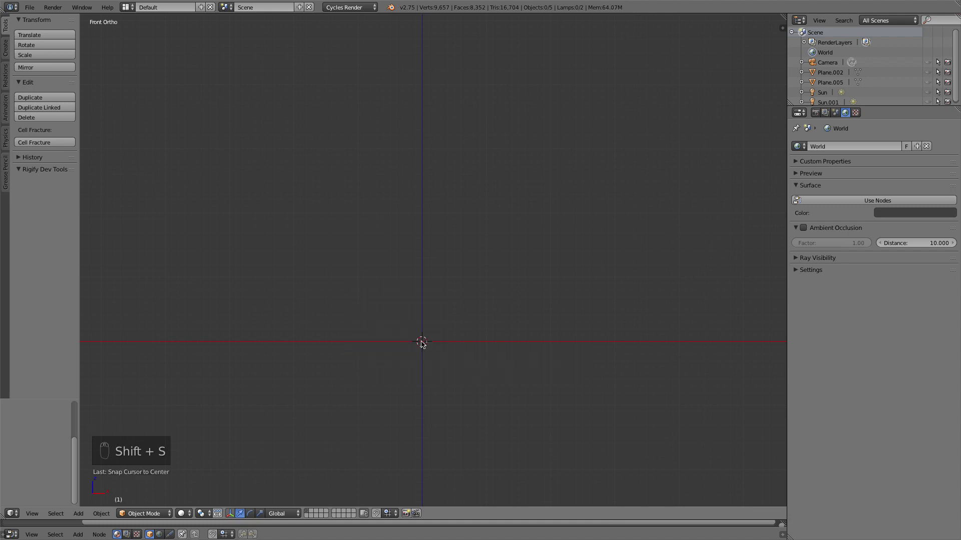
Add a mesh cylinder at the world centre and scale it by 4 along the Z axis
{"action": "key", "text": "shift+a"}
{"action": "mouse_move", "coordinate": [422, 344]}
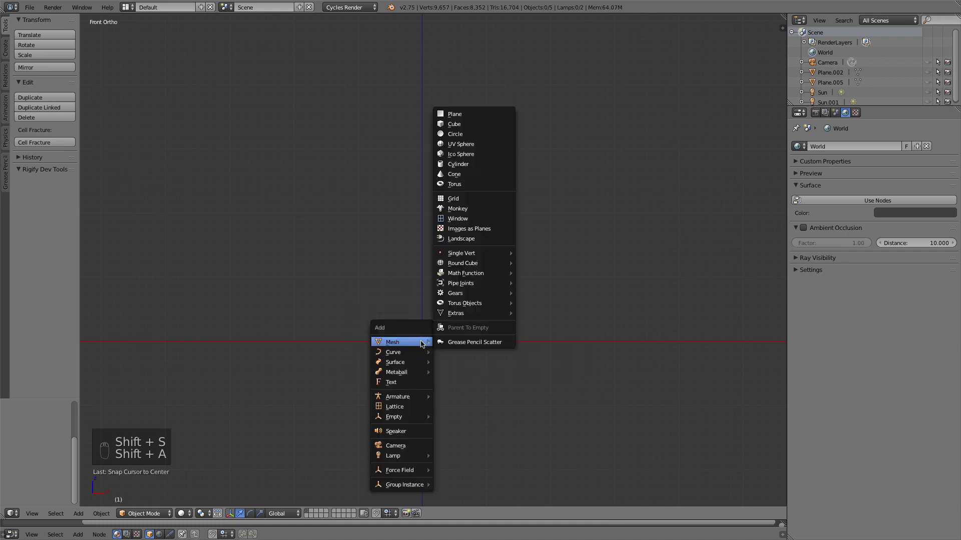
{"action": "left_click", "coordinate": [459, 164]}
{"action": "key", "text": "s"}
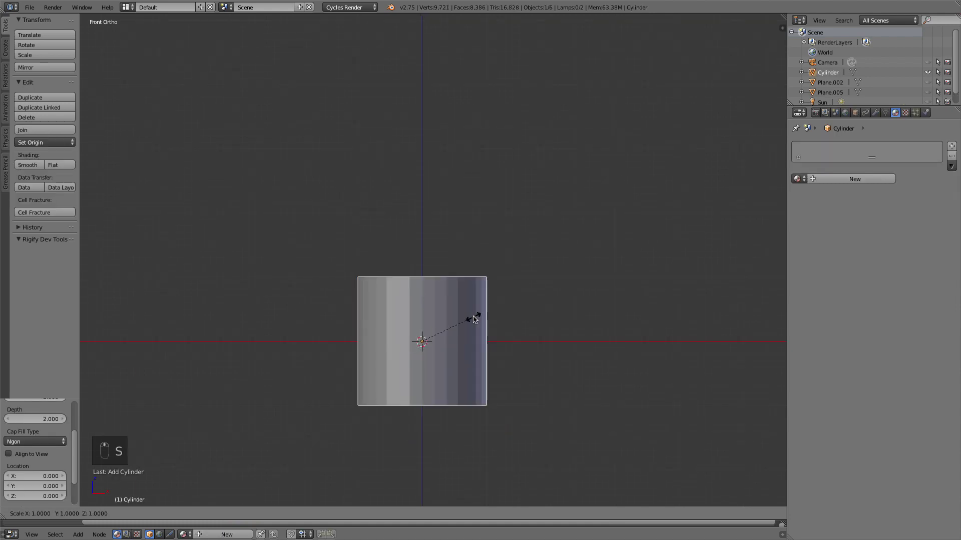
{"action": "key", "text": "z"}
{"action": "key", "text": "4"}
{"action": "key", "text": "Return"}
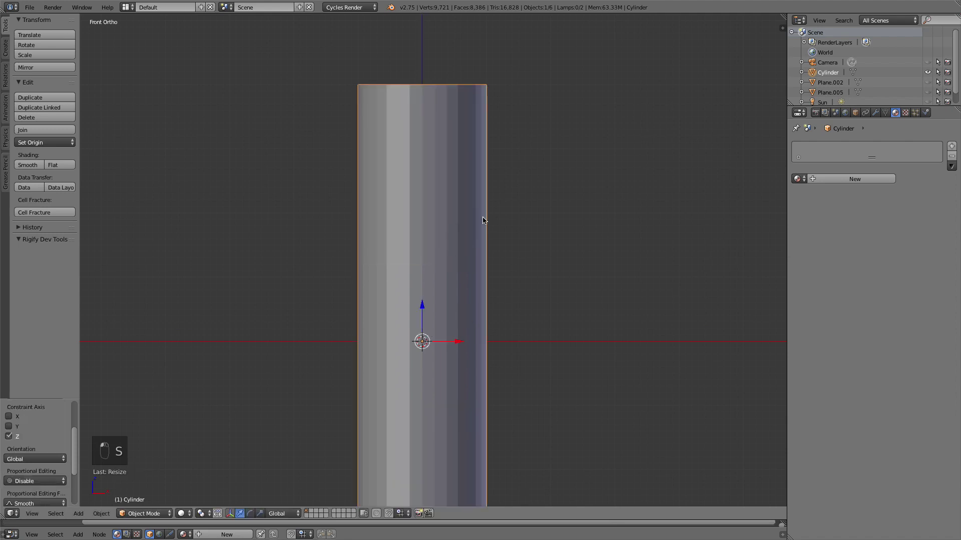
Scale the cylinder down slightly and raise it along Z until its base rests on the ground line
{"action": "key", "text": "s"}
{"action": "left_click_drag", "start_coordinate": [425, 306], "coordinate": [453, 80]}
{"action": "scroll", "coordinate": [516, 220], "scroll_direction": "down", "scroll_amount": 1}
{"action": "middle_click_drag", "start_coordinate": [516, 216], "coordinate": [517, 362], "text": "shift"}
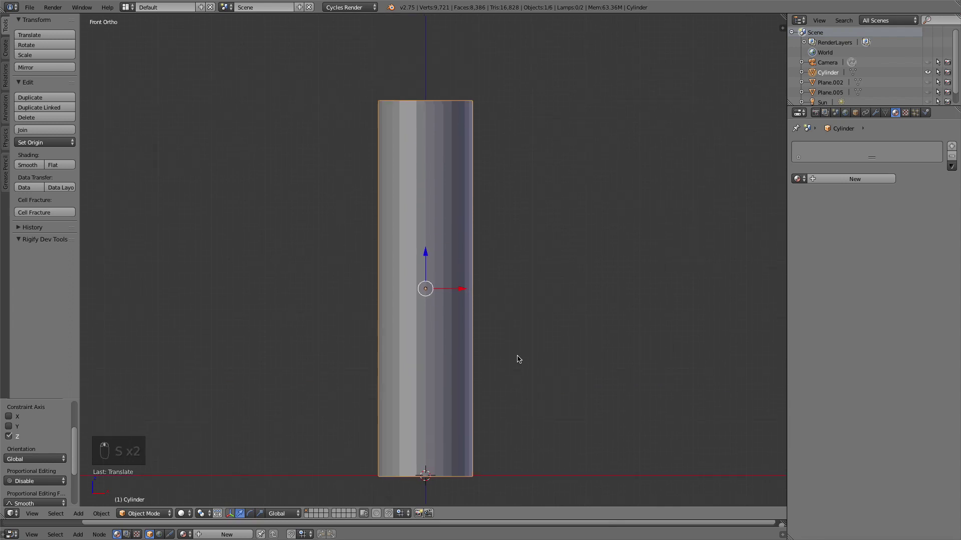
Cut 44 evenly spaced horizontal edge loops around the tall cylinder
{"action": "scroll", "coordinate": [516, 352], "scroll_direction": "up", "scroll_amount": 1}
{"action": "middle_click_drag", "start_coordinate": [501, 313], "coordinate": [493, 272], "text": "shift"}
{"action": "key", "text": "Tab"}
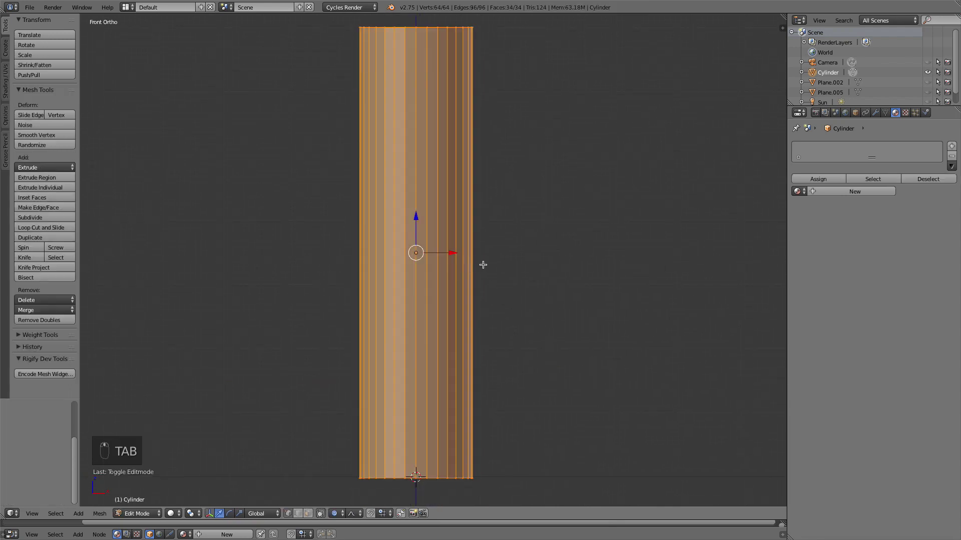
{"action": "key", "text": "ctrl+r"}
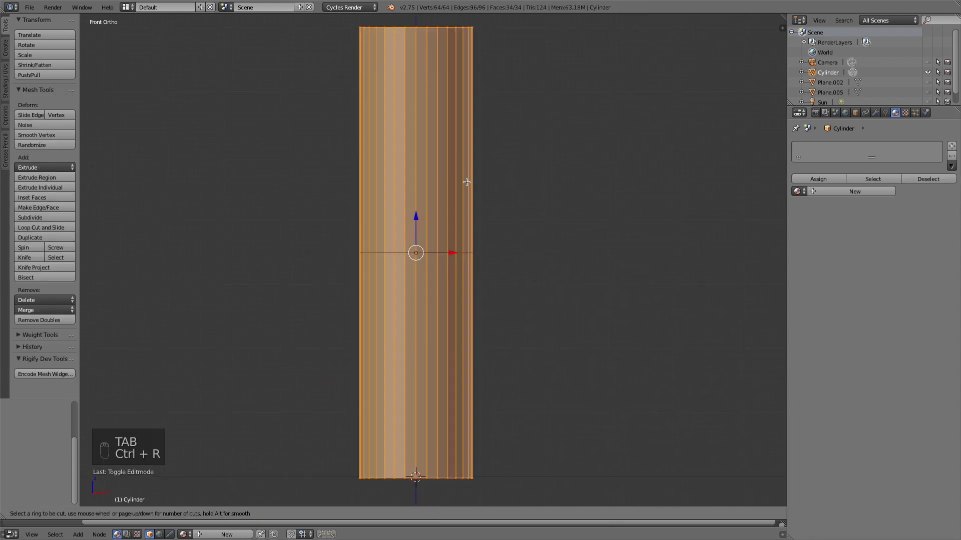
{"action": "scroll", "coordinate": [466, 183], "scroll_direction": "up", "scroll_amount": 20}
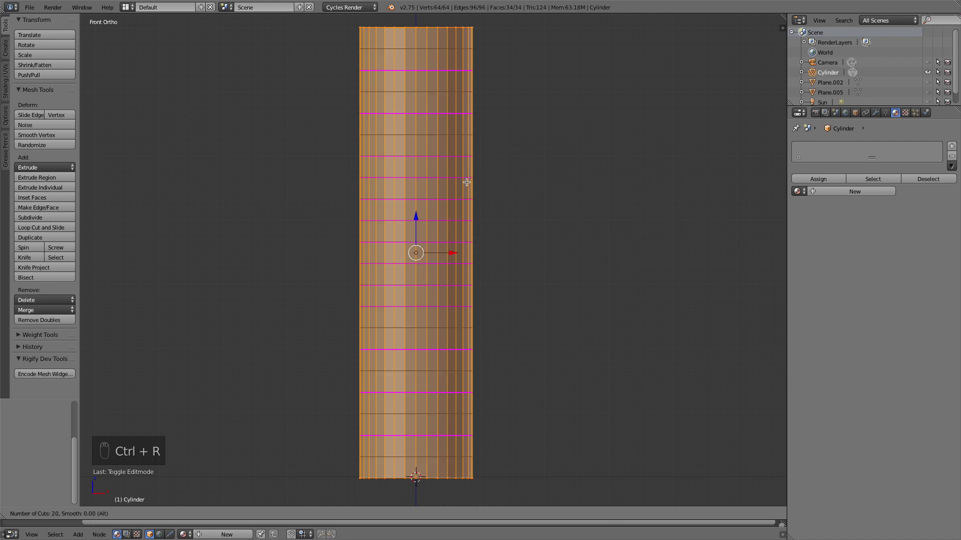
{"action": "scroll", "coordinate": [467, 185], "scroll_direction": "up", "scroll_amount": 13}
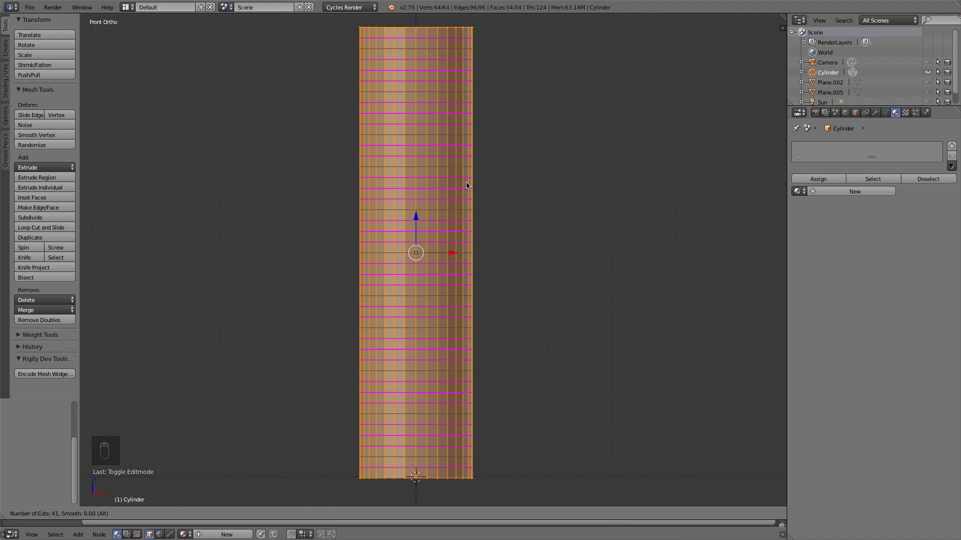
{"action": "scroll", "coordinate": [466, 185], "scroll_direction": "up", "scroll_amount": 3}
{"action": "left_click", "coordinate": [467, 185]}
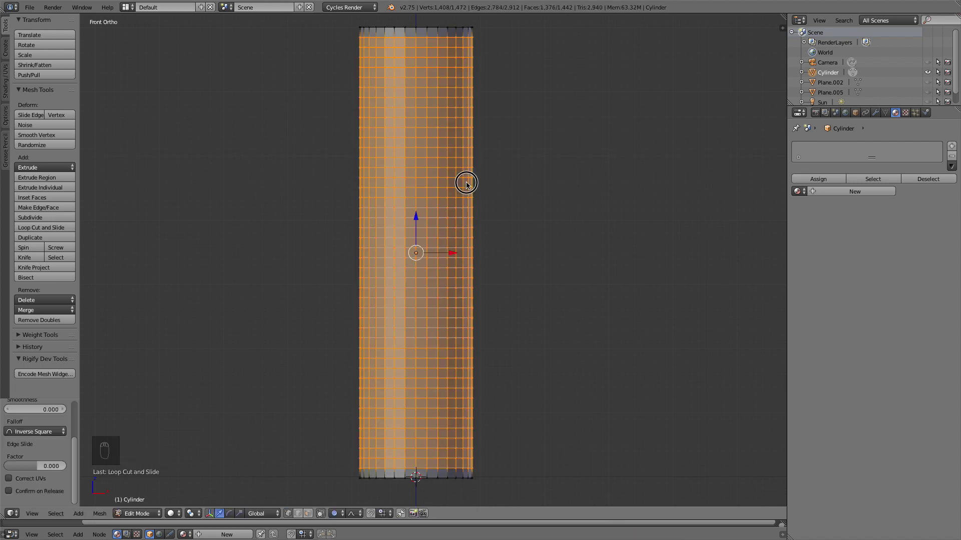
{"action": "scroll", "coordinate": [458, 188], "scroll_direction": "up", "scroll_amount": 6}
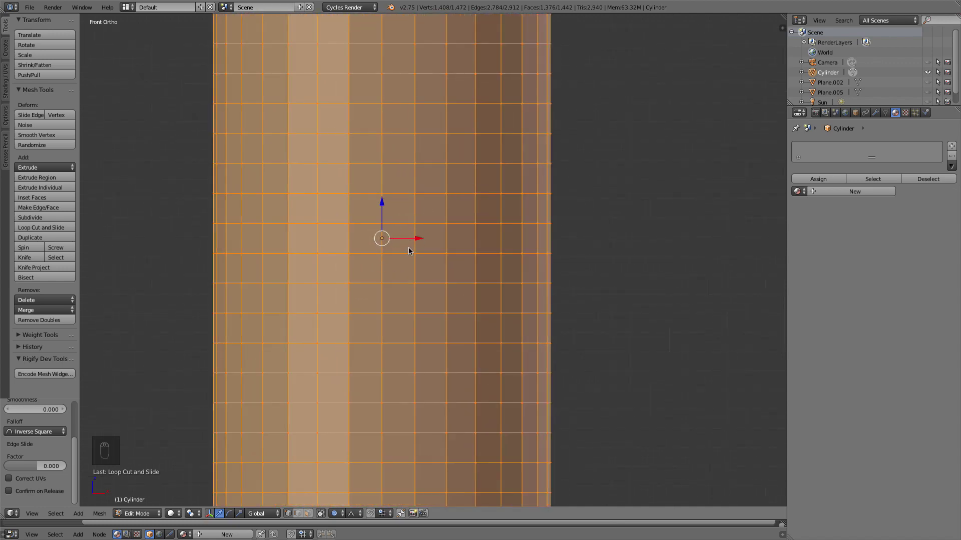
{"action": "key", "text": "a"}
{"action": "key", "text": "a"}
{"action": "key", "text": "a"}
{"action": "scroll", "coordinate": [409, 251], "scroll_direction": "down", "scroll_amount": 6}
{"action": "key", "text": "Tab"}
{"action": "scroll", "coordinate": [556, 167], "scroll_direction": "down", "scroll_amount": 3}
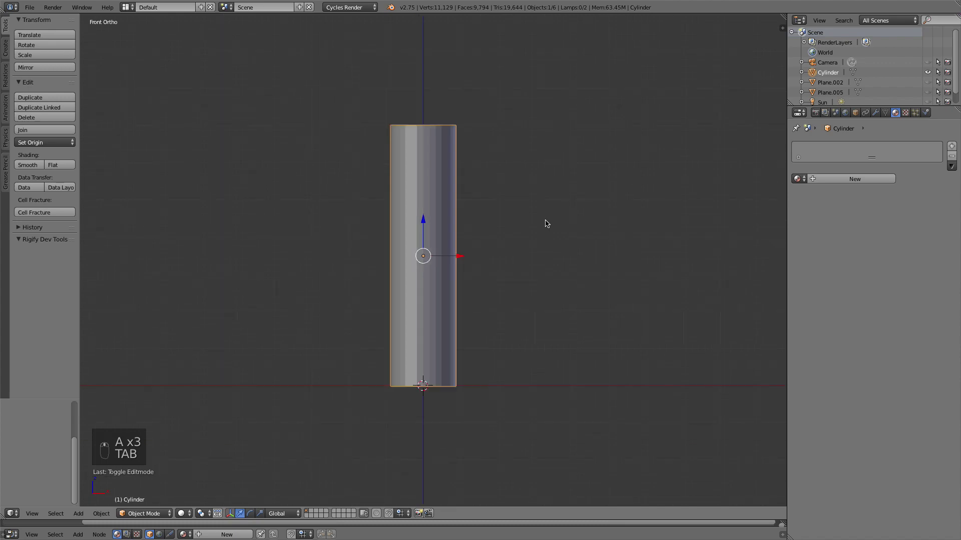
Delete the top and bottom cap faces of the cylinder, working in face selection mode
{"action": "middle_click_drag", "start_coordinate": [546, 224], "coordinate": [360, 424]}
{"action": "key", "text": "Tab"}
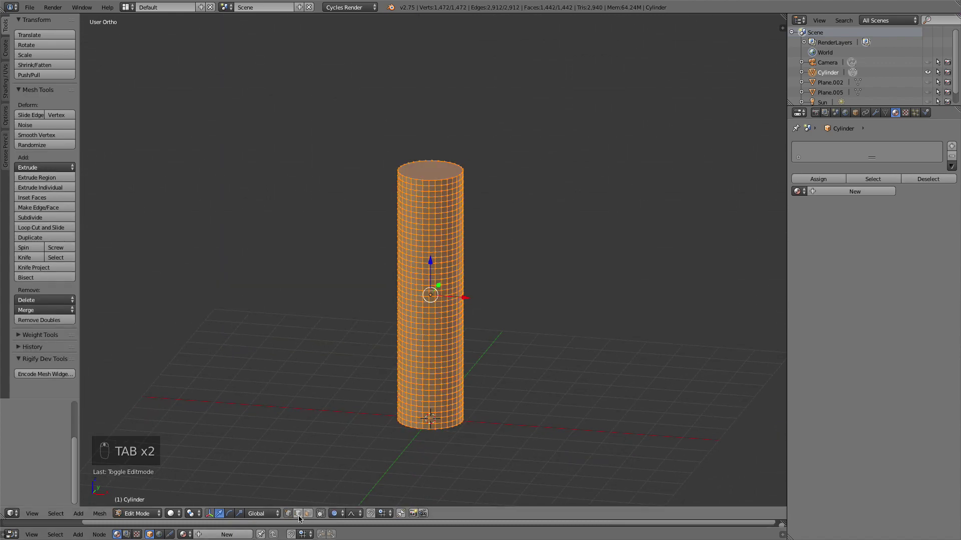
{"action": "right_click", "coordinate": [442, 177]}
{"action": "key", "text": "x"}
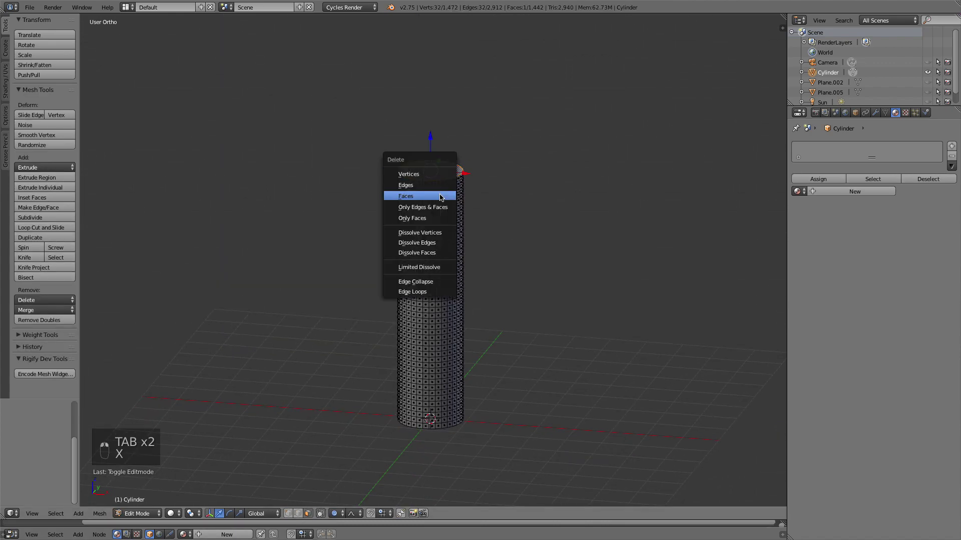
{"action": "left_click", "coordinate": [441, 193]}
{"action": "middle_click_drag", "start_coordinate": [440, 193], "coordinate": [411, 324]}
{"action": "right_click", "coordinate": [414, 321]}
{"action": "key", "text": "x"}
{"action": "left_click", "coordinate": [413, 318]}
{"action": "key", "text": "Tab"}
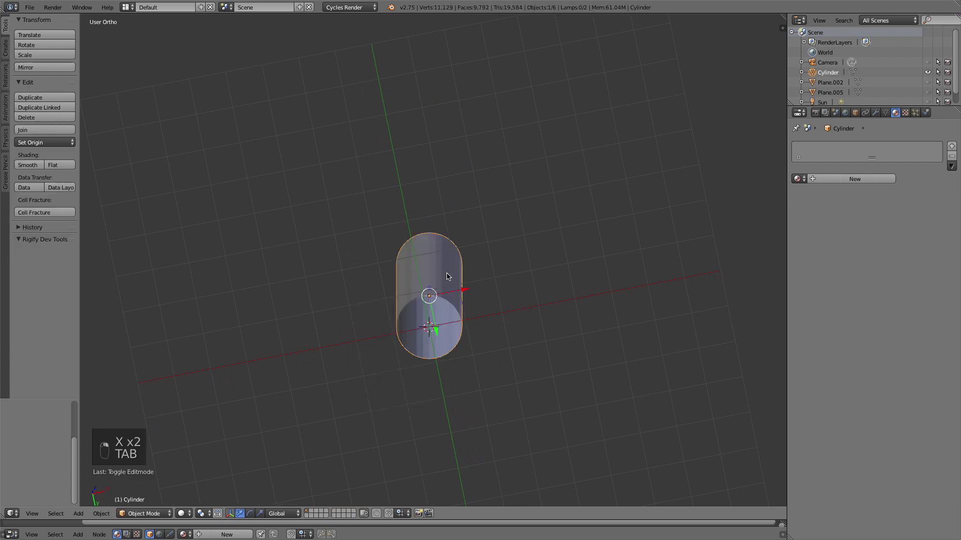
Flare the cylinder's bottom edge loop by scaling it about 1.32 with smooth proportional editing at size 4.18
{"action": "key", "text": "1"}
{"action": "scroll", "coordinate": [447, 275], "scroll_direction": "up", "scroll_amount": 2}
{"action": "middle_click_drag", "start_coordinate": [448, 279], "coordinate": [438, 213], "text": "shift"}
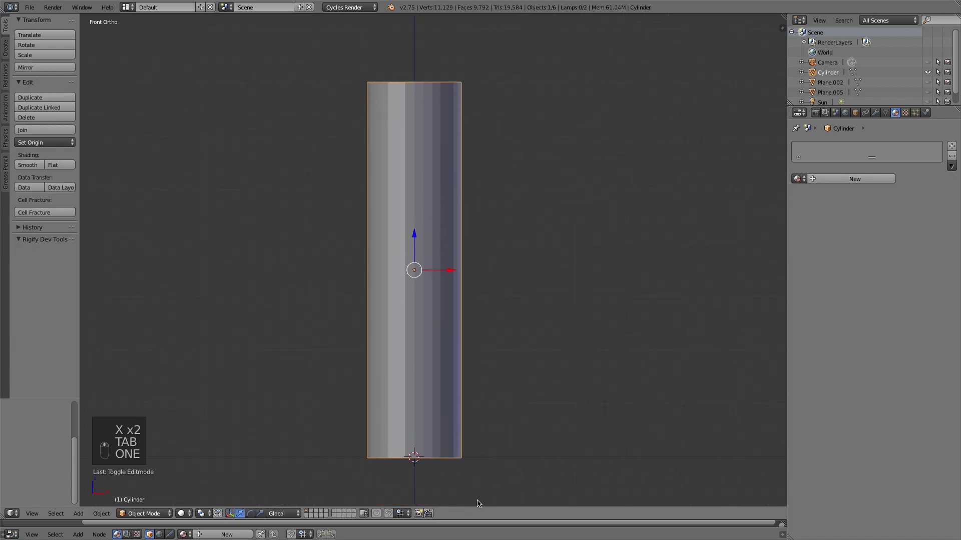
{"action": "left_click_drag", "start_coordinate": [474, 519], "coordinate": [476, 498]}
{"action": "middle_click_drag", "start_coordinate": [441, 247], "coordinate": [441, 213], "text": "shift"}
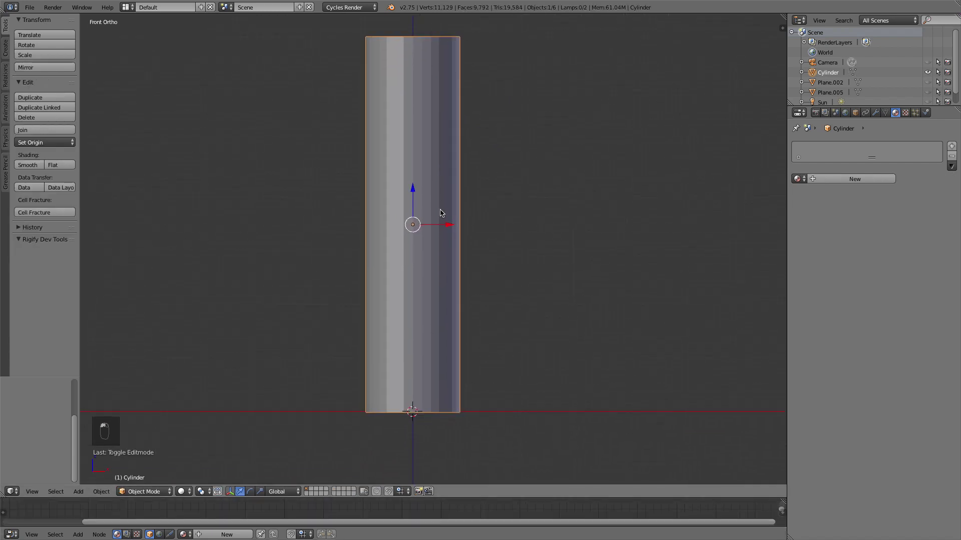
{"action": "key", "text": "Tab"}
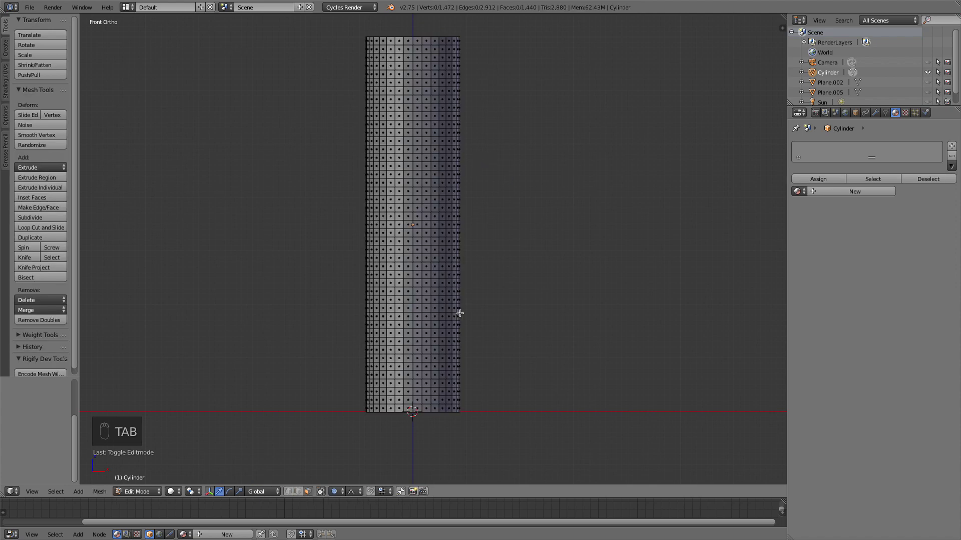
{"action": "middle_click_drag", "start_coordinate": [458, 315], "coordinate": [441, 379]}
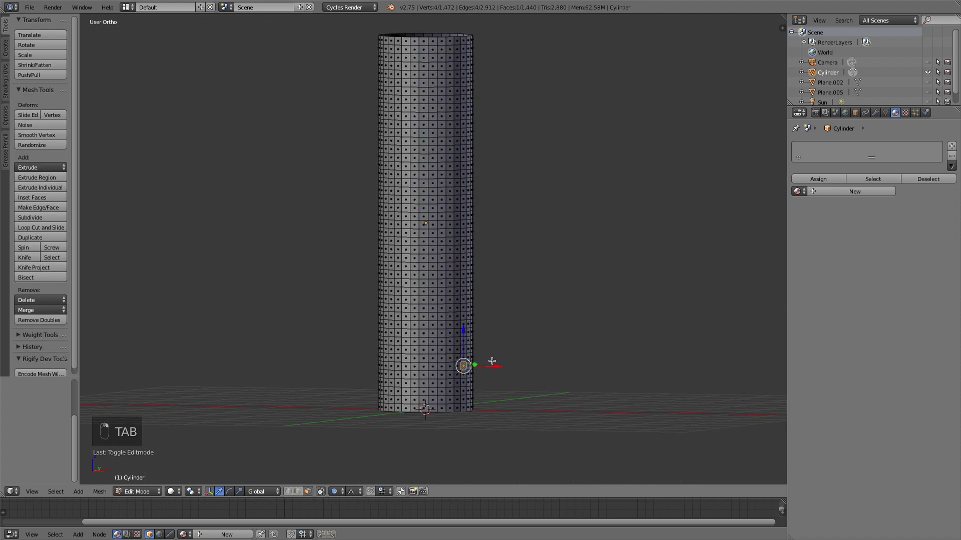
{"action": "key", "text": "KP_1"}
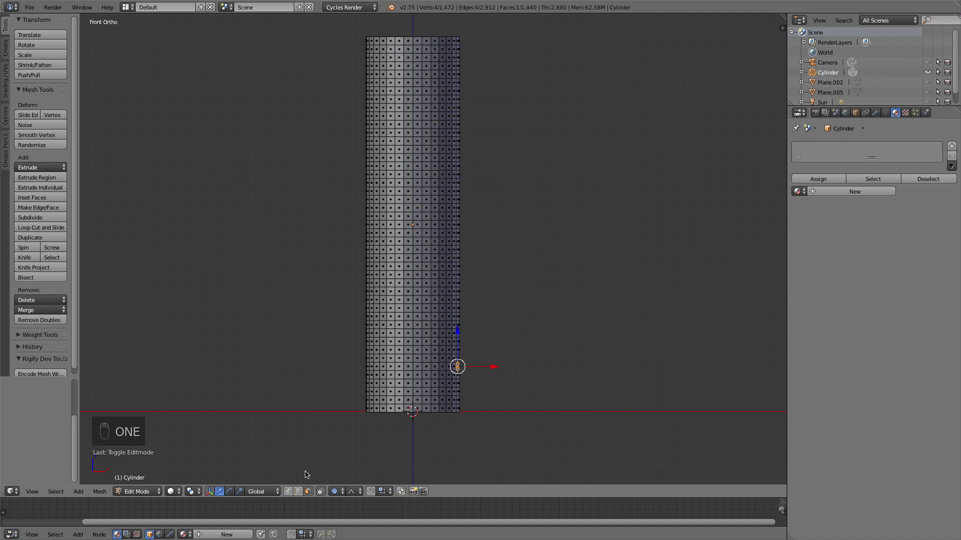
{"action": "right_click", "coordinate": [391, 415], "text": "alt"}
{"action": "key", "text": "s"}
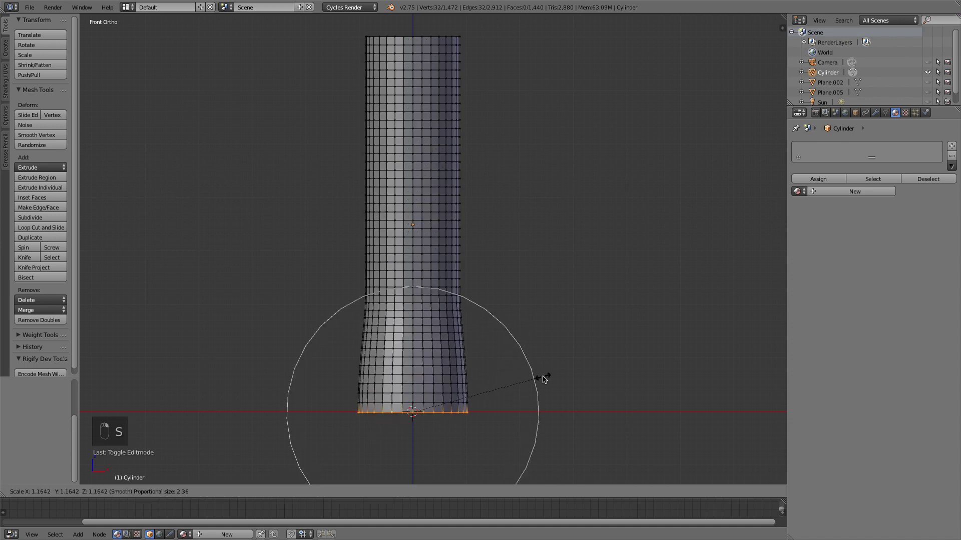
{"action": "scroll", "coordinate": [545, 381], "scroll_direction": "down", "scroll_amount": 6}
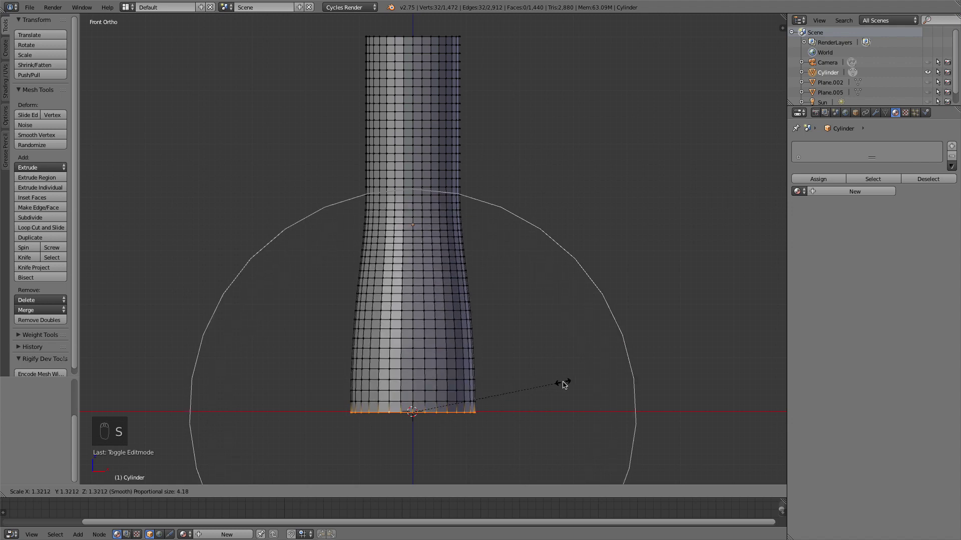
{"action": "left_click", "coordinate": [563, 384]}
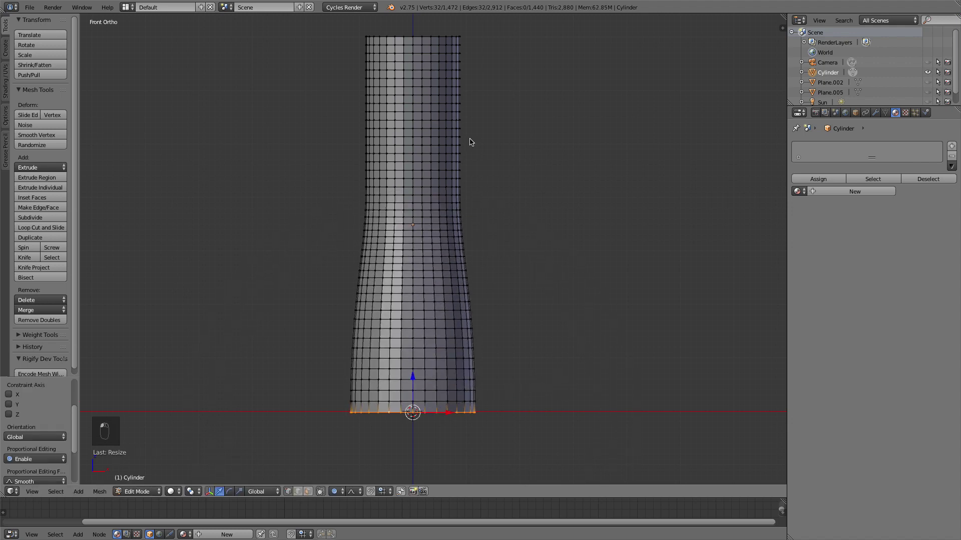
Taper the cylinder's top edge loop by scaling it to about 0.72 with smooth proportional editing at size 3.14
{"action": "right_click", "coordinate": [419, 40], "text": "alt"}
{"action": "key", "text": "s"}
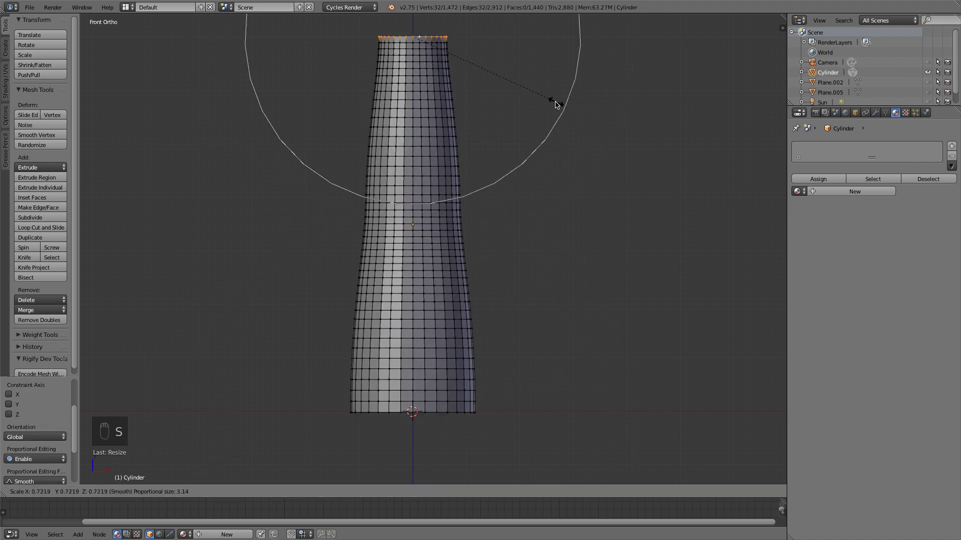
{"action": "left_click", "coordinate": [553, 103]}
{"action": "key", "text": "Tab"}
Bend the upper right side inward about 0.43 along negative X with smooth proportional editing at size 3.14
{"action": "key", "text": "Tab"}
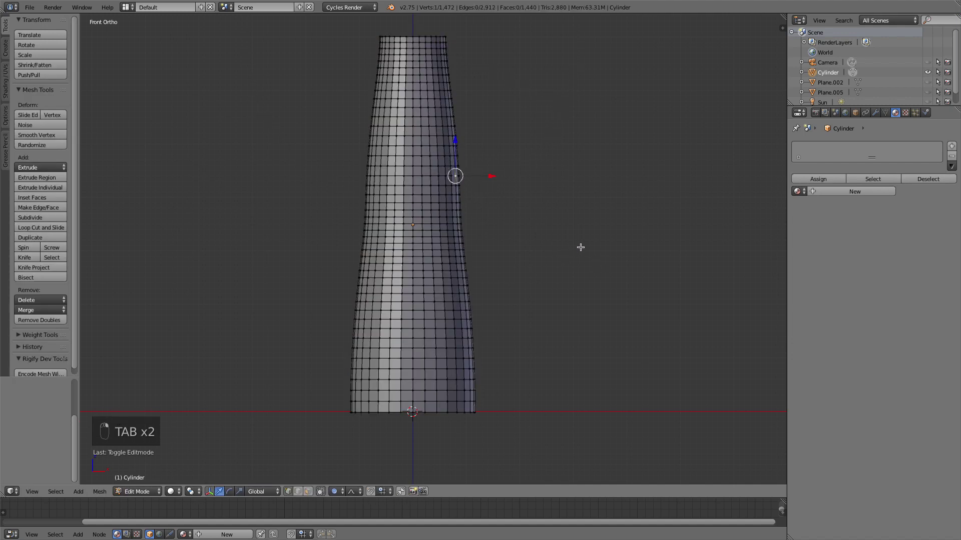
{"action": "key", "text": "g"}
{"action": "scroll", "coordinate": [574, 239], "scroll_direction": "up", "scroll_amount": 1}
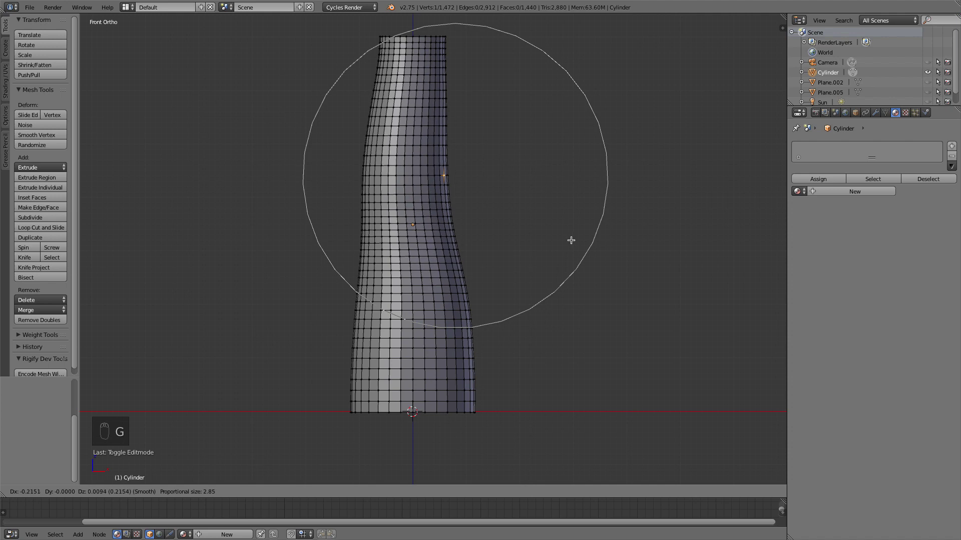
{"action": "scroll", "coordinate": [569, 240], "scroll_direction": "down", "scroll_amount": 1}
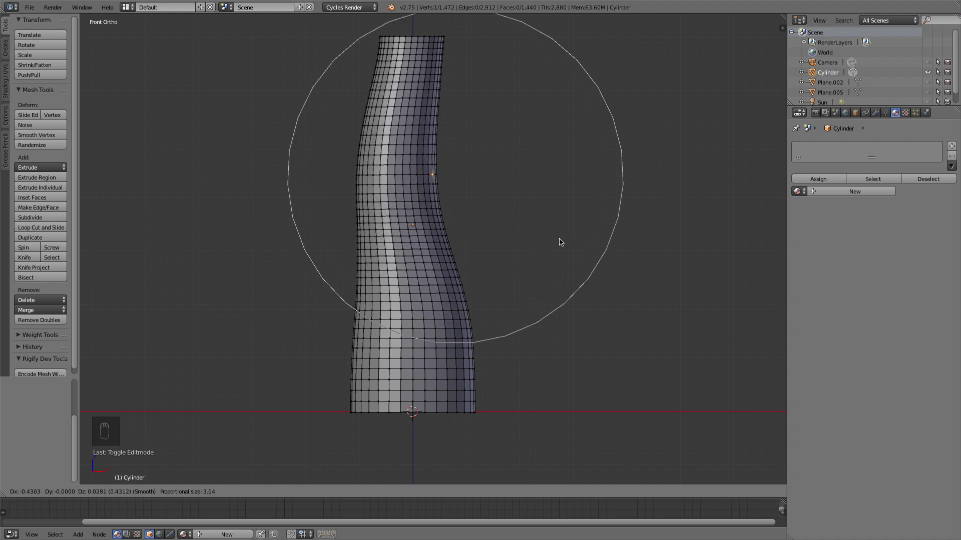
{"action": "left_click", "coordinate": [561, 241]}
{"action": "key", "text": "Tab"}
{"action": "key", "text": "Tab"}
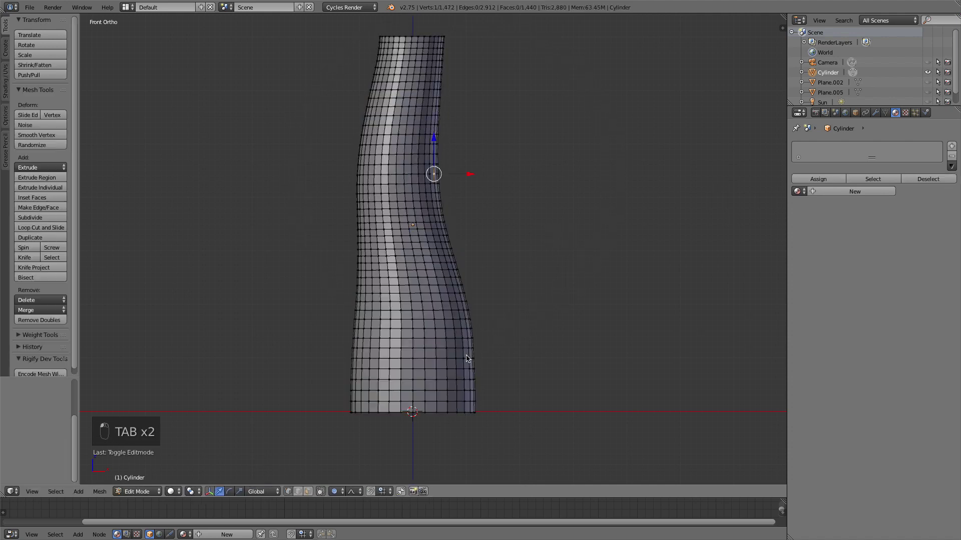
Pull the lower right and lower left sides of the shape slightly outward with proportional editing
{"action": "key", "text": "g"}
{"action": "left_click", "coordinate": [498, 370]}
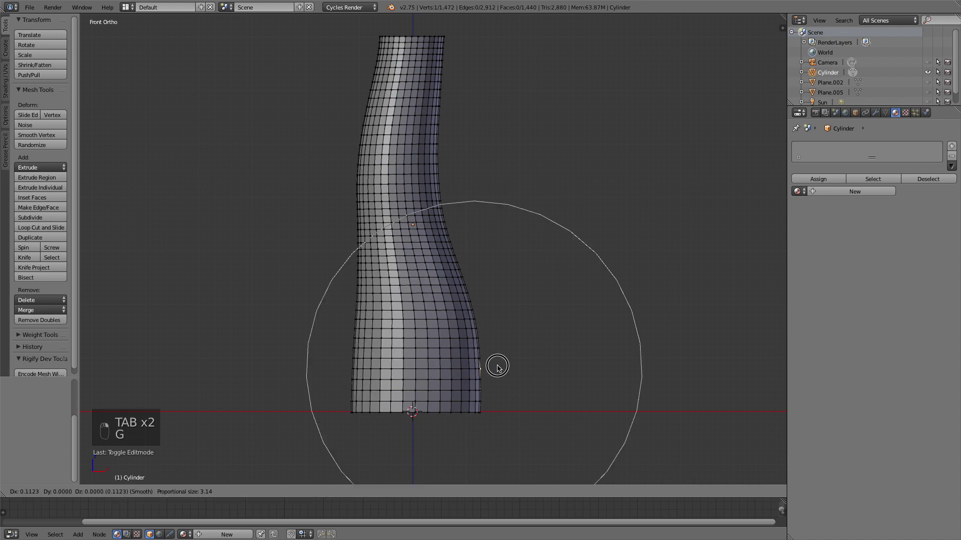
{"action": "right_click", "coordinate": [349, 378]}
{"action": "key", "text": "g"}
{"action": "left_click", "coordinate": [338, 376]}
{"action": "key", "text": "Tab"}
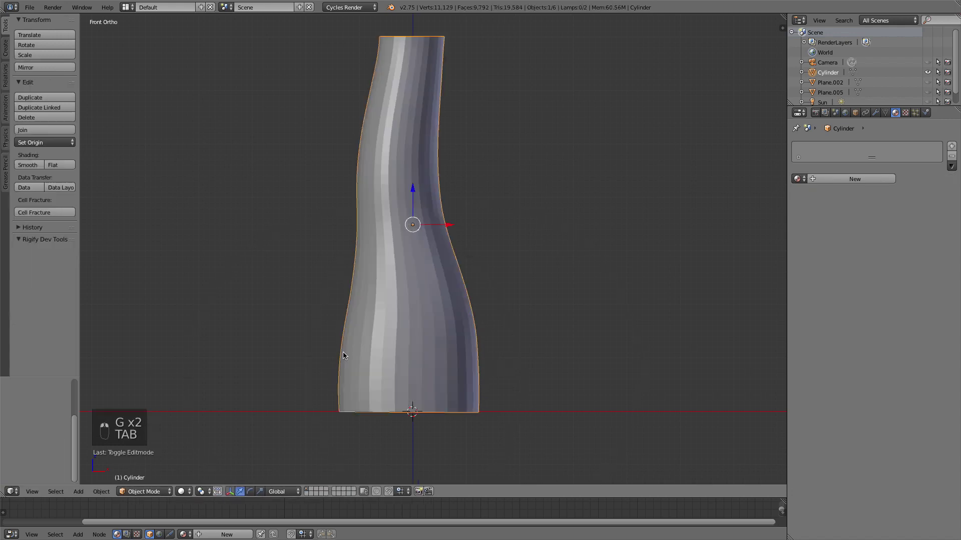
From a side angle, pull a vertex near the base outward with proportional editing to bulge the lower part
{"action": "middle_click_drag", "start_coordinate": [343, 355], "coordinate": [472, 368]}
{"action": "key", "text": "Tab"}
{"action": "right_click", "coordinate": [456, 355]}
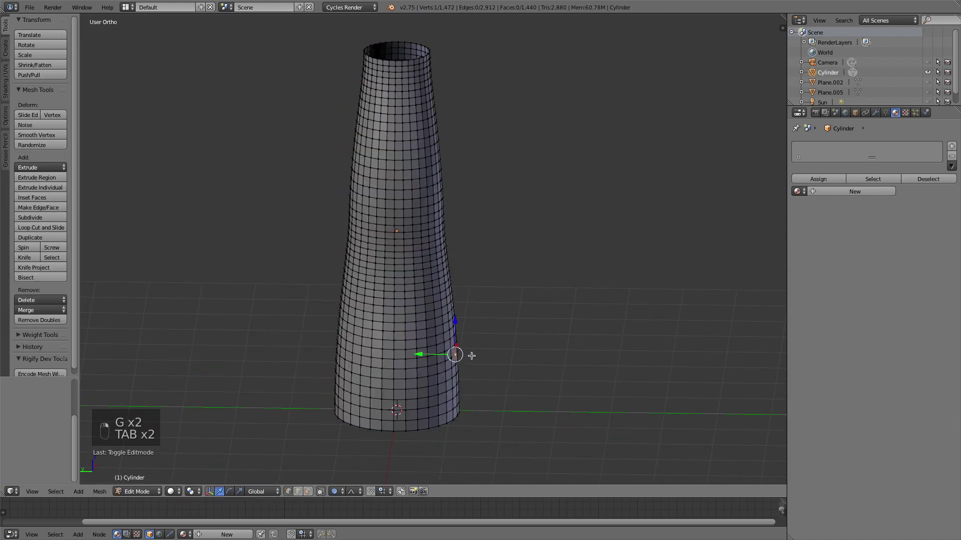
{"action": "key", "text": "g"}
{"action": "left_click", "coordinate": [476, 355]}
{"action": "key", "text": "1"}
{"action": "key", "text": "Tab"}
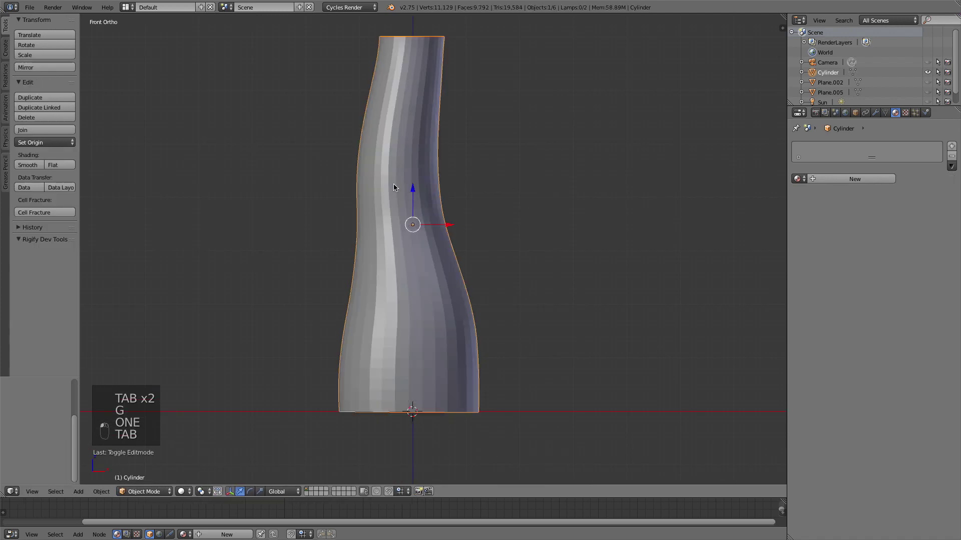
Shift a vertex on the front of the upper middle section slightly with proportional editing at size 3.14
{"action": "key", "text": "Tab"}
{"action": "right_click", "coordinate": [393, 186]}
{"action": "middle_click_drag", "start_coordinate": [393, 187], "coordinate": [536, 298]}
{"action": "key", "text": "g"}
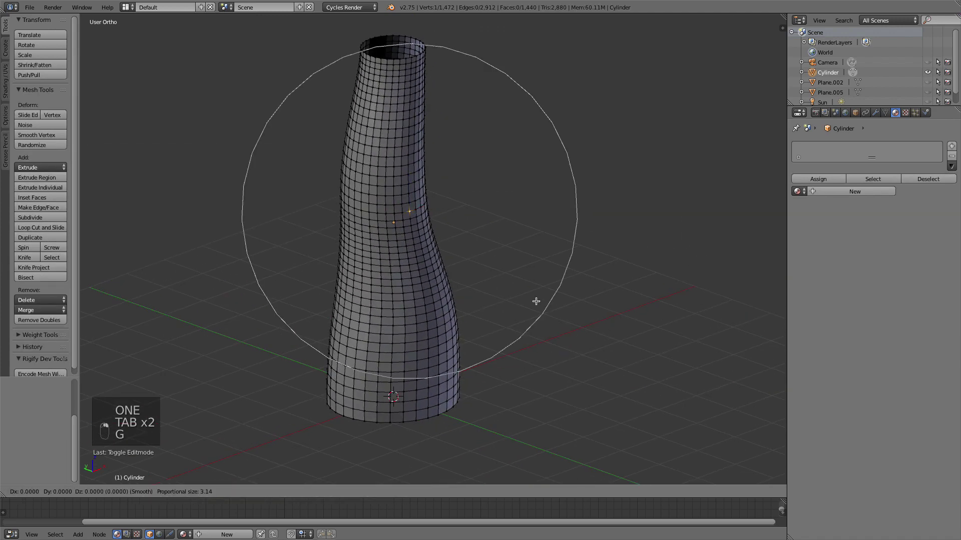
{"action": "left_click", "coordinate": [528, 294]}
{"action": "key", "text": "Tab"}
{"action": "key", "text": "1"}
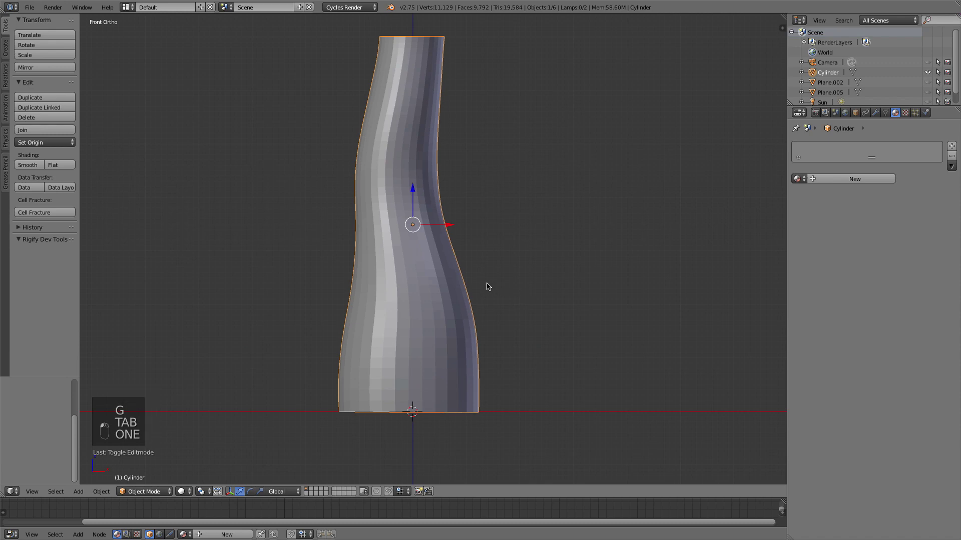
{"action": "key", "text": "a"}
{"action": "key", "text": "Tab"}
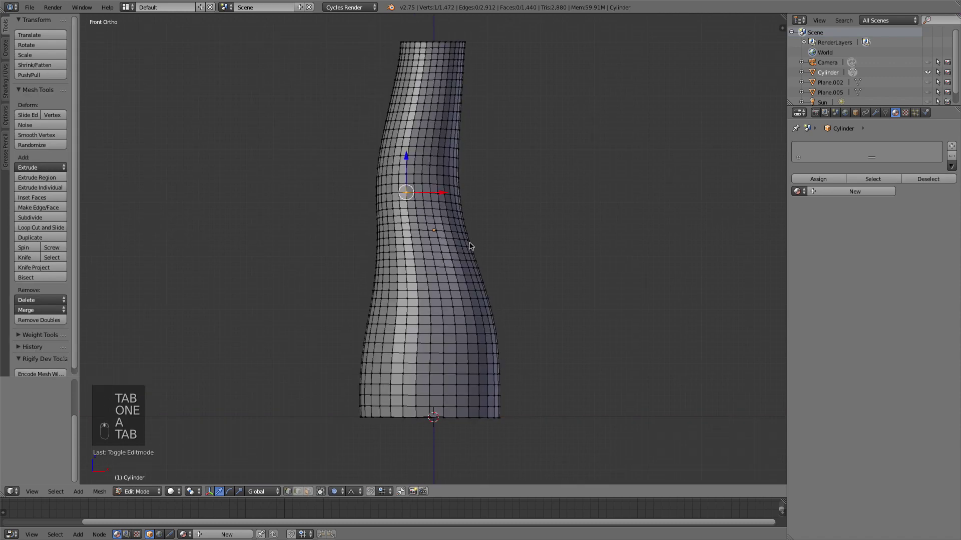
{"action": "key", "text": "Tab"}
{"action": "scroll", "coordinate": [500, 310], "scroll_direction": "up", "scroll_amount": 3}
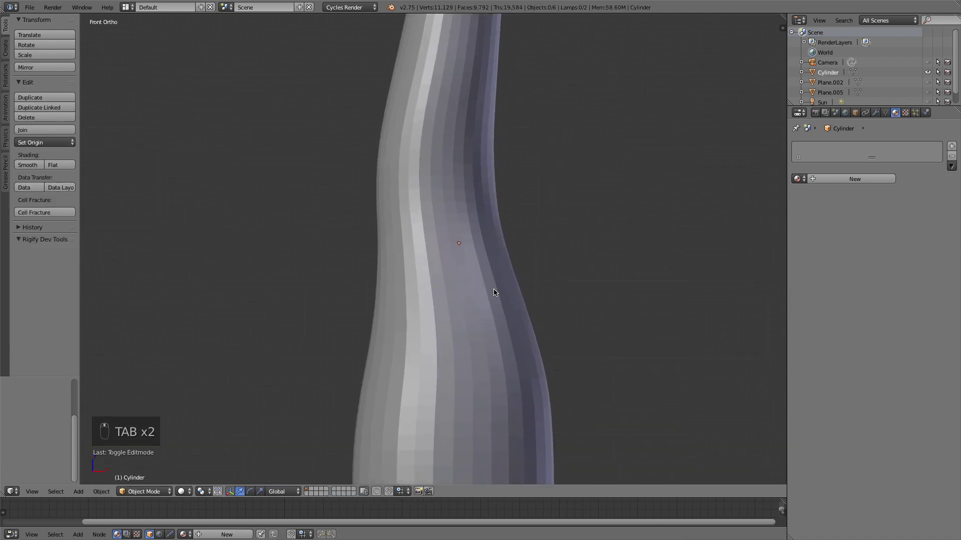
{"action": "scroll", "coordinate": [485, 280], "scroll_direction": "down", "scroll_amount": 2}
{"action": "key", "text": "Tab"}
{"action": "key", "text": "Tab"}
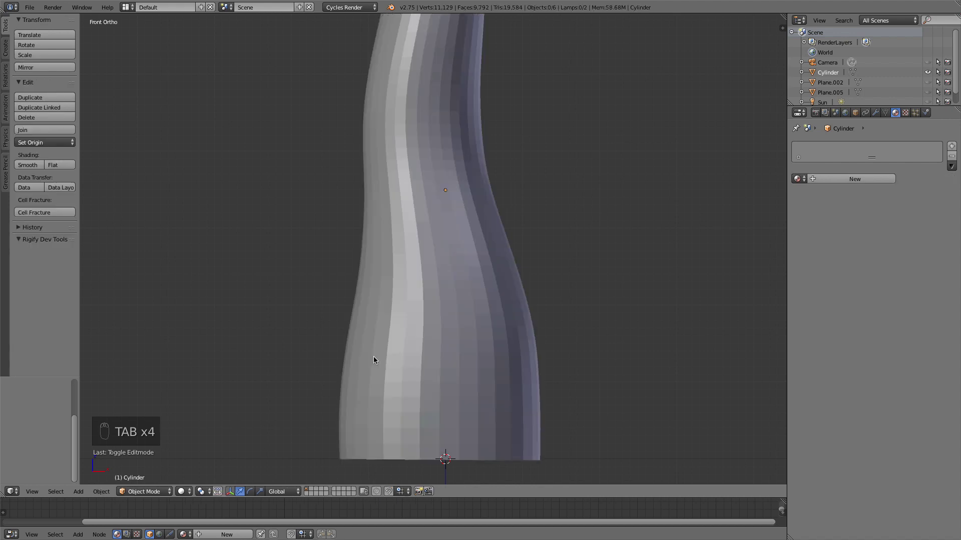
Select the curved cylinder and apply its scale
{"action": "key", "text": "ctrl+a"}
{"action": "left_click", "coordinate": [374, 357]}
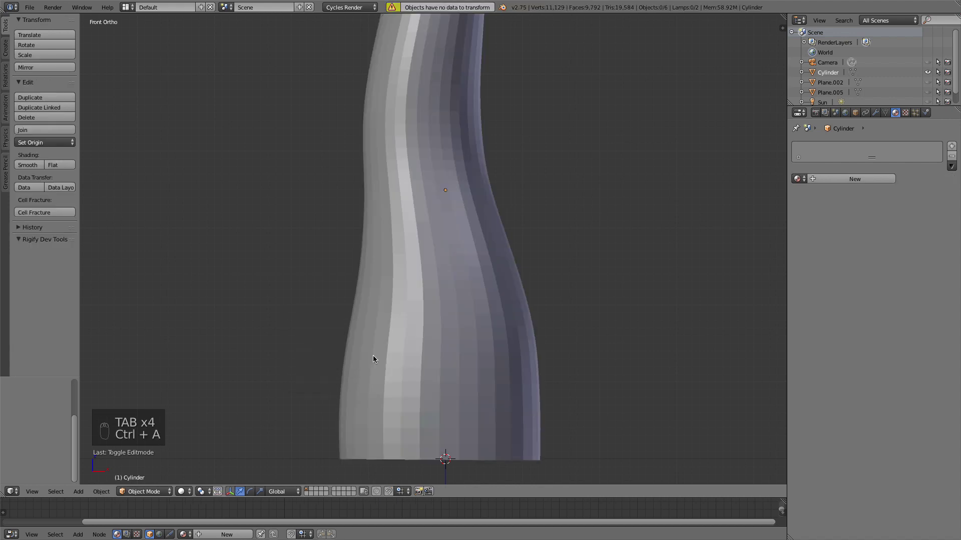
{"action": "right_click", "coordinate": [447, 312]}
{"action": "key", "text": "ctrl+a"}
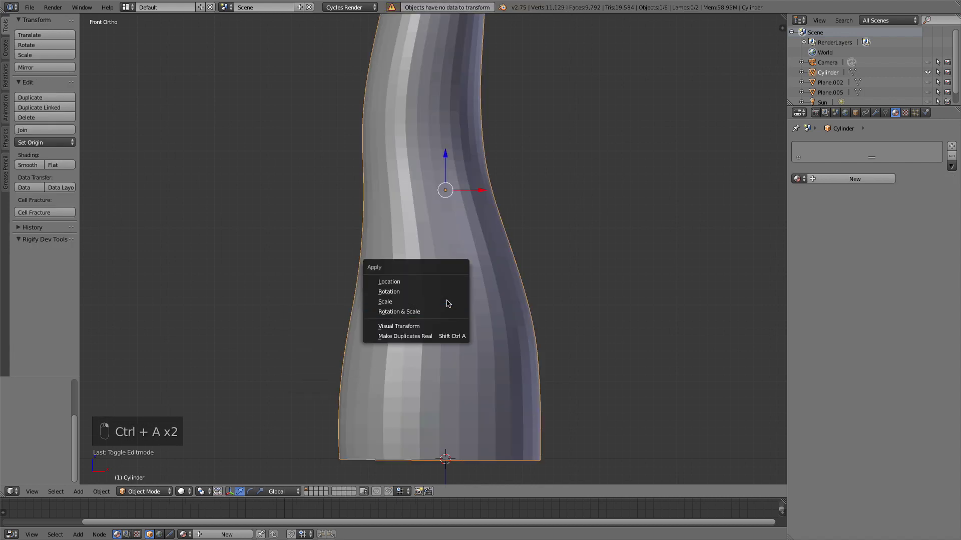
{"action": "left_click", "coordinate": [446, 304]}
Select the trunk's entire mesh and subdivide it with a fractal value of 0.4
{"action": "key", "text": "Tab"}
{"action": "key", "text": "a"}
{"action": "key", "text": "a"}
{"action": "key", "text": "a"}
{"action": "key", "text": "a"}
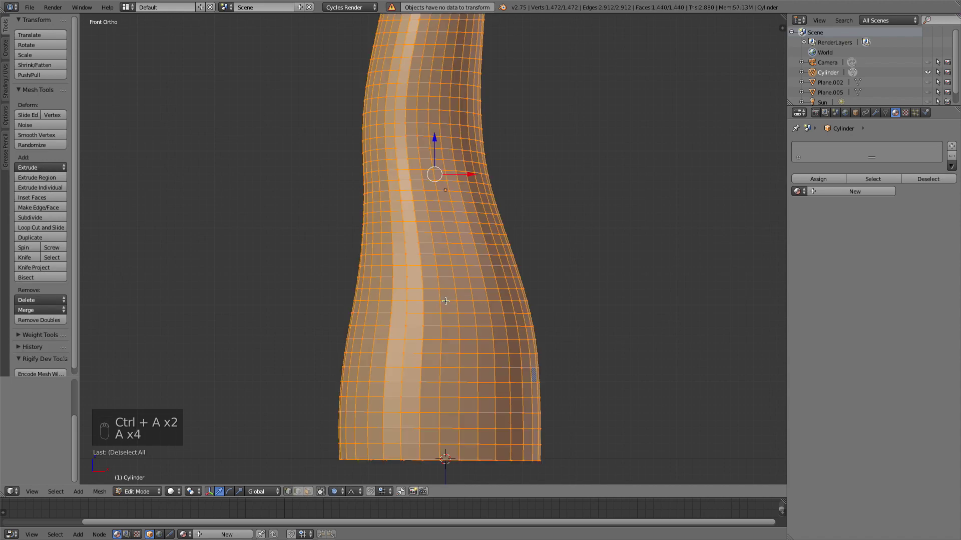
{"action": "key", "text": "w"}
{"action": "left_click", "coordinate": [384, 293]}
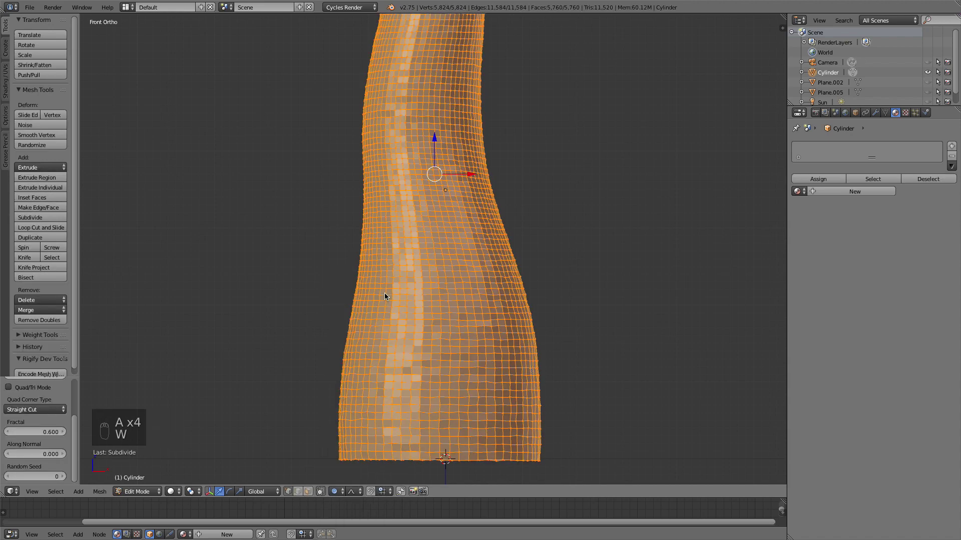
{"action": "left_click", "coordinate": [31, 432]}
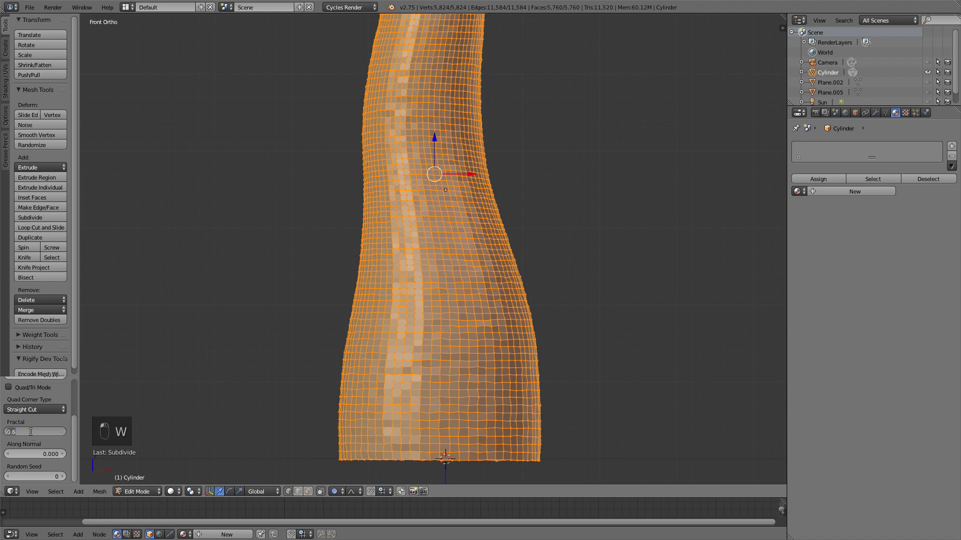
{"action": "type", "text": "0.4"}
{"action": "key", "text": "Return"}
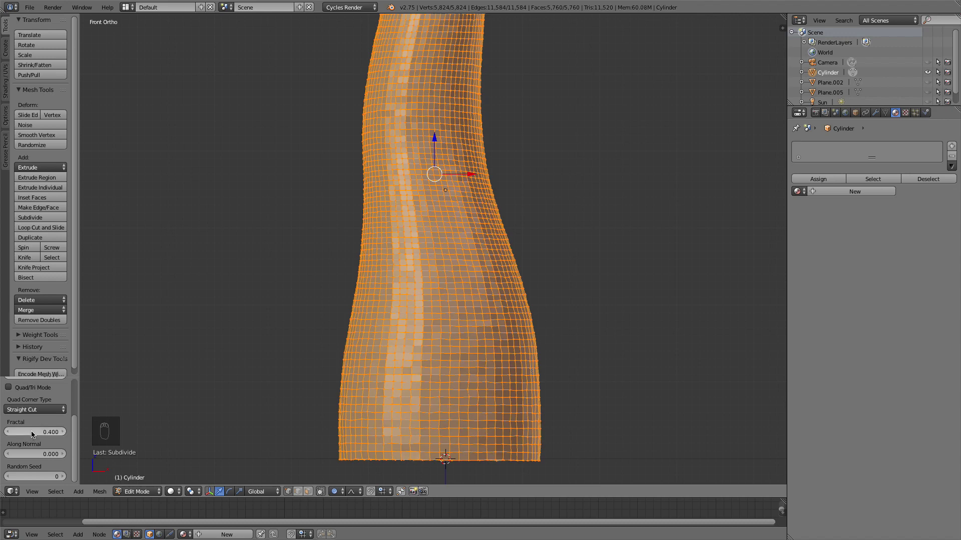
Raise the subdivision to 2 cuts and leave mesh editing
{"action": "scroll", "coordinate": [31, 434], "scroll_direction": "up", "scroll_amount": 1}
{"action": "scroll", "coordinate": [60, 408], "scroll_direction": "up", "scroll_amount": 2}
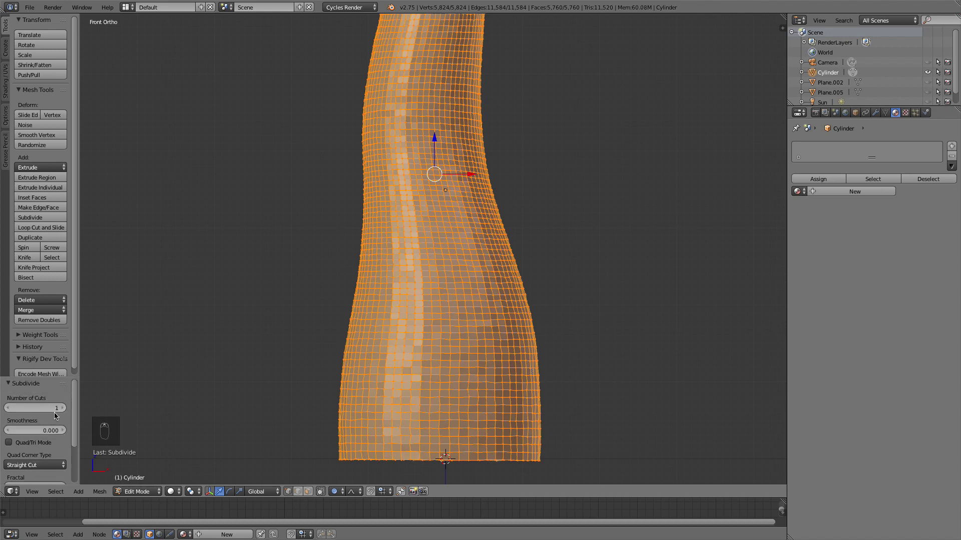
{"action": "left_click", "coordinate": [63, 409]}
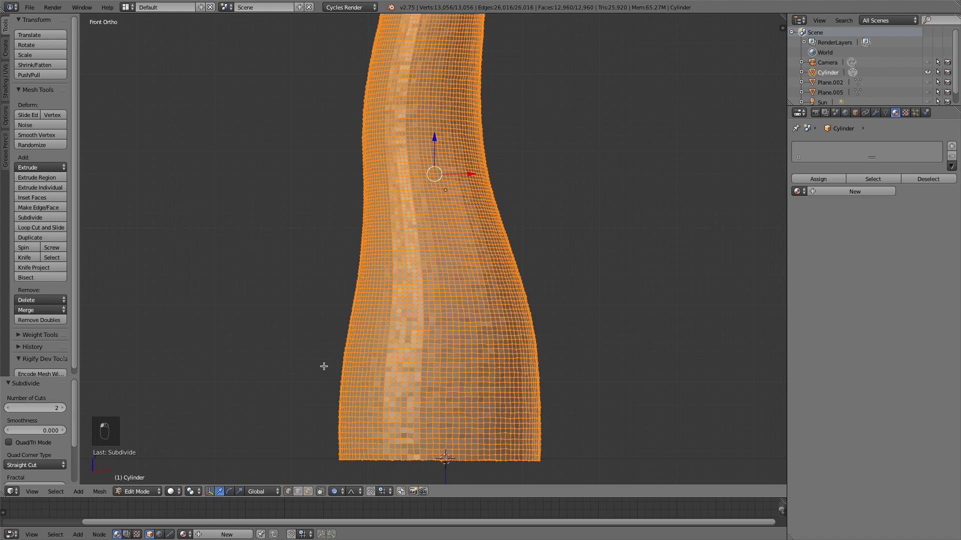
{"action": "key", "text": "Tab"}
Put the trunk in Sculpt Mode and choose the Blob brush with a 40 px radius and 0.6 strength
{"action": "scroll", "coordinate": [499, 364], "scroll_direction": "down", "scroll_amount": 2}
{"action": "mouse_move", "coordinate": [455, 313]}
{"action": "middle_mouse_down"}
{"action": "mouse_move", "coordinate": [457, 325]}
{"action": "mouse_move", "coordinate": [403, 322]}
{"action": "mouse_move", "coordinate": [470, 321]}
{"action": "middle_mouse_up"}
{"action": "key", "text": "1"}
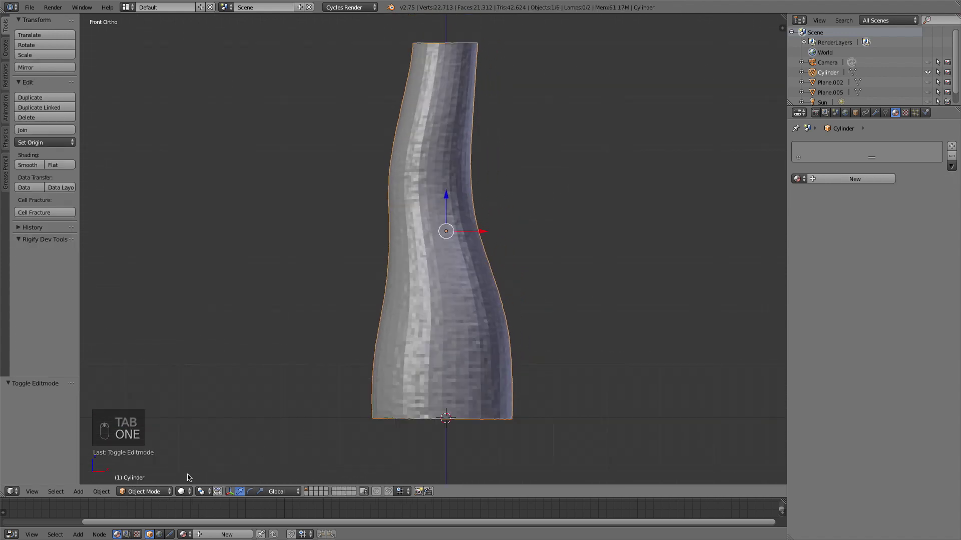
{"action": "left_click", "coordinate": [142, 491]}
{"action": "left_click", "coordinate": [165, 455]}
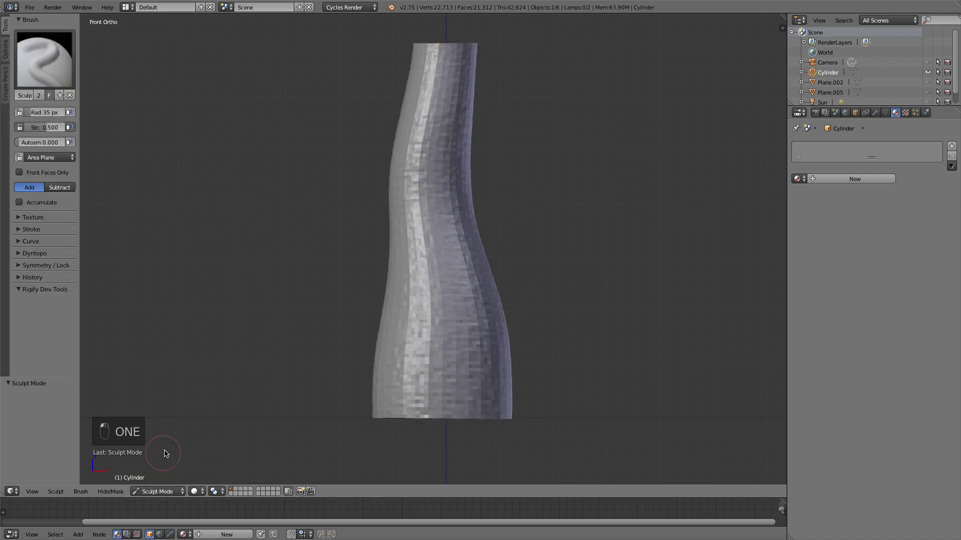
{"action": "left_click", "coordinate": [38, 78]}
{"action": "left_click", "coordinate": [36, 113]}
{"action": "scroll", "coordinate": [408, 321], "scroll_direction": "up", "scroll_amount": 3}
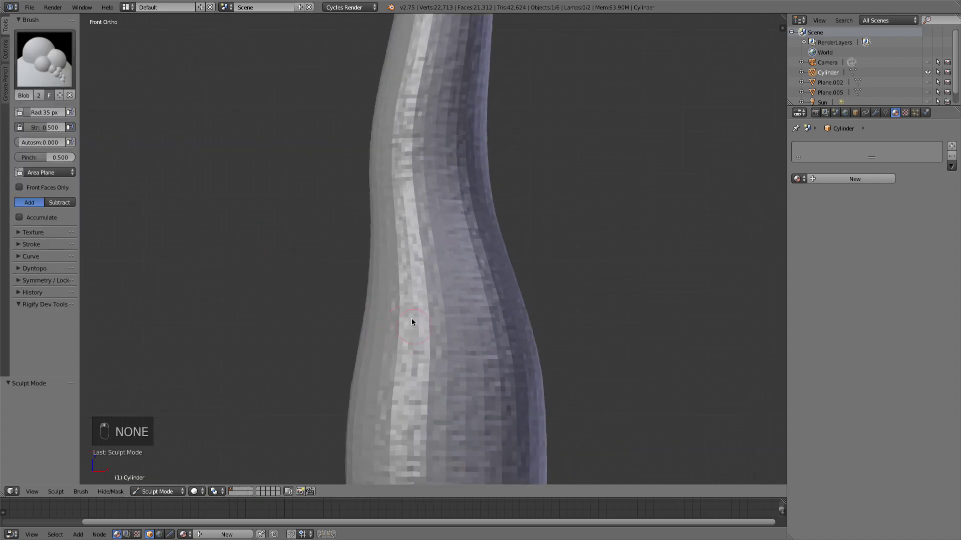
{"action": "middle_click_drag", "start_coordinate": [412, 320], "coordinate": [409, 276], "text": "shift"}
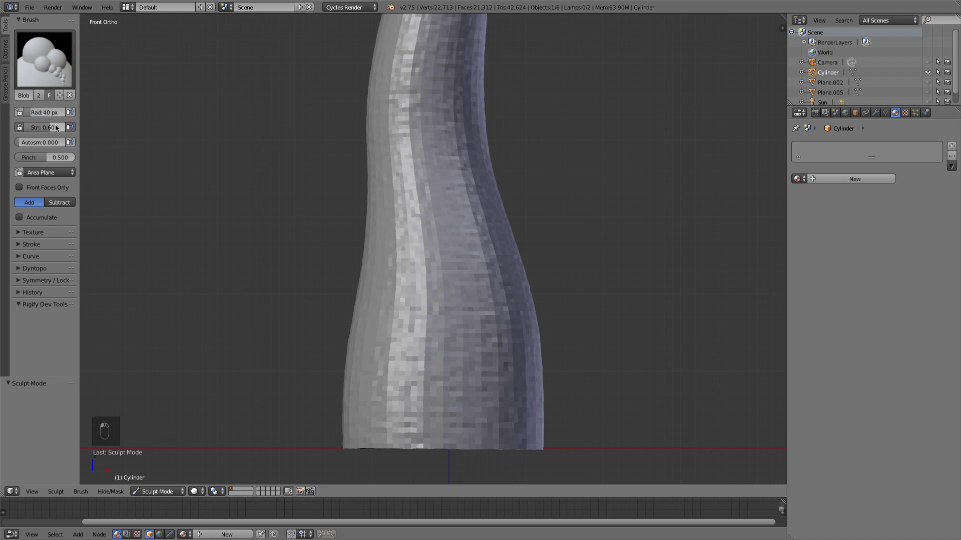
Sculpt a small bump low on the trunk's base and turn off X mirroring in the symmetry options
{"action": "middle_click_drag", "start_coordinate": [376, 252], "coordinate": [477, 285]}
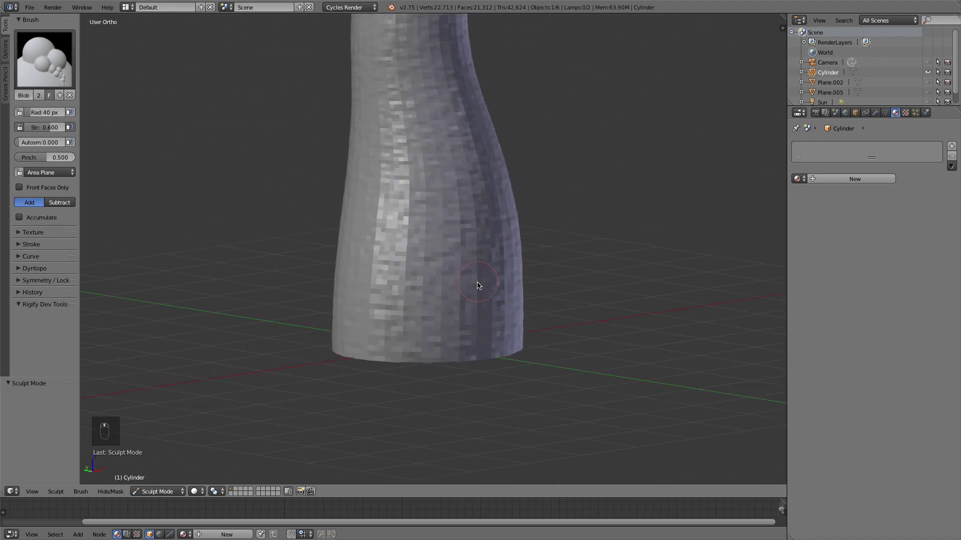
{"action": "mouse_move", "coordinate": [377, 346]}
{"action": "left_mouse_down"}
{"action": "mouse_move", "coordinate": [343, 336]}
{"action": "mouse_move", "coordinate": [407, 326]}
{"action": "mouse_move", "coordinate": [371, 335]}
{"action": "left_mouse_up"}
{"action": "mouse_move", "coordinate": [393, 331]}
{"action": "middle_mouse_down"}
{"action": "mouse_move", "coordinate": [353, 328]}
{"action": "mouse_move", "coordinate": [399, 335]}
{"action": "middle_mouse_up"}
{"action": "left_click", "coordinate": [18, 280]}
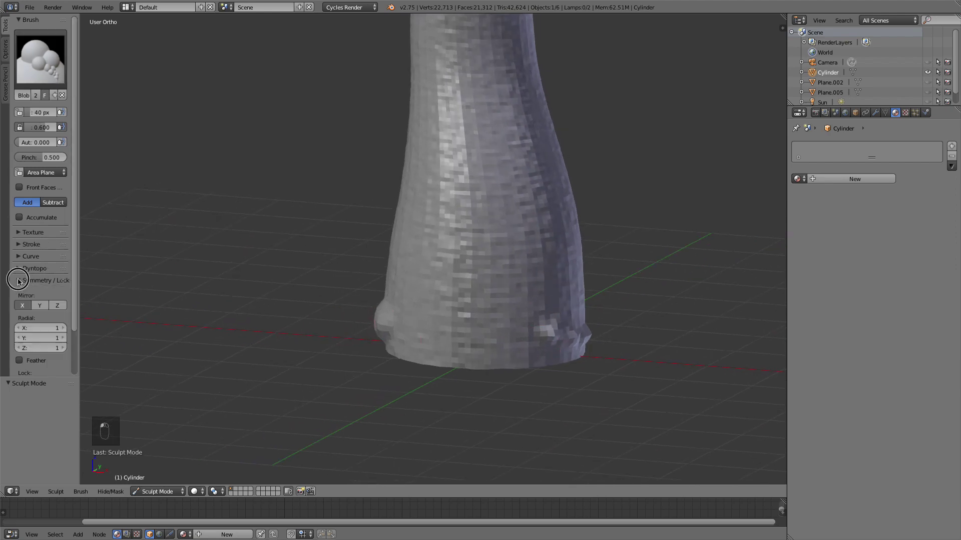
Sculpt a raised, rounded rim along one side of the trunk's bottom edge
{"action": "middle_click_drag", "start_coordinate": [321, 280], "coordinate": [290, 278]}
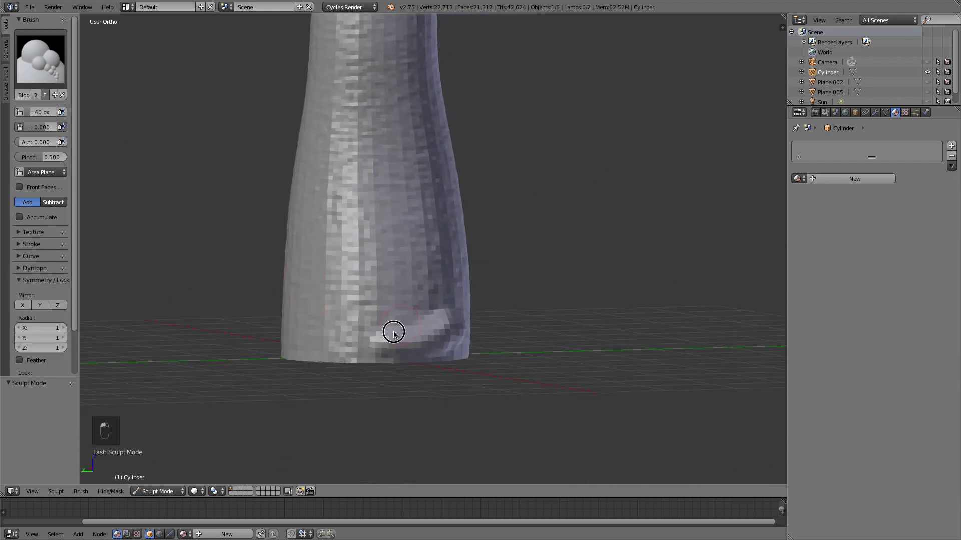
{"action": "mouse_move", "coordinate": [393, 332]}
{"action": "left_mouse_down"}
{"action": "mouse_move", "coordinate": [345, 343]}
{"action": "mouse_move", "coordinate": [457, 345]}
{"action": "mouse_move", "coordinate": [343, 341]}
{"action": "mouse_move", "coordinate": [377, 330]}
{"action": "left_mouse_up"}
{"action": "mouse_move", "coordinate": [377, 330]}
{"action": "middle_mouse_down"}
{"action": "mouse_move", "coordinate": [346, 332]}
{"action": "mouse_move", "coordinate": [422, 301]}
{"action": "middle_mouse_up"}
{"action": "scroll", "coordinate": [346, 331], "scroll_direction": "up", "scroll_amount": 2}
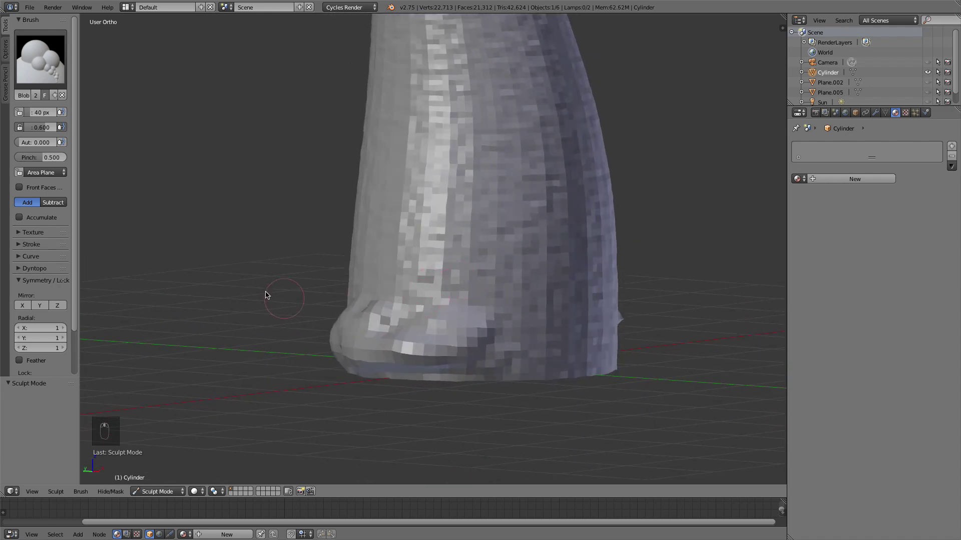
Build up a lumpy, root-like ridge rising from the bottom rim up the lower trunk
{"action": "mouse_move", "coordinate": [413, 298]}
{"action": "left_mouse_down"}
{"action": "mouse_move", "coordinate": [453, 281]}
{"action": "mouse_move", "coordinate": [457, 273]}
{"action": "mouse_move", "coordinate": [415, 274]}
{"action": "mouse_move", "coordinate": [446, 250]}
{"action": "mouse_move", "coordinate": [450, 275]}
{"action": "mouse_move", "coordinate": [482, 263]}
{"action": "mouse_move", "coordinate": [457, 253]}
{"action": "mouse_move", "coordinate": [404, 278]}
{"action": "mouse_move", "coordinate": [428, 268]}
{"action": "mouse_move", "coordinate": [425, 288]}
{"action": "mouse_move", "coordinate": [450, 262]}
{"action": "mouse_move", "coordinate": [448, 298]}
{"action": "mouse_move", "coordinate": [362, 333]}
{"action": "mouse_move", "coordinate": [454, 371]}
{"action": "mouse_move", "coordinate": [393, 373]}
{"action": "mouse_move", "coordinate": [470, 375]}
{"action": "mouse_move", "coordinate": [351, 368]}
{"action": "mouse_move", "coordinate": [500, 338]}
{"action": "mouse_move", "coordinate": [502, 326]}
{"action": "mouse_move", "coordinate": [467, 294]}
{"action": "mouse_move", "coordinate": [365, 293]}
{"action": "mouse_move", "coordinate": [399, 280]}
{"action": "mouse_move", "coordinate": [425, 232]}
{"action": "mouse_move", "coordinate": [460, 217]}
{"action": "mouse_move", "coordinate": [461, 285]}
{"action": "mouse_move", "coordinate": [407, 311]}
{"action": "mouse_move", "coordinate": [465, 280]}
{"action": "left_mouse_up"}
{"action": "mouse_move", "coordinate": [466, 281]}
{"action": "middle_mouse_down"}
{"action": "mouse_move", "coordinate": [395, 314]}
{"action": "mouse_move", "coordinate": [418, 376]}
{"action": "middle_mouse_up"}
{"action": "mouse_move", "coordinate": [418, 375]}
{"action": "left_mouse_down"}
{"action": "mouse_move", "coordinate": [388, 386]}
{"action": "mouse_move", "coordinate": [508, 369]}
{"action": "left_mouse_up"}
{"action": "mouse_move", "coordinate": [470, 356]}
{"action": "left_mouse_down"}
{"action": "mouse_move", "coordinate": [472, 325]}
{"action": "mouse_move", "coordinate": [461, 313]}
{"action": "mouse_move", "coordinate": [483, 309]}
{"action": "mouse_move", "coordinate": [491, 326]}
{"action": "mouse_move", "coordinate": [510, 317]}
{"action": "mouse_move", "coordinate": [444, 230]}
{"action": "mouse_move", "coordinate": [478, 290]}
{"action": "mouse_move", "coordinate": [450, 240]}
{"action": "mouse_move", "coordinate": [456, 257]}
{"action": "mouse_move", "coordinate": [501, 277]}
{"action": "left_mouse_up"}
{"action": "middle_click_drag", "start_coordinate": [572, 337], "coordinate": [572, 380]}
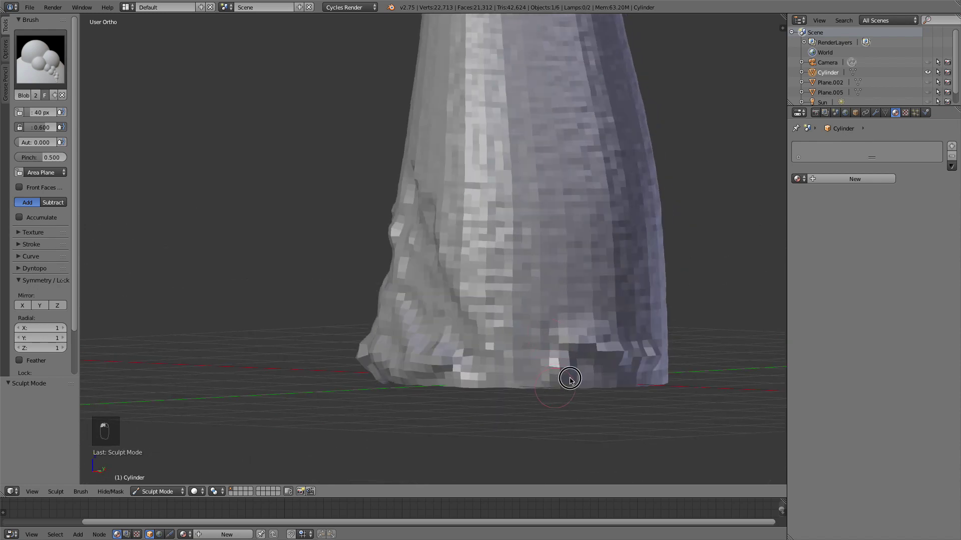
Continue the raised rim around the base and add root-like bumps above it on the adjoining side
{"action": "mouse_move", "coordinate": [535, 382]}
{"action": "left_mouse_down"}
{"action": "mouse_move", "coordinate": [647, 331]}
{"action": "mouse_move", "coordinate": [622, 306]}
{"action": "mouse_move", "coordinate": [636, 328]}
{"action": "left_mouse_up"}
{"action": "middle_click_drag", "start_coordinate": [637, 328], "coordinate": [440, 371]}
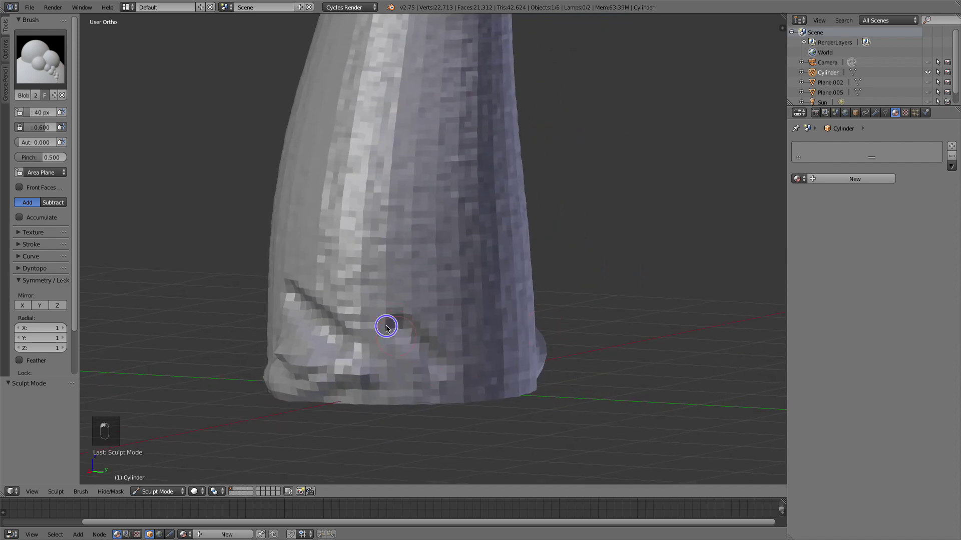
{"action": "mouse_move", "coordinate": [386, 327]}
{"action": "left_mouse_down"}
{"action": "mouse_move", "coordinate": [361, 358]}
{"action": "mouse_move", "coordinate": [317, 325]}
{"action": "mouse_move", "coordinate": [378, 397]}
{"action": "mouse_move", "coordinate": [315, 391]}
{"action": "mouse_move", "coordinate": [449, 398]}
{"action": "mouse_move", "coordinate": [457, 380]}
{"action": "mouse_move", "coordinate": [431, 341]}
{"action": "mouse_move", "coordinate": [313, 263]}
{"action": "left_mouse_up"}
{"action": "mouse_move", "coordinate": [313, 262]}
{"action": "middle_mouse_down"}
{"action": "mouse_move", "coordinate": [564, 365]}
{"action": "mouse_move", "coordinate": [397, 382]}
{"action": "mouse_move", "coordinate": [557, 343]}
{"action": "middle_mouse_up"}
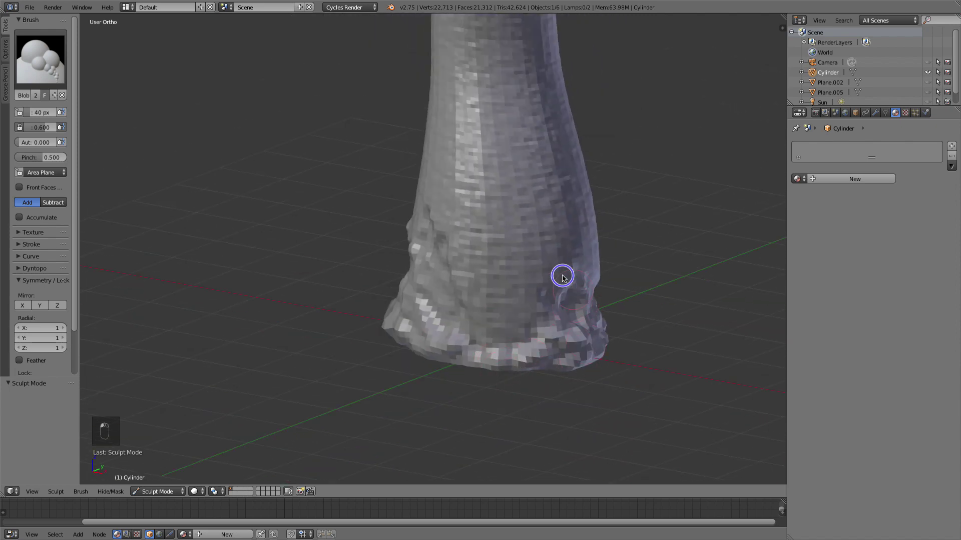
Sculpt an irregular knot with a hollow on the trunk's side, roughly halfway up
{"action": "mouse_move", "coordinate": [553, 275]}
{"action": "middle_mouse_down"}
{"action": "mouse_move", "coordinate": [564, 178]}
{"action": "mouse_move", "coordinate": [521, 268]}
{"action": "mouse_move", "coordinate": [457, 311]}
{"action": "middle_mouse_up"}
{"action": "scroll", "coordinate": [467, 181], "scroll_direction": "up", "scroll_amount": 2}
{"action": "left_click_drag", "start_coordinate": [471, 182], "coordinate": [479, 186]}
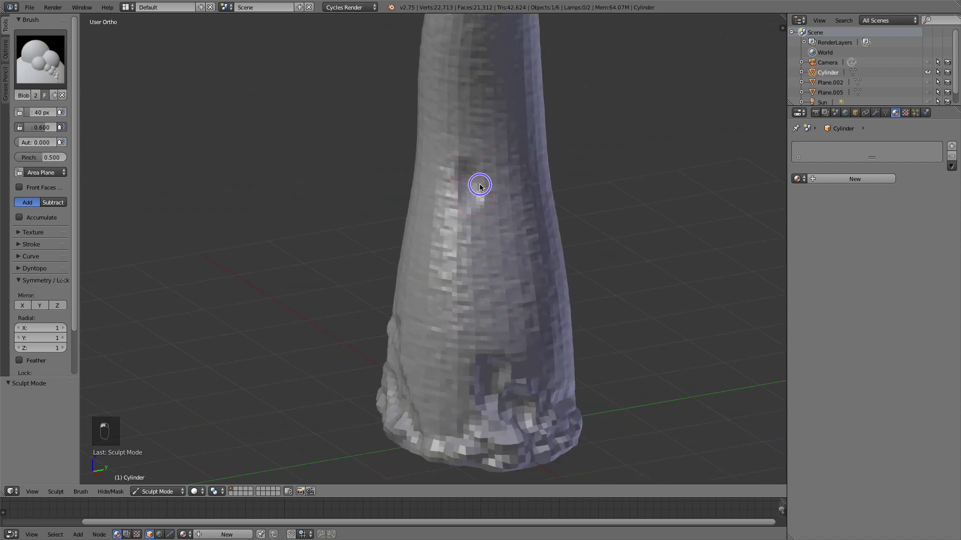
{"action": "scroll", "coordinate": [485, 142], "scroll_direction": "up", "scroll_amount": 4}
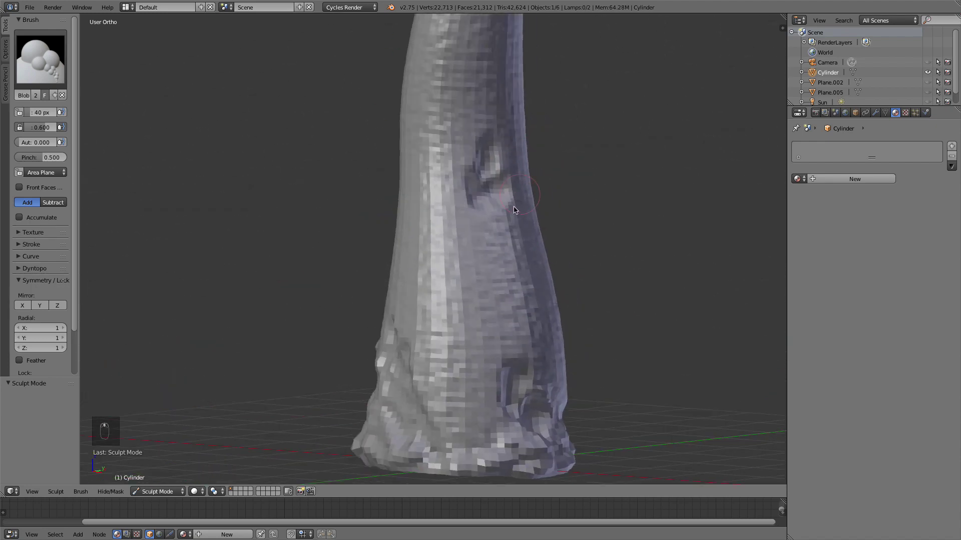
{"action": "left_click_drag", "start_coordinate": [478, 178], "coordinate": [495, 198]}
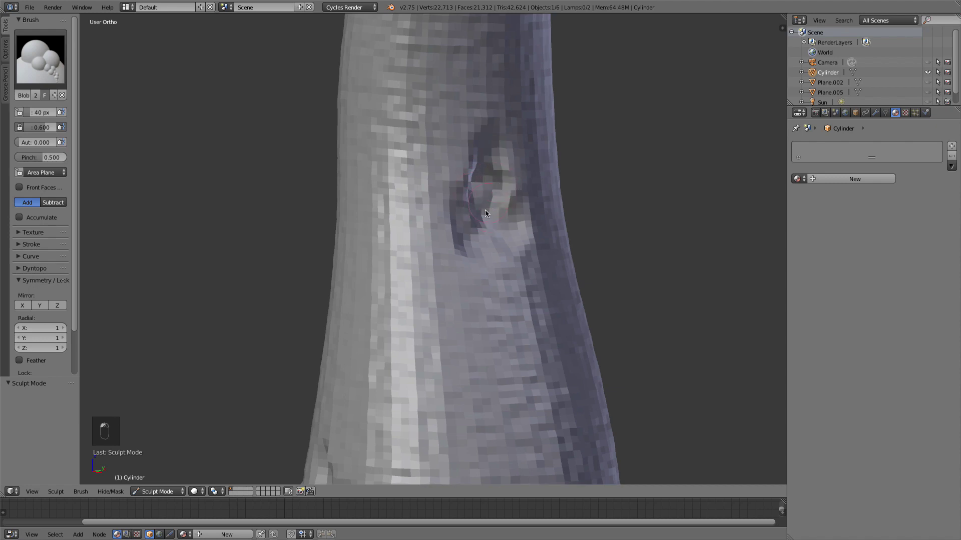
Extend the rough bumps upward from the base in a narrowing ridge along the lower trunk
{"action": "scroll", "coordinate": [484, 213], "scroll_direction": "down", "scroll_amount": 4}
{"action": "mouse_move", "coordinate": [505, 231]}
{"action": "middle_mouse_down"}
{"action": "mouse_move", "coordinate": [543, 230]}
{"action": "mouse_move", "coordinate": [525, 251]}
{"action": "mouse_move", "coordinate": [482, 266]}
{"action": "mouse_move", "coordinate": [542, 240]}
{"action": "mouse_move", "coordinate": [546, 251]}
{"action": "middle_mouse_up"}
{"action": "scroll", "coordinate": [508, 271], "scroll_direction": "down", "scroll_amount": 2}
{"action": "scroll", "coordinate": [482, 266], "scroll_direction": "up", "scroll_amount": 2}
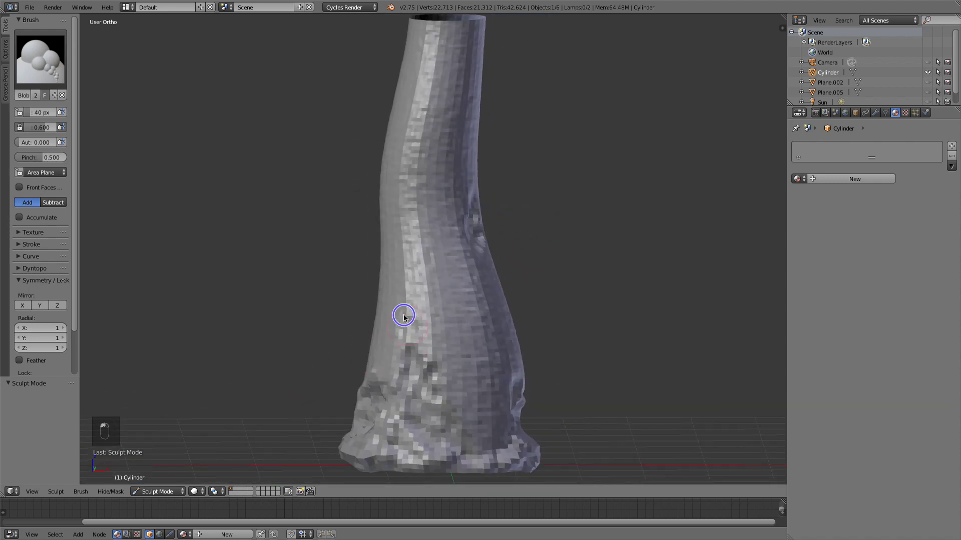
{"action": "scroll", "coordinate": [399, 306], "scroll_direction": "up", "scroll_amount": 3}
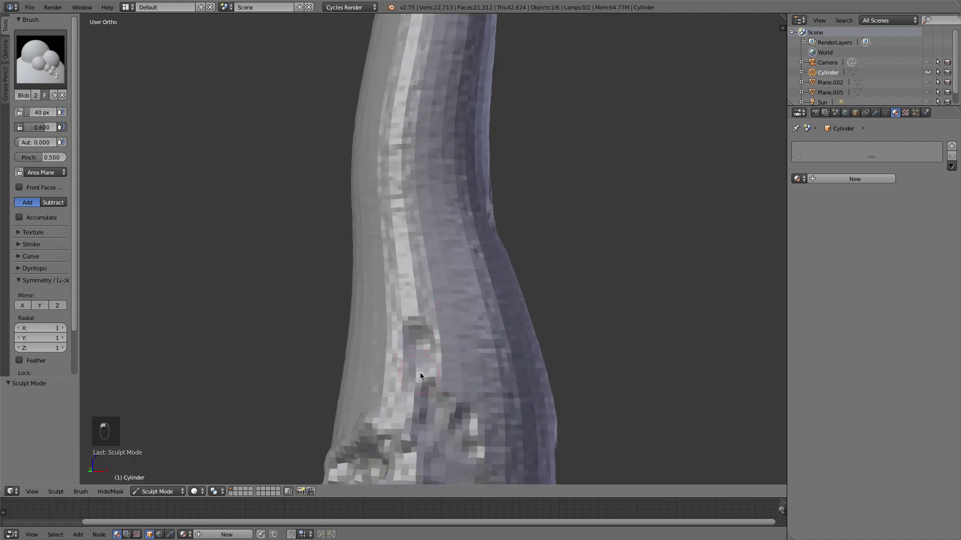
{"action": "middle_click_drag", "start_coordinate": [420, 376], "coordinate": [465, 402]}
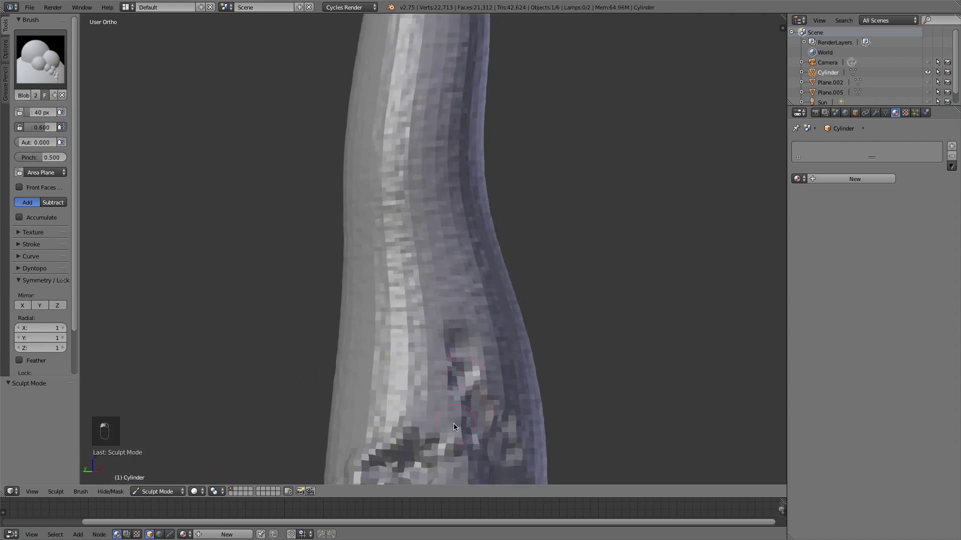
Fill out the rough patch on the lower trunk with more blobs, including a narrow bump above its peak
{"action": "scroll", "coordinate": [453, 429], "scroll_direction": "down", "scroll_amount": 5}
{"action": "middle_click_drag", "start_coordinate": [453, 429], "coordinate": [475, 433]}
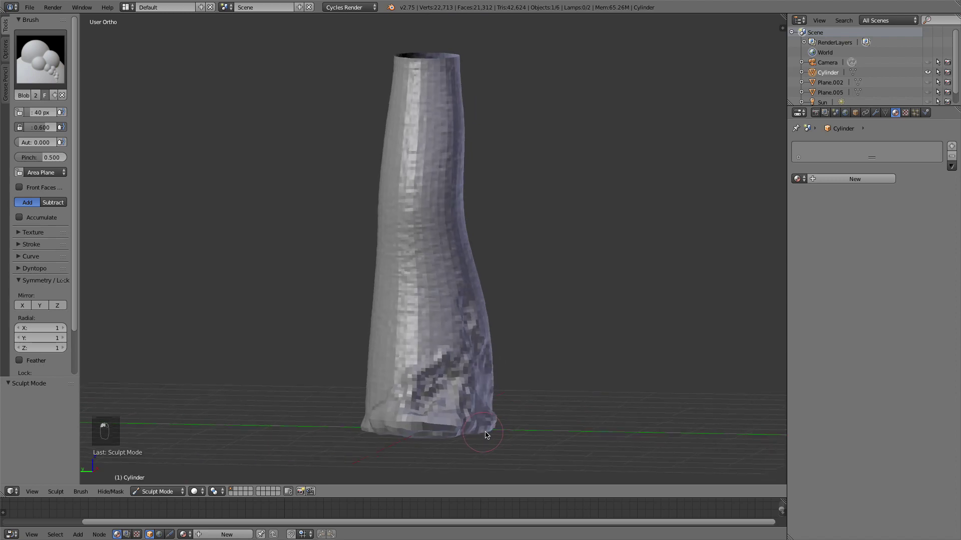
{"action": "scroll", "coordinate": [490, 437], "scroll_direction": "up", "scroll_amount": 5}
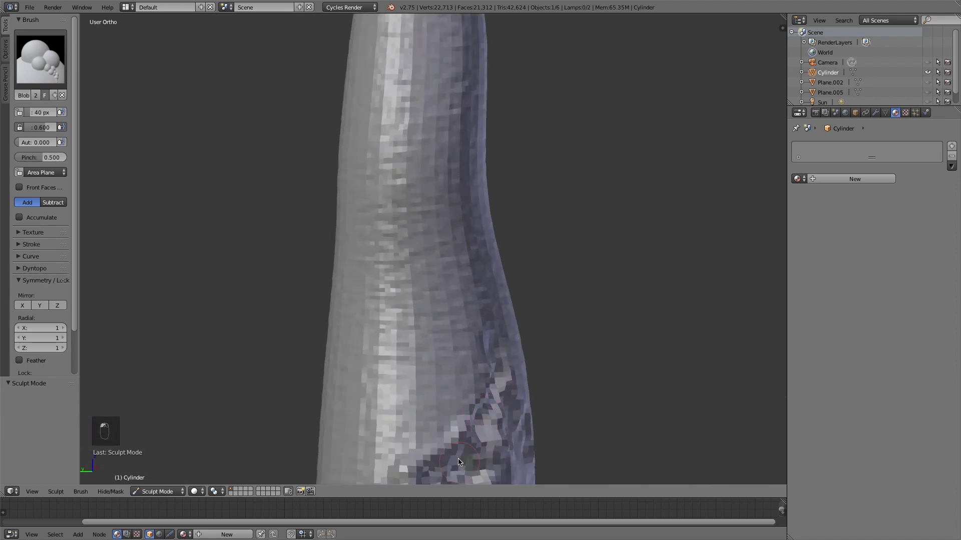
{"action": "scroll", "coordinate": [459, 462], "scroll_direction": "down", "scroll_amount": 4}
{"action": "scroll", "coordinate": [426, 384], "scroll_direction": "up", "scroll_amount": 3}
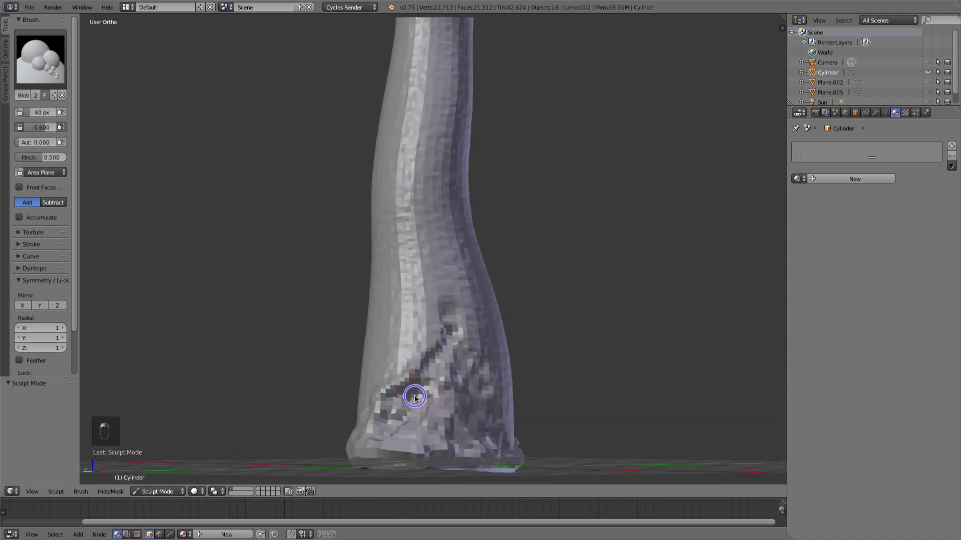
{"action": "mouse_move", "coordinate": [414, 398]}
{"action": "middle_mouse_down"}
{"action": "mouse_move", "coordinate": [352, 428]}
{"action": "mouse_move", "coordinate": [407, 307]}
{"action": "middle_mouse_up"}
{"action": "scroll", "coordinate": [360, 425], "scroll_direction": "up", "scroll_amount": 4}
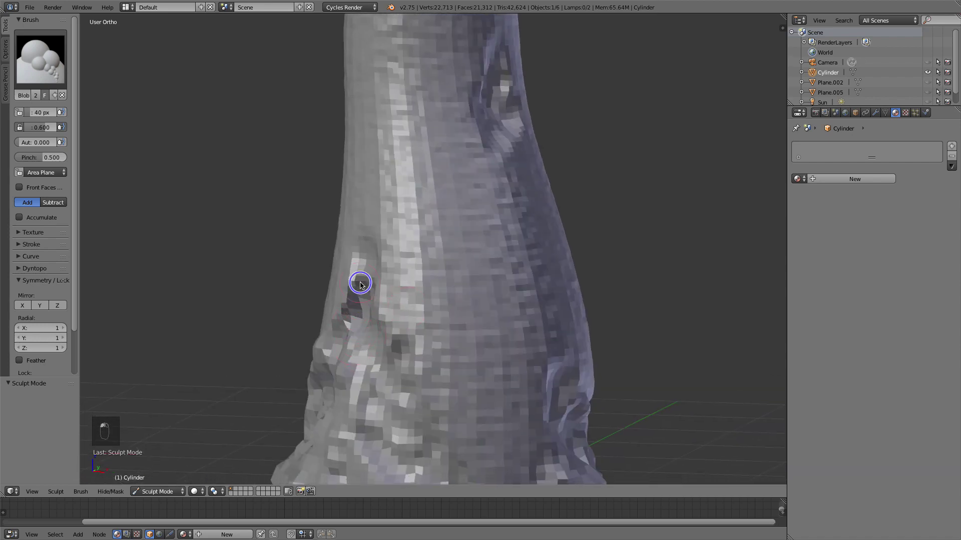
Thicken the rim around the base and sculpt a cluster of bumps above it on the smoother side
{"action": "scroll", "coordinate": [393, 375], "scroll_direction": "down", "scroll_amount": 3}
{"action": "mouse_move", "coordinate": [394, 376]}
{"action": "middle_mouse_down"}
{"action": "mouse_move", "coordinate": [430, 379]}
{"action": "mouse_move", "coordinate": [455, 317]}
{"action": "mouse_move", "coordinate": [426, 324]}
{"action": "middle_mouse_up"}
{"action": "scroll", "coordinate": [440, 384], "scroll_direction": "up", "scroll_amount": 2}
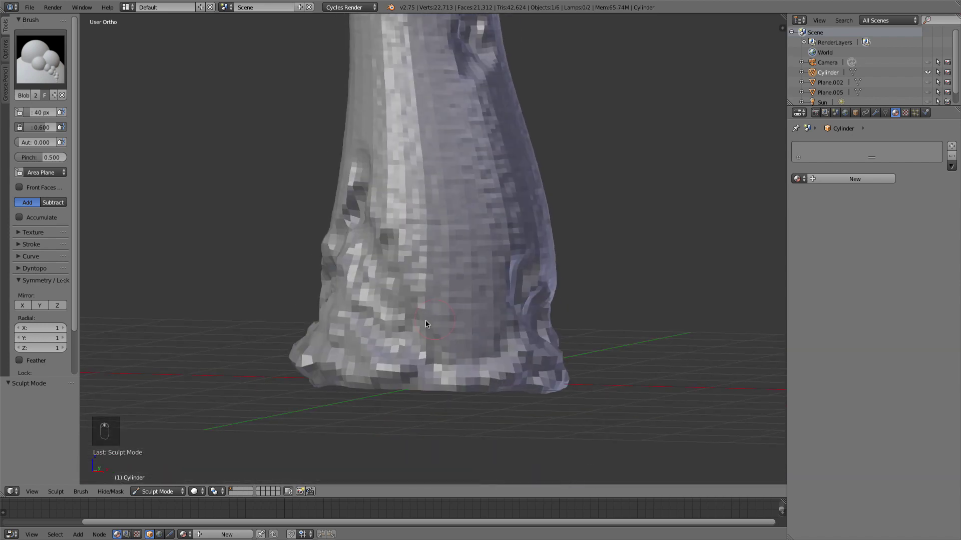
{"action": "mouse_move", "coordinate": [372, 381]}
{"action": "left_mouse_down"}
{"action": "mouse_move", "coordinate": [320, 376]}
{"action": "mouse_move", "coordinate": [541, 380]}
{"action": "left_mouse_up"}
{"action": "middle_click_drag", "start_coordinate": [540, 380], "coordinate": [449, 379]}
{"action": "mouse_move", "coordinate": [448, 345]}
{"action": "left_mouse_down"}
{"action": "mouse_move", "coordinate": [423, 353]}
{"action": "mouse_move", "coordinate": [477, 378]}
{"action": "mouse_move", "coordinate": [495, 320]}
{"action": "mouse_move", "coordinate": [469, 303]}
{"action": "left_mouse_up"}
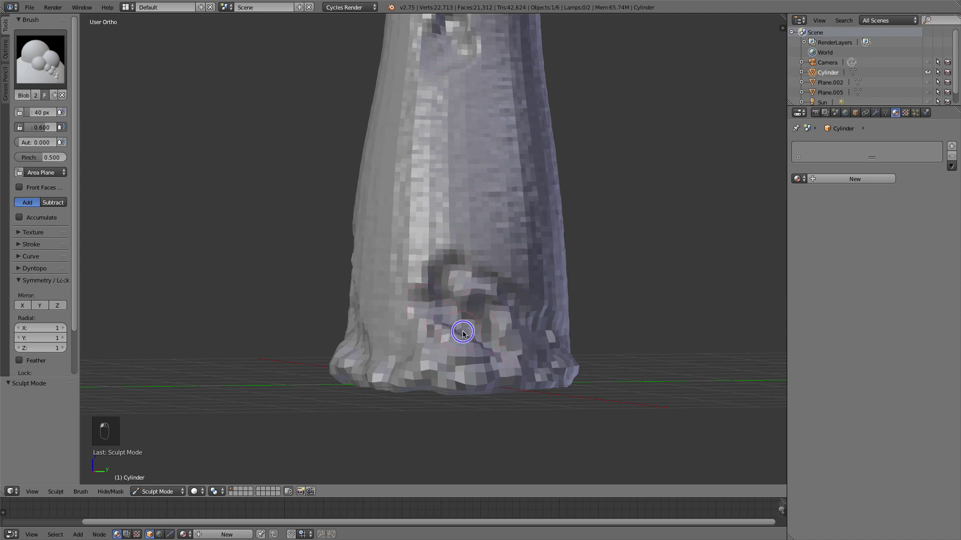
Add more blobs along the diagonal rough patch above the base to deepen its bark-like relief
{"action": "mouse_move", "coordinate": [517, 365]}
{"action": "middle_mouse_down"}
{"action": "mouse_move", "coordinate": [418, 353]}
{"action": "mouse_move", "coordinate": [444, 338]}
{"action": "mouse_move", "coordinate": [406, 324]}
{"action": "mouse_move", "coordinate": [397, 306]}
{"action": "mouse_move", "coordinate": [437, 328]}
{"action": "middle_mouse_up"}
{"action": "left_click", "coordinate": [364, 334]}
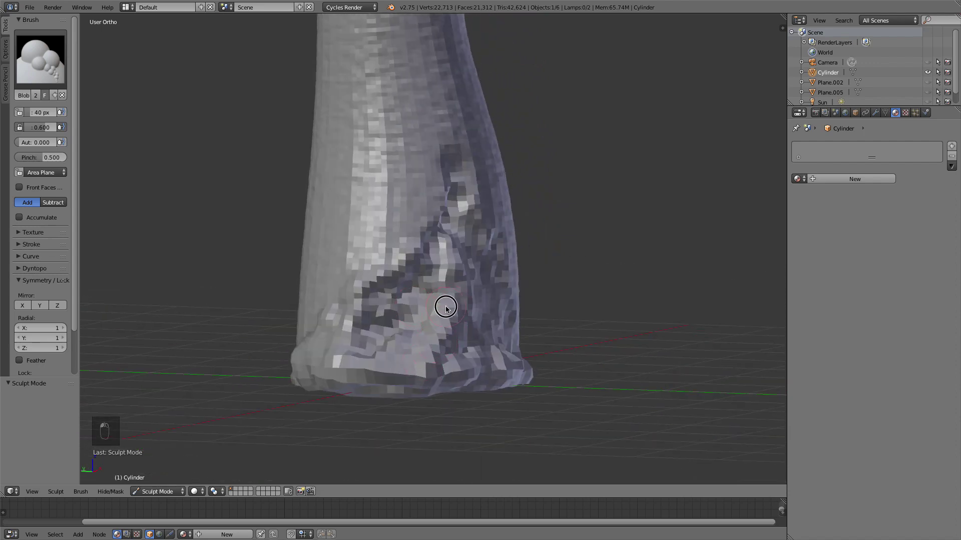
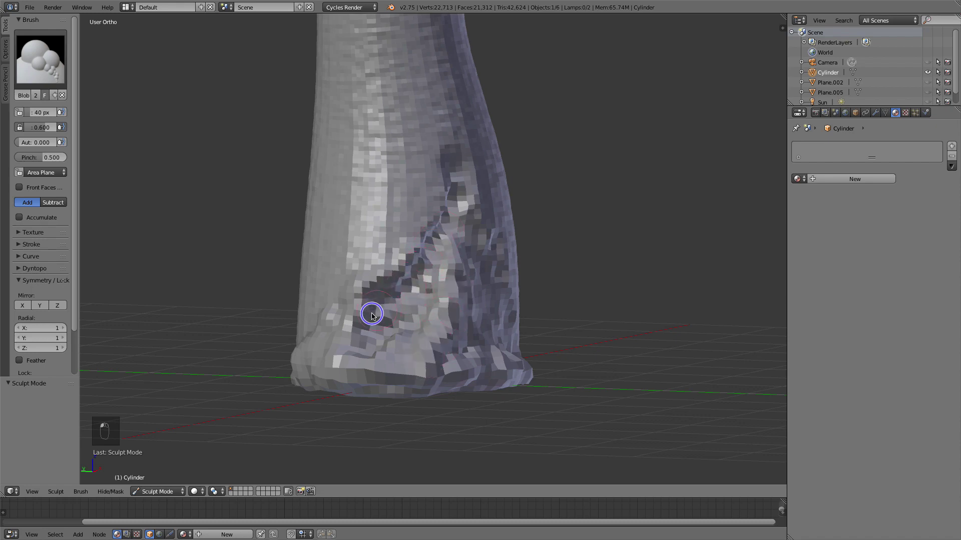
{"action": "mouse_move", "coordinate": [368, 313]}
{"action": "middle_mouse_down"}
{"action": "mouse_move", "coordinate": [380, 319]}
{"action": "mouse_move", "coordinate": [317, 318]}
{"action": "mouse_move", "coordinate": [437, 298]}
{"action": "mouse_move", "coordinate": [461, 273]}
{"action": "mouse_move", "coordinate": [445, 376]}
{"action": "mouse_move", "coordinate": [466, 350]}
{"action": "mouse_move", "coordinate": [470, 409]}
{"action": "middle_mouse_up"}
{"action": "scroll", "coordinate": [436, 300], "scroll_direction": "down", "scroll_amount": 2}
{"action": "scroll", "coordinate": [445, 376], "scroll_direction": "down", "scroll_amount": 2}
{"action": "scroll", "coordinate": [467, 358], "scroll_direction": "up", "scroll_amount": 2}
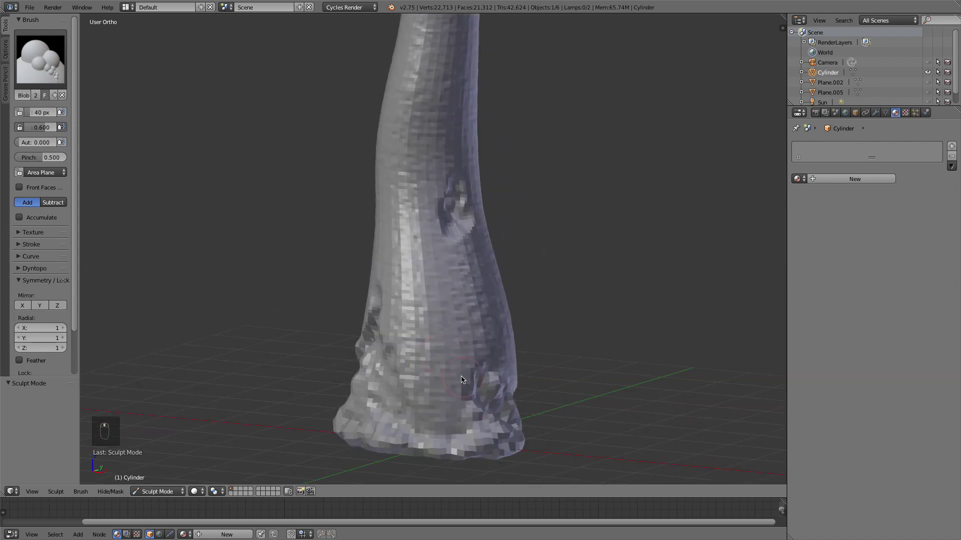
Return the trunk to Object Mode and apply smooth shading to it
{"action": "left_click", "coordinate": [176, 491]}
{"action": "left_click", "coordinate": [153, 483]}
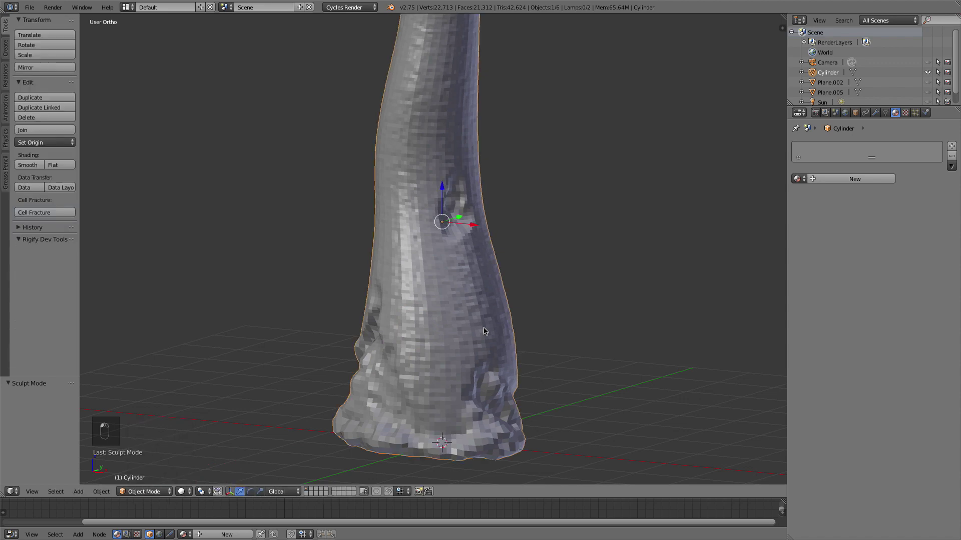
{"action": "key", "text": "1"}
{"action": "left_click", "coordinate": [18, 163]}
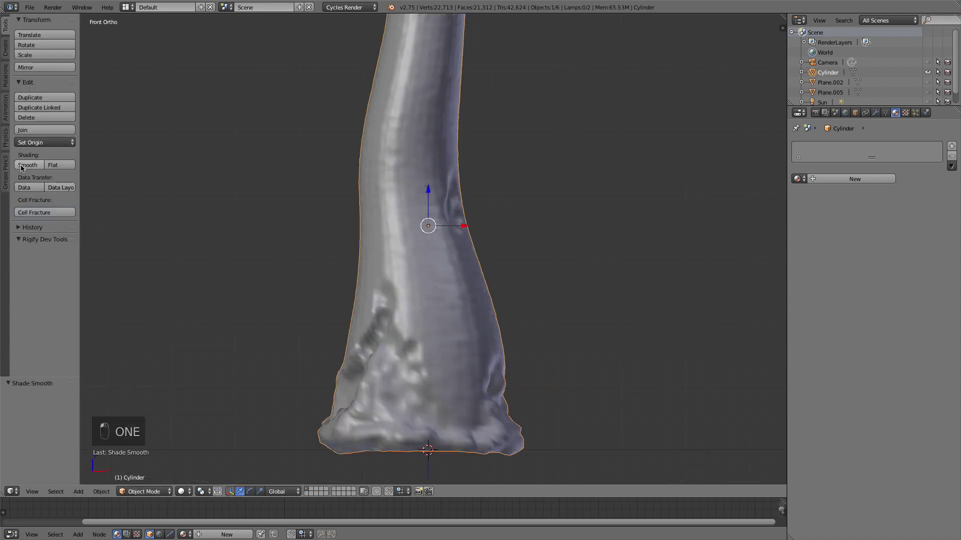
{"action": "scroll", "coordinate": [544, 305], "scroll_direction": "down", "scroll_amount": 3}
{"action": "middle_click_drag", "start_coordinate": [547, 307], "coordinate": [463, 316]}
{"action": "key", "text": "1"}
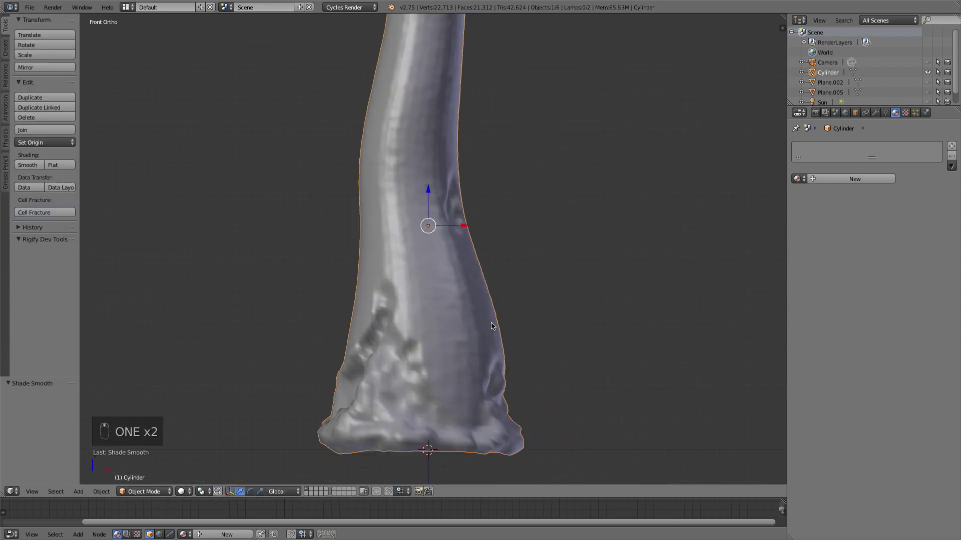
Unwrap the whole trunk mesh with Cylinder Projection and return to Object Mode
{"action": "scroll", "coordinate": [503, 342], "scroll_direction": "down", "scroll_amount": 2}
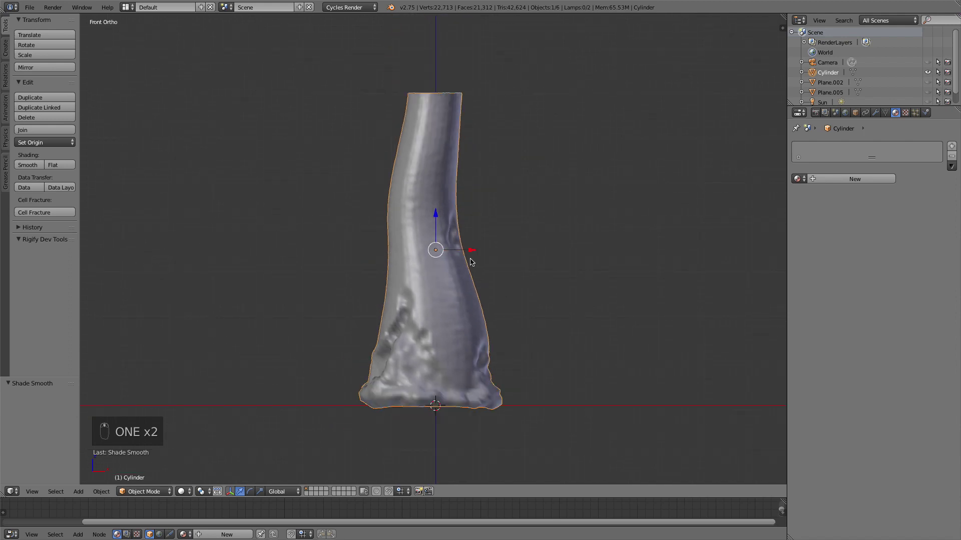
{"action": "key", "text": "Tab"}
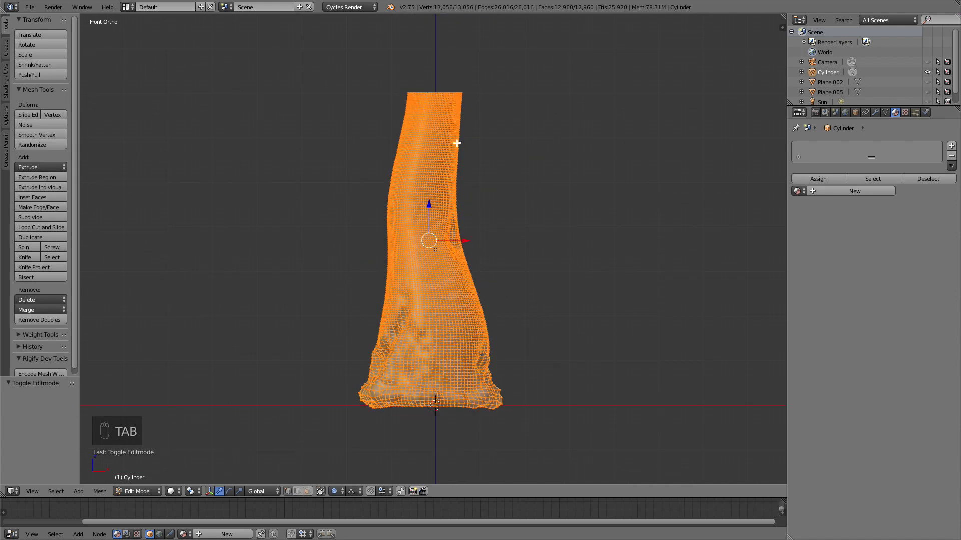
{"action": "key", "text": "u"}
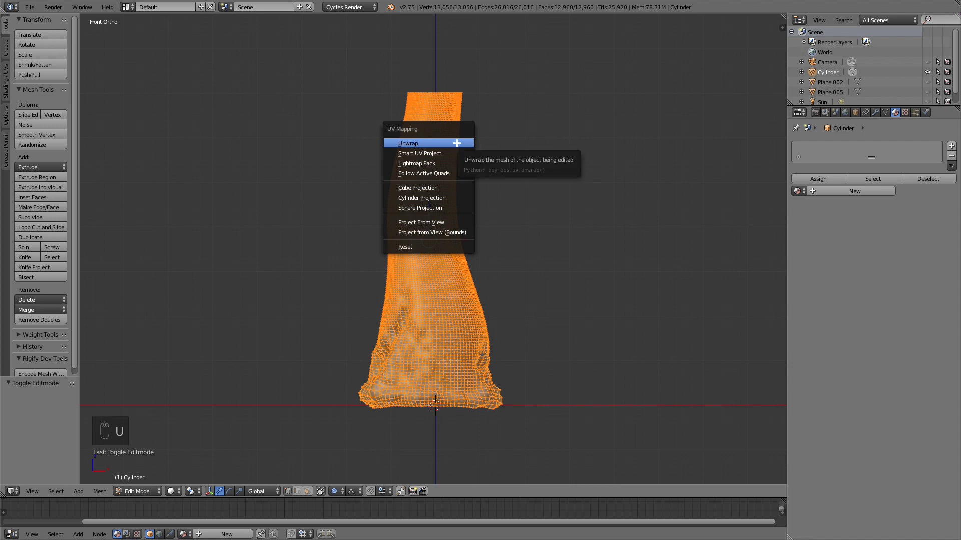
{"action": "left_click", "coordinate": [428, 198]}
{"action": "middle_click_drag", "start_coordinate": [519, 221], "coordinate": [491, 229], "text": "shift"}
{"action": "key", "text": "Tab"}
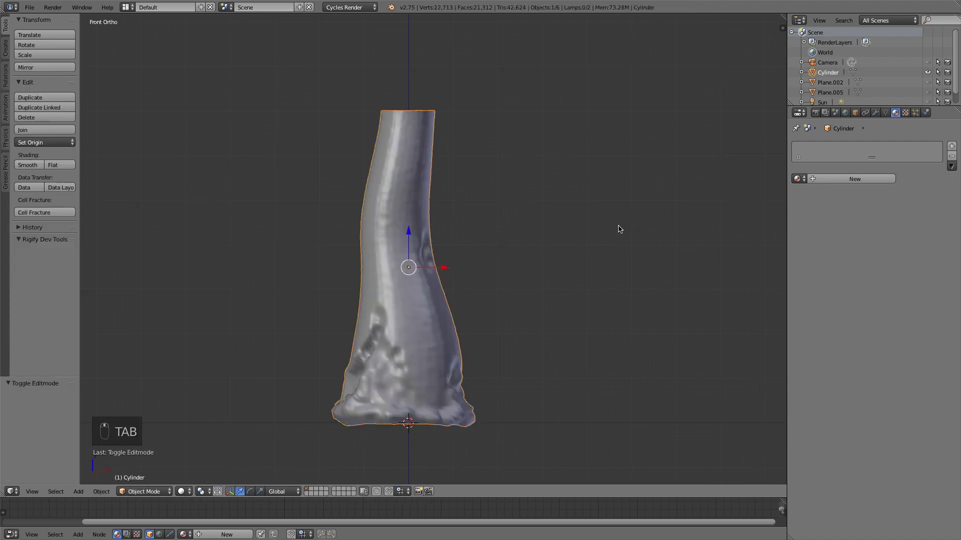
Create a new material on the trunk and name it Tree
{"action": "left_click", "coordinate": [871, 179]}
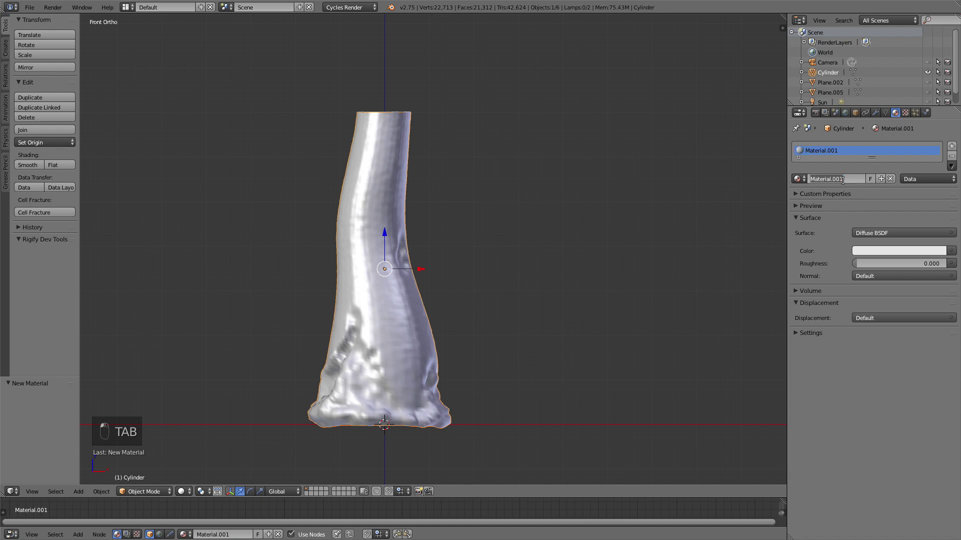
{"action": "left_click", "coordinate": [843, 179]}
{"action": "type", "text": "Tree"}
{"action": "key", "text": "Return"}
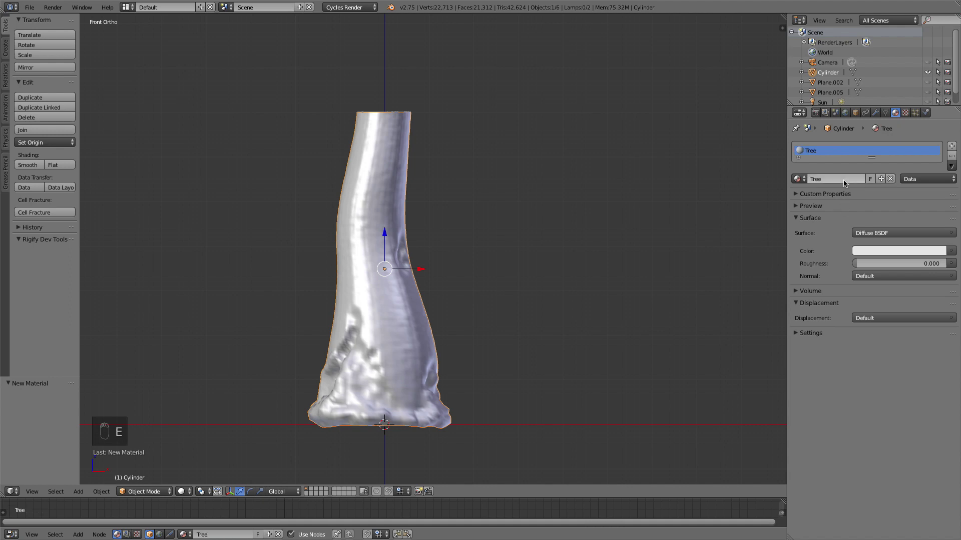
Feed the Tree material's color with an Image Texture using BarkPine0009_11_S-3.jpg from the A Nature Tutorial Images folder
{"action": "left_click", "coordinate": [950, 251]}
{"action": "left_click", "coordinate": [950, 250]}
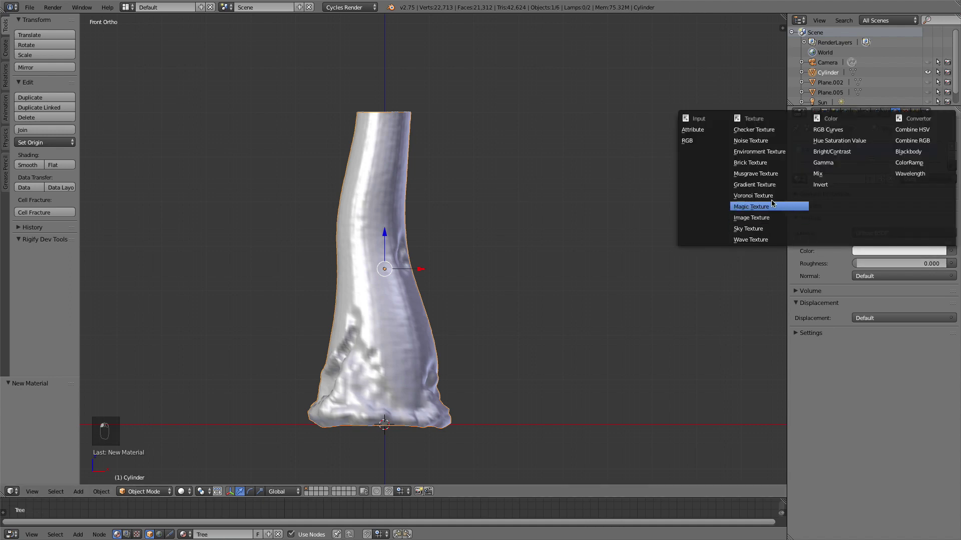
{"action": "left_click", "coordinate": [769, 217]}
{"action": "left_click", "coordinate": [880, 265]}
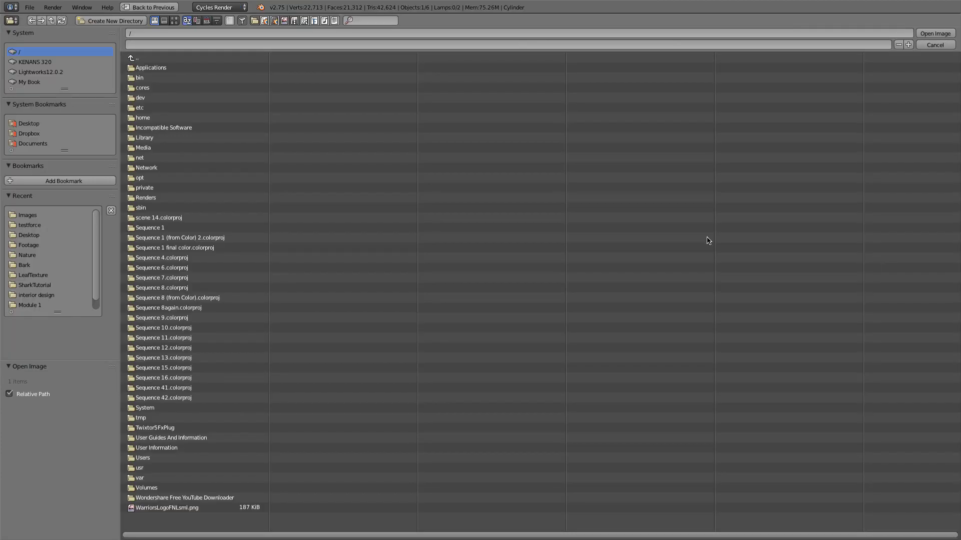
{"action": "left_click", "coordinate": [29, 82]}
{"action": "left_click", "coordinate": [170, 78]}
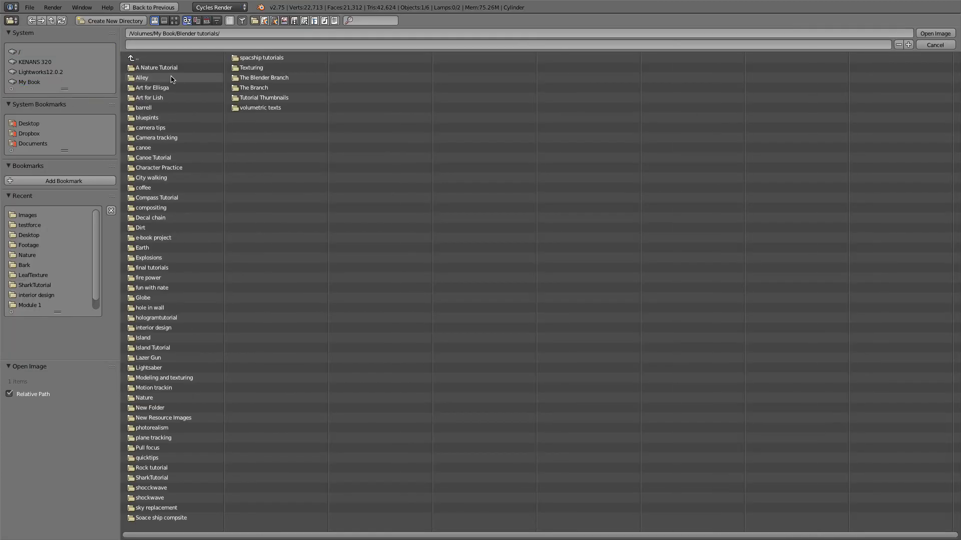
{"action": "left_click", "coordinate": [171, 68]}
{"action": "left_click", "coordinate": [165, 67]}
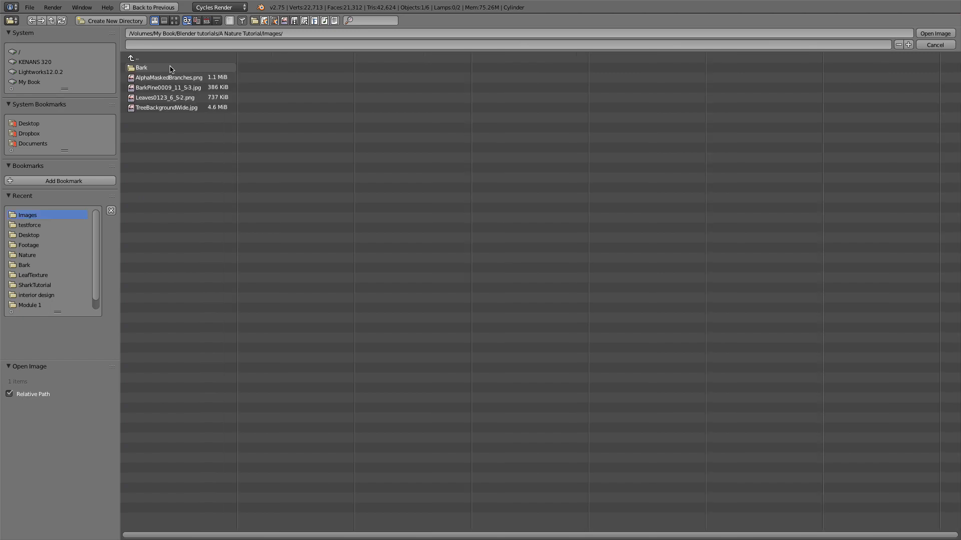
{"action": "left_click", "coordinate": [176, 21]}
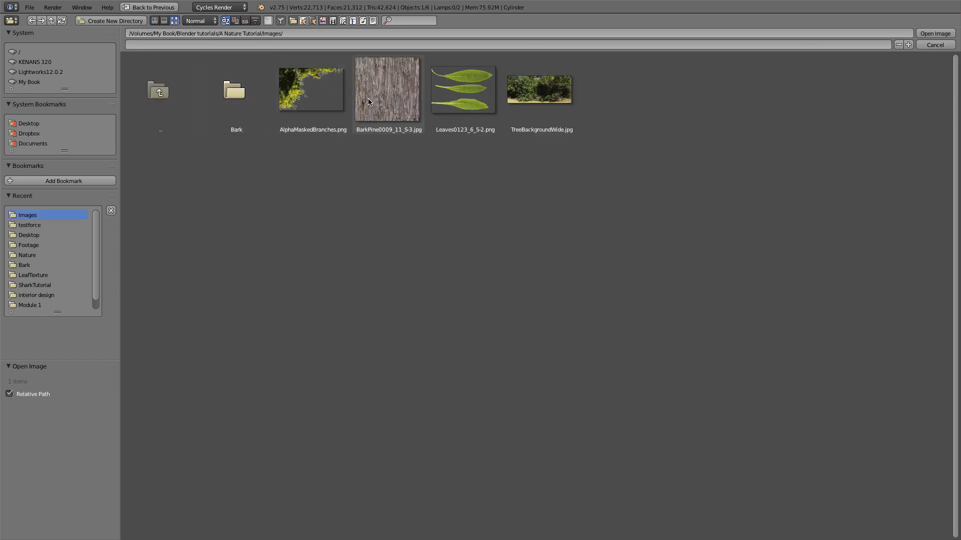
{"action": "double_click", "coordinate": [373, 102]}
Split the 3D view, turn the new area into a UV/Image Editor and display the trunk's UV layout in Edit Mode
{"action": "scroll", "coordinate": [454, 249], "scroll_direction": "up", "scroll_amount": 2}
{"action": "middle_click_drag", "start_coordinate": [475, 267], "coordinate": [423, 236], "text": "shift"}
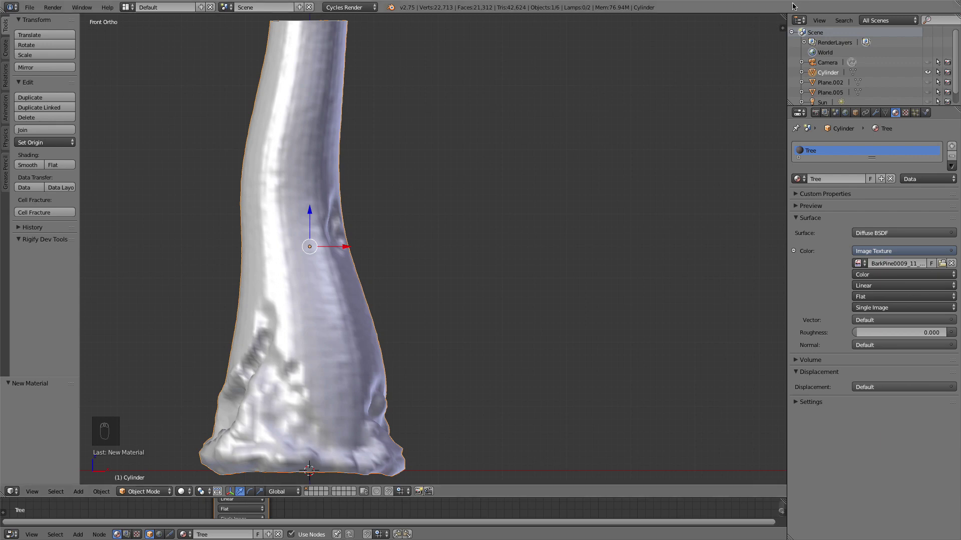
{"action": "left_click_drag", "start_coordinate": [781, 30], "coordinate": [555, 136]}
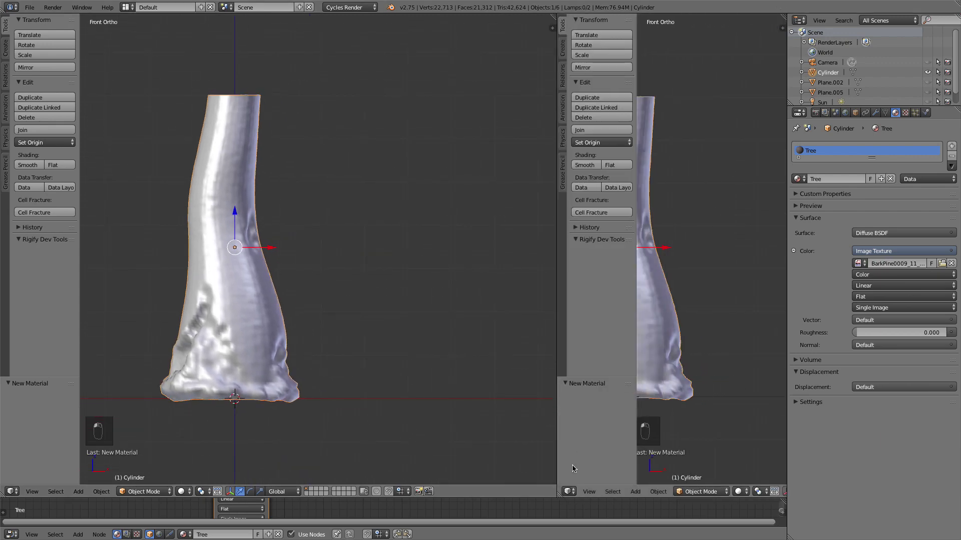
{"action": "left_click", "coordinate": [569, 491]}
{"action": "left_click", "coordinate": [586, 414]}
{"action": "key", "text": "Tab"}
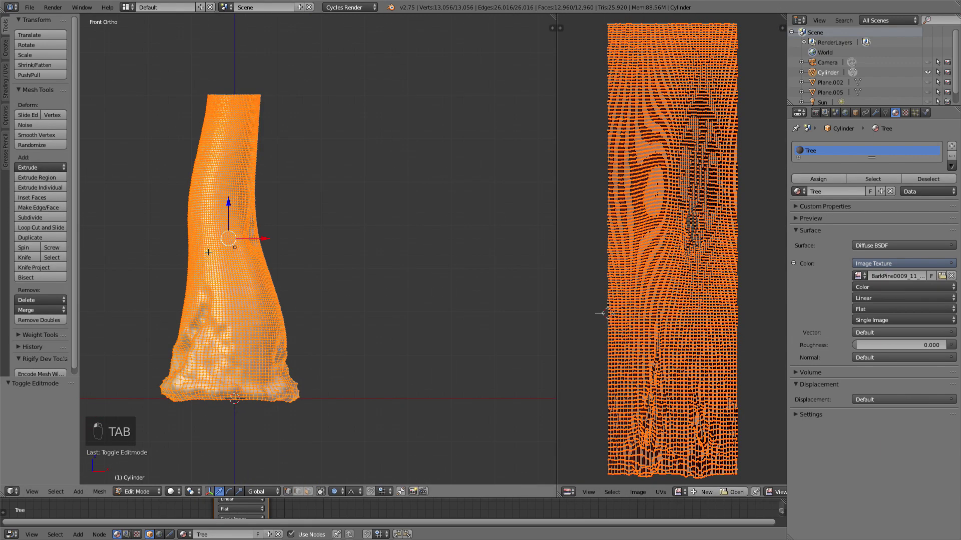
{"action": "scroll", "coordinate": [650, 260], "scroll_direction": "down", "scroll_amount": 3}
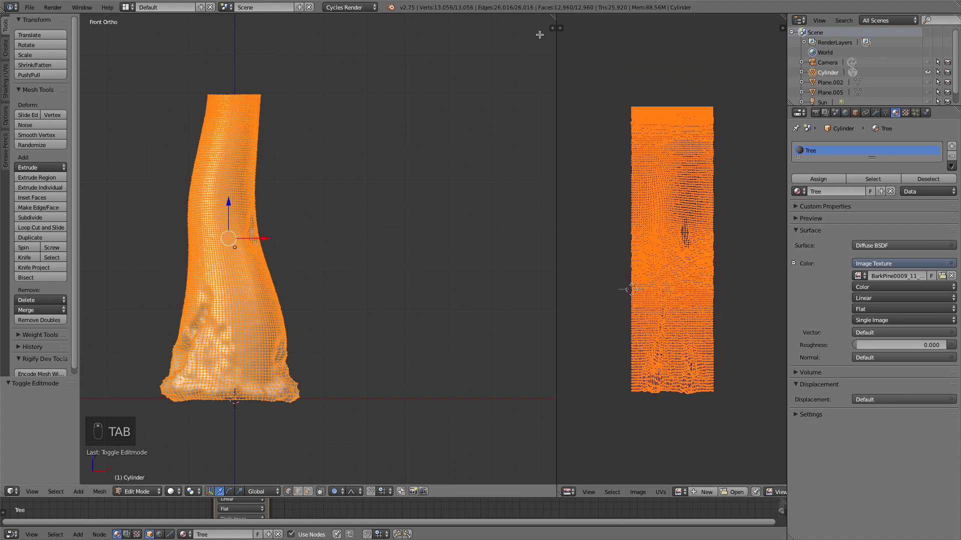
Preview the trunk in rendered shading and examine the bark texture from several sides
{"action": "key", "text": "shift+z"}
{"action": "scroll", "coordinate": [358, 249], "scroll_direction": "up", "scroll_amount": 2}
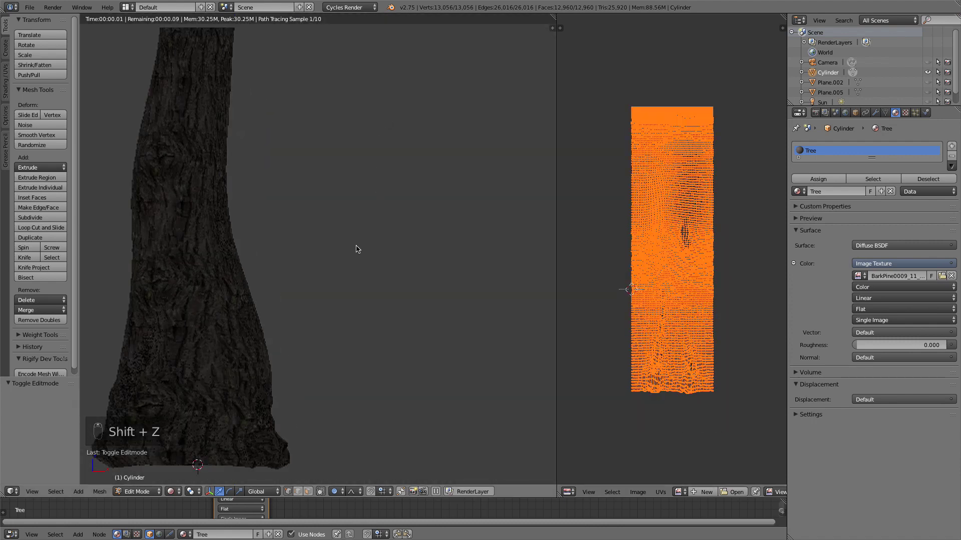
{"action": "mouse_move", "coordinate": [342, 245]}
{"action": "middle_mouse_down"}
{"action": "mouse_move", "coordinate": [431, 227]}
{"action": "mouse_move", "coordinate": [337, 232]}
{"action": "middle_mouse_up"}
{"action": "middle_click_drag", "start_coordinate": [502, 251], "coordinate": [422, 280]}
{"action": "middle_click_drag", "start_coordinate": [515, 295], "coordinate": [457, 295]}
{"action": "middle_click_drag", "start_coordinate": [519, 300], "coordinate": [368, 285]}
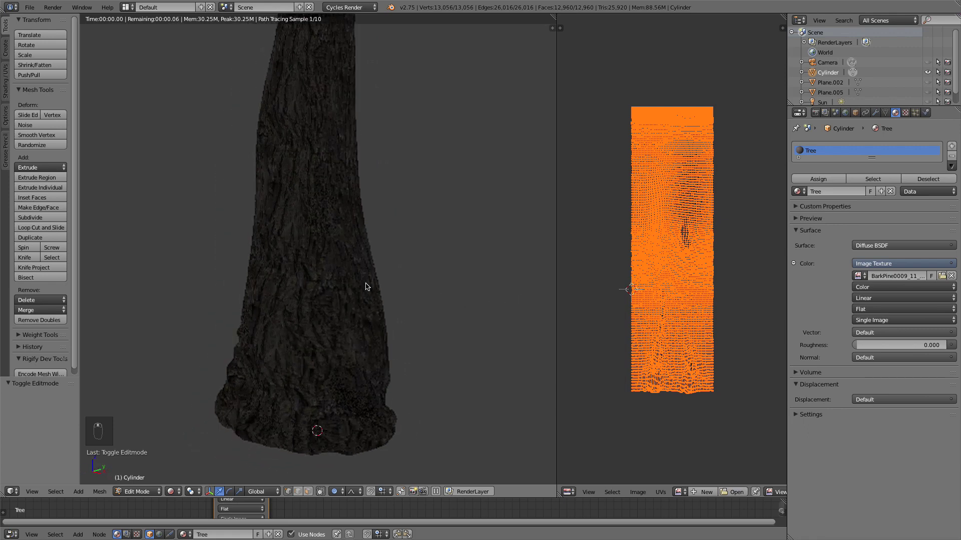
Merge the UV editor area back into the 3D view and enlarge the node editor to show the Tree material's nodes
{"action": "left_click_drag", "start_coordinate": [555, 18], "coordinate": [570, 25]}
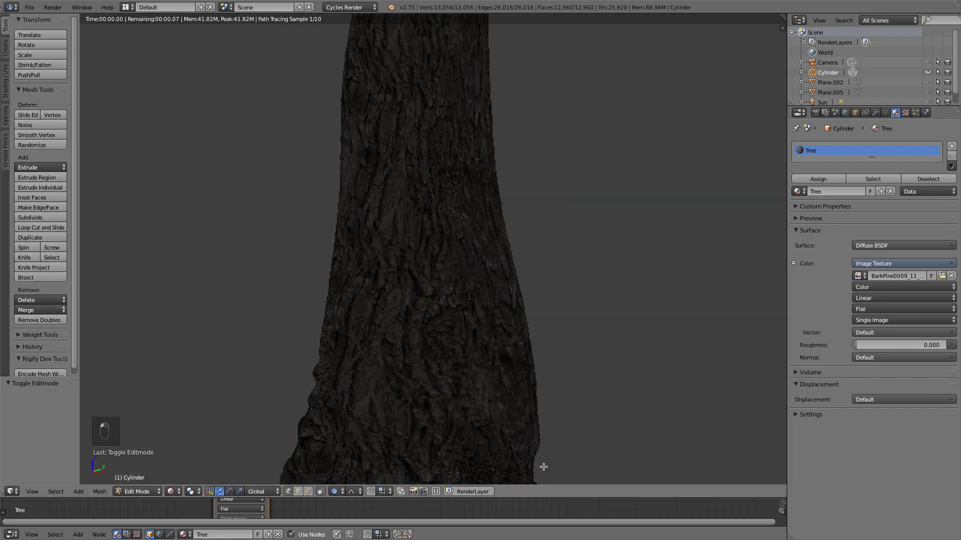
{"action": "scroll", "coordinate": [507, 323], "scroll_direction": "down", "scroll_amount": 4}
{"action": "key", "text": "1"}
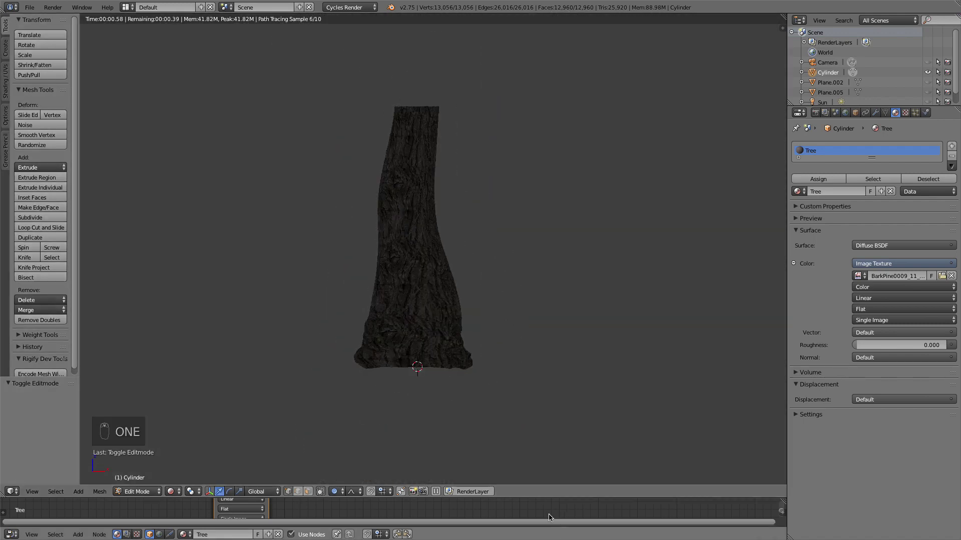
{"action": "left_click_drag", "start_coordinate": [545, 498], "coordinate": [553, 322]}
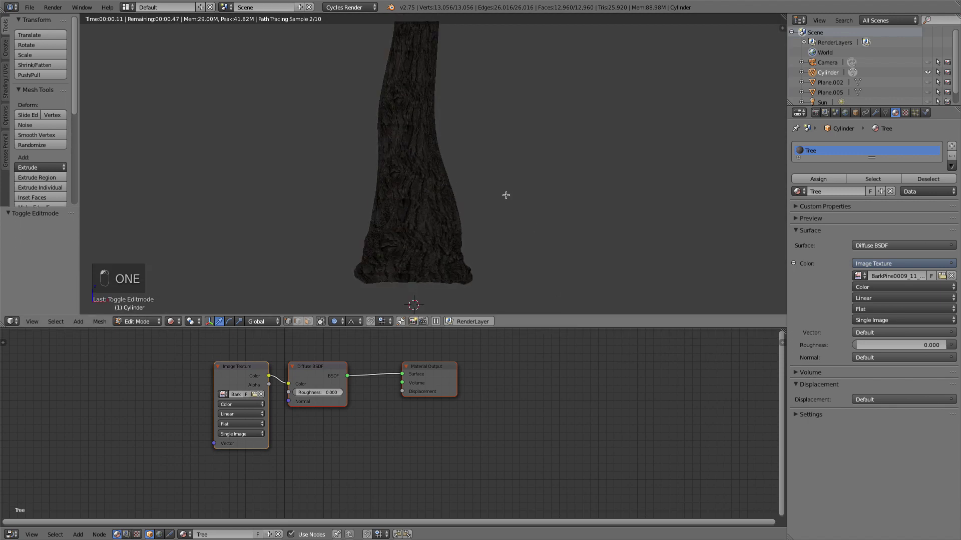
Return to solid shading in Object Mode and unhide all hidden objects
{"action": "scroll", "coordinate": [553, 145], "scroll_direction": "up", "scroll_amount": 4}
{"action": "key", "text": "shift+z"}
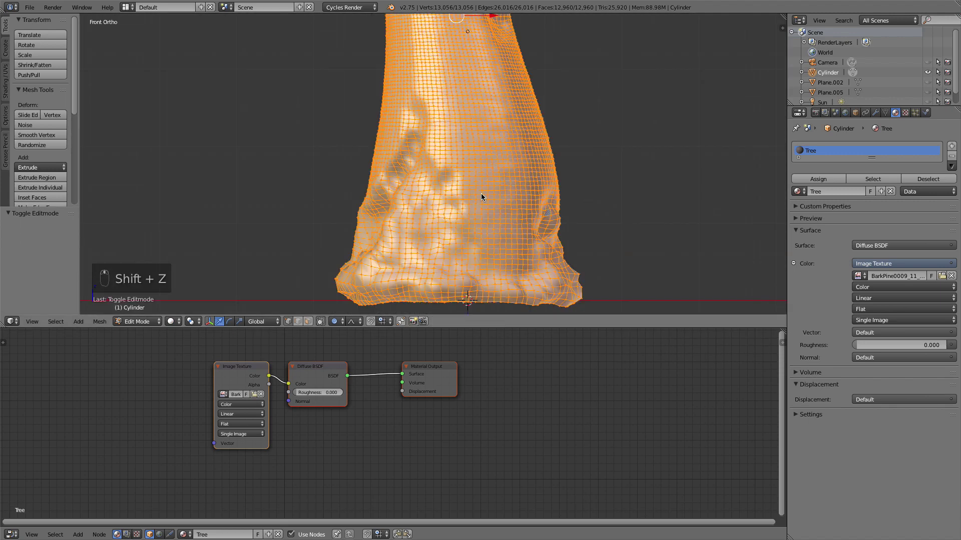
{"action": "key", "text": "Tab"}
{"action": "key", "text": "alt+h"}
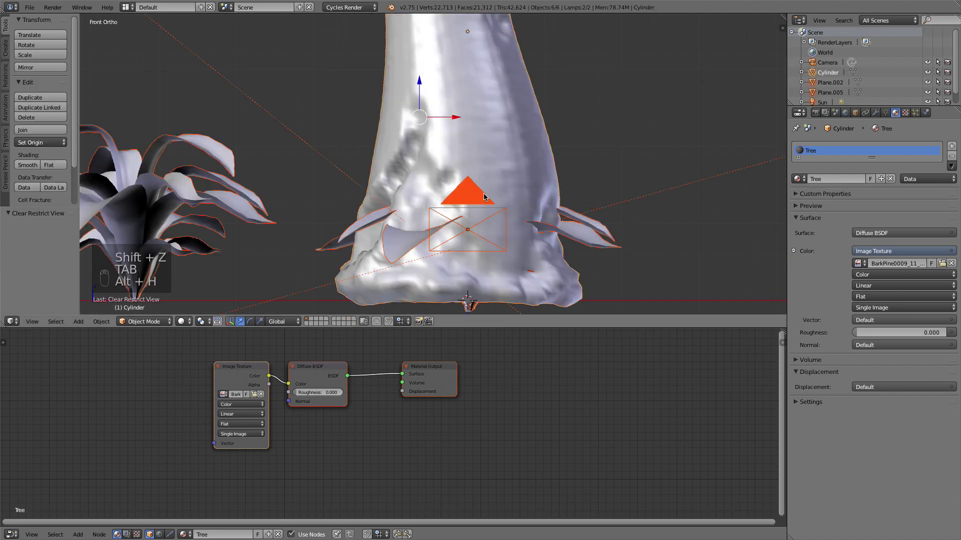
Move the trunk about 4.42 units along the X axis, clear of the plants, and preview it in rendered shading from the front
{"action": "scroll", "coordinate": [620, 209], "scroll_direction": "down", "scroll_amount": 5}
{"action": "middle_click_drag", "start_coordinate": [607, 210], "coordinate": [464, 169]}
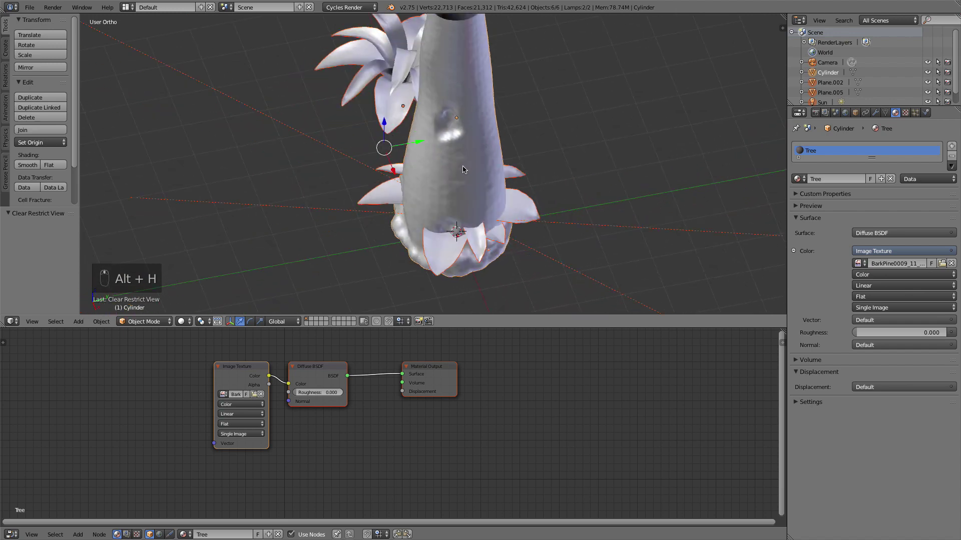
{"action": "right_click", "coordinate": [464, 168]}
{"action": "right_click", "coordinate": [463, 165]}
{"action": "key", "text": "g"}
{"action": "key", "text": "x"}
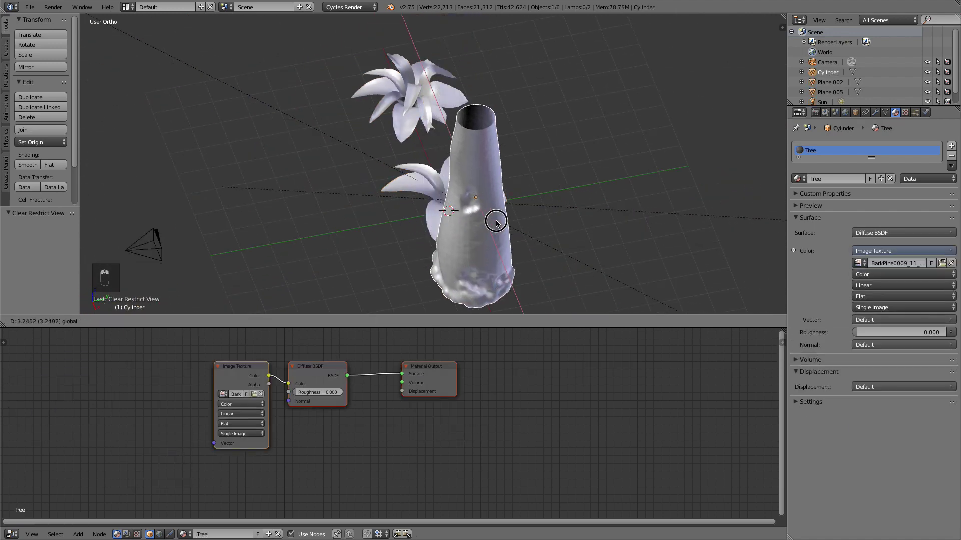
{"action": "left_click", "coordinate": [513, 236]}
{"action": "key", "text": "KP_1"}
{"action": "scroll", "coordinate": [523, 229], "scroll_direction": "up", "scroll_amount": 4}
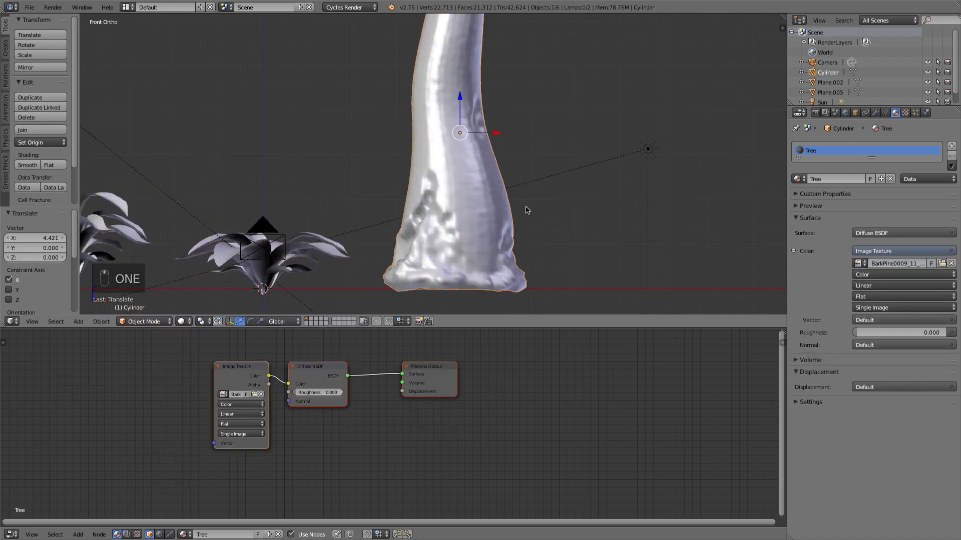
{"action": "scroll", "coordinate": [539, 214], "scroll_direction": "up", "scroll_amount": 2}
{"action": "key", "text": "shift+z"}
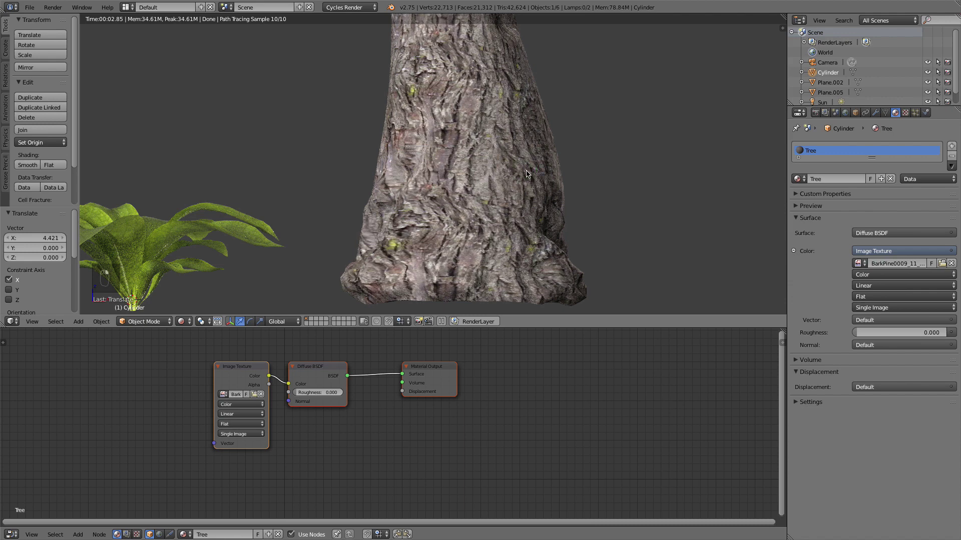
Add a Texture Coordinate node well ahead of the Image Texture node in the Tree material
{"action": "middle_click_drag", "start_coordinate": [367, 425], "coordinate": [461, 457]}
{"action": "scroll", "coordinate": [382, 429], "scroll_direction": "up", "scroll_amount": 1}
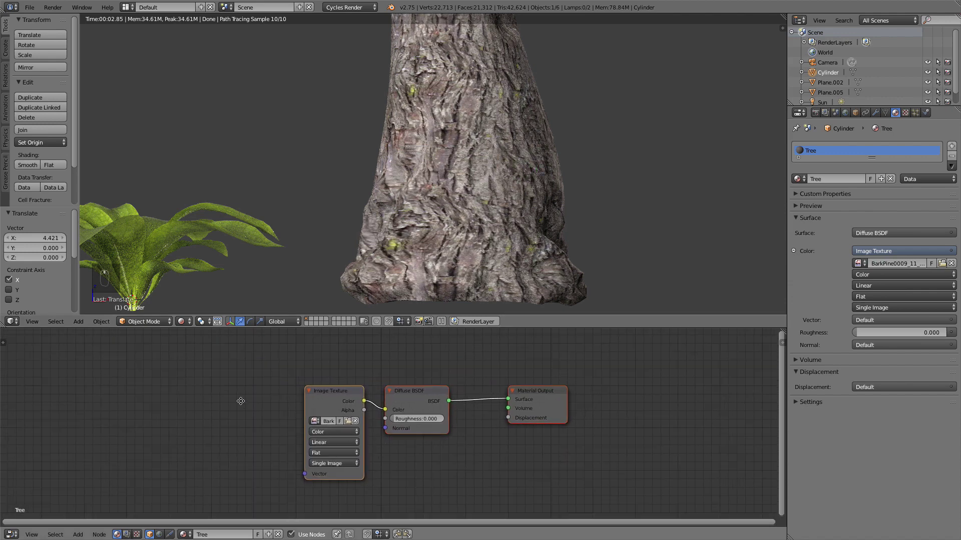
{"action": "middle_click_drag", "start_coordinate": [240, 401], "coordinate": [316, 406]}
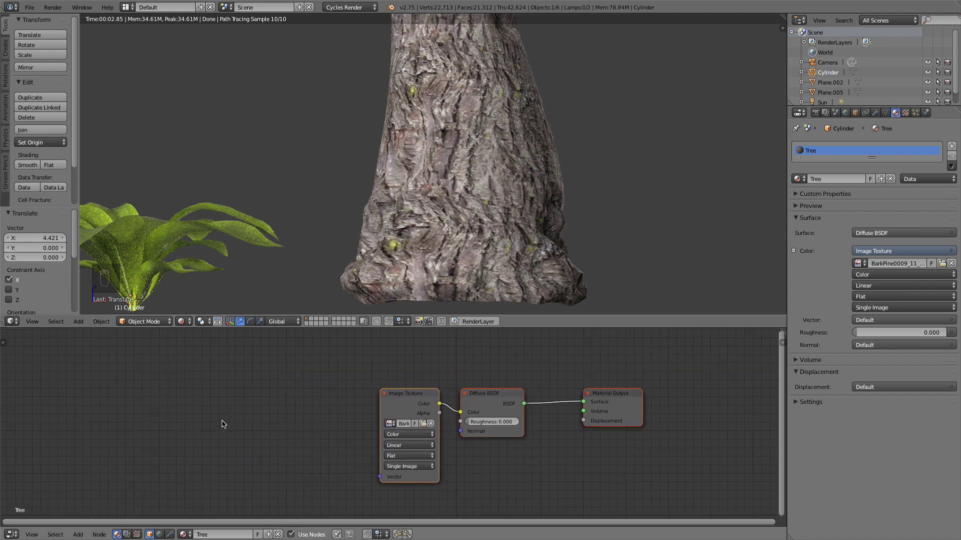
{"action": "key", "text": "shift+a"}
{"action": "mouse_move", "coordinate": [218, 436]}
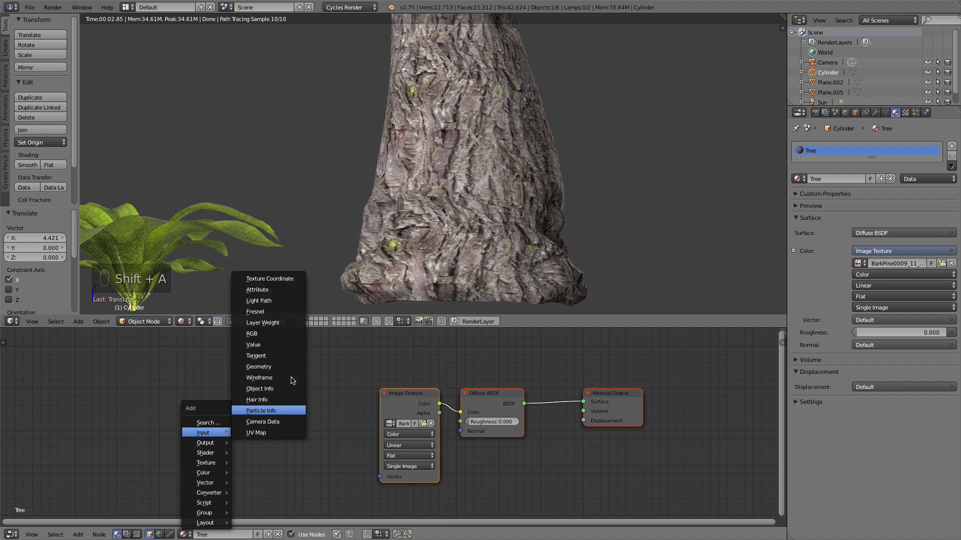
{"action": "left_click", "coordinate": [297, 280]}
{"action": "left_click", "coordinate": [338, 419]}
{"action": "scroll", "coordinate": [339, 420], "scroll_direction": "up", "scroll_amount": 2}
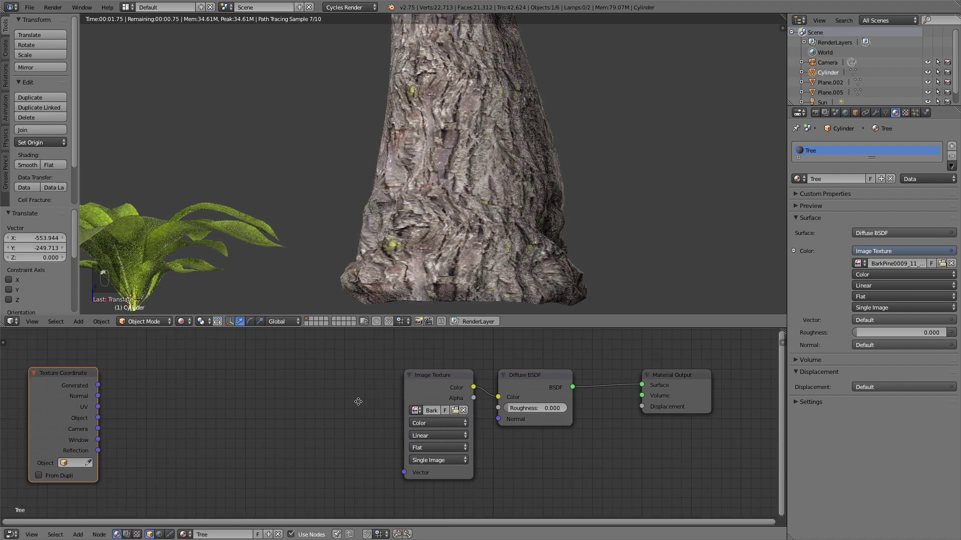
Add a Mapping node between the Texture Coordinate and Image Texture nodes
{"action": "key", "text": "shift+a"}
{"action": "left_click", "coordinate": [218, 411]}
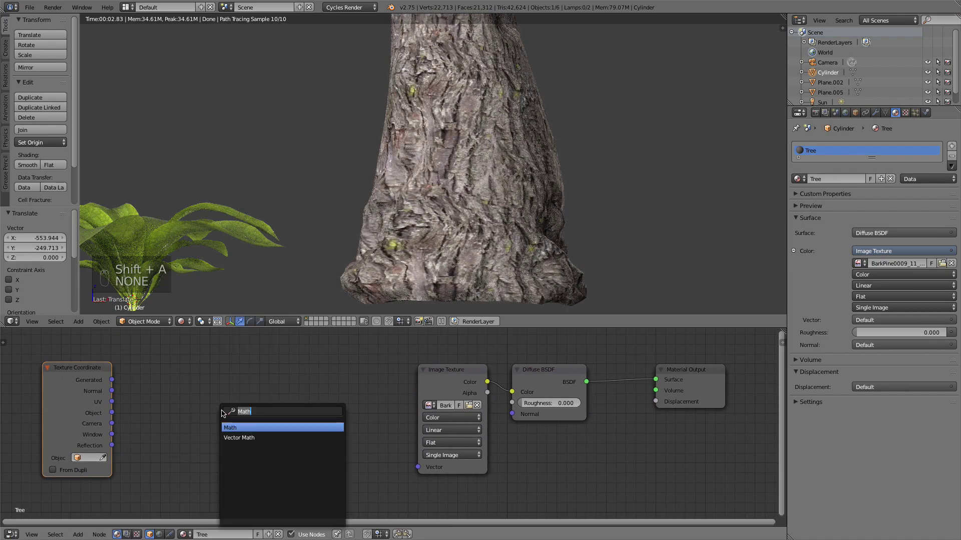
{"action": "type", "text": "mapp"}
{"action": "key", "text": "Return"}
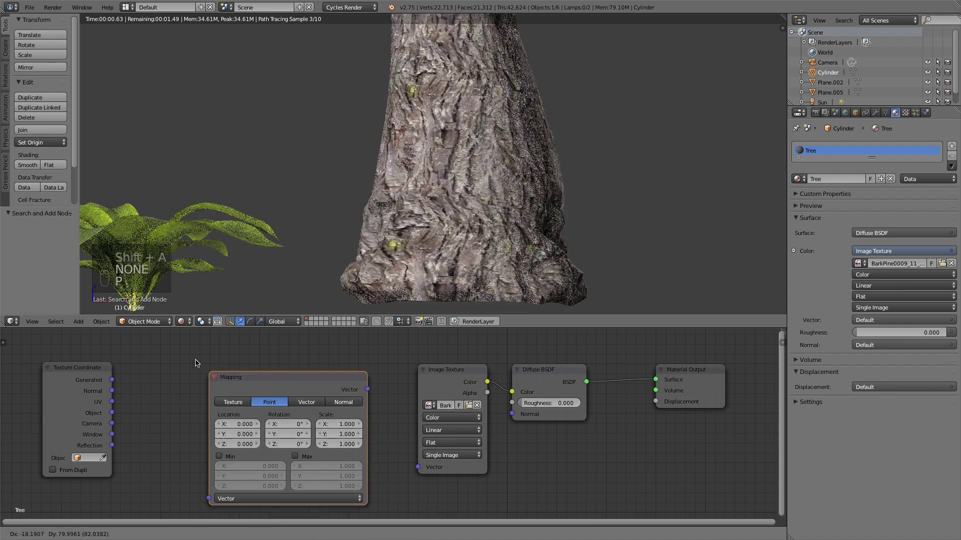
{"action": "left_click", "coordinate": [151, 348]}
Link the UV output through Mapping into the Image Texture's Vector, and move the Image Texture and Diffuse BSDF nodes closer
{"action": "left_click_drag", "start_coordinate": [111, 402], "coordinate": [148, 472]}
{"action": "left_click_drag", "start_coordinate": [306, 364], "coordinate": [313, 376]}
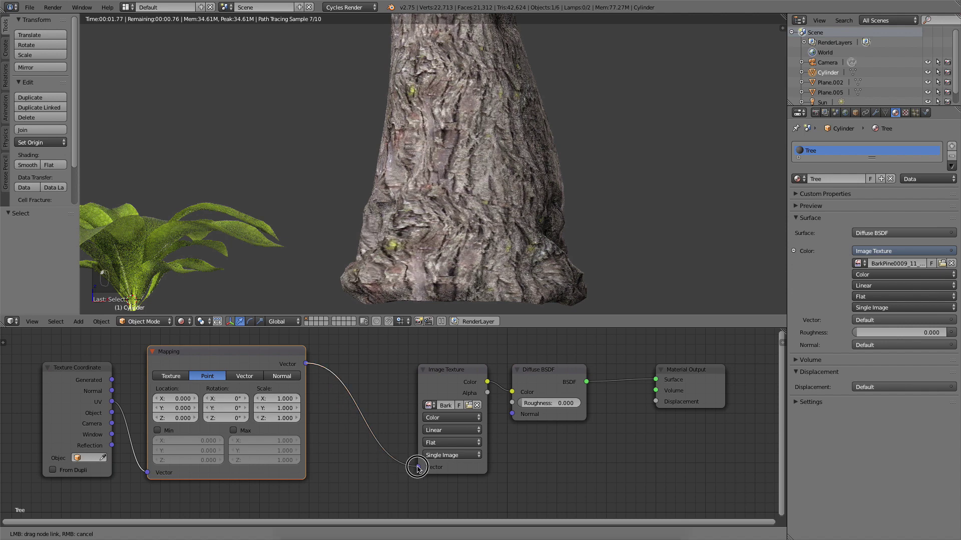
{"action": "left_click_drag", "start_coordinate": [417, 468], "coordinate": [416, 468]}
{"action": "left_click_drag", "start_coordinate": [445, 370], "coordinate": [383, 359]}
{"action": "left_click_drag", "start_coordinate": [537, 373], "coordinate": [466, 364]}
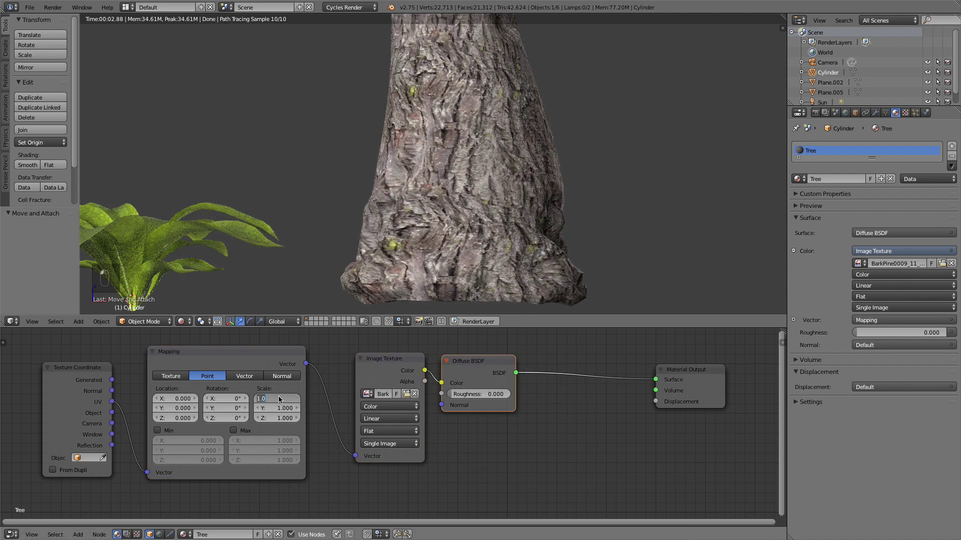
Set the Mapping node's X, Y and Z scale to 3 to try denser bark tiling
{"action": "type", "text": "3"}
{"action": "key", "text": "Return"}
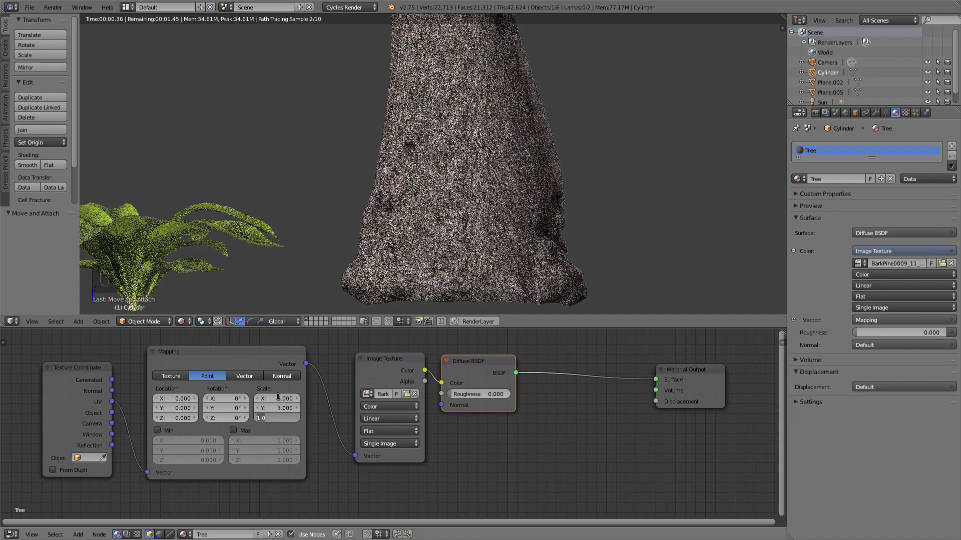
Move the Material Output node much farther from the Diffuse BSDF to make room for more shader nodes
{"action": "middle_click_drag", "start_coordinate": [667, 449], "coordinate": [481, 435]}
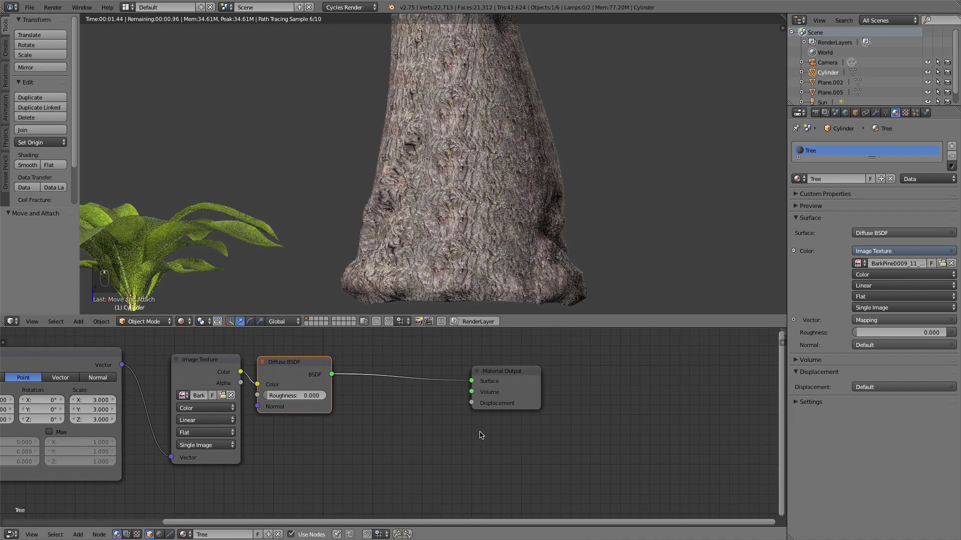
{"action": "left_click_drag", "start_coordinate": [523, 377], "coordinate": [673, 380]}
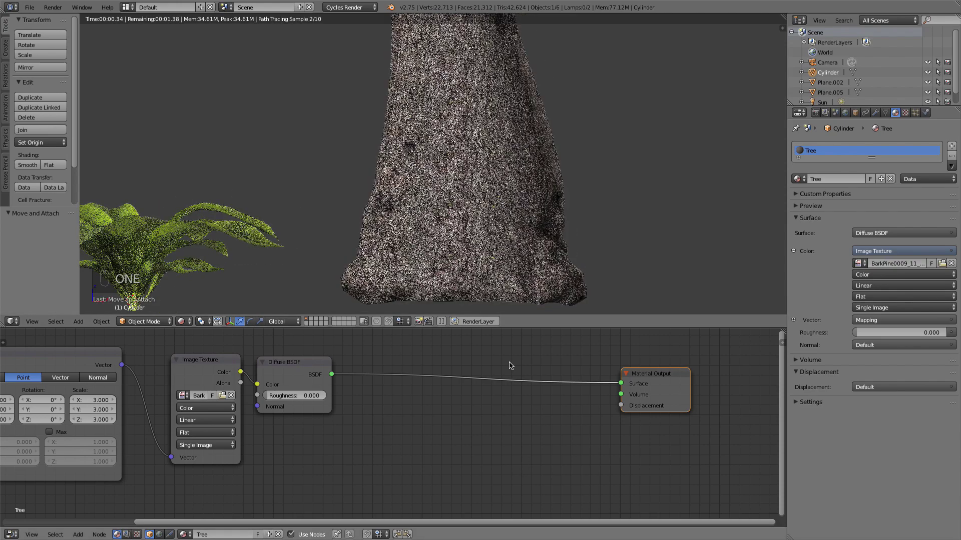
{"action": "scroll", "coordinate": [520, 476], "scroll_direction": "down", "scroll_amount": 2}
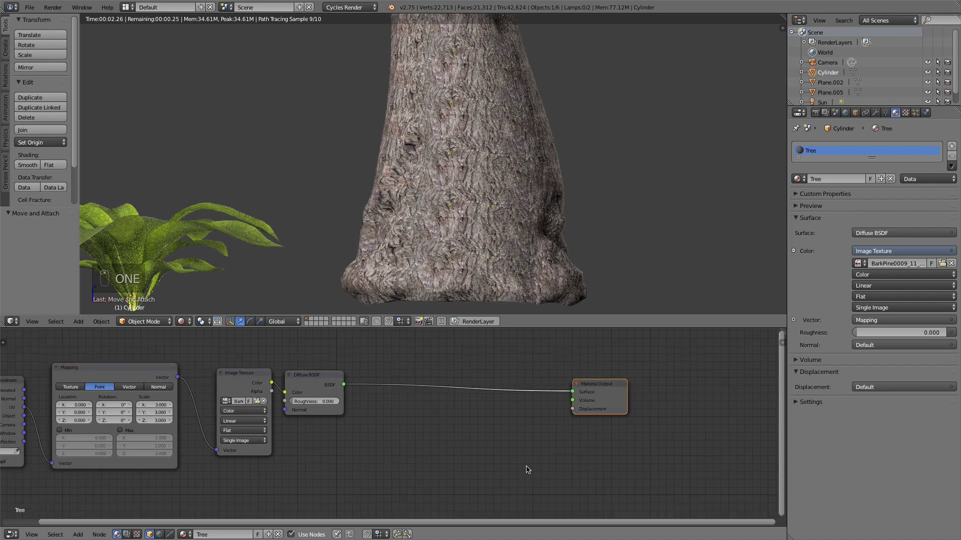
{"action": "left_click_drag", "start_coordinate": [550, 401], "coordinate": [663, 399]}
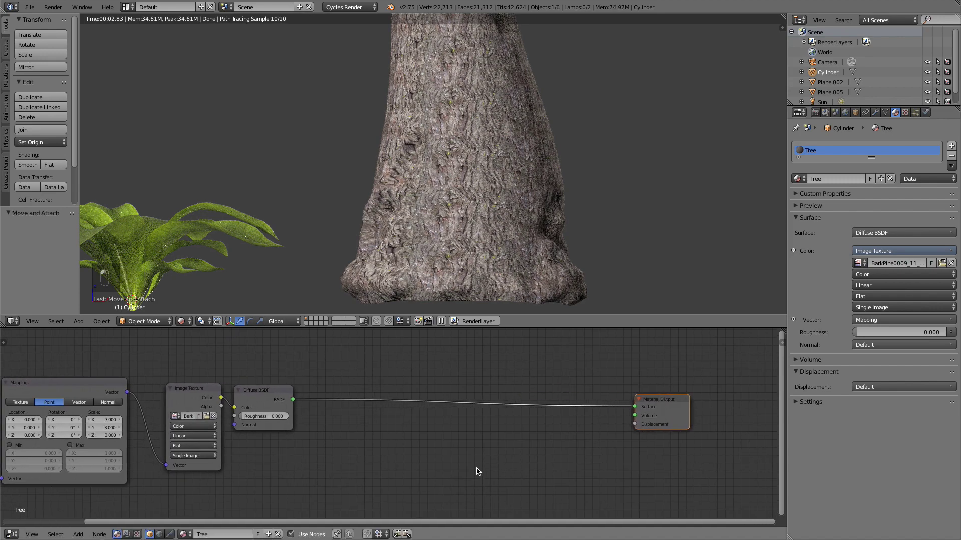
{"action": "scroll", "coordinate": [478, 472], "scroll_direction": "up", "scroll_amount": 1}
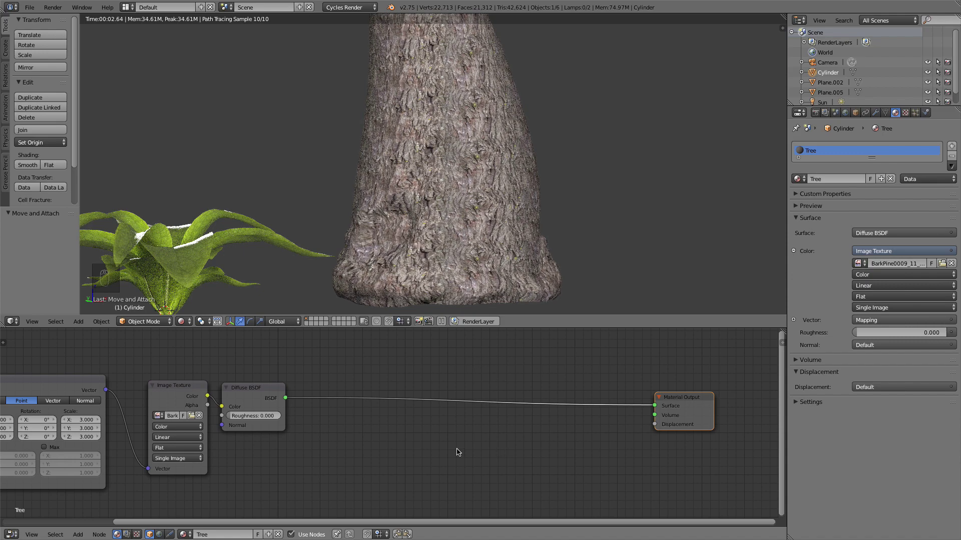
Set the Mapping node's X, Y and Z scale to 2 and check the bark tiling on the trunk
{"action": "middle_click_drag", "start_coordinate": [150, 435], "coordinate": [214, 411]}
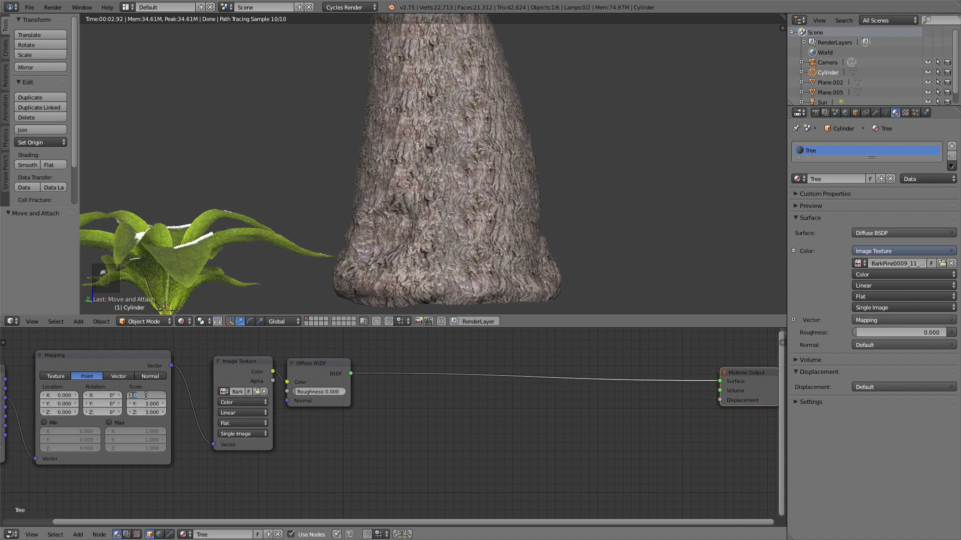
{"action": "type", "text": "2"}
{"action": "key", "text": "Return"}
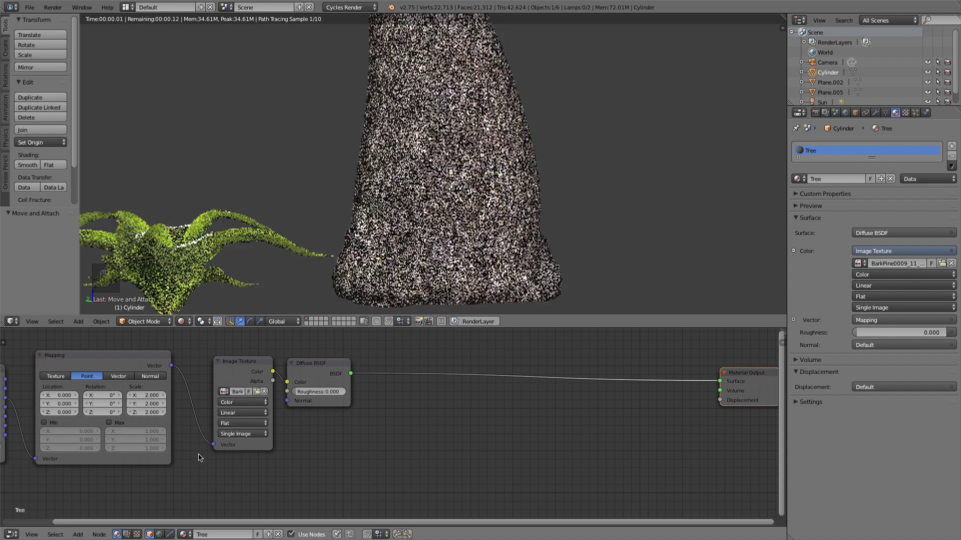
{"action": "key", "text": "1"}
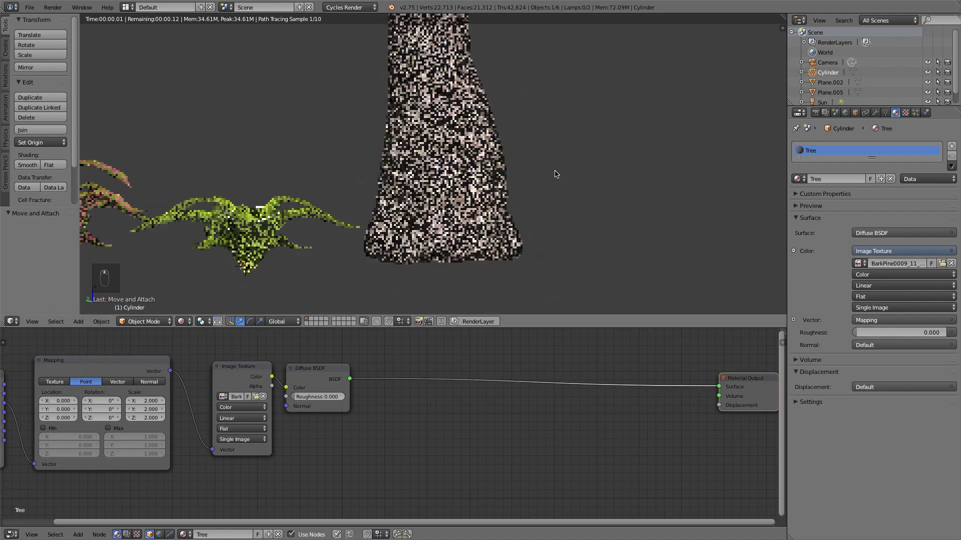
{"action": "scroll", "coordinate": [518, 183], "scroll_direction": "down", "scroll_amount": 4}
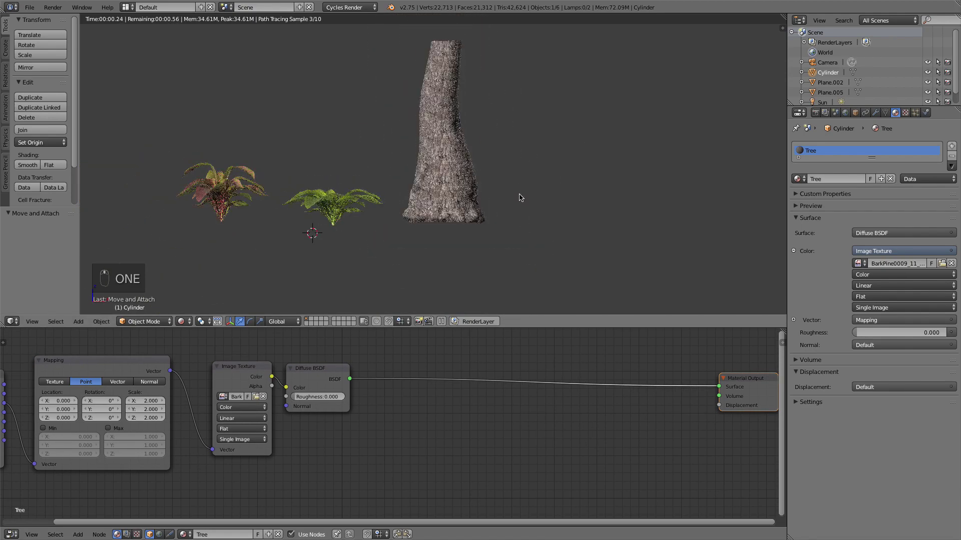
{"action": "scroll", "coordinate": [519, 190], "scroll_direction": "up", "scroll_amount": 6}
Insert a Mix Shader node on the link between the Diffuse BSDF and the Material Output
{"action": "middle_click_drag", "start_coordinate": [537, 372], "coordinate": [484, 366]}
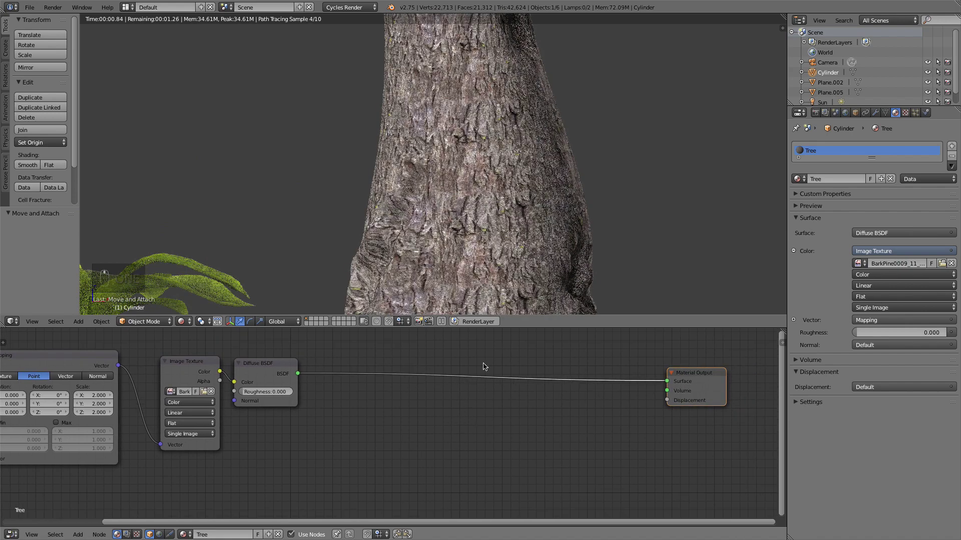
{"action": "key", "text": "shift+a"}
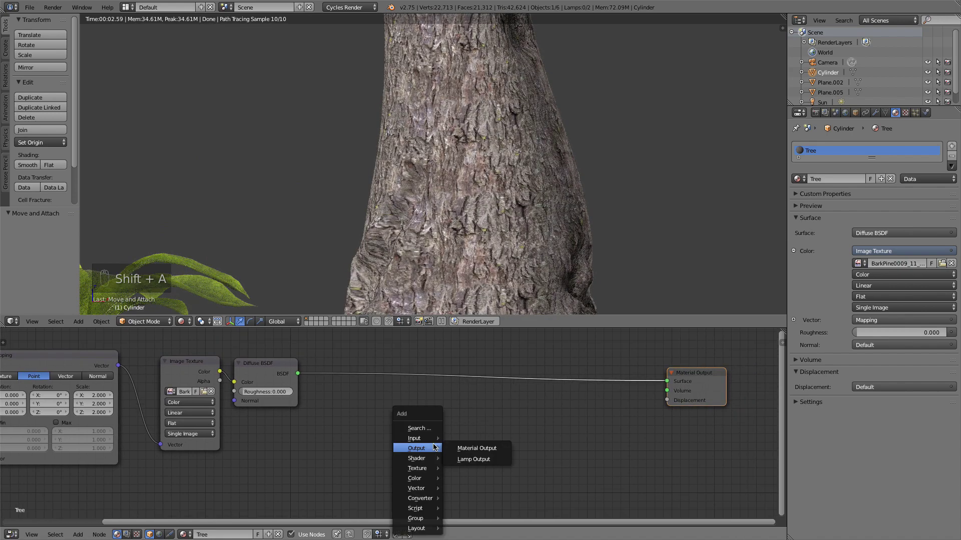
{"action": "mouse_move", "coordinate": [428, 461]}
{"action": "left_click", "coordinate": [481, 270]}
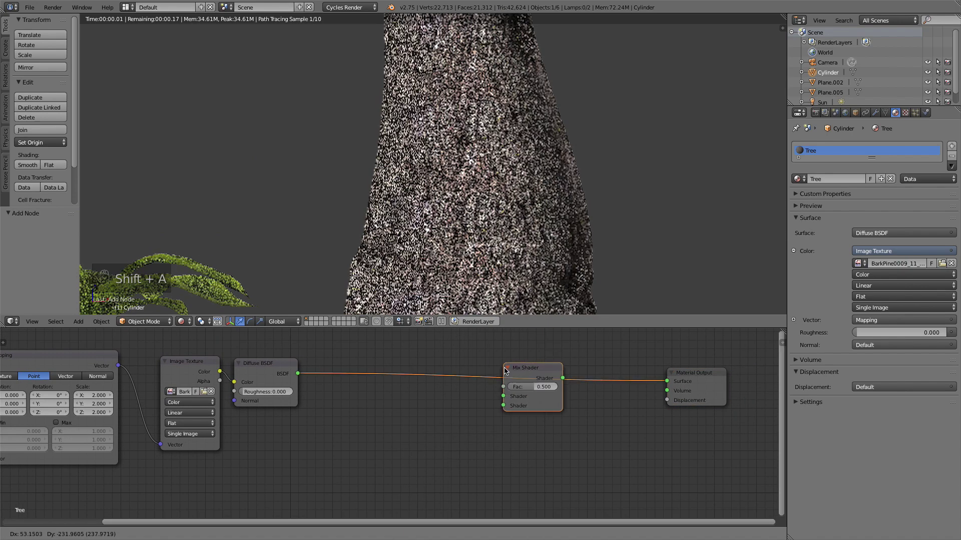
{"action": "left_click", "coordinate": [543, 385]}
Add a Glossy BSDF below the Diffuse BSDF link and connect it to the Mix Shader's second Shader input
{"action": "key", "text": "shift+a"}
{"action": "mouse_move", "coordinate": [400, 415]}
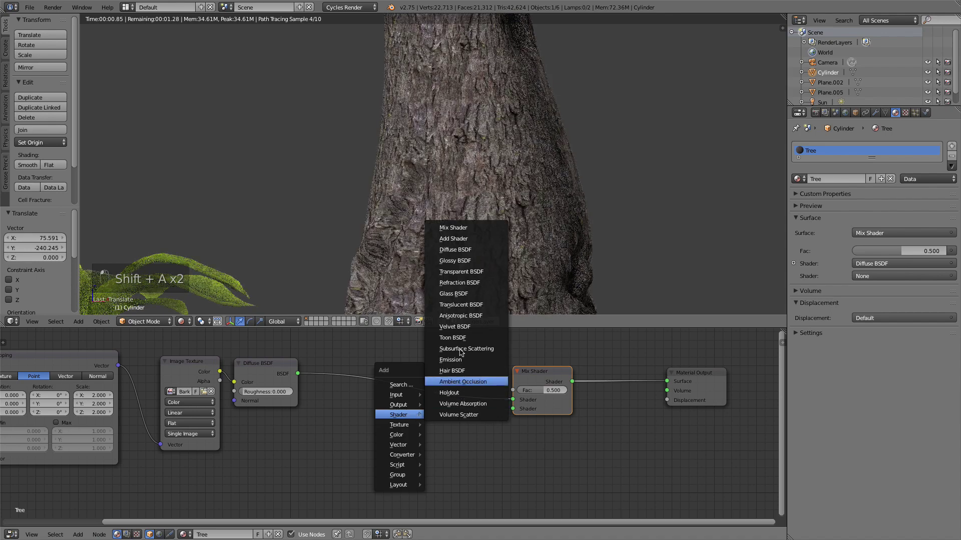
{"action": "left_click", "coordinate": [455, 260]}
{"action": "left_click", "coordinate": [431, 465]}
{"action": "left_click_drag", "start_coordinate": [461, 459], "coordinate": [513, 409]}
Space out the Diffuse BSDF, Mix Shader and Material Output nodes to leave a wide gap before the Mix Shader
{"action": "left_click_drag", "start_coordinate": [250, 363], "coordinate": [257, 356]}
{"action": "scroll", "coordinate": [366, 413], "scroll_direction": "down", "scroll_amount": 1}
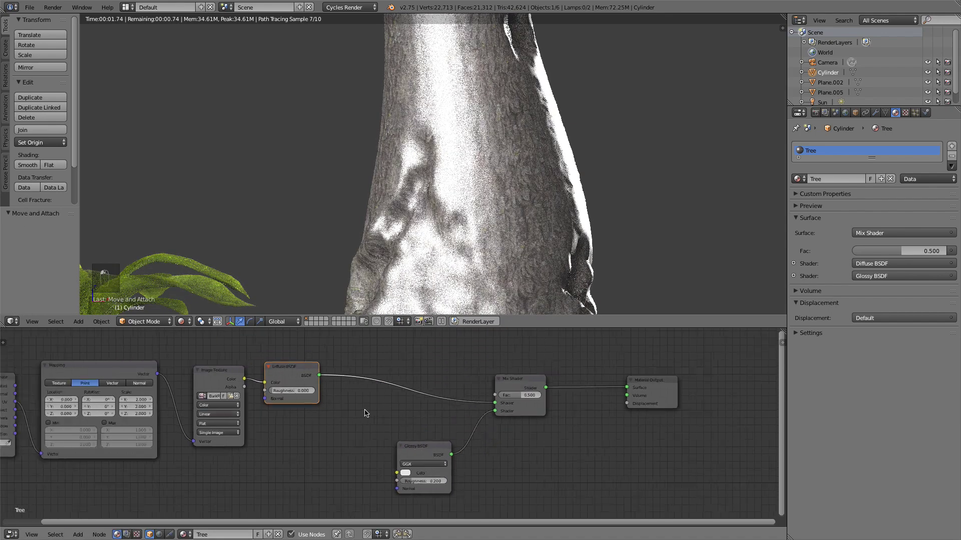
{"action": "scroll", "coordinate": [365, 412], "scroll_direction": "down", "scroll_amount": 1}
{"action": "middle_click_drag", "start_coordinate": [365, 411], "coordinate": [340, 422]}
{"action": "scroll", "coordinate": [395, 221], "scroll_direction": "down", "scroll_amount": 2}
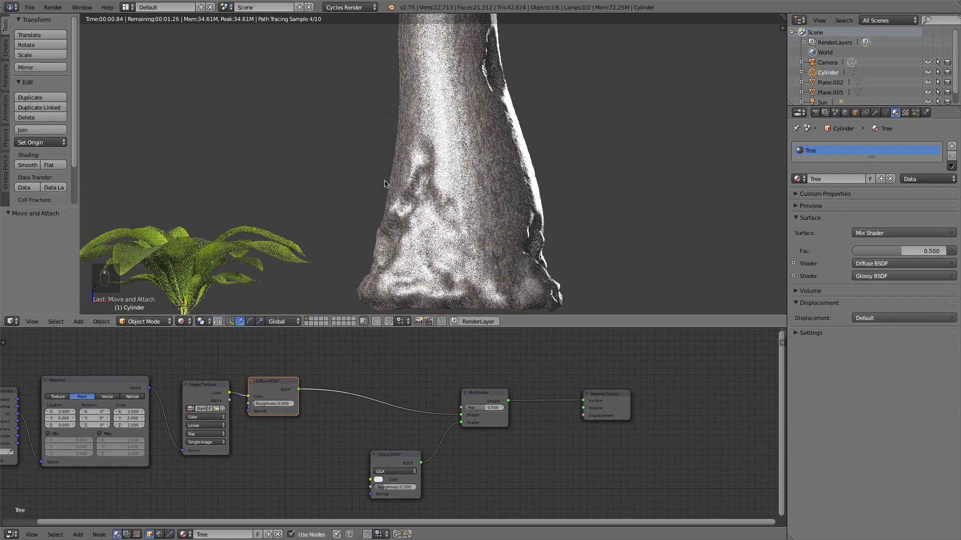
{"action": "left_click_drag", "start_coordinate": [614, 397], "coordinate": [642, 391]}
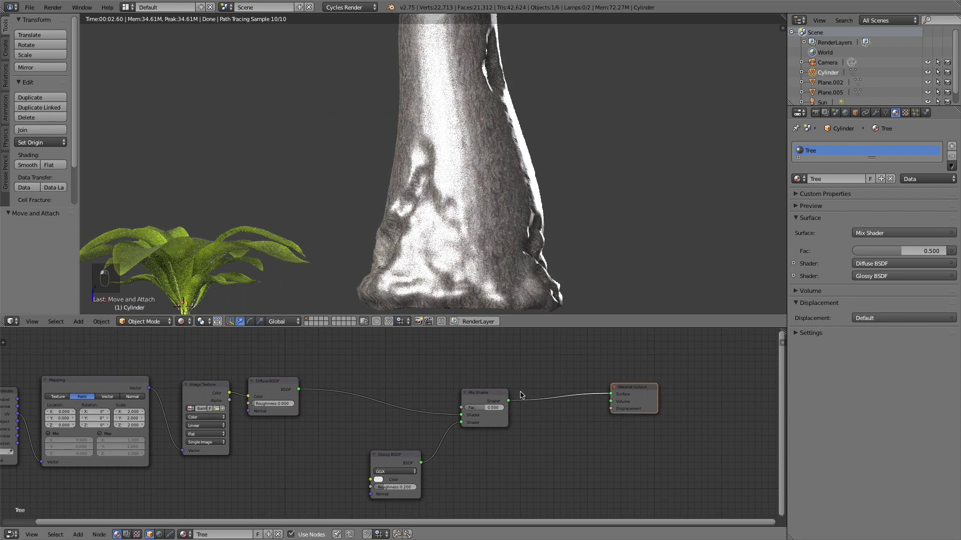
{"action": "left_click_drag", "start_coordinate": [500, 393], "coordinate": [522, 384]}
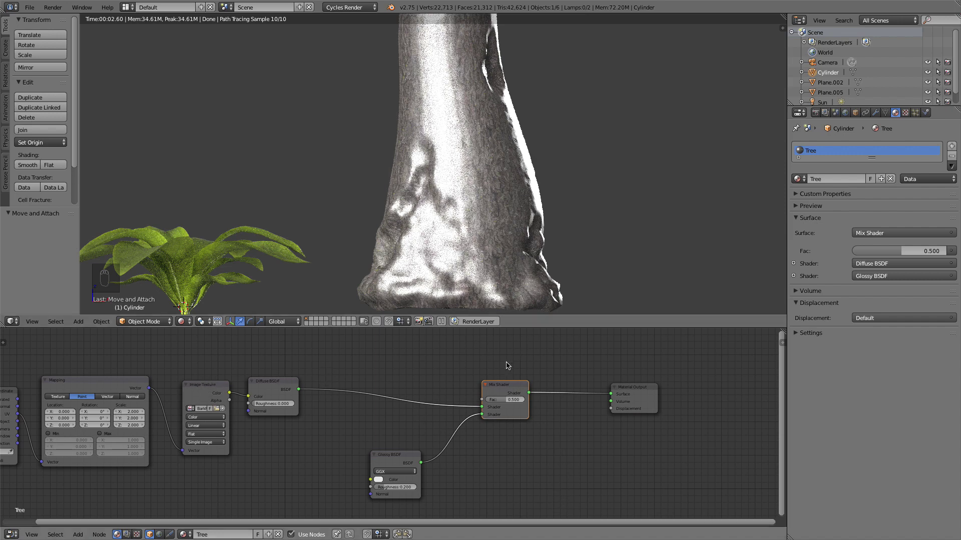
{"action": "left_click_drag", "start_coordinate": [504, 385], "coordinate": [519, 381]}
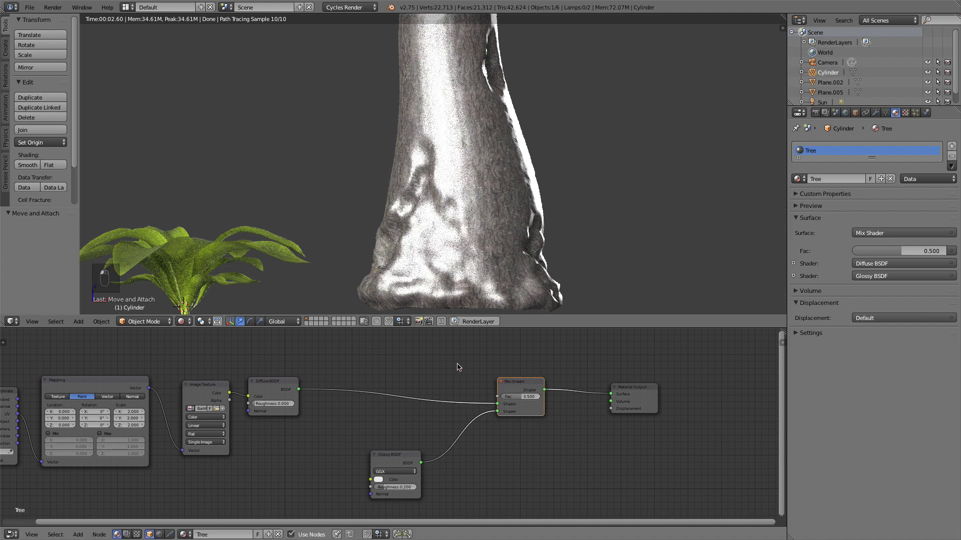
{"action": "middle_click_drag", "start_coordinate": [439, 372], "coordinate": [444, 382]}
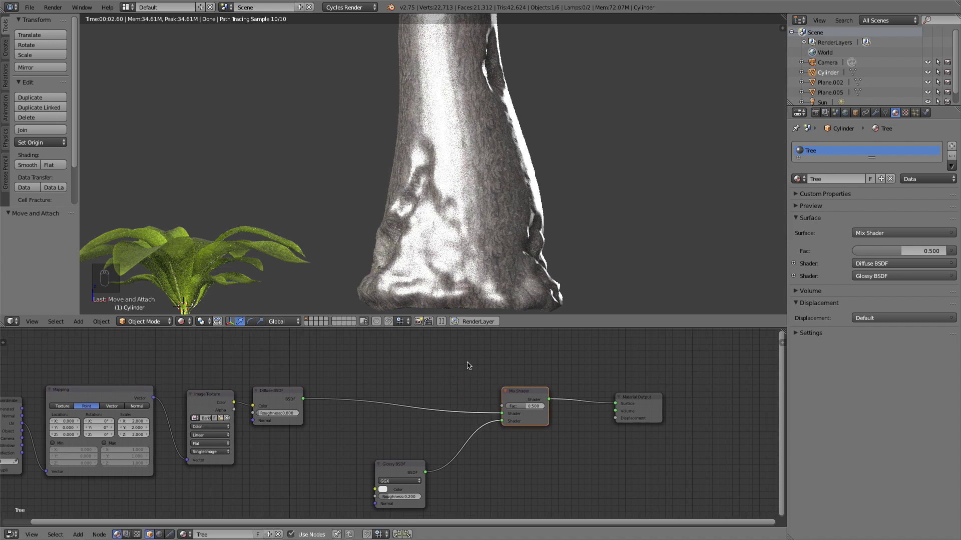
{"action": "left_click_drag", "start_coordinate": [650, 398], "coordinate": [670, 392]}
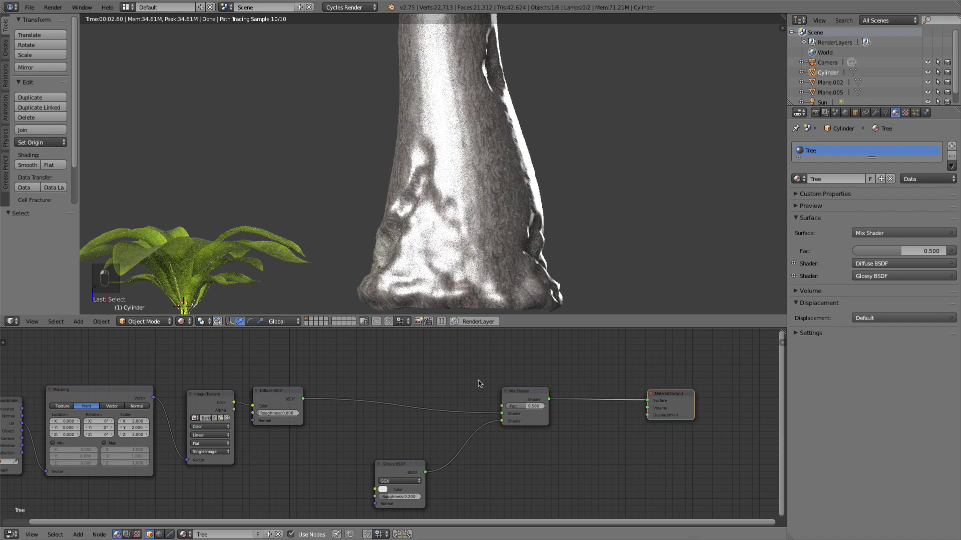
{"action": "left_click_drag", "start_coordinate": [508, 391], "coordinate": [522, 391]}
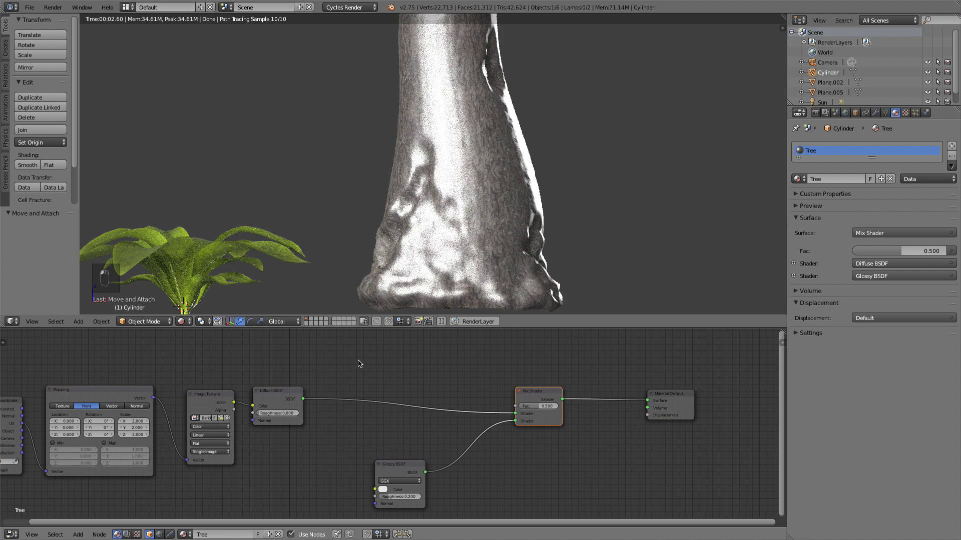
Duplicate the bark Image Texture node and place the copy above the link between the Diffuse BSDF and Mix Shader
{"action": "middle_click_drag", "start_coordinate": [359, 364], "coordinate": [359, 369]}
{"action": "left_click", "coordinate": [220, 397]}
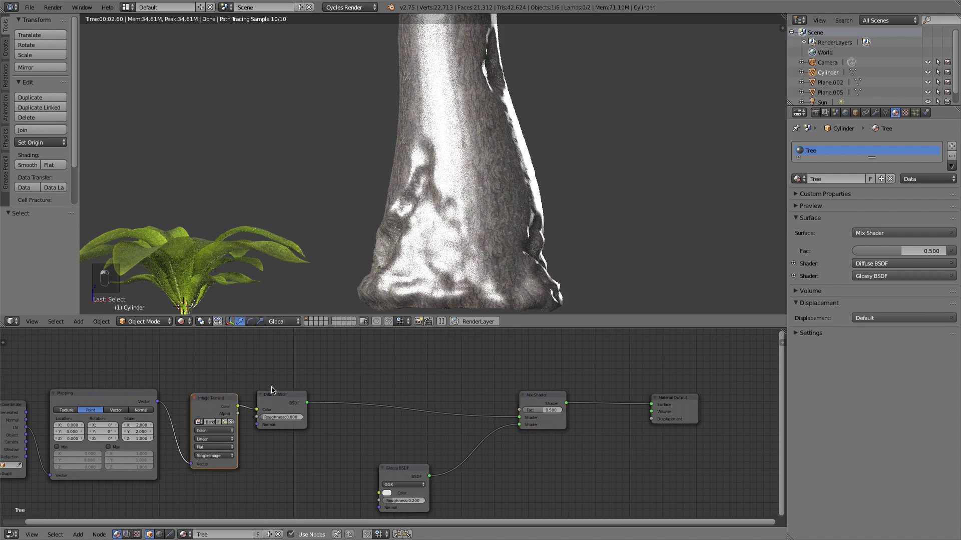
{"action": "scroll", "coordinate": [281, 395], "scroll_direction": "up", "scroll_amount": 1, "text": "shift"}
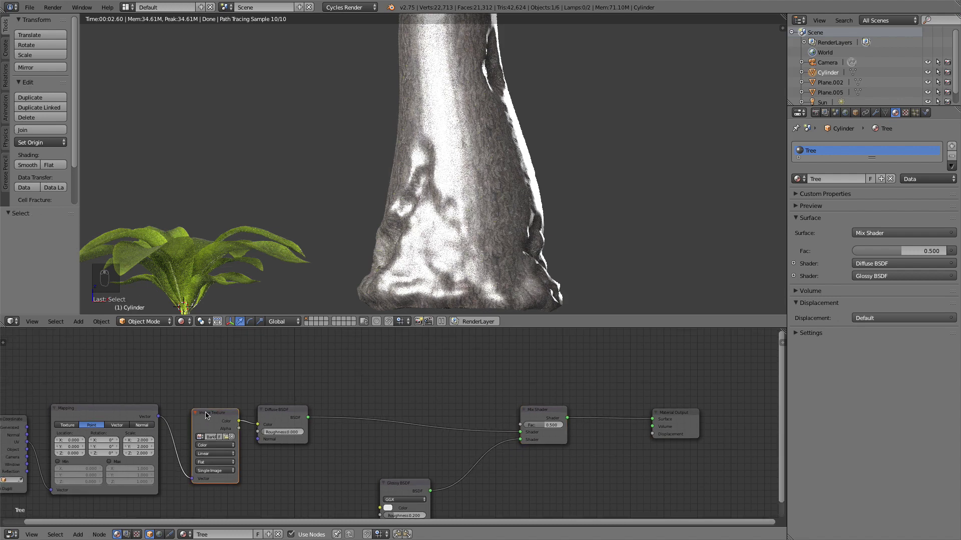
{"action": "left_click_drag", "start_coordinate": [206, 416], "coordinate": [217, 418]}
{"action": "key", "text": "shift+d"}
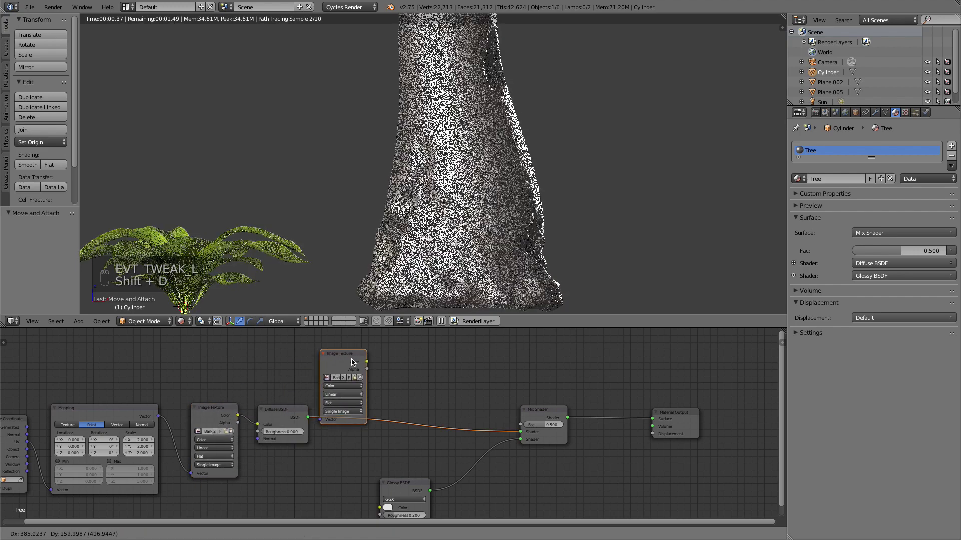
{"action": "left_click", "coordinate": [386, 349]}
Load BarkPine0009_11_S-3_SPEC.png from the Bark folder into the duplicated Image Texture node
{"action": "left_click", "coordinate": [393, 363]}
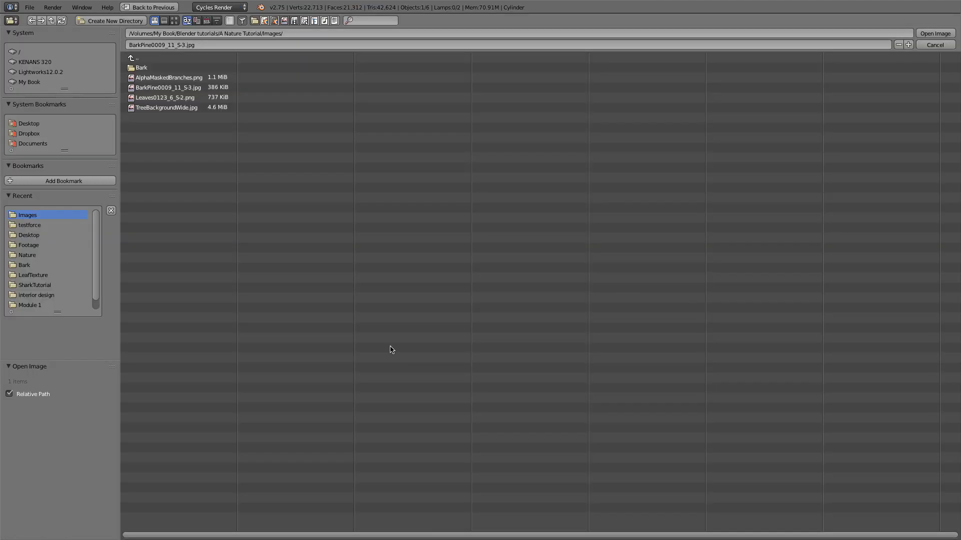
{"action": "left_click", "coordinate": [150, 67]}
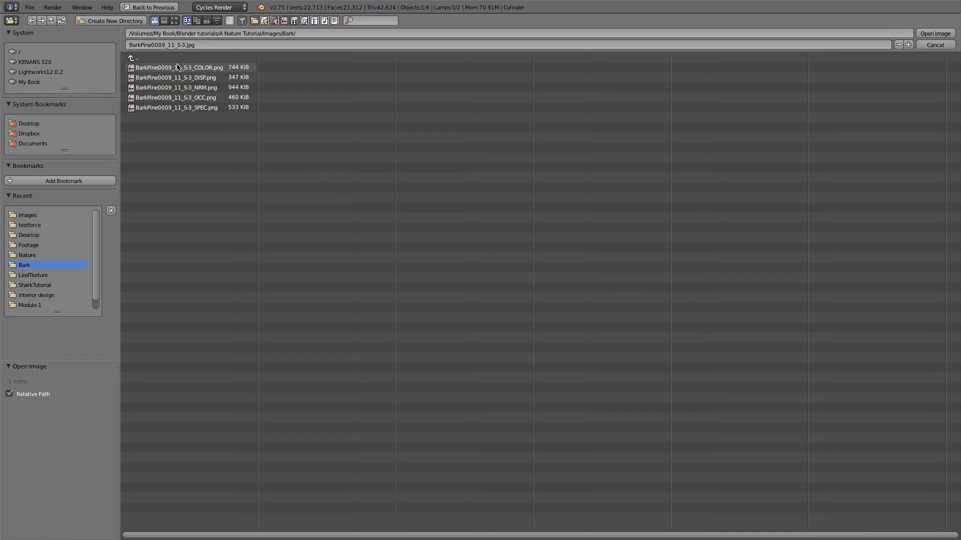
{"action": "left_click", "coordinate": [175, 20]}
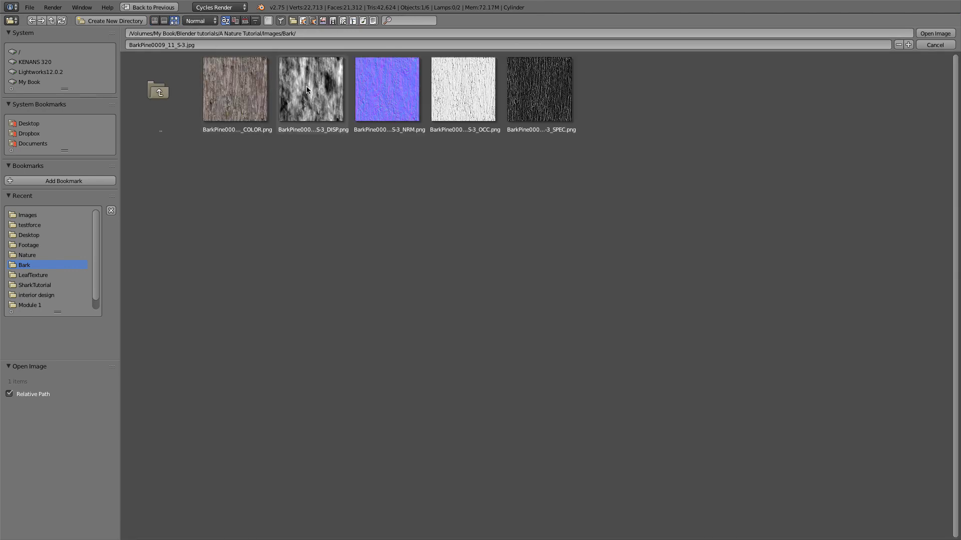
{"action": "left_click", "coordinate": [530, 92]}
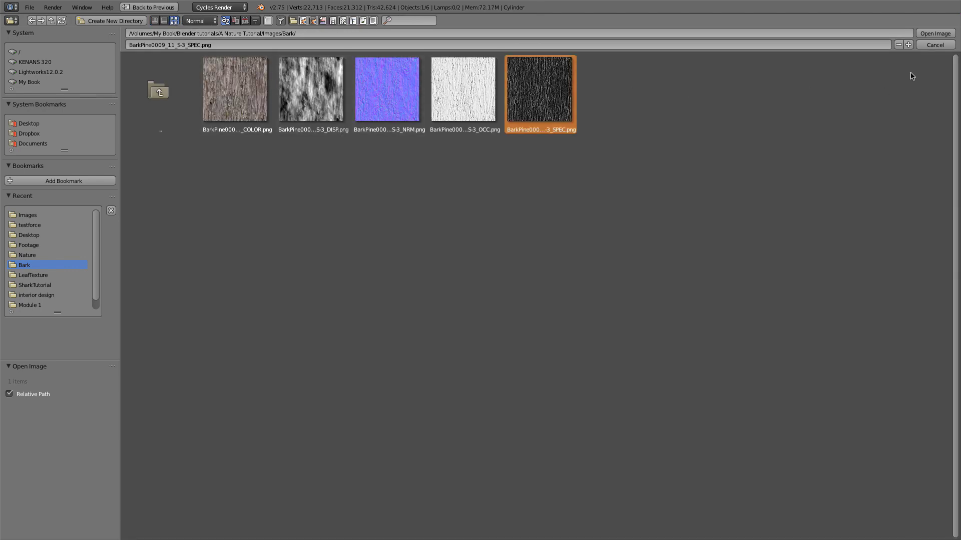
{"action": "left_click", "coordinate": [932, 34]}
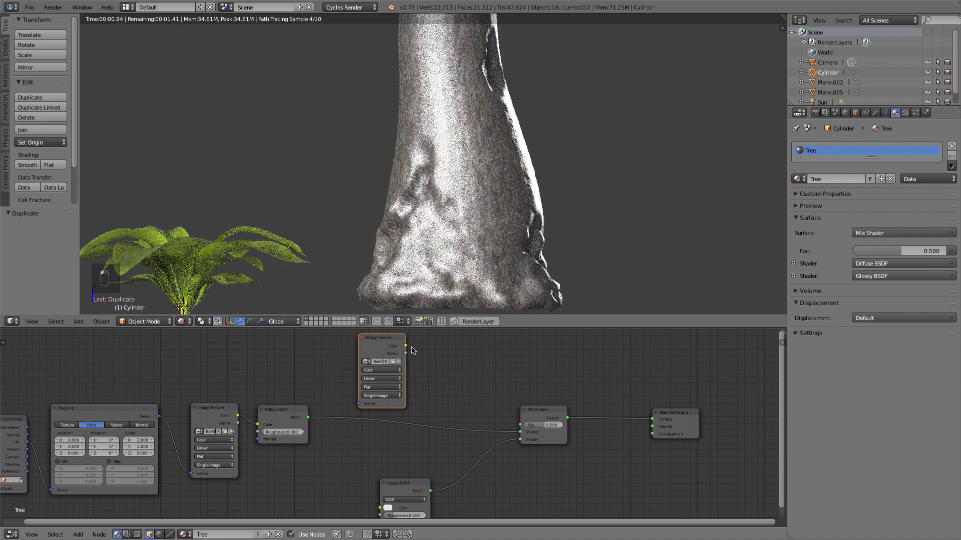
Link the specular texture's Color to the Mix Shader's Fac and the Mapping node's output to the texture's Vector
{"action": "left_click_drag", "start_coordinate": [405, 346], "coordinate": [521, 425]}
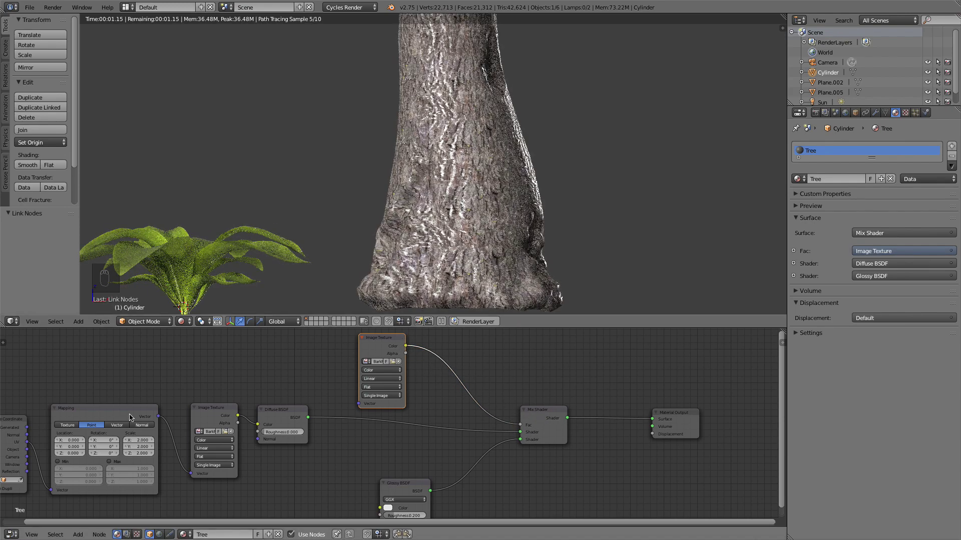
{"action": "left_click_drag", "start_coordinate": [158, 416], "coordinate": [379, 391]}
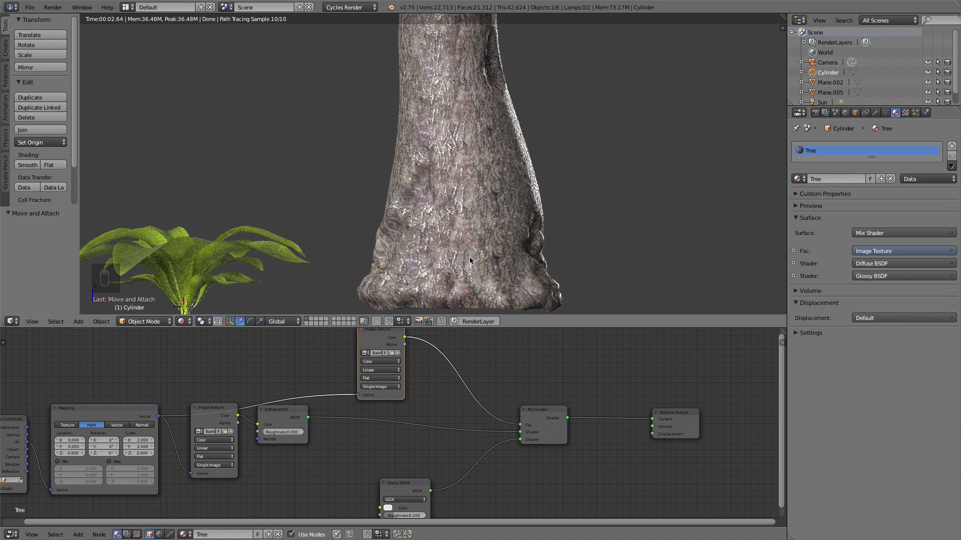
Tidy the node layout by shifting the Mix Shader, Diffuse BSDF and both Image Texture nodes so their links stay clear
{"action": "left_click_drag", "start_coordinate": [540, 412], "coordinate": [565, 413]}
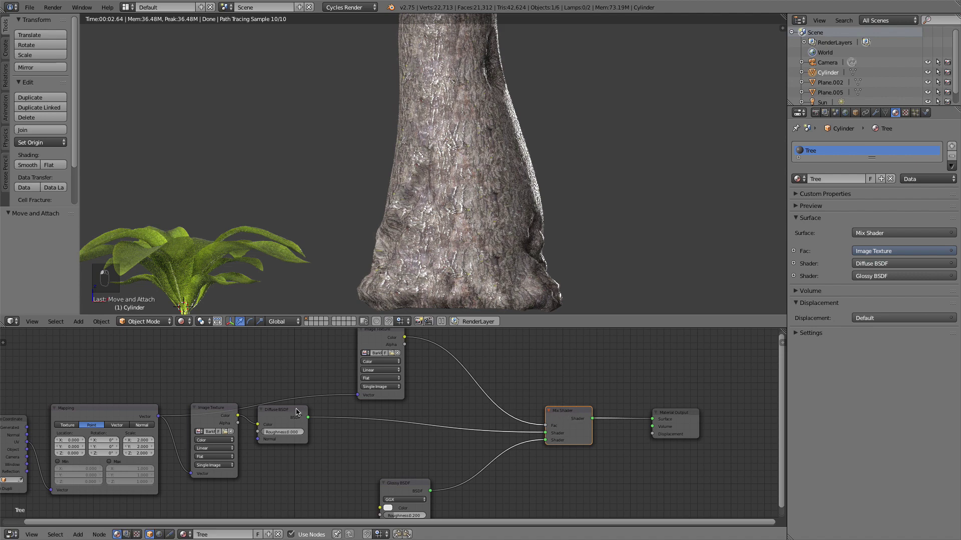
{"action": "left_click_drag", "start_coordinate": [298, 413], "coordinate": [299, 425]}
{"action": "left_click_drag", "start_coordinate": [221, 409], "coordinate": [221, 434]}
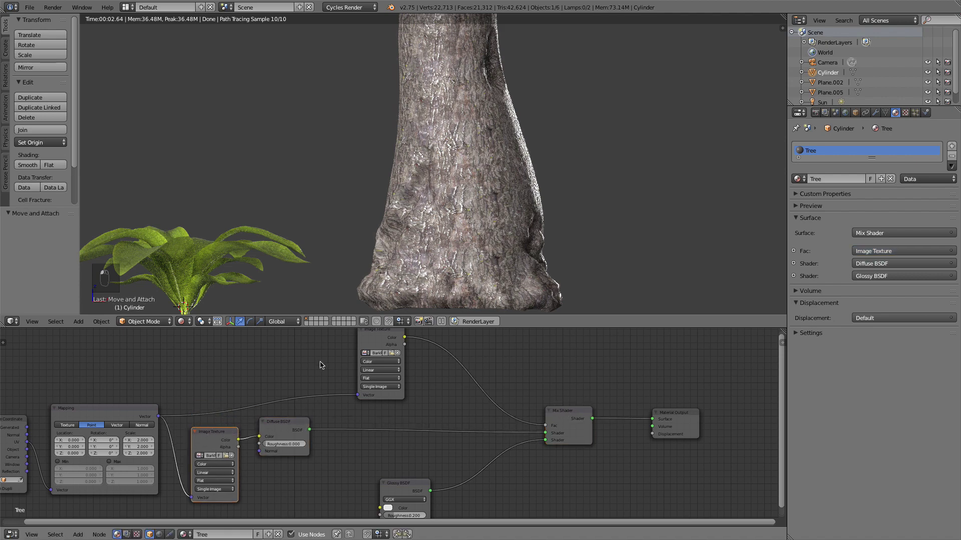
{"action": "middle_click_drag", "start_coordinate": [340, 355], "coordinate": [333, 374]}
{"action": "left_click_drag", "start_coordinate": [365, 350], "coordinate": [302, 340]}
{"action": "middle_click_drag", "start_coordinate": [375, 436], "coordinate": [378, 395]}
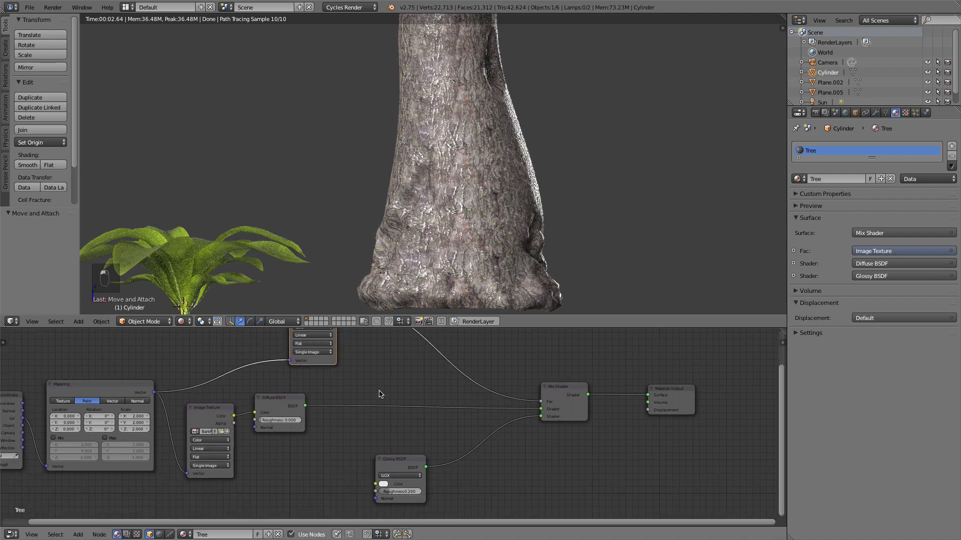
Shift the Glossy BSDF, Material Output and Mix Shader nodes away from the texture nodes to open up space
{"action": "left_click_drag", "start_coordinate": [402, 463], "coordinate": [441, 467]}
{"action": "middle_click_drag", "start_coordinate": [418, 414], "coordinate": [395, 434]}
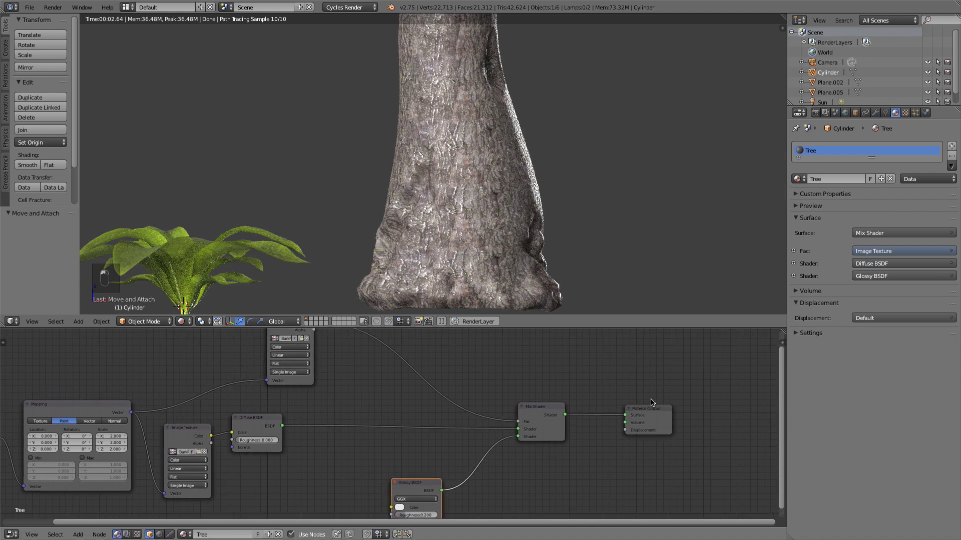
{"action": "left_click_drag", "start_coordinate": [657, 407], "coordinate": [688, 406]}
{"action": "left_click_drag", "start_coordinate": [539, 407], "coordinate": [566, 407]}
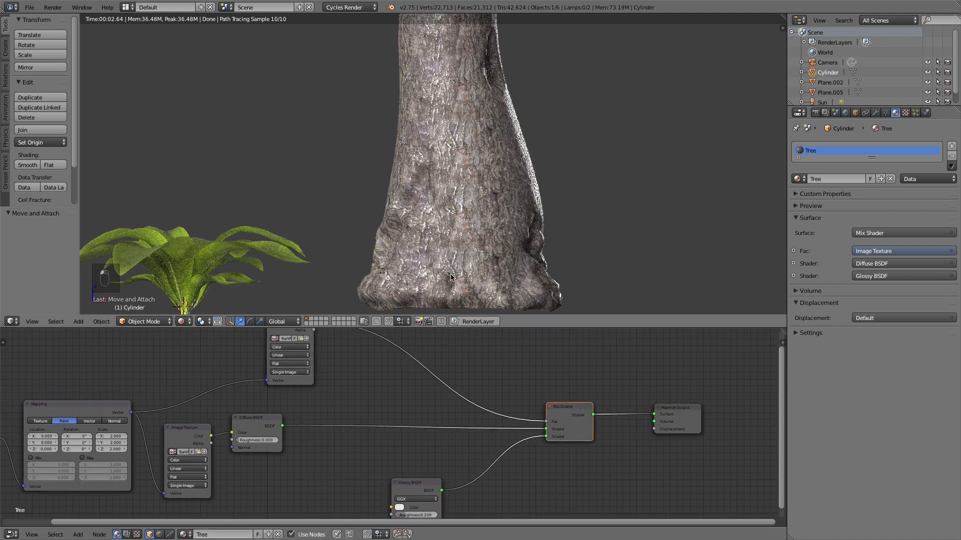
Insert a ColorRamp node on the link between the specular Image Texture's Color and the Mix Shader's Fac
{"action": "middle_click_drag", "start_coordinate": [395, 371], "coordinate": [384, 391]}
{"action": "scroll", "coordinate": [356, 401], "scroll_direction": "up", "scroll_amount": 1}
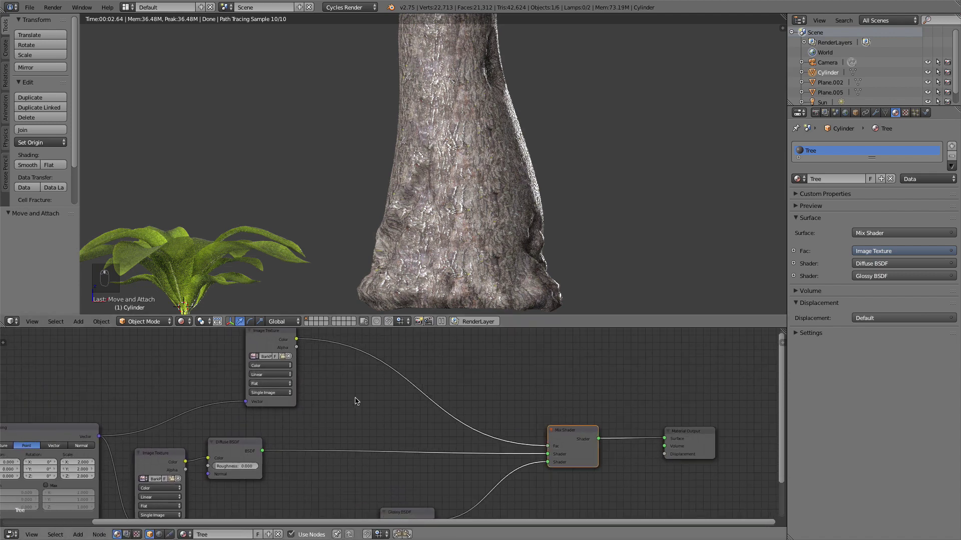
{"action": "key", "text": "shift+a"}
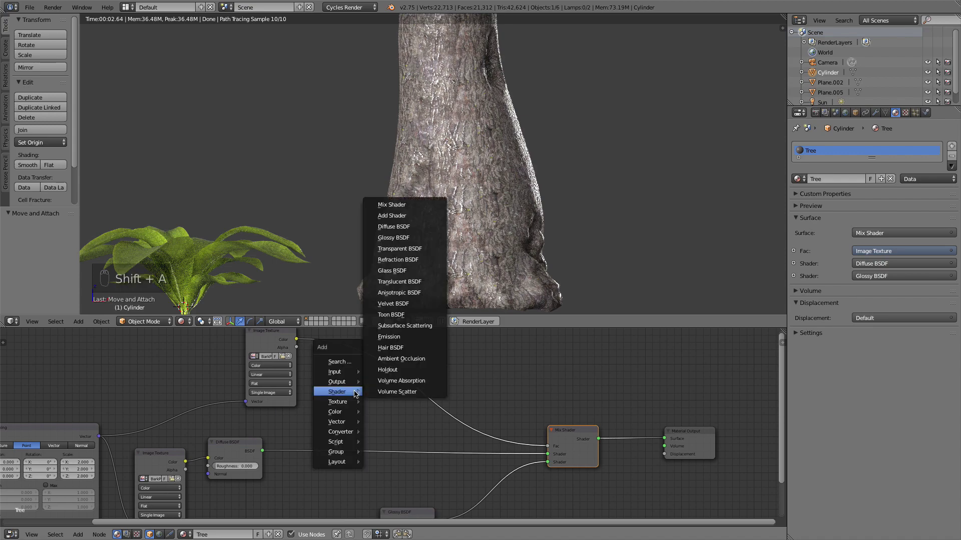
{"action": "mouse_move", "coordinate": [343, 432]}
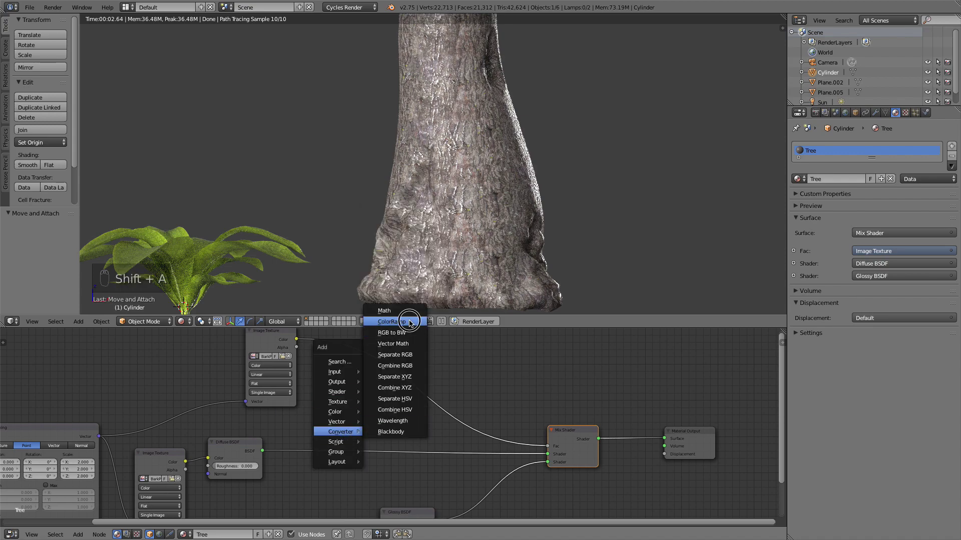
{"action": "left_click", "coordinate": [391, 322]}
{"action": "left_click", "coordinate": [380, 350]}
Move the ColorRamp's black stop to position 0.397 and darken its white stop to a grey of RGB 0.424
{"action": "scroll", "coordinate": [361, 360], "scroll_direction": "up", "scroll_amount": 3}
{"action": "left_click_drag", "start_coordinate": [348, 361], "coordinate": [392, 359]}
{"action": "middle_click_drag", "start_coordinate": [444, 410], "coordinate": [434, 450]}
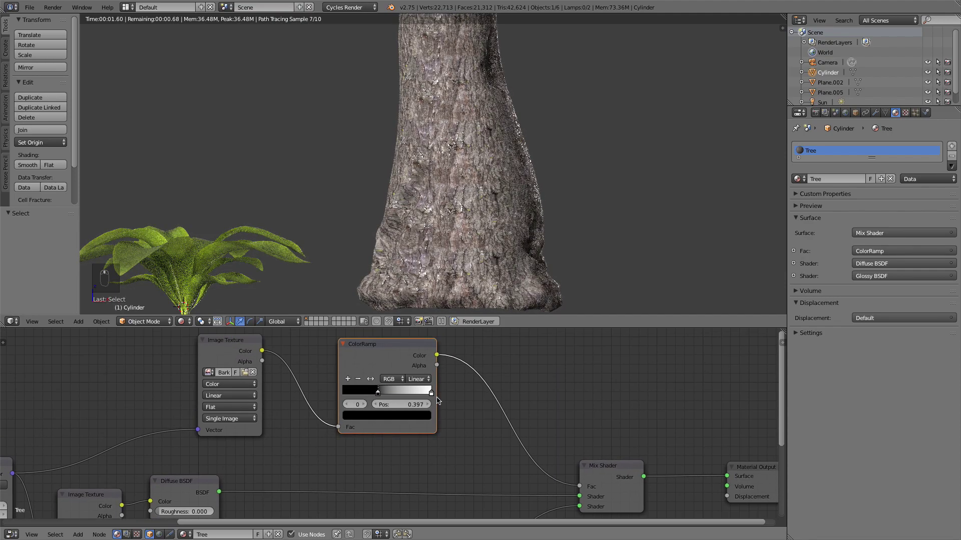
{"action": "left_click", "coordinate": [432, 393]}
{"action": "left_click", "coordinate": [400, 416]}
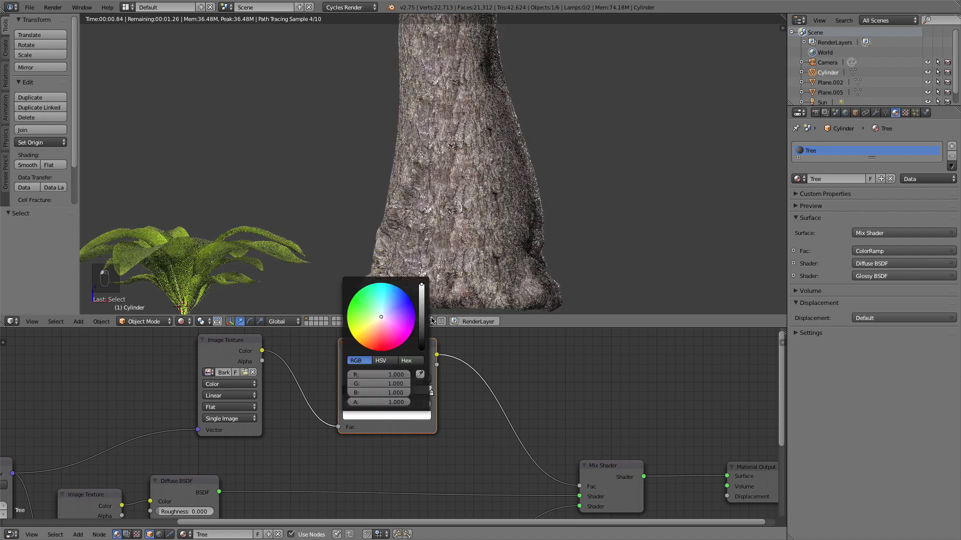
{"action": "left_click_drag", "start_coordinate": [422, 286], "coordinate": [421, 304]}
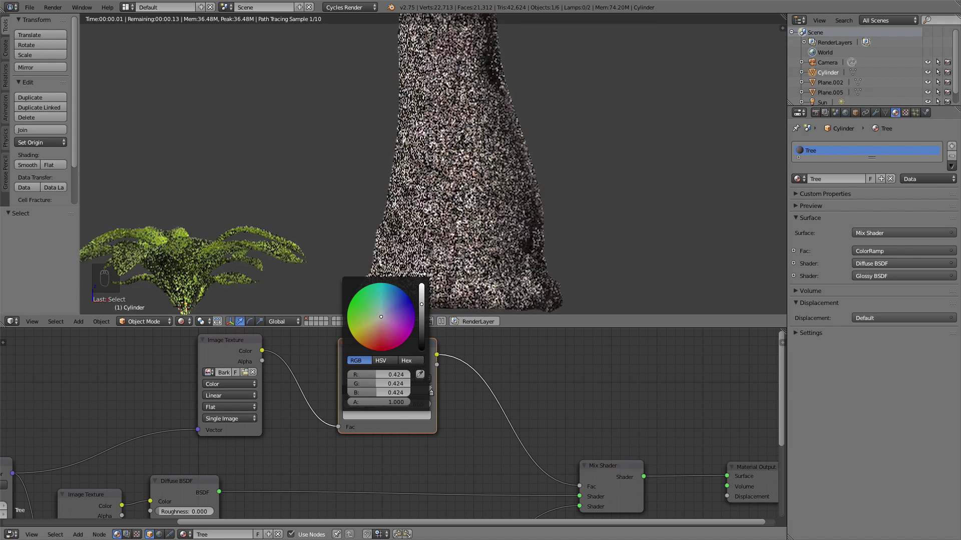
Space out the node layout by shifting the Material Output farther from the Mix Shader and the Diffuse BSDF farther from its bark texture
{"action": "middle_click_drag", "start_coordinate": [502, 195], "coordinate": [482, 206]}
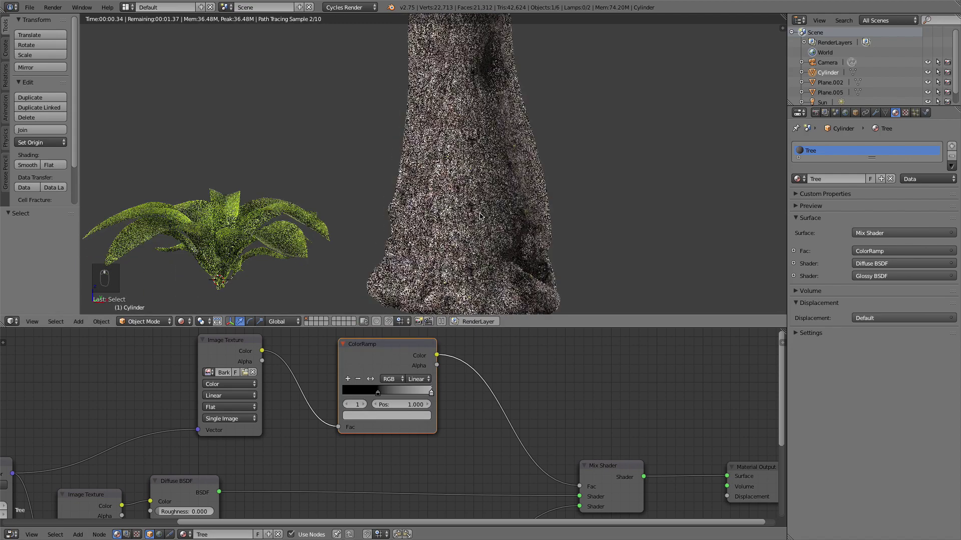
{"action": "scroll", "coordinate": [470, 440], "scroll_direction": "down", "scroll_amount": 1}
{"action": "scroll", "coordinate": [480, 396], "scroll_direction": "up", "scroll_amount": 2}
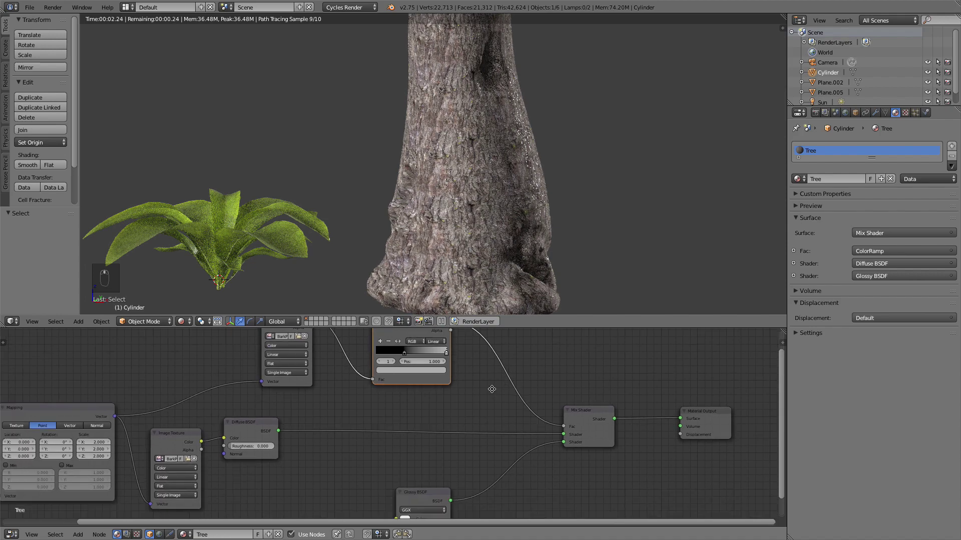
{"action": "key", "text": "1"}
{"action": "scroll", "coordinate": [451, 385], "scroll_direction": "down", "scroll_amount": 4}
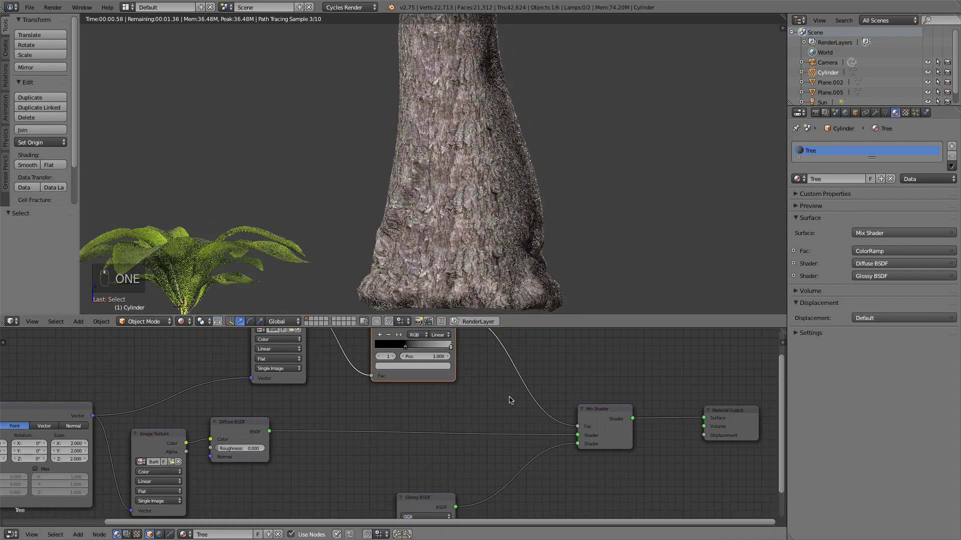
{"action": "scroll", "coordinate": [516, 366], "scroll_direction": "up", "scroll_amount": 1}
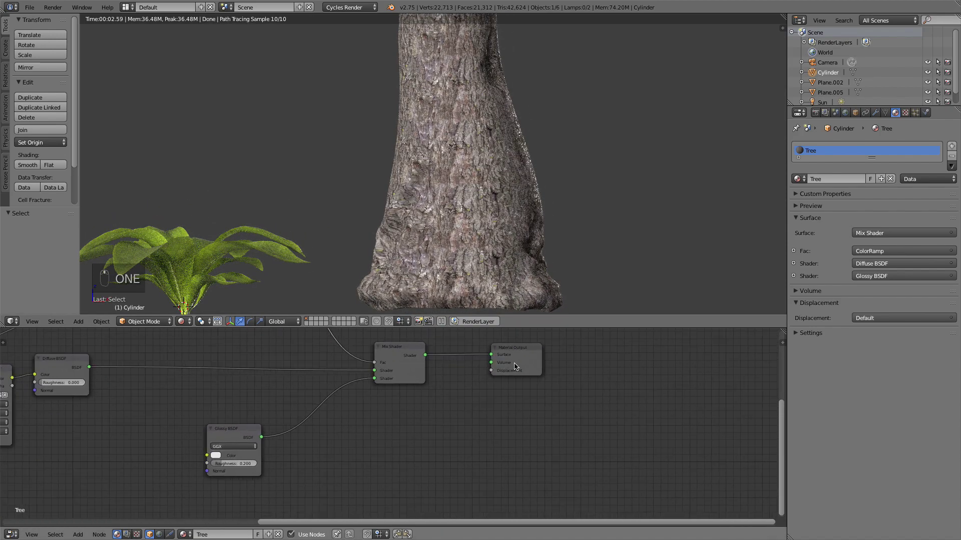
{"action": "left_click_drag", "start_coordinate": [521, 348], "coordinate": [609, 347]}
{"action": "middle_click_drag", "start_coordinate": [272, 414], "coordinate": [350, 398]}
{"action": "left_click_drag", "start_coordinate": [302, 354], "coordinate": [378, 360]}
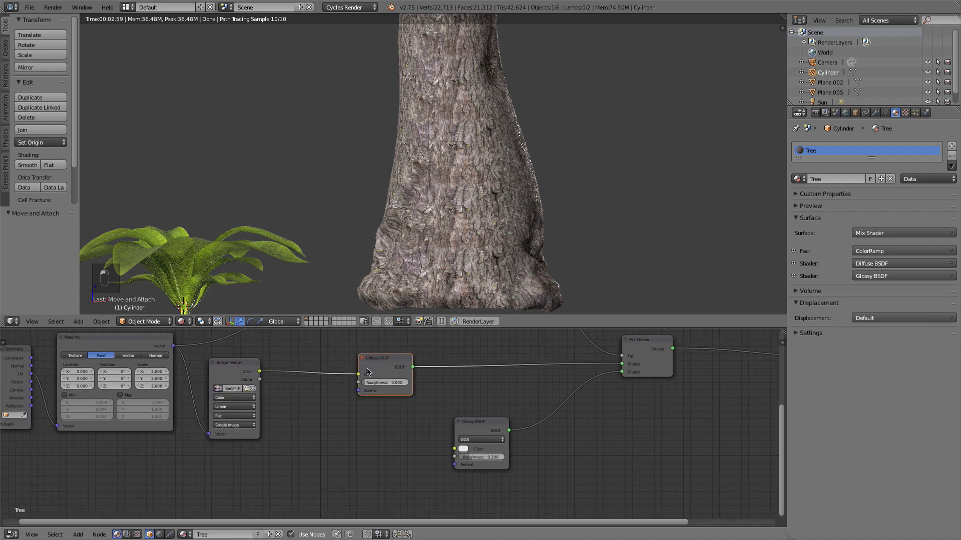
Duplicate the bark color Image Texture node and place the copy between it and the Glossy BSDF
{"action": "scroll", "coordinate": [458, 220], "scroll_direction": "down", "scroll_amount": 3}
{"action": "scroll", "coordinate": [458, 220], "scroll_direction": "down", "scroll_amount": 2}
{"action": "middle_click_drag", "start_coordinate": [384, 451], "coordinate": [425, 444]}
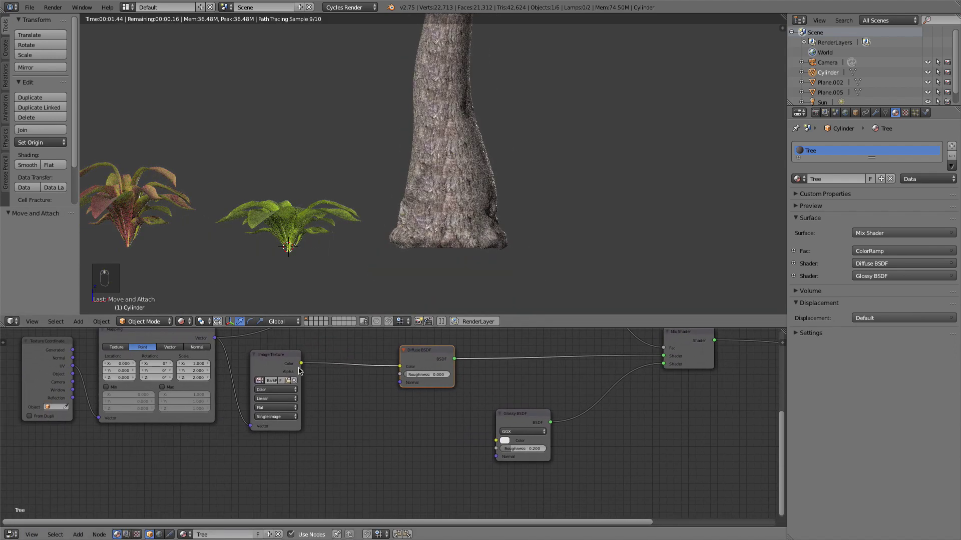
{"action": "left_click", "coordinate": [283, 361]}
{"action": "key", "text": "shift+d"}
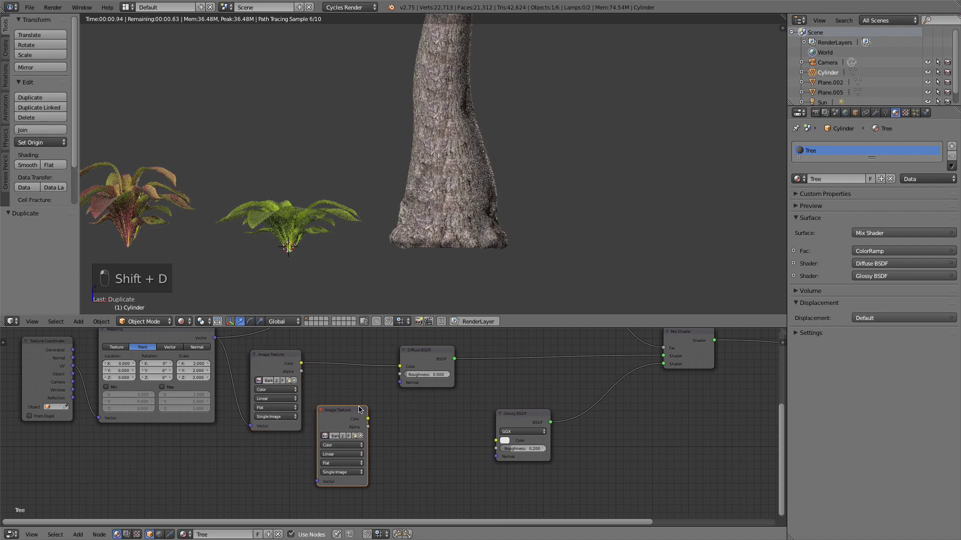
{"action": "left_click", "coordinate": [350, 415]}
Load BarkPine0009_11_S-3_NRM.png from the Bark folder into the duplicated texture and place the node directly beneath the bark color texture
{"action": "scroll", "coordinate": [353, 417], "scroll_direction": "up", "scroll_amount": 2}
{"action": "left_click", "coordinate": [359, 419]}
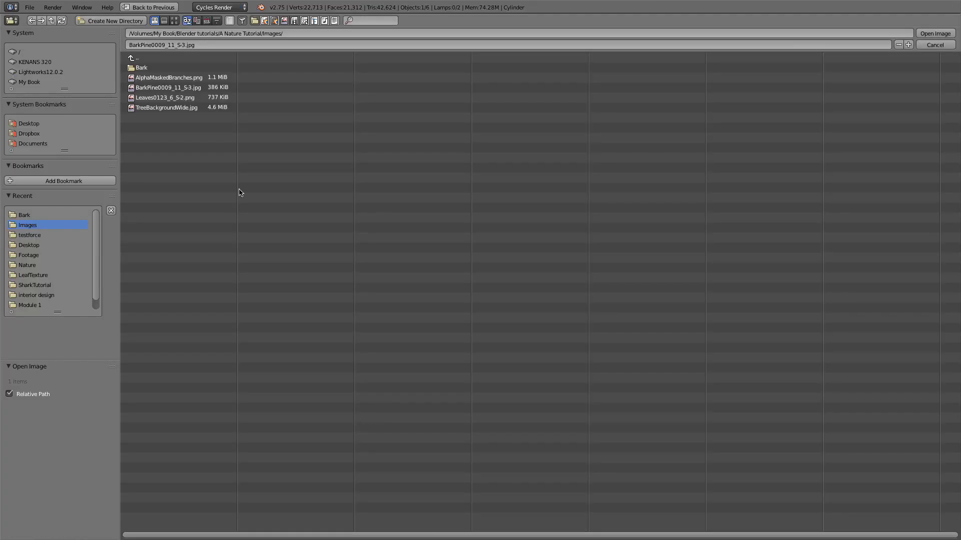
{"action": "left_click", "coordinate": [174, 21]}
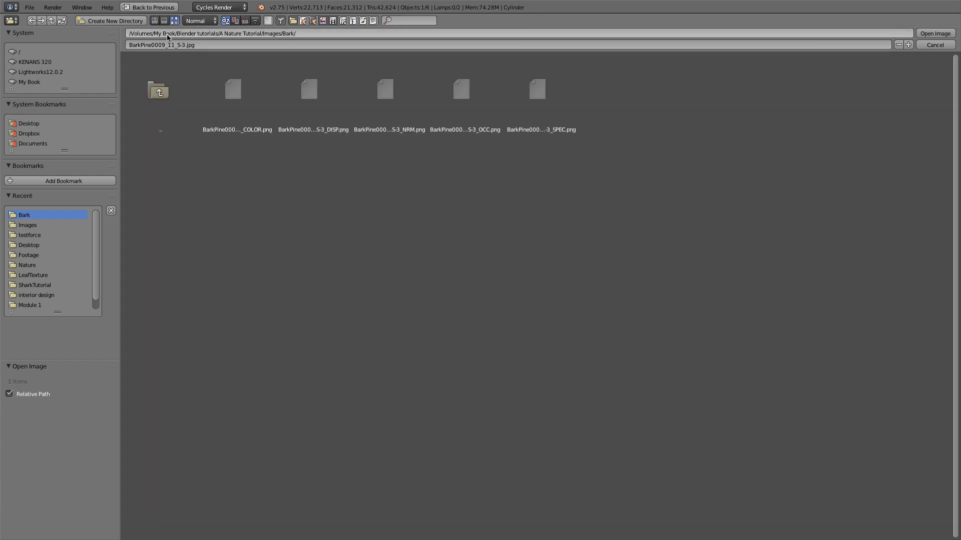
{"action": "left_click", "coordinate": [394, 101]}
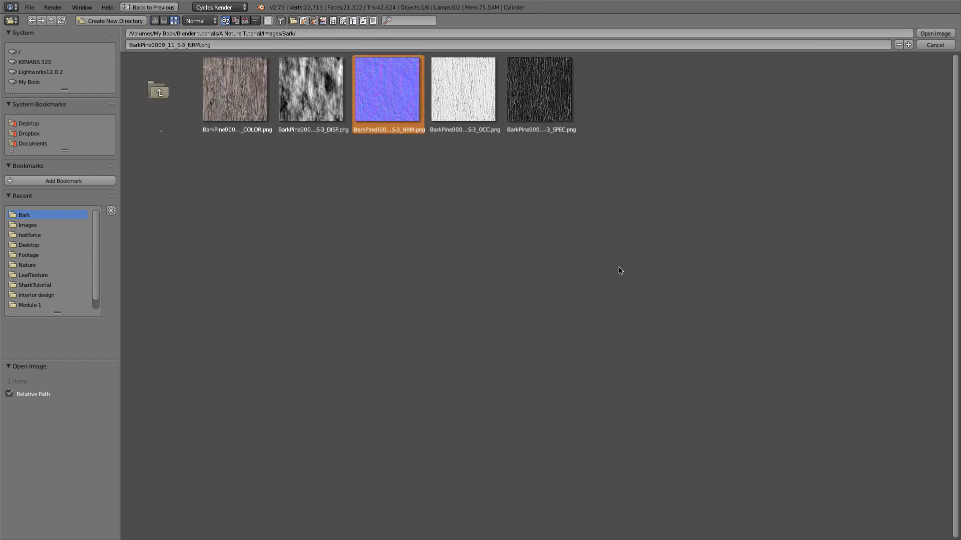
{"action": "left_click", "coordinate": [935, 34]}
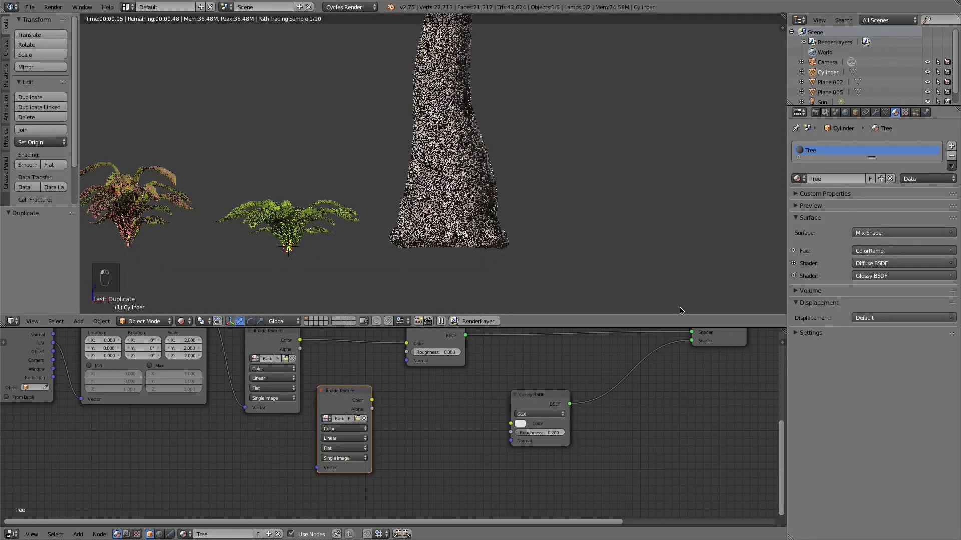
{"action": "left_click_drag", "start_coordinate": [316, 411], "coordinate": [247, 449]}
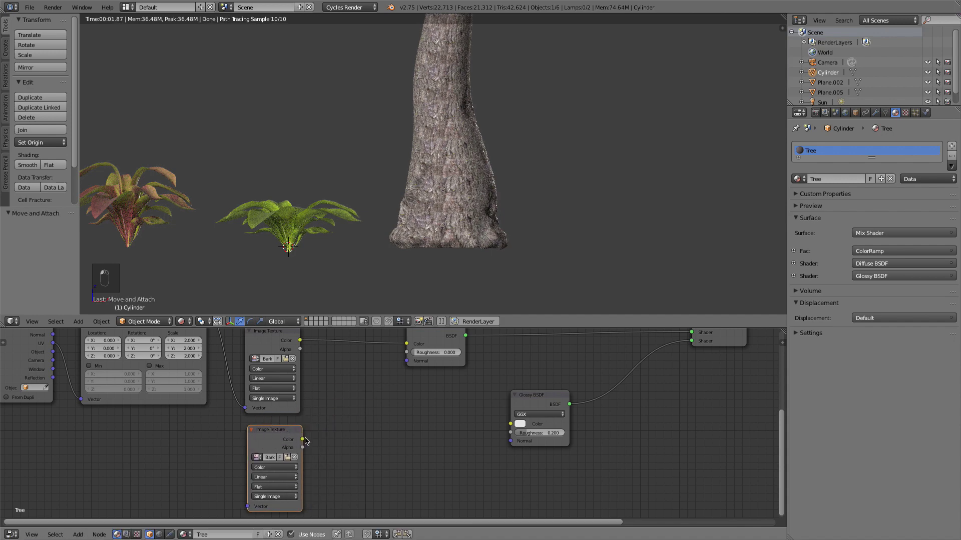
Try linking the normal texture's Color straight to the Diffuse BSDF's Normal input
{"action": "left_click_drag", "start_coordinate": [303, 441], "coordinate": [321, 431]}
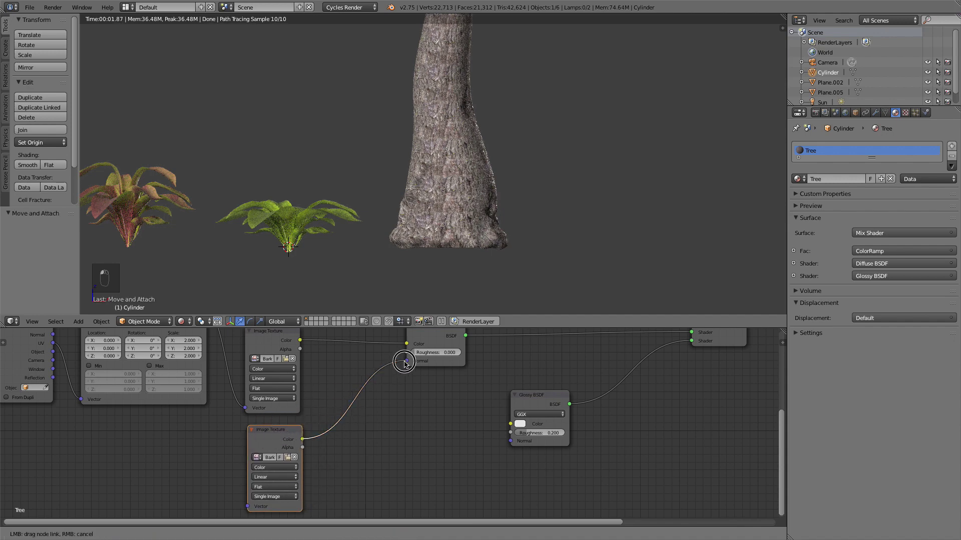
{"action": "left_click_drag", "start_coordinate": [404, 362], "coordinate": [404, 363]}
{"action": "middle_click_drag", "start_coordinate": [306, 448], "coordinate": [303, 476]}
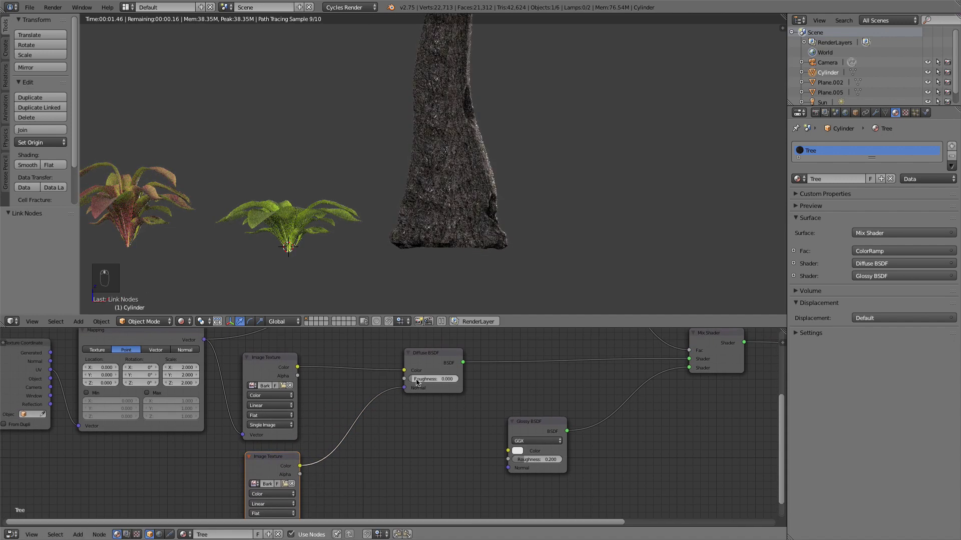
Add a Normal Map node beside the normal texture and link the texture's Color to its Color input
{"action": "key", "text": "shift+a"}
{"action": "mouse_move", "coordinate": [380, 461]}
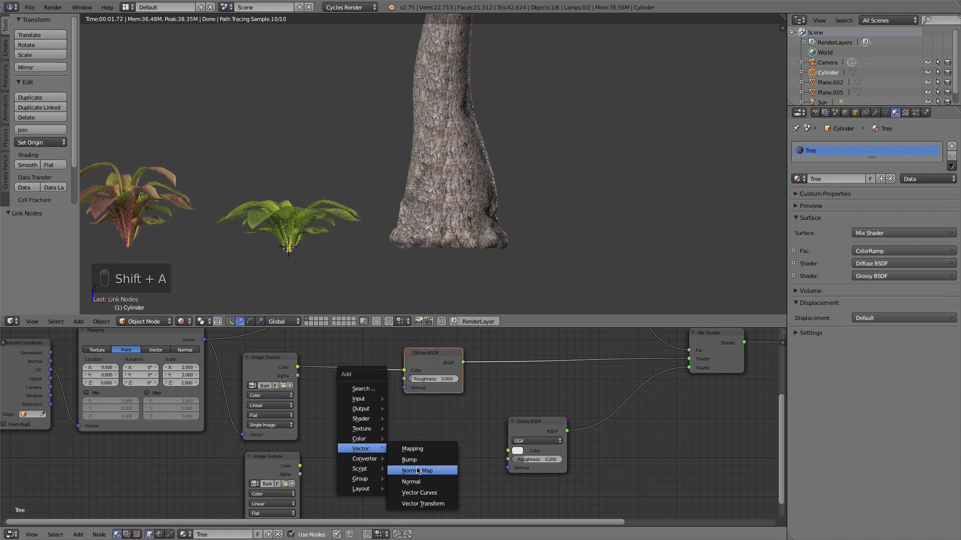
{"action": "left_click", "coordinate": [413, 471]}
{"action": "left_click", "coordinate": [321, 459]}
{"action": "left_click_drag", "start_coordinate": [302, 470], "coordinate": [334, 469]}
{"action": "left_click_drag", "start_coordinate": [345, 431], "coordinate": [349, 445]}
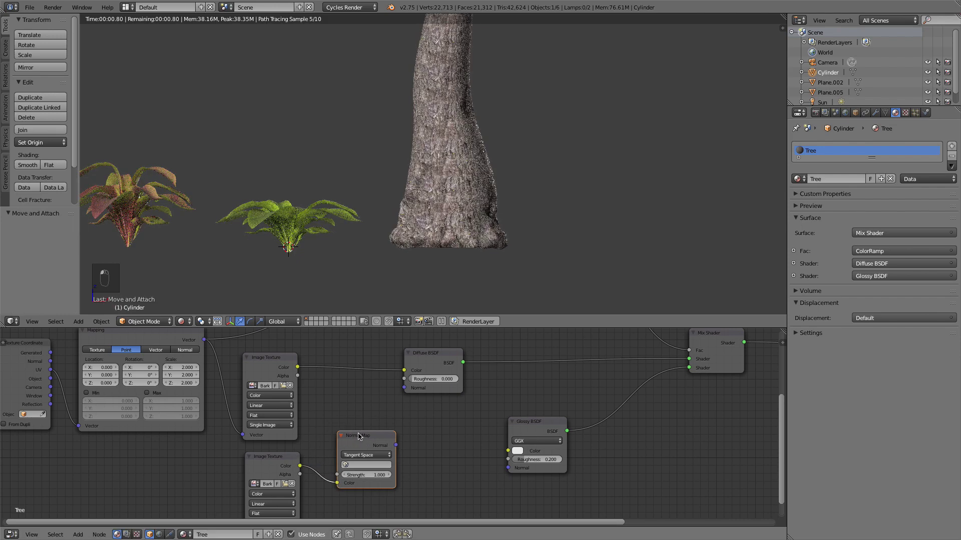
Move the normal texture node slightly away from the bark color texture and set its color space to Non-Color Data
{"action": "middle_click_drag", "start_coordinate": [349, 445], "coordinate": [369, 416]}
{"action": "left_click_drag", "start_coordinate": [296, 430], "coordinate": [293, 437]}
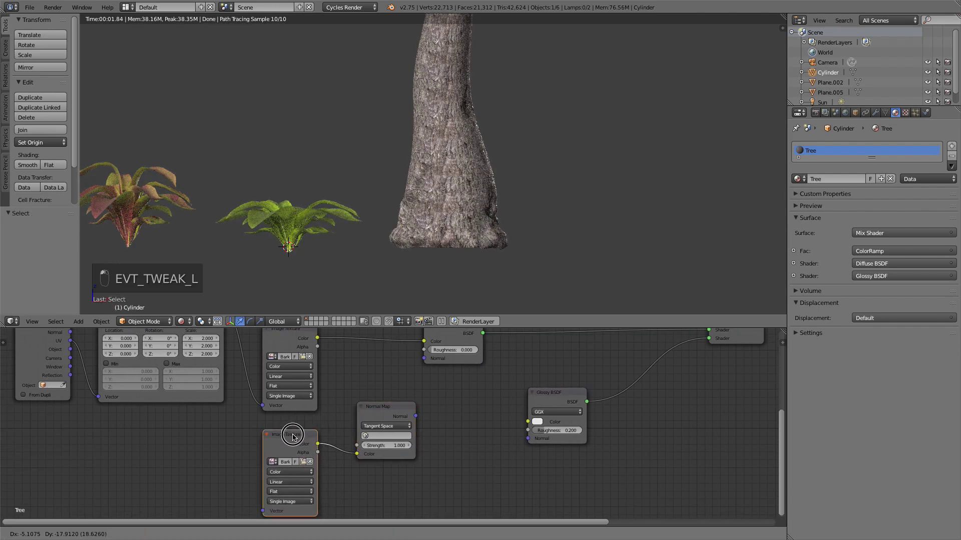
{"action": "left_click", "coordinate": [299, 473]}
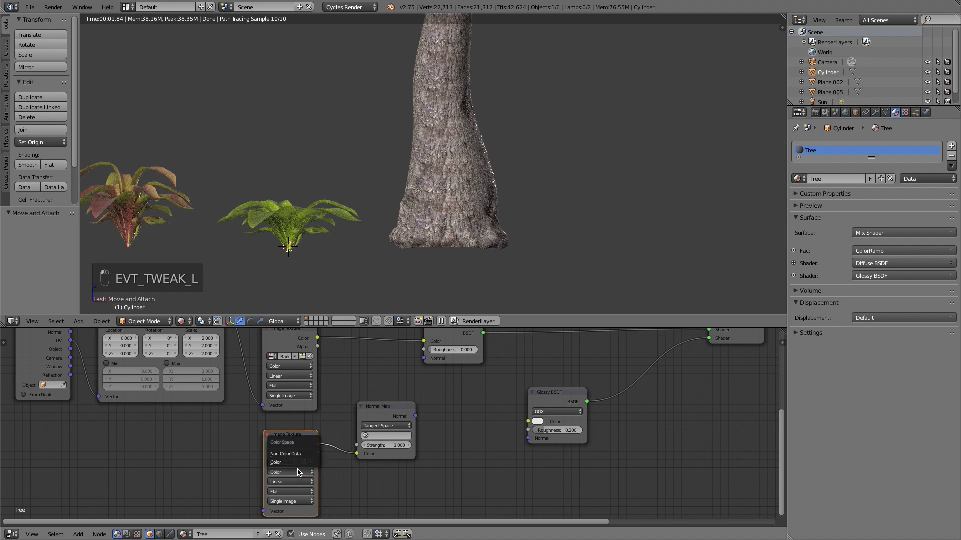
{"action": "left_click", "coordinate": [284, 454]}
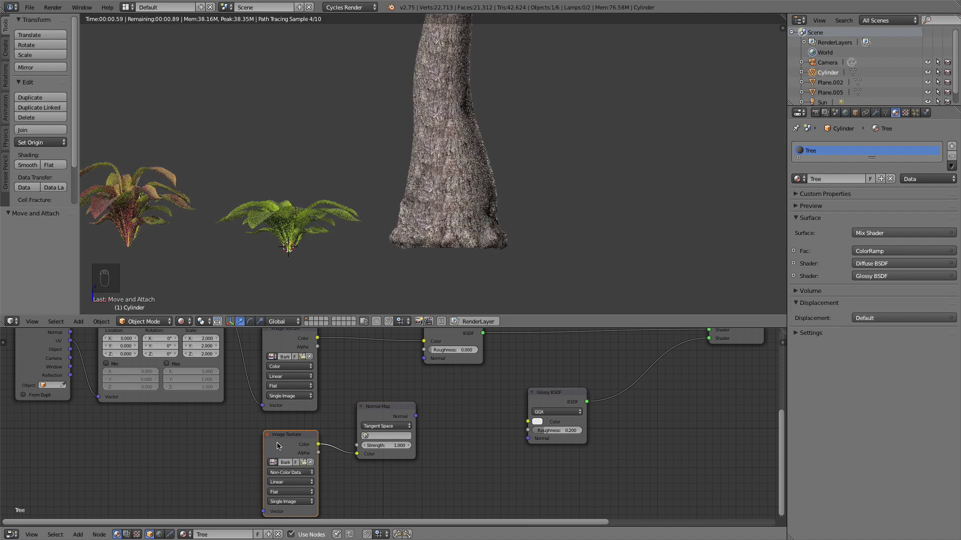
Link the Mapping node's Vector output to the normal texture's Vector input
{"action": "scroll", "coordinate": [233, 398], "scroll_direction": "down", "scroll_amount": 1}
{"action": "left_click_drag", "start_coordinate": [257, 343], "coordinate": [259, 344]}
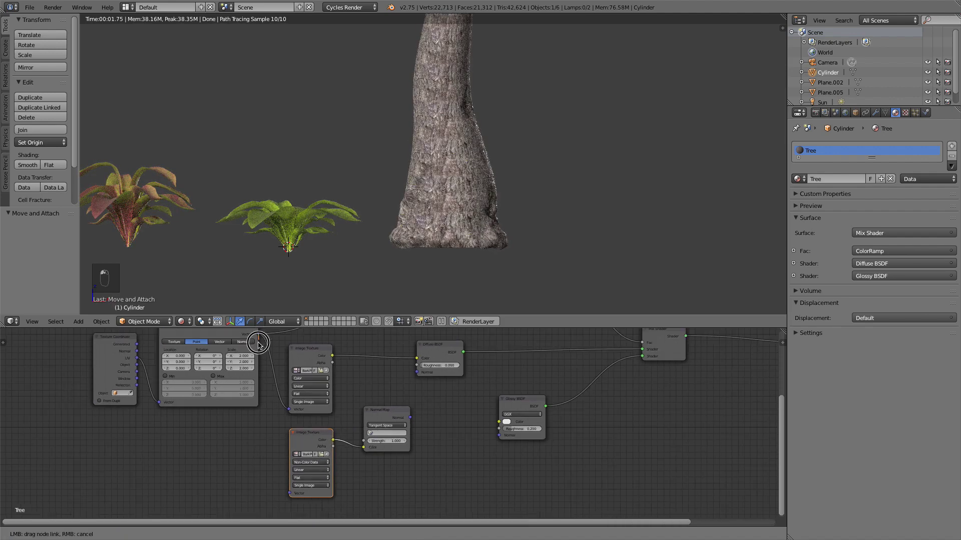
{"action": "left_click_drag", "start_coordinate": [293, 491], "coordinate": [290, 493]}
Reposition the Diffuse BSDF and link the Normal Map's Normal output to the Normal inputs of both the Diffuse and Glossy BSDF
{"action": "middle_click_drag", "start_coordinate": [449, 348], "coordinate": [405, 390]}
{"action": "left_click", "coordinate": [405, 390]}
{"action": "left_click_drag", "start_coordinate": [405, 390], "coordinate": [442, 386]}
{"action": "left_click_drag", "start_coordinate": [366, 459], "coordinate": [378, 452]}
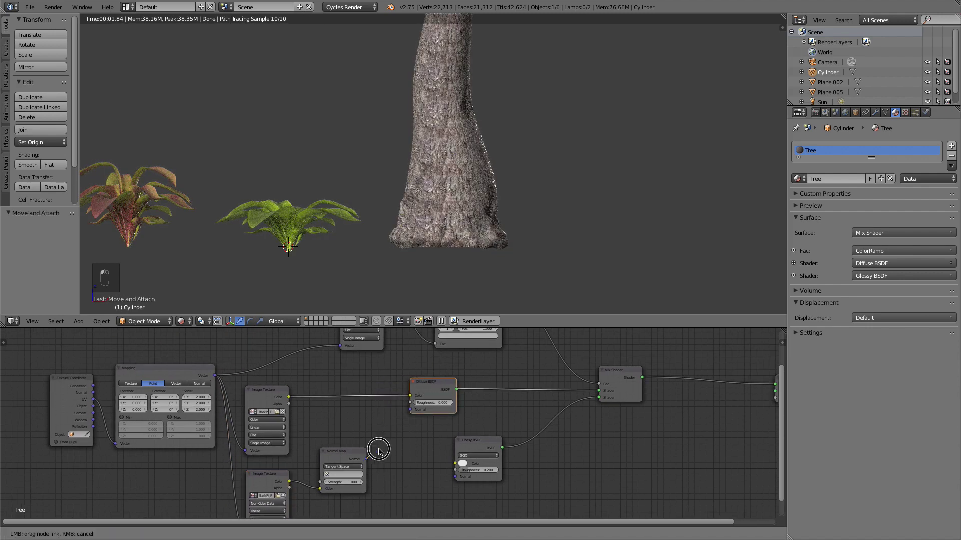
{"action": "left_click_drag", "start_coordinate": [412, 410], "coordinate": [410, 409]}
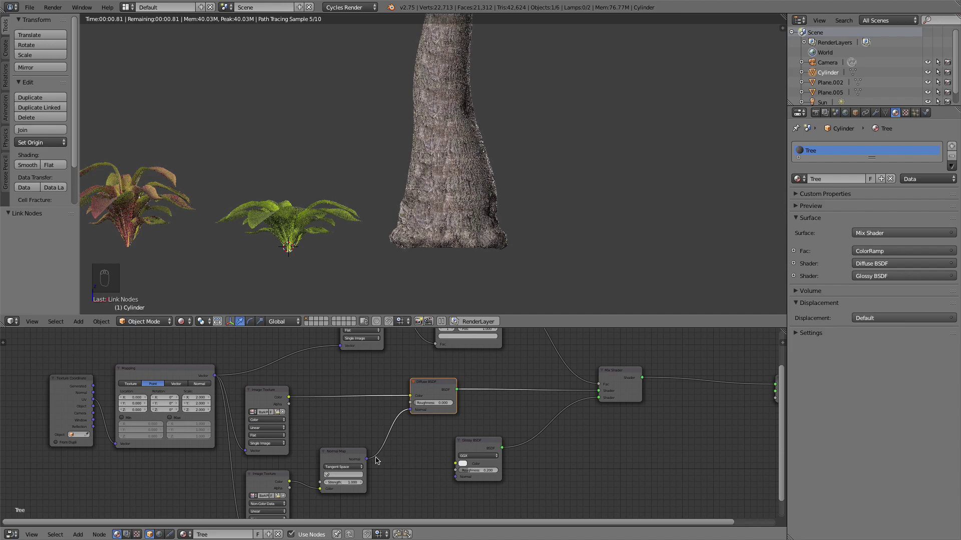
{"action": "left_click_drag", "start_coordinate": [366, 459], "coordinate": [455, 477]}
Check the bark relief on the rendered trunk and lower the Normal Map node's Strength to 0.800
{"action": "scroll", "coordinate": [550, 205], "scroll_direction": "up", "scroll_amount": 5}
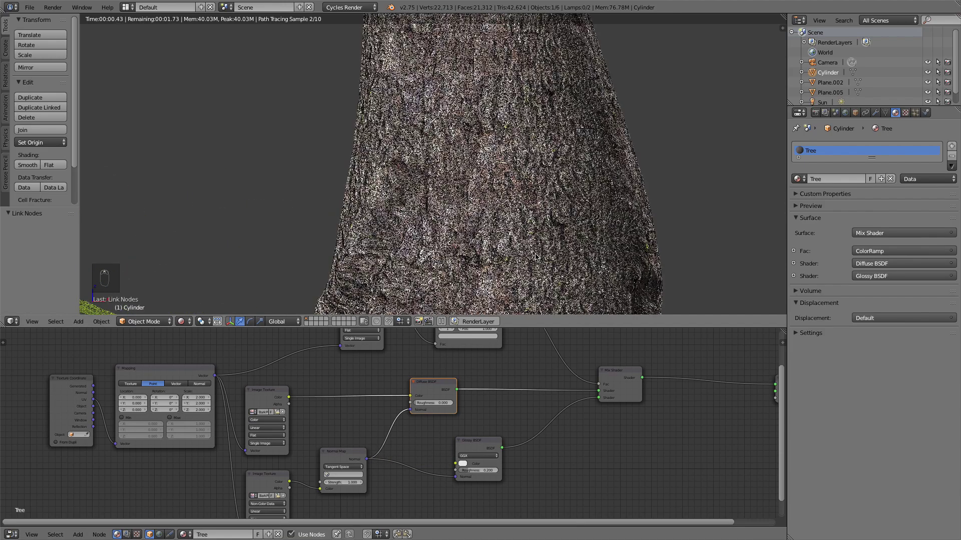
{"action": "scroll", "coordinate": [508, 255], "scroll_direction": "down", "scroll_amount": 5}
{"action": "mouse_move", "coordinate": [509, 255]}
{"action": "middle_mouse_down"}
{"action": "mouse_move", "coordinate": [483, 250]}
{"action": "mouse_move", "coordinate": [530, 230]}
{"action": "mouse_move", "coordinate": [499, 269]}
{"action": "middle_mouse_up"}
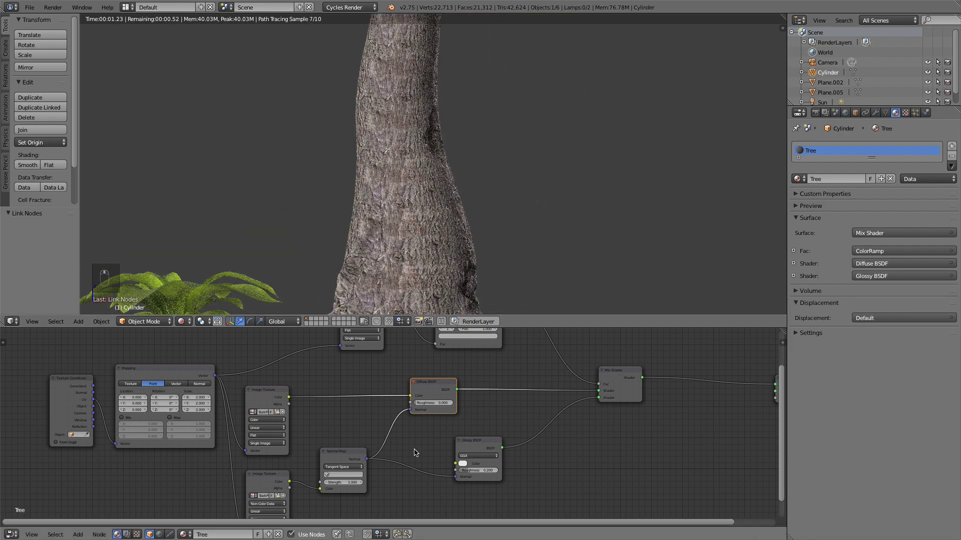
{"action": "scroll", "coordinate": [414, 452], "scroll_direction": "down", "scroll_amount": 1}
{"action": "middle_click_drag", "start_coordinate": [414, 452], "coordinate": [445, 403]}
{"action": "middle_click_drag", "start_coordinate": [440, 300], "coordinate": [448, 296]}
{"action": "middle_click_drag", "start_coordinate": [452, 409], "coordinate": [436, 403]}
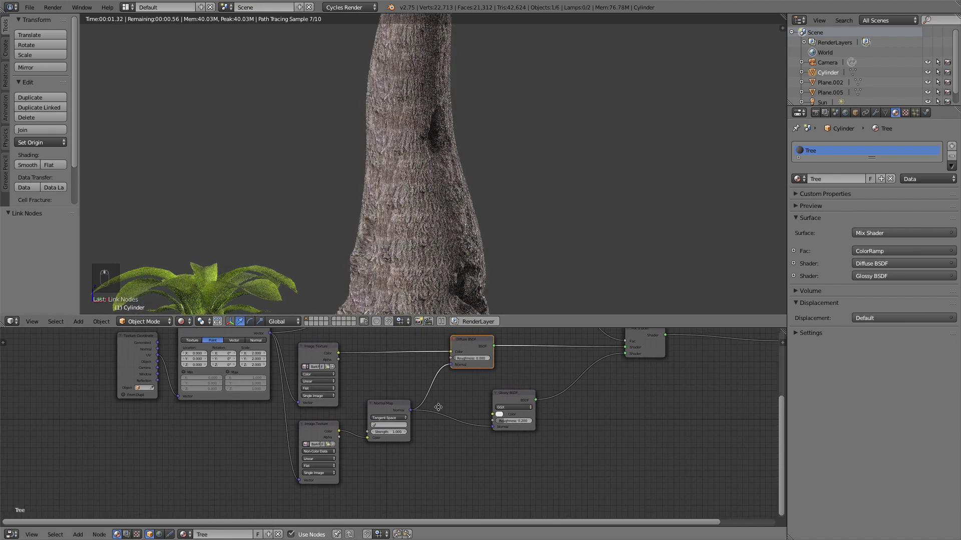
{"action": "scroll", "coordinate": [414, 423], "scroll_direction": "up", "scroll_amount": 1}
{"action": "scroll", "coordinate": [414, 423], "scroll_direction": "up", "scroll_amount": 1}
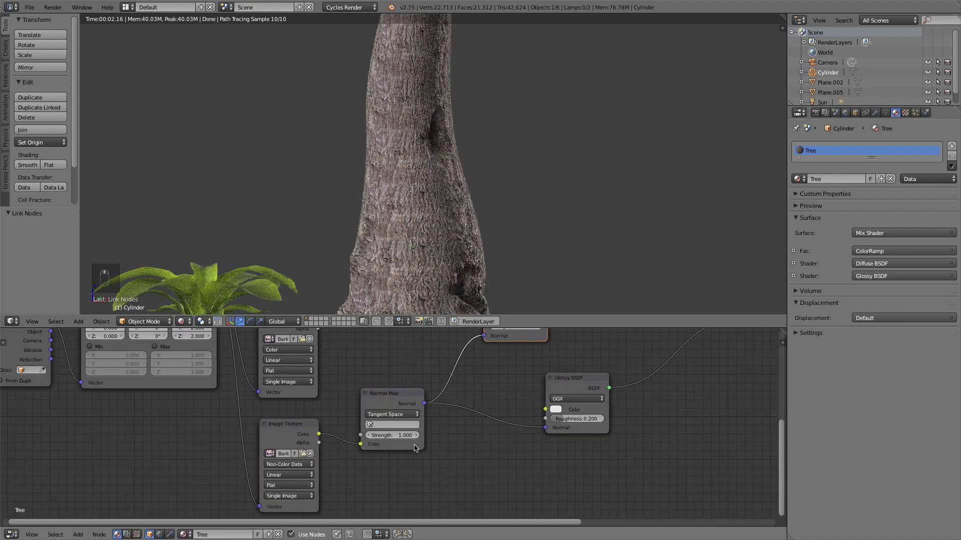
{"action": "left_click", "coordinate": [366, 436]}
{"action": "left_click", "coordinate": [366, 437]}
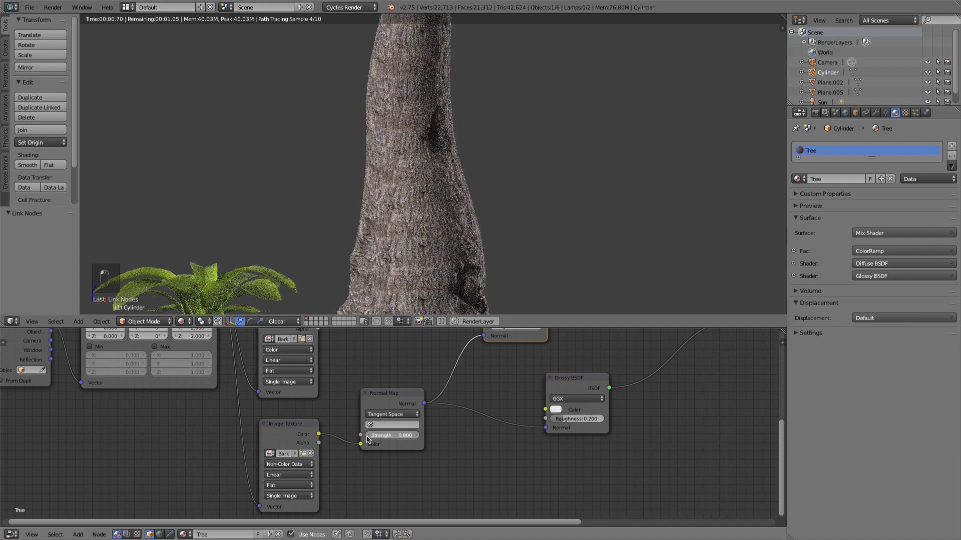
Set the Normal Map node's Strength to 0.700 and return from the rendered preview to a solid front view
{"action": "left_click", "coordinate": [367, 437]}
{"action": "key", "text": "1"}
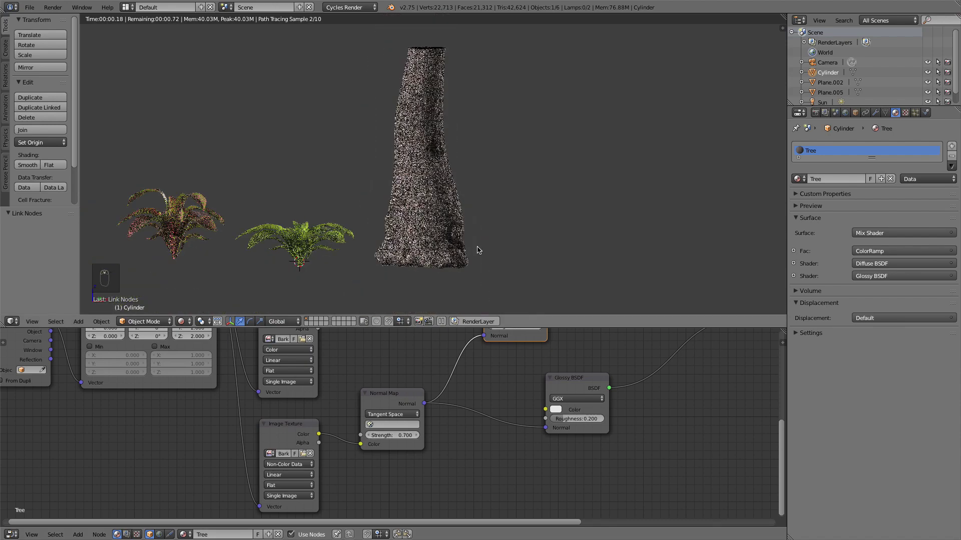
{"action": "scroll", "coordinate": [478, 250], "scroll_direction": "up", "scroll_amount": 2}
{"action": "key", "text": "shift+z"}
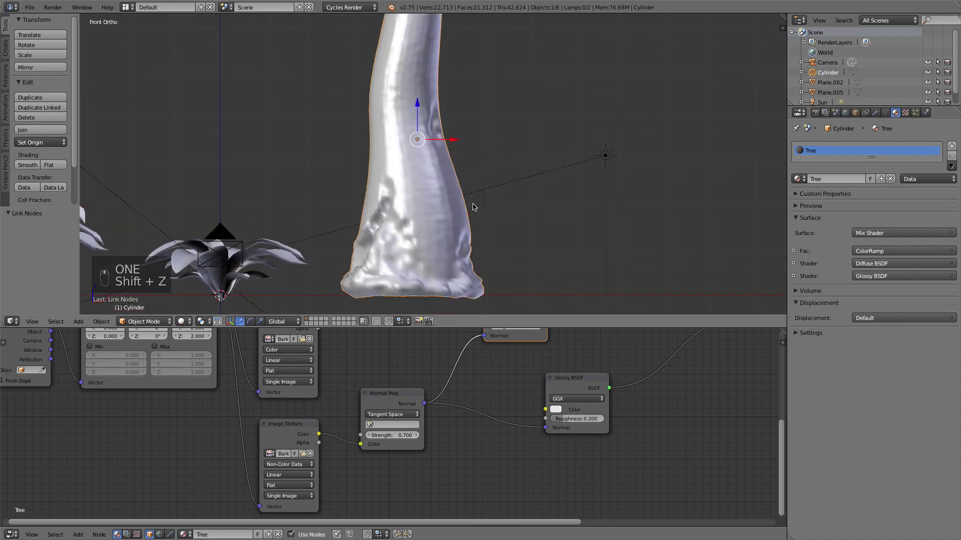
Put the trunk in Sculpt Mode and choose the Smooth brush
{"action": "scroll", "coordinate": [390, 207], "scroll_direction": "up", "scroll_amount": 3}
{"action": "key", "text": "Tab"}
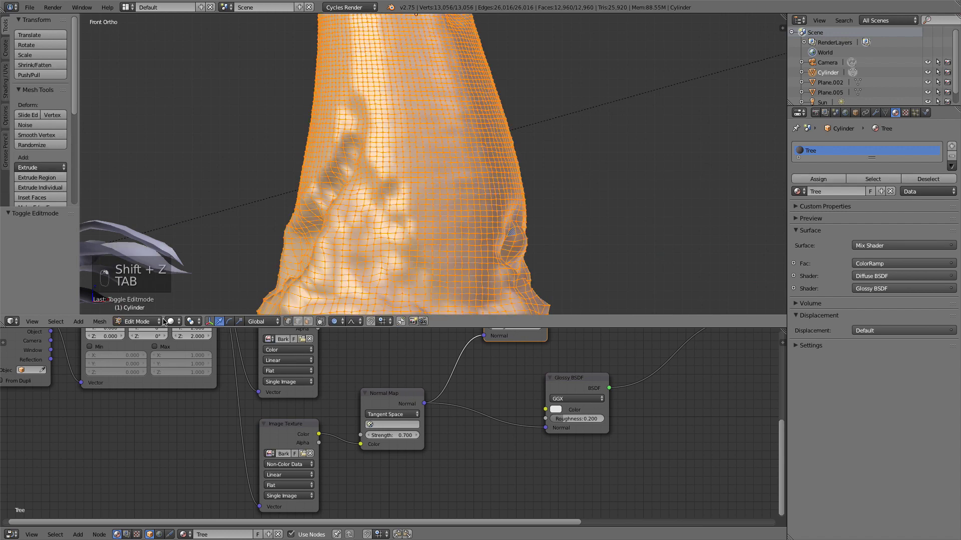
{"action": "left_click", "coordinate": [150, 321]}
{"action": "left_click", "coordinate": [143, 288]}
{"action": "middle_click_drag", "start_coordinate": [340, 185], "coordinate": [380, 189]}
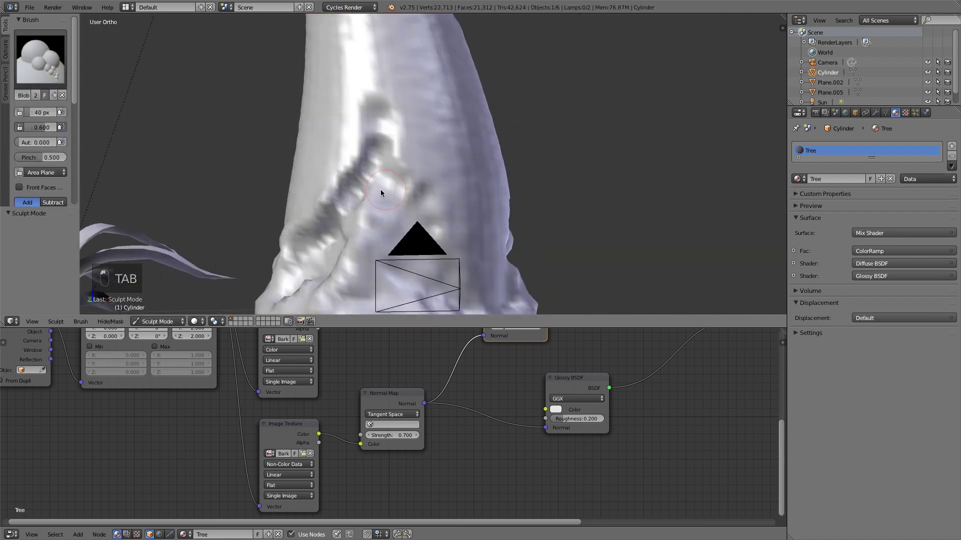
{"action": "left_click", "coordinate": [54, 86]}
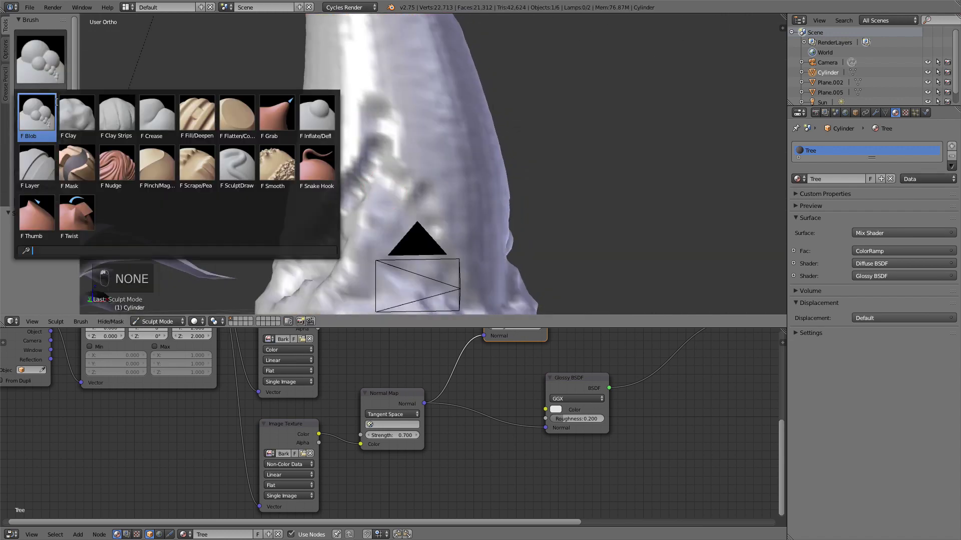
{"action": "left_click", "coordinate": [266, 165]}
Smooth the rough bumps and flared edges all around the base of the trunk
{"action": "middle_click_drag", "start_coordinate": [373, 191], "coordinate": [395, 148], "text": "shift"}
{"action": "mouse_move", "coordinate": [395, 148]}
{"action": "left_mouse_down"}
{"action": "mouse_move", "coordinate": [407, 75]}
{"action": "mouse_move", "coordinate": [330, 240]}
{"action": "left_mouse_up"}
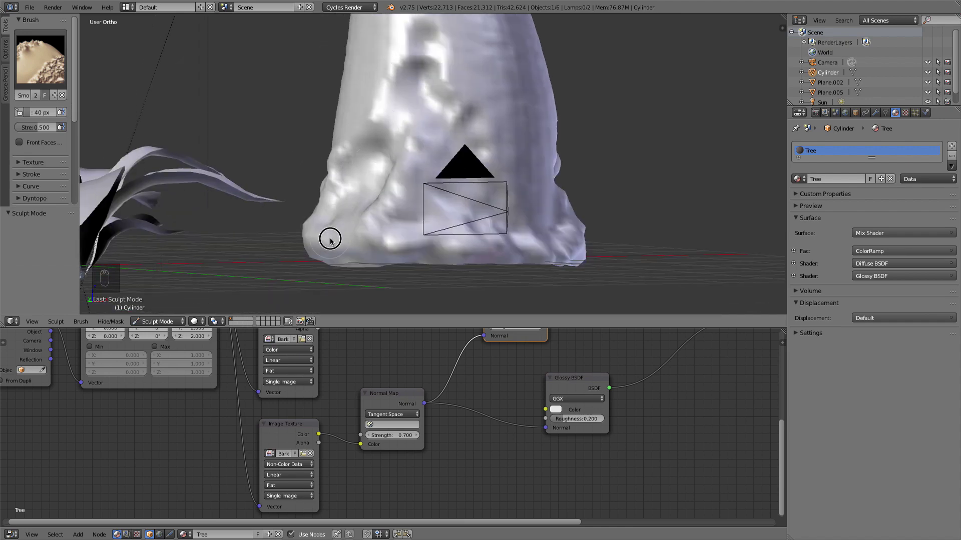
{"action": "mouse_move", "coordinate": [382, 202]}
{"action": "left_mouse_down"}
{"action": "mouse_move", "coordinate": [390, 239]}
{"action": "mouse_move", "coordinate": [431, 134]}
{"action": "mouse_move", "coordinate": [434, 89]}
{"action": "mouse_move", "coordinate": [385, 79]}
{"action": "mouse_move", "coordinate": [378, 128]}
{"action": "left_mouse_up"}
{"action": "mouse_move", "coordinate": [485, 122]}
{"action": "middle_mouse_down"}
{"action": "mouse_move", "coordinate": [439, 146]}
{"action": "mouse_move", "coordinate": [574, 164]}
{"action": "middle_mouse_up"}
{"action": "left_click_drag", "start_coordinate": [566, 229], "coordinate": [558, 217]}
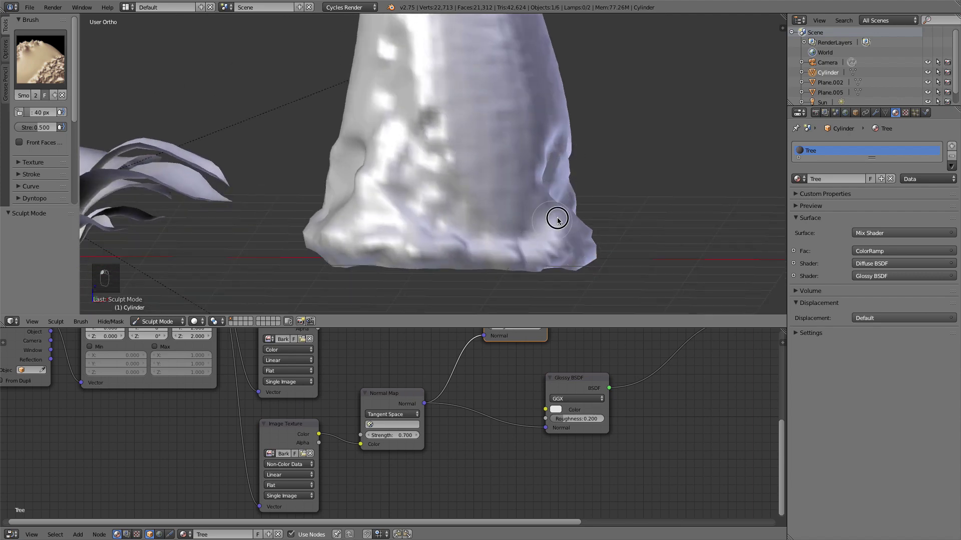
{"action": "middle_click_drag", "start_coordinate": [558, 217], "coordinate": [512, 234]}
{"action": "left_click_drag", "start_coordinate": [449, 252], "coordinate": [406, 266]}
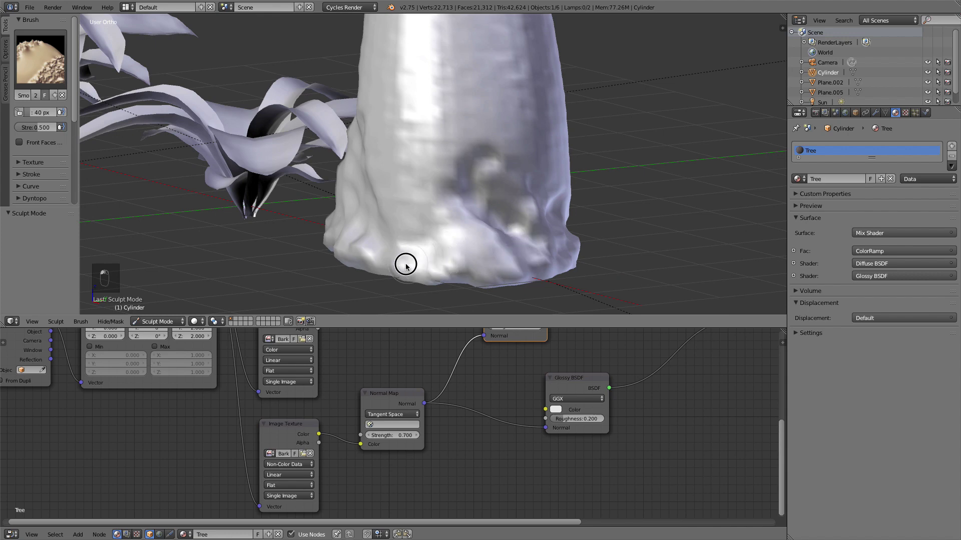
{"action": "middle_click_drag", "start_coordinate": [419, 267], "coordinate": [471, 262]}
{"action": "left_click_drag", "start_coordinate": [472, 262], "coordinate": [305, 239]}
{"action": "middle_click_drag", "start_coordinate": [305, 239], "coordinate": [384, 226]}
{"action": "left_click_drag", "start_coordinate": [390, 150], "coordinate": [393, 200]}
{"action": "scroll", "coordinate": [399, 179], "scroll_direction": "down", "scroll_amount": 5}
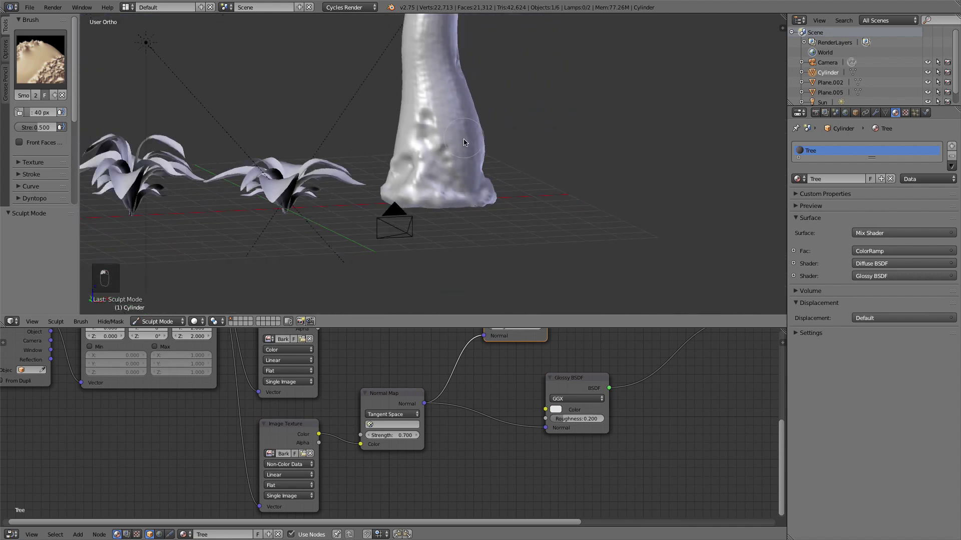
Recentre on the smoothed lower trunk and return it to Object Mode
{"action": "mouse_move", "coordinate": [468, 141]}
{"action": "middle_mouse_down", "text": "shift"}
{"action": "mouse_move", "coordinate": [447, 238]}
{"action": "mouse_move", "coordinate": [380, 223]}
{"action": "mouse_move", "coordinate": [446, 199]}
{"action": "mouse_move", "coordinate": [475, 209]}
{"action": "mouse_move", "coordinate": [454, 80]}
{"action": "middle_mouse_up", "text": "shift"}
{"action": "scroll", "coordinate": [476, 212], "scroll_direction": "up", "scroll_amount": 2}
{"action": "scroll", "coordinate": [453, 85], "scroll_direction": "up", "scroll_amount": 1}
{"action": "left_click", "coordinate": [157, 321]}
{"action": "left_click", "coordinate": [160, 316]}
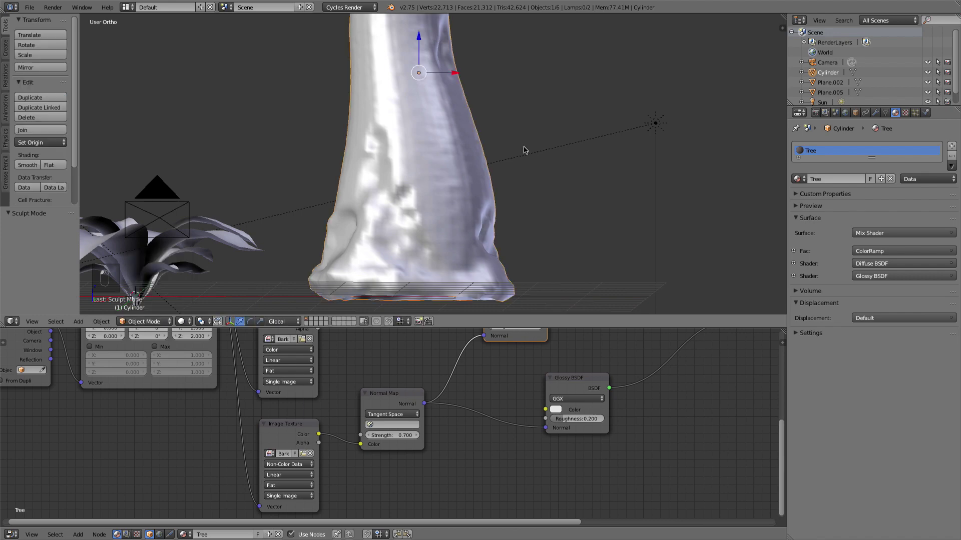
Apply smooth shading to the trunk, inspect its bark in the rendered preview, and go back to solid display
{"action": "middle_click_drag", "start_coordinate": [525, 150], "coordinate": [416, 178], "text": "shift"}
{"action": "key", "text": "1"}
{"action": "key", "text": "1"}
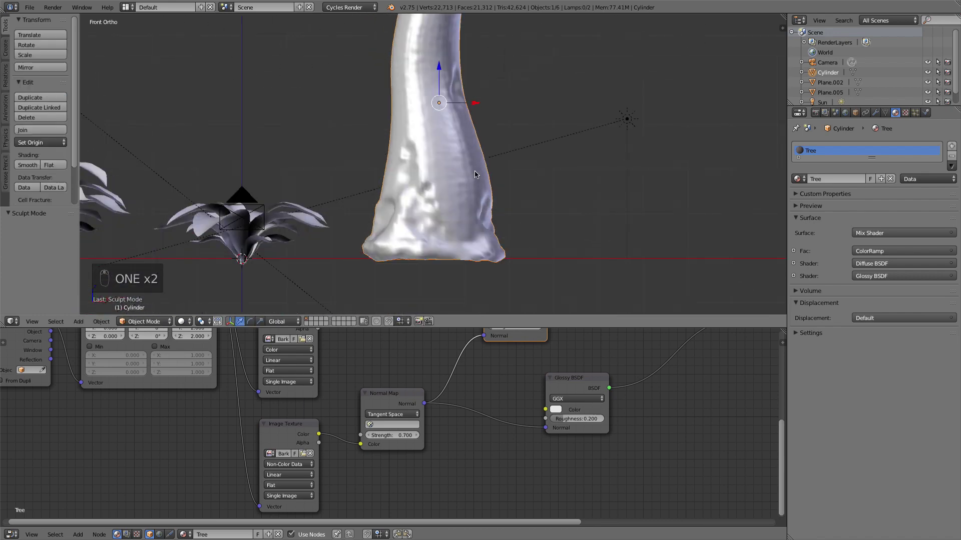
{"action": "scroll", "coordinate": [498, 173], "scroll_direction": "up", "scroll_amount": 2}
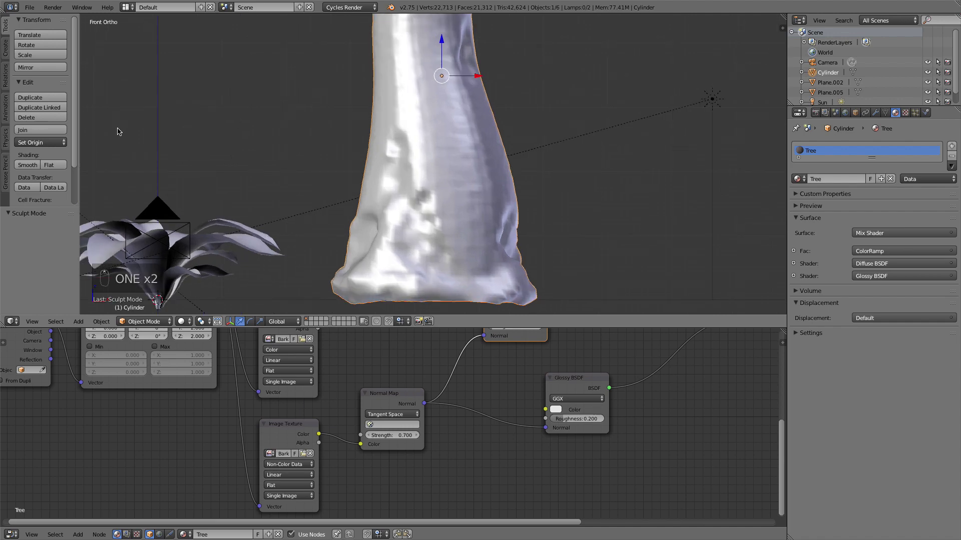
{"action": "left_click", "coordinate": [874, 113]}
{"action": "key", "text": "shift+z"}
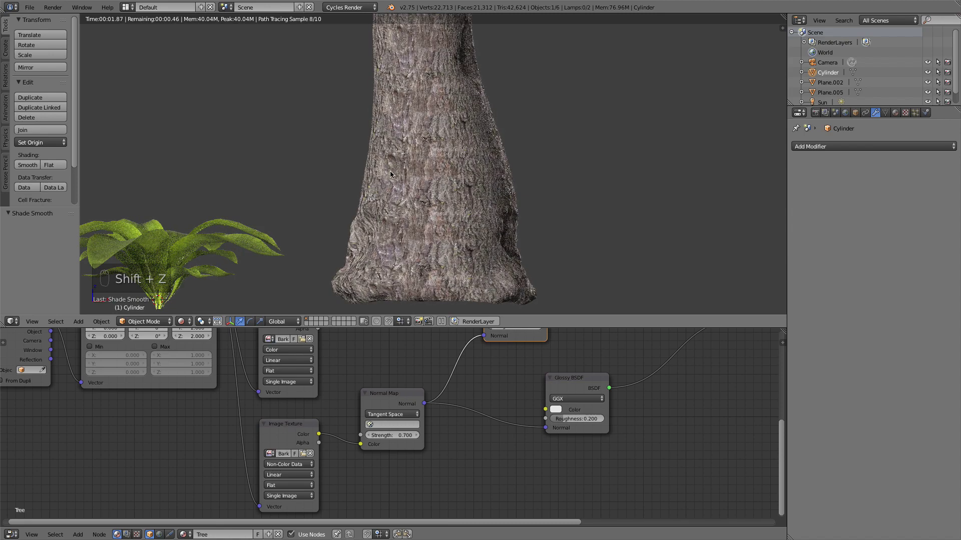
{"action": "scroll", "coordinate": [432, 269], "scroll_direction": "down", "scroll_amount": 2}
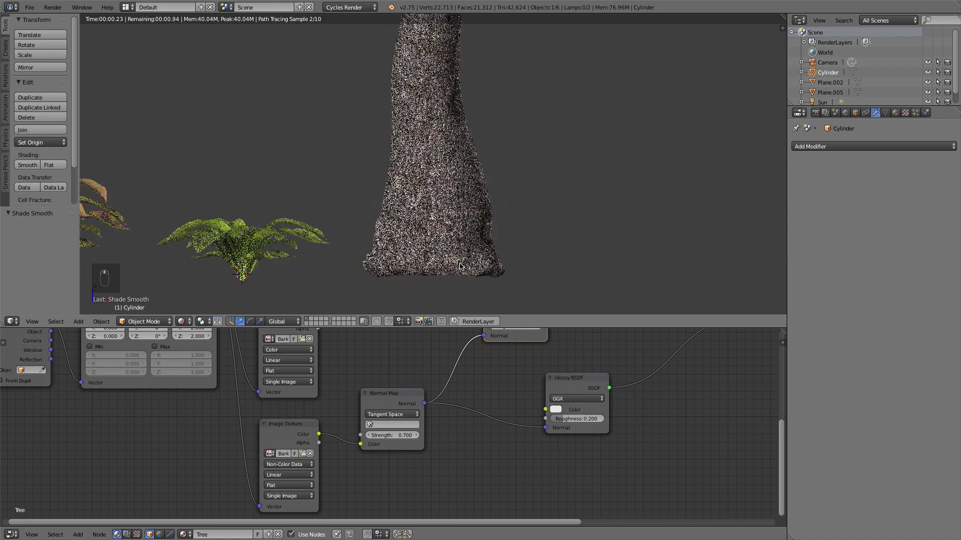
{"action": "key", "text": "shift+z"}
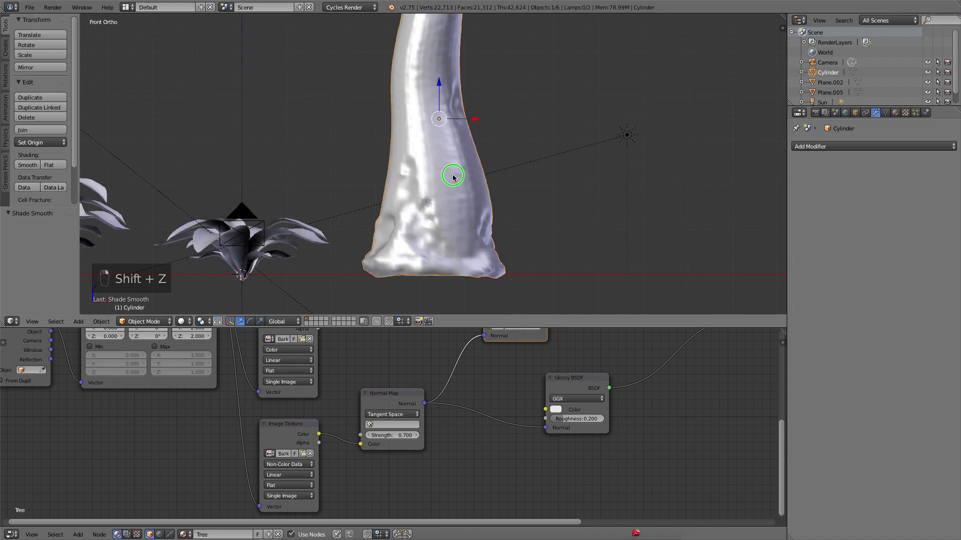
Scale the trunk to 0.680 of its size and lower its base to ground level
{"action": "key", "text": "s"}
{"action": "left_click", "coordinate": [483, 159]}
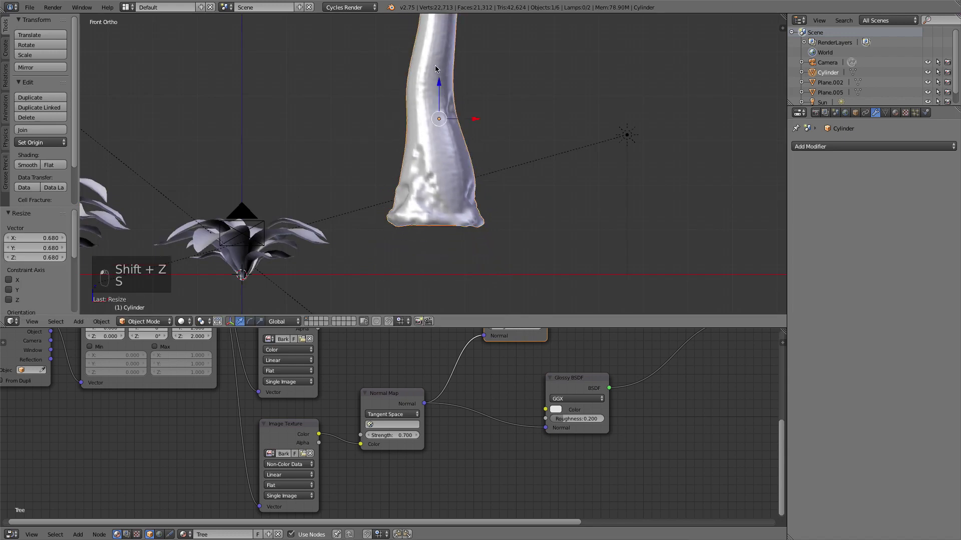
{"action": "left_click_drag", "start_coordinate": [435, 68], "coordinate": [441, 135]}
{"action": "key", "text": "s"}
{"action": "key", "text": "s"}
{"action": "left_click", "coordinate": [441, 125]}
Apply the trunk's rotation and scale
{"action": "key", "text": "ctrl+a"}
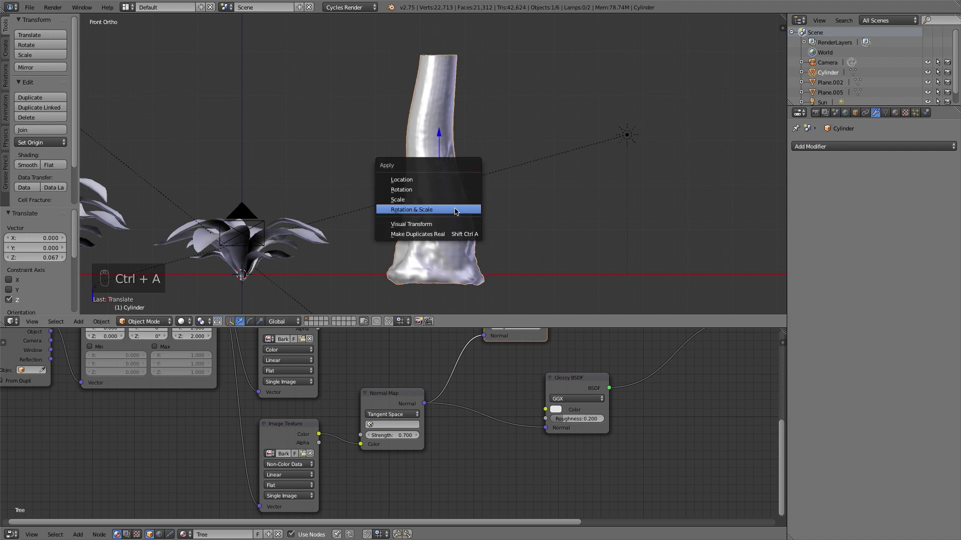
{"action": "left_click", "coordinate": [455, 210]}
{"action": "middle_click_drag", "start_coordinate": [491, 203], "coordinate": [442, 177]}
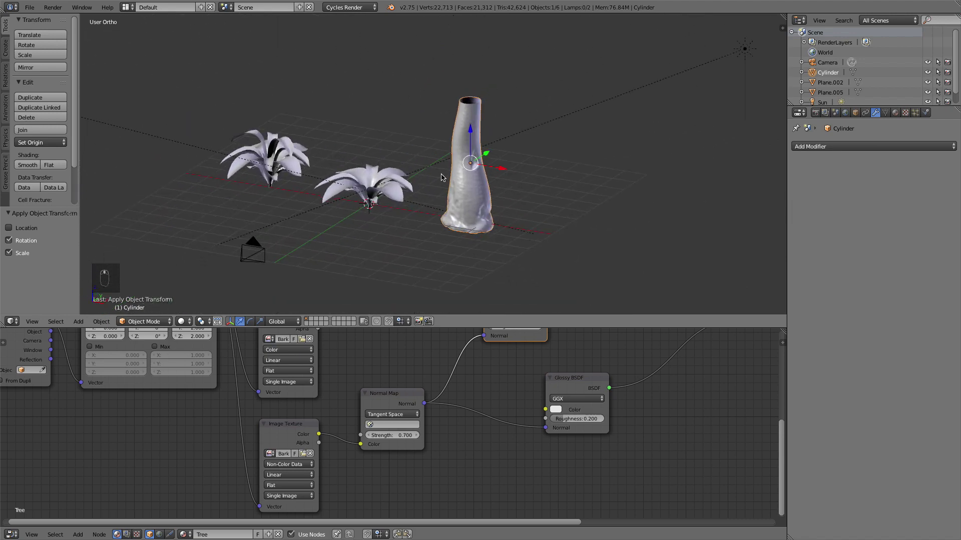
{"action": "scroll", "coordinate": [439, 181], "scroll_direction": "up", "scroll_amount": 1}
{"action": "right_click", "coordinate": [356, 184]}
{"action": "right_click", "coordinate": [234, 159]}
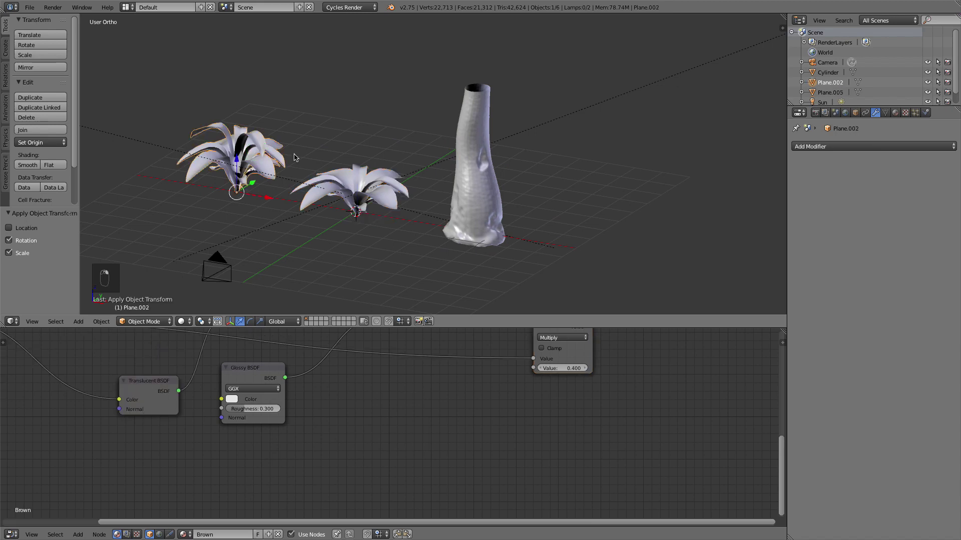
{"action": "right_click", "coordinate": [465, 174]}
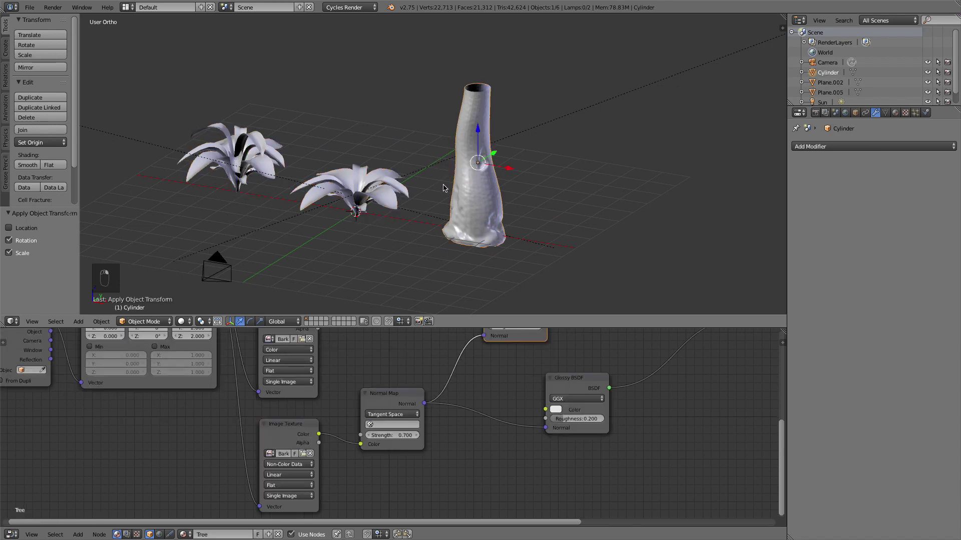
Deselect everything, add a plane mesh as the ground and scale it by about 9.12
{"action": "key", "text": "a"}
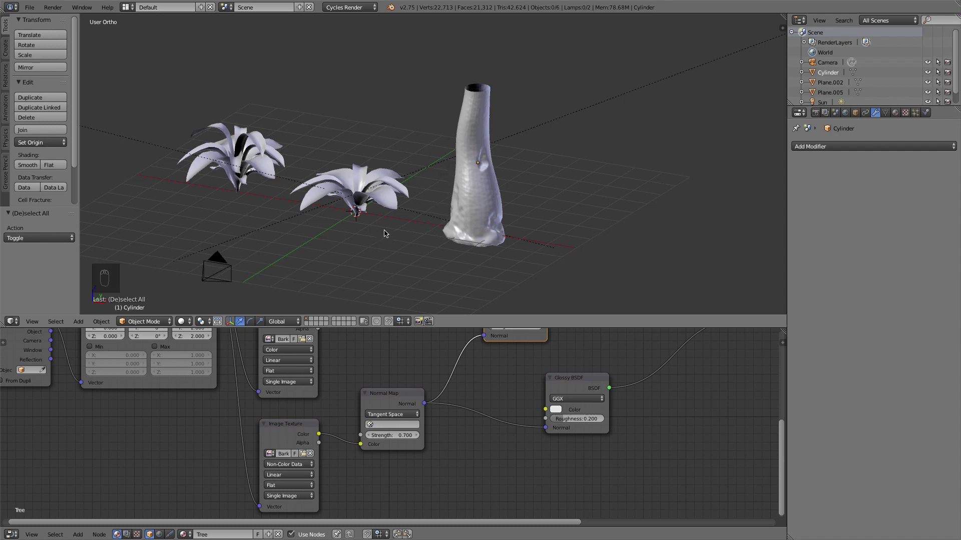
{"action": "key", "text": "1"}
{"action": "key", "text": "shift+a"}
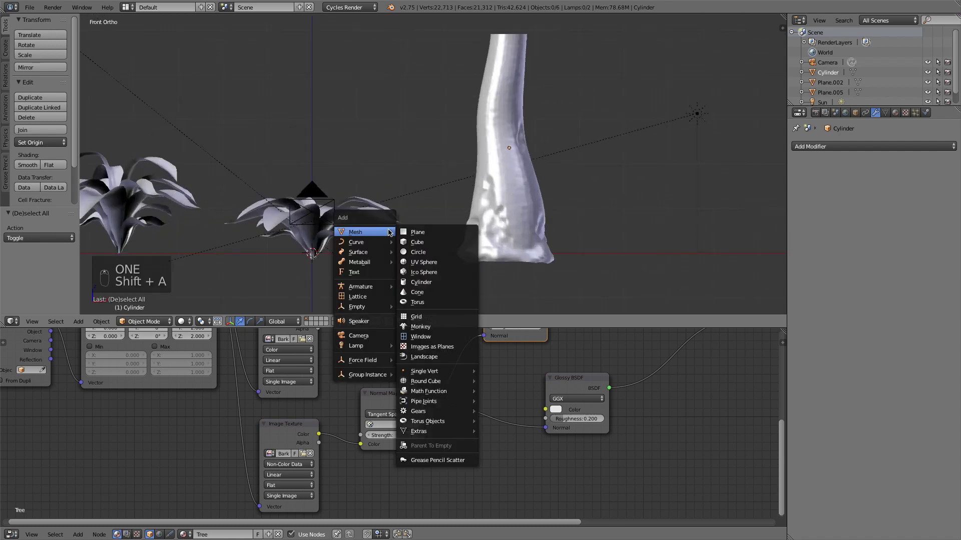
{"action": "left_click", "coordinate": [408, 232]}
{"action": "mouse_move", "coordinate": [408, 232]}
{"action": "middle_mouse_down"}
{"action": "mouse_move", "coordinate": [392, 272]}
{"action": "mouse_move", "coordinate": [422, 225]}
{"action": "middle_mouse_up"}
{"action": "key", "text": "s"}
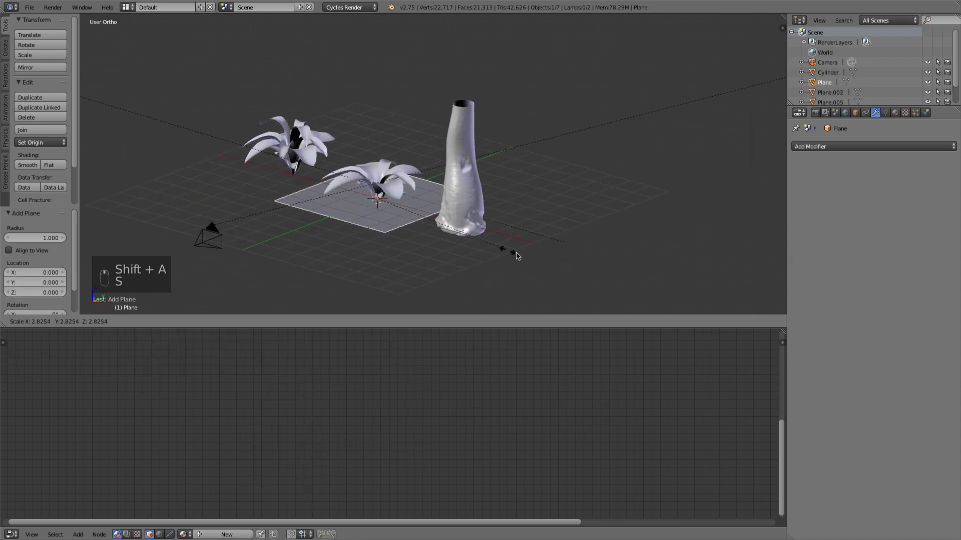
{"action": "left_click", "coordinate": [109, 305]}
Move the ground plane's far edge further back, scale that edge by about 1.322, and leave Edit Mode
{"action": "key", "text": "KP_7"}
{"action": "middle_click_drag", "start_coordinate": [535, 209], "coordinate": [390, 266], "text": "shift"}
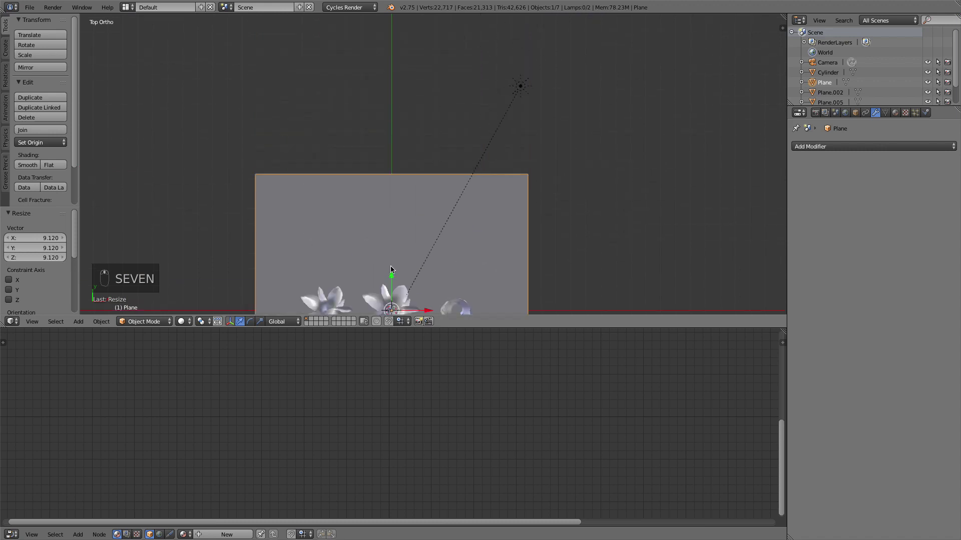
{"action": "key", "text": "Tab"}
{"action": "right_click", "coordinate": [519, 192], "text": "shift"}
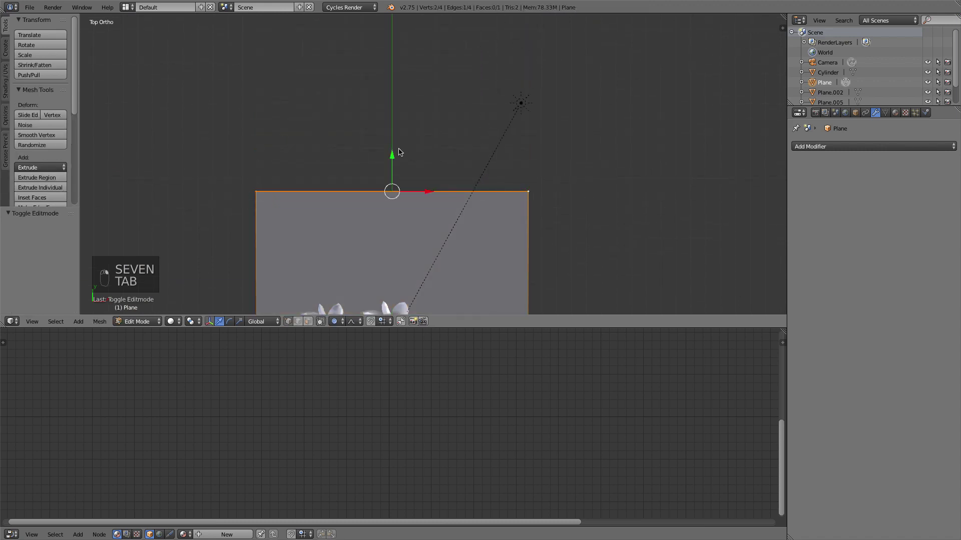
{"action": "left_click_drag", "start_coordinate": [393, 151], "coordinate": [398, 24]}
{"action": "key", "text": "s"}
{"action": "left_click", "coordinate": [664, 74]}
{"action": "scroll", "coordinate": [590, 169], "scroll_direction": "down", "scroll_amount": 2}
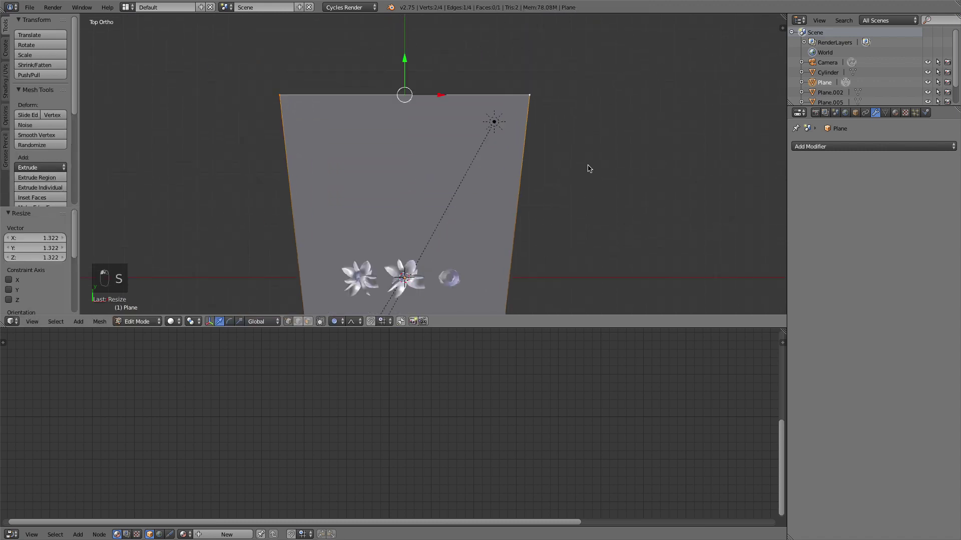
{"action": "scroll", "coordinate": [590, 169], "scroll_direction": "down", "scroll_amount": 1}
{"action": "key", "text": "Tab"}
From the camera view, scale the camera by 1.067 and move it back to about -11.28 on Y
{"action": "key", "text": "KP_0"}
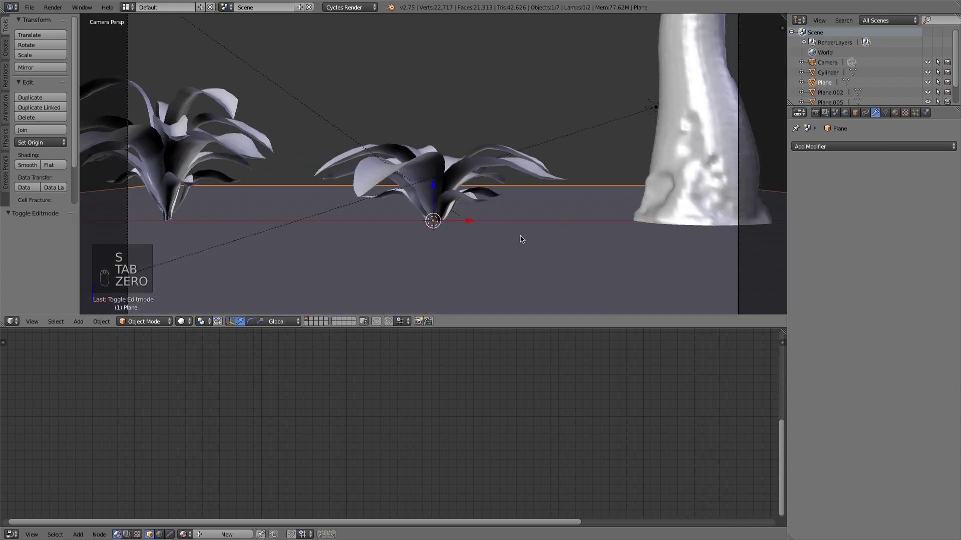
{"action": "scroll", "coordinate": [521, 239], "scroll_direction": "down", "scroll_amount": 3}
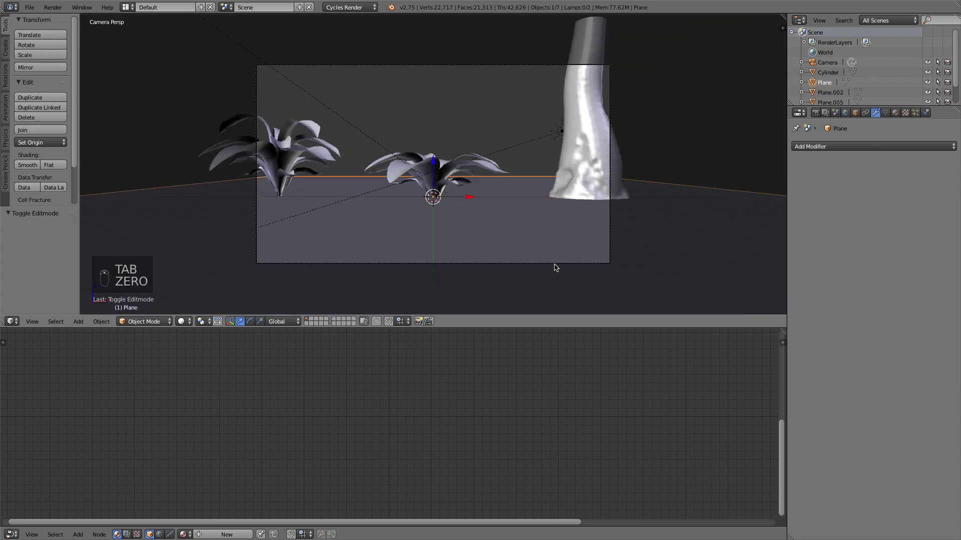
{"action": "right_click", "coordinate": [554, 266]}
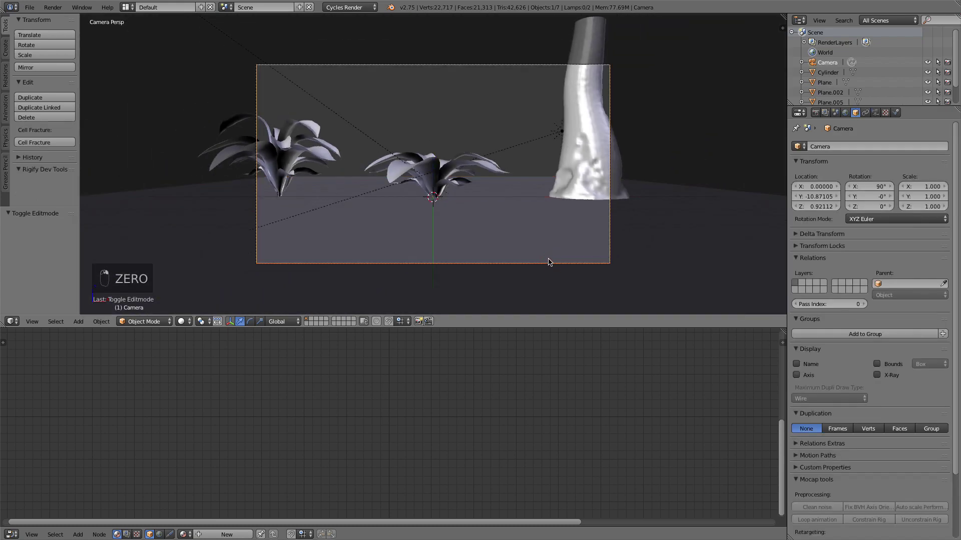
{"action": "key", "text": "s"}
{"action": "key", "text": "g"}
{"action": "left_click", "coordinate": [559, 266]}
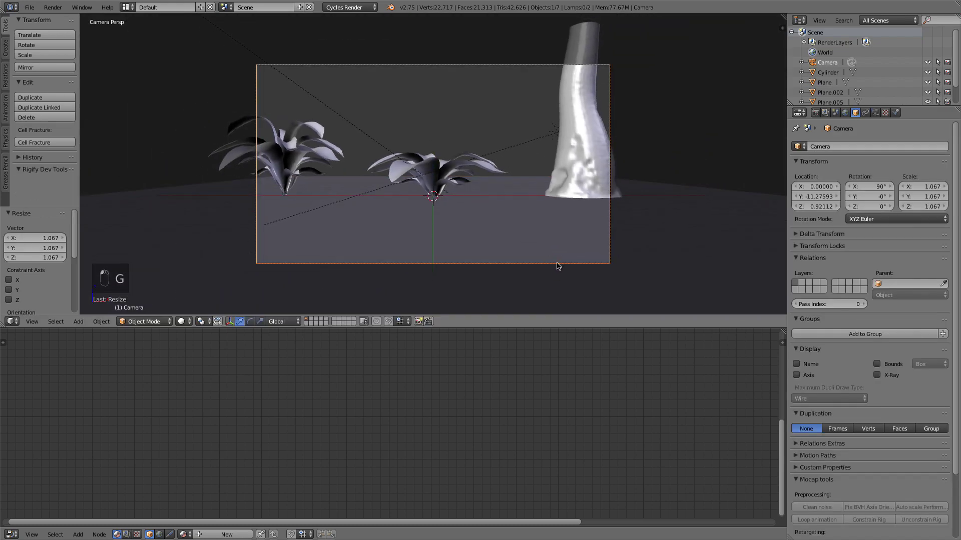
Move the green plant forward along Y toward the camera and shift the brown plant about 4.53 along X
{"action": "middle_click_drag", "start_coordinate": [558, 266], "coordinate": [460, 190]}
{"action": "right_click", "coordinate": [464, 145]}
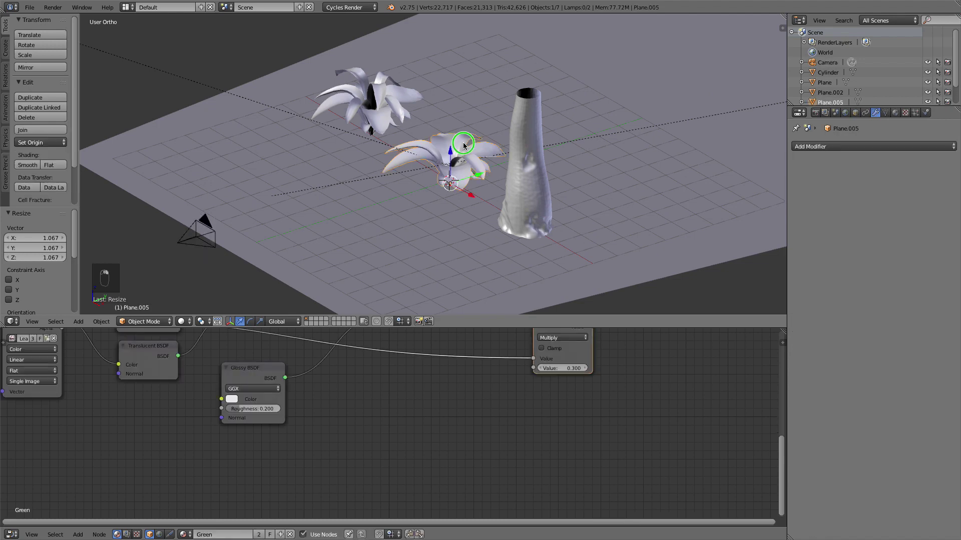
{"action": "left_click_drag", "start_coordinate": [474, 173], "coordinate": [389, 252]}
{"action": "right_click", "coordinate": [379, 120]}
{"action": "left_click_drag", "start_coordinate": [390, 147], "coordinate": [457, 215]}
From the top view, rotate the brown plant about 25° and move it about 3.65 on X and -2.68 on Y, in front of the trunk
{"action": "key", "text": "7"}
{"action": "middle_click_drag", "start_coordinate": [671, 263], "coordinate": [513, 79], "text": "shift"}
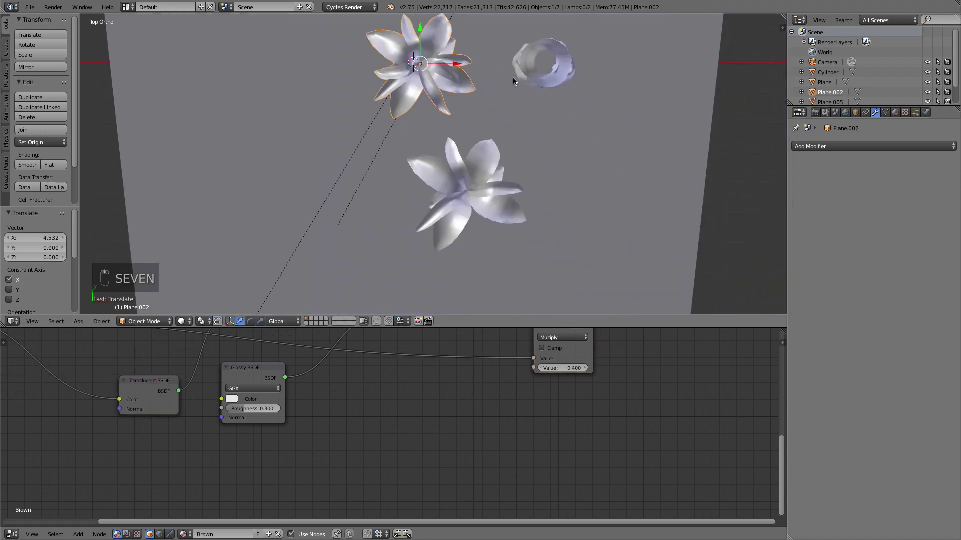
{"action": "key", "text": "r"}
{"action": "key", "text": "g"}
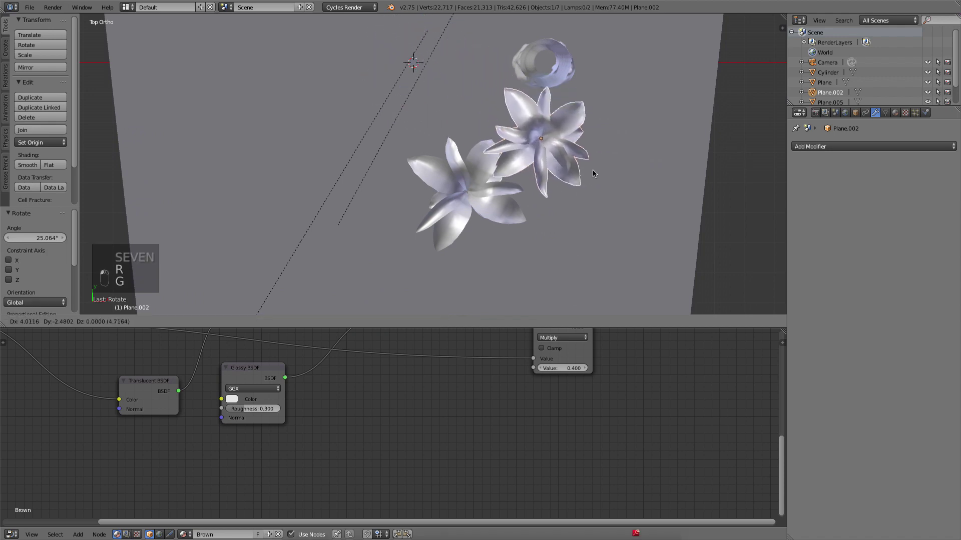
{"action": "left_click", "coordinate": [581, 176]}
Rotate the brown plant about 16° further with a slight extra turn, then shift it about 0.6 on X and -0.45 on Y
{"action": "key", "text": "r"}
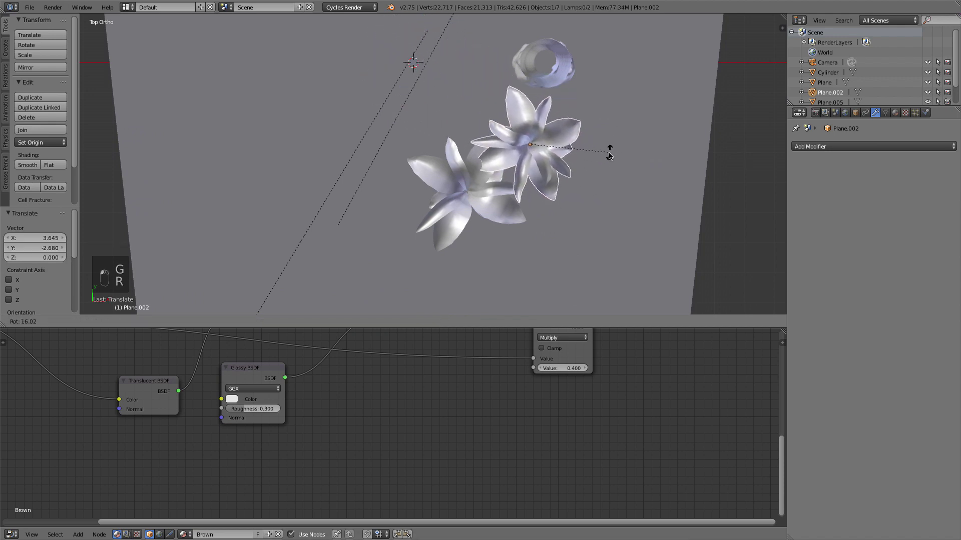
{"action": "left_click", "coordinate": [608, 154]}
{"action": "key", "text": "r"}
{"action": "left_click", "coordinate": [617, 156]}
{"action": "key", "text": "g"}
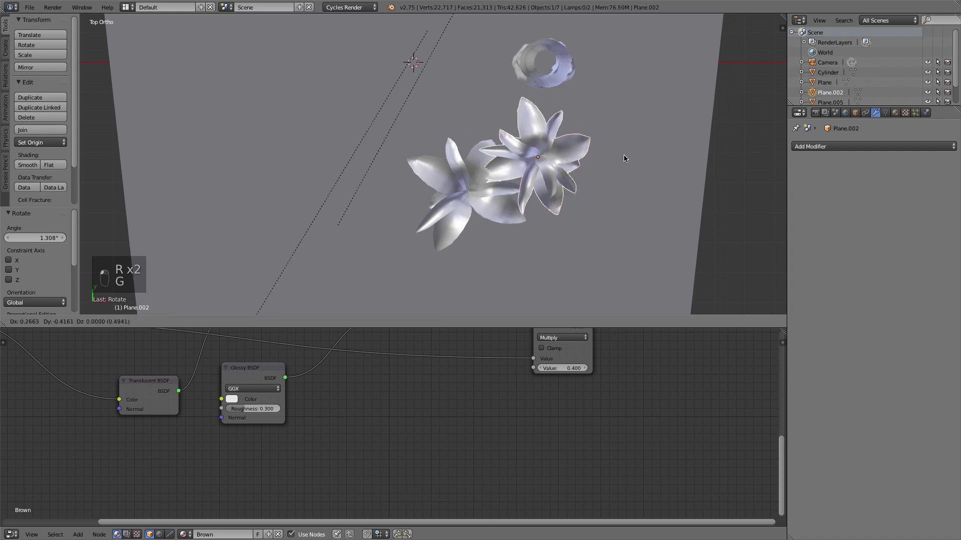
{"action": "left_click", "coordinate": [634, 158]}
Stretch the brown plant along Z by 1.19 and move it about -0.67 on X toward the green plant
{"action": "key", "text": "KP_1"}
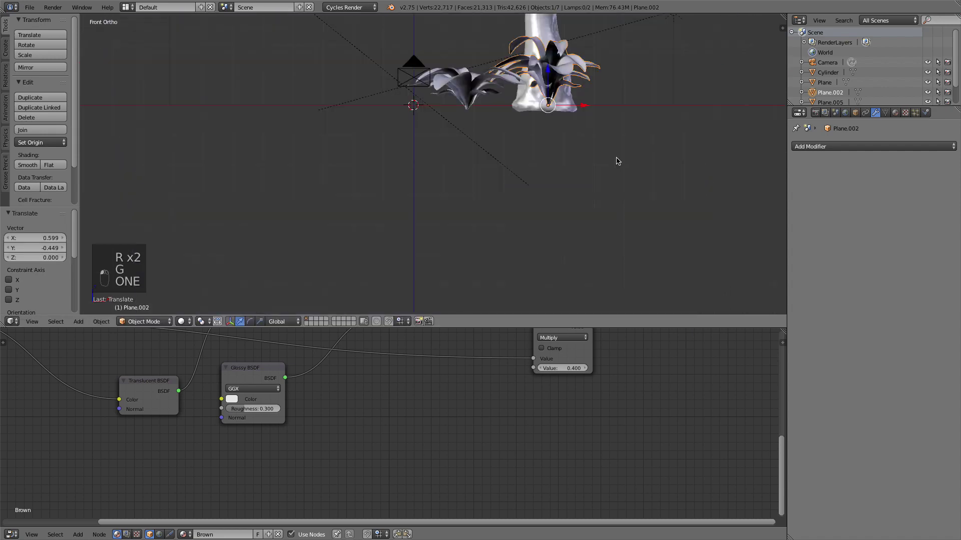
{"action": "middle_click_drag", "start_coordinate": [595, 130], "coordinate": [539, 200]}
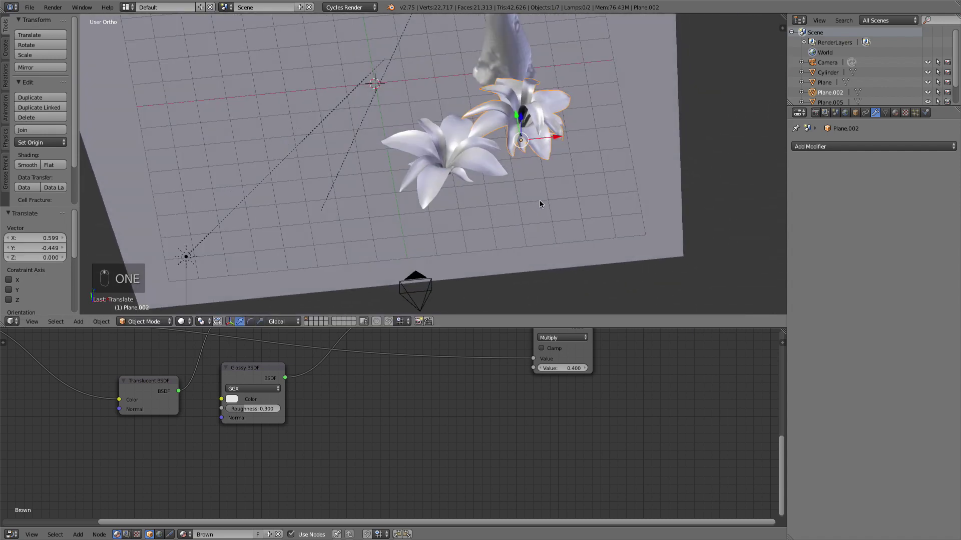
{"action": "key", "text": "s"}
{"action": "left_click", "coordinate": [529, 121]}
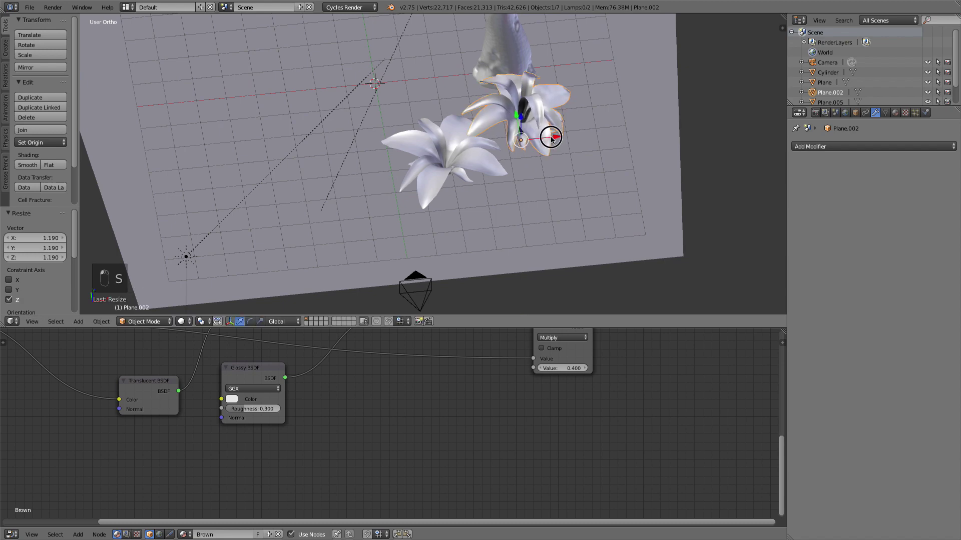
{"action": "left_click_drag", "start_coordinate": [551, 137], "coordinate": [525, 146]}
{"action": "key", "text": "KP_1"}
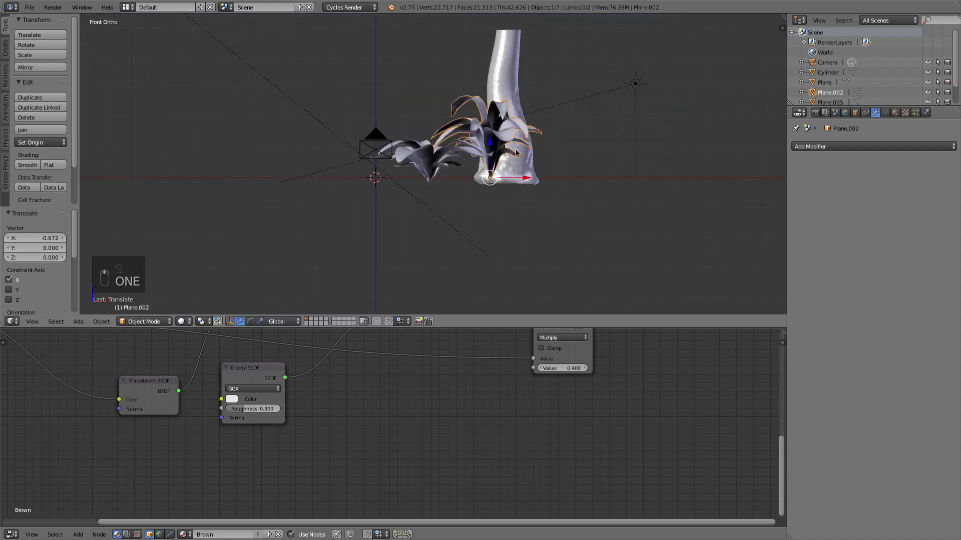
{"action": "middle_click_drag", "start_coordinate": [517, 152], "coordinate": [500, 175]}
{"action": "scroll", "coordinate": [494, 180], "scroll_direction": "up", "scroll_amount": 3}
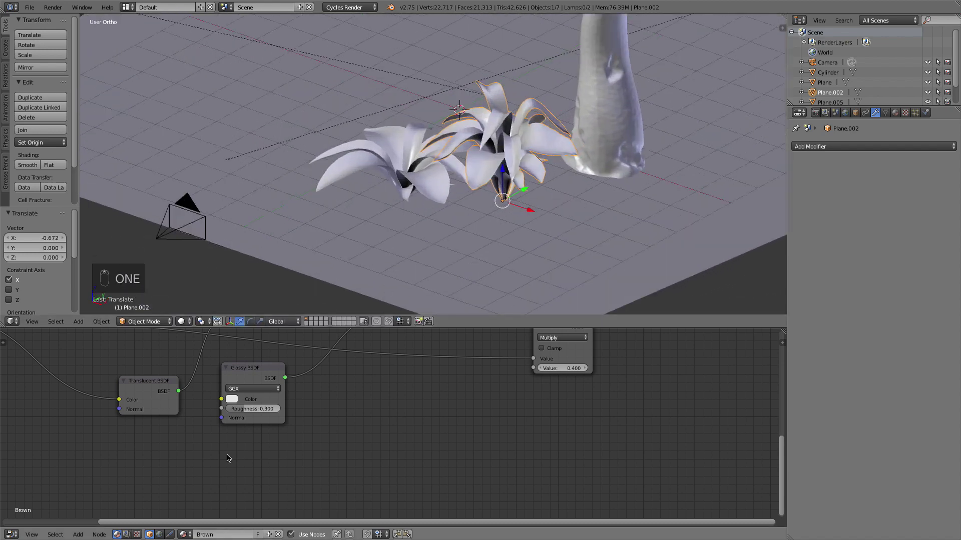
Replace the node editor with a second 3D View looking through the camera
{"action": "left_click", "coordinate": [11, 535]}
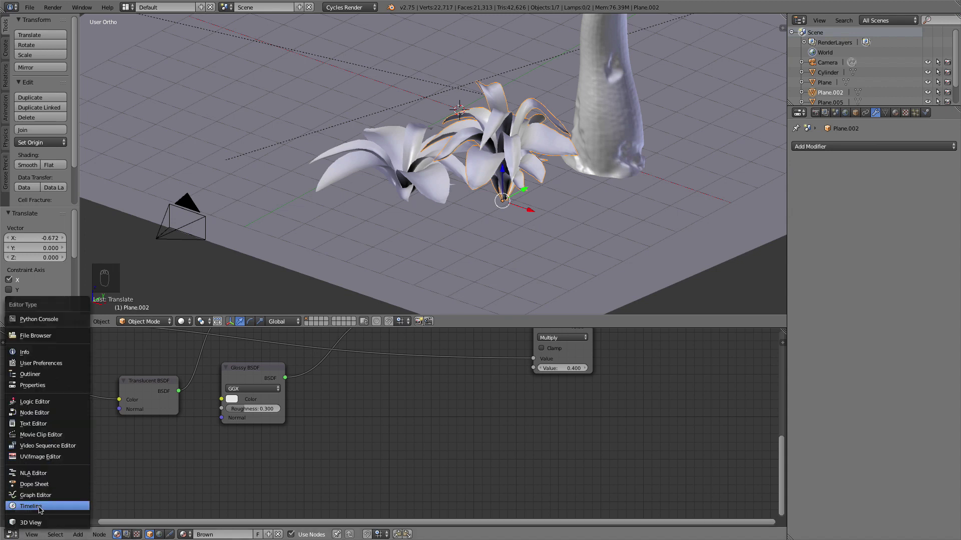
{"action": "left_click", "coordinate": [31, 523]}
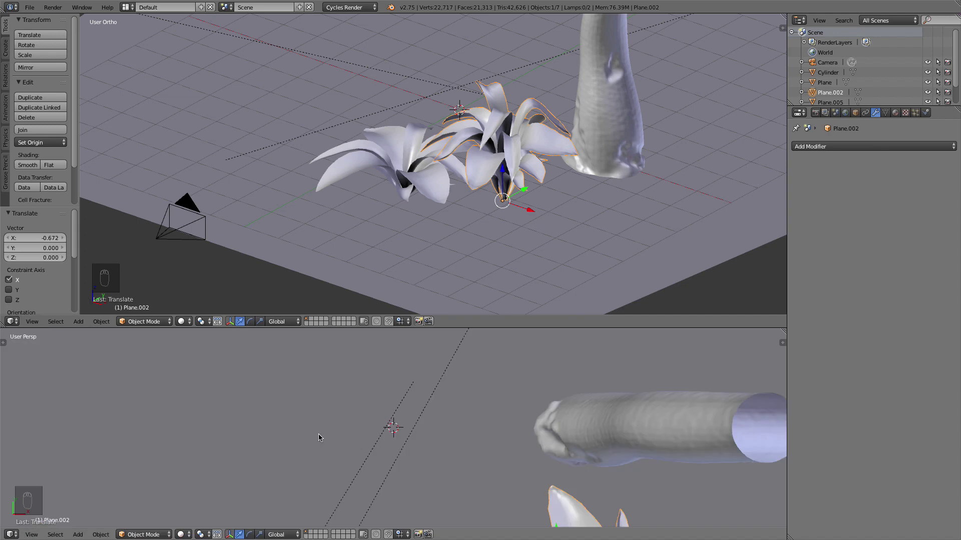
{"action": "key", "text": "KP_0"}
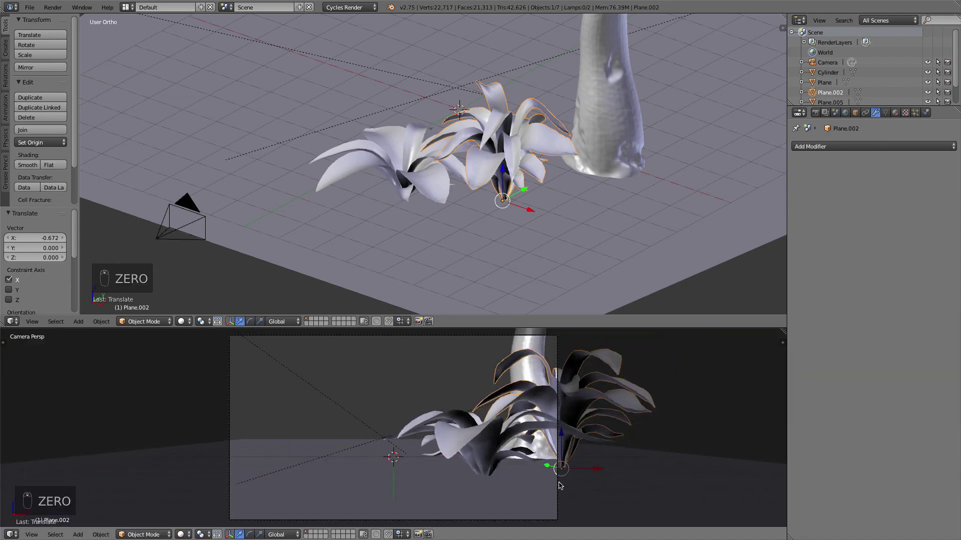
Select the camera, move it to about X 1.78, Y -10.12, Z 1.25 and scale it by 0.808
{"action": "right_click", "coordinate": [558, 492]}
{"action": "key", "text": "g"}
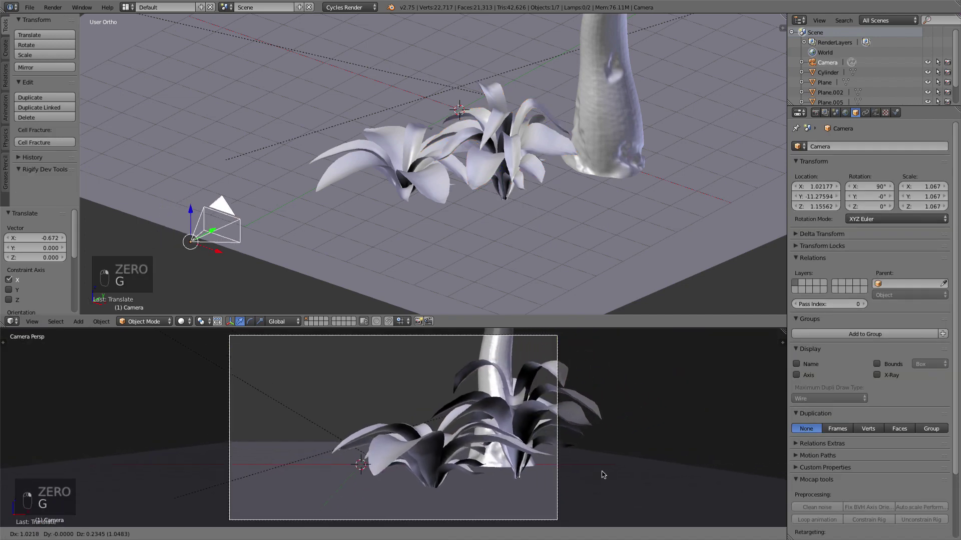
{"action": "left_click", "coordinate": [648, 469]}
{"action": "key", "text": "g"}
{"action": "key", "text": "s"}
{"action": "left_click", "coordinate": [570, 467]}
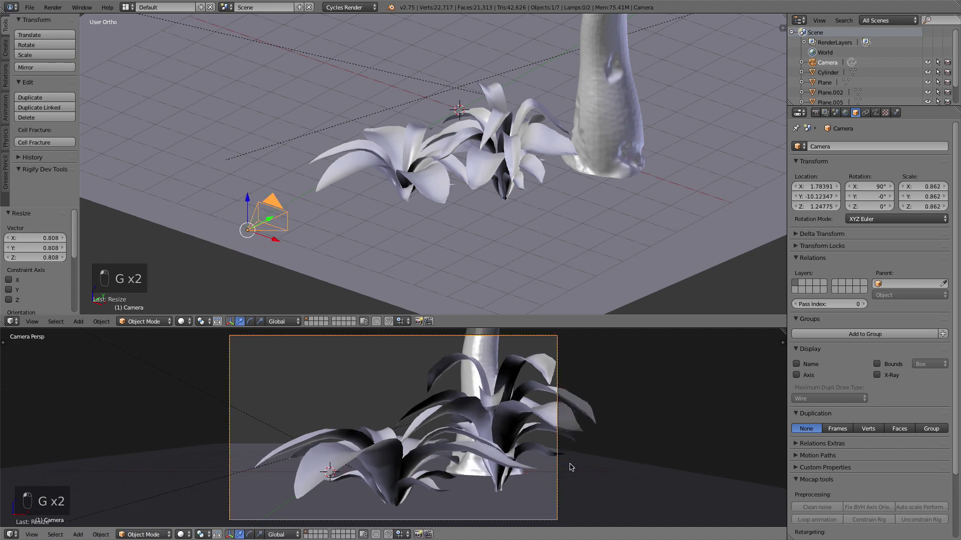
Trackball-rotate the camera by about -1.7° and -3.4°, shift it about -1.03 on X, and scale it by about 0.9
{"action": "key", "text": "g"}
{"action": "key", "text": "r"}
{"action": "left_click", "coordinate": [465, 448]}
{"action": "key", "text": "g"}
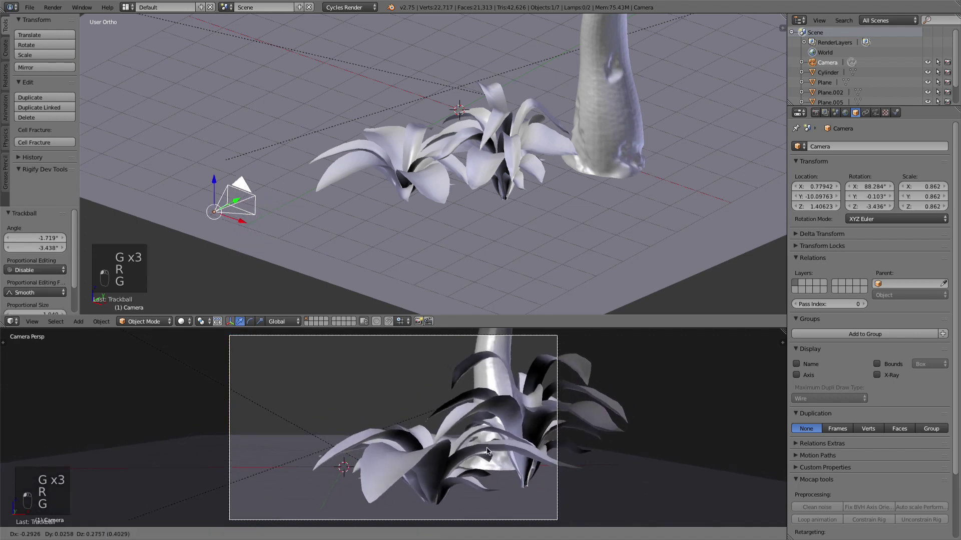
{"action": "left_click", "coordinate": [583, 483]}
{"action": "key", "text": "g"}
{"action": "key", "text": "s"}
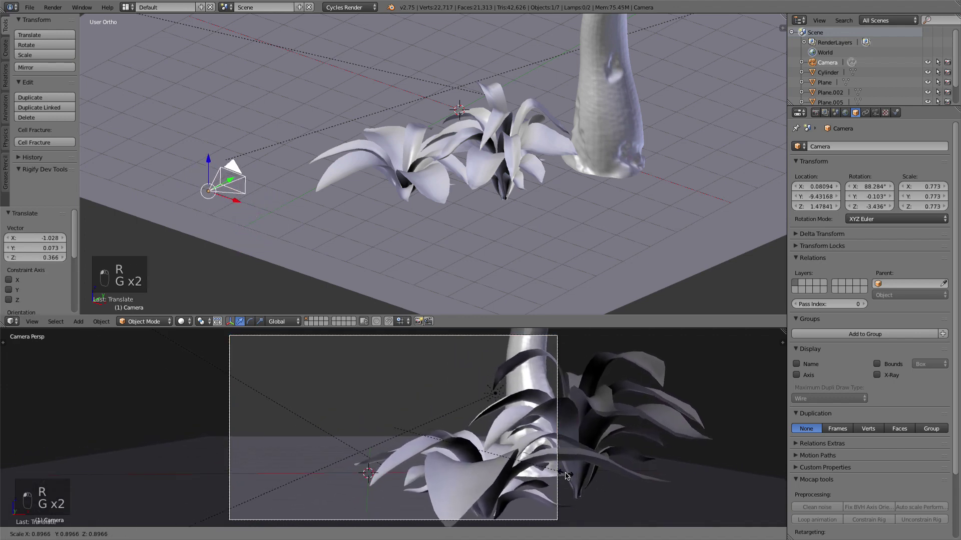
{"action": "left_click", "coordinate": [566, 477]}
Shift the camera to about X 0.38 and Y -9.45, and level its X rotation to about 90°
{"action": "key", "text": "g"}
{"action": "left_click", "coordinate": [576, 484]}
{"action": "scroll", "coordinate": [575, 484], "scroll_direction": "up", "scroll_amount": 2}
{"action": "key", "text": "g"}
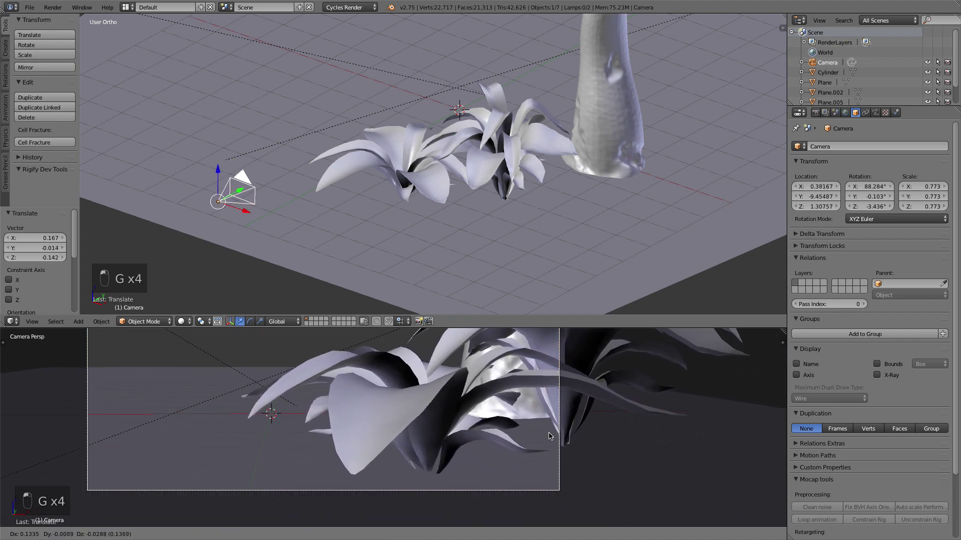
{"action": "left_click", "coordinate": [549, 435]}
{"action": "key", "text": "r"}
{"action": "left_click", "coordinate": [551, 436]}
Fine-tune the camera position to about X 0.58, Y -9.47, Z 1.29 to reframe the plants
{"action": "key", "text": "g"}
{"action": "left_click", "coordinate": [552, 438]}
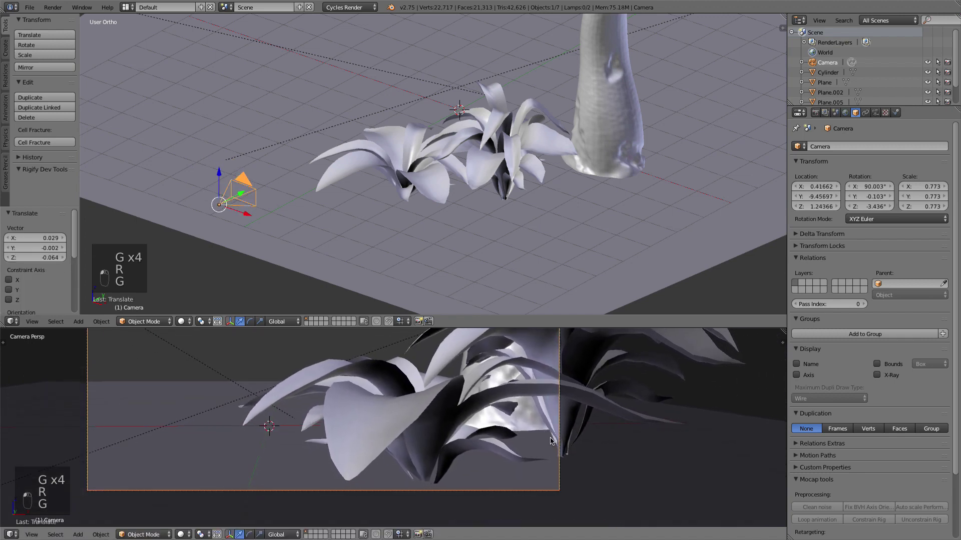
{"action": "middle_click_drag", "start_coordinate": [552, 436], "coordinate": [526, 485], "text": "shift"}
{"action": "scroll", "coordinate": [525, 485], "scroll_direction": "down", "scroll_amount": 1}
{"action": "key", "text": "g"}
{"action": "left_click", "coordinate": [531, 458]}
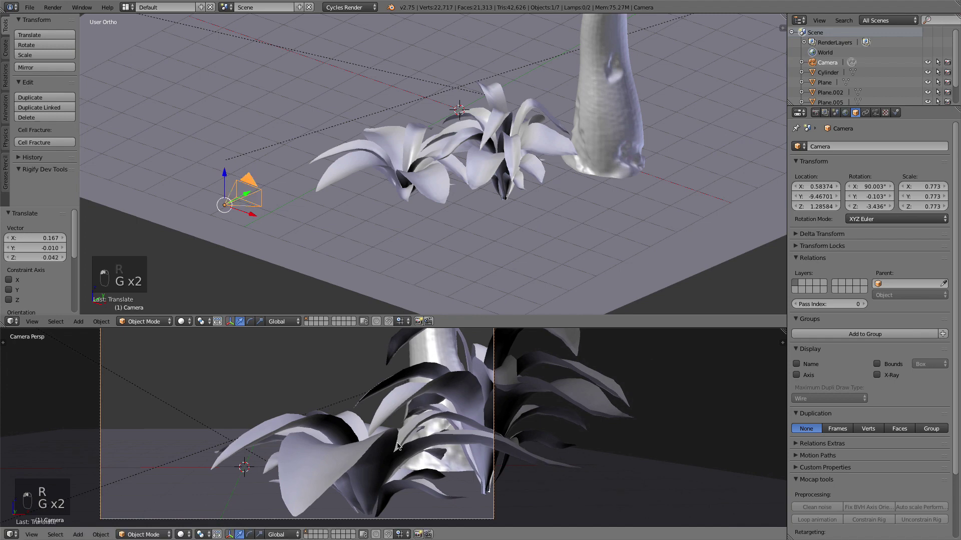
Select the green plant and rotate it about the vertical axis from the top view so its leaves spread differently before the camera
{"action": "right_click", "coordinate": [395, 440]}
{"action": "key", "text": "KP_7"}
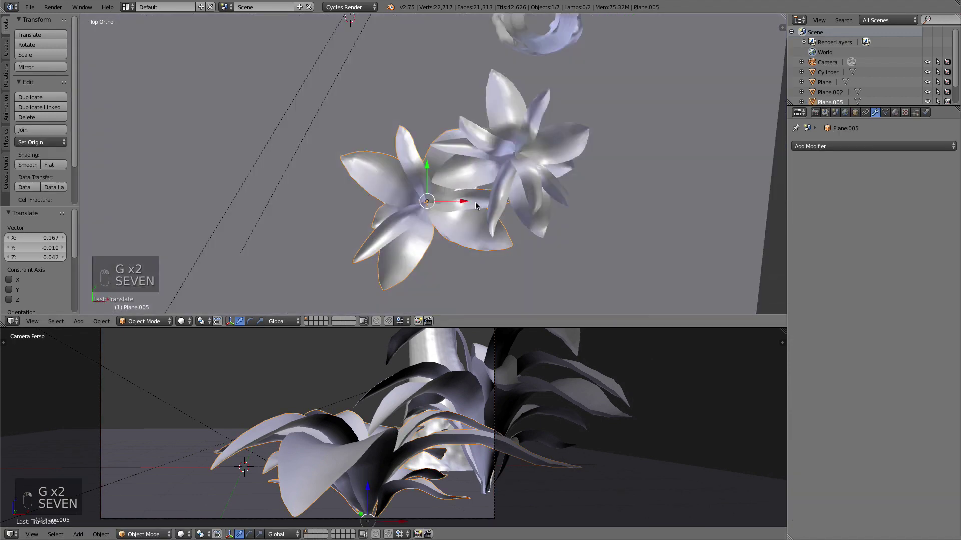
{"action": "key", "text": "r"}
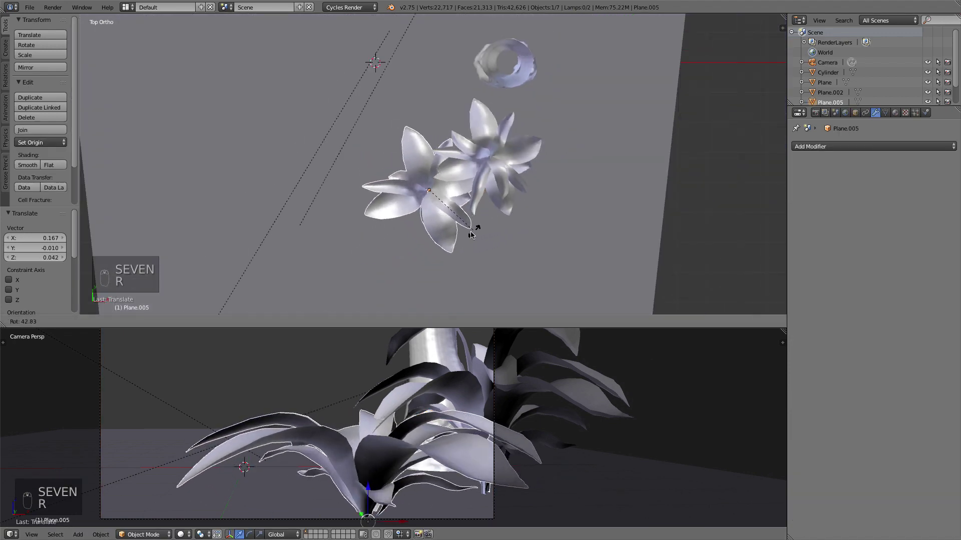
{"action": "left_click", "coordinate": [445, 239]}
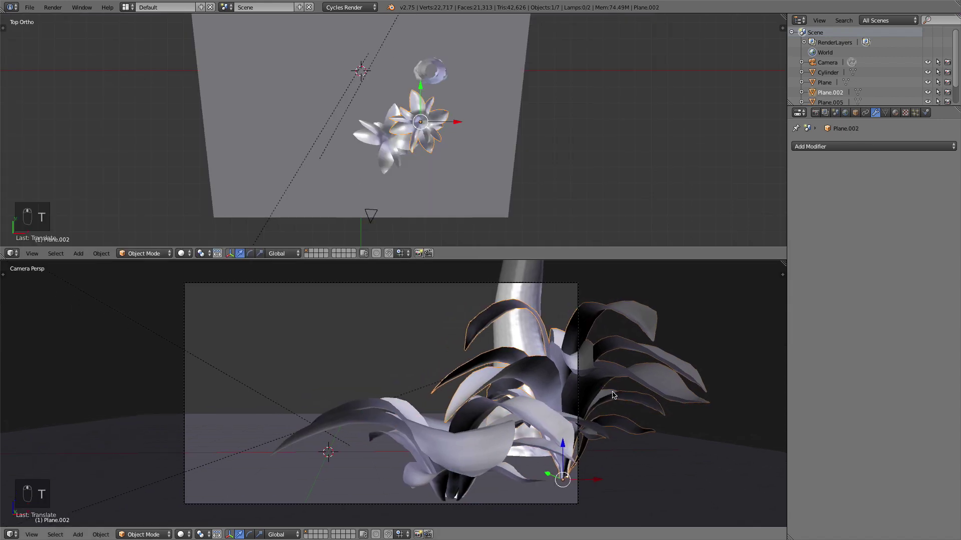
Duplicate the brown plant and place the copy on the opposite side of the green plant, at the edge of the camera frame
{"action": "key", "text": "a"}
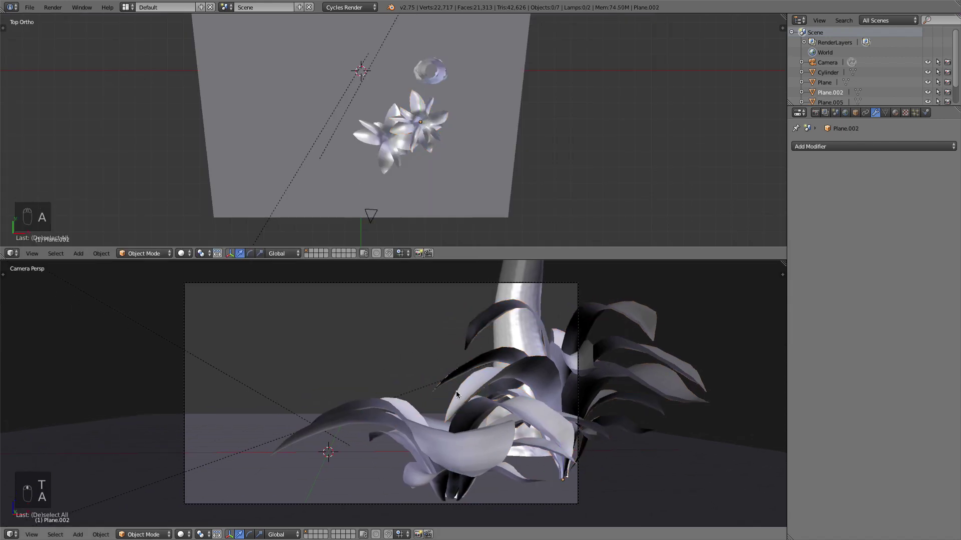
{"action": "scroll", "coordinate": [505, 395], "scroll_direction": "up", "scroll_amount": 1}
{"action": "right_click", "coordinate": [575, 371]}
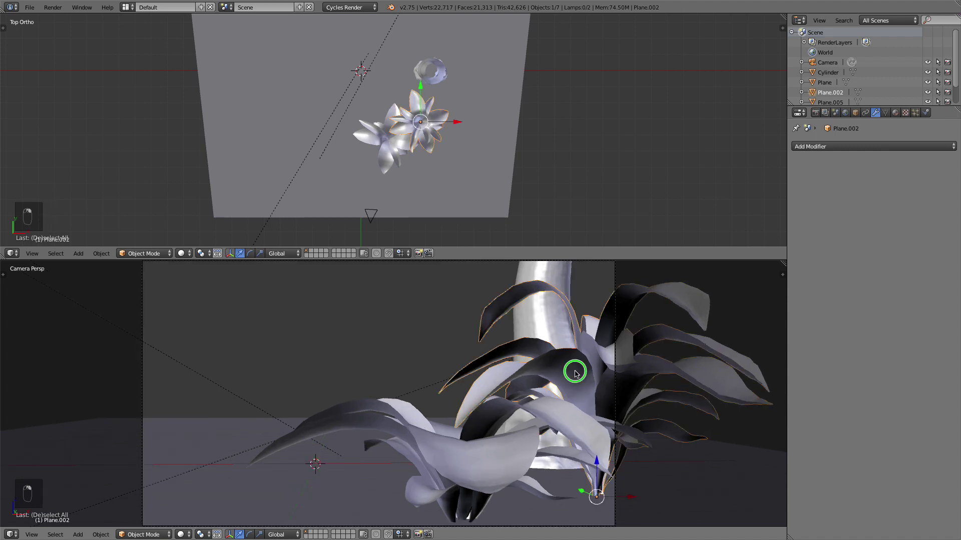
{"action": "scroll", "coordinate": [577, 374], "scroll_direction": "down", "scroll_amount": 2}
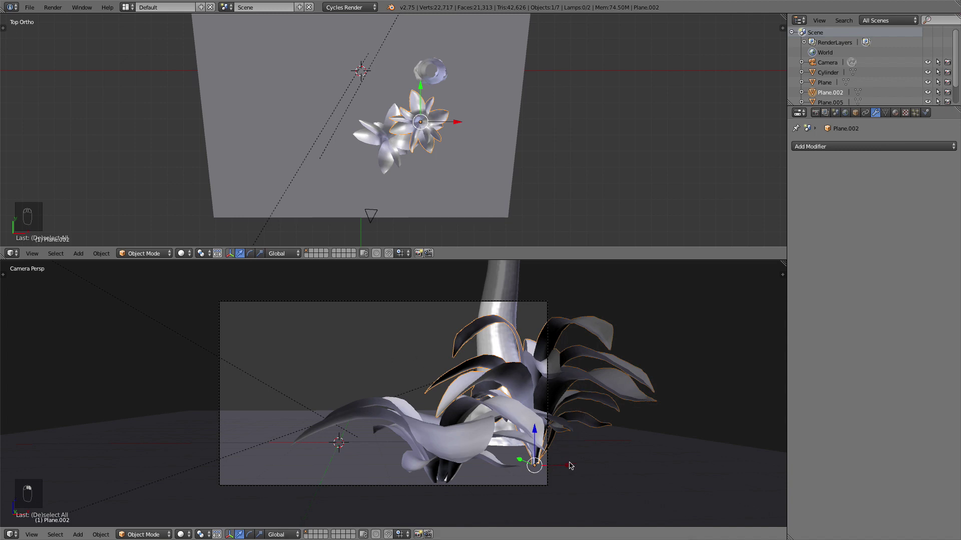
{"action": "key", "text": "shift+d"}
{"action": "left_click", "coordinate": [271, 430]}
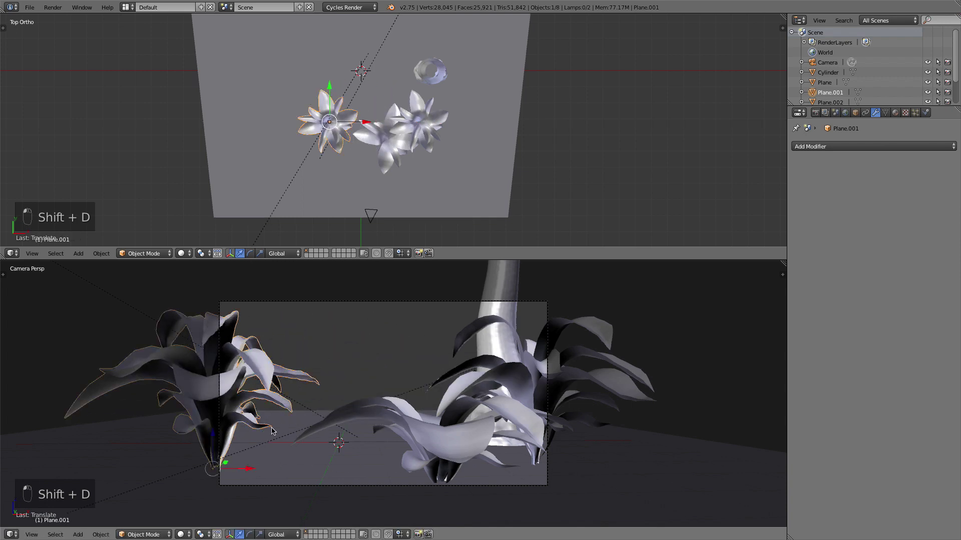
Move the duplicated brown plant forward along Y close to the camera, shift it slightly along X, and rotate it about 27°
{"action": "left_click_drag", "start_coordinate": [333, 86], "coordinate": [333, 146]}
{"action": "scroll", "coordinate": [398, 186], "scroll_direction": "up", "scroll_amount": 2}
{"action": "middle_click_drag", "start_coordinate": [398, 186], "coordinate": [384, 132], "text": "shift"}
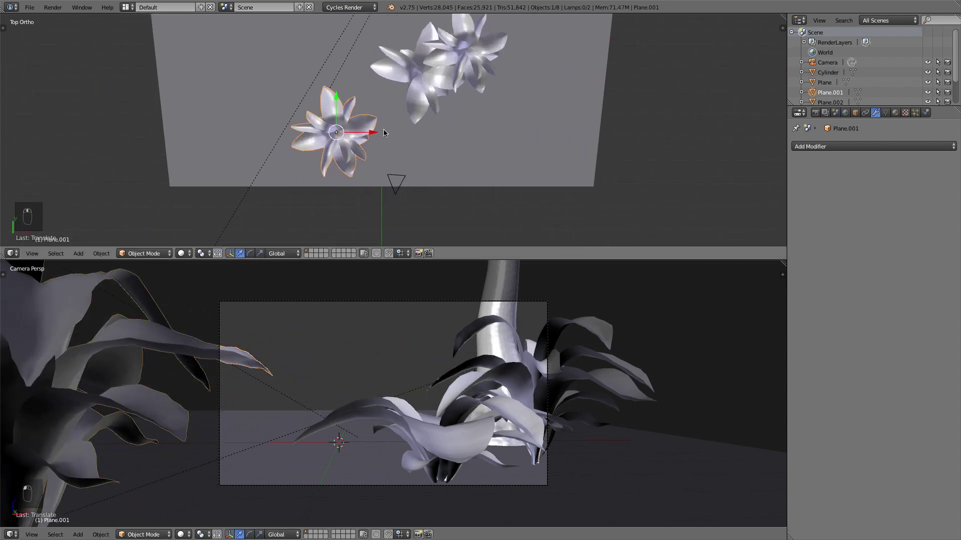
{"action": "left_click_drag", "start_coordinate": [367, 132], "coordinate": [376, 133]}
{"action": "key", "text": "r"}
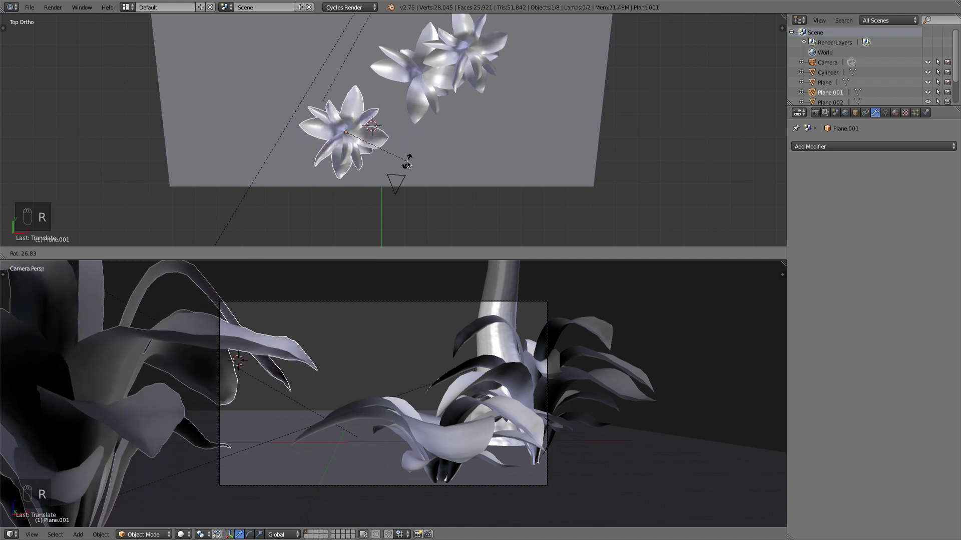
{"action": "left_click", "coordinate": [406, 159]}
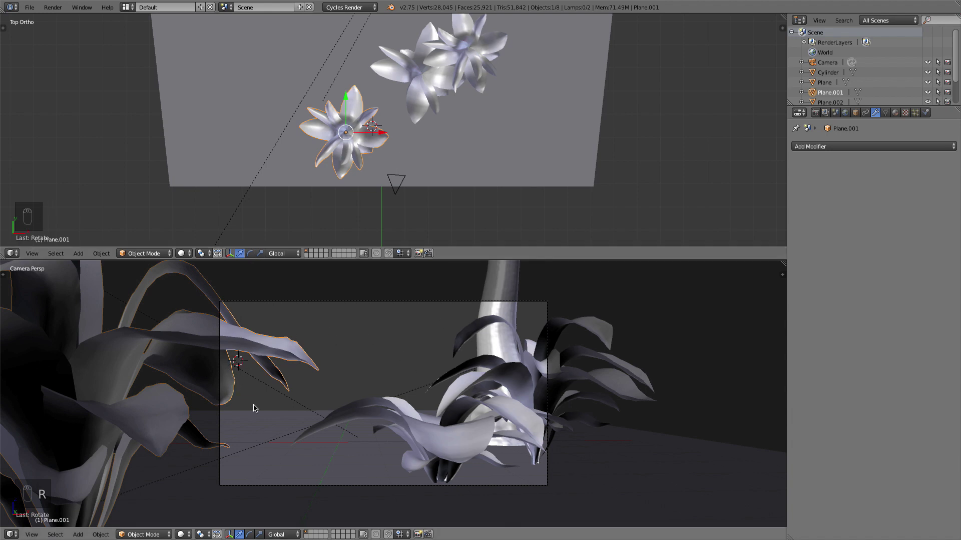
From the front view, raise the duplicated brown plant slightly along Z and nudge it along X
{"action": "key", "text": "1"}
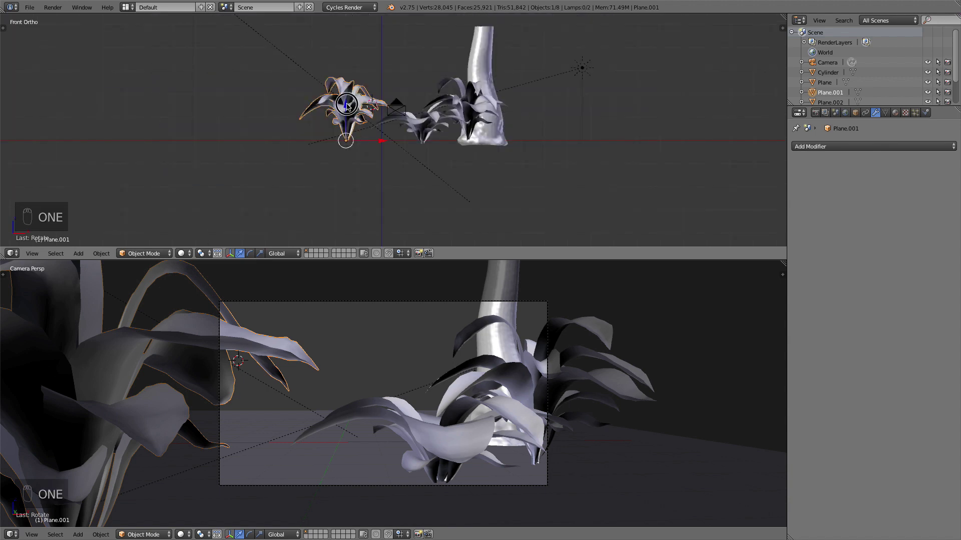
{"action": "left_click_drag", "start_coordinate": [347, 105], "coordinate": [353, 101]}
{"action": "left_click_drag", "start_coordinate": [385, 139], "coordinate": [388, 139]}
Rotate the camera to about 88.9° on X and -5.7° on Z, and move it to about X 0.21, Y -9.42, Z 1.51
{"action": "middle_click_drag", "start_coordinate": [533, 128], "coordinate": [502, 163]}
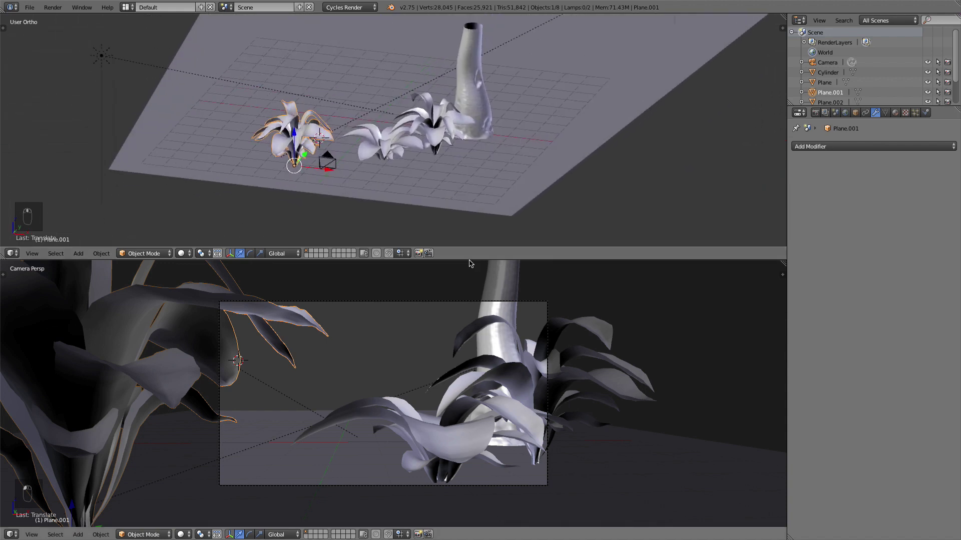
{"action": "scroll", "coordinate": [484, 380], "scroll_direction": "up", "scroll_amount": 1}
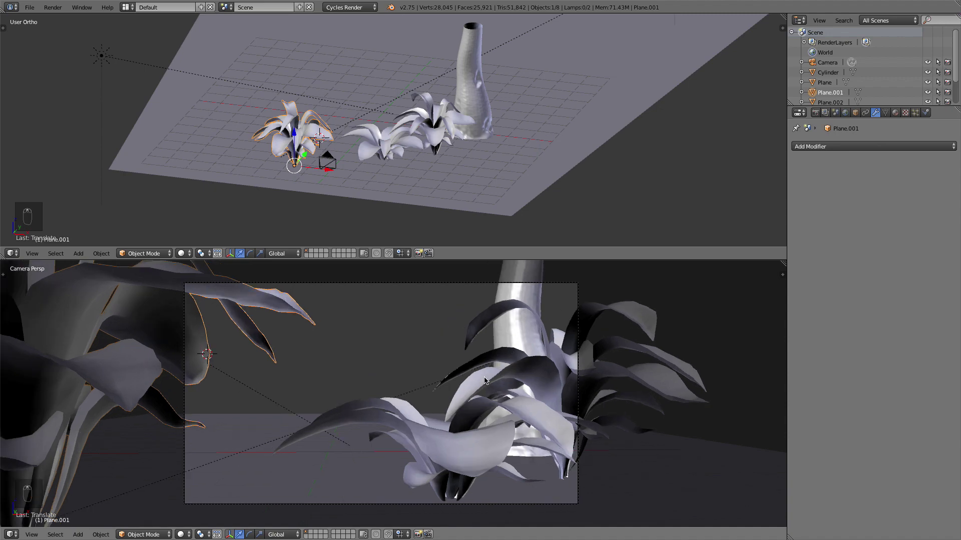
{"action": "middle_click_drag", "start_coordinate": [527, 396], "coordinate": [534, 391], "text": "shift"}
{"action": "right_click", "coordinate": [562, 493]}
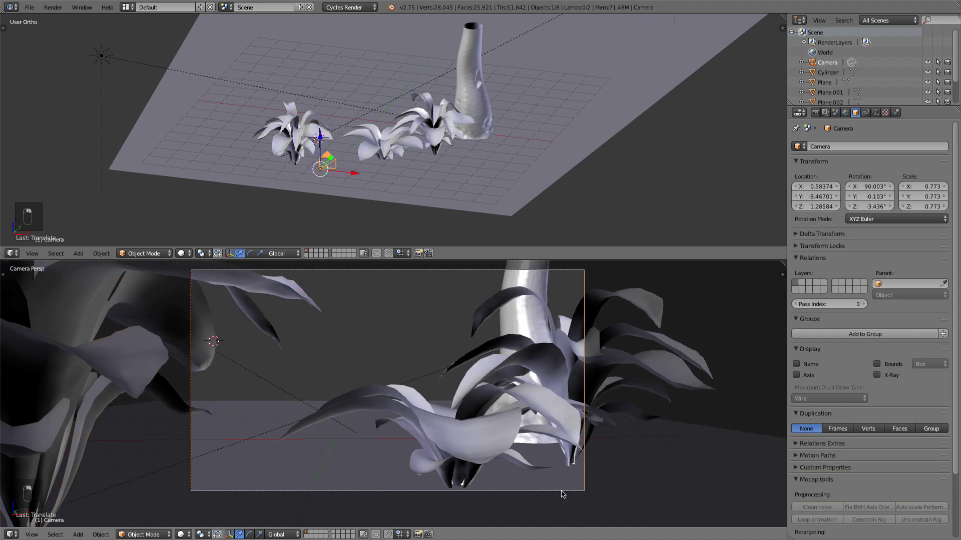
{"action": "key", "text": "r"}
{"action": "key", "text": "r"}
{"action": "left_click", "coordinate": [555, 485]}
{"action": "key", "text": "g"}
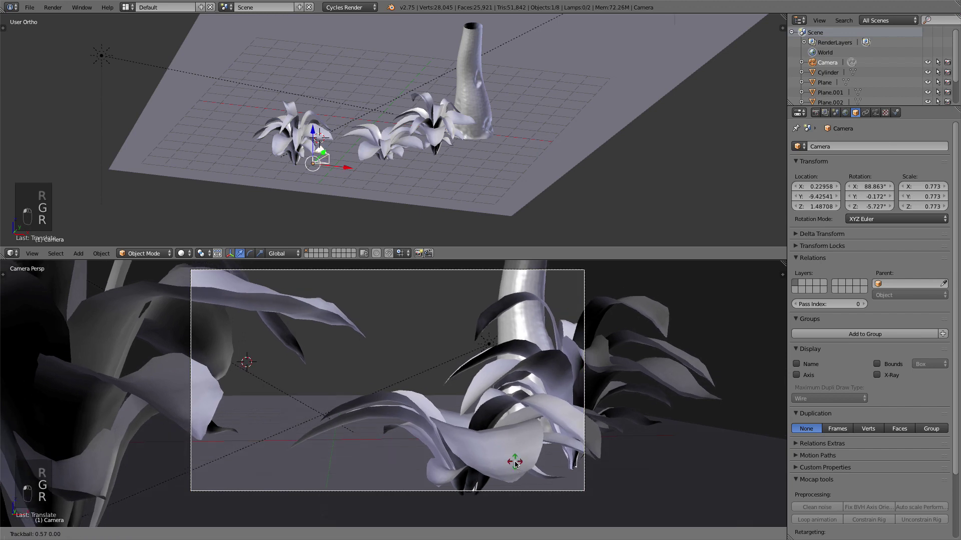
{"action": "key", "text": "r"}
{"action": "left_click", "coordinate": [515, 466]}
{"action": "key", "text": "g"}
{"action": "left_click", "coordinate": [517, 468]}
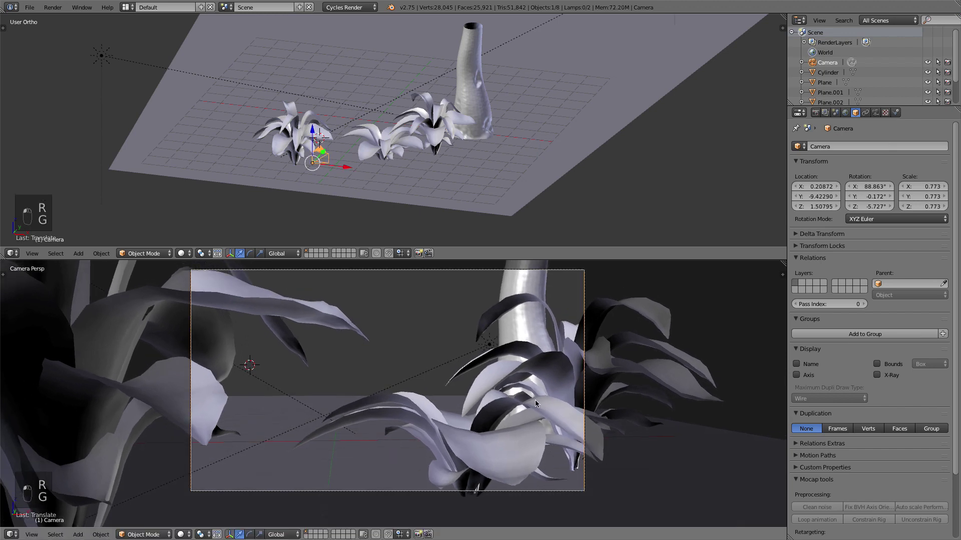
From the top view, move the tree trunk diagonally until it stands close against the two plants, and rotate it slightly
{"action": "right_click", "coordinate": [526, 327]}
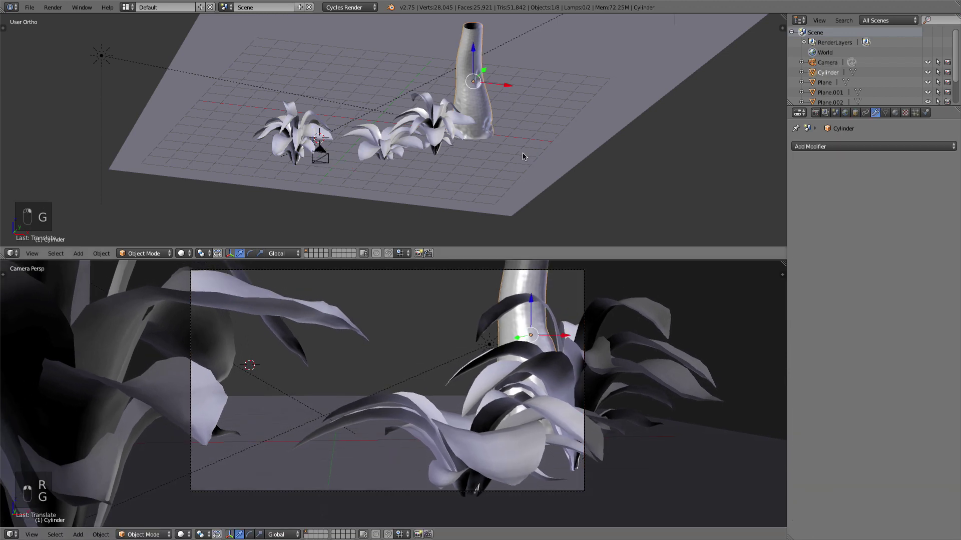
{"action": "key", "text": "KP_7"}
{"action": "scroll", "coordinate": [488, 151], "scroll_direction": "up", "scroll_amount": 3}
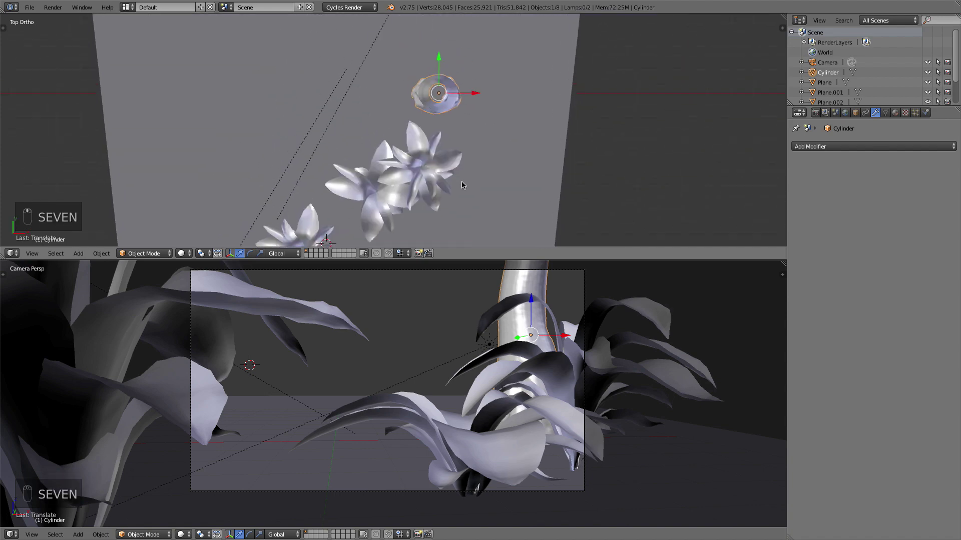
{"action": "key", "text": "r"}
{"action": "key", "text": "g"}
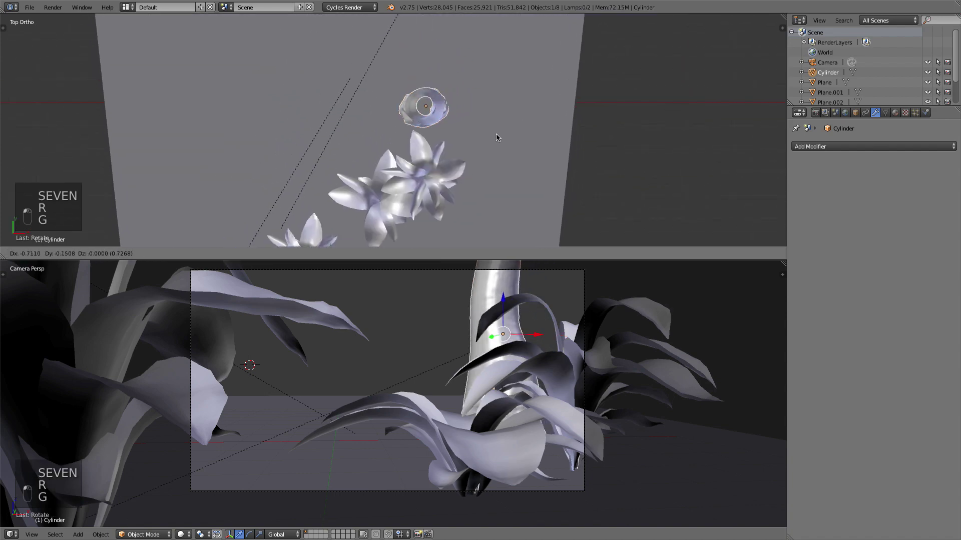
{"action": "left_click", "coordinate": [458, 160]}
{"action": "key", "text": "g"}
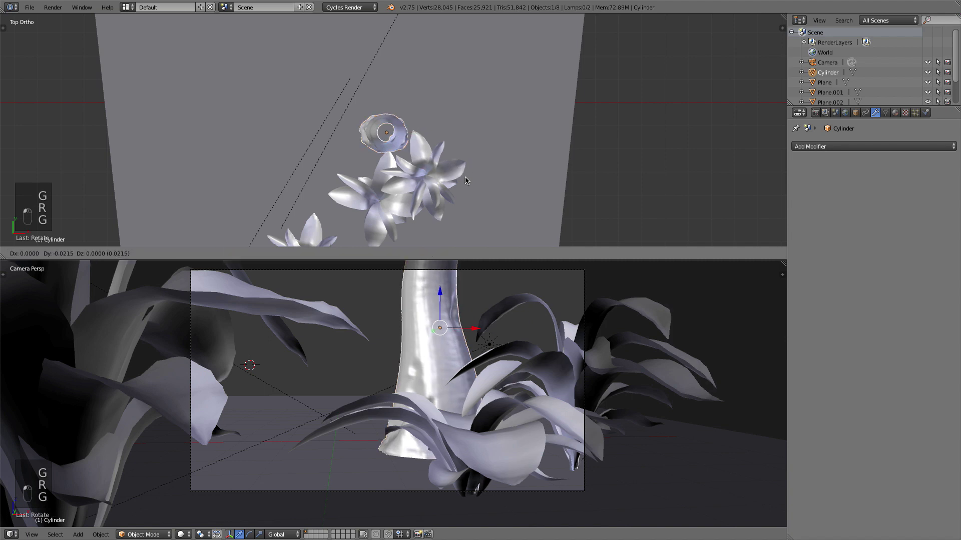
{"action": "left_click", "coordinate": [472, 180]}
{"action": "key", "text": "r"}
{"action": "left_click", "coordinate": [483, 165]}
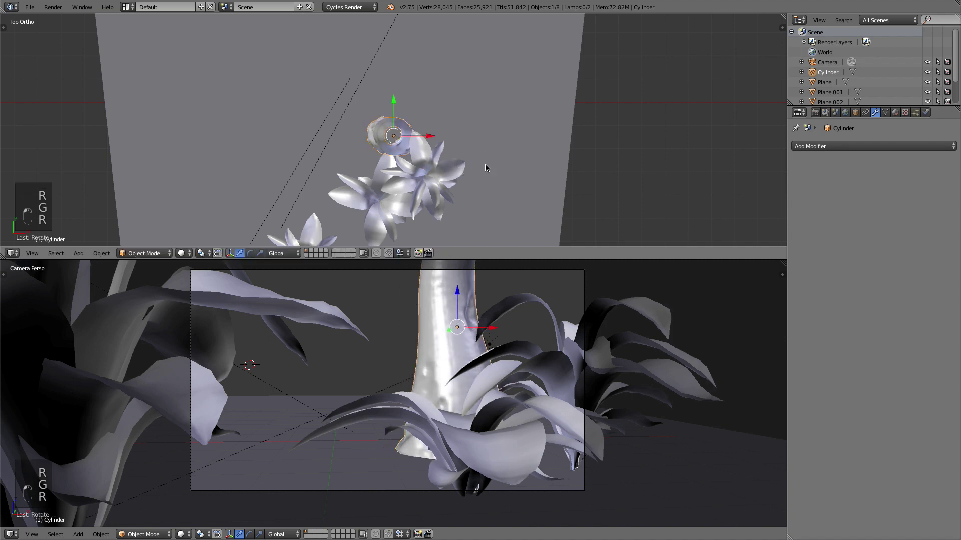
Move the trunk back behind the brown plant, about 2 units on X and 1 on Y, scale it up slightly and rotate it
{"action": "key", "text": "g"}
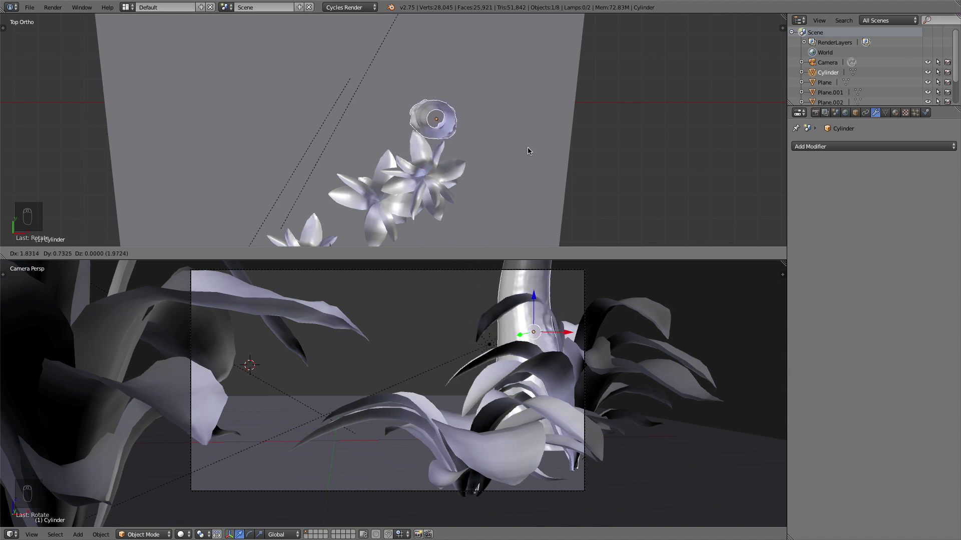
{"action": "key", "text": "s"}
{"action": "left_click", "coordinate": [537, 156]}
{"action": "key", "text": "g"}
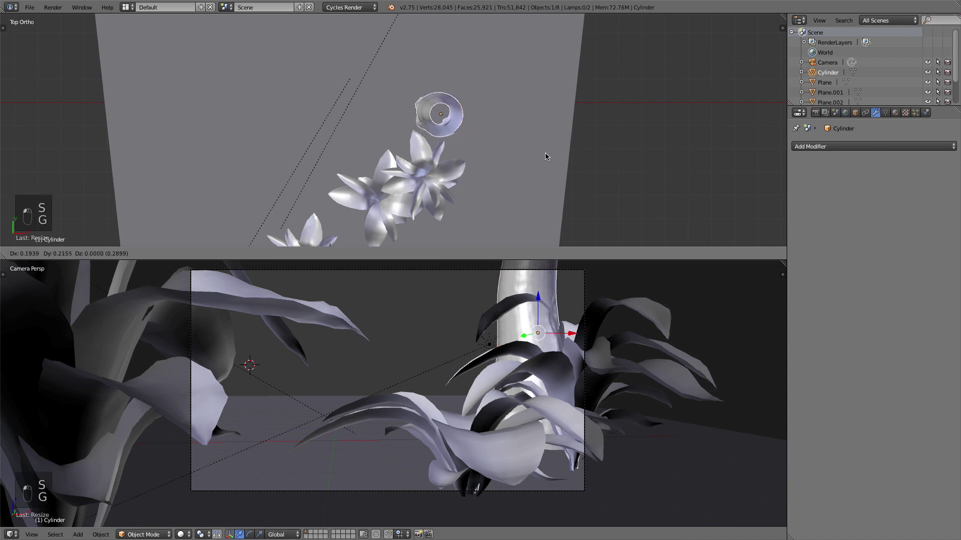
{"action": "left_click", "coordinate": [545, 157]}
{"action": "key", "text": "r"}
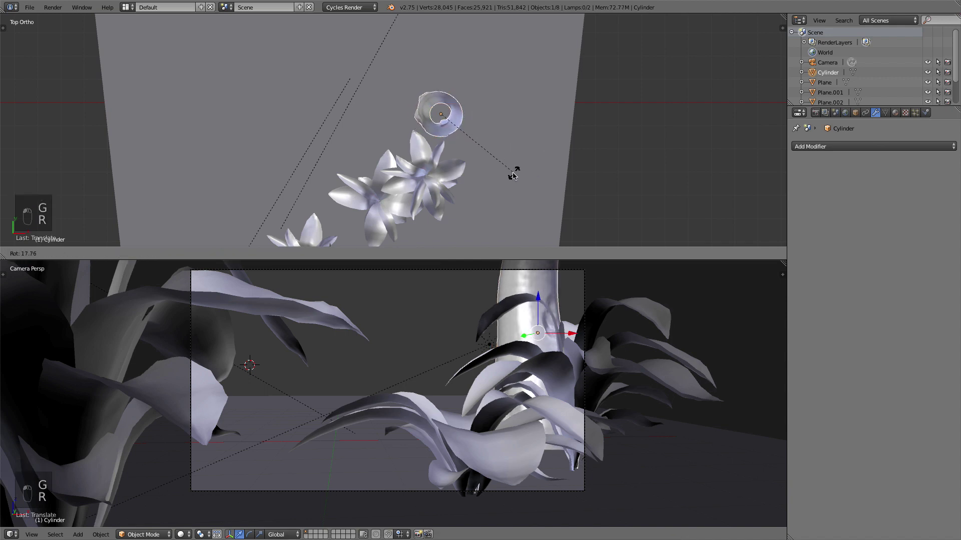
{"action": "left_click", "coordinate": [499, 177]}
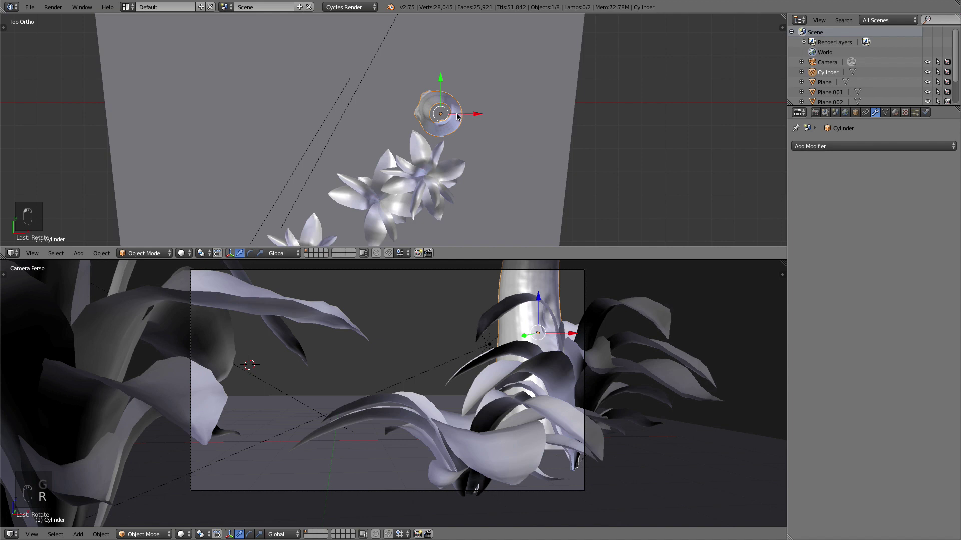
{"action": "left_click_drag", "start_coordinate": [565, 334], "coordinate": [565, 334]}
Examine the composition through the camera in solid and rendered shading, checking the green plant, the trunk and the ground around them
{"action": "scroll", "coordinate": [575, 406], "scroll_direction": "down", "scroll_amount": 2}
{"action": "scroll", "coordinate": [535, 387], "scroll_direction": "up", "scroll_amount": 1}
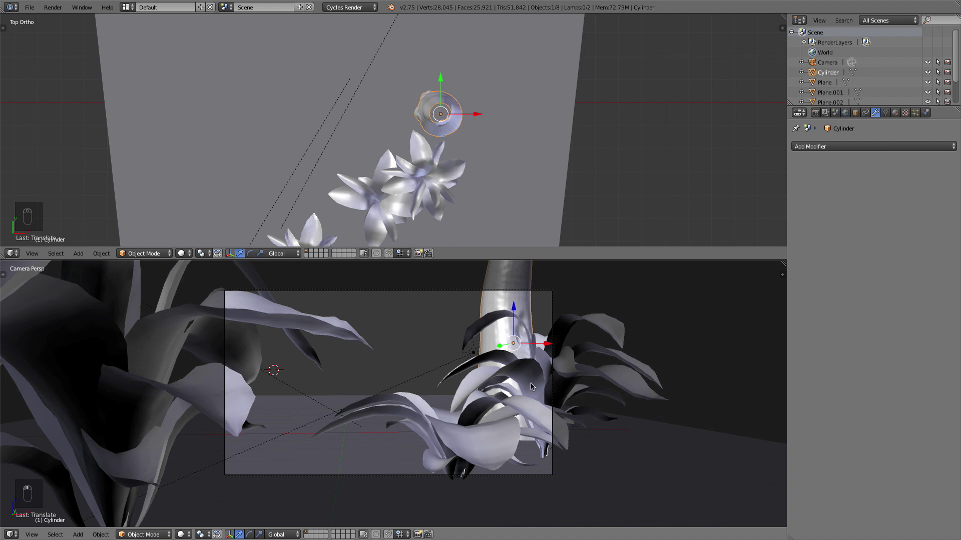
{"action": "scroll", "coordinate": [531, 386], "scroll_direction": "down", "scroll_amount": 1}
{"action": "scroll", "coordinate": [482, 454], "scroll_direction": "up", "scroll_amount": 2}
{"action": "right_click", "coordinate": [480, 455]}
{"action": "scroll", "coordinate": [531, 469], "scroll_direction": "up", "scroll_amount": 1}
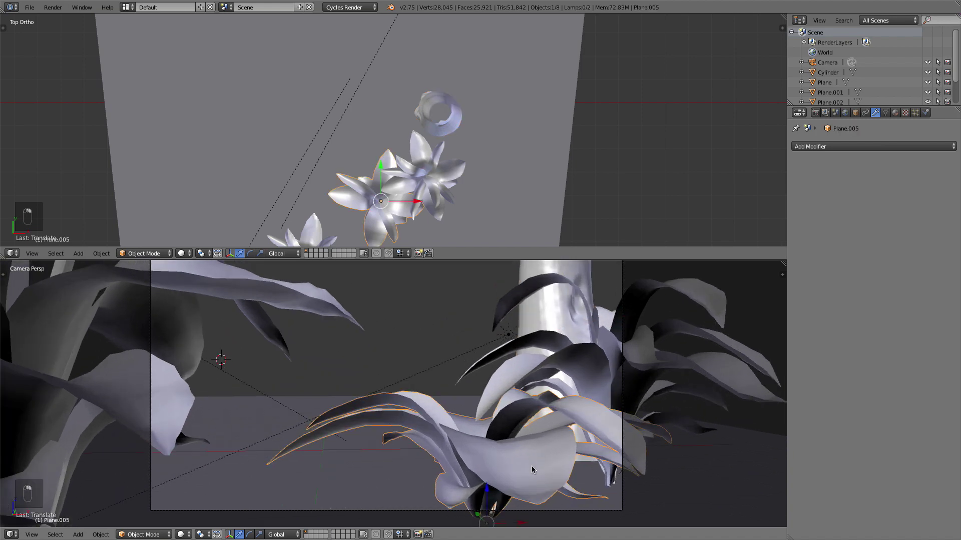
{"action": "middle_click_drag", "start_coordinate": [532, 467], "coordinate": [536, 415], "text": "shift"}
{"action": "scroll", "coordinate": [538, 411], "scroll_direction": "up", "scroll_amount": 1}
{"action": "middle_click_drag", "start_coordinate": [520, 375], "coordinate": [479, 432], "text": "shift"}
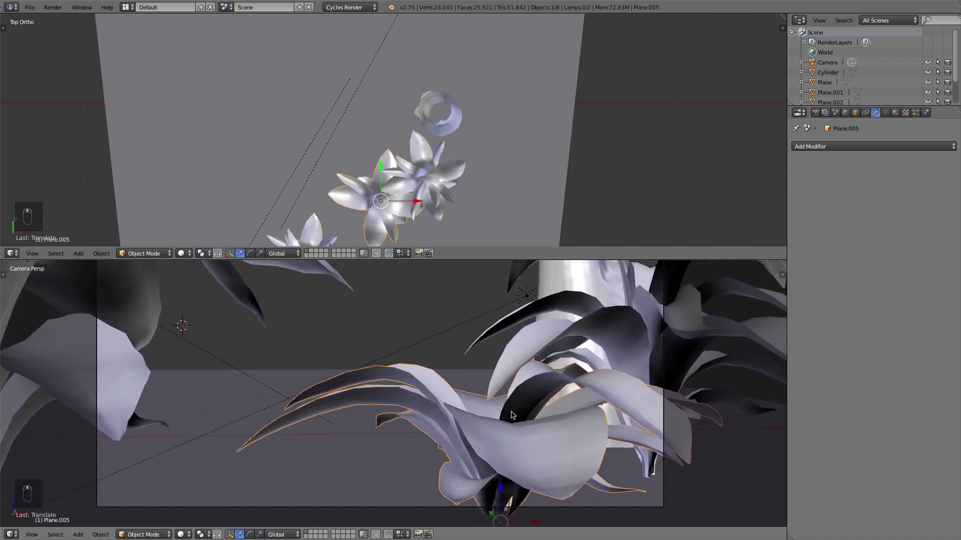
{"action": "scroll", "coordinate": [511, 437], "scroll_direction": "down", "scroll_amount": 1}
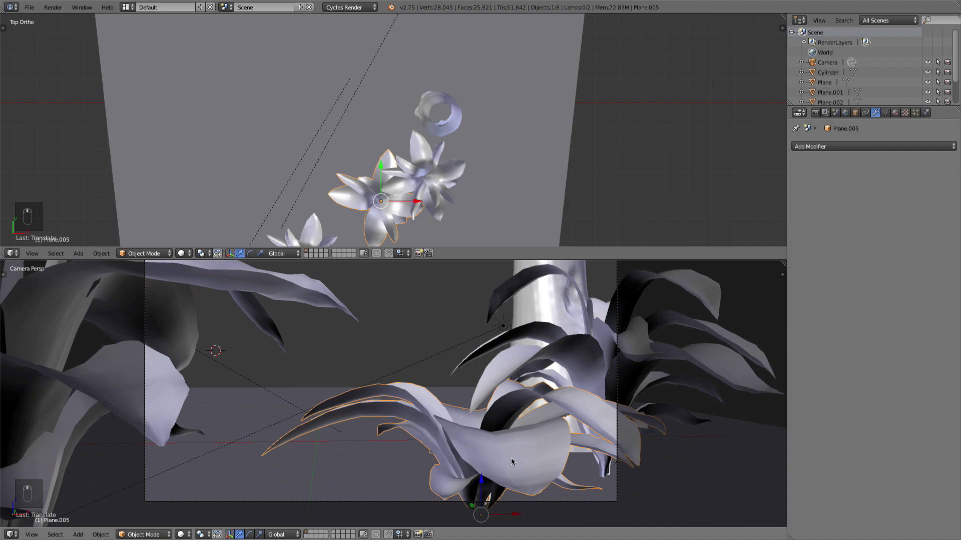
{"action": "key", "text": "shift+z"}
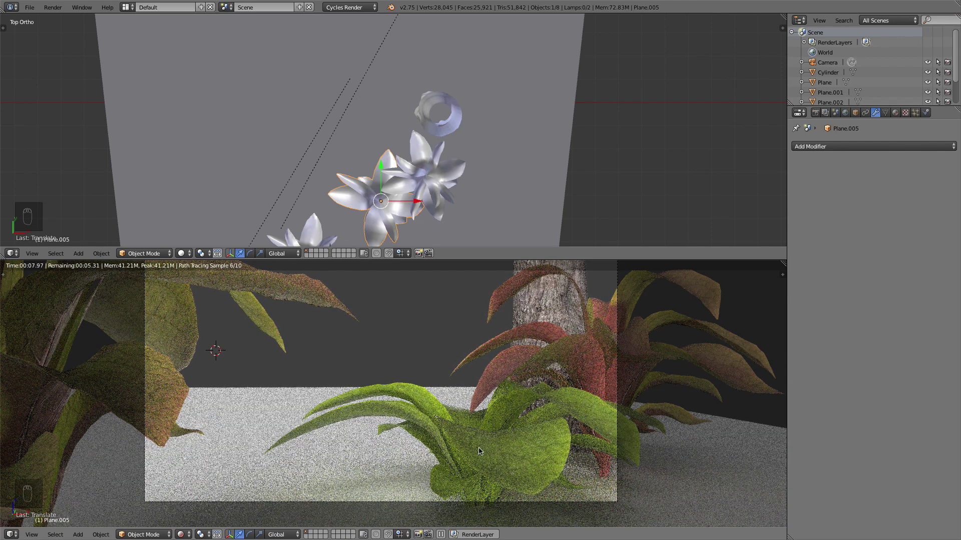
{"action": "key", "text": "shift+z"}
{"action": "scroll", "coordinate": [467, 388], "scroll_direction": "down", "scroll_amount": 2}
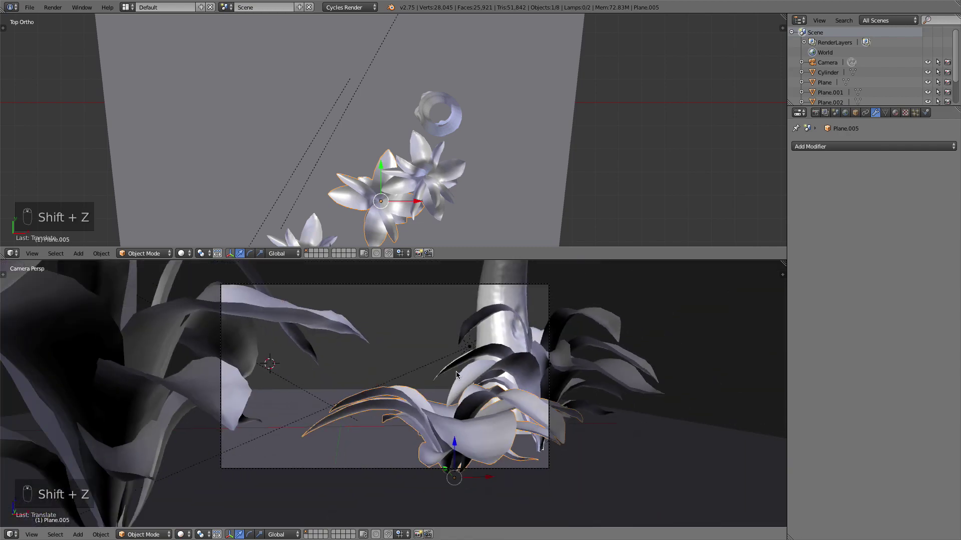
{"action": "middle_click_drag", "start_coordinate": [467, 388], "coordinate": [444, 397]}
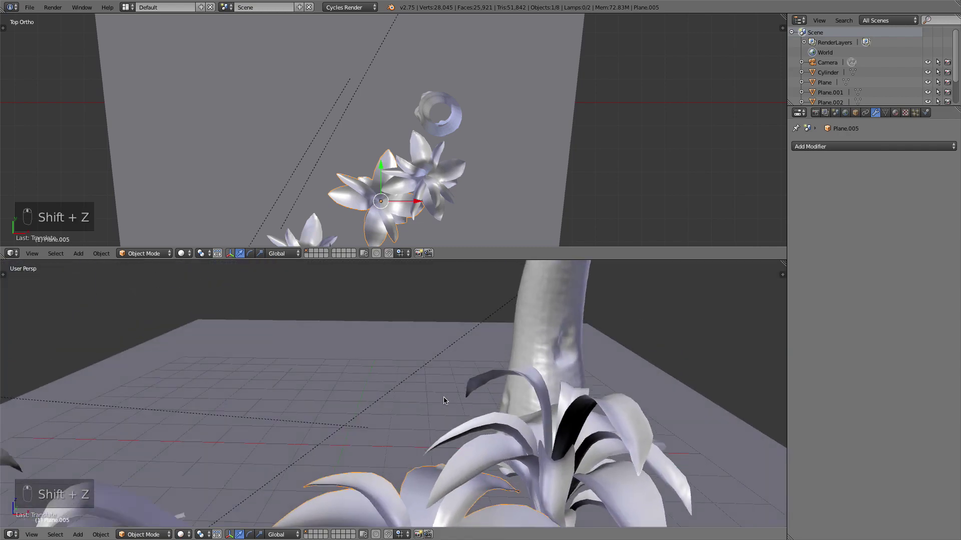
{"action": "key", "text": "KP_0"}
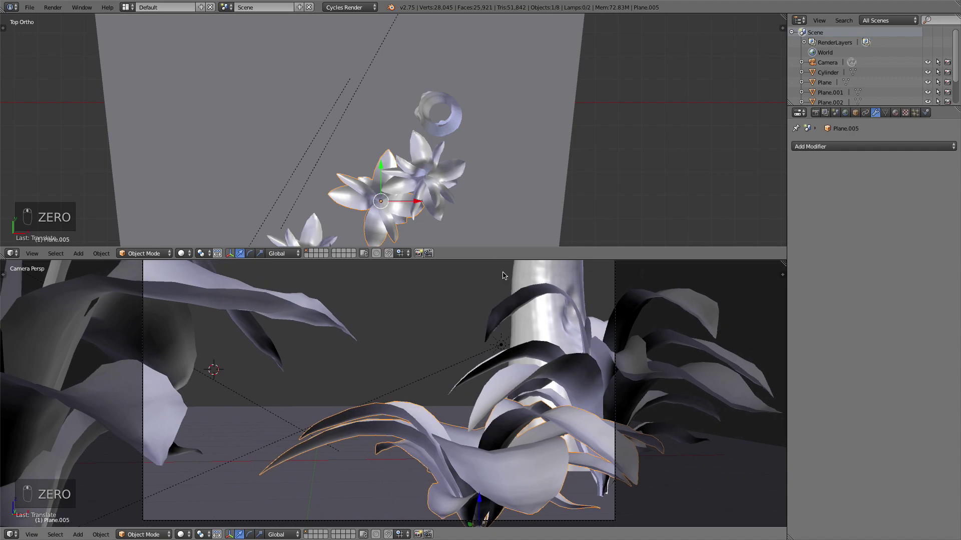
With rendered camera shading on, move the sun lamp behind the trunk to about X 0.53, Y 13.08 and rotate it to about -178.6° on Z
{"action": "key", "text": "shift+z"}
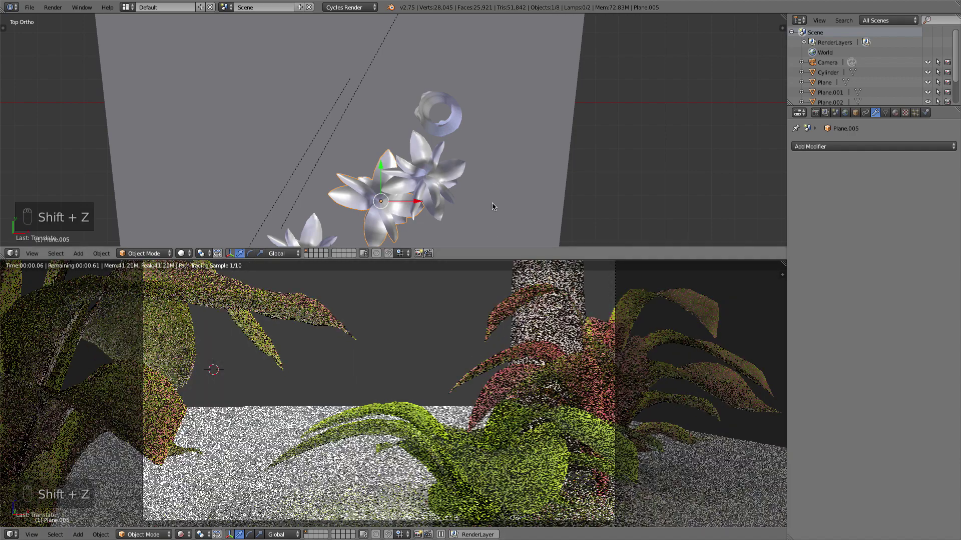
{"action": "scroll", "coordinate": [493, 200], "scroll_direction": "down", "scroll_amount": 7}
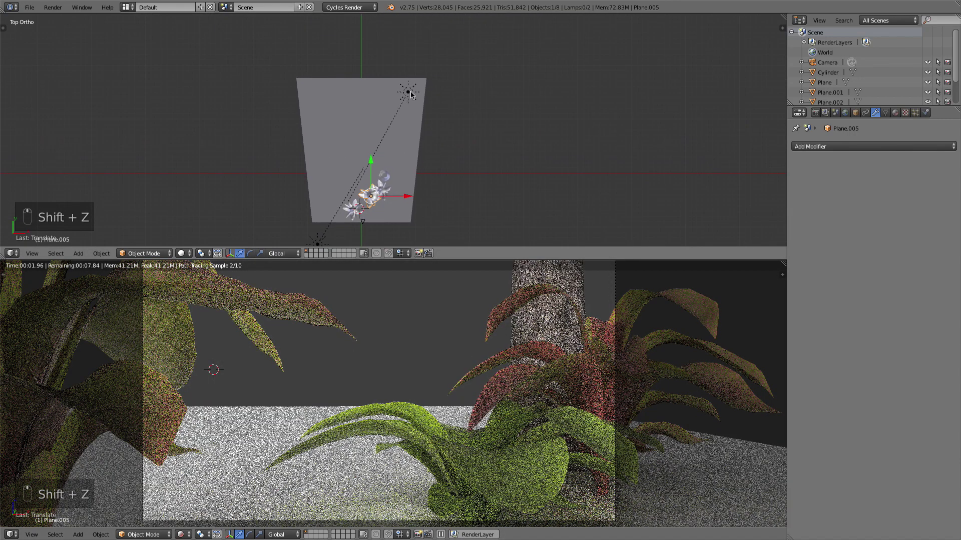
{"action": "right_click", "coordinate": [408, 92]}
{"action": "scroll", "coordinate": [423, 111], "scroll_direction": "up", "scroll_amount": 8}
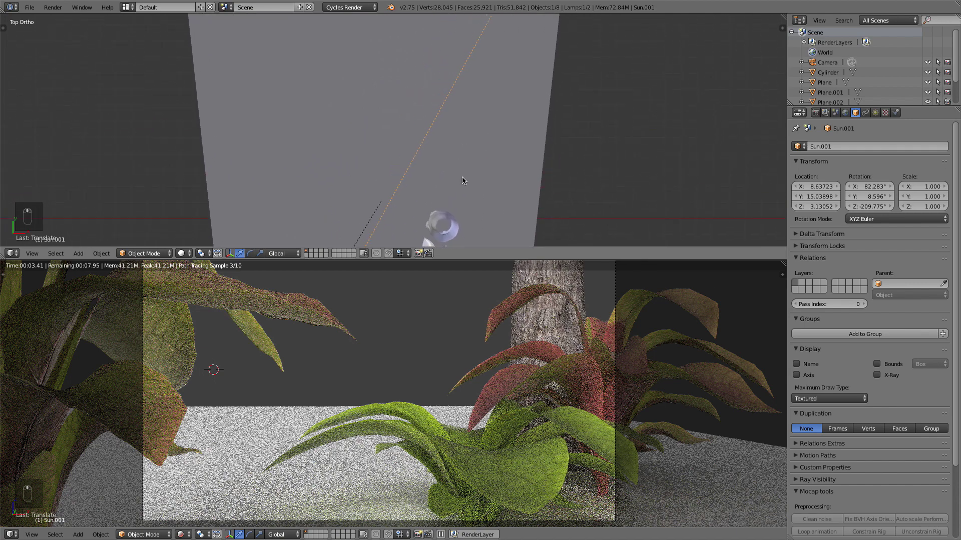
{"action": "scroll", "coordinate": [461, 178], "scroll_direction": "down", "scroll_amount": 4}
{"action": "key", "text": "r"}
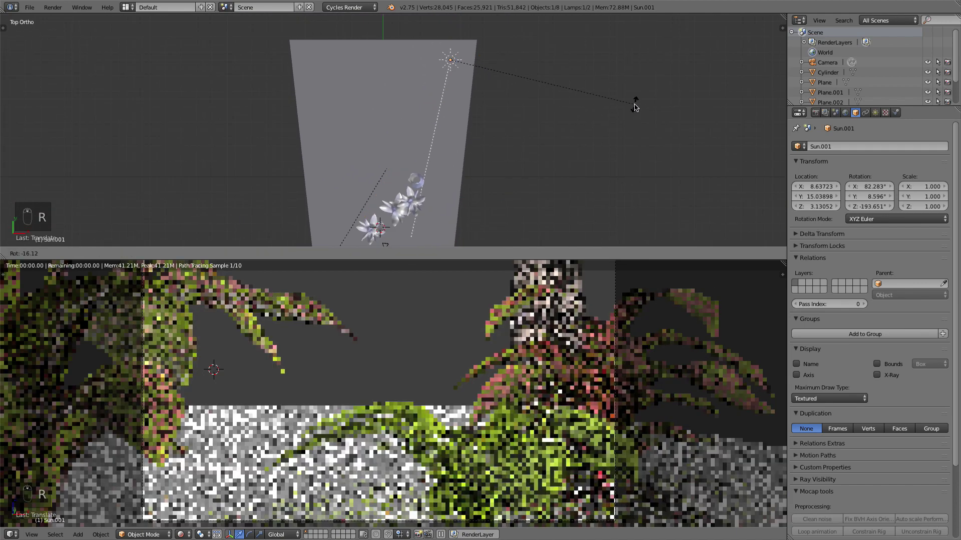
{"action": "key", "text": "g"}
{"action": "key", "text": "r"}
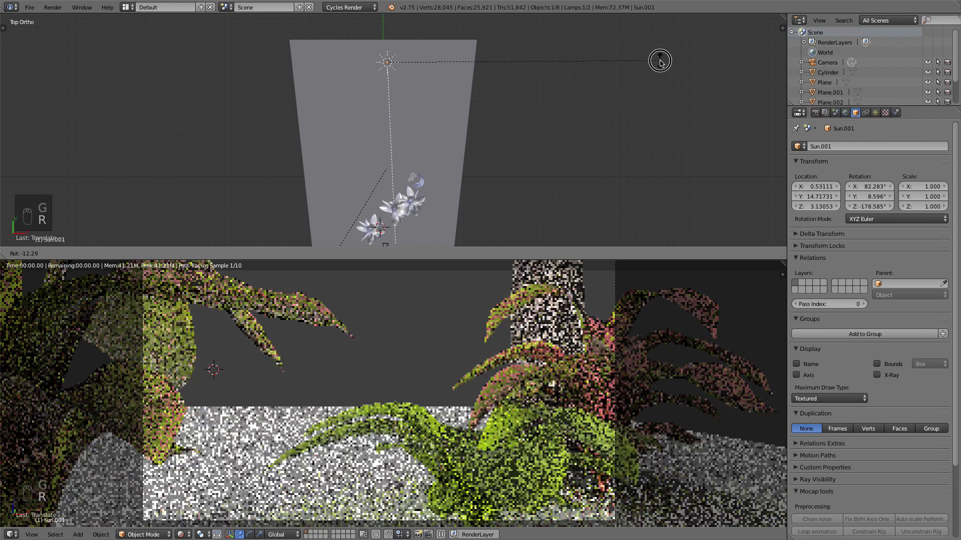
{"action": "left_click", "coordinate": [660, 61]}
{"action": "middle_click_drag", "start_coordinate": [660, 61], "coordinate": [545, 95]}
{"action": "left_click_drag", "start_coordinate": [660, 94], "coordinate": [633, 100]}
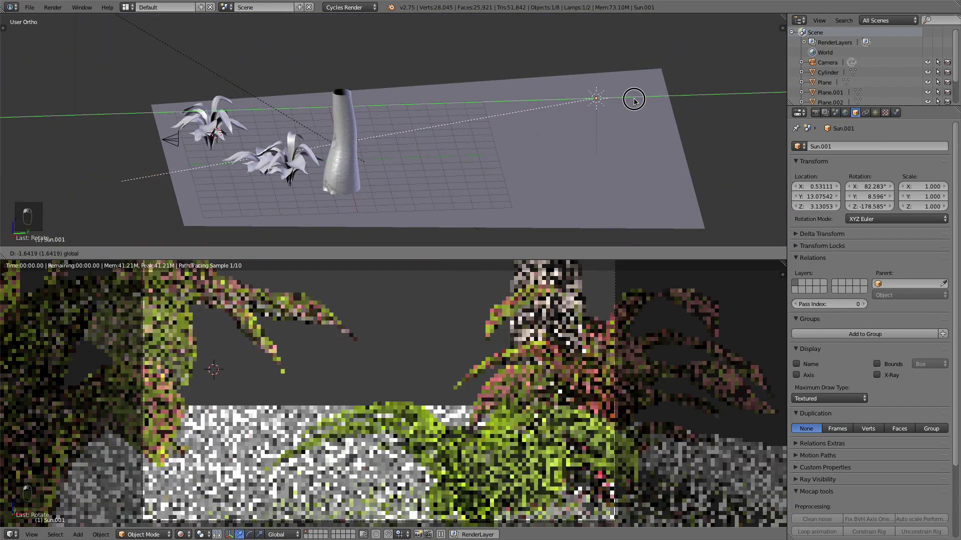
From the side view, raise the sun lamp on the camera side to about Z 7.5 and tilt it towards the plants
{"action": "middle_click_drag", "start_coordinate": [600, 102], "coordinate": [770, 121]}
{"action": "scroll", "coordinate": [407, 215], "scroll_direction": "up", "scroll_amount": 2}
{"action": "middle_click_drag", "start_coordinate": [407, 216], "coordinate": [481, 165], "text": "shift"}
{"action": "scroll", "coordinate": [480, 202], "scroll_direction": "down", "scroll_amount": 2}
{"action": "middle_click_drag", "start_coordinate": [481, 203], "coordinate": [490, 203]}
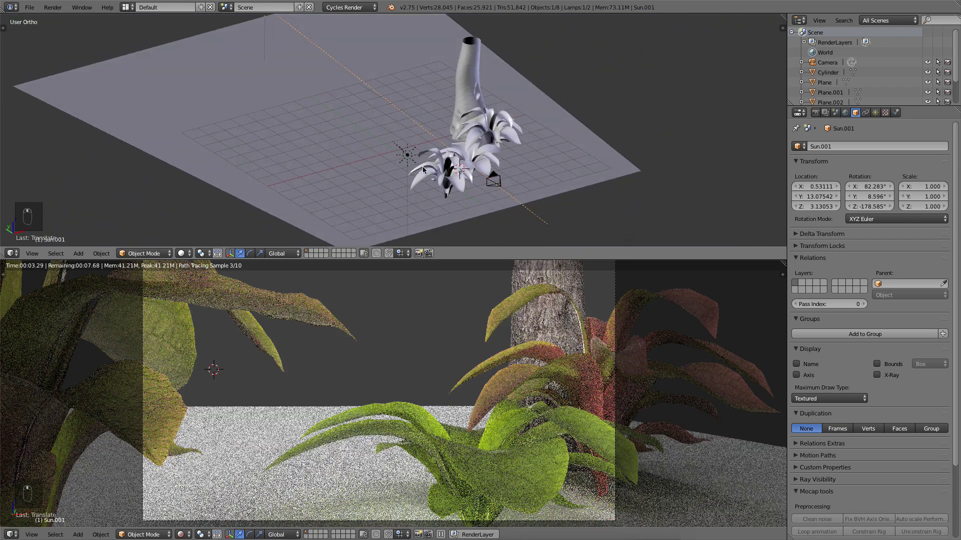
{"action": "middle_click_drag", "start_coordinate": [405, 157], "coordinate": [356, 206]}
{"action": "right_click", "coordinate": [186, 98]}
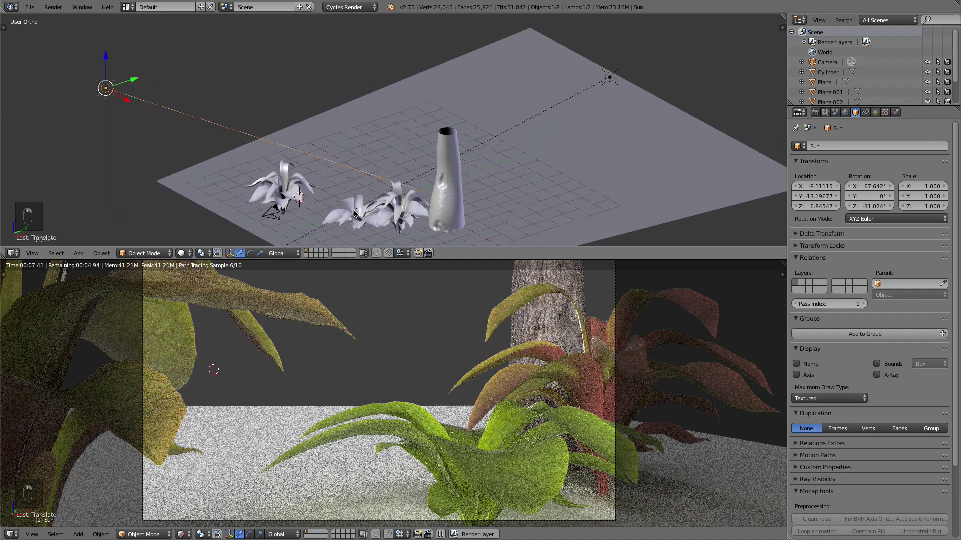
{"action": "key", "text": "2"}
{"action": "key", "text": "r"}
{"action": "key", "text": "g"}
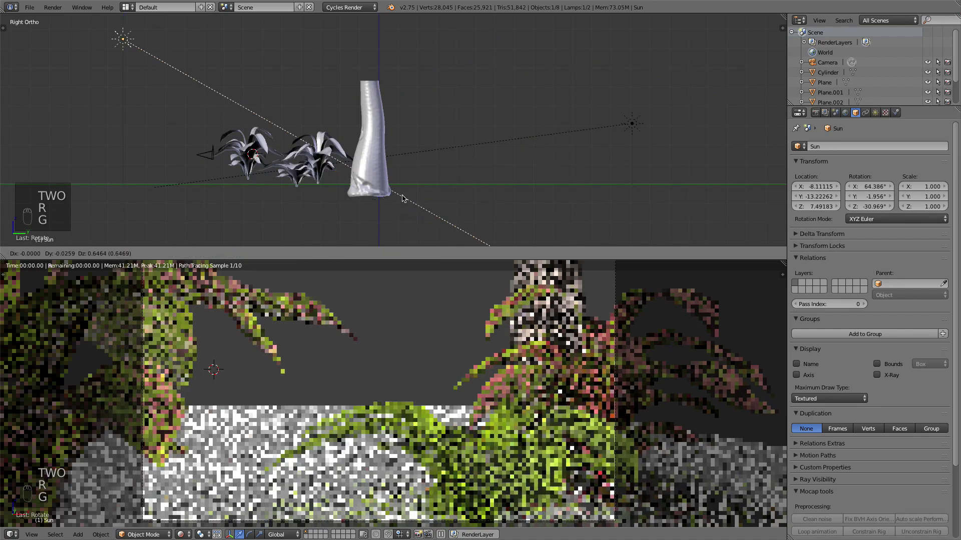
{"action": "key", "text": "r"}
{"action": "left_click", "coordinate": [395, 193]}
Display the lamp settings and, from the top view, shift the rear sun lamp slightly along negative X and re-aim it at the plants
{"action": "middle_click_drag", "start_coordinate": [396, 193], "coordinate": [496, 53]}
{"action": "scroll", "coordinate": [505, 57], "scroll_direction": "down", "scroll_amount": 2}
{"action": "left_click", "coordinate": [875, 113]}
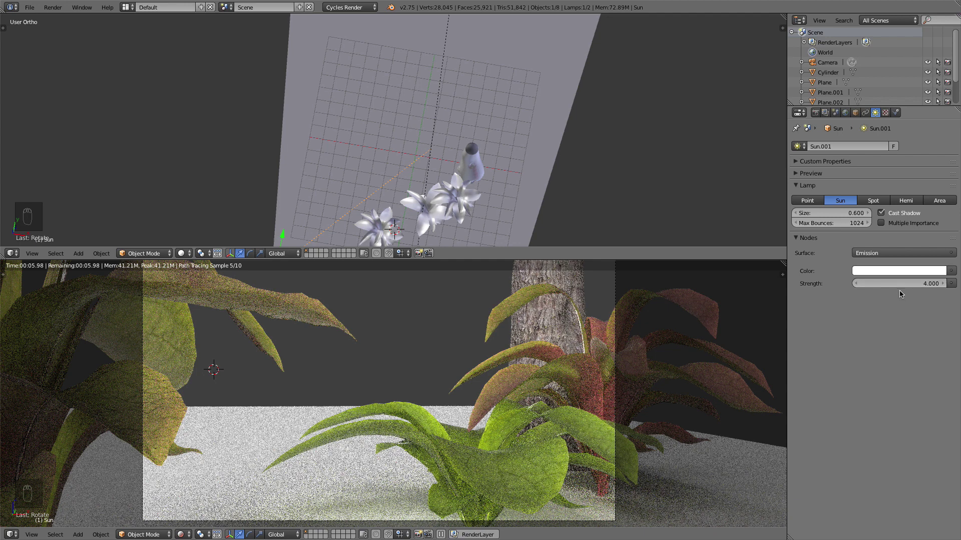
{"action": "right_click", "coordinate": [433, 142]}
{"action": "middle_click_drag", "start_coordinate": [433, 142], "coordinate": [469, 206]}
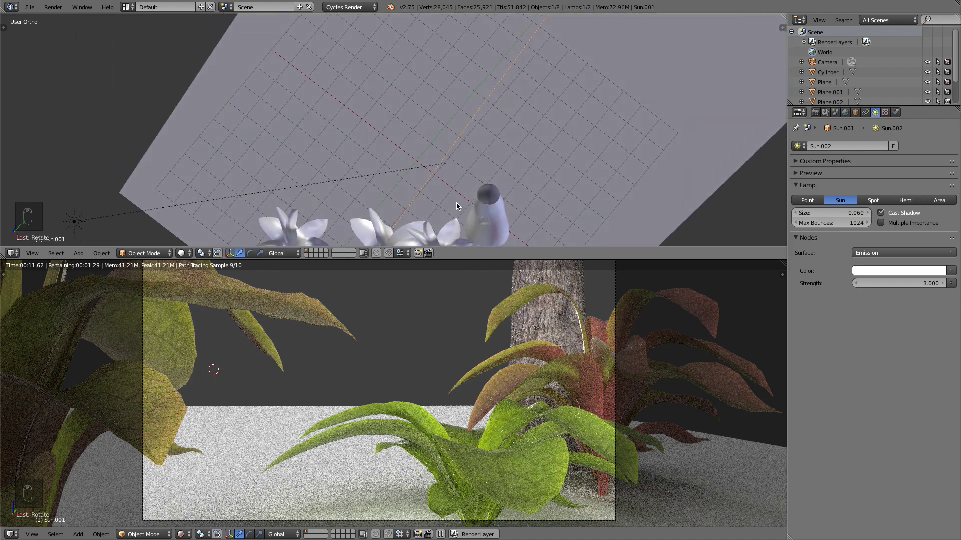
{"action": "key", "text": "KP_7"}
{"action": "key", "text": "r"}
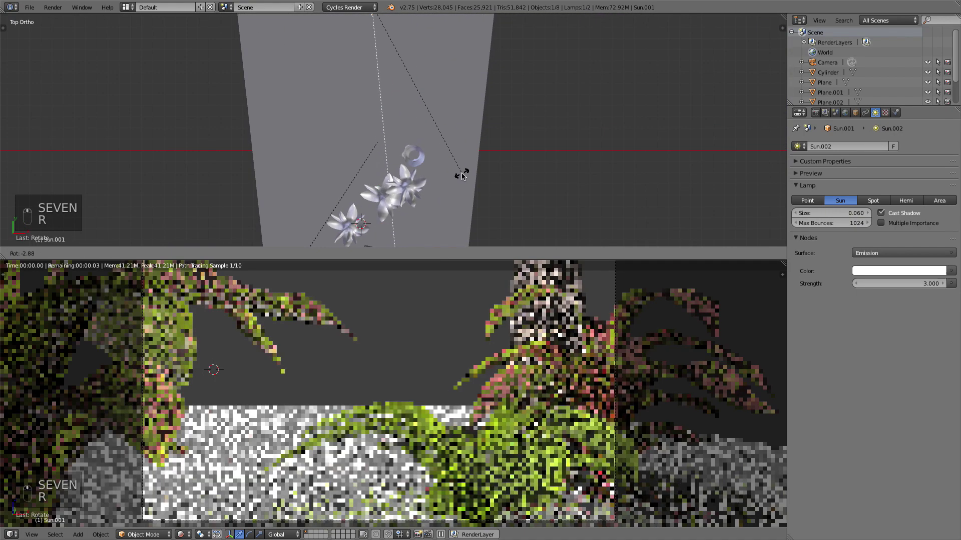
{"action": "key", "text": "g"}
{"action": "left_click", "coordinate": [449, 160]}
{"action": "key", "text": "r"}
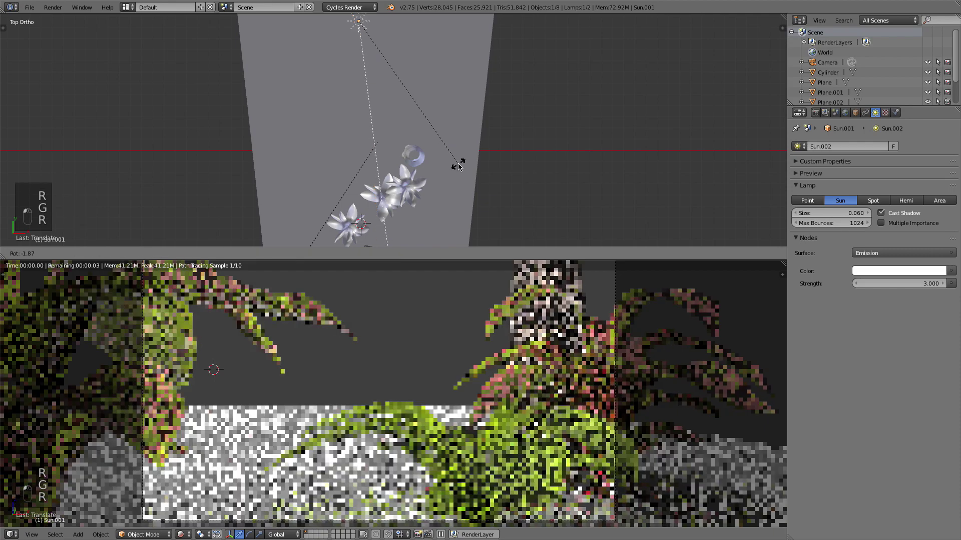
{"action": "left_click", "coordinate": [458, 165]}
{"action": "middle_click_drag", "start_coordinate": [458, 165], "coordinate": [425, 145]}
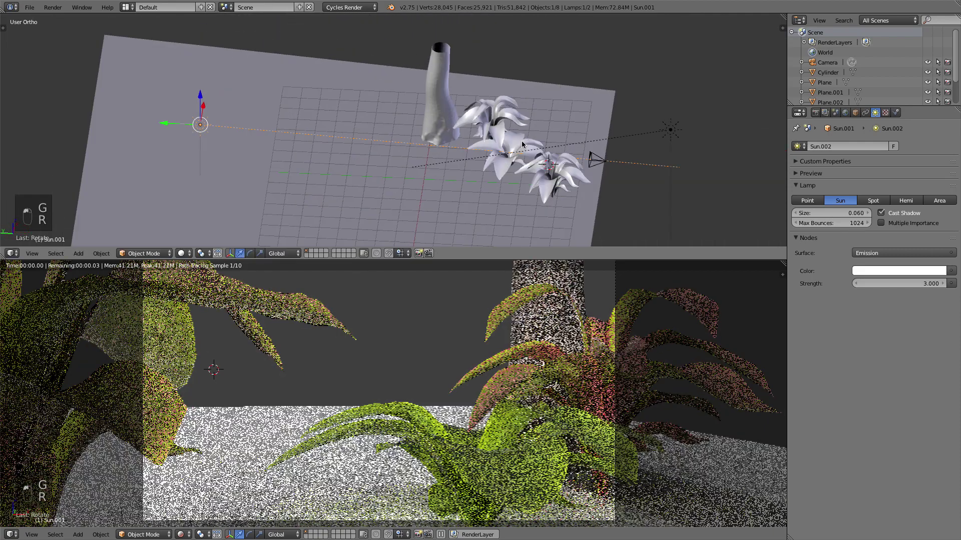
Set the rear sun lamp's size to 0.05 and its emission strength to 4
{"action": "left_click", "coordinate": [836, 213]}
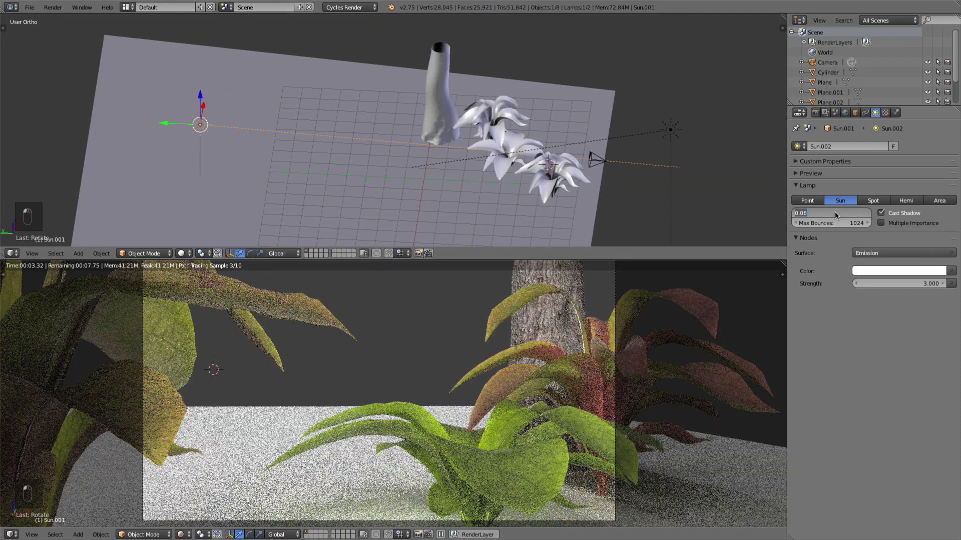
{"action": "type", "text": "0.05"}
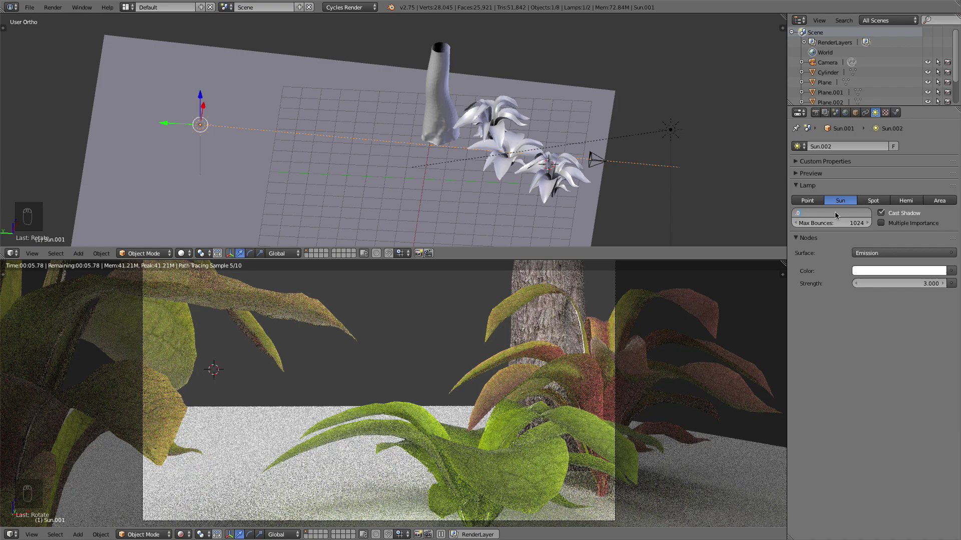
{"action": "key", "text": "Return"}
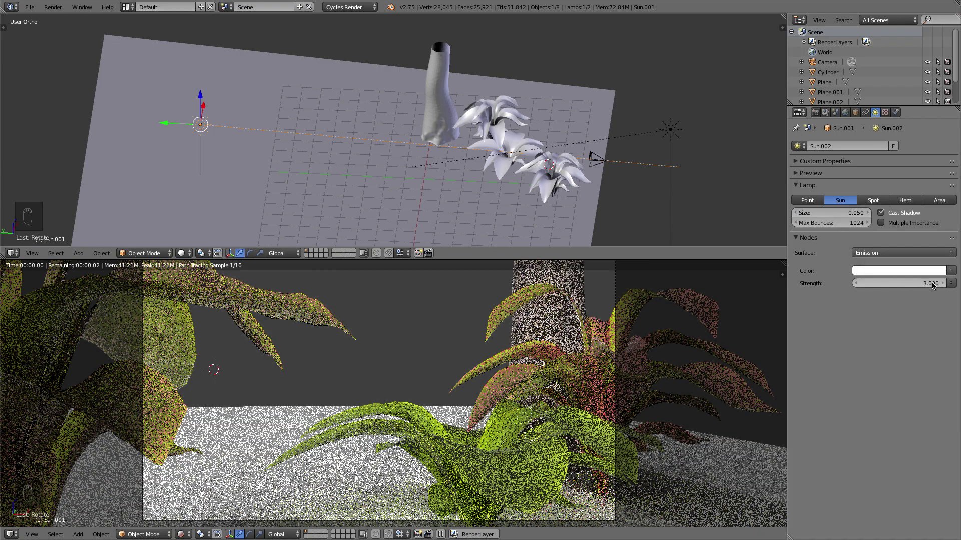
{"action": "left_click", "coordinate": [932, 284]}
{"action": "type", "text": "4"}
{"action": "key", "text": "Return"}
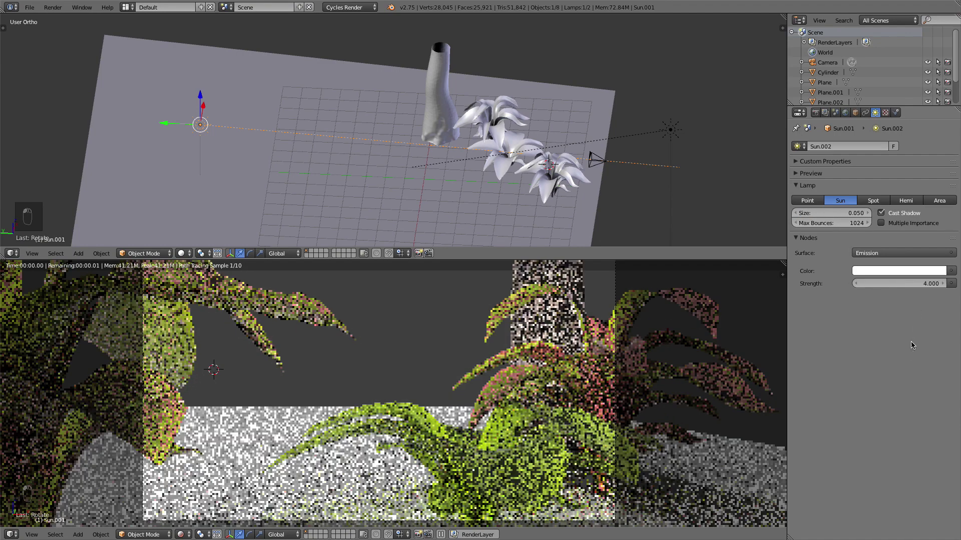
From the side view, rotate the rear sun lamp slightly to adjust its aim at the plants
{"action": "middle_click_drag", "start_coordinate": [297, 159], "coordinate": [409, 163]}
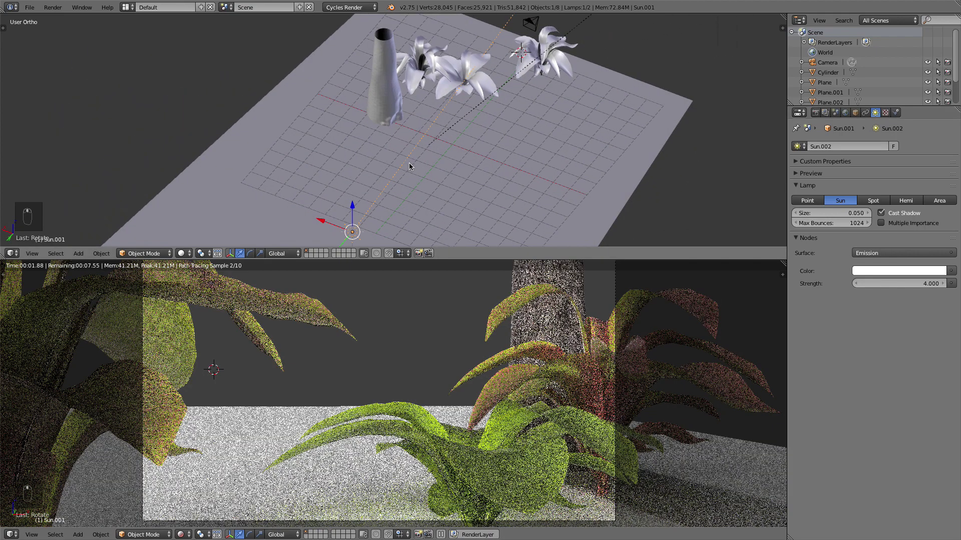
{"action": "key", "text": "2"}
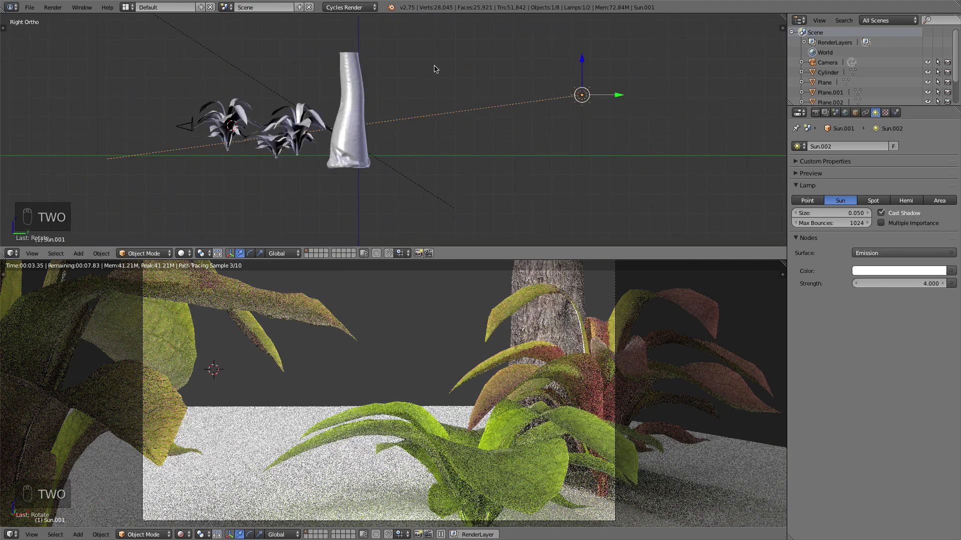
{"action": "key", "text": "r"}
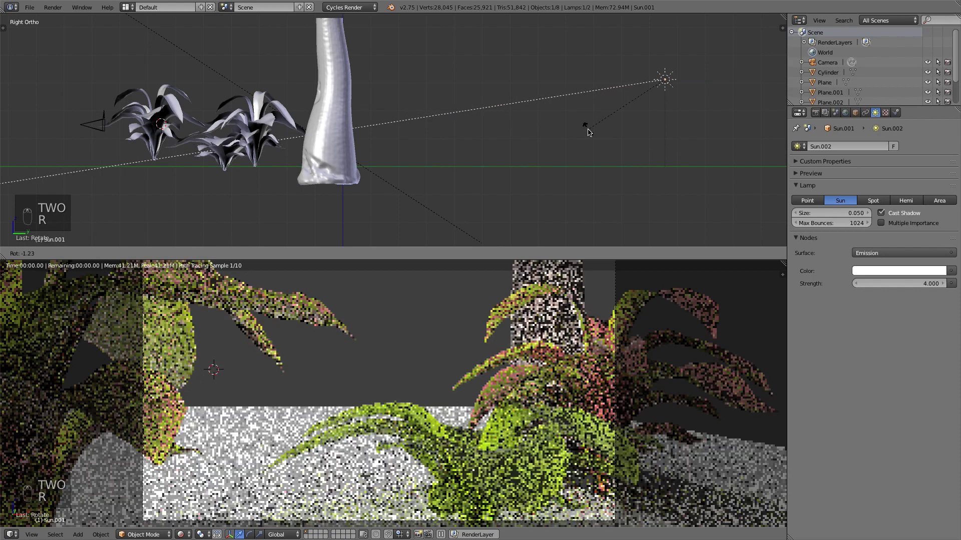
{"action": "left_click", "coordinate": [588, 131]}
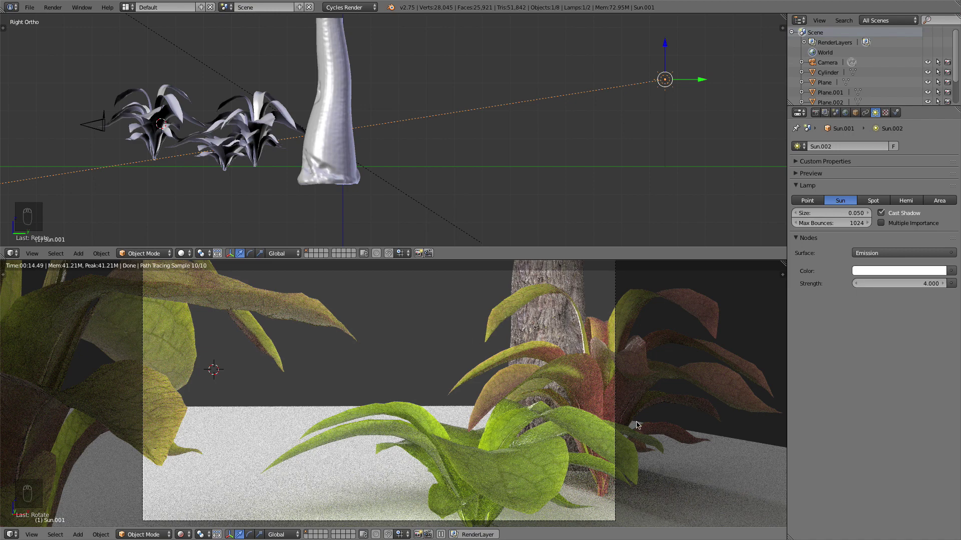
Leave rendered shading and set the camera's focal length to 55 mm
{"action": "key", "text": "shift+z"}
{"action": "mouse_move", "coordinate": [611, 430]}
{"action": "middle_mouse_down"}
{"action": "mouse_move", "coordinate": [342, 429]}
{"action": "mouse_move", "coordinate": [180, 380]}
{"action": "middle_mouse_up"}
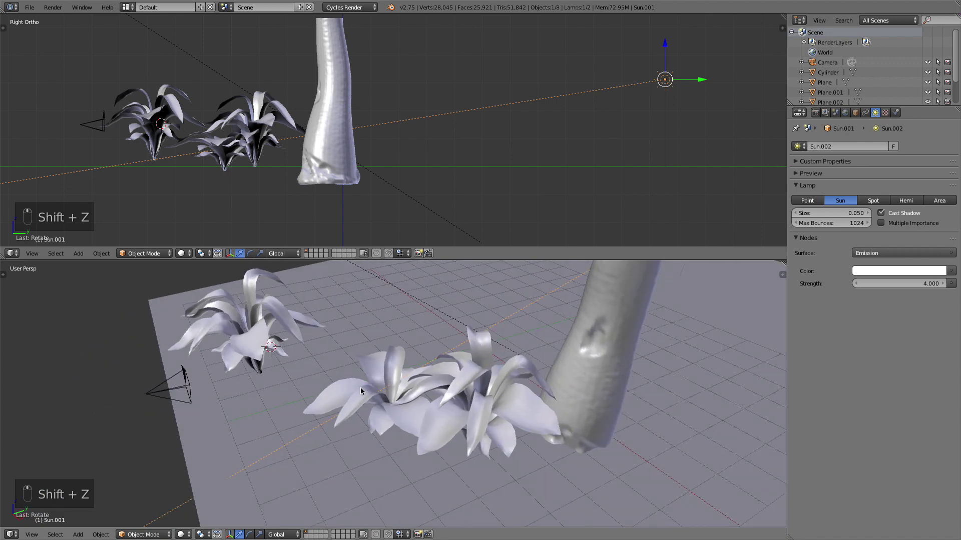
{"action": "right_click", "coordinate": [177, 379]}
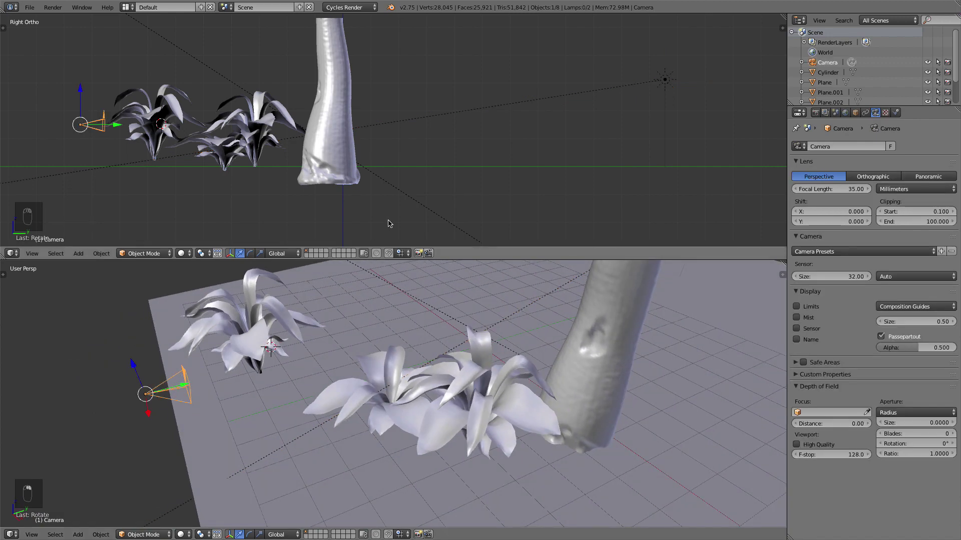
{"action": "key", "text": "KP_0"}
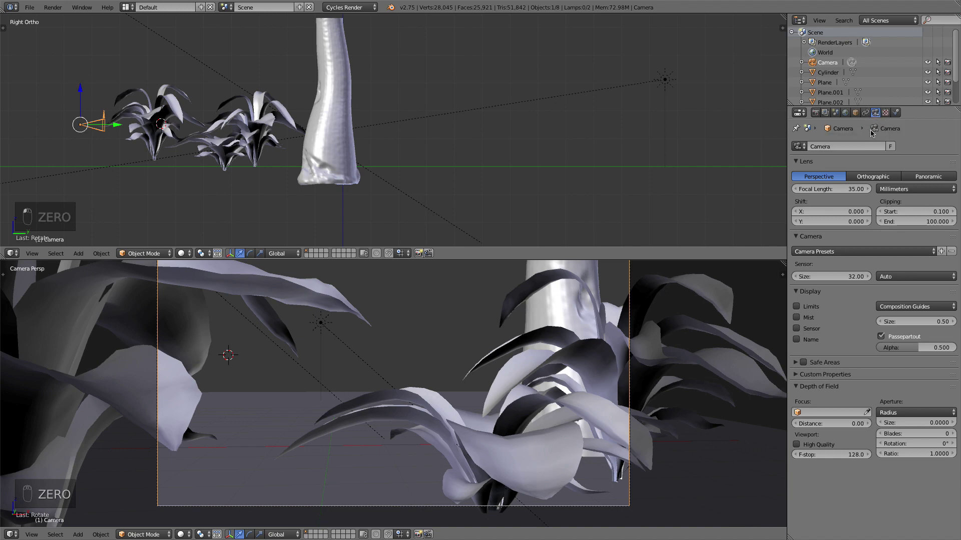
{"action": "left_click", "coordinate": [826, 190]}
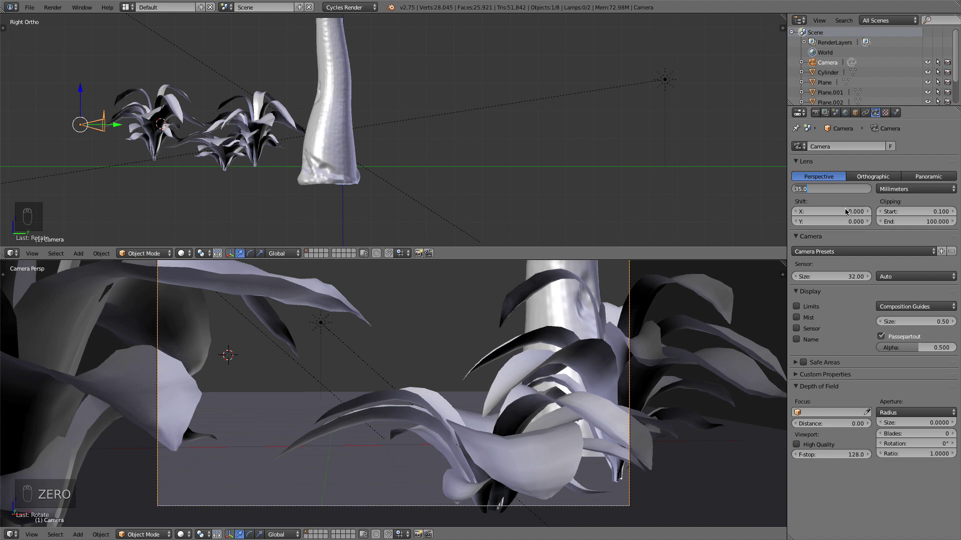
{"action": "type", "text": "55"}
{"action": "key", "text": "Return"}
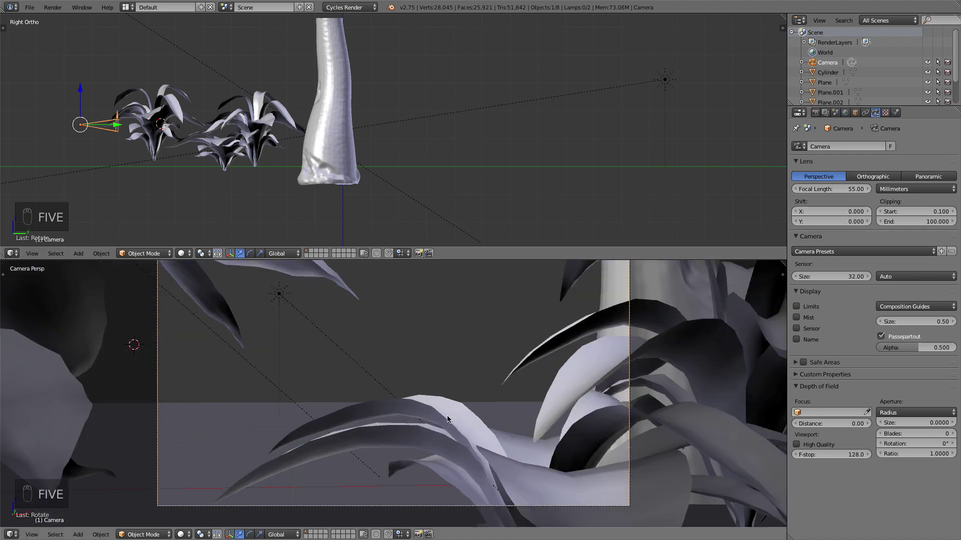
Pull the camera back from the plants and tilt it freely to reframe the plants and trunk for the longer lens
{"action": "scroll", "coordinate": [493, 412], "scroll_direction": "down", "scroll_amount": 2}
{"action": "key", "text": "g"}
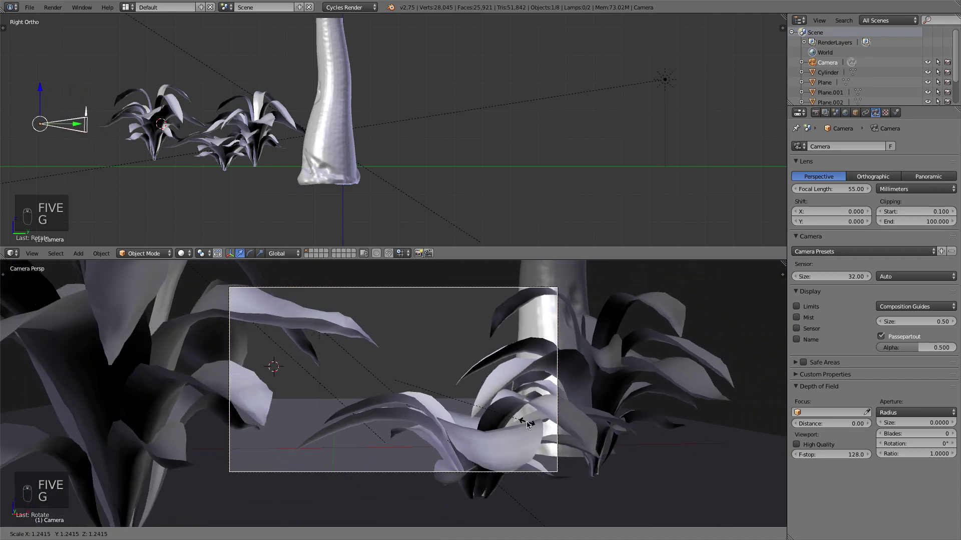
{"action": "left_click", "coordinate": [523, 422]}
{"action": "key", "text": "r"}
{"action": "key", "text": "r"}
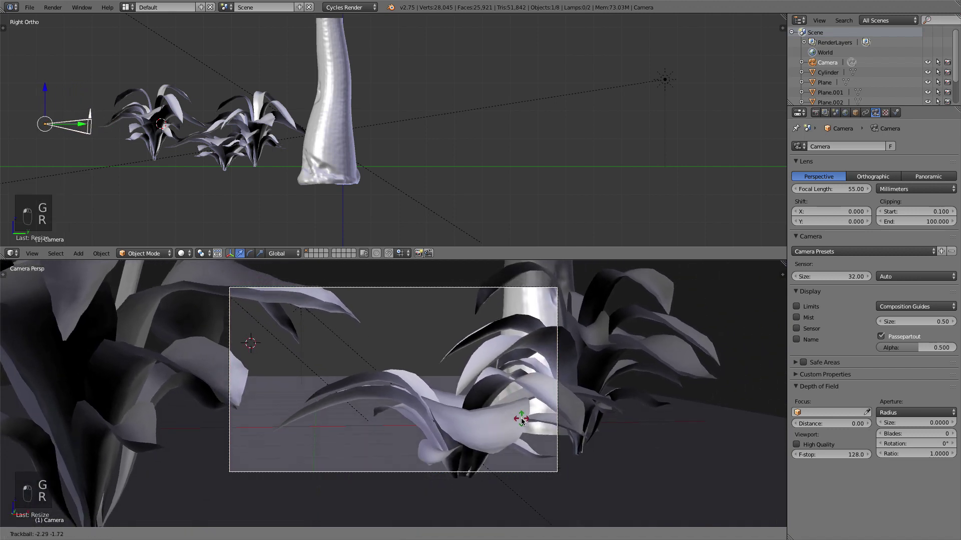
{"action": "left_click", "coordinate": [523, 422]}
{"action": "key", "text": "s"}
{"action": "left_click", "coordinate": [558, 444]}
{"action": "key", "text": "r"}
{"action": "key", "text": "r"}
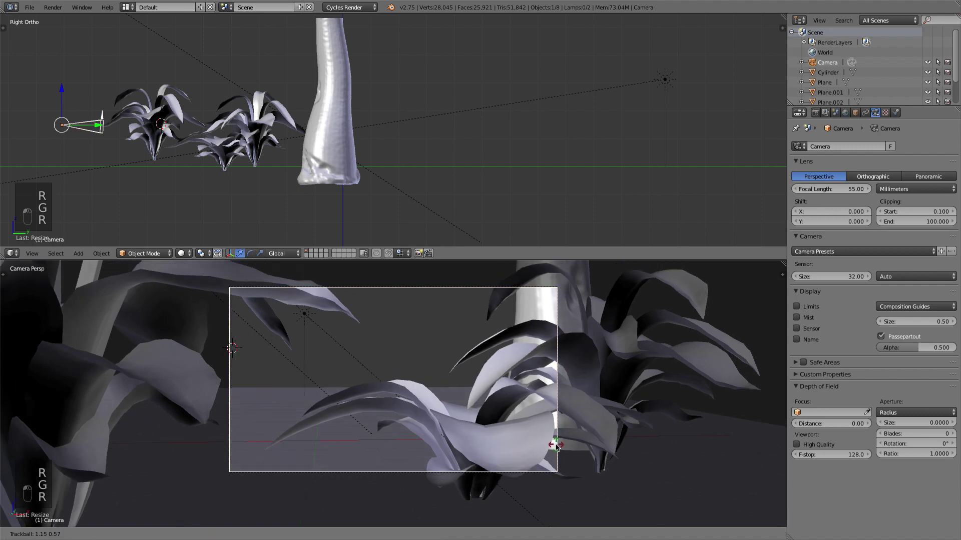
{"action": "left_click", "coordinate": [542, 425]}
Fine-tune the camera's position and tilt so a foreground leaf enters one edge of the frame and the plants fill the opposite side
{"action": "key", "text": "g"}
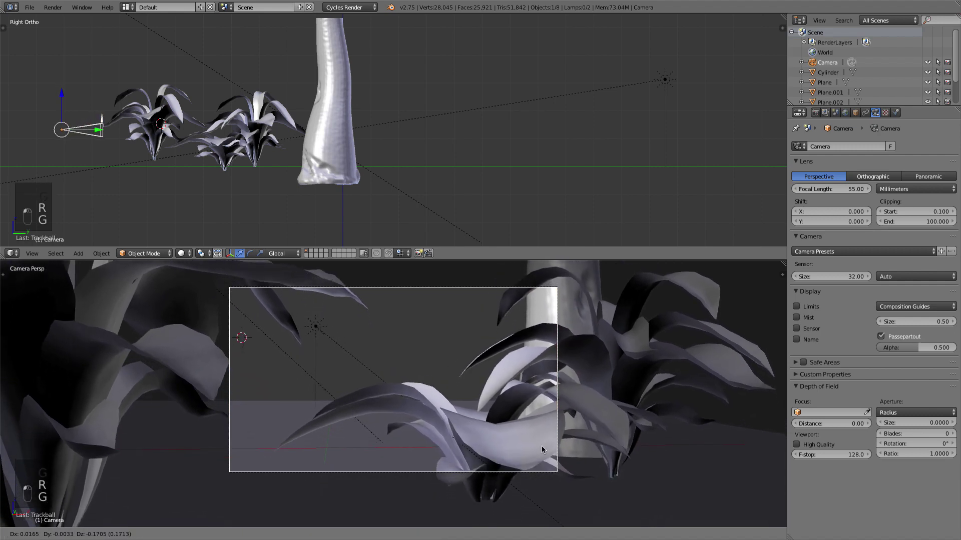
{"action": "left_click", "coordinate": [545, 452]}
{"action": "key", "text": "g"}
{"action": "left_click", "coordinate": [551, 457]}
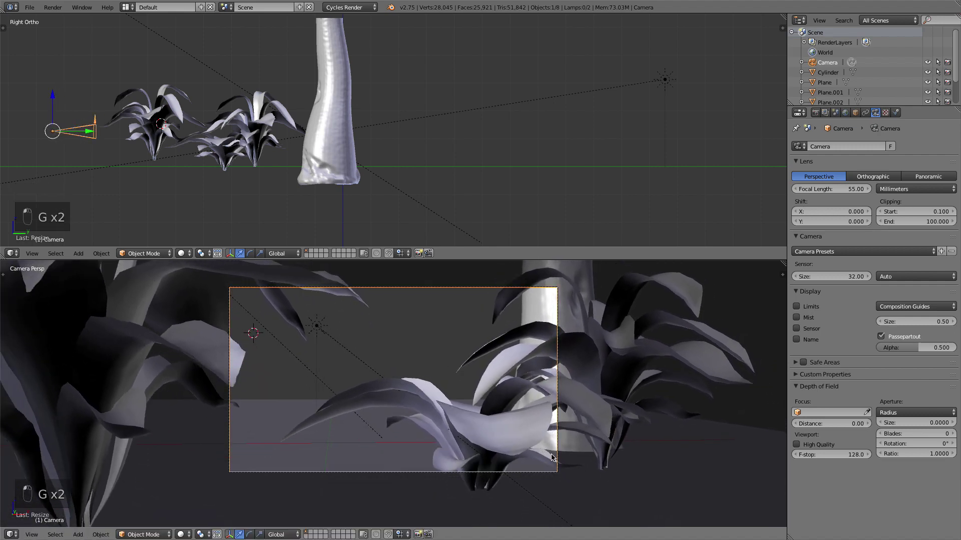
{"action": "key", "text": "g"}
{"action": "left_click", "coordinate": [553, 459]}
{"action": "key", "text": "g"}
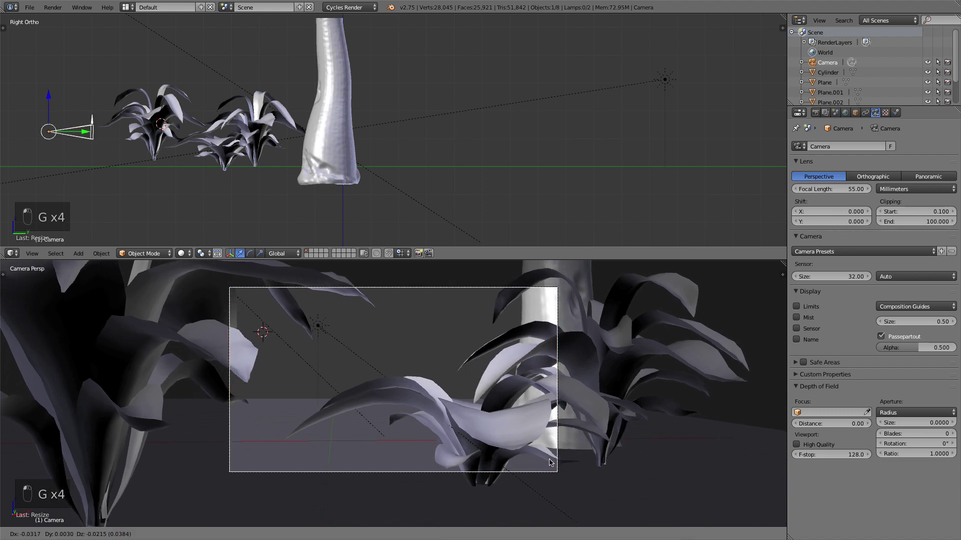
{"action": "key", "text": "r"}
{"action": "key", "text": "r"}
{"action": "left_click", "coordinate": [548, 461]}
{"action": "key", "text": "g"}
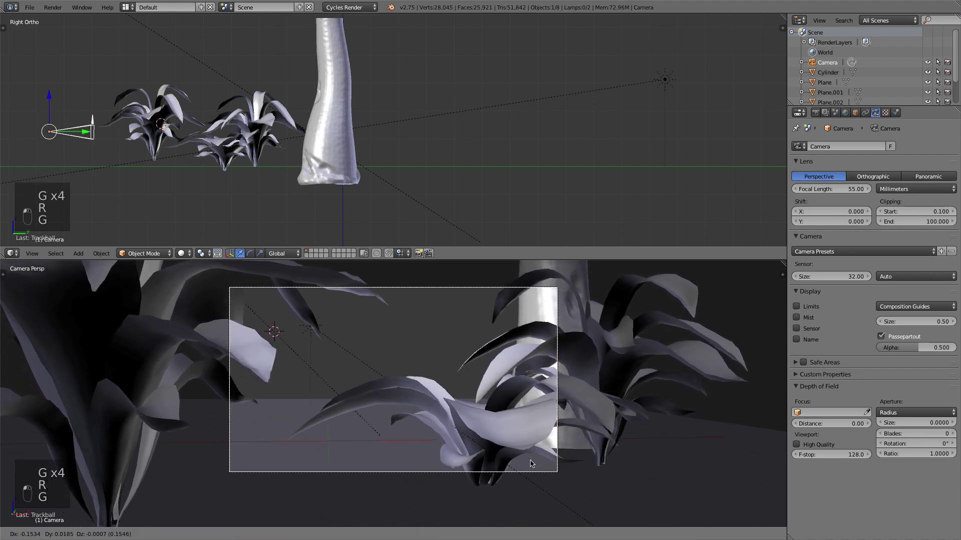
{"action": "left_click", "coordinate": [531, 463]}
{"action": "key", "text": "g"}
{"action": "left_click", "coordinate": [537, 465]}
{"action": "key", "text": "g"}
{"action": "left_click", "coordinate": [538, 446]}
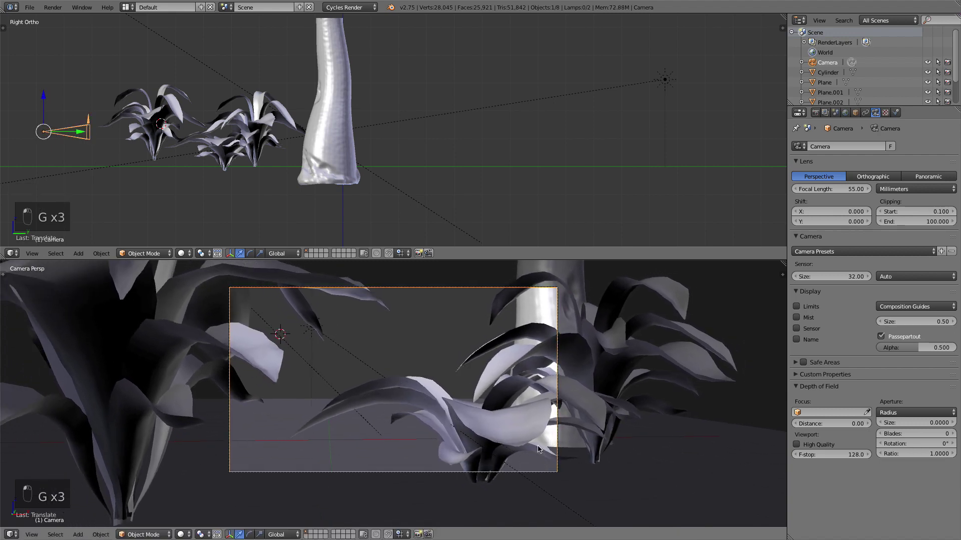
Enlarge the small middle plant slightly and rotate it freely until its broad leaves face the camera
{"action": "right_click", "coordinate": [513, 427]}
{"action": "key", "text": "s"}
{"action": "left_click", "coordinate": [522, 423]}
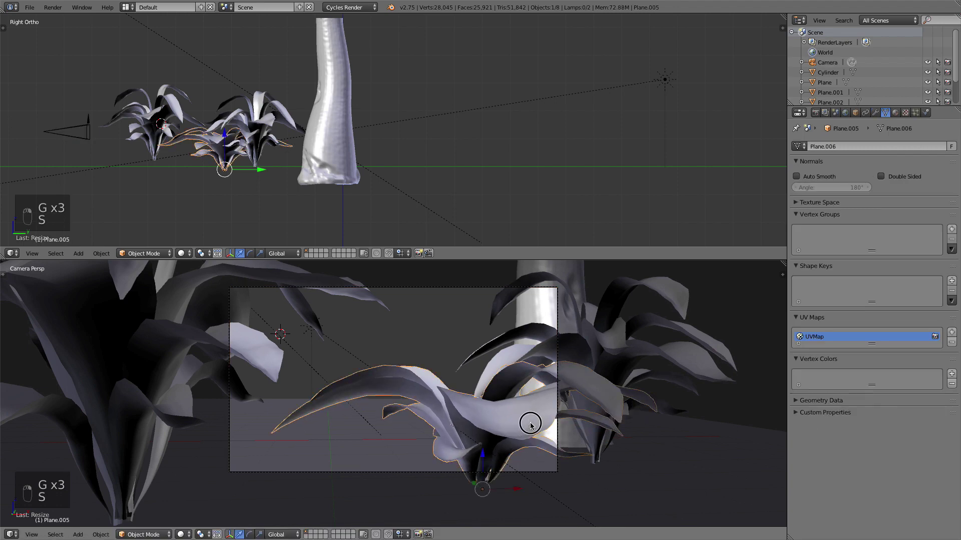
{"action": "key", "text": "r"}
{"action": "key", "text": "r"}
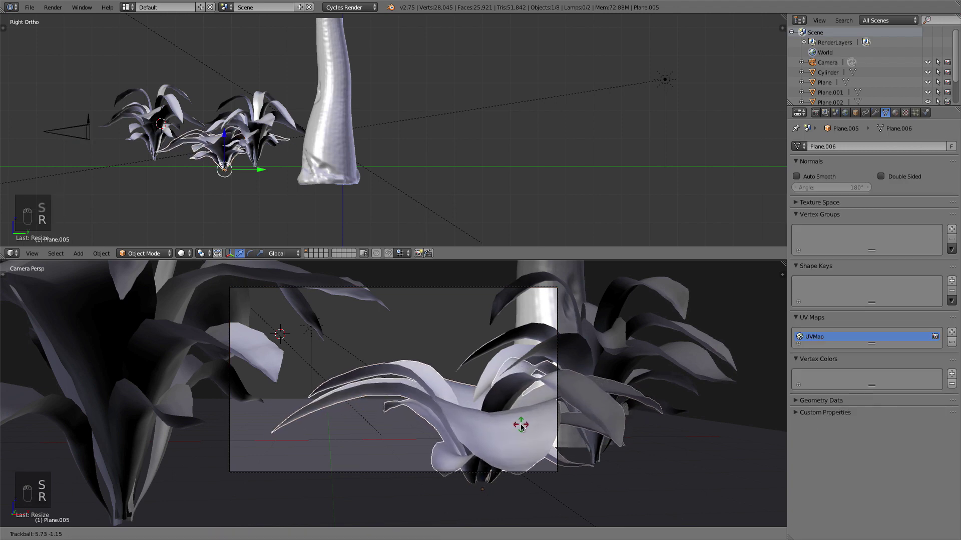
{"action": "left_click", "coordinate": [520, 427]}
{"action": "key", "text": "r"}
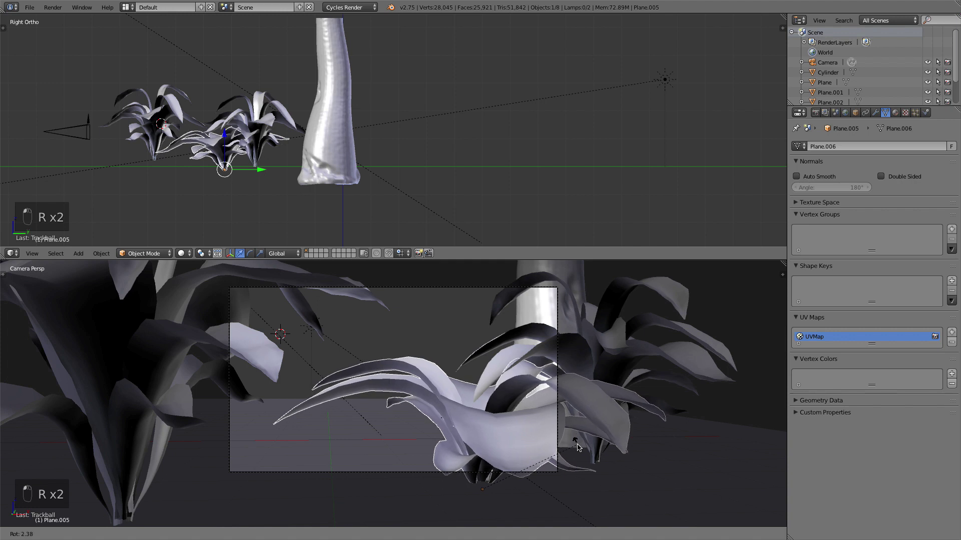
{"action": "key", "text": "r"}
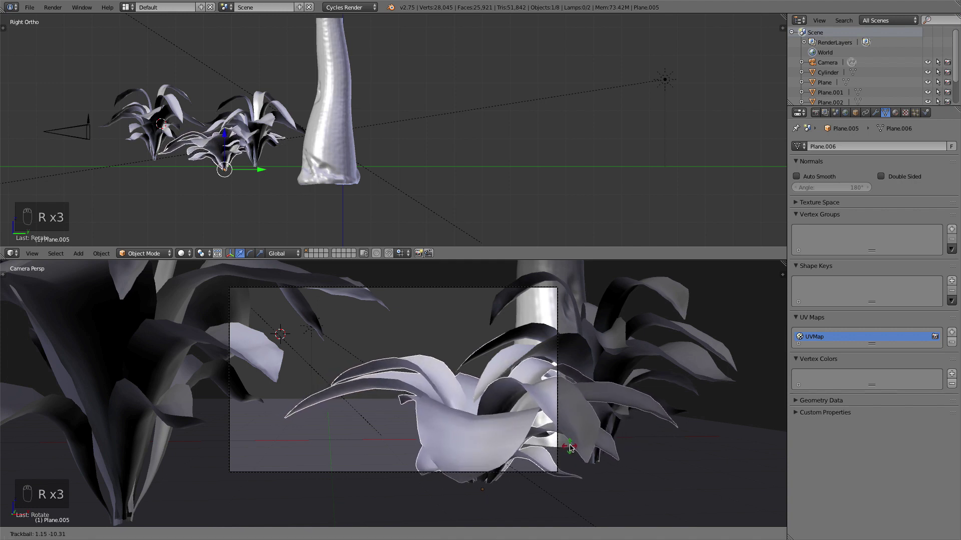
{"action": "left_click", "coordinate": [572, 446]}
{"action": "key", "text": "r"}
{"action": "key", "text": "r"}
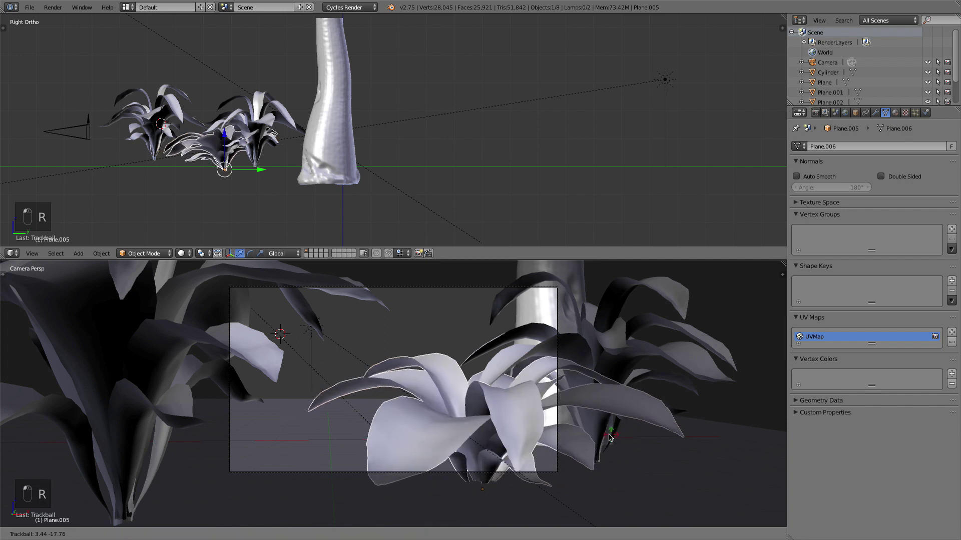
{"action": "left_click", "coordinate": [630, 419]}
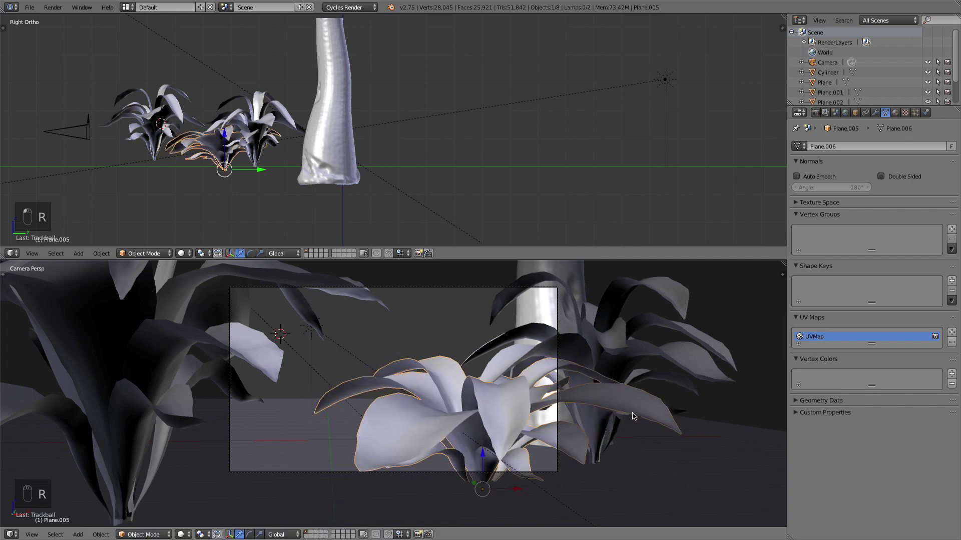
Edit the mesh of the plant in front of the trunk, moving one leaf point slightly upward, and deselect everything
{"action": "scroll", "coordinate": [510, 362], "scroll_direction": "up", "scroll_amount": 1}
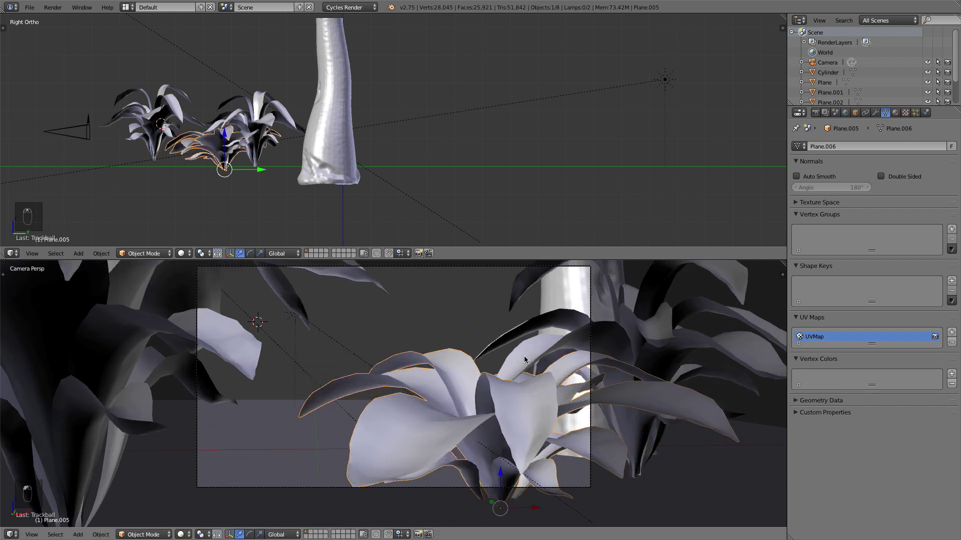
{"action": "right_click", "coordinate": [524, 361]}
{"action": "key", "text": "Tab"}
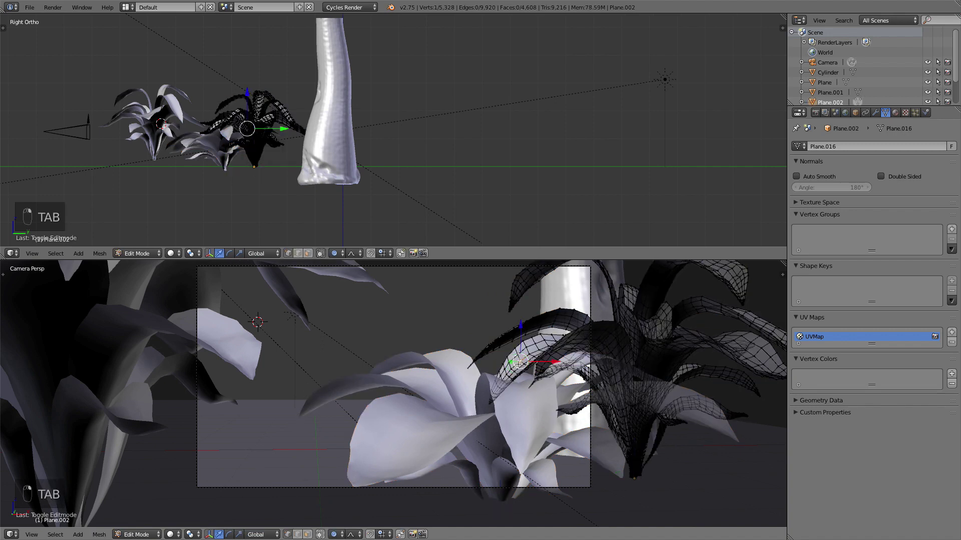
{"action": "key", "text": "g"}
{"action": "left_click", "coordinate": [518, 350]}
{"action": "key", "text": "Tab"}
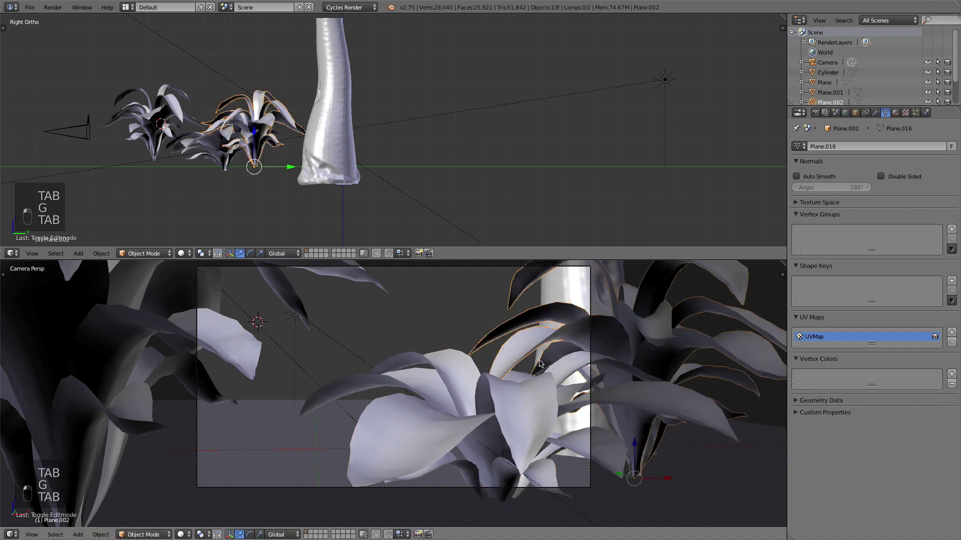
{"action": "key", "text": "a"}
Move the middle plant about 0.1 units along the global X axis
{"action": "scroll", "coordinate": [574, 378], "scroll_direction": "down", "scroll_amount": 3}
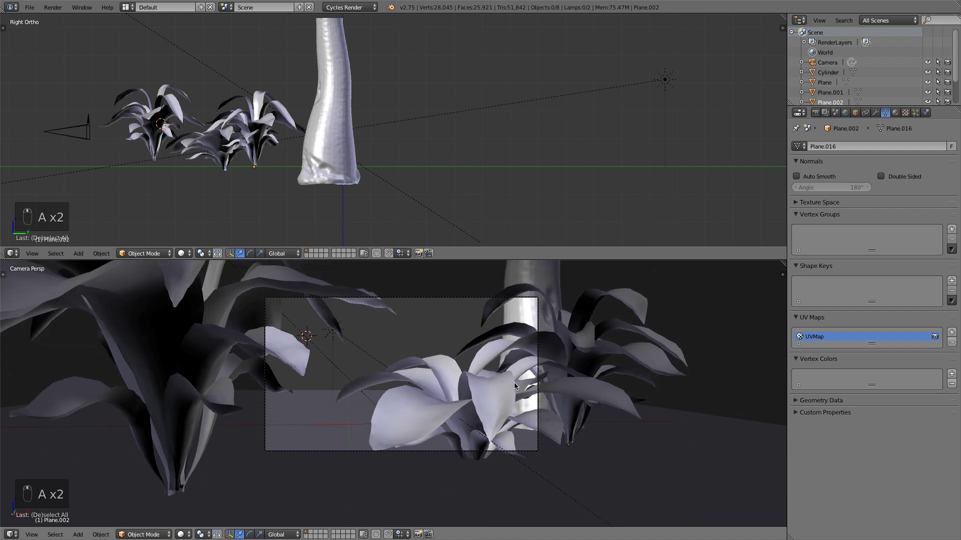
{"action": "right_click", "coordinate": [516, 385]}
{"action": "key", "text": "g"}
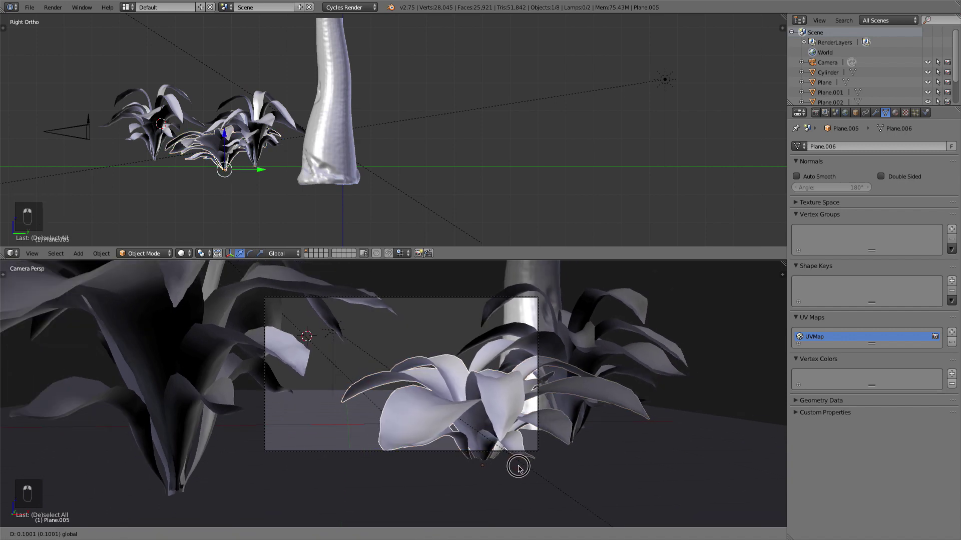
{"action": "left_click", "coordinate": [522, 468]}
{"action": "scroll", "coordinate": [533, 398], "scroll_direction": "up", "scroll_amount": 3}
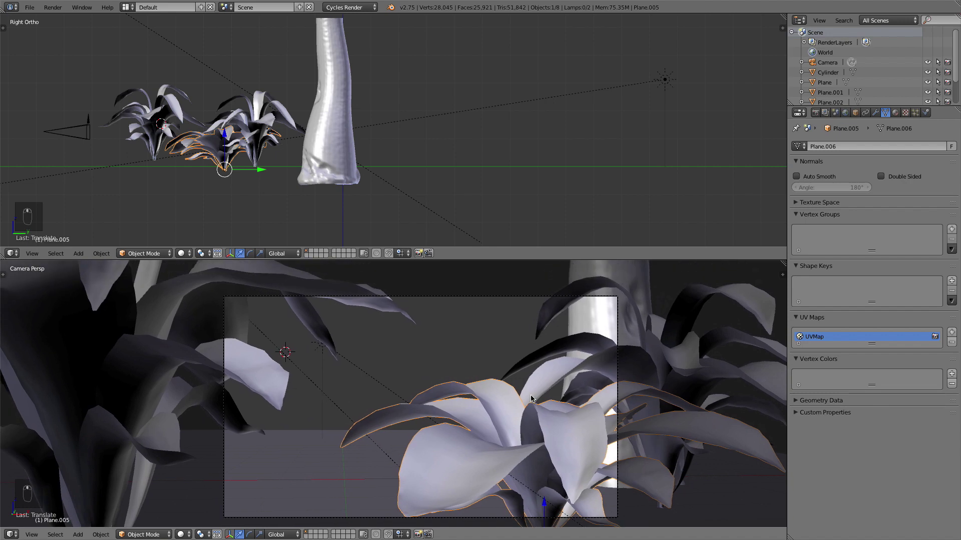
Shift the trunk along negative X so it stands further inside the camera frame, and deselect it
{"action": "middle_click_drag", "start_coordinate": [531, 398], "coordinate": [531, 393], "text": "shift"}
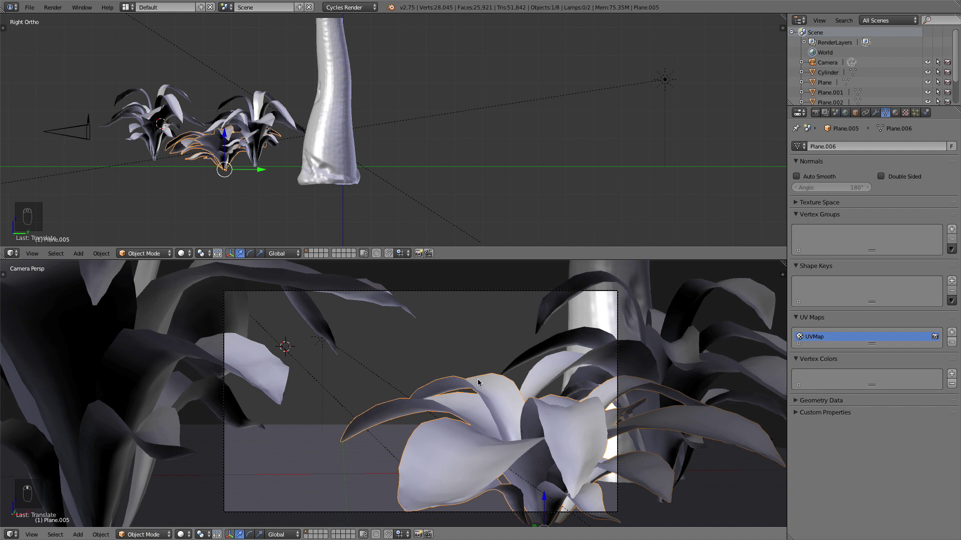
{"action": "right_click", "coordinate": [241, 365]}
{"action": "right_click", "coordinate": [574, 334]}
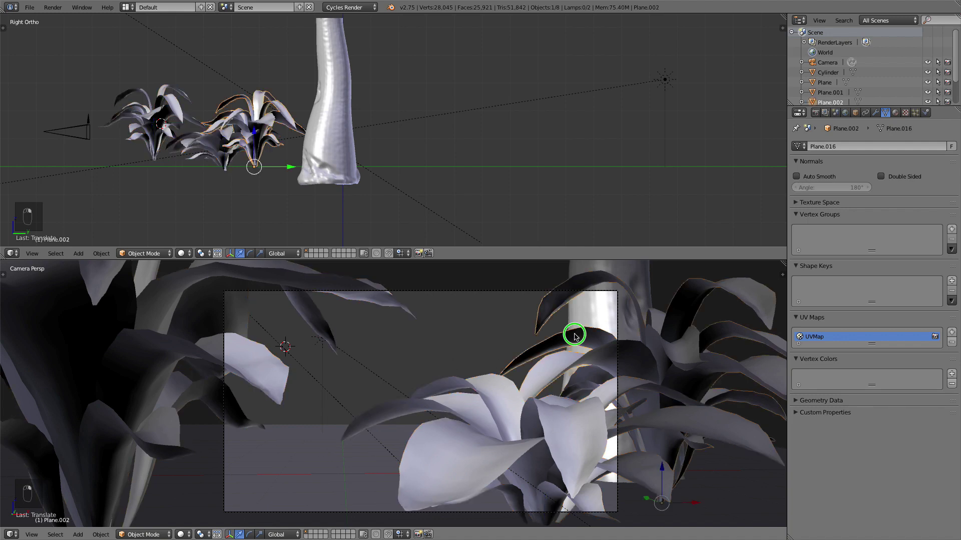
{"action": "right_click", "coordinate": [589, 319]}
{"action": "left_click_drag", "start_coordinate": [652, 330], "coordinate": [609, 340]}
{"action": "middle_click_drag", "start_coordinate": [624, 426], "coordinate": [621, 420], "text": "shift"}
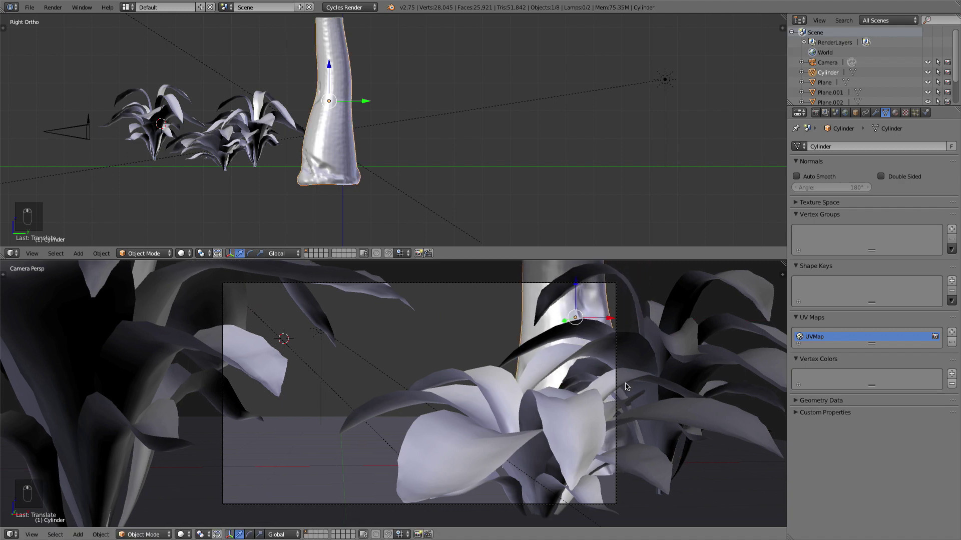
{"action": "key", "text": "a"}
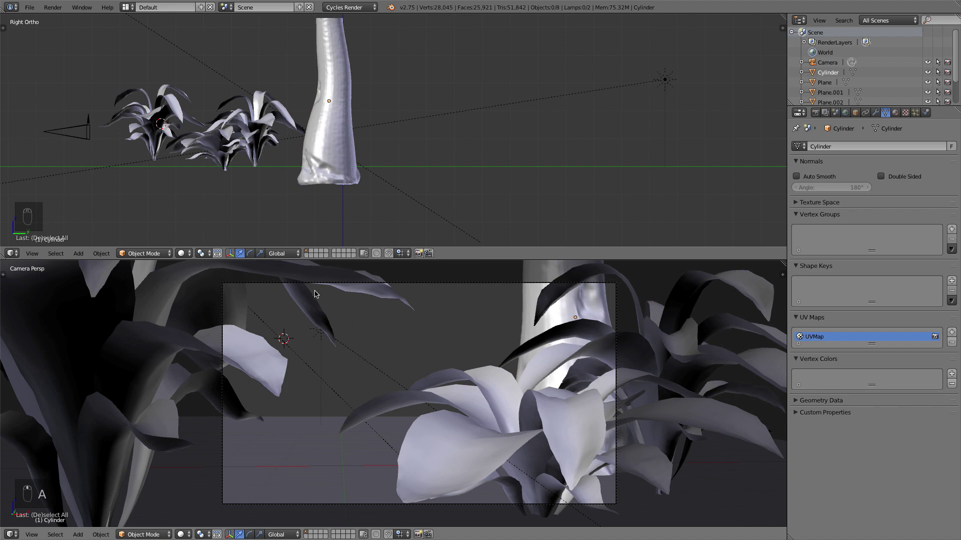
Put the middle plant and the plant in front of the trunk together into a new group
{"action": "middle_click_drag", "start_coordinate": [395, 131], "coordinate": [402, 174]}
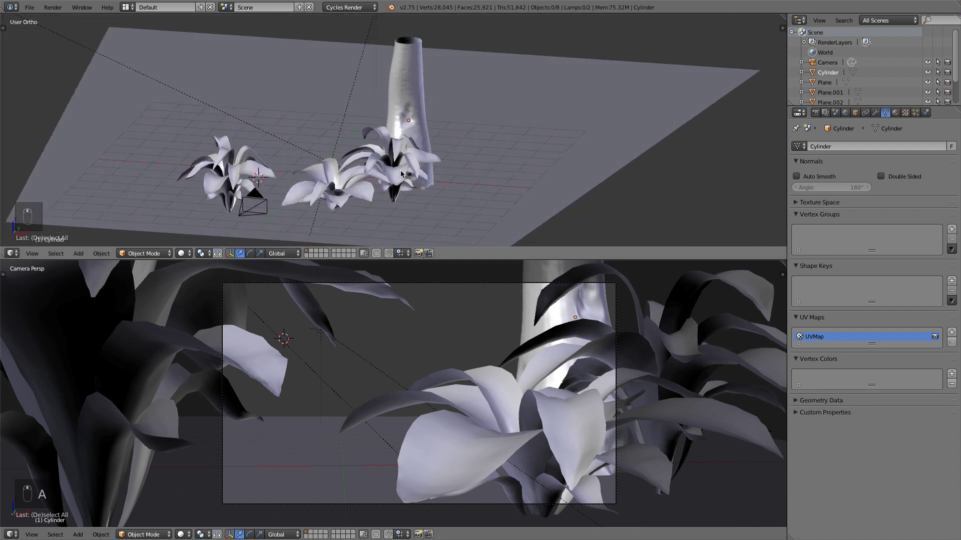
{"action": "right_click", "coordinate": [347, 185]}
{"action": "right_click", "coordinate": [395, 162], "text": "shift"}
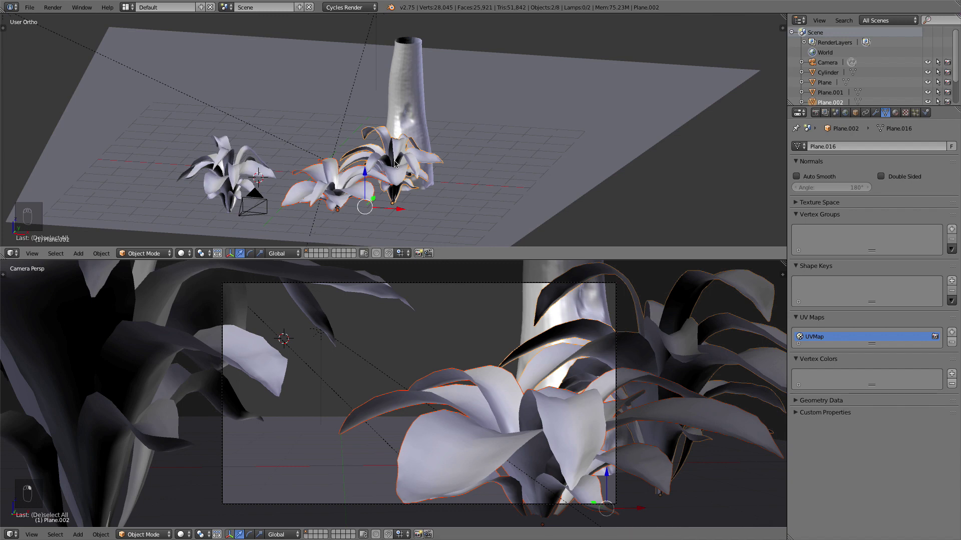
{"action": "key", "text": "ctrl+g"}
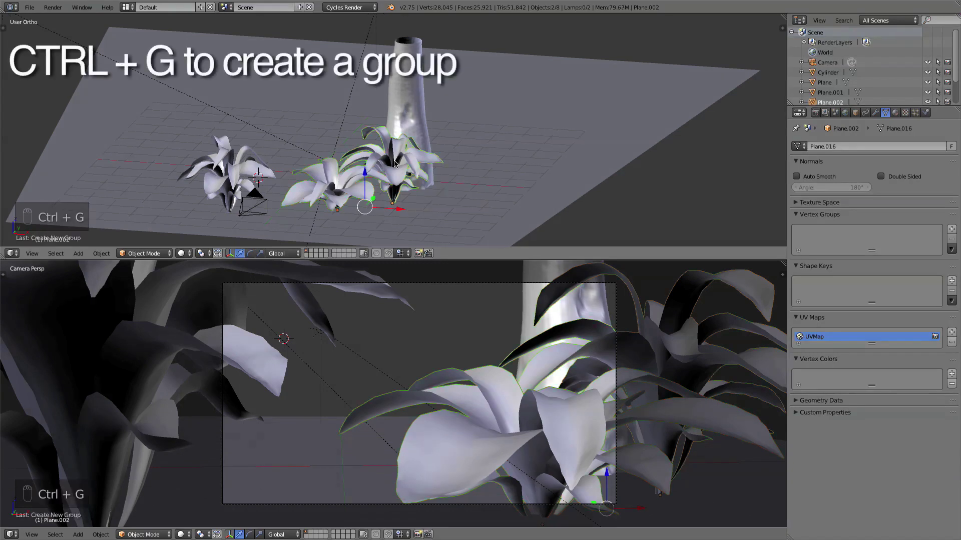
Edit the ground plane's mesh and subdivide its entire surface
{"action": "right_click", "coordinate": [543, 135]}
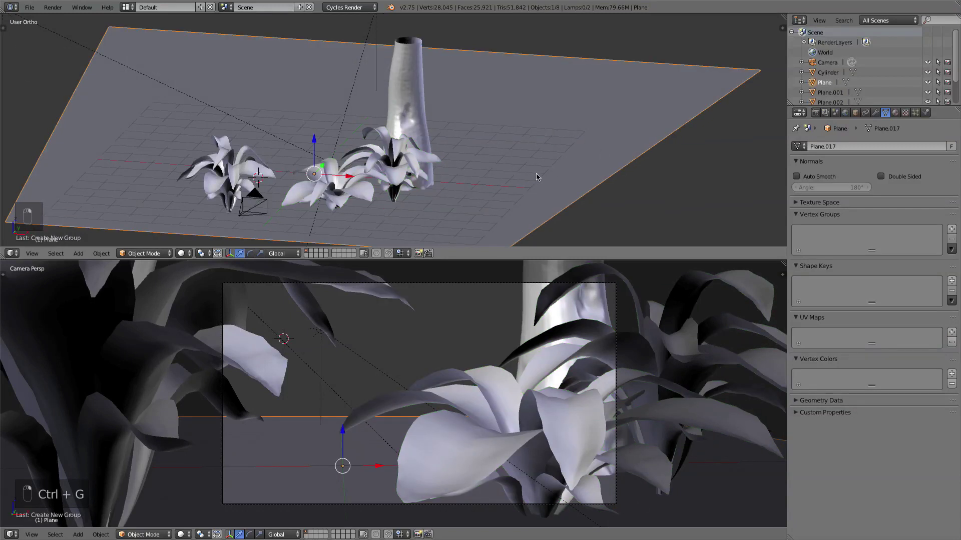
{"action": "key", "text": "Tab"}
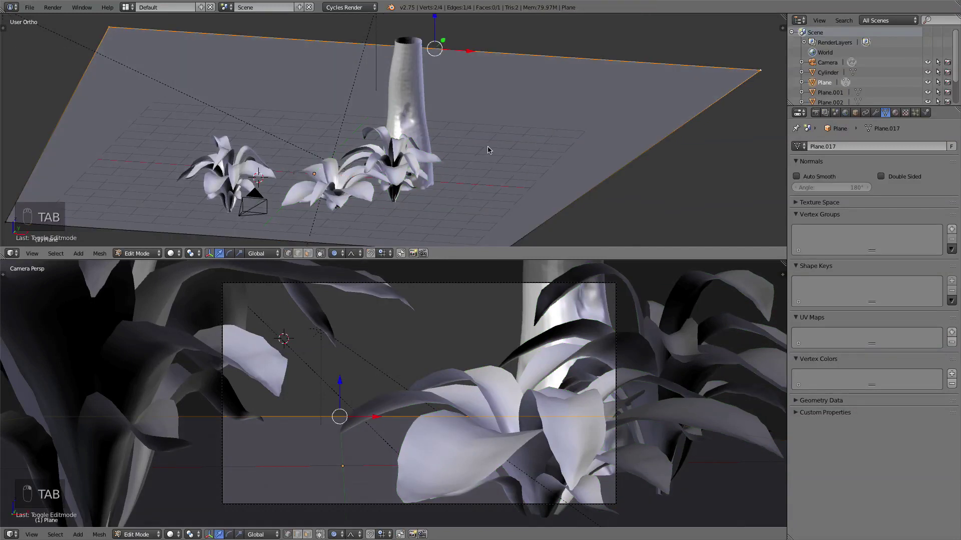
{"action": "key", "text": "a"}
{"action": "key", "text": "a"}
{"action": "key", "text": "a"}
{"action": "key", "text": "a"}
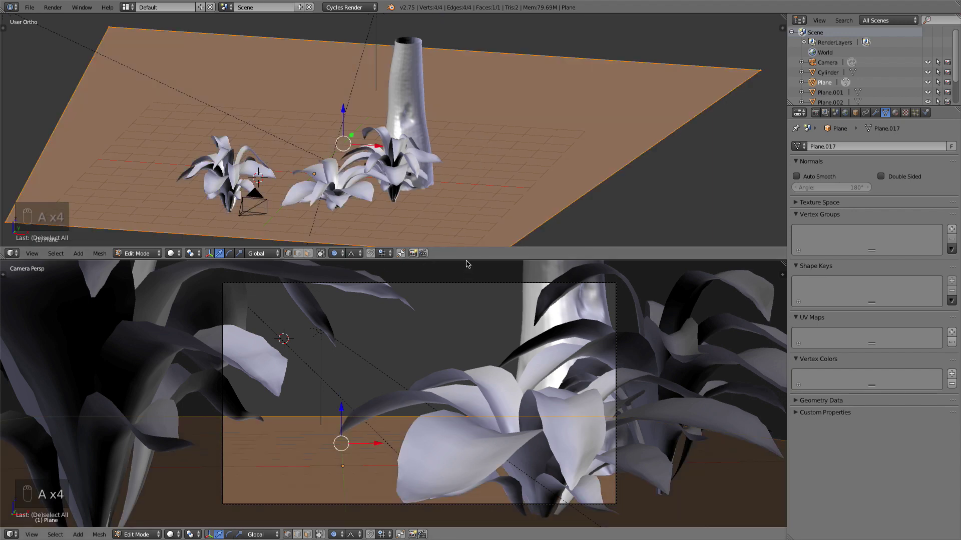
{"action": "key", "text": "KP_7"}
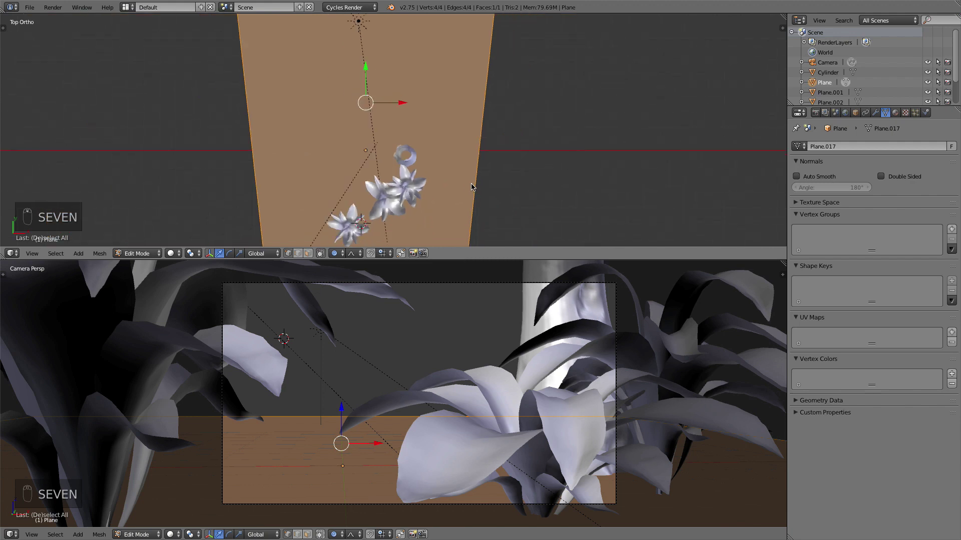
{"action": "scroll", "coordinate": [471, 187], "scroll_direction": "down", "scroll_amount": 2}
{"action": "key", "text": "w"}
{"action": "left_click", "coordinate": [471, 183]}
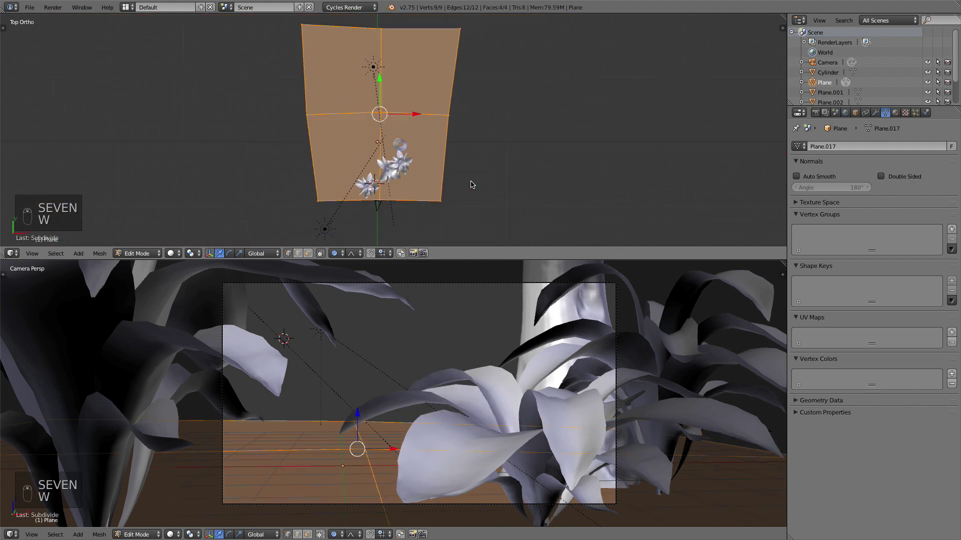
Set the ground subdivision's fractal value to 0.2 and its number of cuts to 44
{"action": "key", "text": "t"}
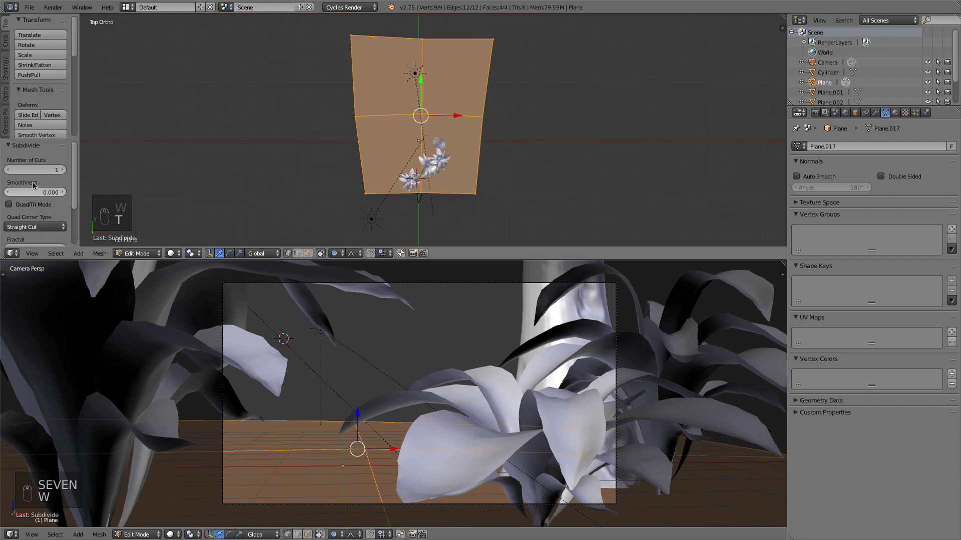
{"action": "scroll", "coordinate": [35, 195], "scroll_direction": "down", "scroll_amount": 2}
{"action": "left_click", "coordinate": [36, 194]}
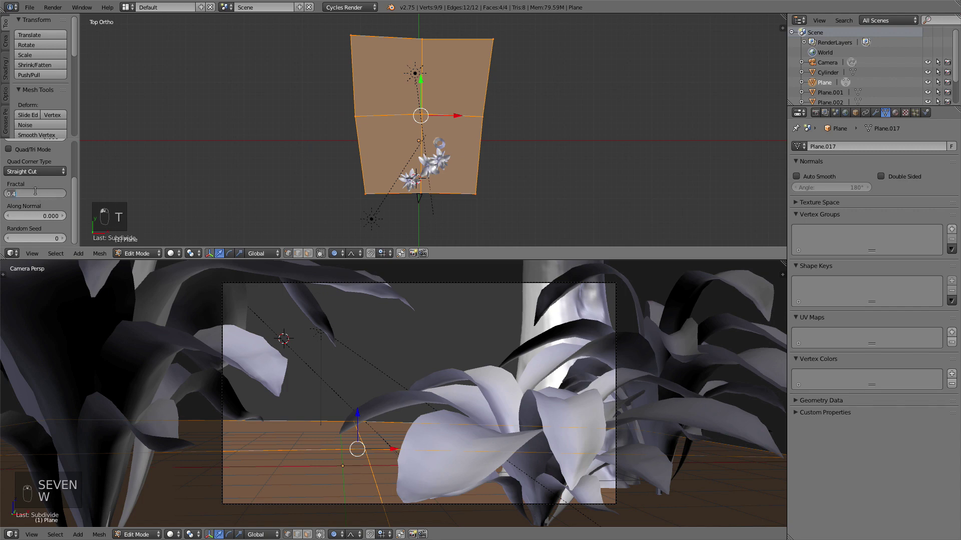
{"action": "type", "text": "0.2"}
{"action": "key", "text": "Return"}
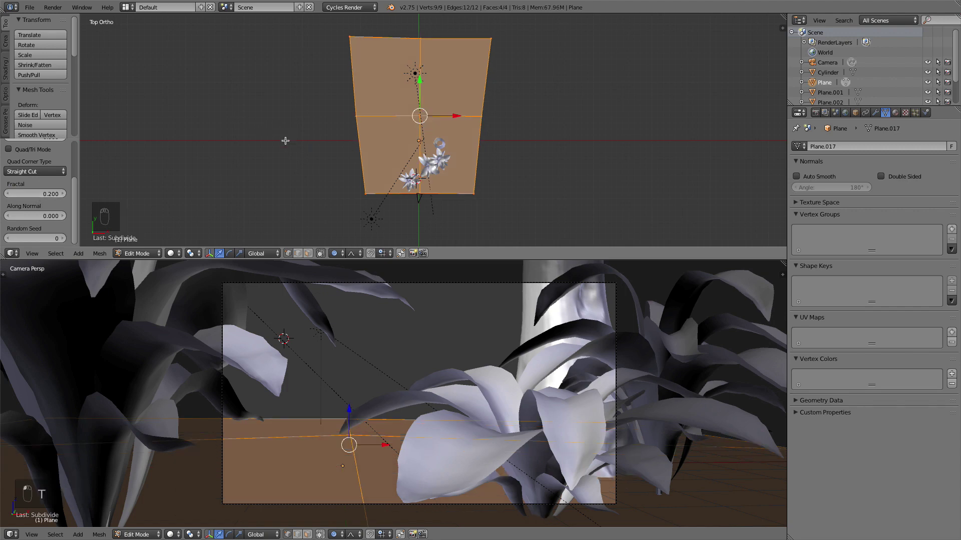
{"action": "scroll", "coordinate": [35, 190], "scroll_direction": "up", "scroll_amount": 5}
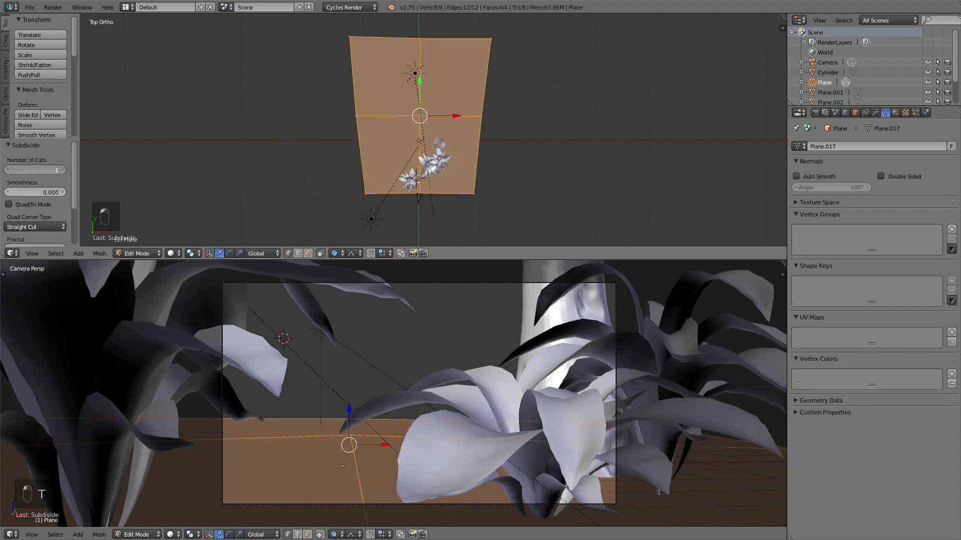
{"action": "type", "text": "44"}
{"action": "key", "text": "Return"}
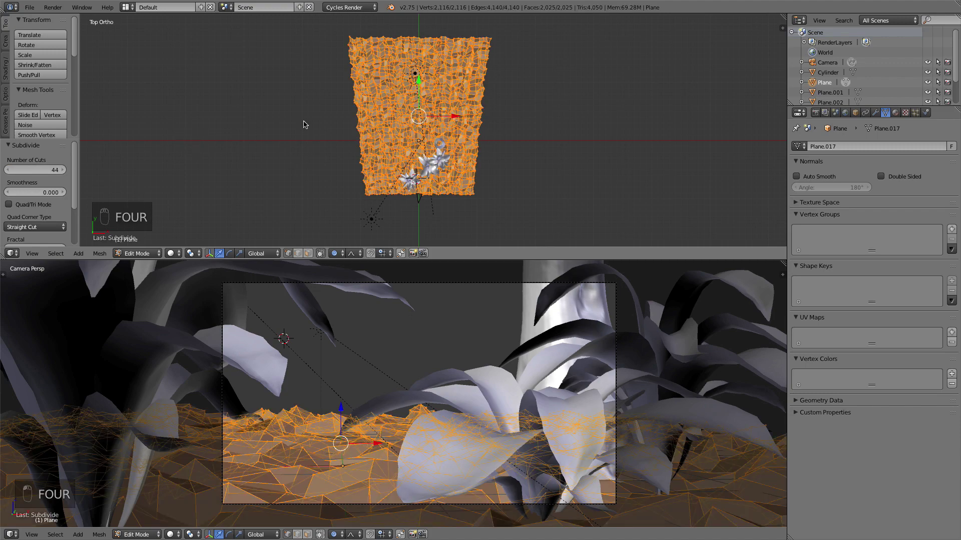
Lower the ground subdivision's fractal value to 0.04 for a gentler uneven surface
{"action": "middle_click_drag", "start_coordinate": [306, 122], "coordinate": [349, 83]}
{"action": "scroll", "coordinate": [349, 82], "scroll_direction": "up", "scroll_amount": 6}
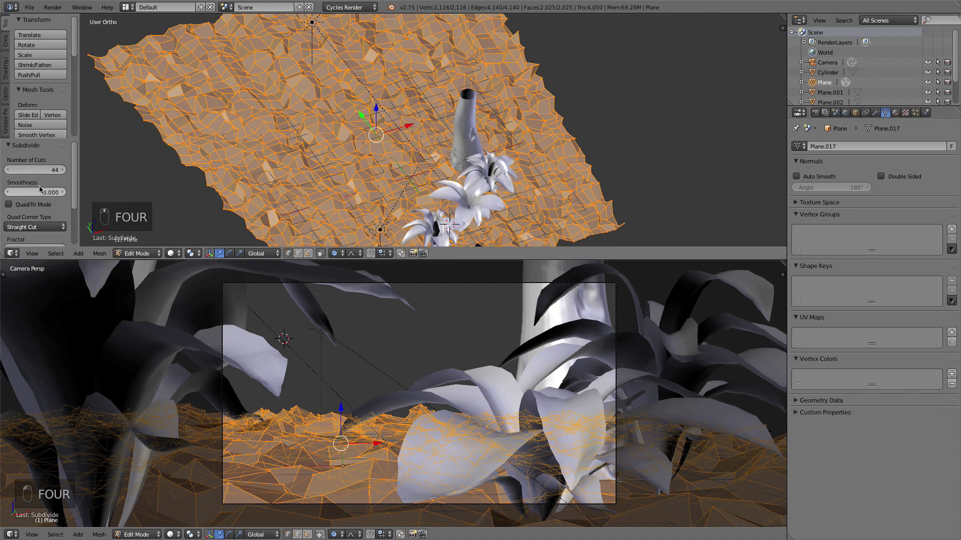
{"action": "scroll", "coordinate": [39, 195], "scroll_direction": "down", "scroll_amount": 5}
{"action": "left_click_drag", "start_coordinate": [39, 196], "coordinate": [19, 196]}
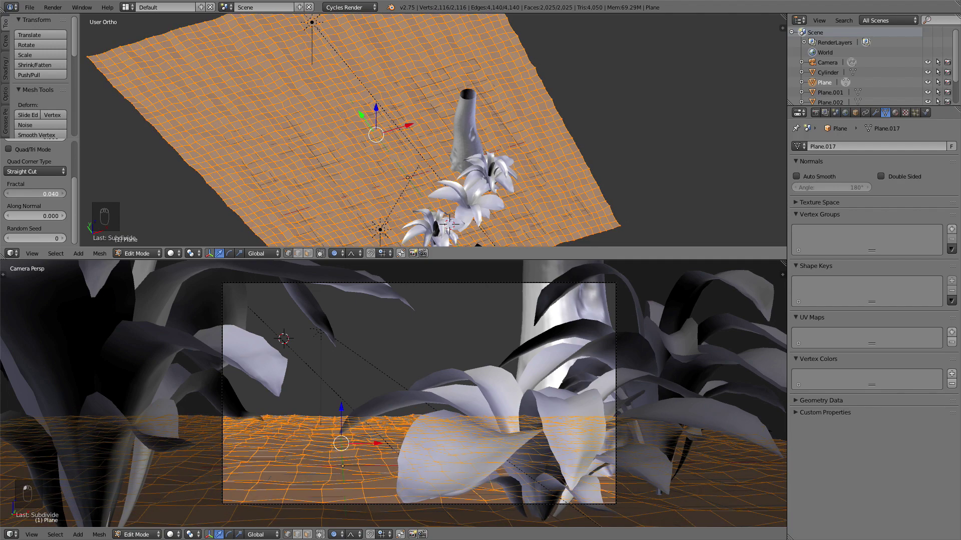
Subdivide the whole ground mesh two more times to give it a denser grid
{"action": "key", "text": "w"}
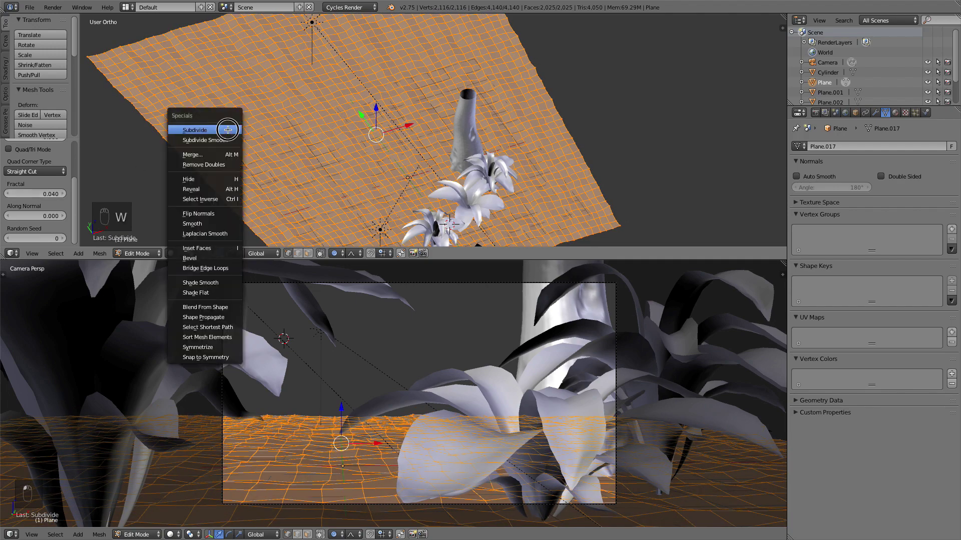
{"action": "left_click", "coordinate": [228, 129]}
{"action": "middle_click_drag", "start_coordinate": [389, 198], "coordinate": [242, 154]}
{"action": "key", "text": "Tab"}
{"action": "key", "text": "Tab"}
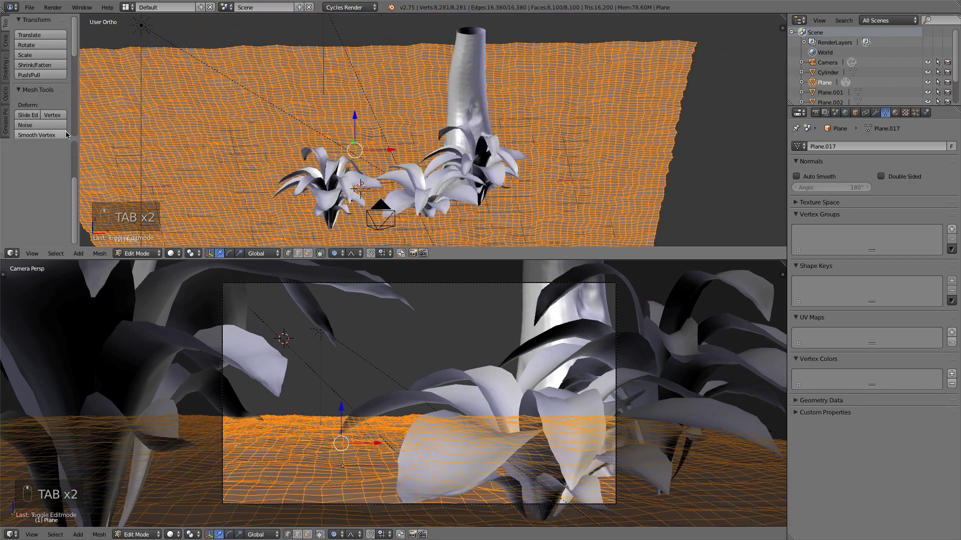
{"action": "key", "text": "w"}
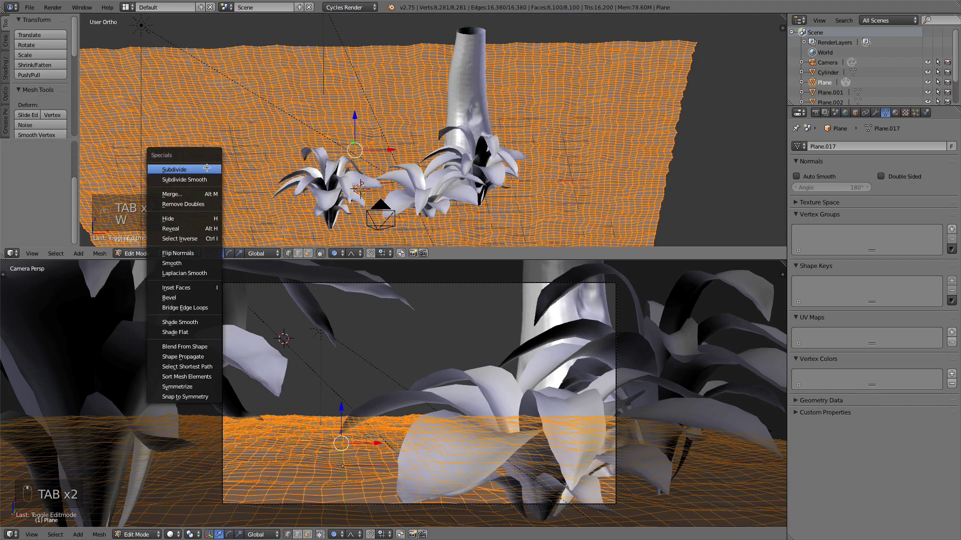
{"action": "left_click", "coordinate": [207, 168]}
Finish editing the ground mesh and apply smooth shading to the plane
{"action": "key", "text": "Tab"}
{"action": "scroll", "coordinate": [30, 100], "scroll_direction": "down", "scroll_amount": 2}
{"action": "left_click", "coordinate": [28, 106]}
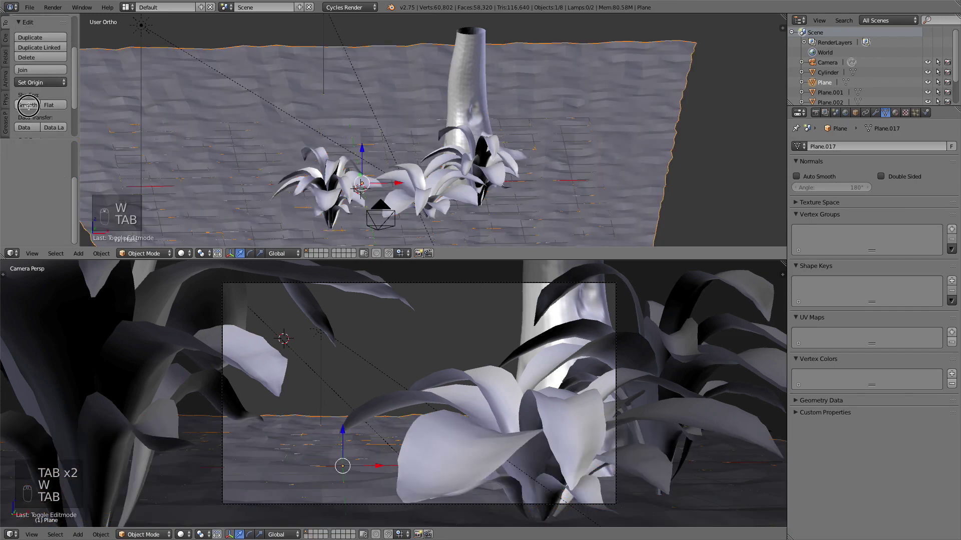
Switch the upper viewport to the Node Editor and set the camera view to rendered shading
{"action": "middle_click_drag", "start_coordinate": [600, 178], "coordinate": [601, 139]}
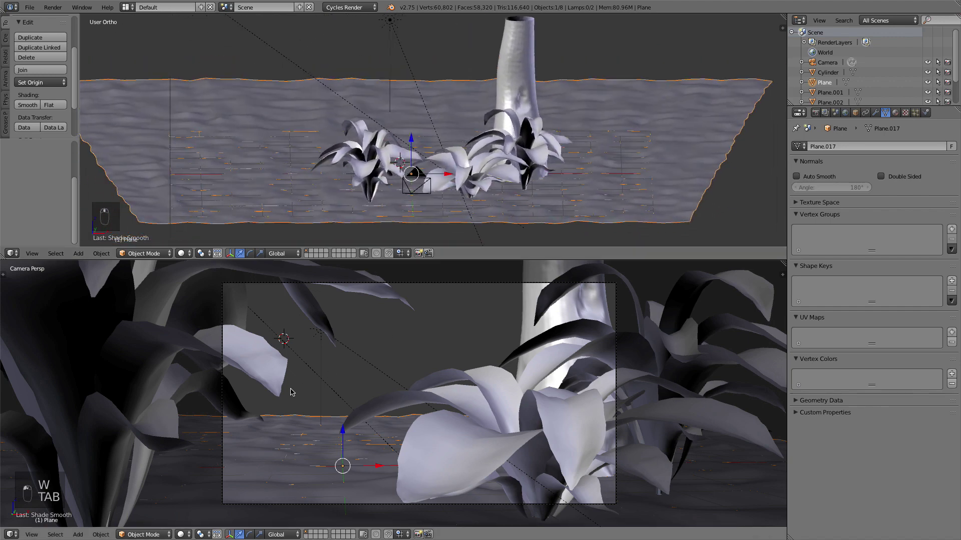
{"action": "left_click", "coordinate": [12, 253]}
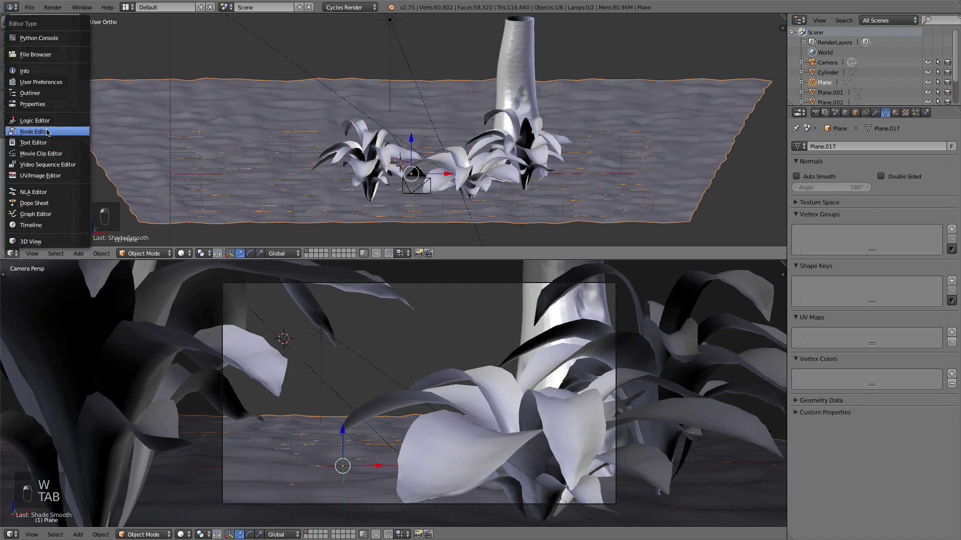
{"action": "left_click", "coordinate": [30, 129]}
{"action": "scroll", "coordinate": [350, 436], "scroll_direction": "up", "scroll_amount": 1}
{"action": "middle_click_drag", "start_coordinate": [350, 437], "coordinate": [351, 421], "text": "shift"}
{"action": "scroll", "coordinate": [383, 428], "scroll_direction": "down", "scroll_amount": 1}
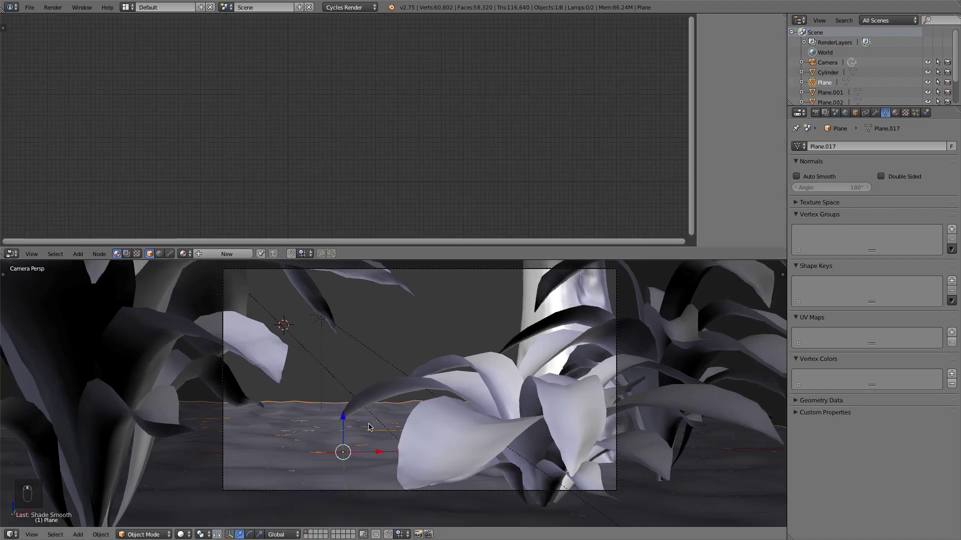
{"action": "key", "text": "shift+z"}
{"action": "middle_click_drag", "start_coordinate": [417, 463], "coordinate": [417, 479], "text": "shift"}
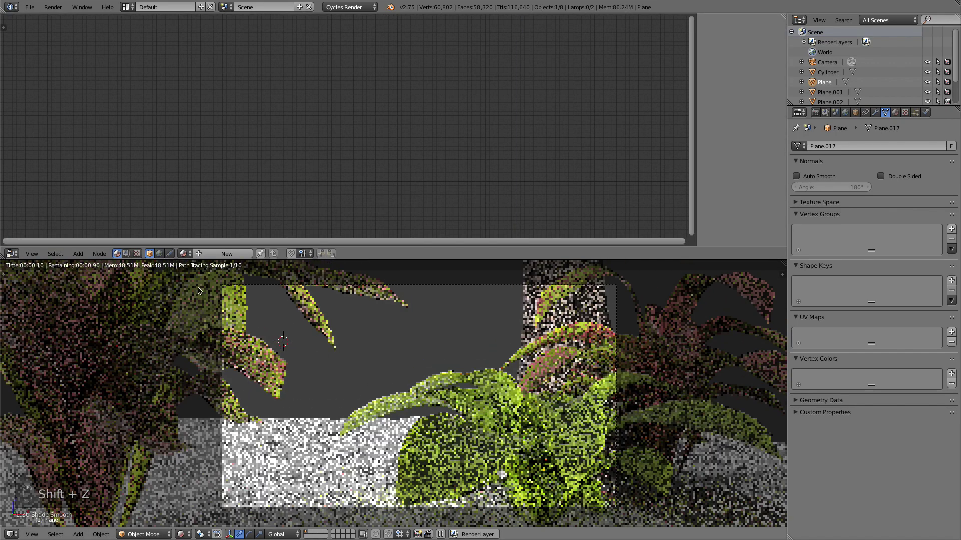
Create a new material named Dirt for the ground plane
{"action": "left_click", "coordinate": [895, 113]}
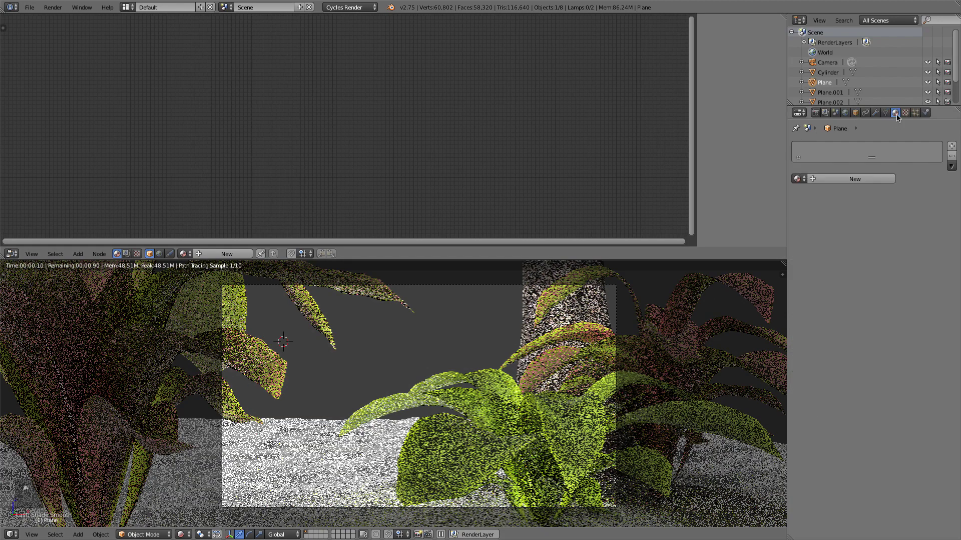
{"action": "left_click", "coordinate": [856, 177]}
{"action": "left_click", "coordinate": [829, 179]}
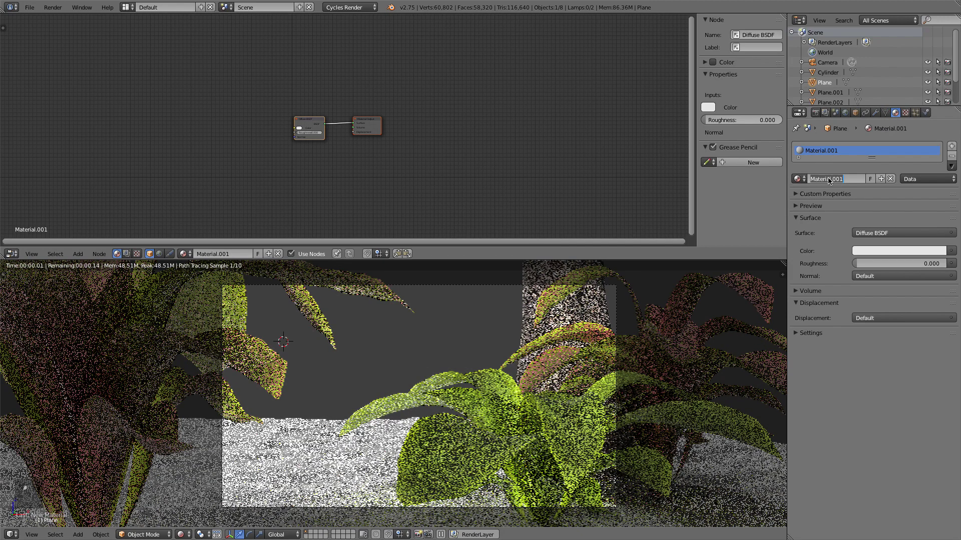
{"action": "type", "text": "Dirt"}
{"action": "key", "text": "Return"}
Hide the node editor's properties sidebar and move the Diffuse BSDF node closer to the Material Output
{"action": "scroll", "coordinate": [313, 68], "scroll_direction": "up", "scroll_amount": 4}
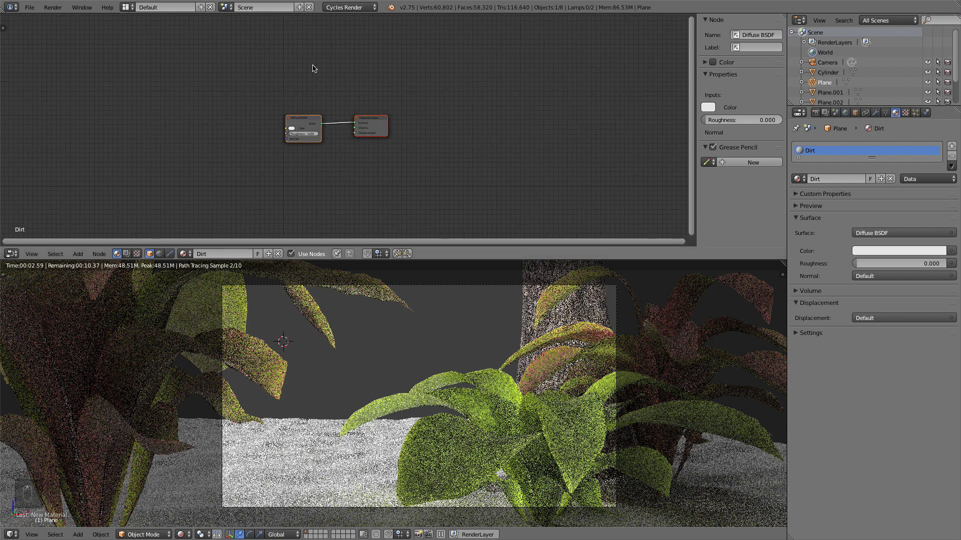
{"action": "key", "text": "n"}
{"action": "scroll", "coordinate": [413, 131], "scroll_direction": "up", "scroll_amount": 4}
{"action": "middle_click_drag", "start_coordinate": [289, 108], "coordinate": [435, 117]}
{"action": "left_click_drag", "start_coordinate": [432, 111], "coordinate": [480, 102]}
{"action": "middle_click_drag", "start_coordinate": [244, 147], "coordinate": [306, 146]}
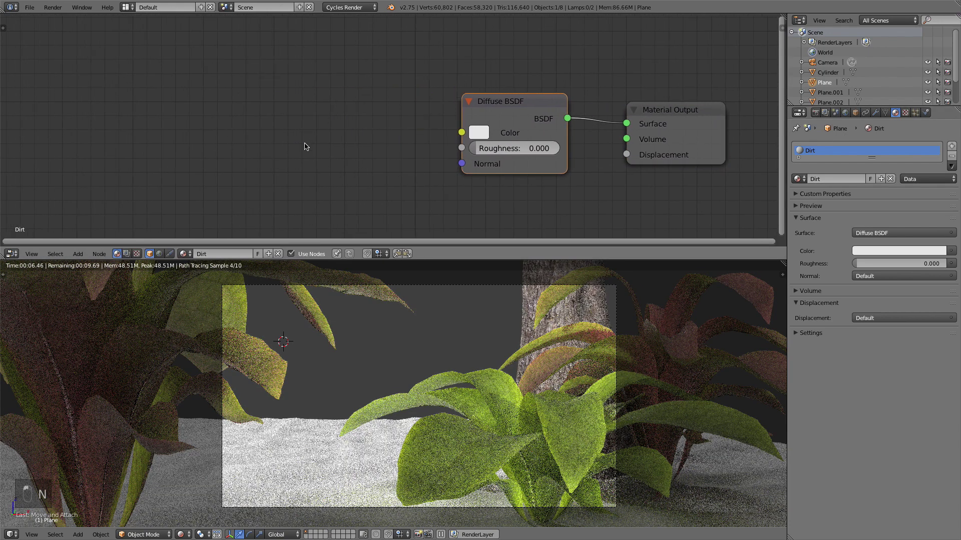
Add a Mix color node and link its Color output to the Diffuse BSDF's Color input
{"action": "key", "text": "shift+a"}
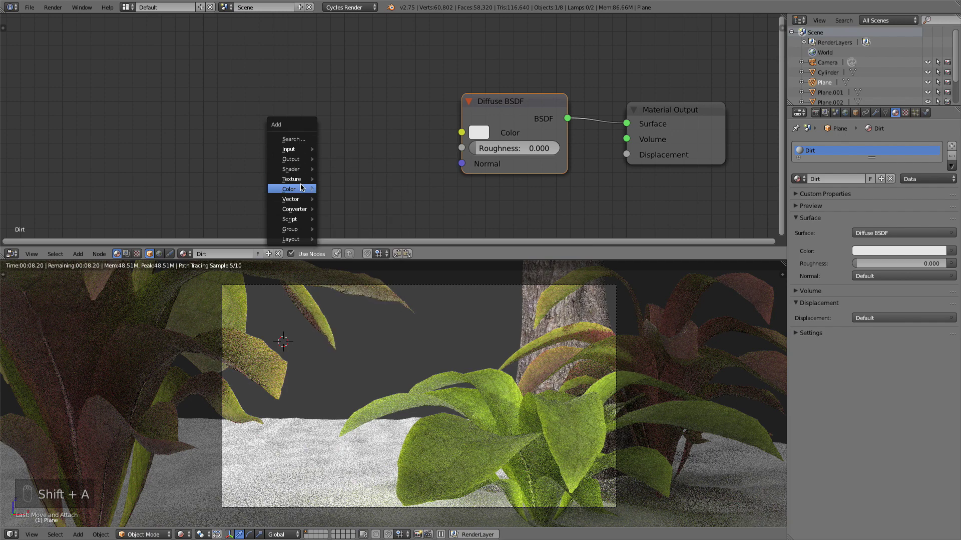
{"action": "mouse_move", "coordinate": [300, 189]}
{"action": "left_click", "coordinate": [340, 187]}
{"action": "left_click", "coordinate": [220, 87]}
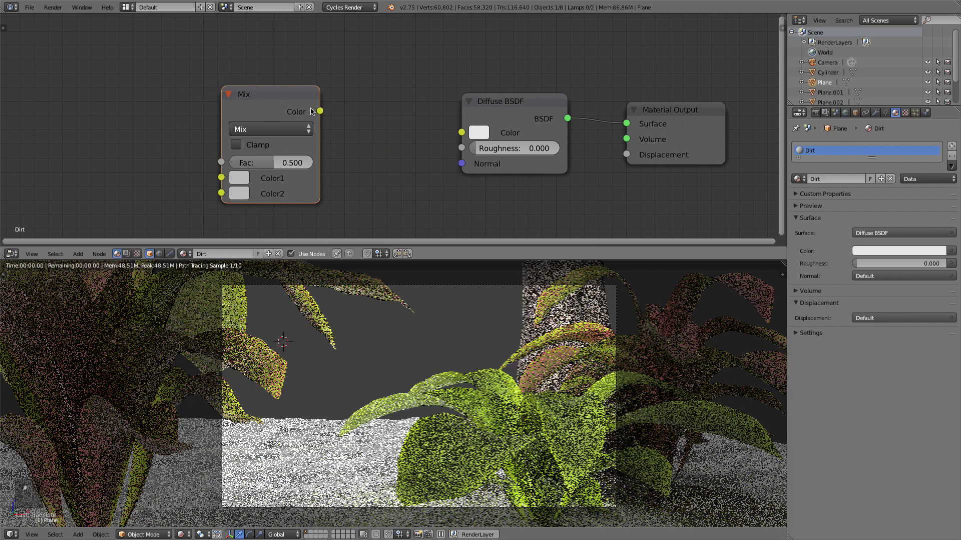
{"action": "left_click_drag", "start_coordinate": [320, 111], "coordinate": [461, 132]}
Add a Noise Texture with a scale of 44 and link its Fac output to the Mix node's Fac input
{"action": "scroll", "coordinate": [379, 158], "scroll_direction": "down", "scroll_amount": 1}
{"action": "middle_click_drag", "start_coordinate": [379, 158], "coordinate": [504, 165]}
{"action": "key", "text": "shift+a"}
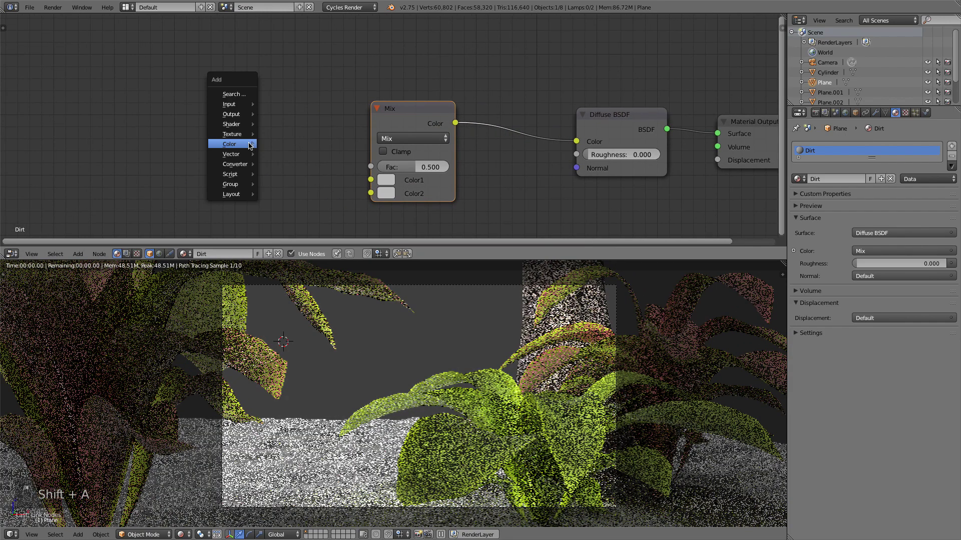
{"action": "mouse_move", "coordinate": [243, 134]}
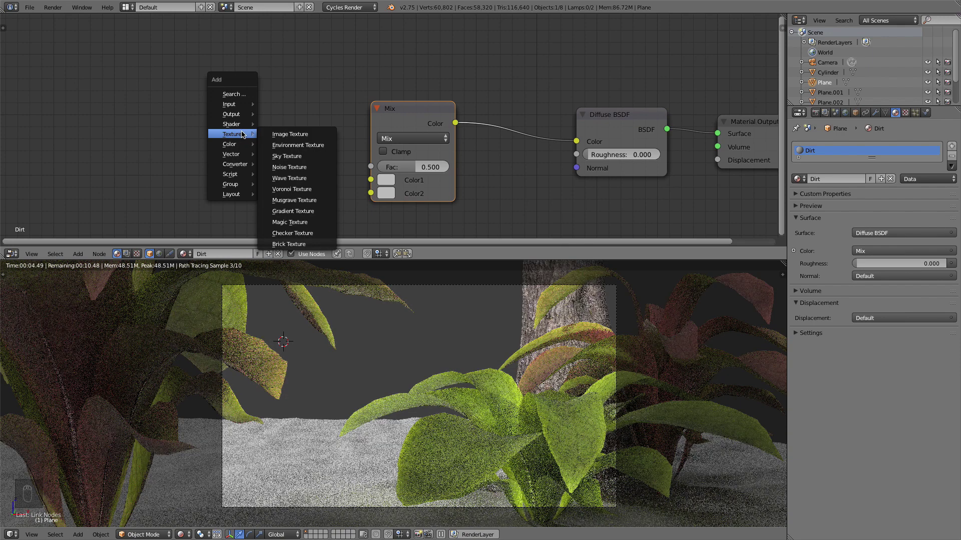
{"action": "left_click", "coordinate": [289, 167]}
{"action": "left_click", "coordinate": [146, 115]}
{"action": "left_click", "coordinate": [200, 173]}
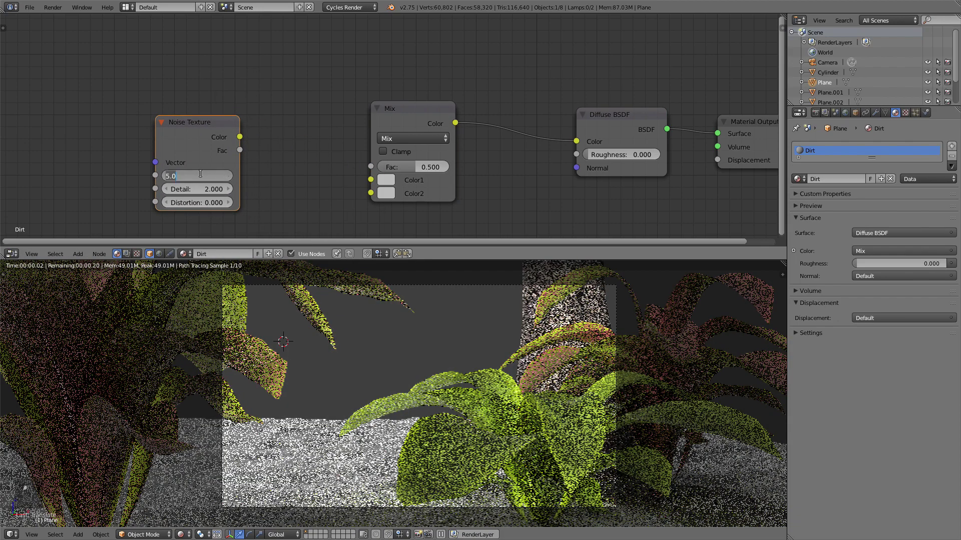
{"action": "type", "text": "44"}
{"action": "key", "text": "Return"}
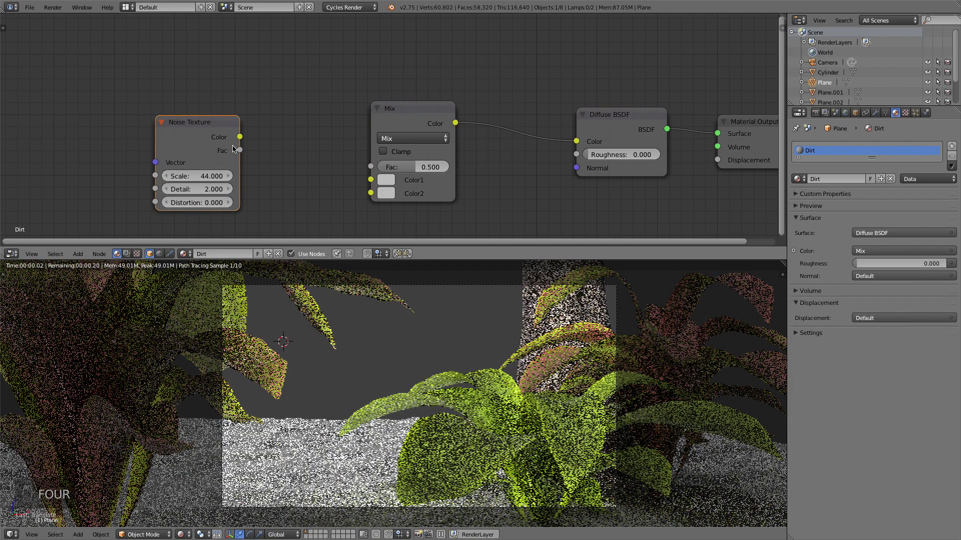
{"action": "left_click_drag", "start_coordinate": [239, 150], "coordinate": [372, 167]}
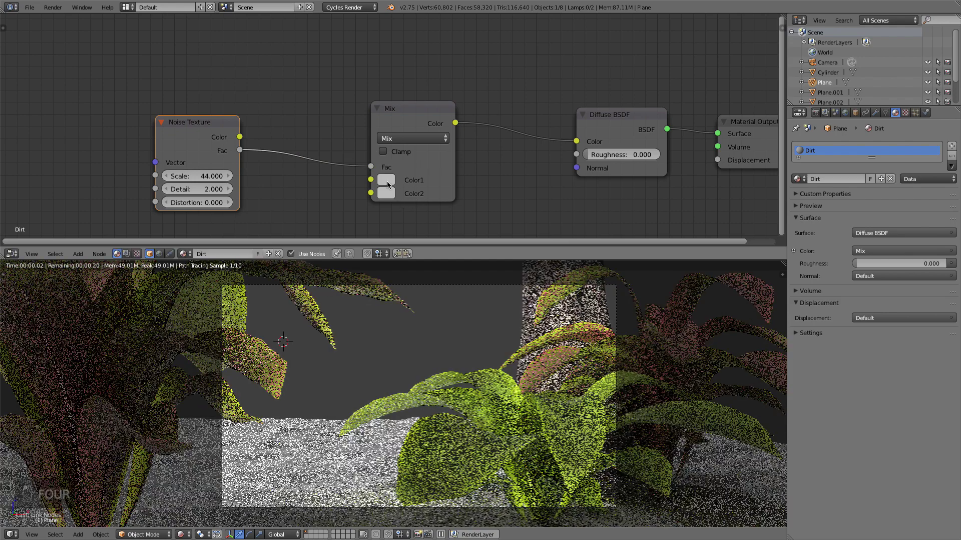
Set the Mix node's Color1 to light orange-brown (0.500, 0.254, 0.069) and Color2 to dark brown (0.114, 0.053, 0.015)
{"action": "left_click", "coordinate": [386, 180]}
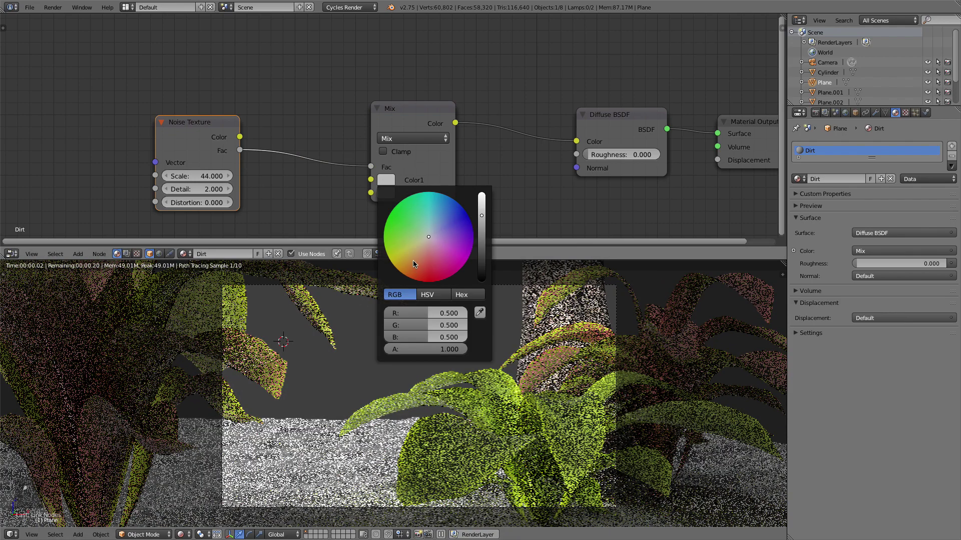
{"action": "left_click", "coordinate": [414, 259]}
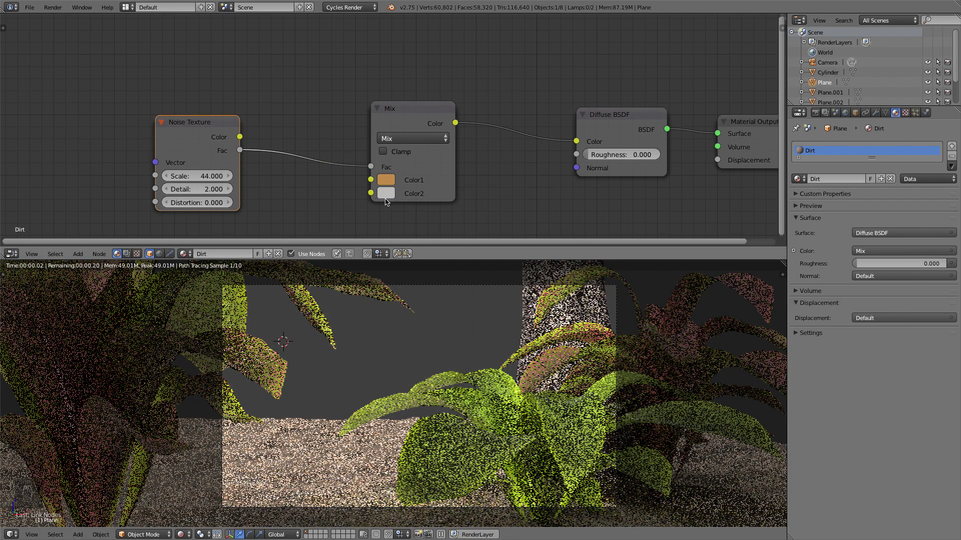
{"action": "left_click", "coordinate": [386, 193]}
{"action": "left_click", "coordinate": [413, 88]}
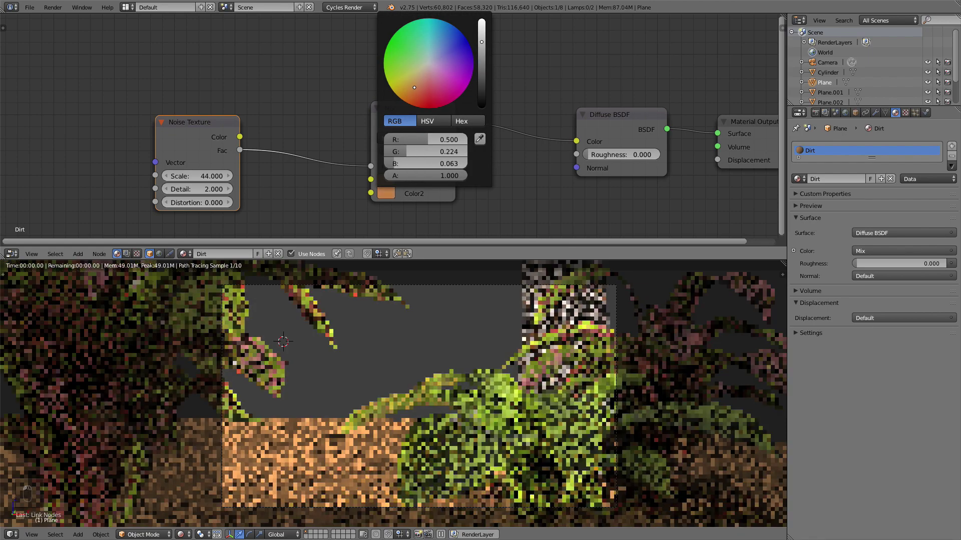
{"action": "left_click", "coordinate": [481, 75]}
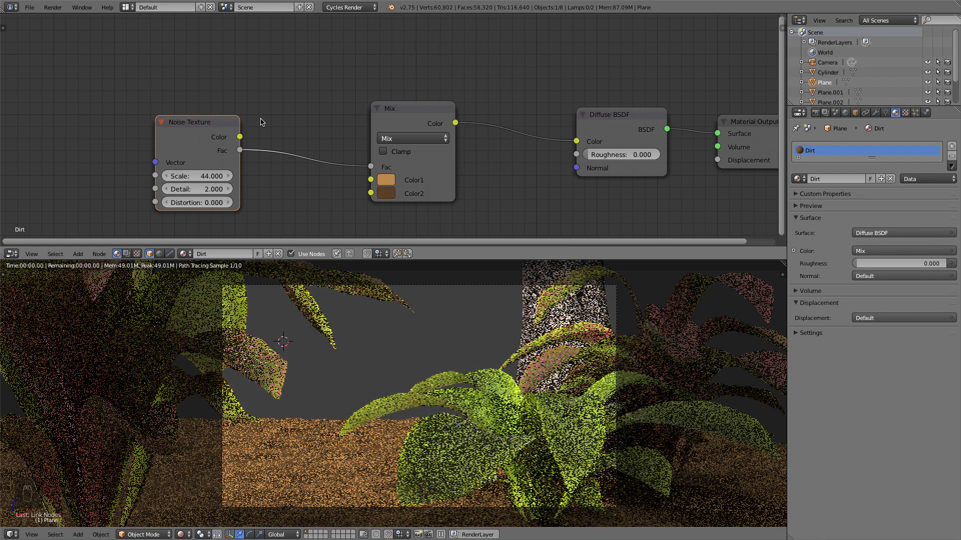
Shift the Mix node's Color1 to a yellower tan and Color2 to a deeper reddish brown
{"action": "left_click", "coordinate": [385, 181]}
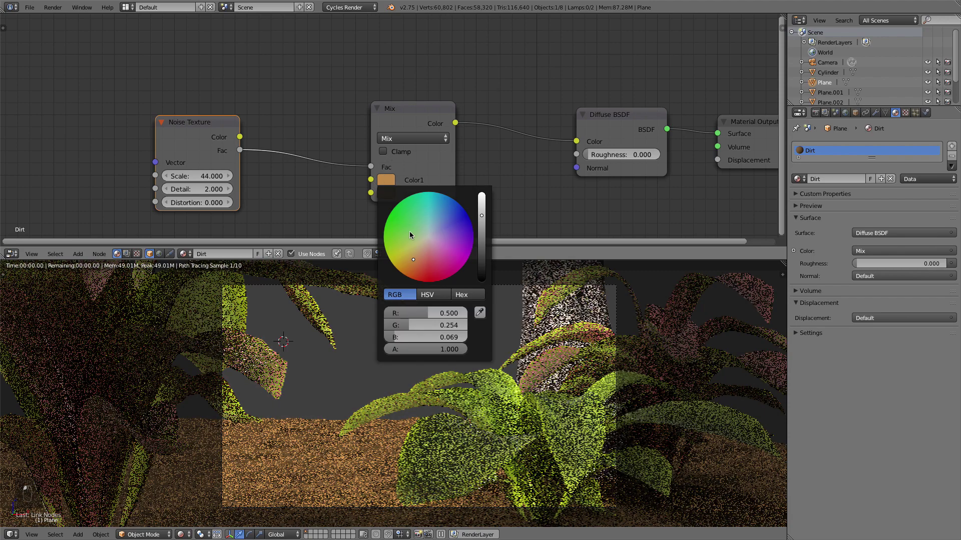
{"action": "left_click", "coordinate": [413, 259]}
{"action": "left_click", "coordinate": [383, 195]}
{"action": "left_click", "coordinate": [412, 97]}
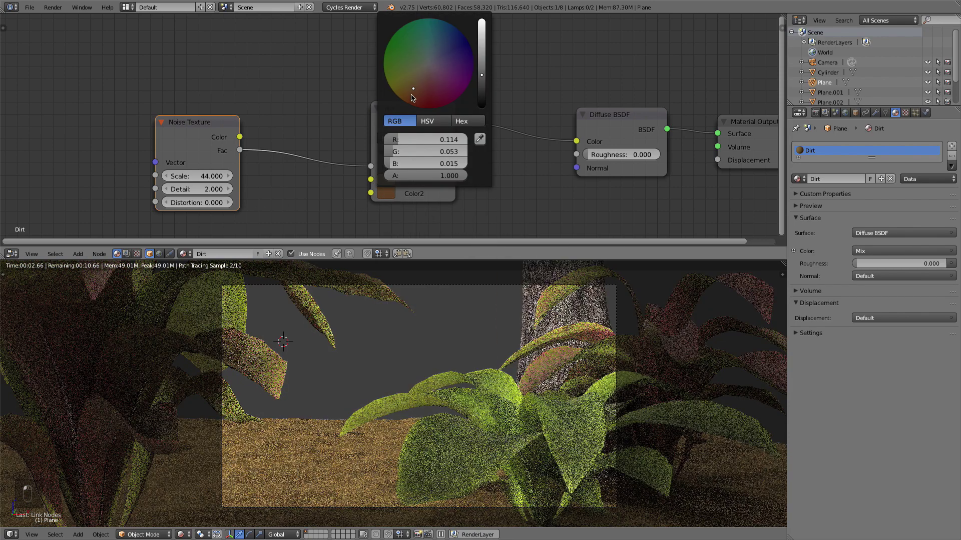
{"action": "left_click", "coordinate": [485, 79]}
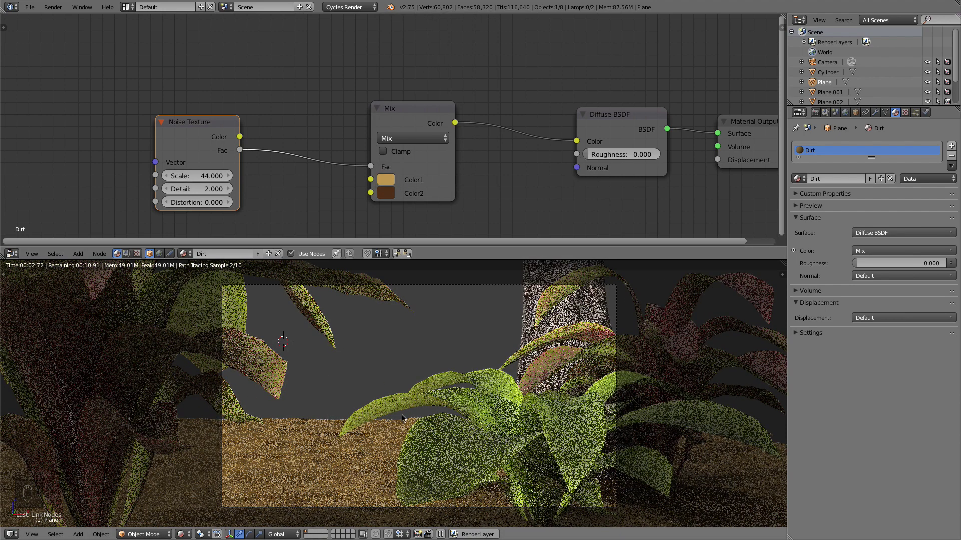
Move the Diffuse BSDF node closer to the Mix node and darken Color1 to RGB 0.305, 0.196, 0.055
{"action": "scroll", "coordinate": [516, 164], "scroll_direction": "down", "scroll_amount": 1}
{"action": "middle_click_drag", "start_coordinate": [462, 151], "coordinate": [340, 153]}
{"action": "left_click_drag", "start_coordinate": [497, 116], "coordinate": [447, 91]}
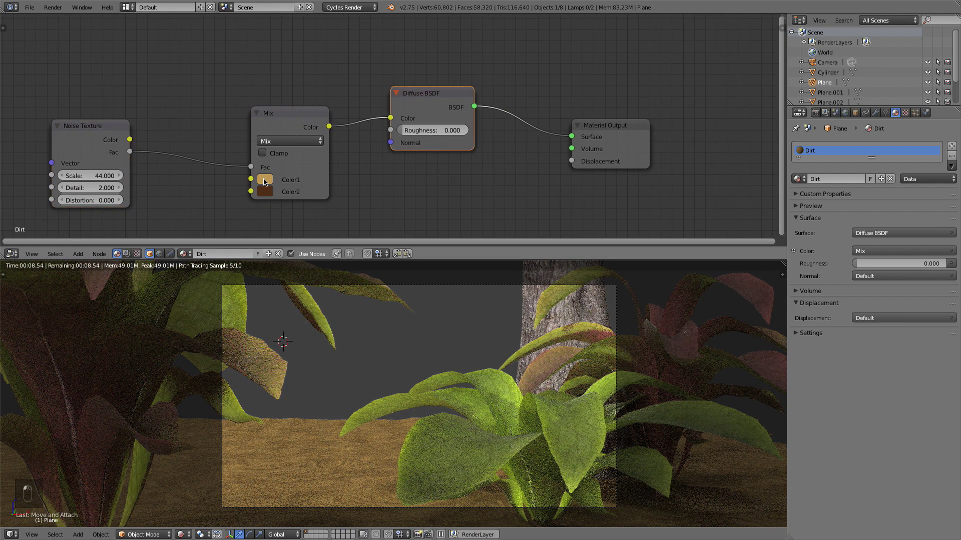
{"action": "left_click", "coordinate": [265, 179]}
{"action": "left_click_drag", "start_coordinate": [353, 39], "coordinate": [353, 50]}
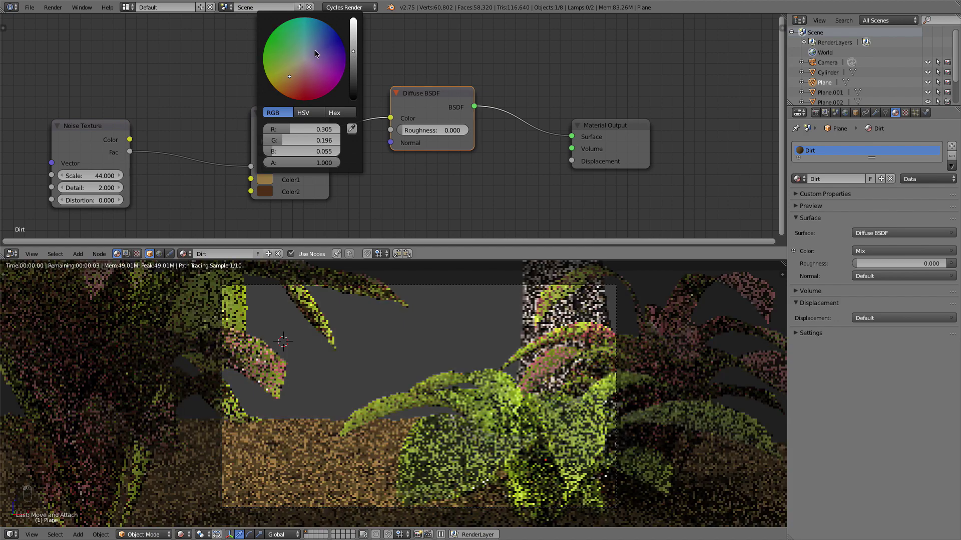
Set the Noise Texture's scale to 144
{"action": "middle_click_drag", "start_coordinate": [112, 169], "coordinate": [214, 169]}
{"action": "left_click", "coordinate": [193, 175]}
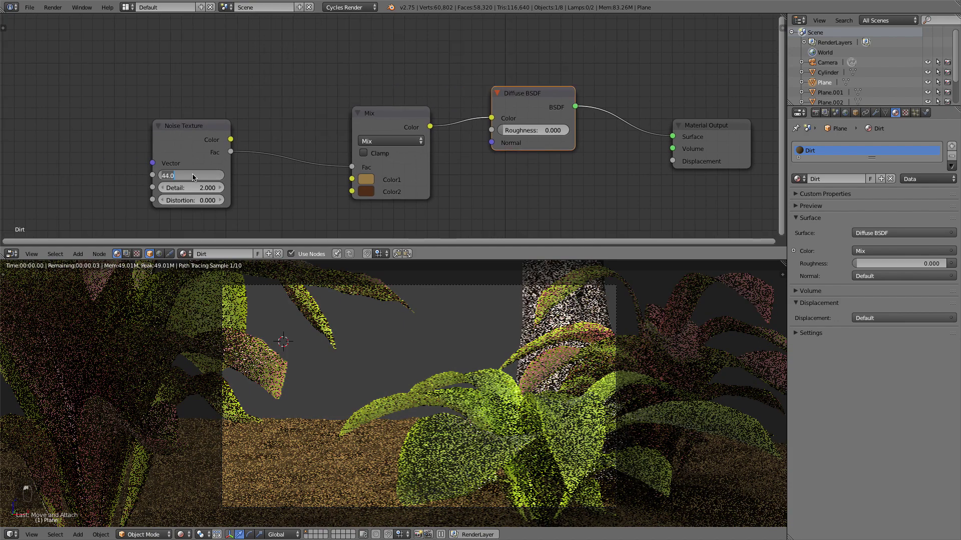
{"action": "type", "text": "144"}
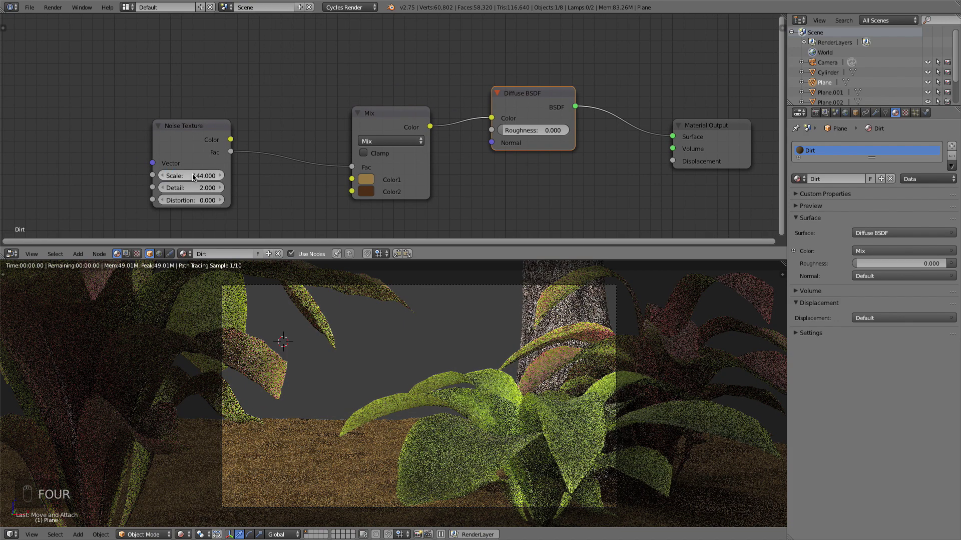
{"action": "key", "text": "Return"}
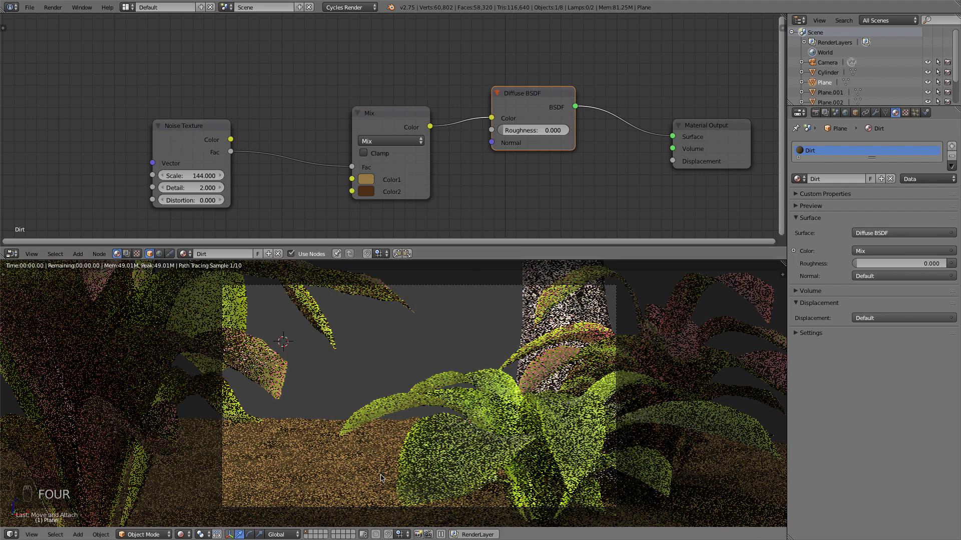
Spread the node tree by moving the Mix and Diffuse BSDF nodes toward the Noise Texture and the Material Output away from them
{"action": "middle_click_drag", "start_coordinate": [491, 199], "coordinate": [417, 182]}
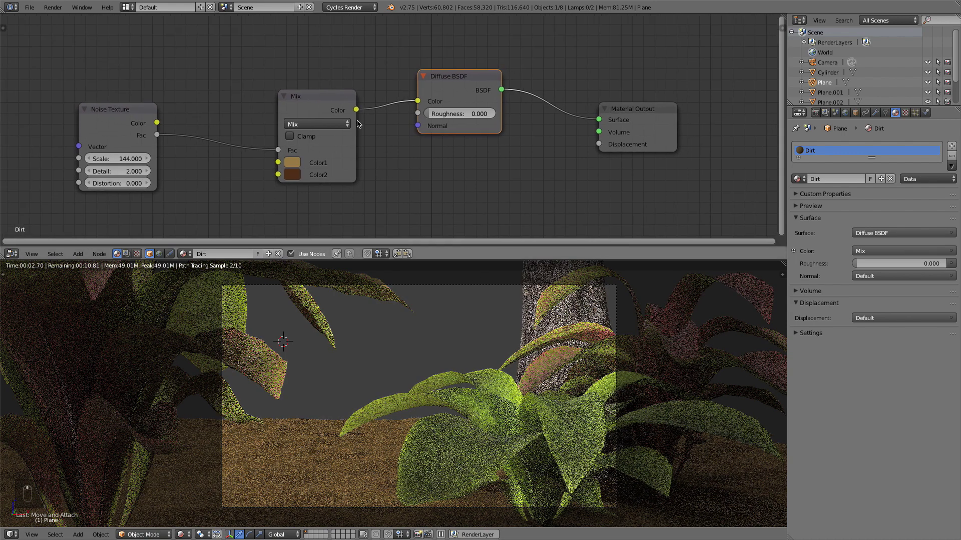
{"action": "left_click_drag", "start_coordinate": [329, 101], "coordinate": [276, 86]}
{"action": "left_click_drag", "start_coordinate": [466, 80], "coordinate": [402, 80]}
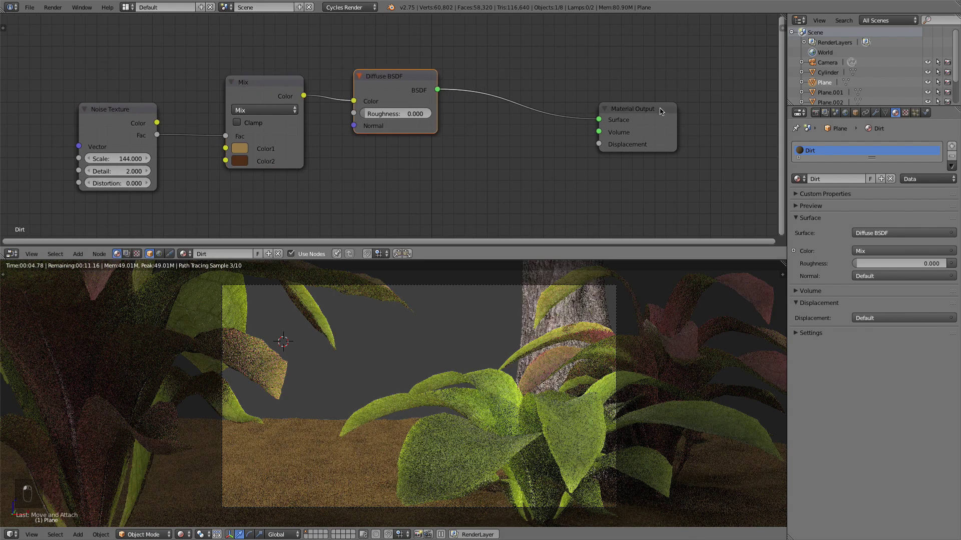
{"action": "left_click_drag", "start_coordinate": [662, 109], "coordinate": [677, 84]}
Brighten the Mix node's Color1 to a lighter tan
{"action": "left_click", "coordinate": [245, 145]}
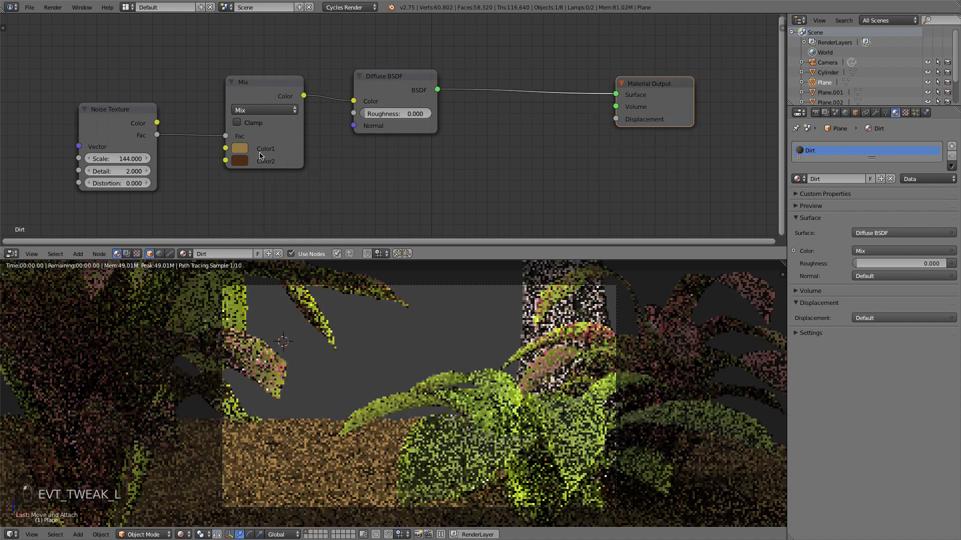
{"action": "left_click", "coordinate": [242, 148]}
{"action": "left_click", "coordinate": [240, 148]}
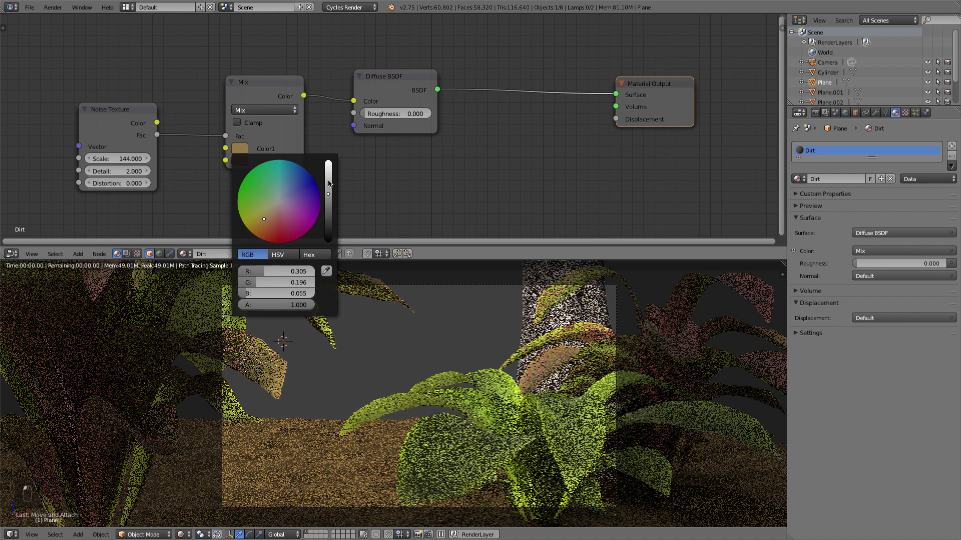
Group the Noise Texture, Mix and Diffuse BSDF nodes tightly together, leaving free space before the Material Output
{"action": "middle_click_drag", "start_coordinate": [496, 190], "coordinate": [446, 199]}
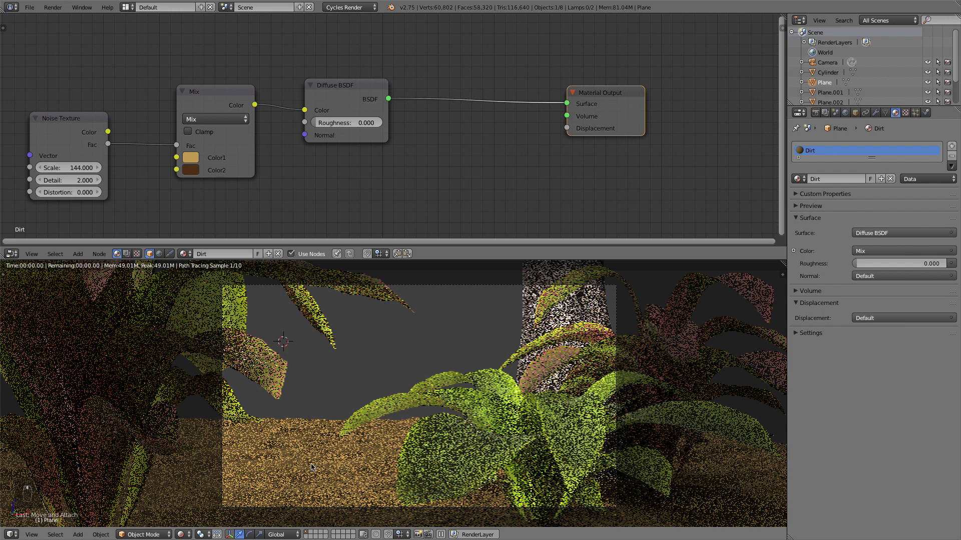
{"action": "left_click_drag", "start_coordinate": [225, 95], "coordinate": [207, 87]}
{"action": "left_click_drag", "start_coordinate": [86, 118], "coordinate": [114, 89]}
{"action": "left_click_drag", "start_coordinate": [351, 91], "coordinate": [301, 89]}
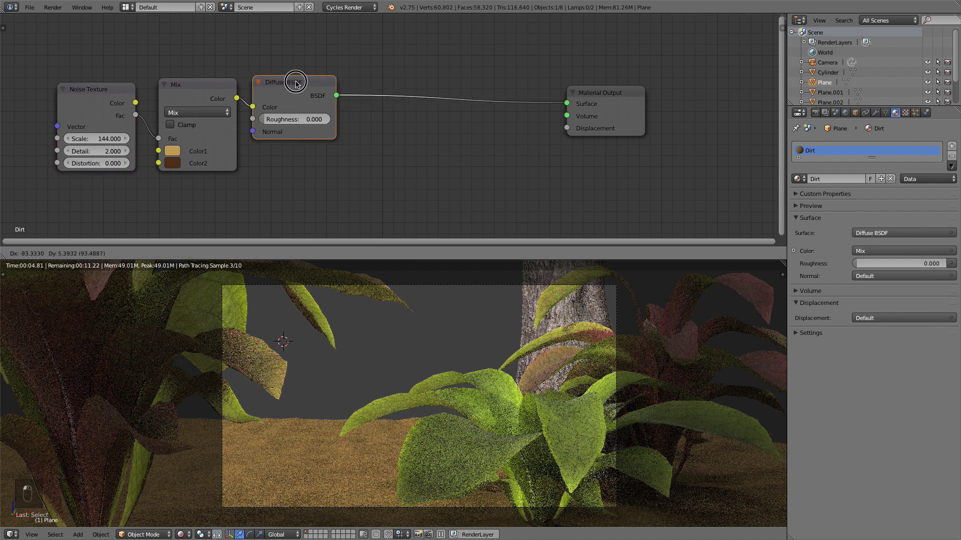
{"action": "middle_click_drag", "start_coordinate": [516, 157], "coordinate": [497, 142]}
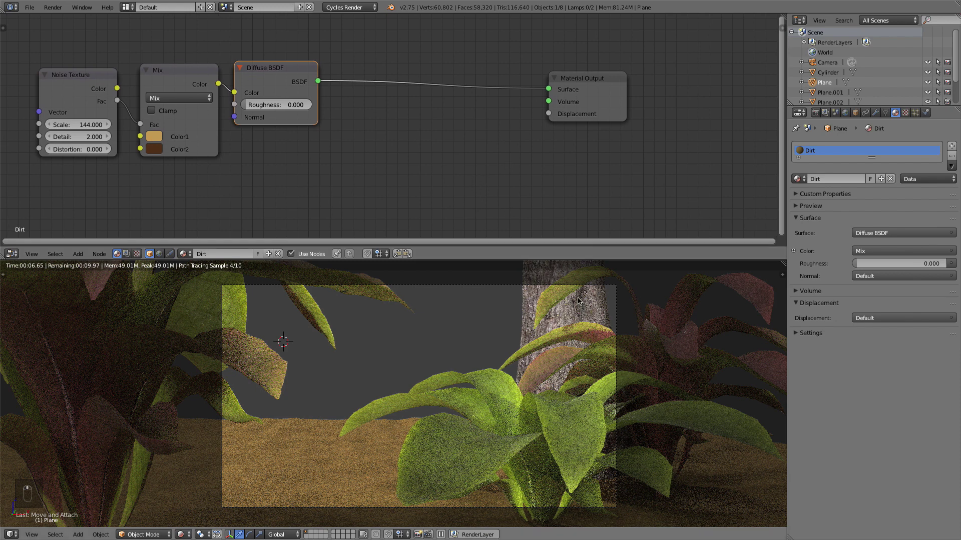
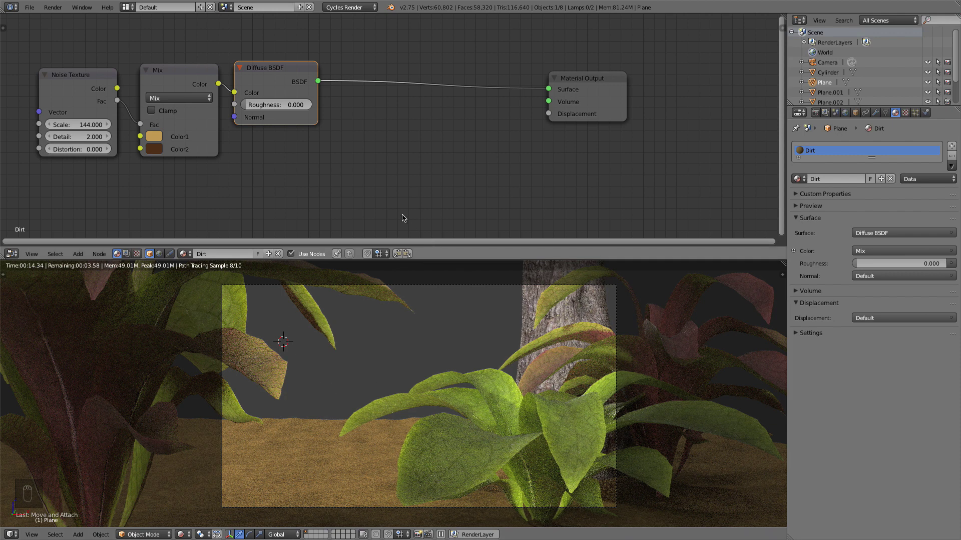
Shift the Diffuse BSDF and Material Output nodes to make room, and add a Voronoi Texture node with a scale of 444
{"action": "left_click_drag", "start_coordinate": [275, 69], "coordinate": [275, 63]}
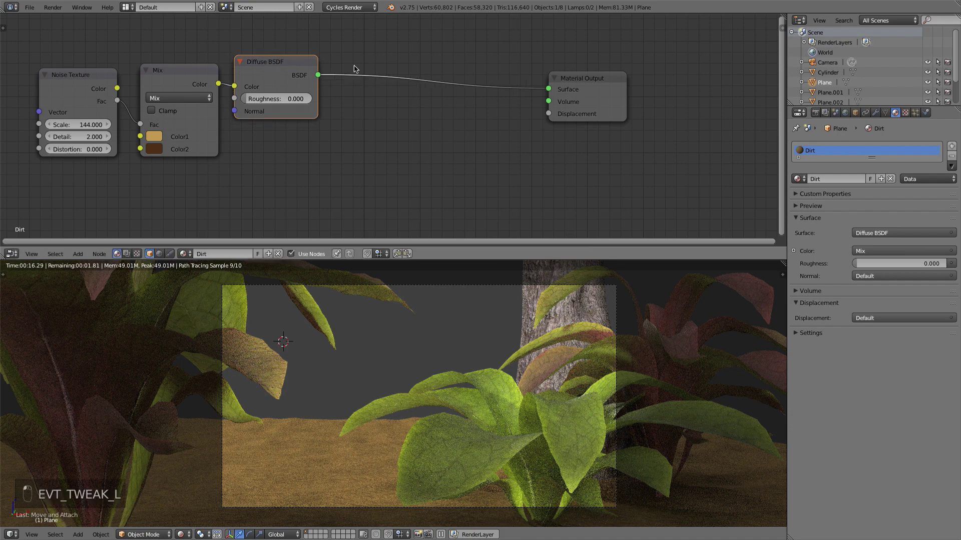
{"action": "left_click_drag", "start_coordinate": [580, 89], "coordinate": [610, 81]}
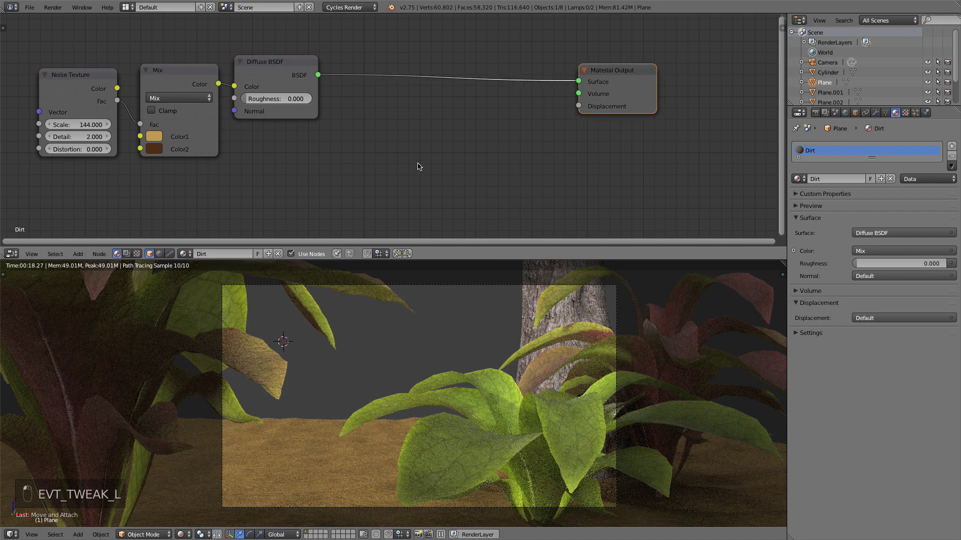
{"action": "key", "text": "shift+a"}
{"action": "mouse_move", "coordinate": [401, 156]}
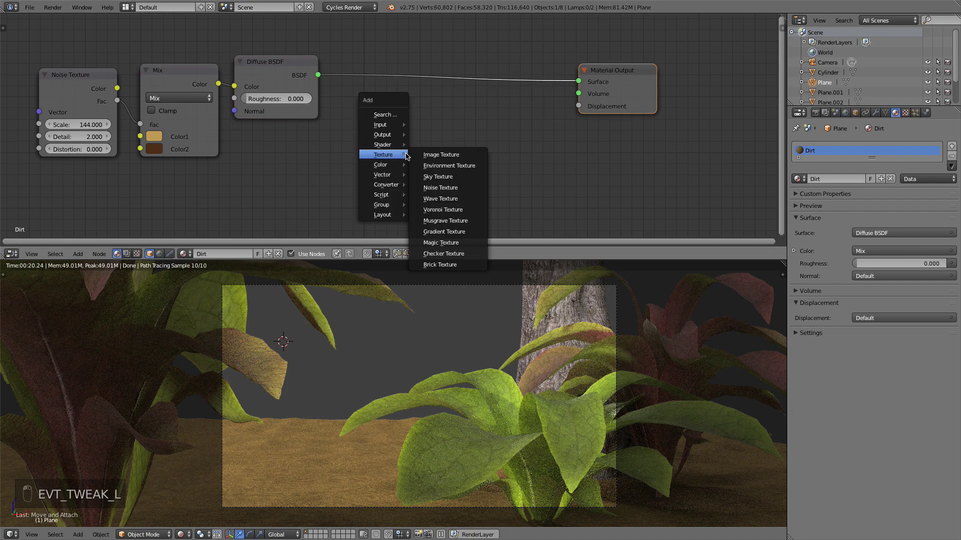
{"action": "left_click", "coordinate": [442, 210]}
{"action": "left_click", "coordinate": [409, 194]}
{"action": "left_click", "coordinate": [408, 191]}
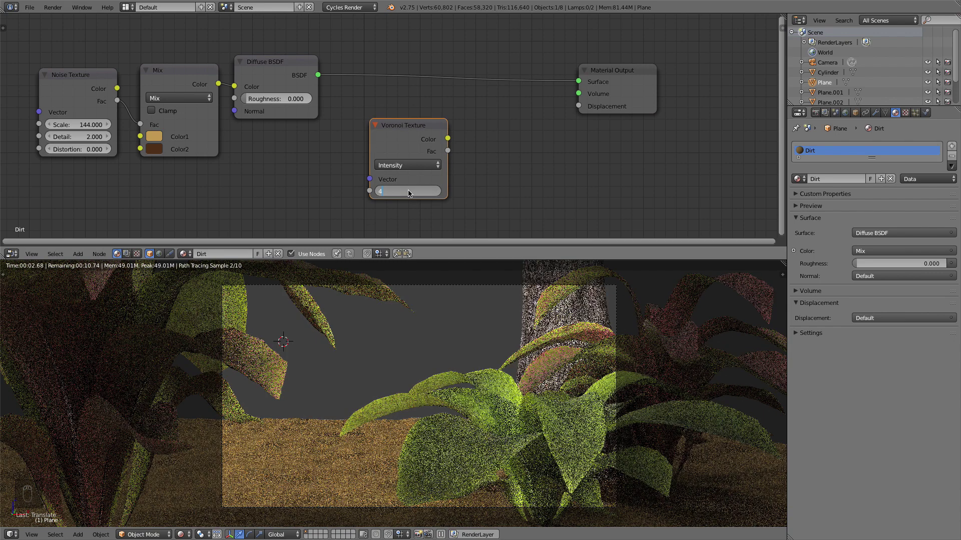
{"action": "type", "text": "444"}
{"action": "key", "text": "Return"}
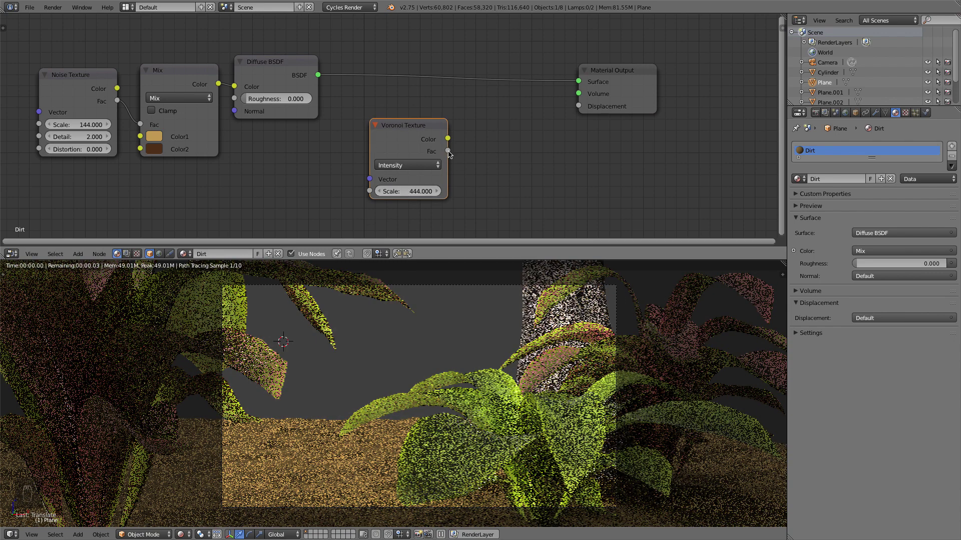
Connect the Voronoi Texture's Fac output to the Material Output's Displacement and place the texture node below the Diffuse BSDF
{"action": "left_click_drag", "start_coordinate": [448, 151], "coordinate": [579, 106]}
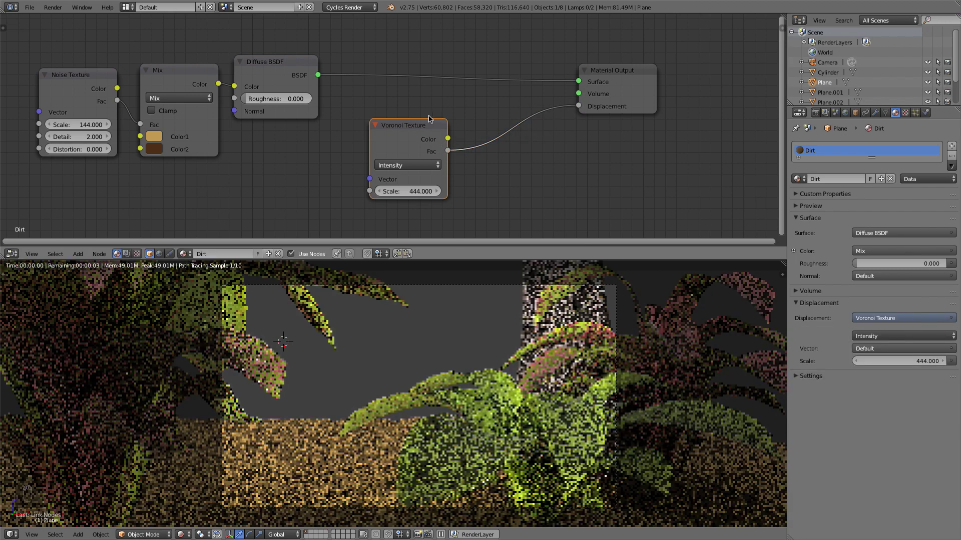
{"action": "left_click_drag", "start_coordinate": [429, 123], "coordinate": [310, 140]}
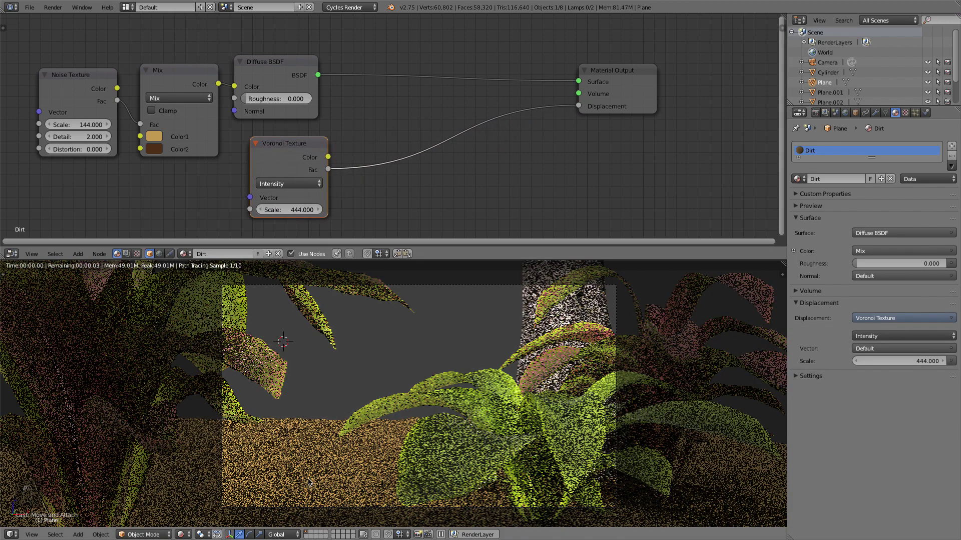
{"action": "left_click_drag", "start_coordinate": [336, 497], "coordinate": [341, 485]}
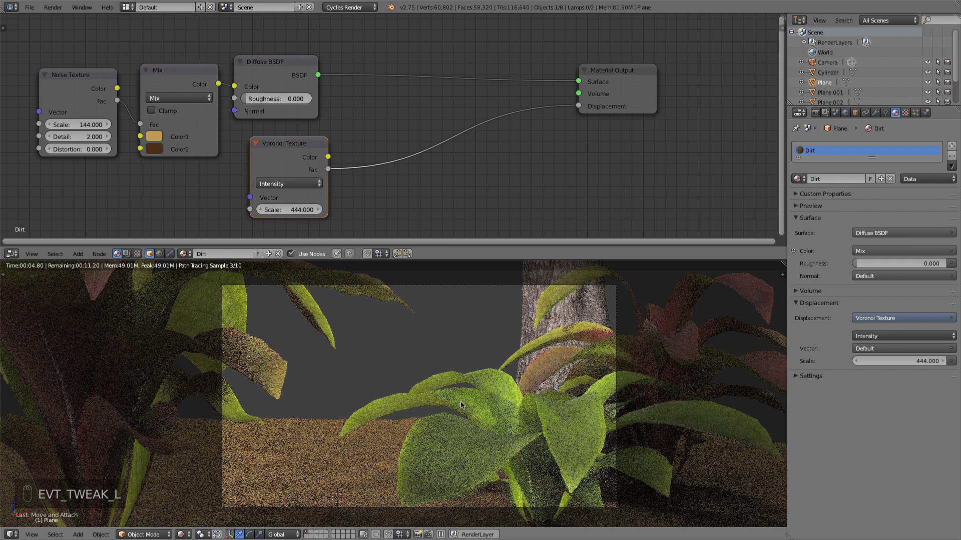
Insert a Math node between the Voronoi Texture and the Displacement input, set to Multiply with a value of 0.4
{"action": "key", "text": "shift+a"}
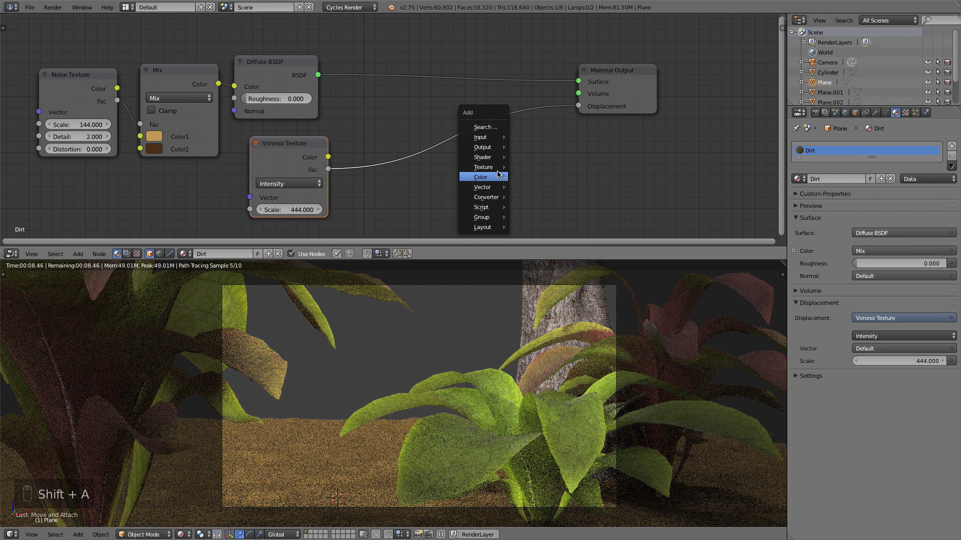
{"action": "left_click", "coordinate": [492, 128]}
{"action": "type", "text": "math"}
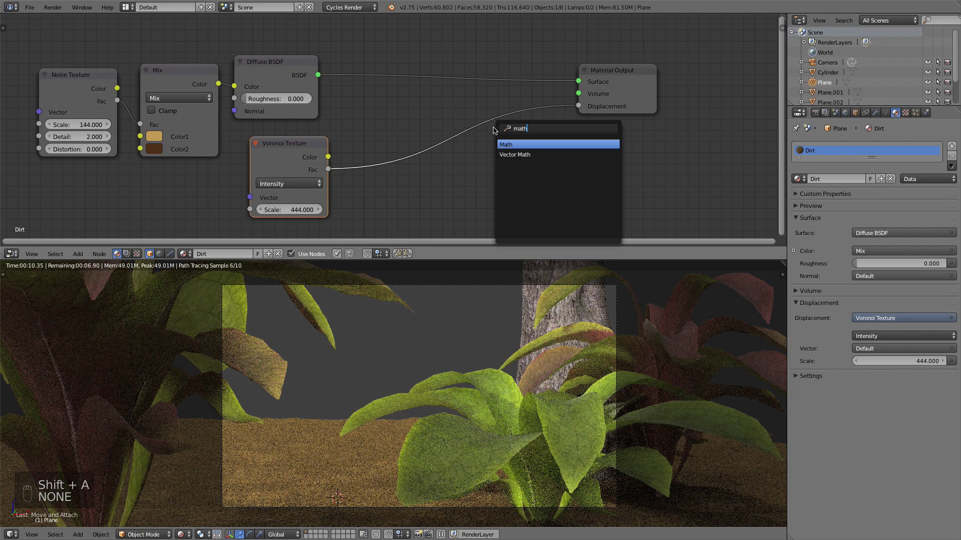
{"action": "key", "text": "Return"}
{"action": "left_click", "coordinate": [451, 113]}
{"action": "left_click", "coordinate": [479, 145]}
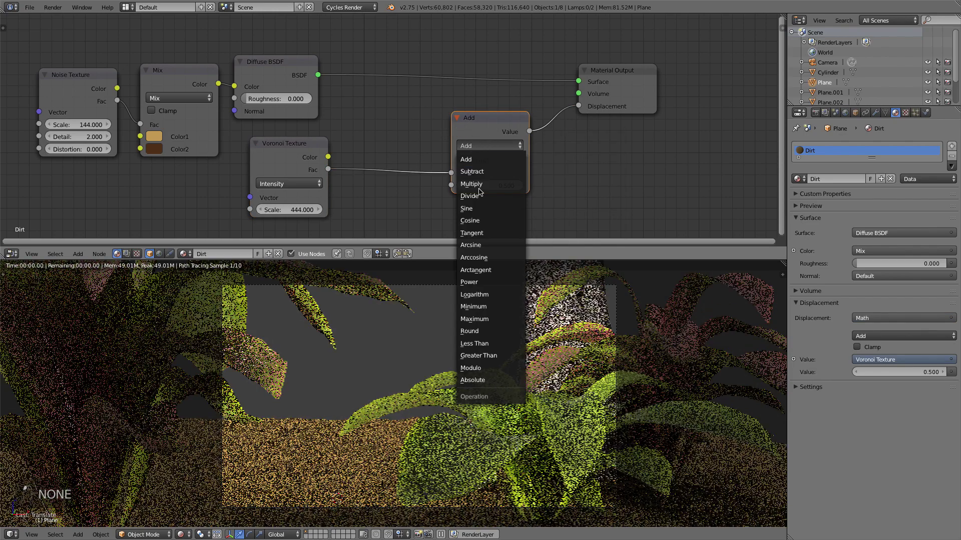
{"action": "left_click", "coordinate": [478, 184]}
{"action": "left_click", "coordinate": [458, 186]}
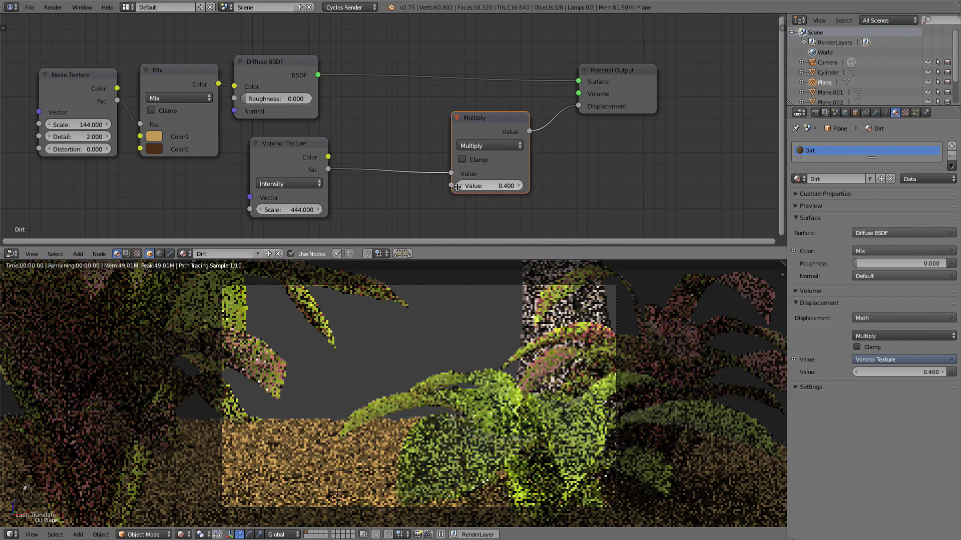
Spread out the Material Output, Multiply and Voronoi Texture nodes, away from the Diffuse BSDF
{"action": "scroll", "coordinate": [645, 186], "scroll_direction": "down", "scroll_amount": 2}
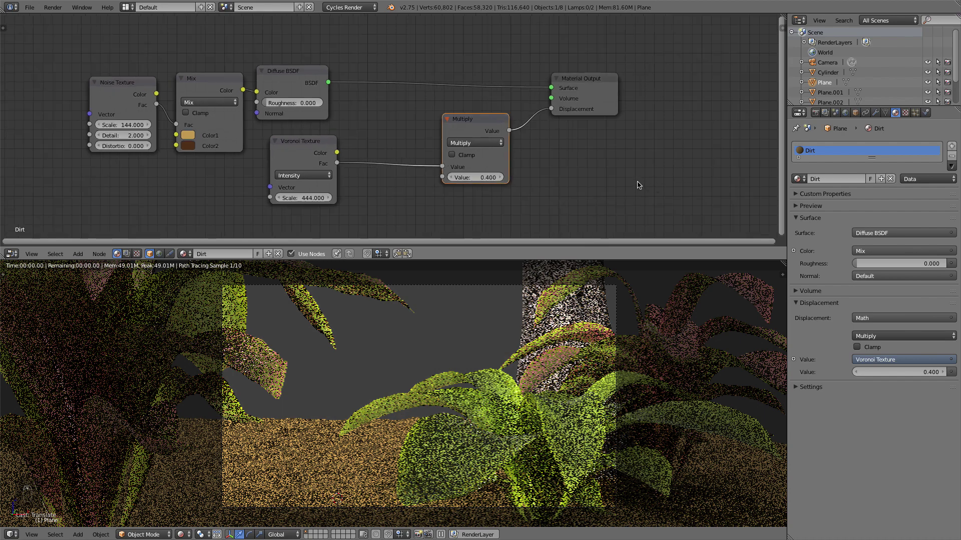
{"action": "middle_click_drag", "start_coordinate": [619, 199], "coordinate": [548, 229]}
{"action": "left_click_drag", "start_coordinate": [524, 114], "coordinate": [627, 108]}
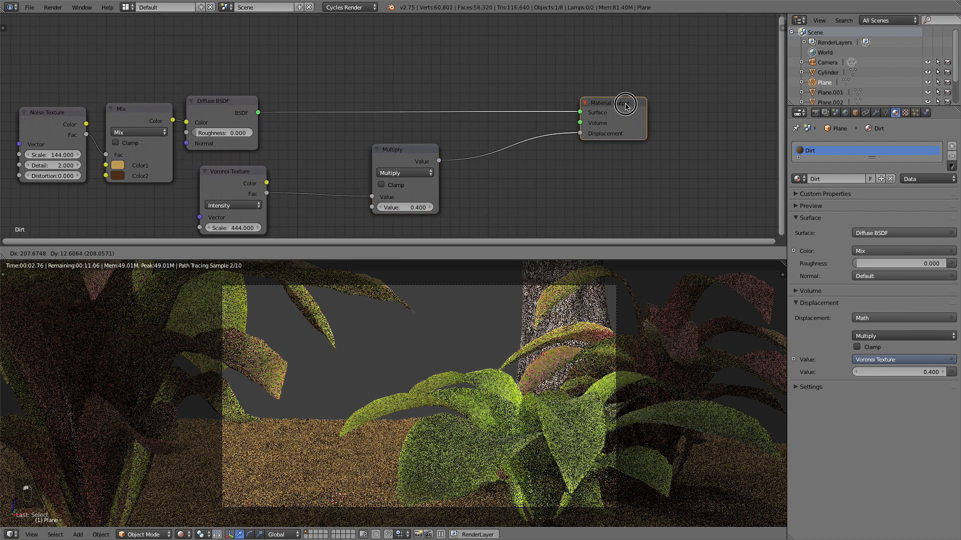
{"action": "left_click_drag", "start_coordinate": [388, 150], "coordinate": [478, 148]}
{"action": "left_click_drag", "start_coordinate": [244, 178], "coordinate": [340, 176]}
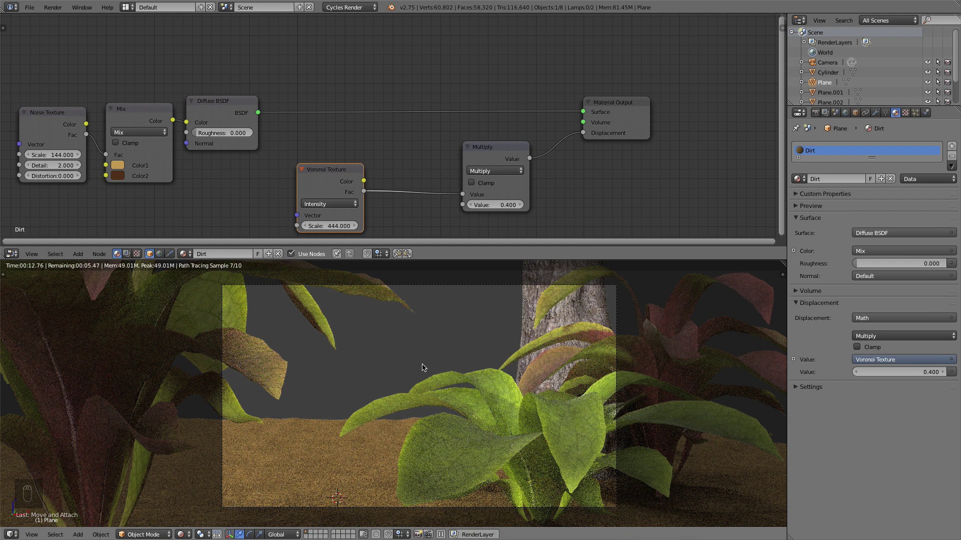
Switch the camera view from rendered to solid shading and select the ground plane
{"action": "key", "text": "shift+z"}
{"action": "key", "text": "a"}
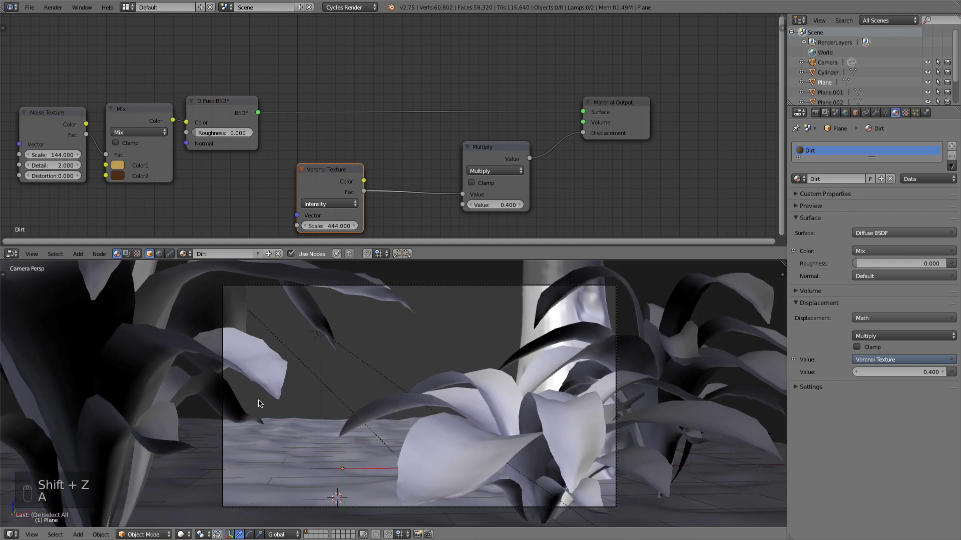
{"action": "right_click", "coordinate": [329, 450]}
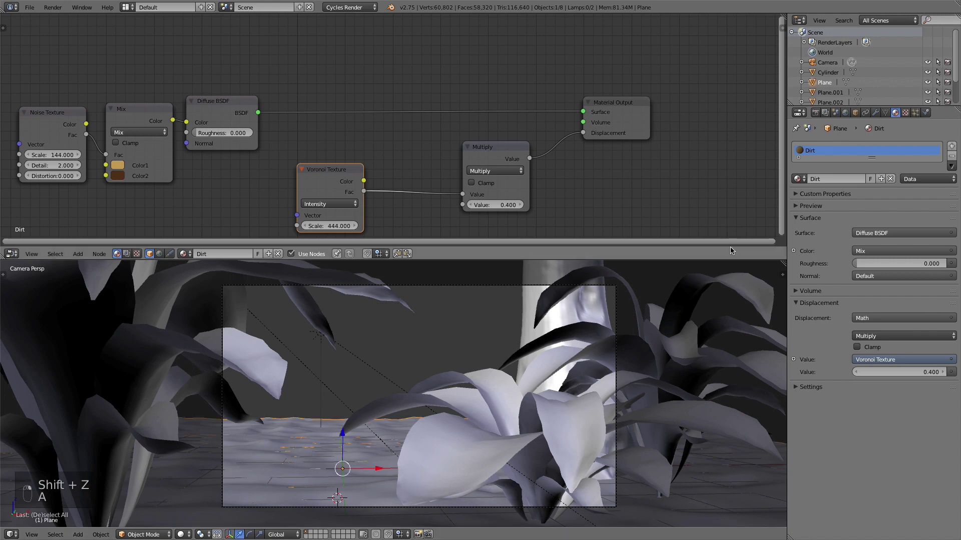
{"action": "right_click", "coordinate": [525, 413]}
{"action": "right_click", "coordinate": [661, 345]}
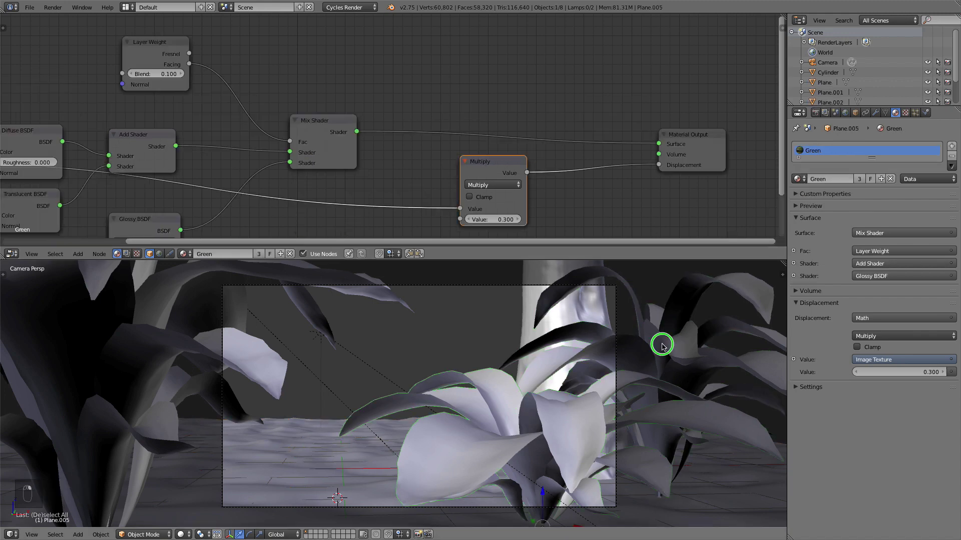
{"action": "right_click", "coordinate": [365, 451]}
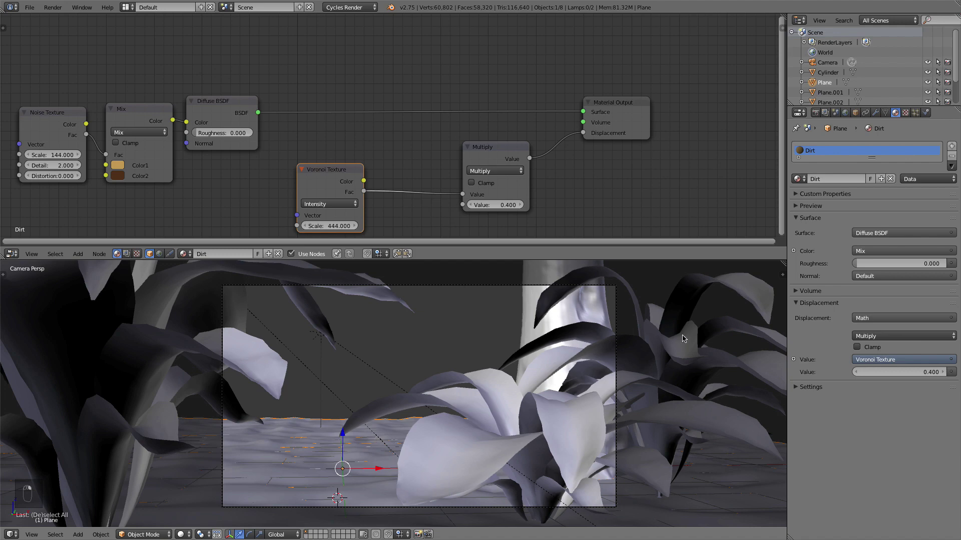
Add a particle system to the ground plane, emitting 44 particles and using the Hair type
{"action": "left_click", "coordinate": [916, 114]}
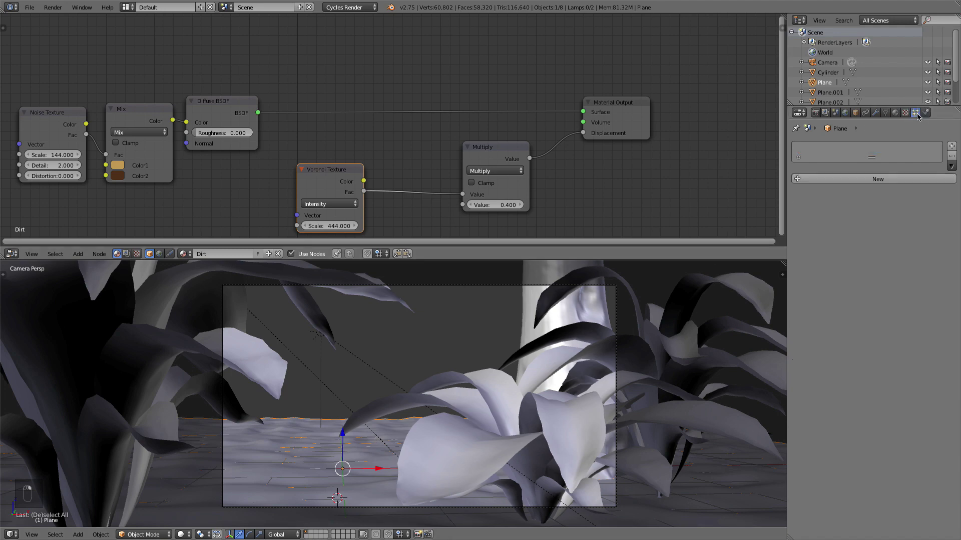
{"action": "left_click", "coordinate": [915, 179]}
{"action": "left_click", "coordinate": [860, 217]}
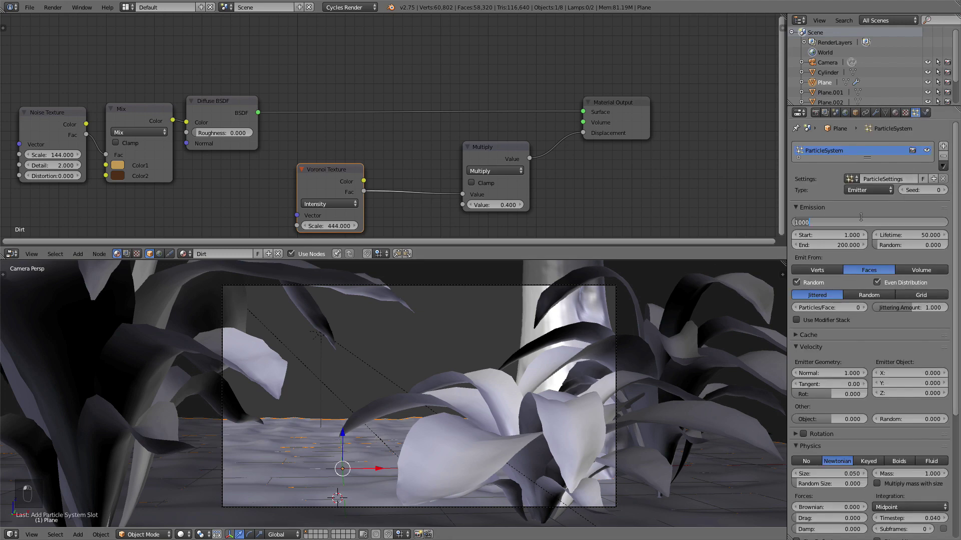
{"action": "type", "text": "44"}
{"action": "key", "text": "Return"}
{"action": "left_click", "coordinate": [879, 190]}
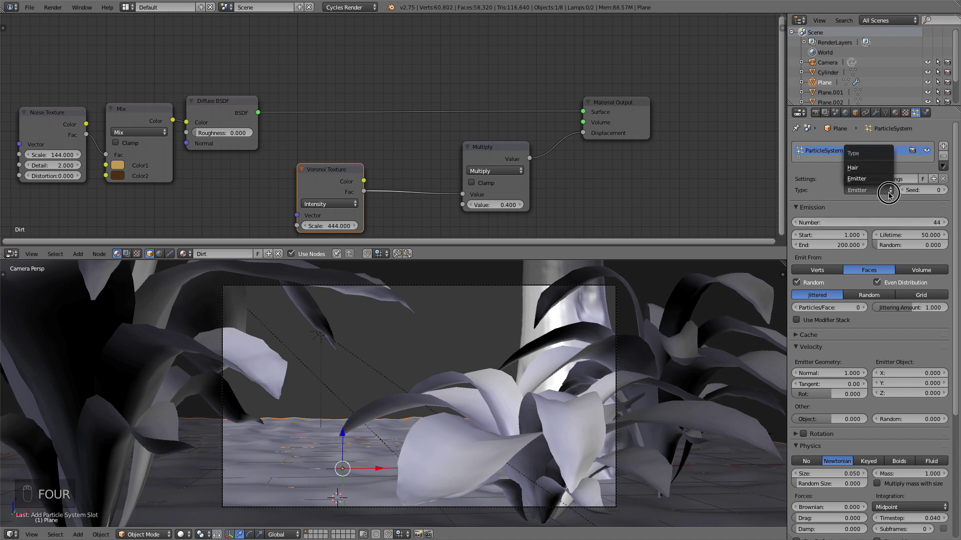
{"action": "left_click", "coordinate": [868, 168]}
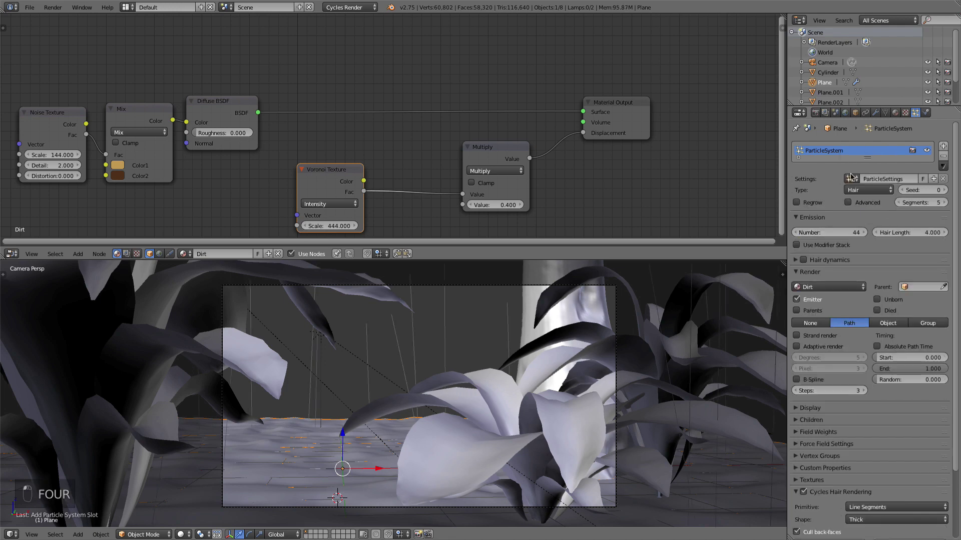
Change the node editor area to a 3D view and orbit it to overlook the whole ground plane from an angle
{"action": "left_click", "coordinate": [12, 254]}
{"action": "left_click", "coordinate": [30, 242]}
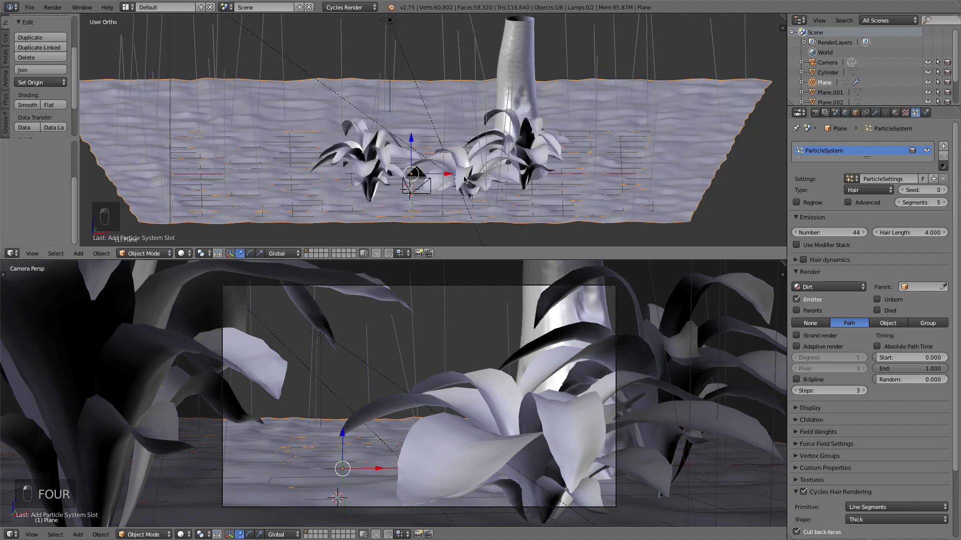
{"action": "middle_click_drag", "start_coordinate": [466, 180], "coordinate": [438, 192]}
{"action": "middle_click_drag", "start_coordinate": [585, 182], "coordinate": [591, 184]}
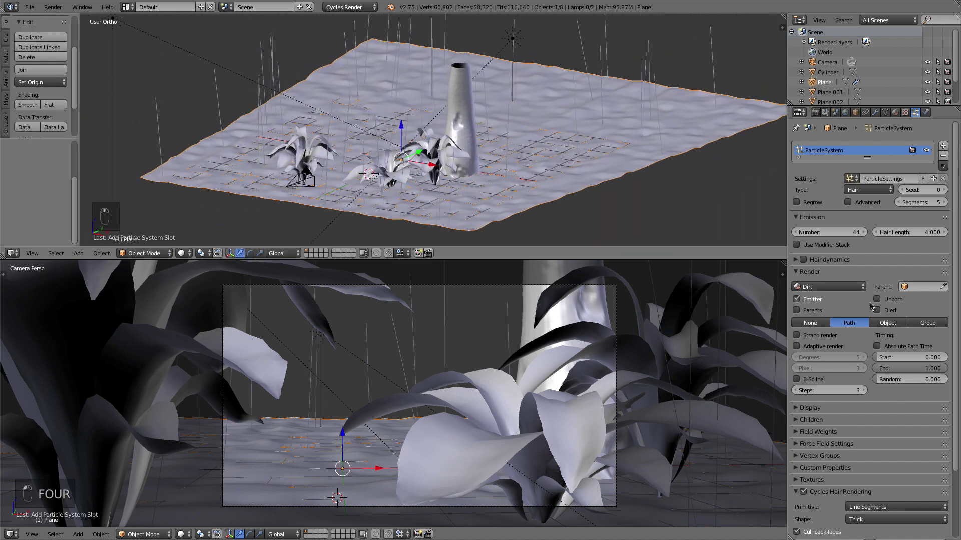
Render the hair particles as a group, with random picking enabled and "Group" as the dupli group
{"action": "scroll", "coordinate": [896, 310], "scroll_direction": "down", "scroll_amount": 3}
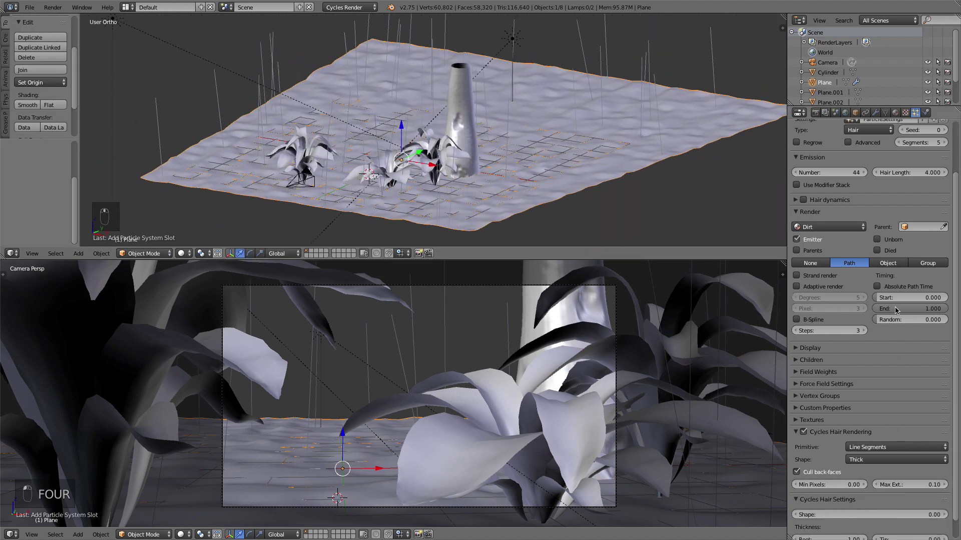
{"action": "left_click", "coordinate": [924, 266]}
{"action": "scroll", "coordinate": [916, 396], "scroll_direction": "up", "scroll_amount": 3}
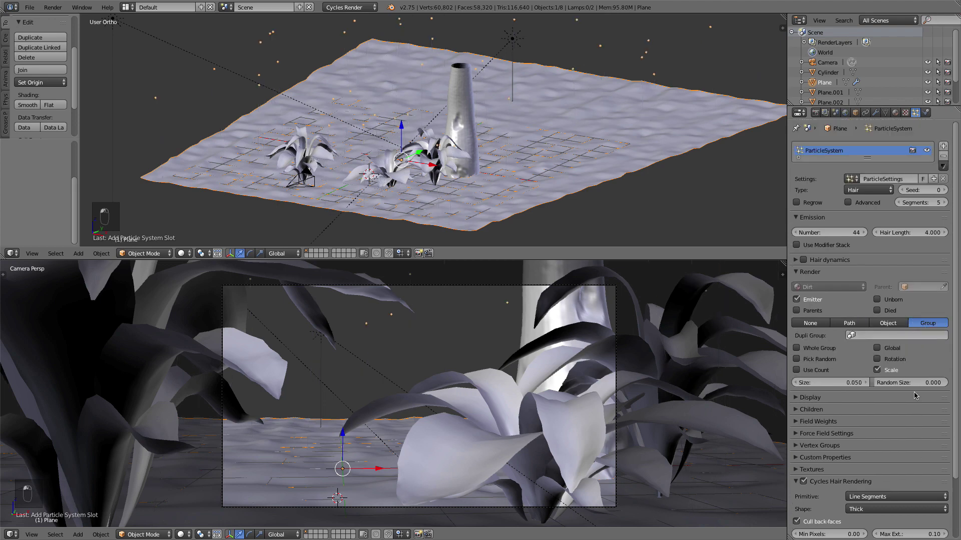
{"action": "left_click", "coordinate": [857, 336]}
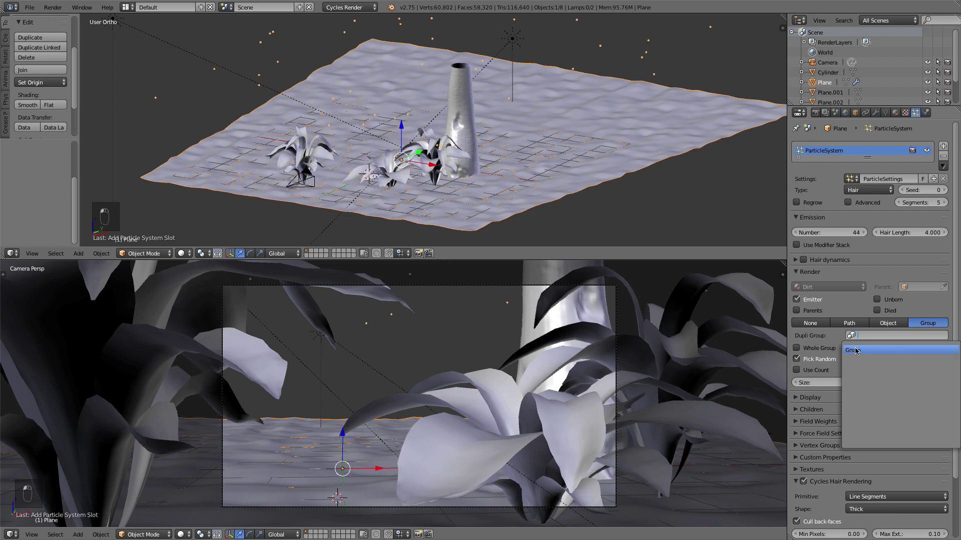
{"action": "left_click", "coordinate": [866, 353]}
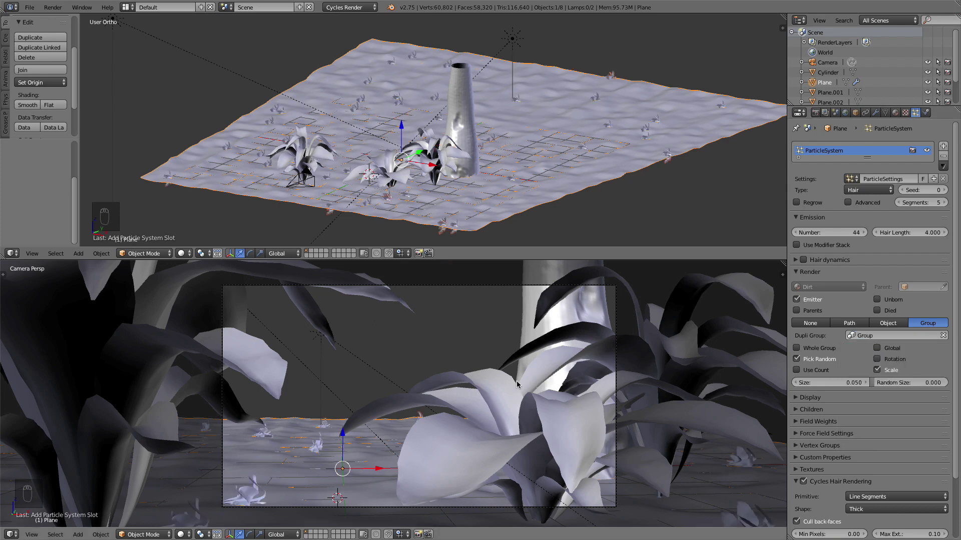
Enable advanced settings and rotation for the ground plane's hair particles, with Global Y as the initial orientation
{"action": "scroll", "coordinate": [557, 160], "scroll_direction": "up", "scroll_amount": 3}
{"action": "scroll", "coordinate": [556, 161], "scroll_direction": "down", "scroll_amount": 2}
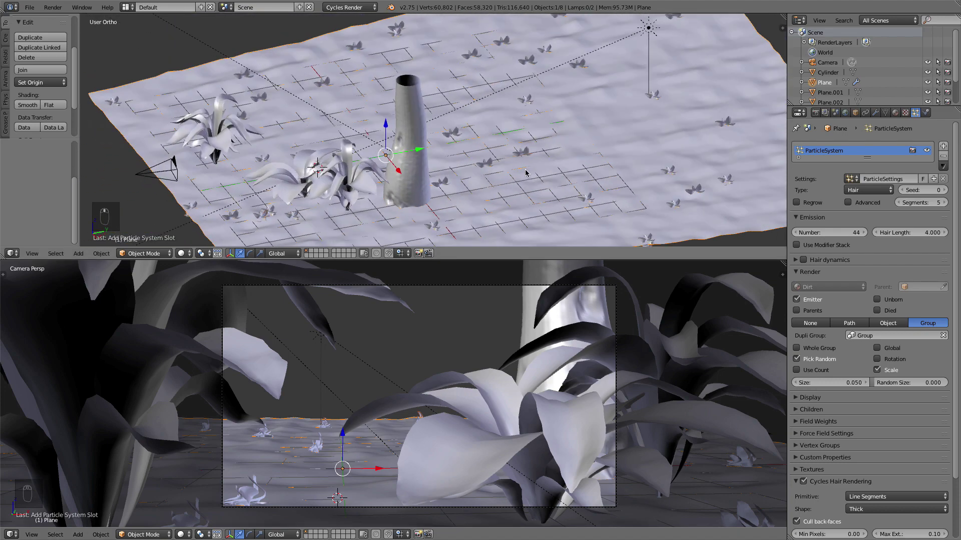
{"action": "middle_click_drag", "start_coordinate": [557, 161], "coordinate": [561, 158]}
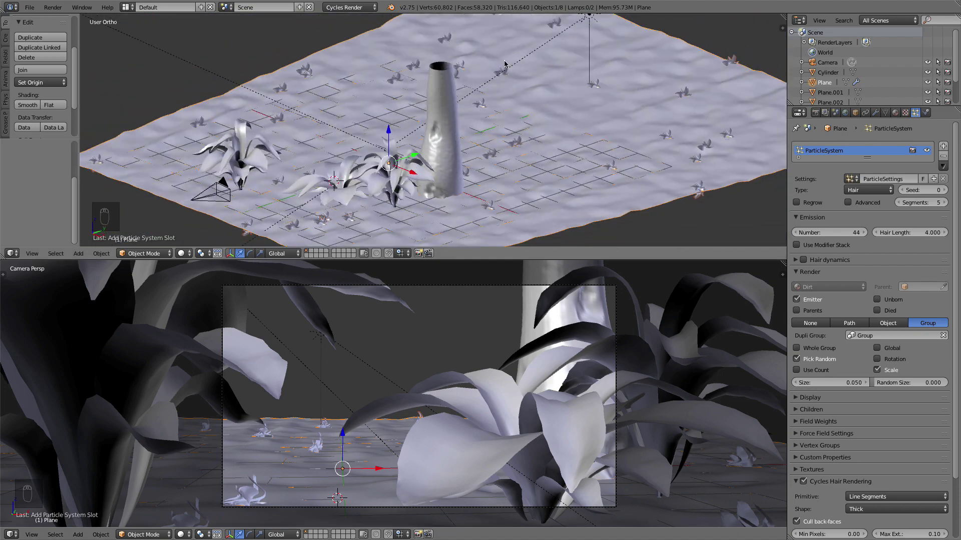
{"action": "scroll", "coordinate": [599, 175], "scroll_direction": "down", "scroll_amount": 1}
{"action": "scroll", "coordinate": [606, 172], "scroll_direction": "up", "scroll_amount": 5}
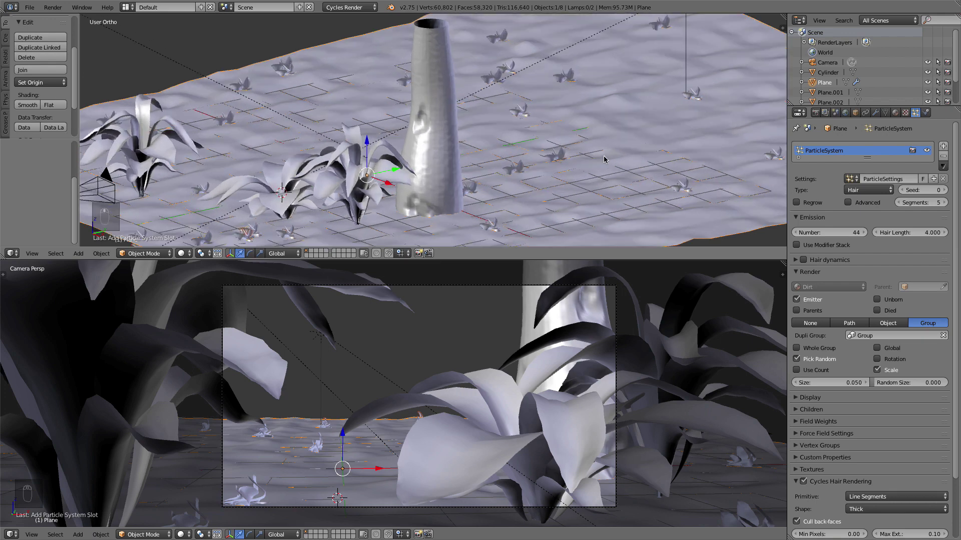
{"action": "scroll", "coordinate": [615, 169], "scroll_direction": "down", "scroll_amount": 5}
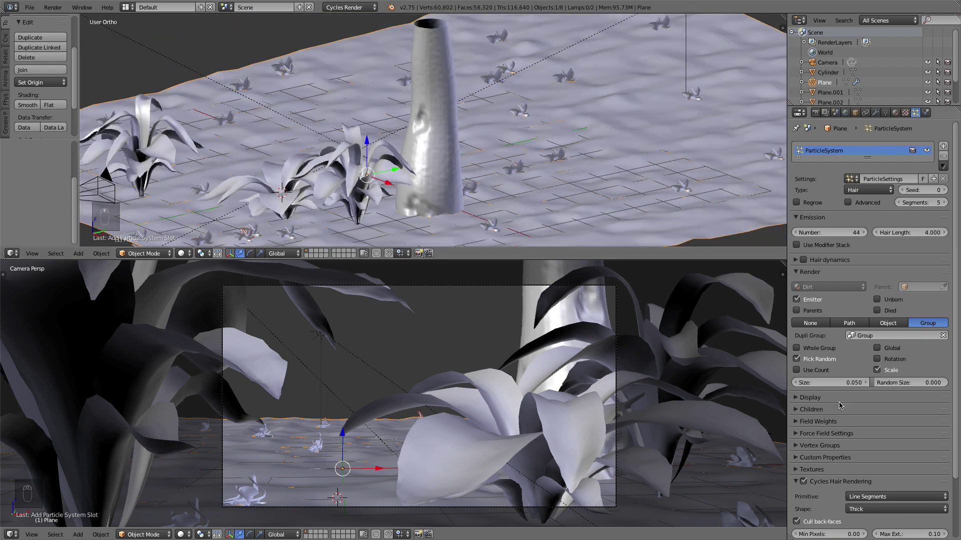
{"action": "left_click", "coordinate": [847, 203]}
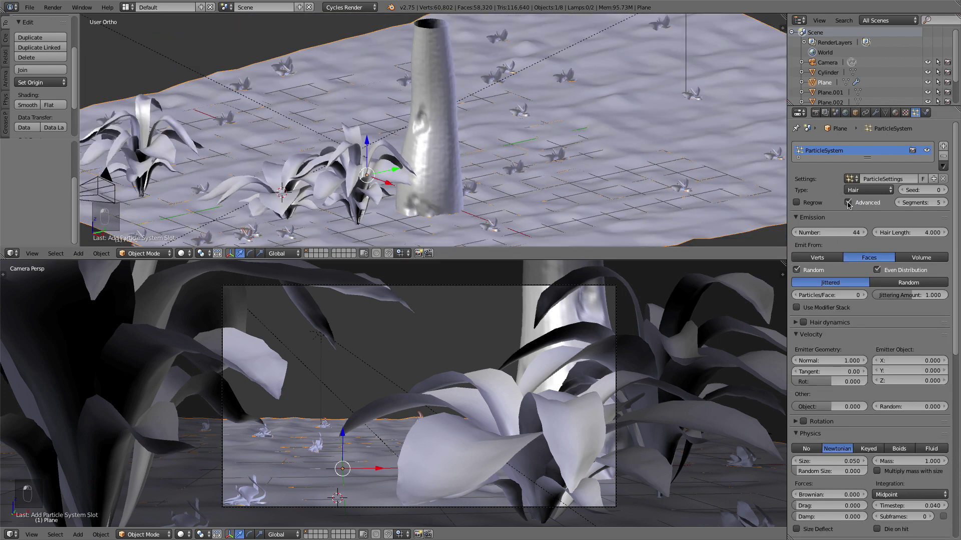
{"action": "left_click", "coordinate": [797, 424]}
{"action": "scroll", "coordinate": [839, 461], "scroll_direction": "down", "scroll_amount": 1}
{"action": "left_click", "coordinate": [827, 428]}
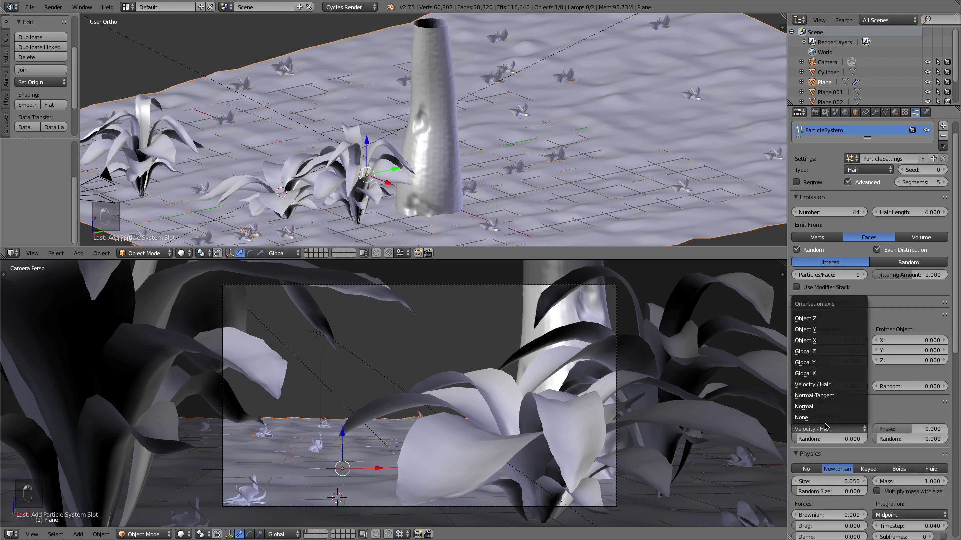
{"action": "left_click", "coordinate": [826, 366]}
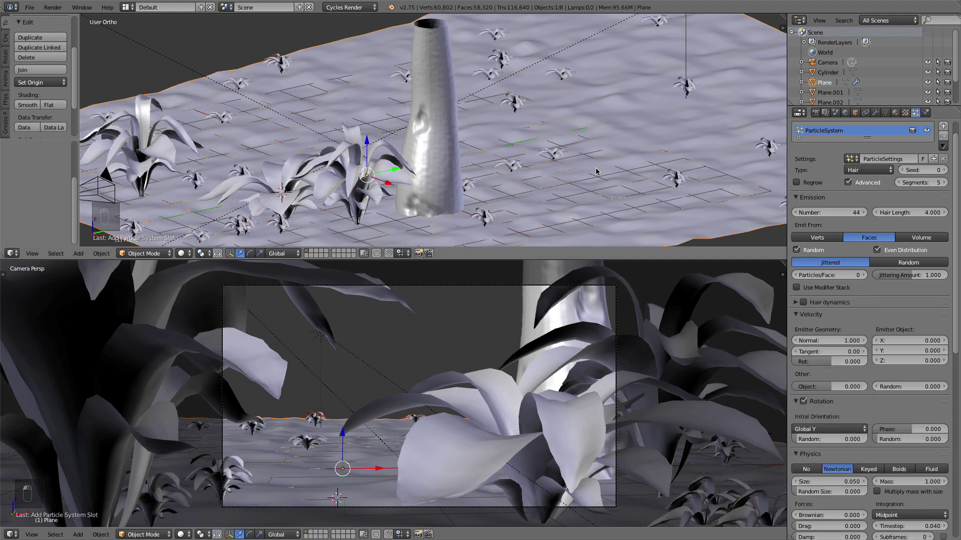
Set the hair particles' velocity to Normal 1.320, Rot 1.000 and Random 0.170
{"action": "middle_click_drag", "start_coordinate": [603, 170], "coordinate": [646, 187]}
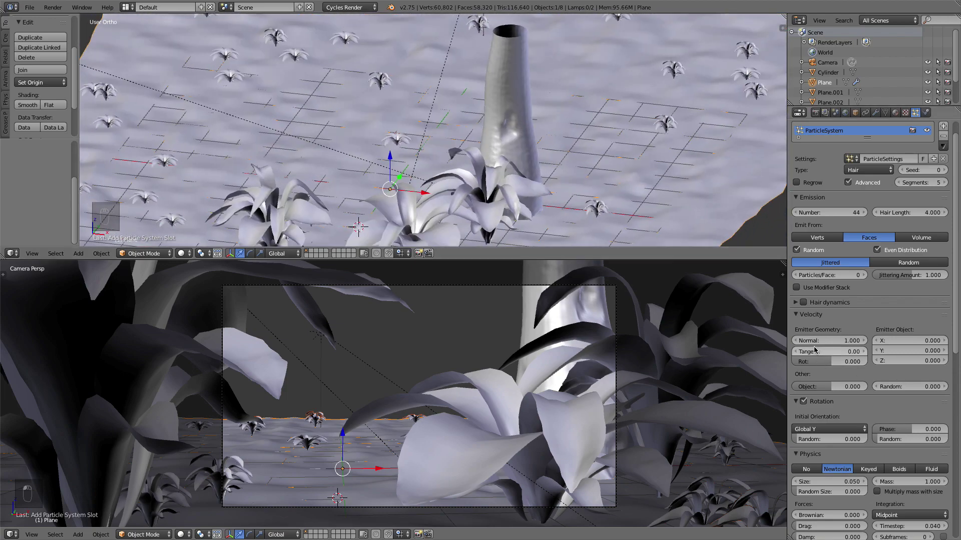
{"action": "left_click_drag", "start_coordinate": [814, 341], "coordinate": [864, 341]}
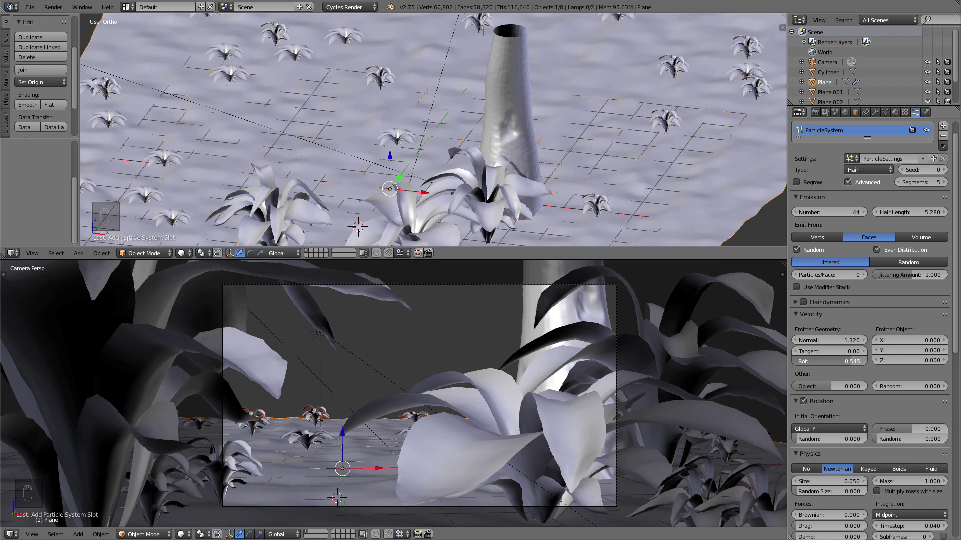
{"action": "left_click_drag", "start_coordinate": [851, 361], "coordinate": [888, 390]}
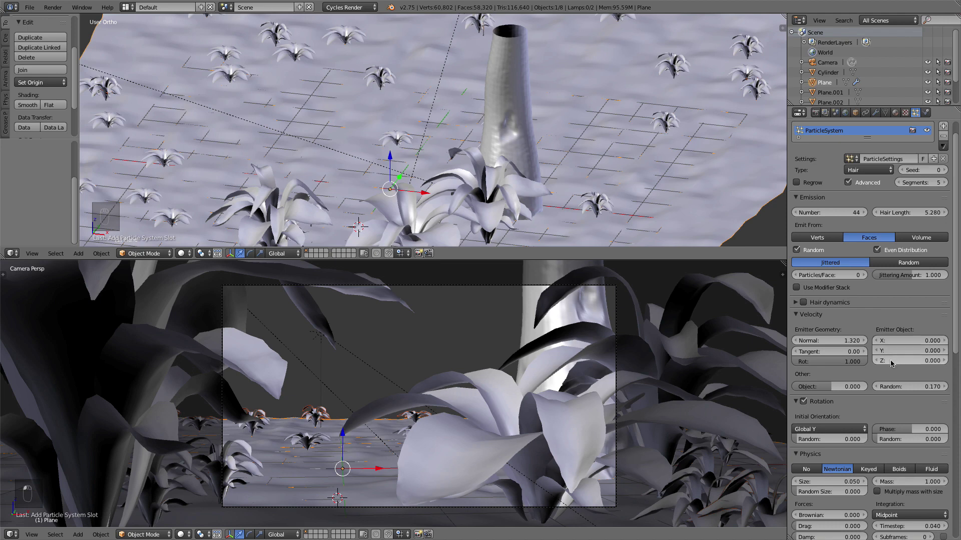
Set the particles' random initial orientation to 0.140, their size to 0.080 and random size to 0.175
{"action": "scroll", "coordinate": [801, 435], "scroll_direction": "down", "scroll_amount": 3}
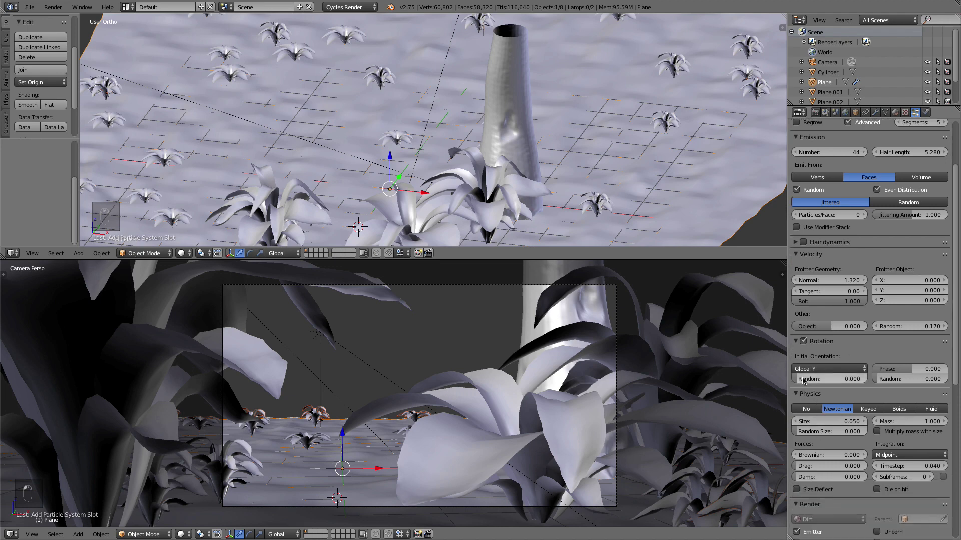
{"action": "mouse_move", "coordinate": [817, 379]}
{"action": "left_mouse_down"}
{"action": "mouse_move", "coordinate": [835, 379]}
{"action": "mouse_move", "coordinate": [817, 379]}
{"action": "mouse_move", "coordinate": [827, 380]}
{"action": "left_mouse_up"}
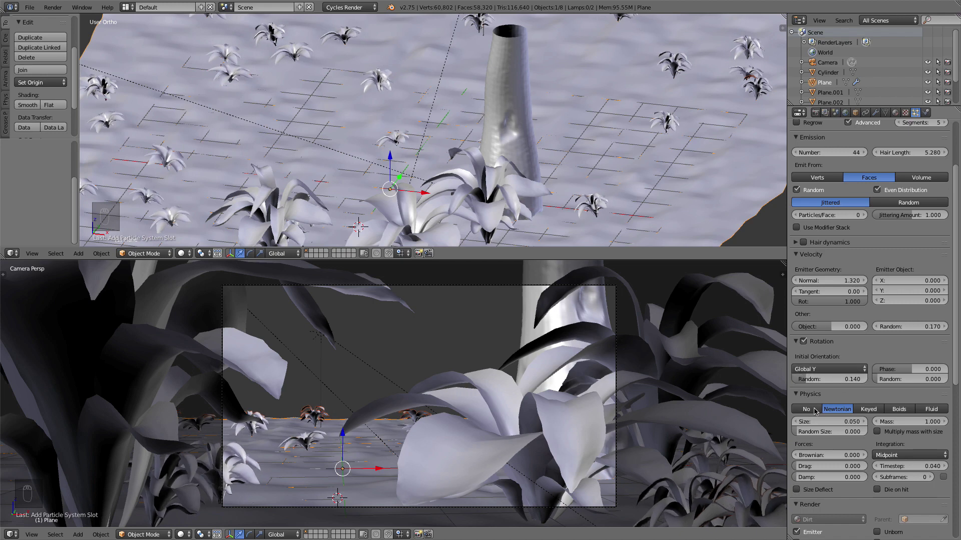
{"action": "mouse_move", "coordinate": [829, 422]}
{"action": "left_mouse_down"}
{"action": "mouse_move", "coordinate": [838, 432]}
{"action": "mouse_move", "coordinate": [816, 422]}
{"action": "left_mouse_up"}
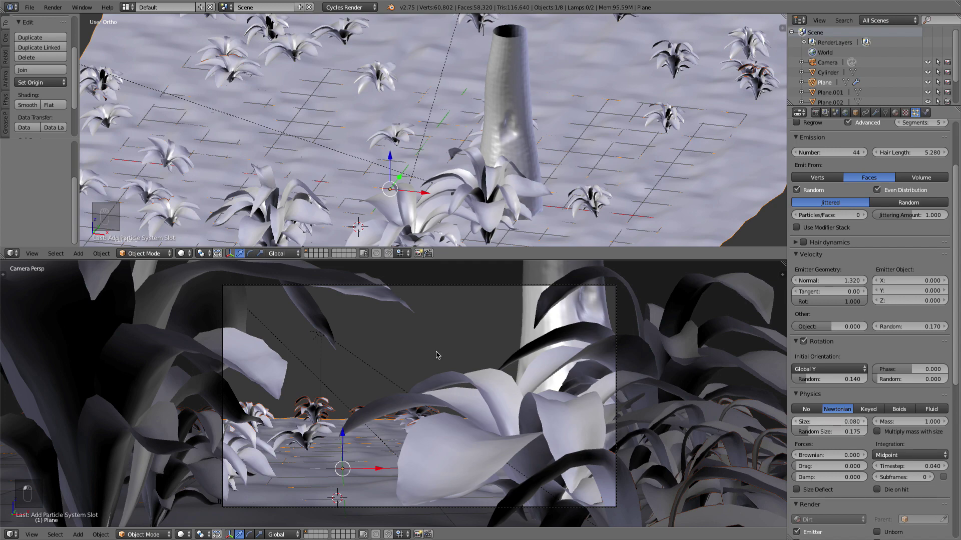
Examine how the scattered plants are distributed over the ground plane compared with the area seen by the camera
{"action": "middle_click_drag", "start_coordinate": [612, 120], "coordinate": [540, 143]}
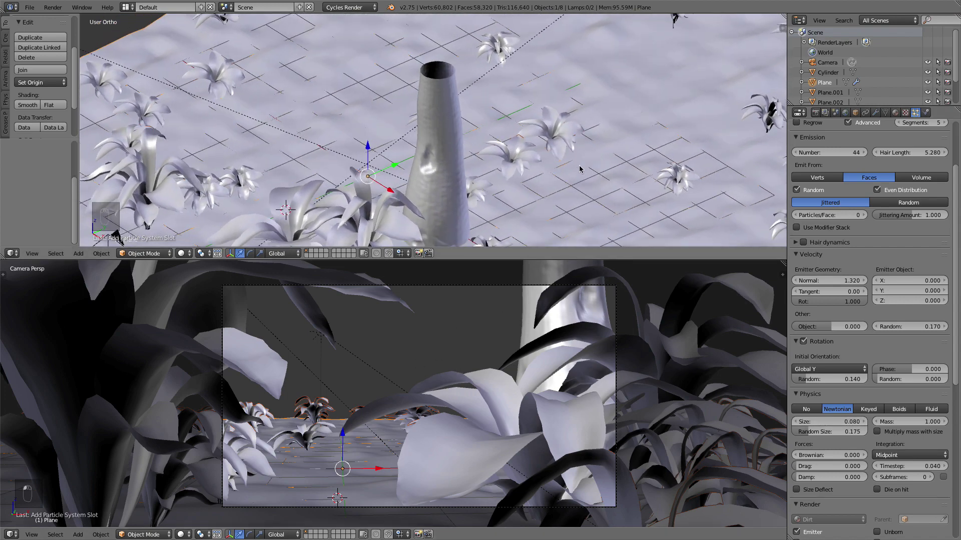
{"action": "scroll", "coordinate": [580, 169], "scroll_direction": "down", "scroll_amount": 3}
{"action": "middle_click_drag", "start_coordinate": [581, 169], "coordinate": [533, 155]}
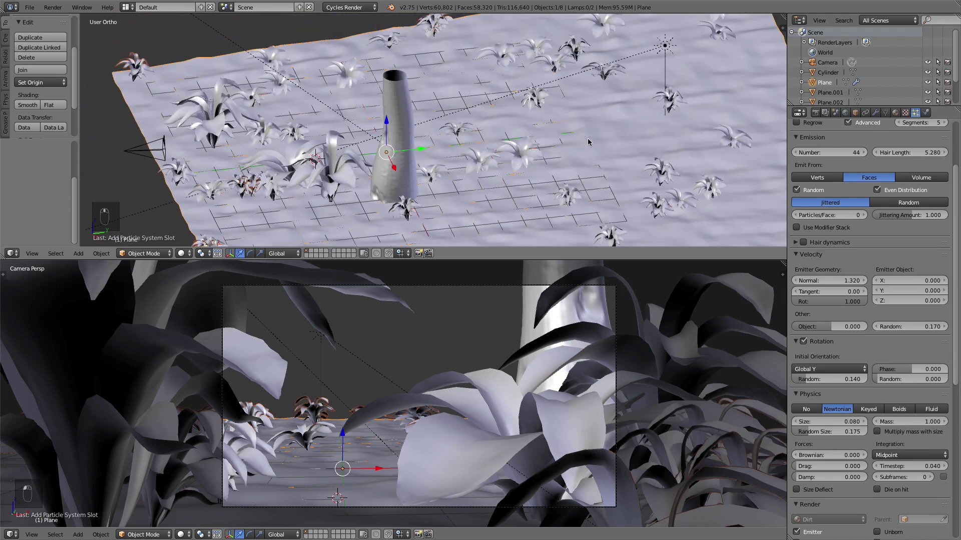
{"action": "scroll", "coordinate": [507, 176], "scroll_direction": "down", "scroll_amount": 2}
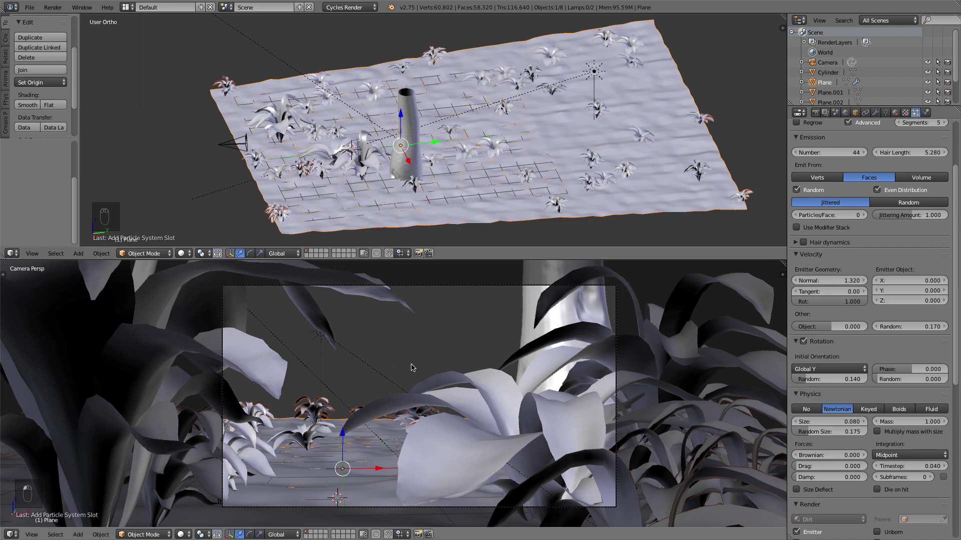
{"action": "middle_click_drag", "start_coordinate": [493, 193], "coordinate": [493, 204]}
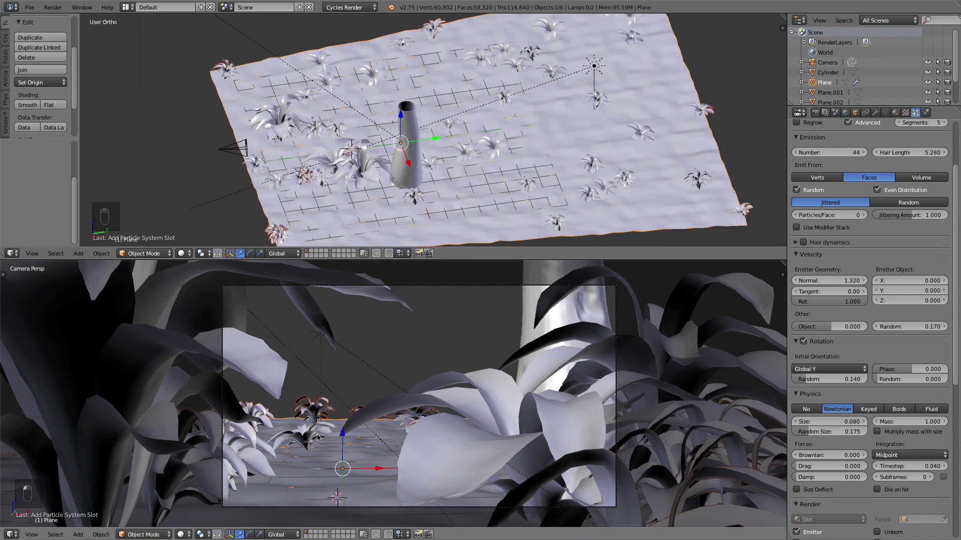
{"action": "middle_click_drag", "start_coordinate": [575, 160], "coordinate": [628, 140]}
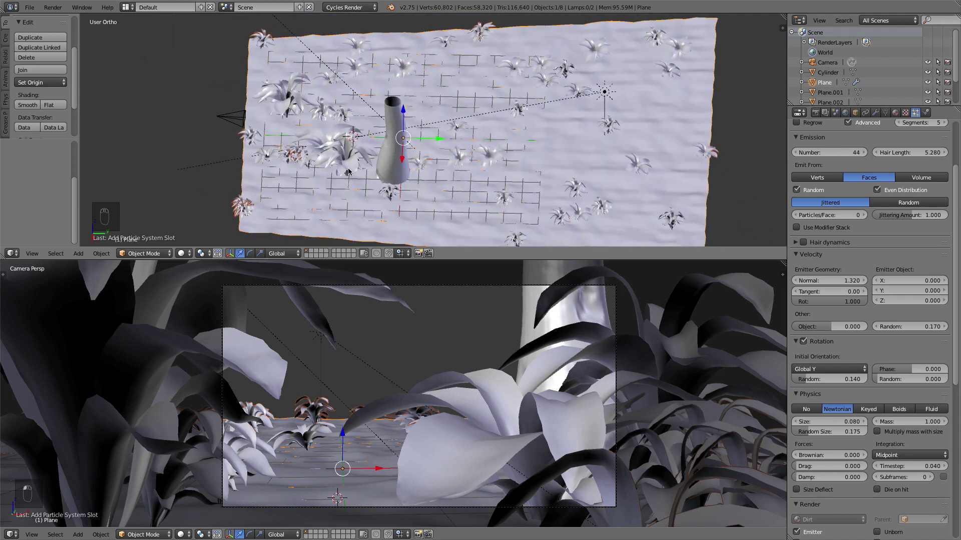
{"action": "middle_click_drag", "start_coordinate": [399, 179], "coordinate": [380, 285]}
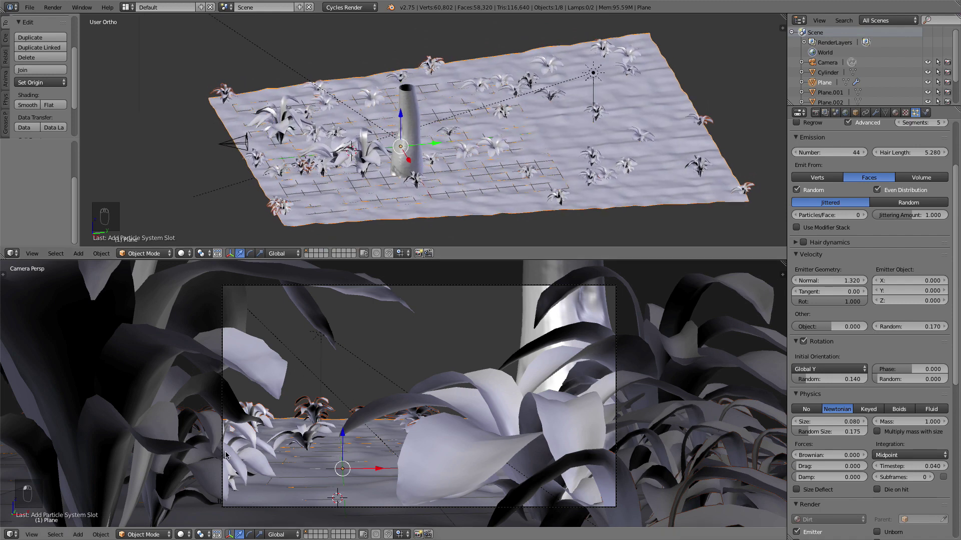
{"action": "scroll", "coordinate": [455, 125], "scroll_direction": "up", "scroll_amount": 2}
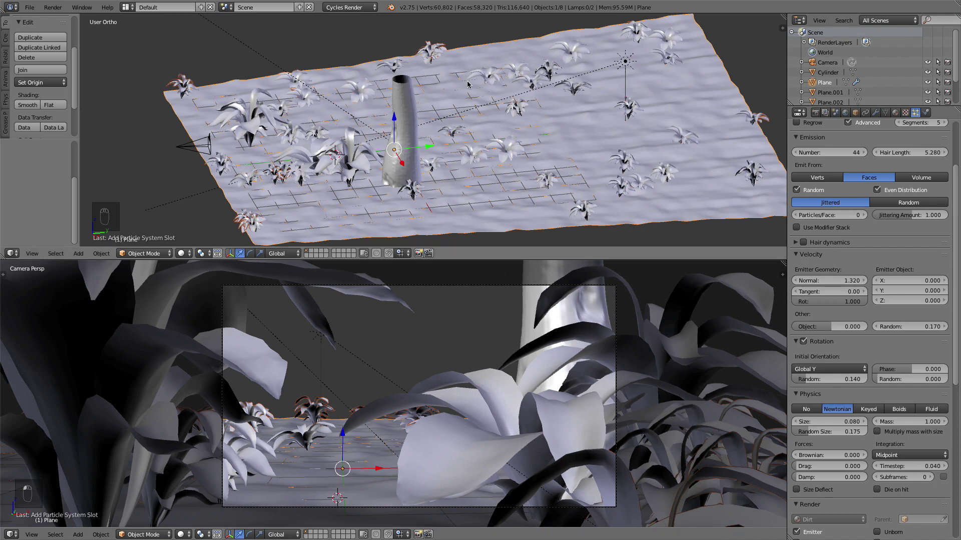
{"action": "middle_click_drag", "start_coordinate": [600, 152], "coordinate": [568, 177]}
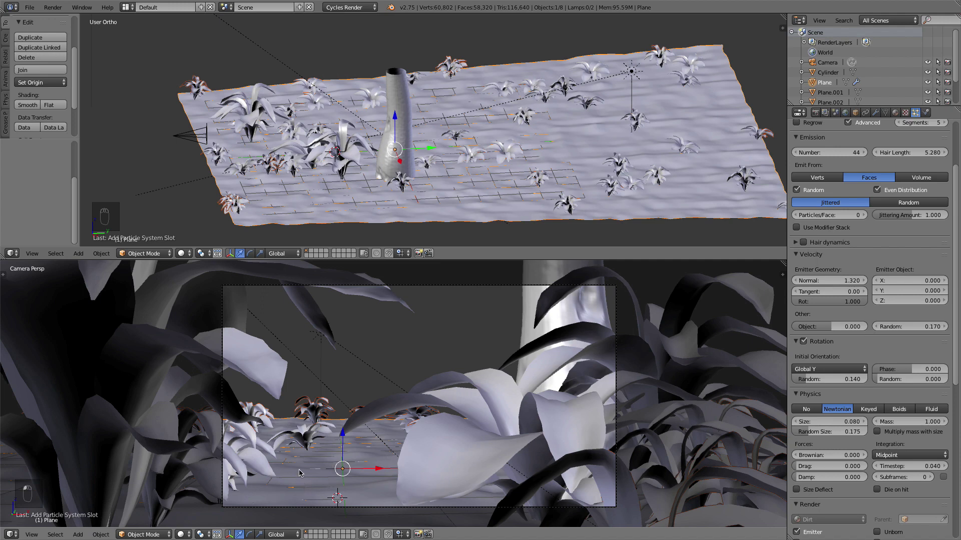
Put the ground plane into Weight Paint mode and check that the Draw brush is selected
{"action": "left_click", "coordinate": [141, 535]}
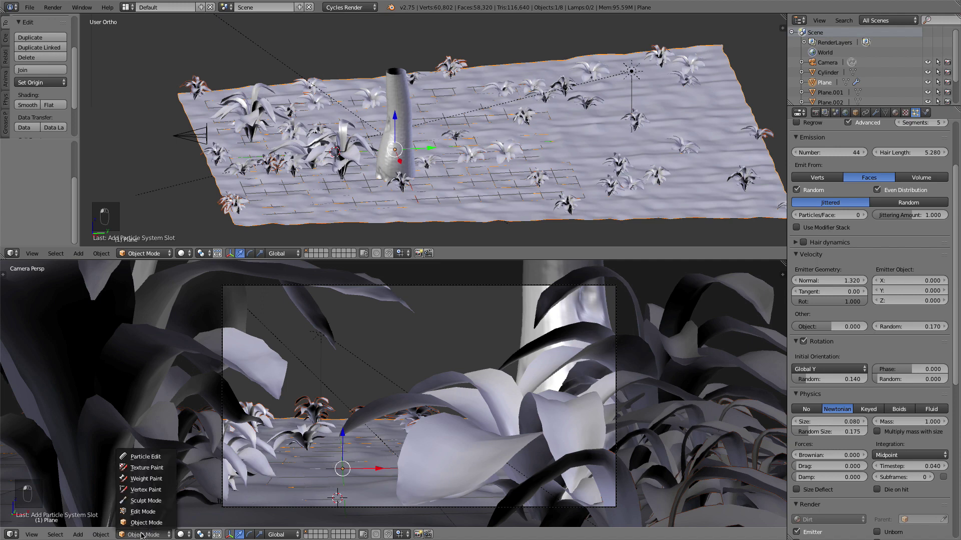
{"action": "left_click", "coordinate": [136, 479]}
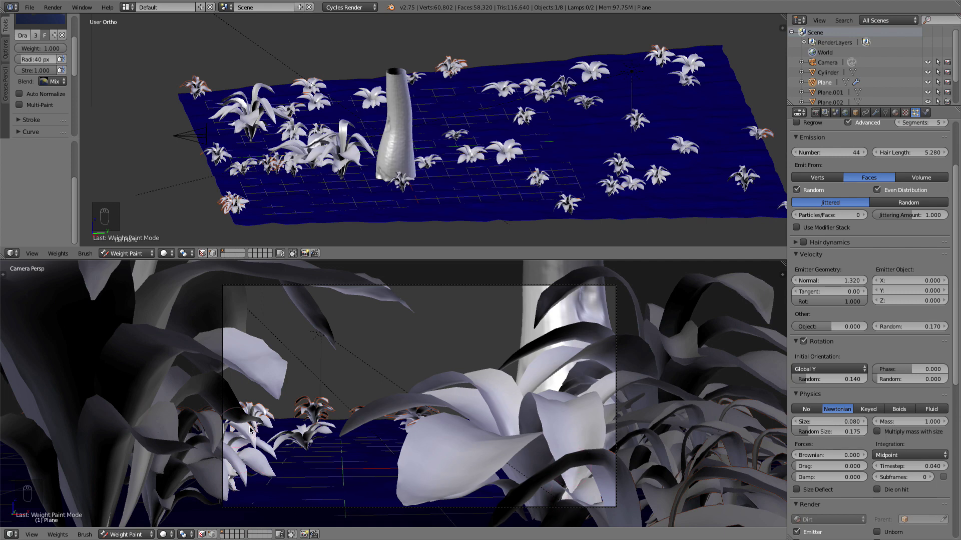
{"action": "scroll", "coordinate": [46, 96], "scroll_direction": "up", "scroll_amount": 3}
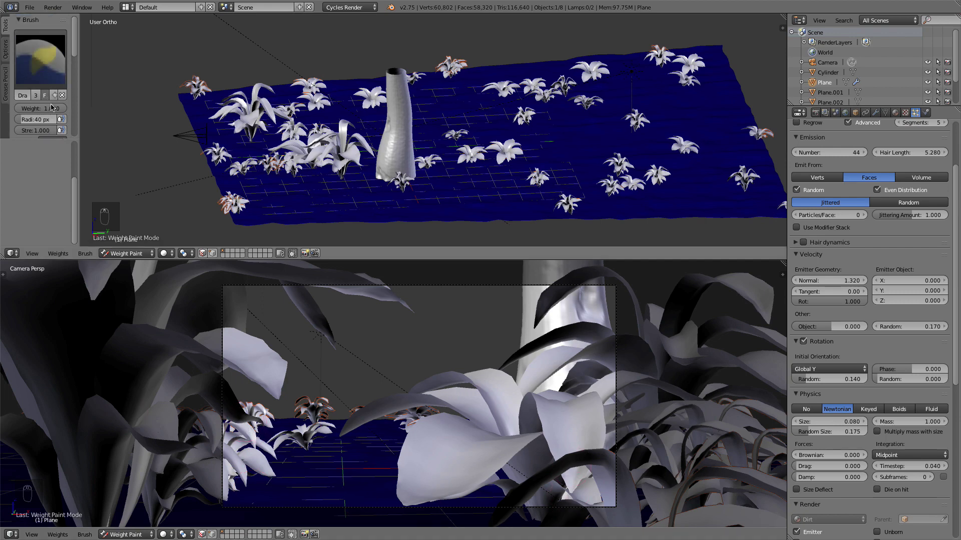
{"action": "left_click", "coordinate": [40, 78]}
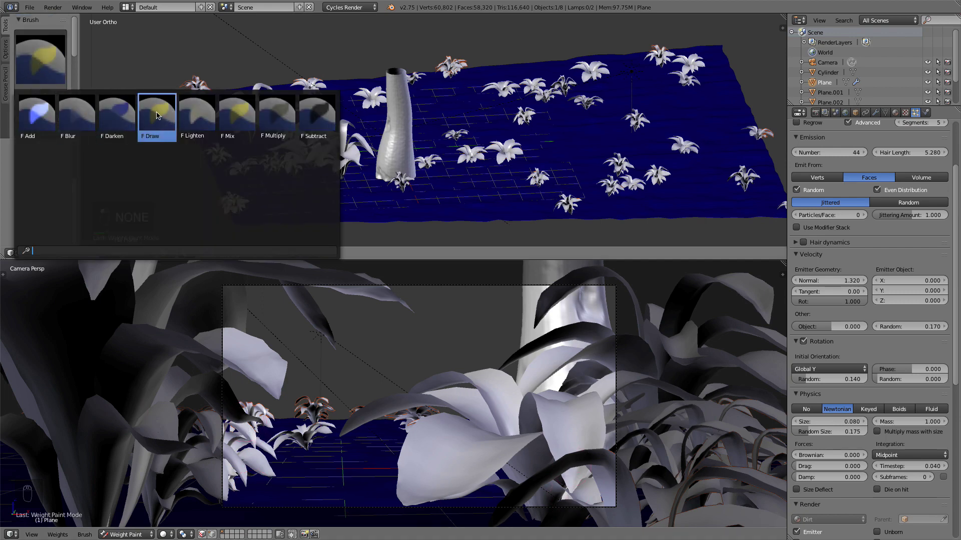
{"action": "scroll", "coordinate": [70, 114], "scroll_direction": "down", "scroll_amount": 2}
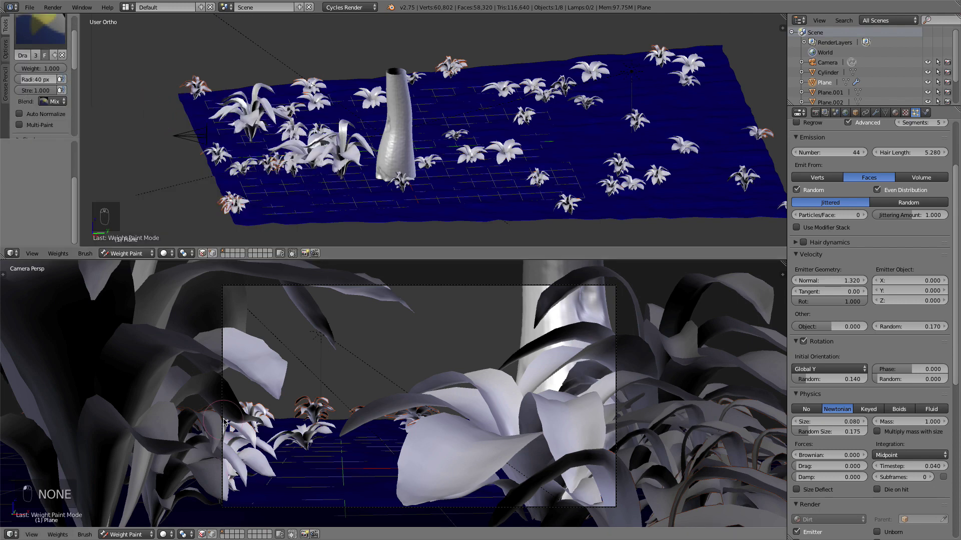
Paint full weight on the ground along the camera frame's edges, plus a broad strip down the middle of the outlined area
{"action": "mouse_move", "coordinate": [223, 413]}
{"action": "left_mouse_down"}
{"action": "mouse_move", "coordinate": [219, 478]}
{"action": "mouse_move", "coordinate": [233, 503]}
{"action": "mouse_move", "coordinate": [613, 502]}
{"action": "left_mouse_up"}
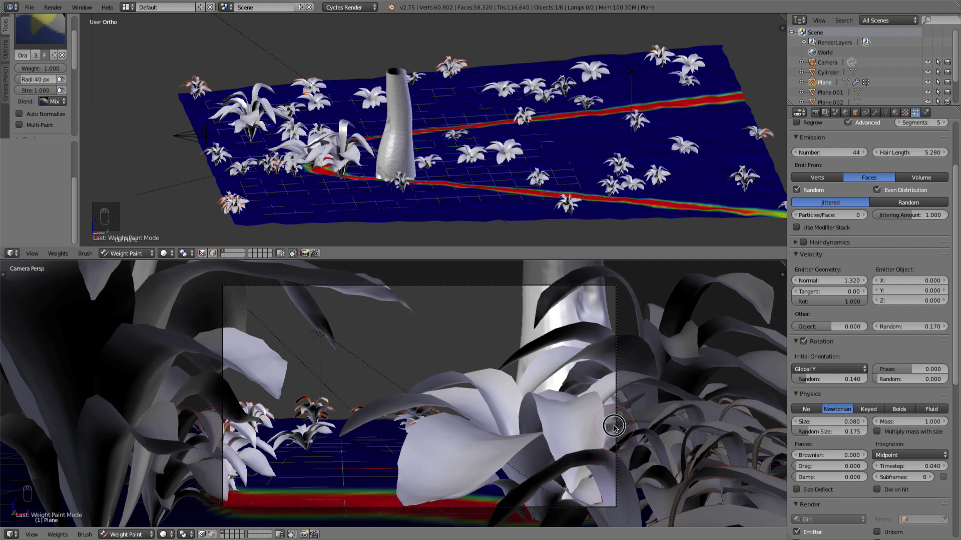
{"action": "middle_click_drag", "start_coordinate": [569, 109], "coordinate": [394, 213]}
{"action": "scroll", "coordinate": [471, 125], "scroll_direction": "down", "scroll_amount": 3}
{"action": "scroll", "coordinate": [451, 134], "scroll_direction": "up", "scroll_amount": 1}
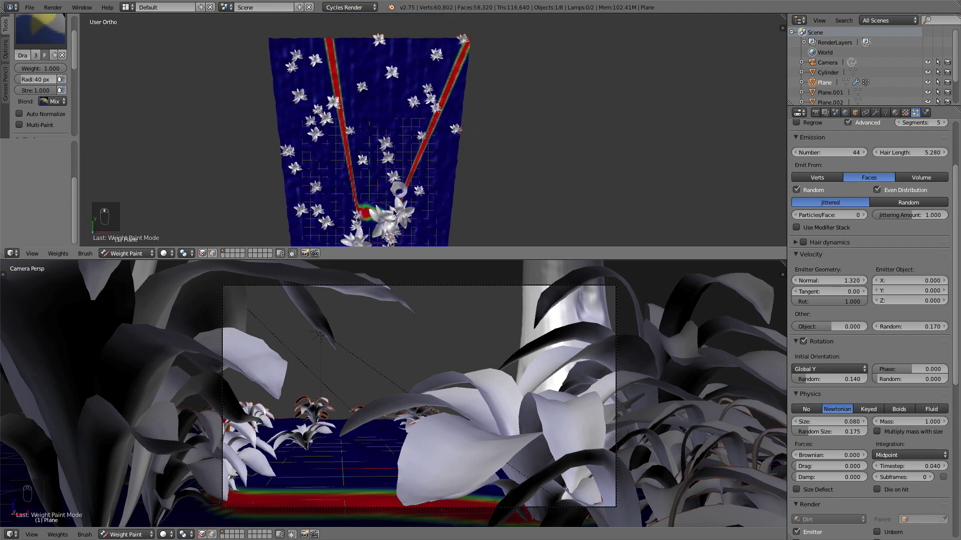
{"action": "left_click_drag", "start_coordinate": [347, 45], "coordinate": [371, 198]}
Extend the full-weight paint around the cylinder's base and across the gap near the foreground plants
{"action": "scroll", "coordinate": [380, 178], "scroll_direction": "up", "scroll_amount": 2}
{"action": "scroll", "coordinate": [379, 178], "scroll_direction": "up", "scroll_amount": 5}
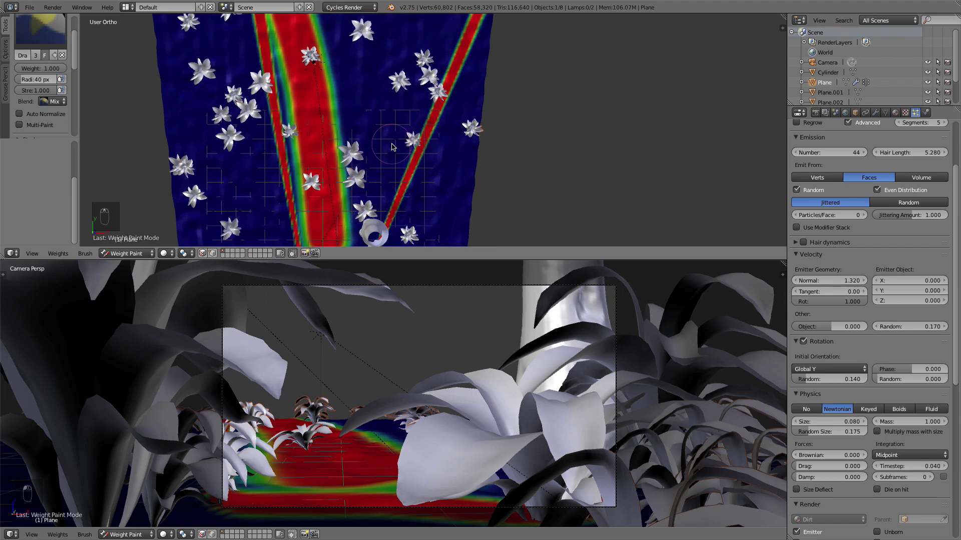
{"action": "middle_click_drag", "start_coordinate": [487, 239], "coordinate": [489, 239], "text": "shift"}
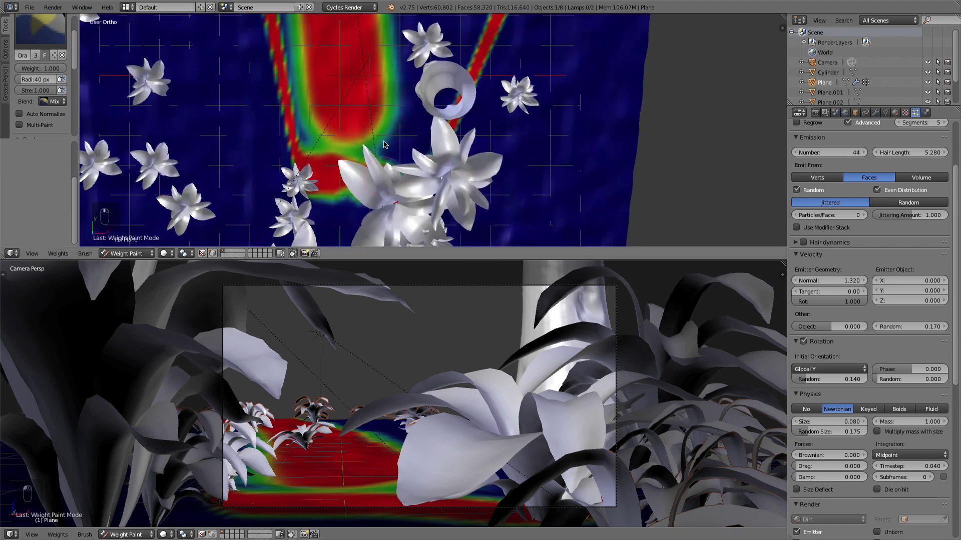
{"action": "mouse_move", "coordinate": [406, 129]}
{"action": "left_mouse_down"}
{"action": "mouse_move", "coordinate": [428, 131]}
{"action": "mouse_move", "coordinate": [398, 107]}
{"action": "mouse_move", "coordinate": [386, 63]}
{"action": "mouse_move", "coordinate": [393, 53]}
{"action": "mouse_move", "coordinate": [466, 49]}
{"action": "left_mouse_up"}
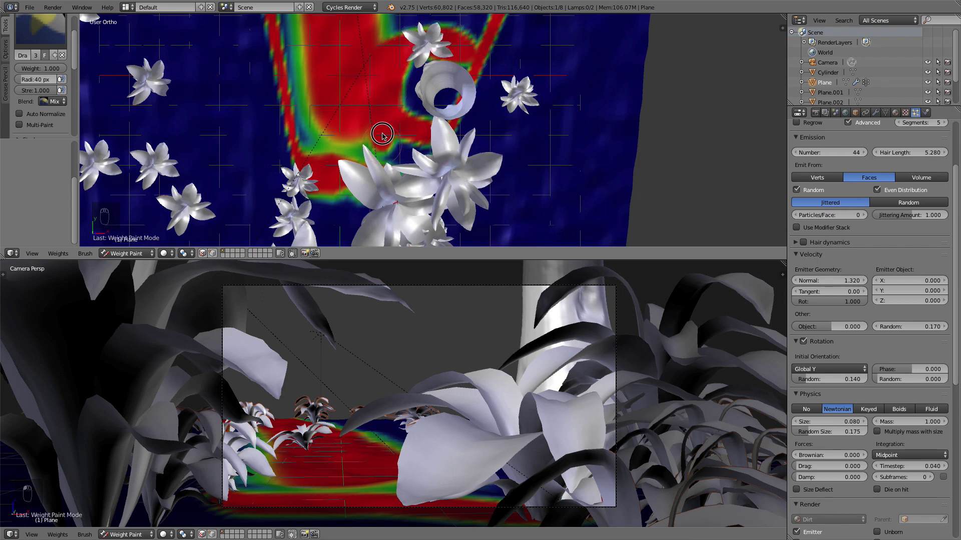
{"action": "mouse_move", "coordinate": [390, 136]}
{"action": "left_mouse_down"}
{"action": "mouse_move", "coordinate": [398, 152]}
{"action": "mouse_move", "coordinate": [411, 145]}
{"action": "mouse_move", "coordinate": [355, 130]}
{"action": "mouse_move", "coordinate": [343, 146]}
{"action": "mouse_move", "coordinate": [330, 138]}
{"action": "left_mouse_up"}
Paint full weight on the ground beneath and between the large foreground plants near the camera
{"action": "mouse_move", "coordinate": [331, 138]}
{"action": "middle_mouse_down"}
{"action": "mouse_move", "coordinate": [343, 184]}
{"action": "mouse_move", "coordinate": [360, 131]}
{"action": "mouse_move", "coordinate": [352, 191]}
{"action": "mouse_move", "coordinate": [367, 127]}
{"action": "mouse_move", "coordinate": [295, 150]}
{"action": "mouse_move", "coordinate": [235, 150]}
{"action": "middle_mouse_up"}
{"action": "scroll", "coordinate": [358, 142], "scroll_direction": "up", "scroll_amount": 5}
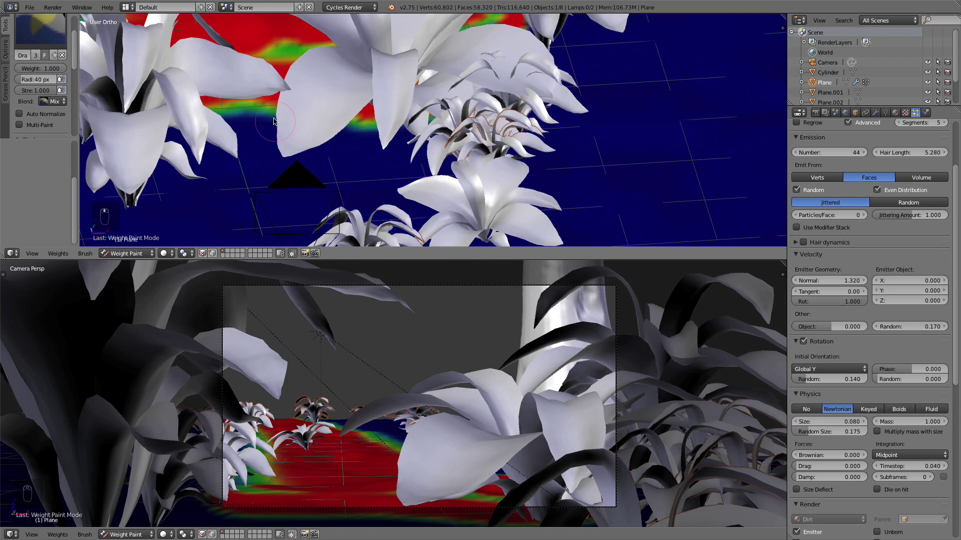
{"action": "mouse_move", "coordinate": [227, 152]}
{"action": "left_mouse_down"}
{"action": "mouse_move", "coordinate": [195, 180]}
{"action": "mouse_move", "coordinate": [237, 167]}
{"action": "mouse_move", "coordinate": [339, 178]}
{"action": "mouse_move", "coordinate": [321, 145]}
{"action": "mouse_move", "coordinate": [250, 188]}
{"action": "mouse_move", "coordinate": [254, 145]}
{"action": "mouse_move", "coordinate": [281, 144]}
{"action": "left_mouse_up"}
{"action": "middle_click_drag", "start_coordinate": [282, 143], "coordinate": [369, 163]}
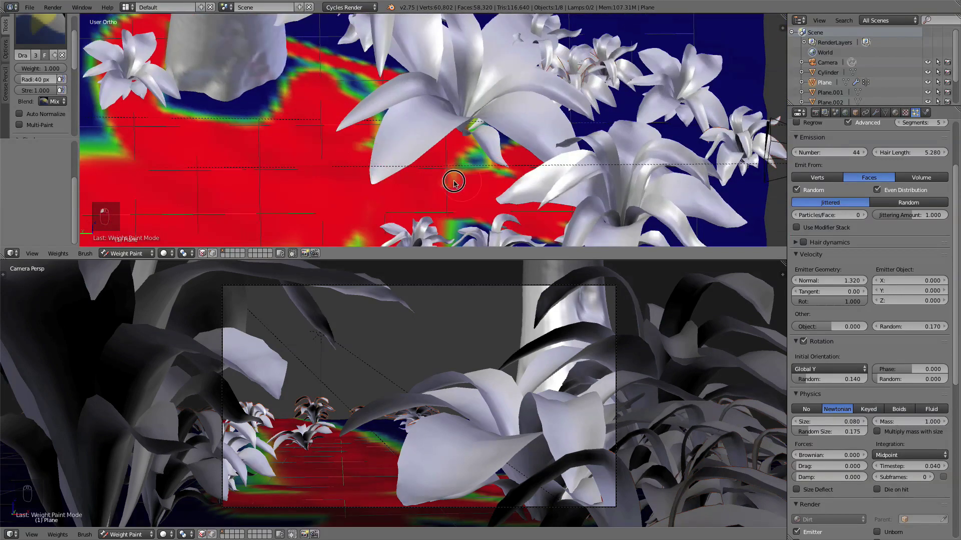
Paint full weight over the unpainted gaps in the broad strip running from beside the cylinder toward the ground's far end
{"action": "middle_click_drag", "start_coordinate": [450, 180], "coordinate": [300, 201]}
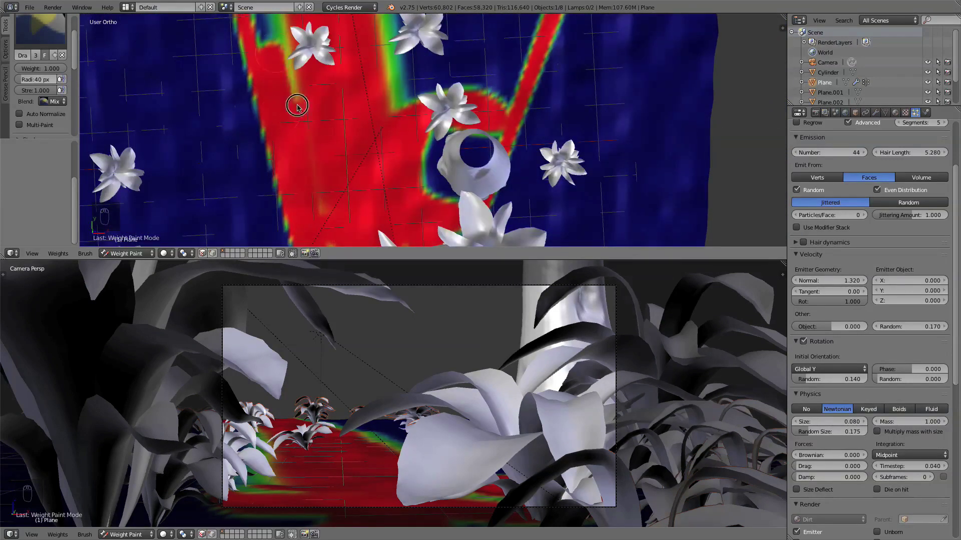
{"action": "scroll", "coordinate": [310, 115], "scroll_direction": "up", "scroll_amount": 2}
{"action": "scroll", "coordinate": [338, 197], "scroll_direction": "up", "scroll_amount": 1}
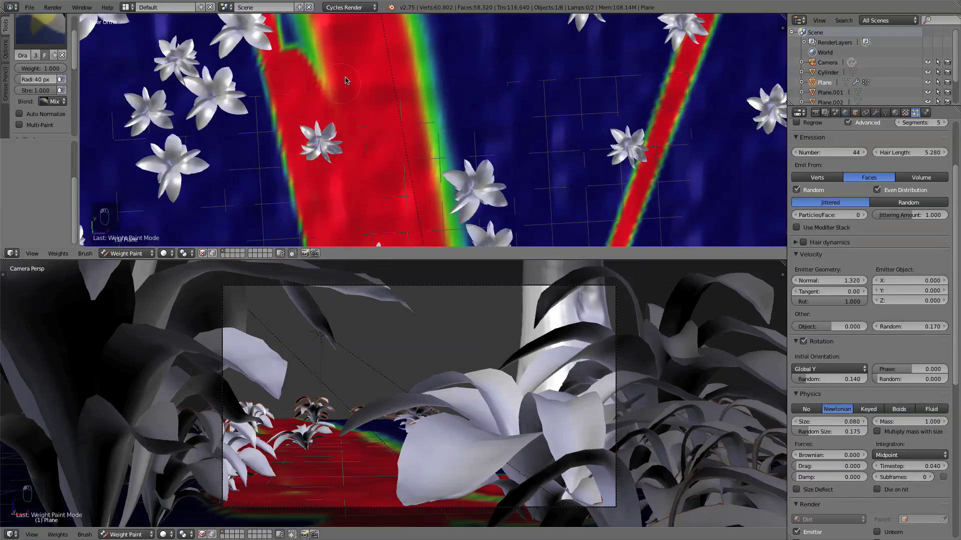
{"action": "scroll", "coordinate": [342, 187], "scroll_direction": "up", "scroll_amount": 1}
{"action": "left_click_drag", "start_coordinate": [342, 186], "coordinate": [313, 101]}
{"action": "middle_click_drag", "start_coordinate": [346, 95], "coordinate": [367, 205], "text": "shift"}
{"action": "left_click_drag", "start_coordinate": [322, 164], "coordinate": [298, 61]}
{"action": "scroll", "coordinate": [300, 62], "scroll_direction": "down", "scroll_amount": 5}
{"action": "middle_click_drag", "start_coordinate": [461, 119], "coordinate": [400, 43], "text": "shift"}
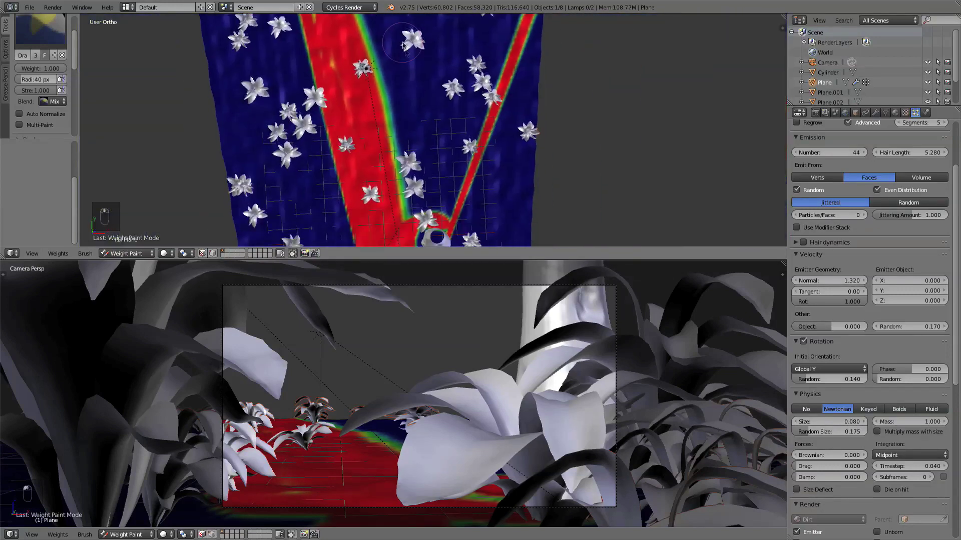
Fill the wedge behind the cylinder between the two painted edge lines with full weight, out to the ground's far edge
{"action": "mouse_move", "coordinate": [432, 200]}
{"action": "left_mouse_down"}
{"action": "mouse_move", "coordinate": [439, 210]}
{"action": "mouse_move", "coordinate": [395, 126]}
{"action": "mouse_move", "coordinate": [446, 200]}
{"action": "mouse_move", "coordinate": [463, 142]}
{"action": "left_mouse_up"}
{"action": "middle_click_drag", "start_coordinate": [624, 123], "coordinate": [641, 193], "text": "shift"}
{"action": "mouse_move", "coordinate": [550, 52]}
{"action": "left_mouse_down"}
{"action": "mouse_move", "coordinate": [527, 136]}
{"action": "mouse_move", "coordinate": [475, 211]}
{"action": "mouse_move", "coordinate": [515, 120]}
{"action": "mouse_move", "coordinate": [344, 134]}
{"action": "mouse_move", "coordinate": [479, 110]}
{"action": "mouse_move", "coordinate": [449, 211]}
{"action": "mouse_move", "coordinate": [464, 177]}
{"action": "left_mouse_up"}
{"action": "scroll", "coordinate": [505, 109], "scroll_direction": "up", "scroll_amount": 3}
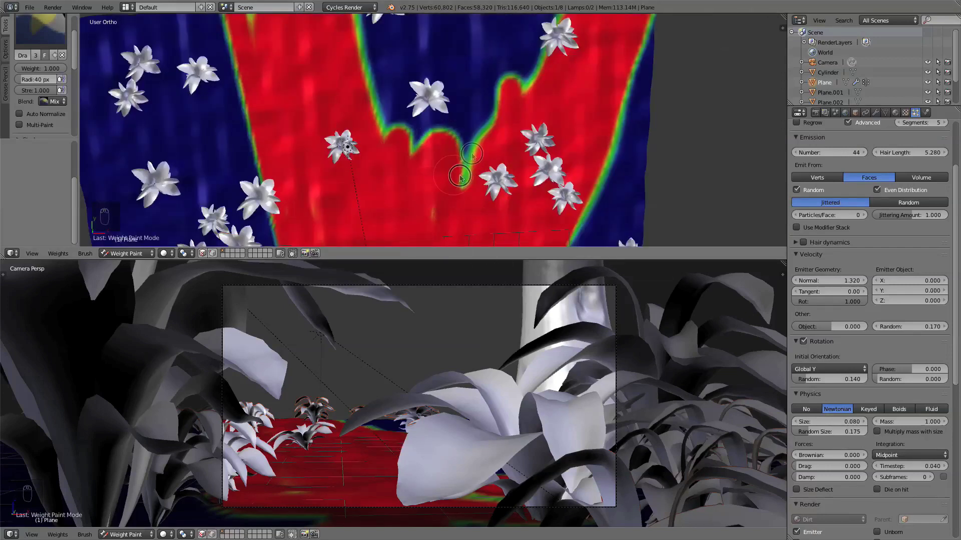
{"action": "scroll", "coordinate": [466, 160], "scroll_direction": "down", "scroll_amount": 3}
{"action": "middle_click_drag", "start_coordinate": [467, 144], "coordinate": [453, 180], "text": "shift"}
{"action": "mouse_move", "coordinate": [452, 180]}
{"action": "left_mouse_down"}
{"action": "mouse_move", "coordinate": [439, 201]}
{"action": "mouse_move", "coordinate": [470, 65]}
{"action": "mouse_move", "coordinate": [392, 90]}
{"action": "mouse_move", "coordinate": [428, 108]}
{"action": "left_mouse_up"}
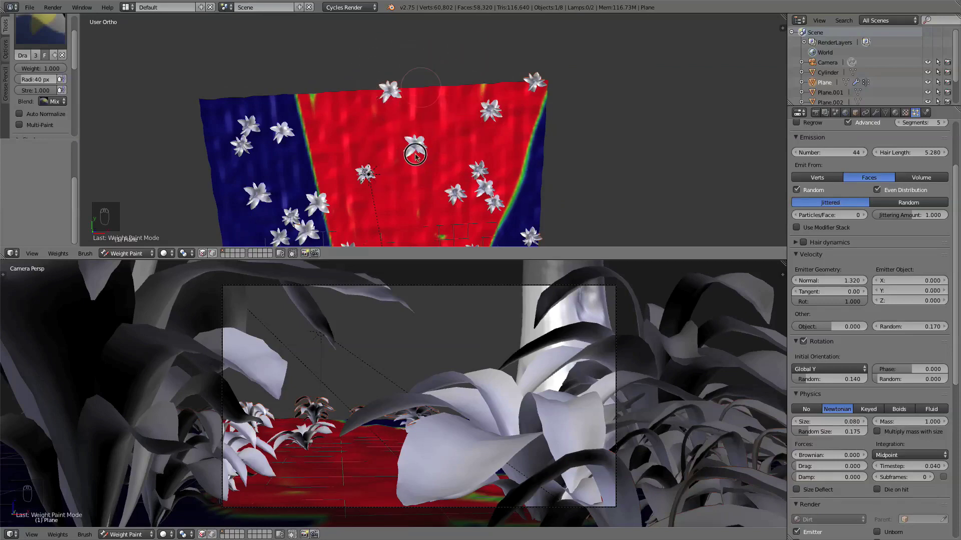
{"action": "scroll", "coordinate": [426, 126], "scroll_direction": "down", "scroll_amount": 5}
{"action": "middle_click_drag", "start_coordinate": [425, 145], "coordinate": [357, 100]}
{"action": "scroll", "coordinate": [369, 135], "scroll_direction": "up", "scroll_amount": 6}
{"action": "middle_click_drag", "start_coordinate": [370, 144], "coordinate": [442, 126]}
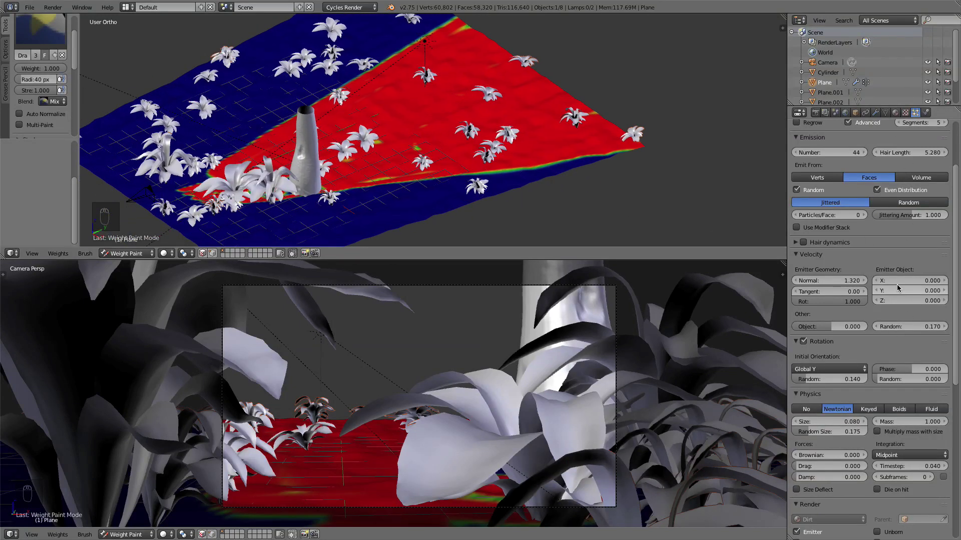
Expand the particle system's vertex group settings and rename the ground plane's vertex group to Weight
{"action": "scroll", "coordinate": [870, 340], "scroll_direction": "down", "scroll_amount": 12}
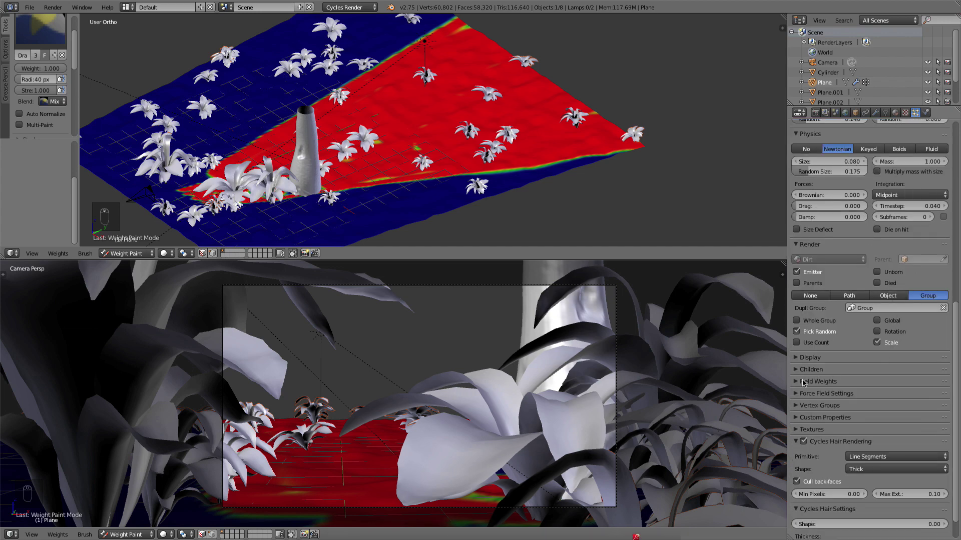
{"action": "left_click", "coordinate": [797, 406]}
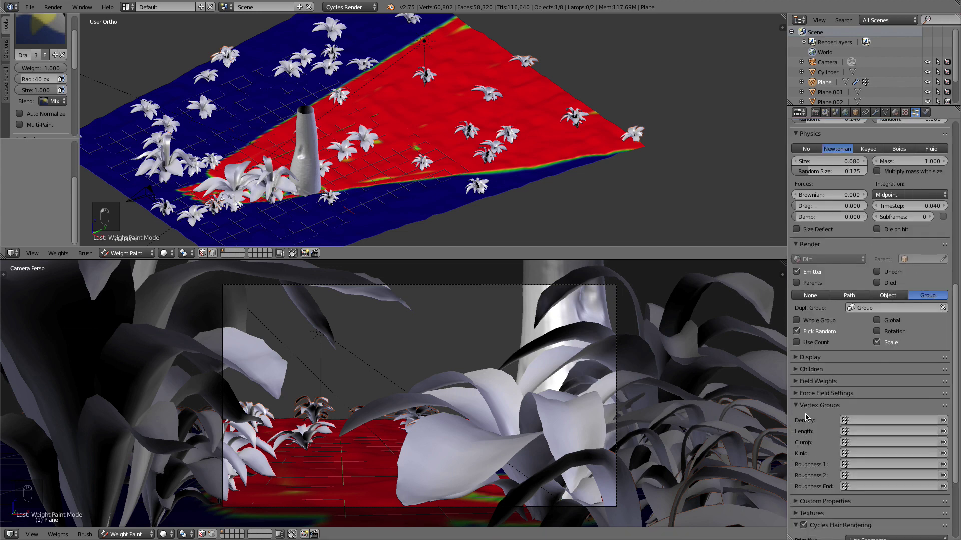
{"action": "left_click", "coordinate": [845, 420]}
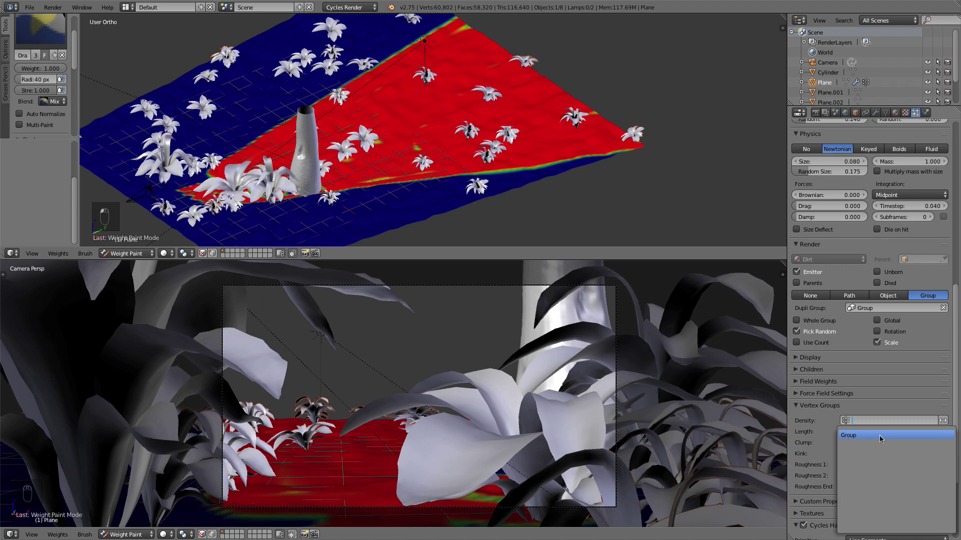
{"action": "left_click", "coordinate": [885, 113]}
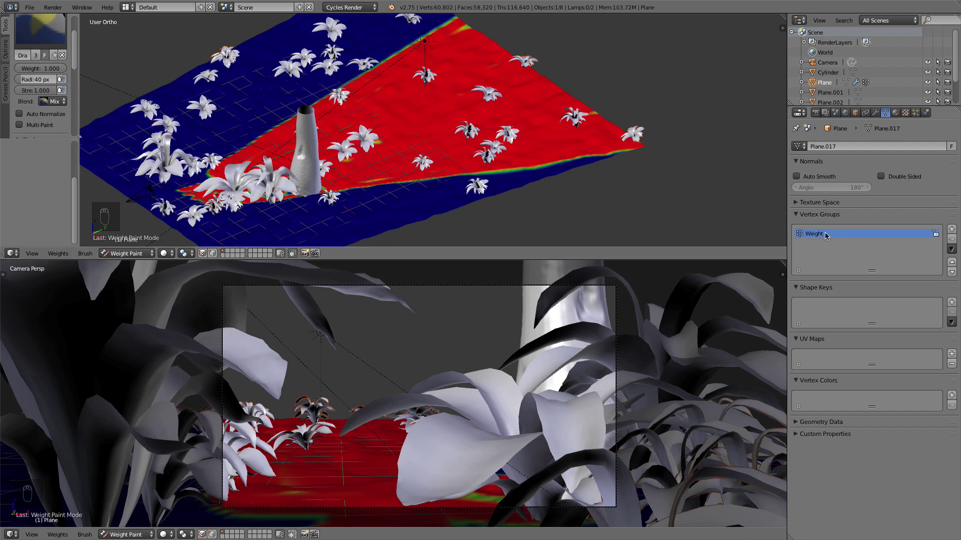
Assign the Weight vertex group to the particle system's density and inspect the plant distribution on the ground
{"action": "left_click", "coordinate": [913, 116]}
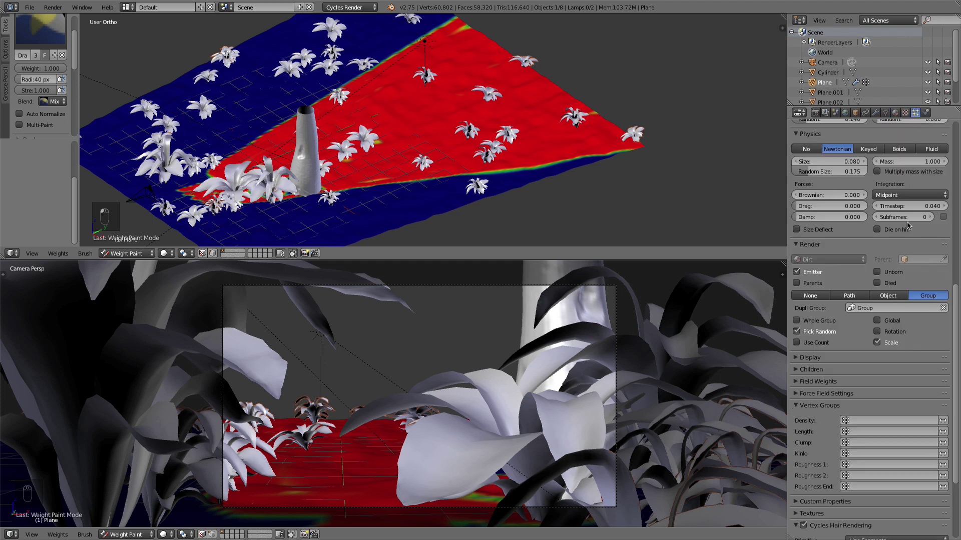
{"action": "left_click", "coordinate": [842, 421]}
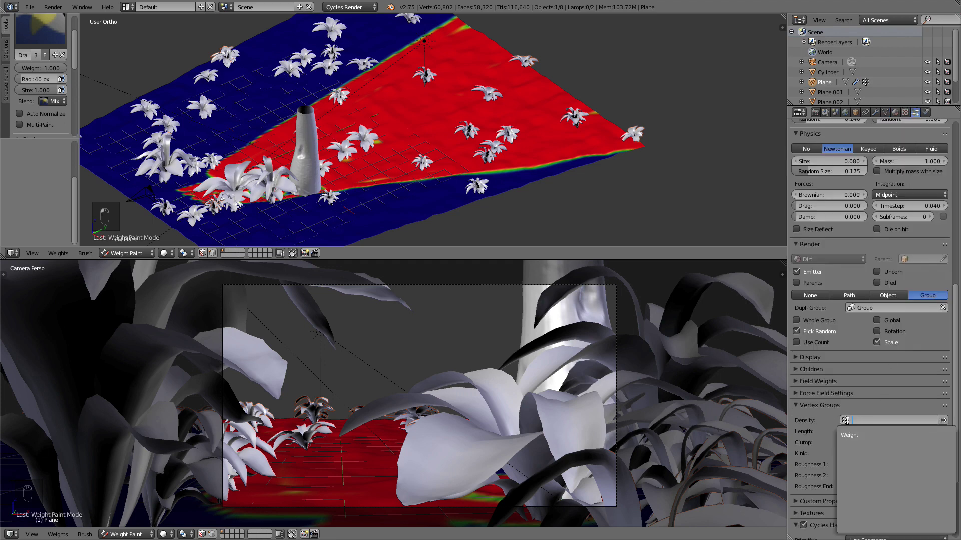
{"action": "left_click", "coordinate": [856, 435]}
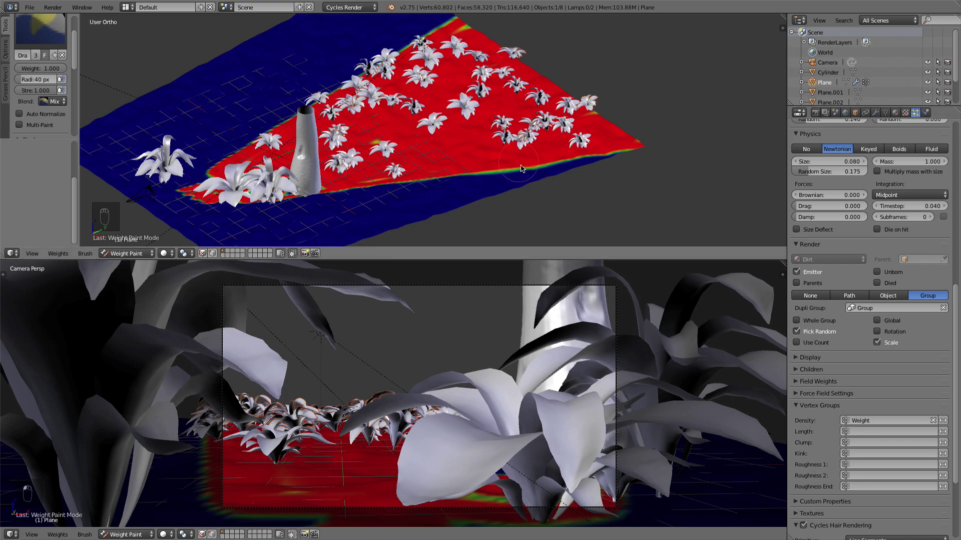
{"action": "middle_click_drag", "start_coordinate": [501, 150], "coordinate": [596, 165]}
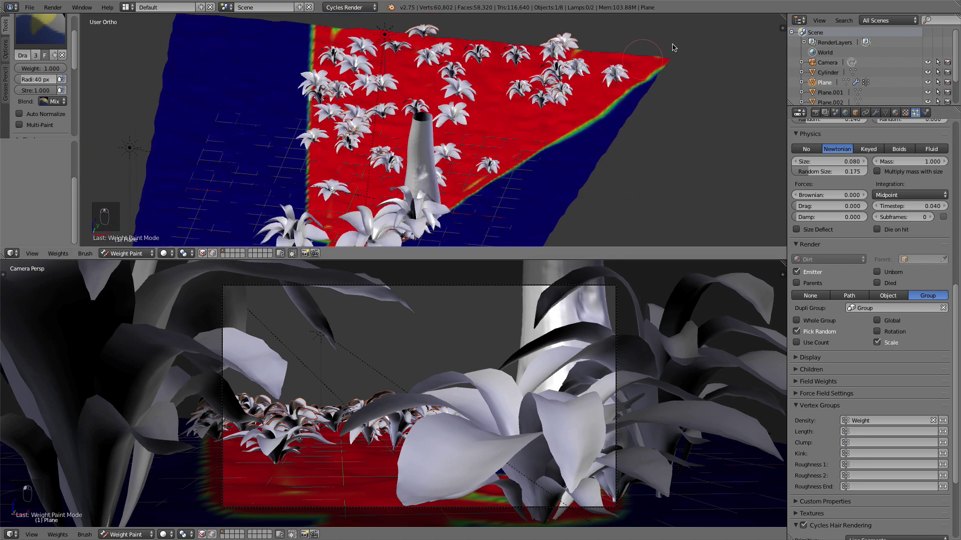
{"action": "mouse_move", "coordinate": [396, 198]}
{"action": "middle_mouse_down"}
{"action": "mouse_move", "coordinate": [374, 185]}
{"action": "mouse_move", "coordinate": [447, 131]}
{"action": "middle_mouse_up"}
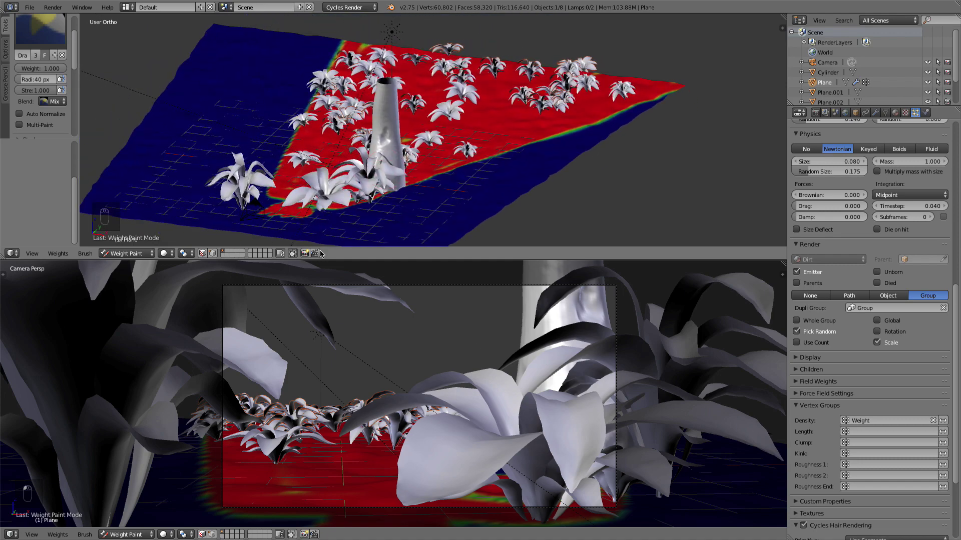
In the camera view, extend the full-weight paint along the frame's lower edge and just outside its lower left corner
{"action": "scroll", "coordinate": [466, 410], "scroll_direction": "up", "scroll_amount": 1}
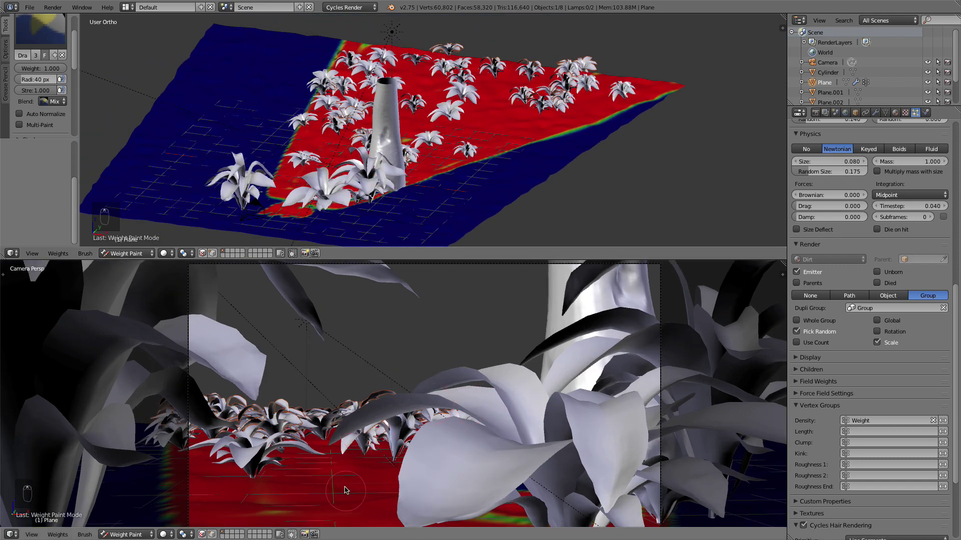
{"action": "scroll", "coordinate": [346, 490], "scroll_direction": "down", "scroll_amount": 1}
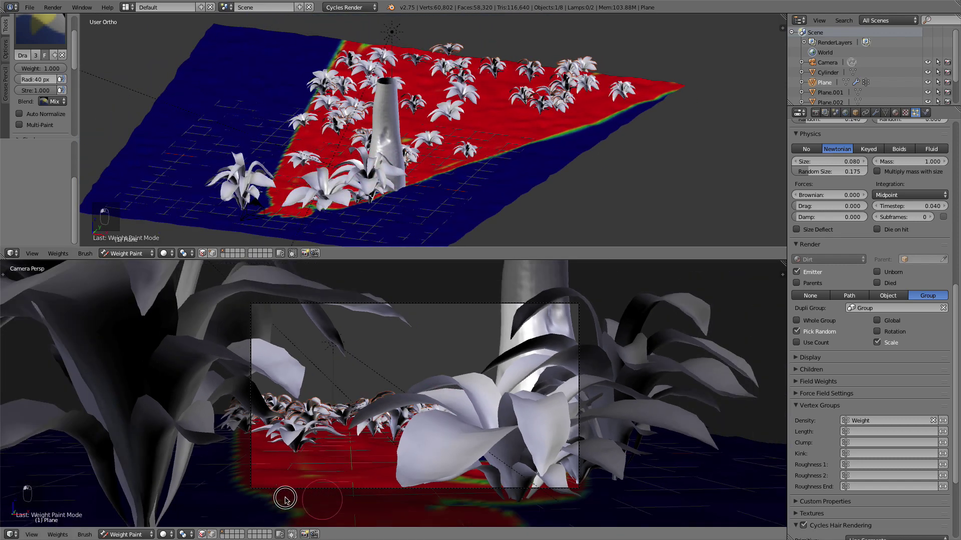
{"action": "mouse_move", "coordinate": [286, 500]}
{"action": "left_mouse_down"}
{"action": "mouse_move", "coordinate": [250, 493]}
{"action": "mouse_move", "coordinate": [294, 480]}
{"action": "left_mouse_up"}
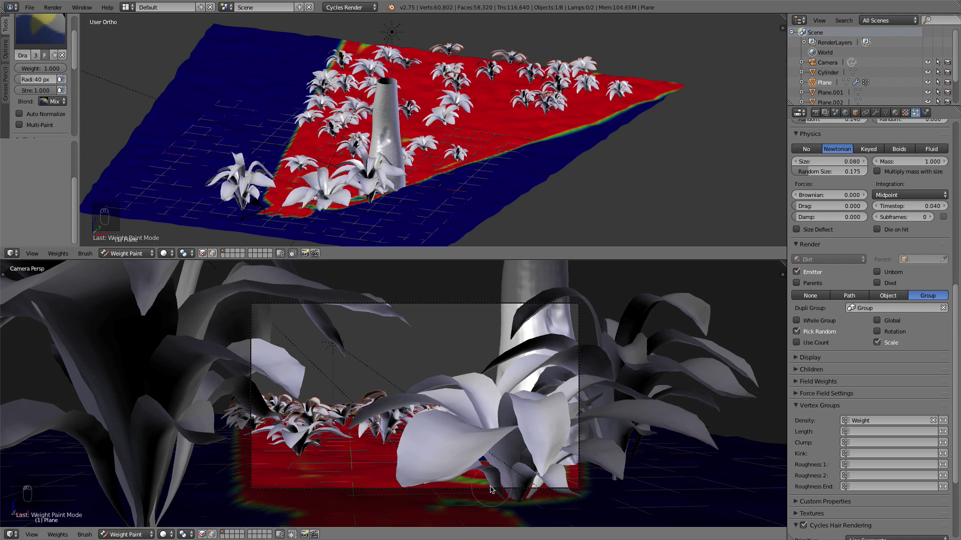
{"action": "scroll", "coordinate": [358, 449], "scroll_direction": "up", "scroll_amount": 1}
{"action": "scroll", "coordinate": [903, 261], "scroll_direction": "up", "scroll_amount": 8}
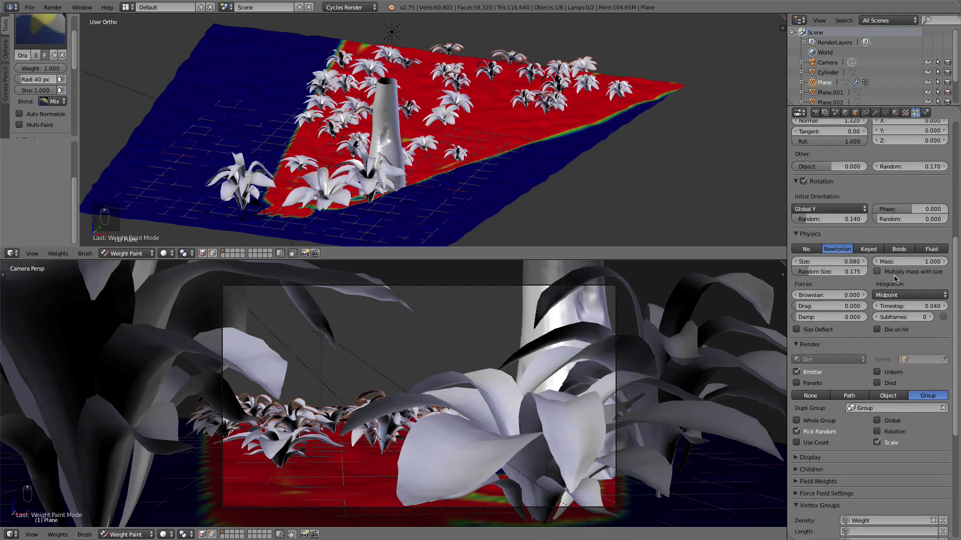
{"action": "left_click_drag", "start_coordinate": [466, 504], "coordinate": [597, 498]}
{"action": "middle_click_drag", "start_coordinate": [314, 435], "coordinate": [333, 411], "text": "shift"}
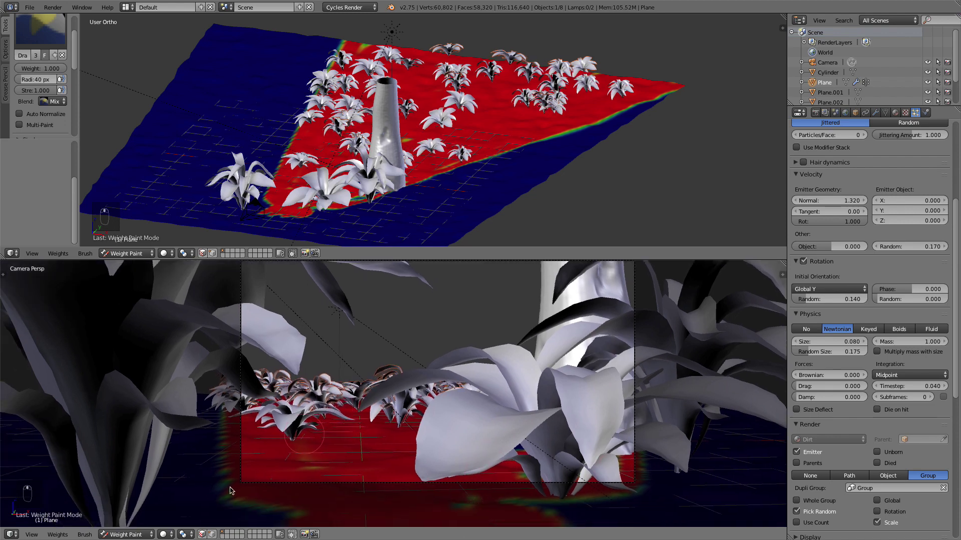
{"action": "mouse_move", "coordinate": [228, 480]}
{"action": "left_mouse_down"}
{"action": "mouse_move", "coordinate": [232, 495]}
{"action": "mouse_move", "coordinate": [314, 527]}
{"action": "mouse_move", "coordinate": [232, 505]}
{"action": "left_mouse_up"}
Set the hair particle system's emission number to 204
{"action": "scroll", "coordinate": [910, 258], "scroll_direction": "up", "scroll_amount": 8}
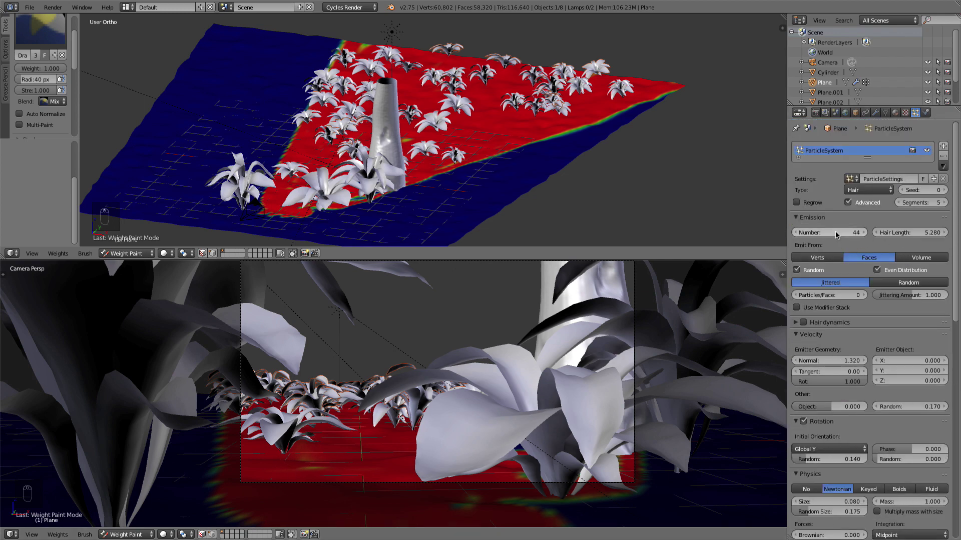
{"action": "left_click", "coordinate": [835, 233]}
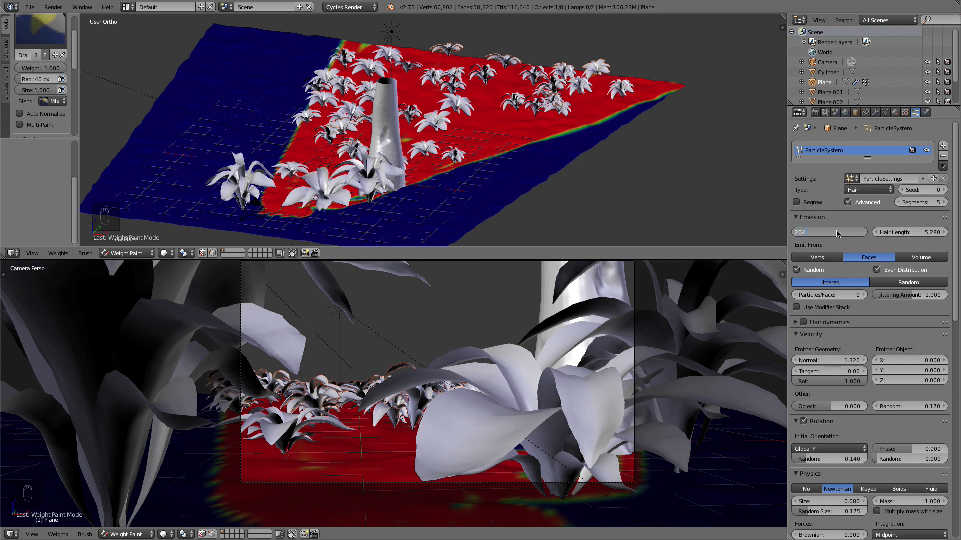
{"action": "type", "text": "204"}
{"action": "key", "text": "Return"}
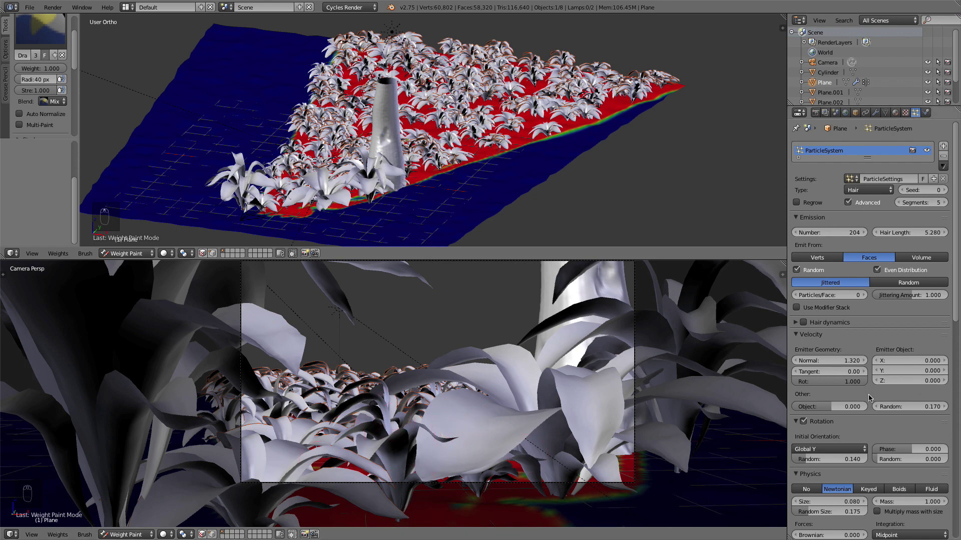
Set the particles' random size to 0.650, trying a size of 0.070 before setting it to 0.080
{"action": "scroll", "coordinate": [871, 433], "scroll_direction": "down", "scroll_amount": 3}
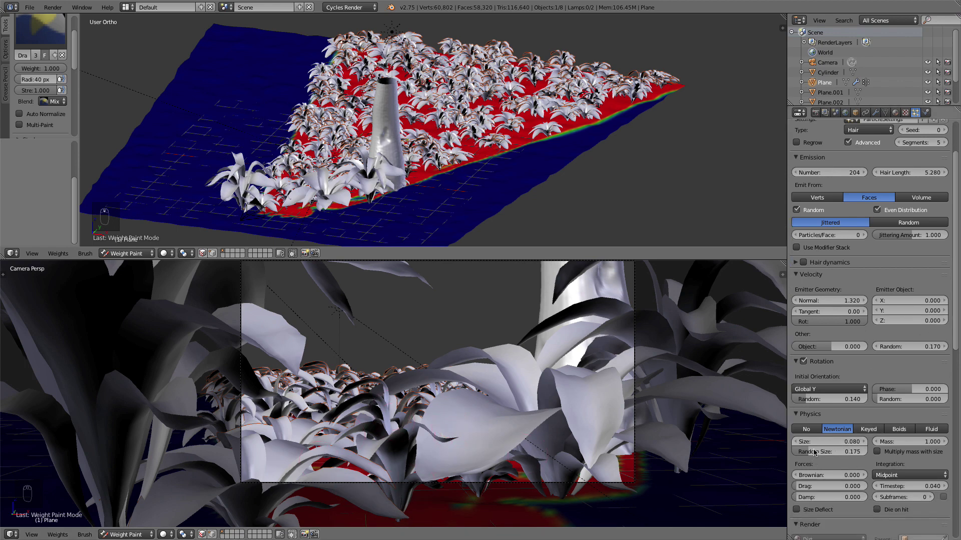
{"action": "left_click", "coordinate": [795, 441]}
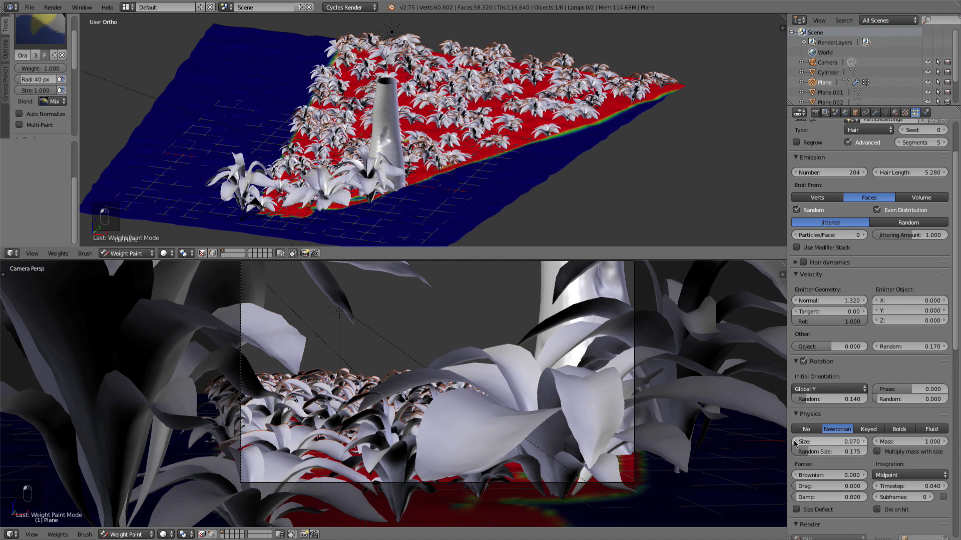
{"action": "left_click_drag", "start_coordinate": [793, 452], "coordinate": [825, 449]}
{"action": "left_click", "coordinate": [864, 443]}
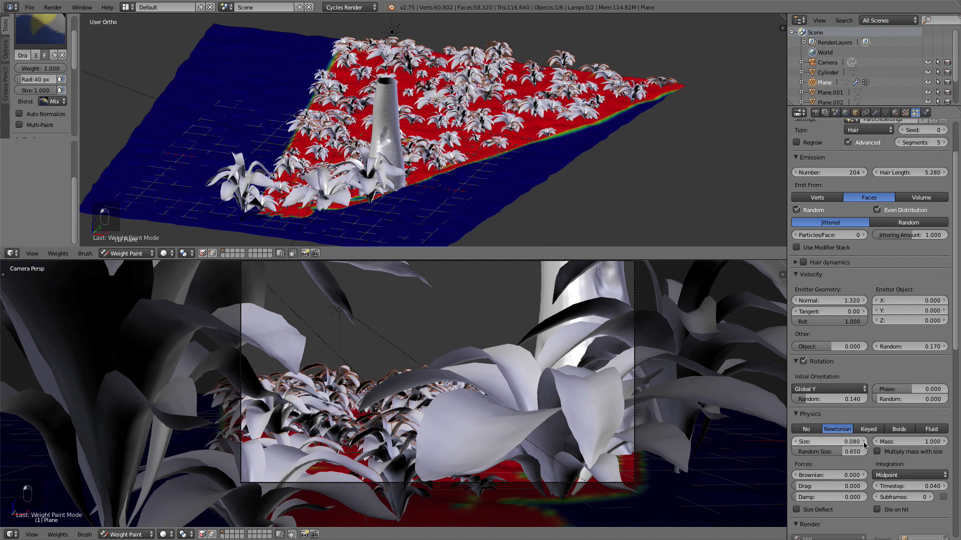
Set the particle emission number to 244 and check the plant coverage in the camera view
{"action": "scroll", "coordinate": [900, 362], "scroll_direction": "up", "scroll_amount": 1}
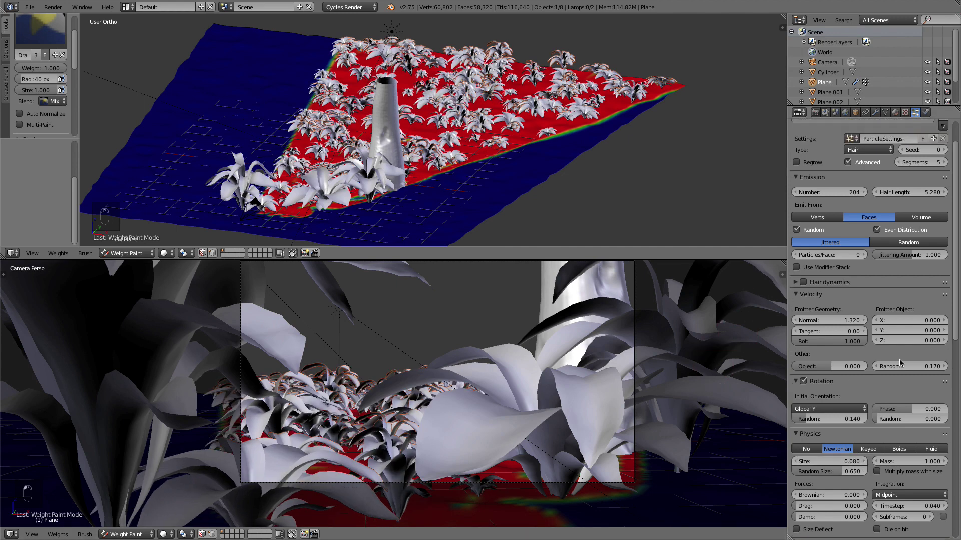
{"action": "scroll", "coordinate": [869, 249], "scroll_direction": "up", "scroll_amount": 2}
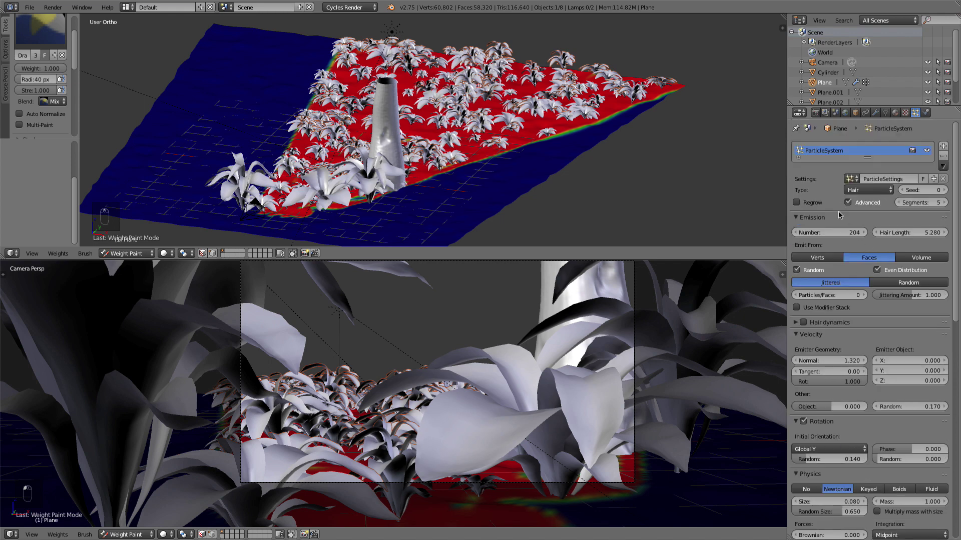
{"action": "left_click", "coordinate": [831, 232]}
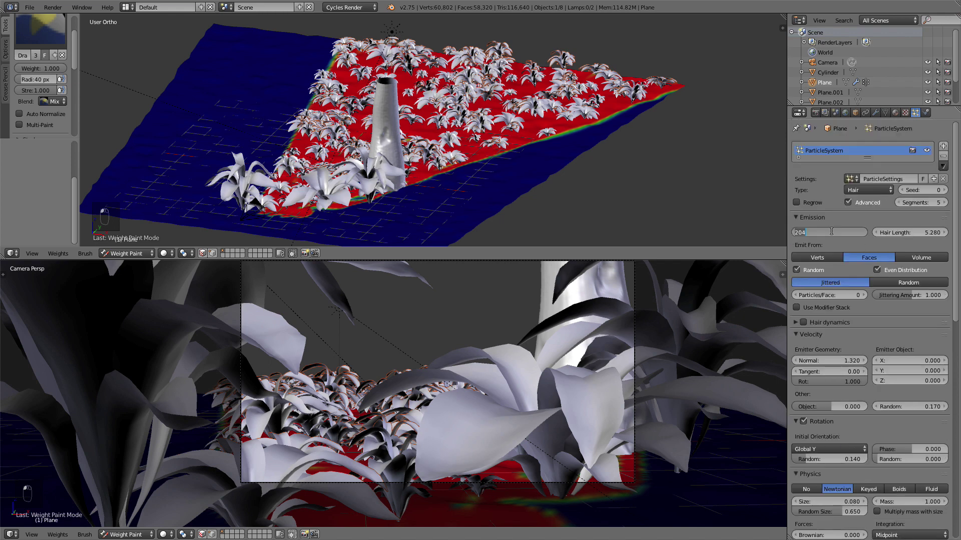
{"action": "type", "text": "244"}
{"action": "key", "text": "Return"}
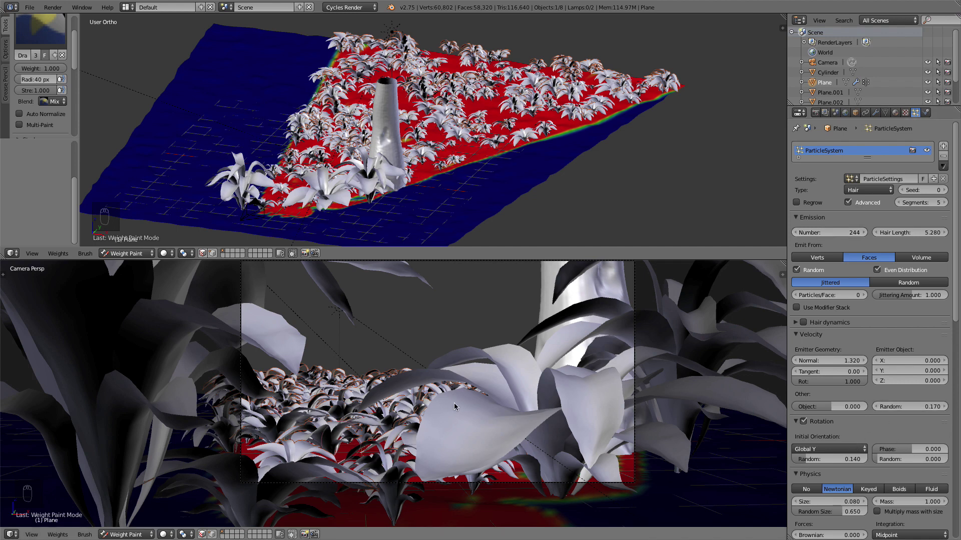
{"action": "scroll", "coordinate": [465, 413], "scroll_direction": "up", "scroll_amount": 1}
{"action": "scroll", "coordinate": [485, 420], "scroll_direction": "down", "scroll_amount": 1}
{"action": "middle_click_drag", "start_coordinate": [485, 458], "coordinate": [486, 442], "text": "shift"}
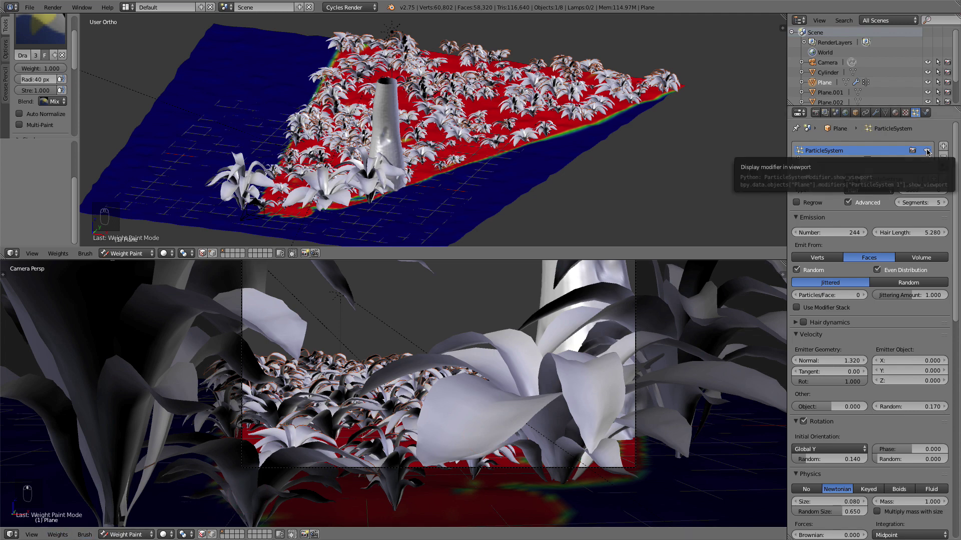
Hide the particle system in the viewport and put the ground plane into Edit Mode
{"action": "left_click", "coordinate": [926, 151]}
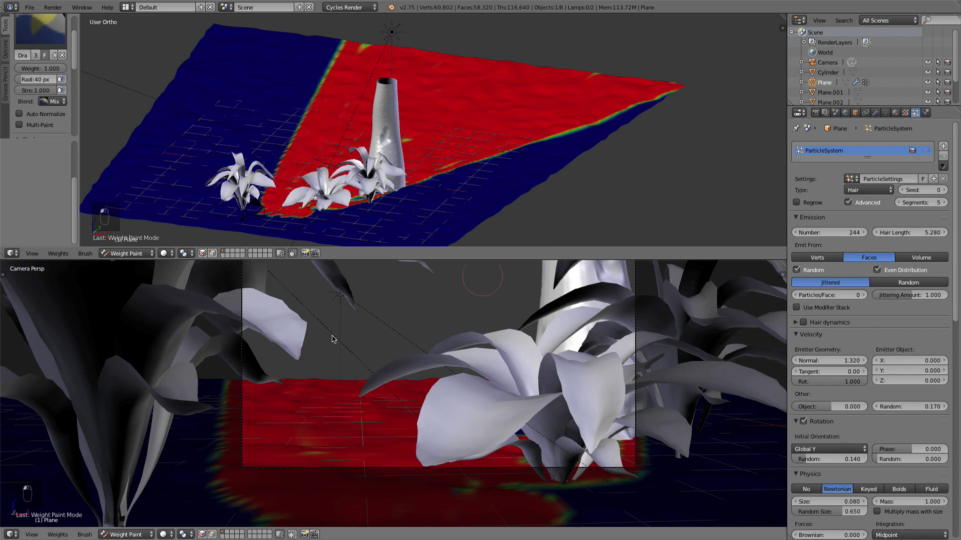
{"action": "left_click", "coordinate": [111, 530]}
{"action": "left_click", "coordinate": [112, 508]}
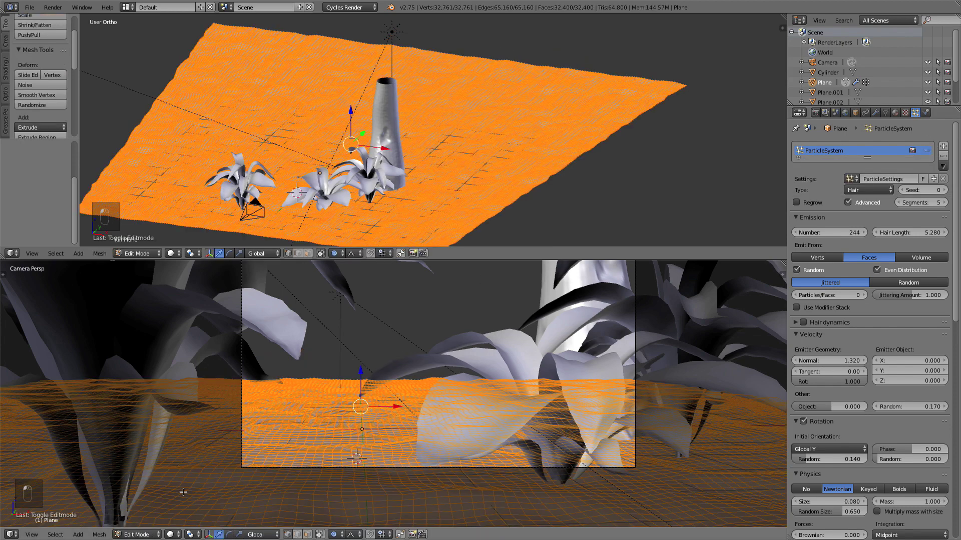
Reshape several points along the ground's far horizon with smooth proportional editing, raising them into low, uneven hills
{"action": "right_click", "coordinate": [328, 378]}
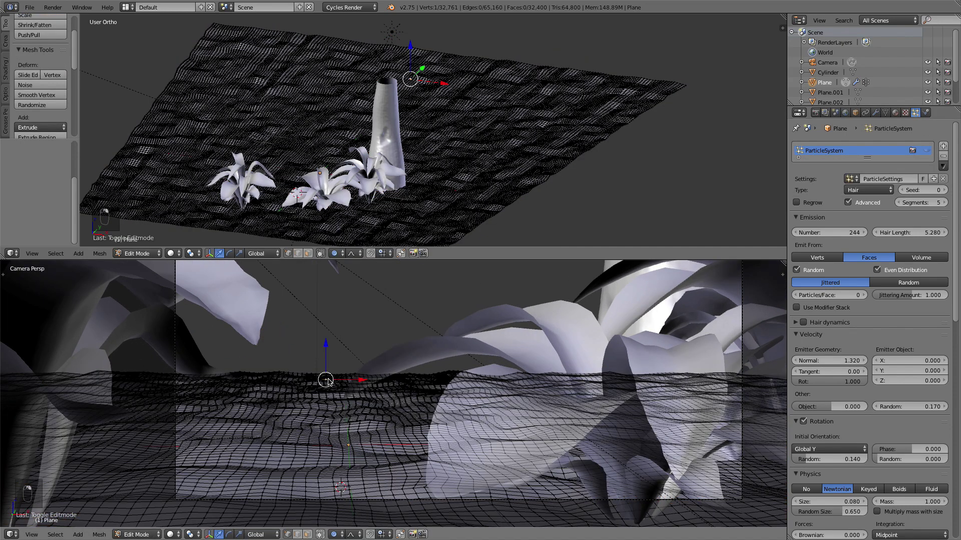
{"action": "key", "text": "g"}
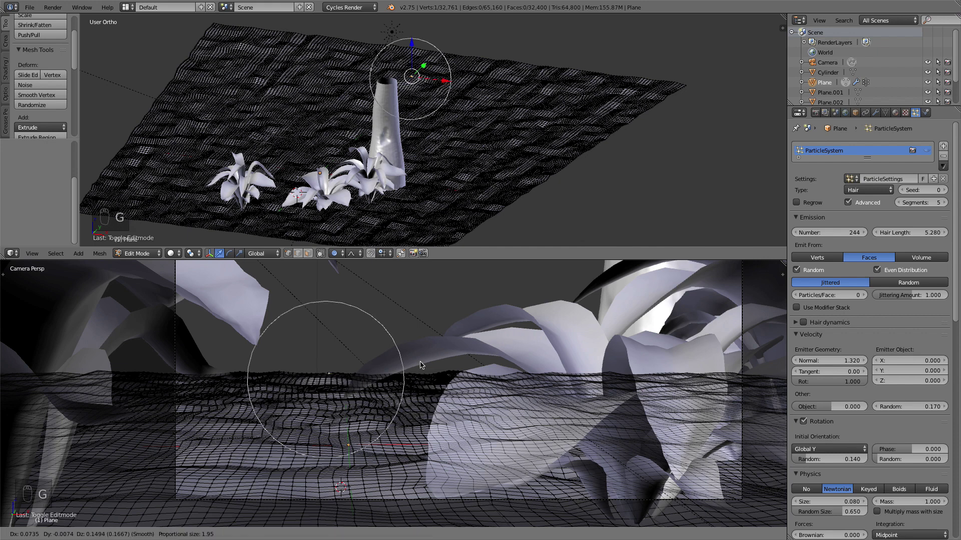
{"action": "left_click", "coordinate": [420, 357]}
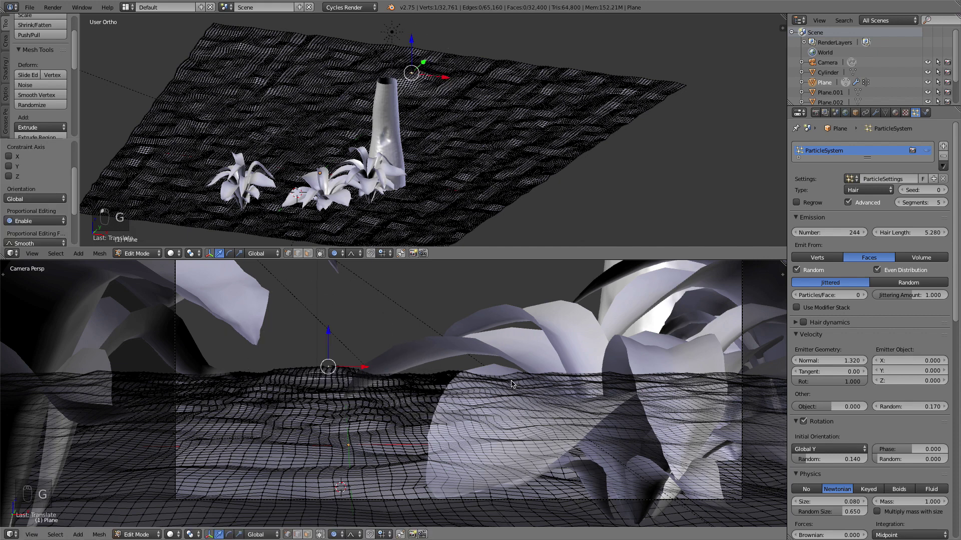
{"action": "key", "text": "g"}
{"action": "left_click", "coordinate": [516, 380]}
{"action": "key", "text": "g"}
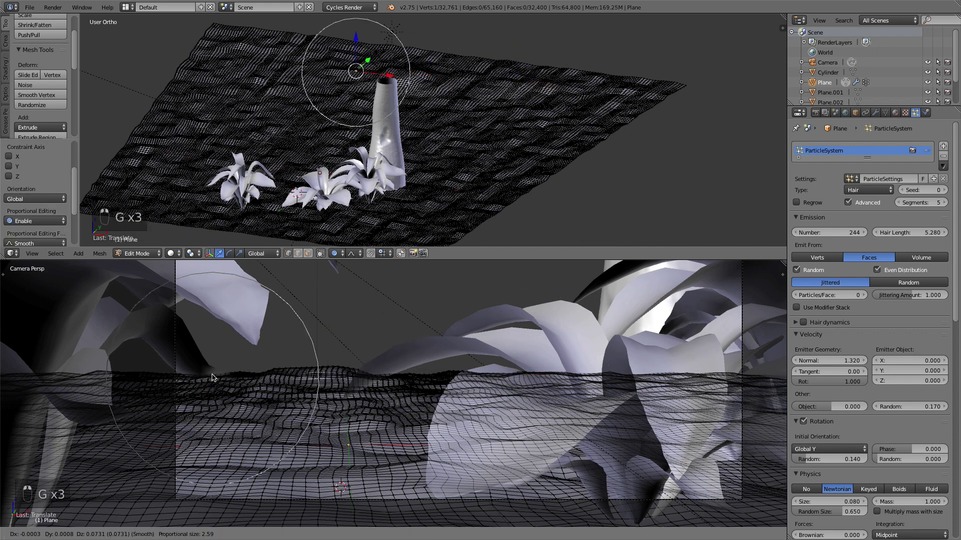
{"action": "left_click", "coordinate": [214, 367]}
{"action": "key", "text": "g"}
{"action": "left_click", "coordinate": [275, 376]}
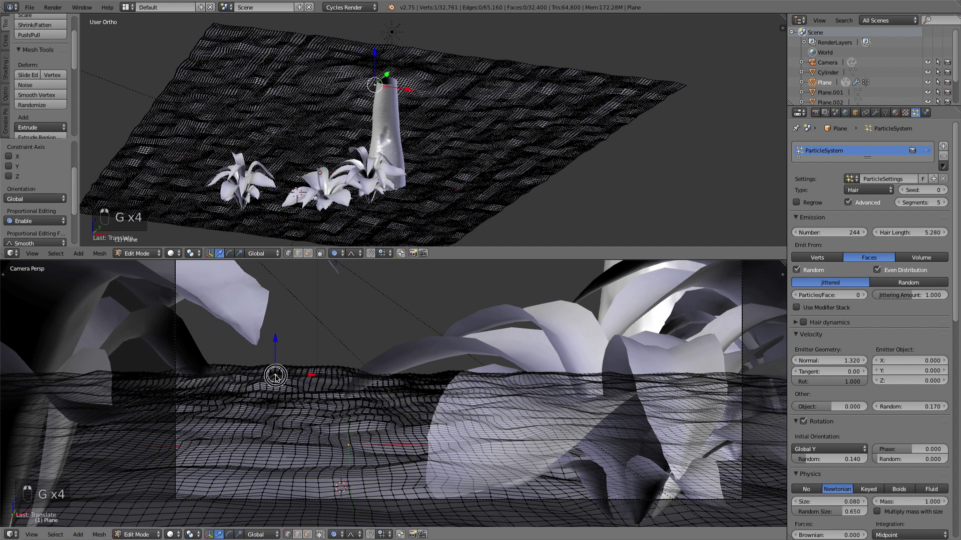
Raise ground points in the middle distance with proportional editing, and check the terrain in Object Mode
{"action": "key", "text": "g"}
{"action": "left_click", "coordinate": [272, 410]}
{"action": "key", "text": "g"}
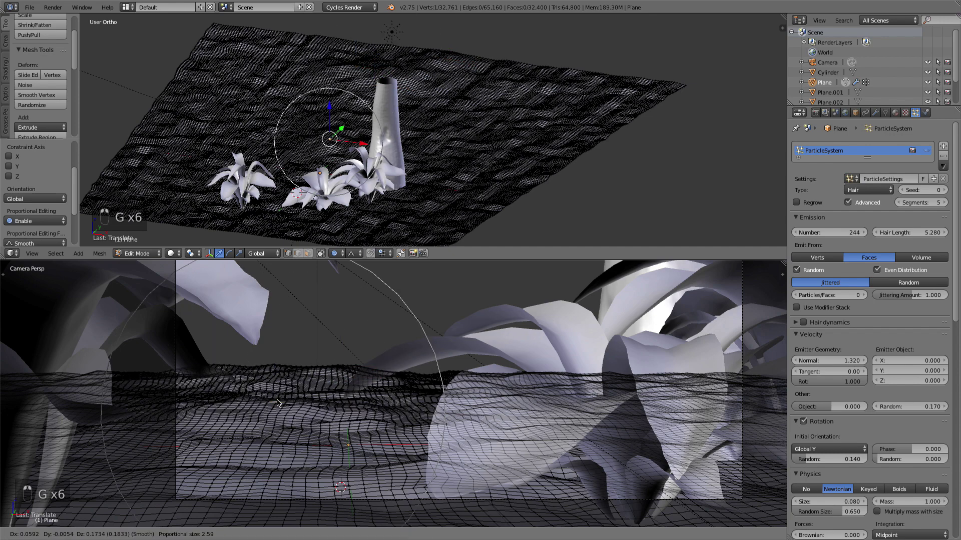
{"action": "left_click", "coordinate": [278, 402]}
{"action": "key", "text": "z"}
{"action": "key", "text": "Tab"}
{"action": "key", "text": "z"}
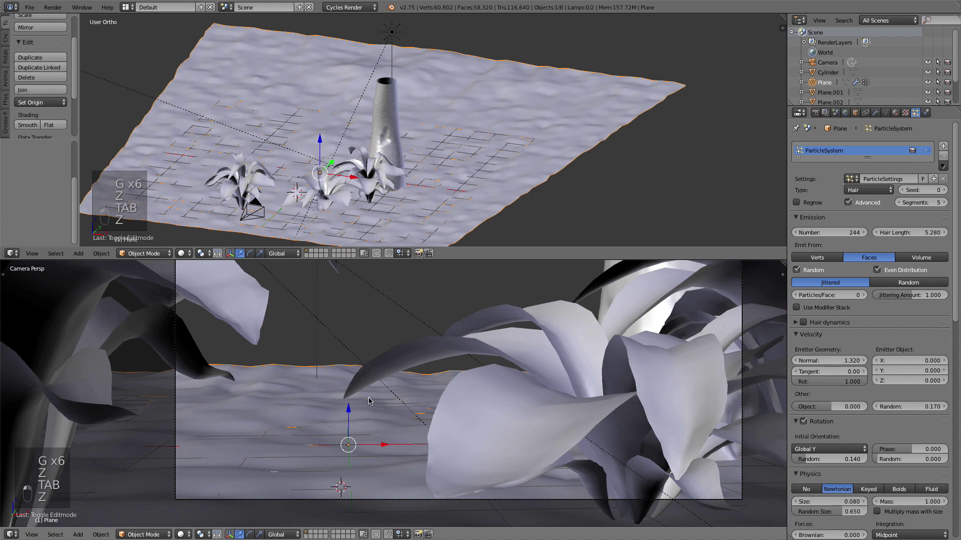
{"action": "scroll", "coordinate": [369, 400], "scroll_direction": "down", "scroll_amount": 3}
Adjust one more ground point near the left edge of the camera frame, leave Edit Mode and deselect everything
{"action": "key", "text": "Tab"}
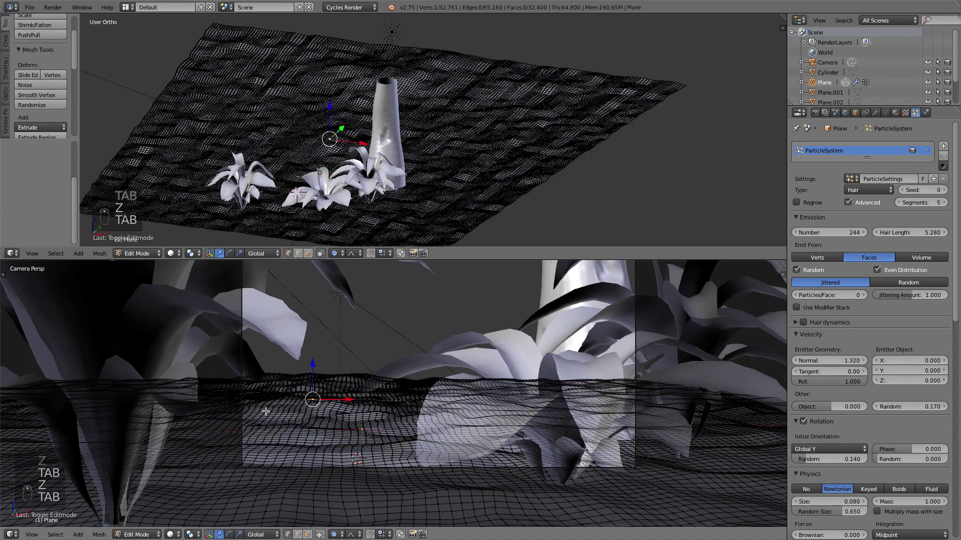
{"action": "key", "text": "g"}
{"action": "left_click", "coordinate": [219, 404]}
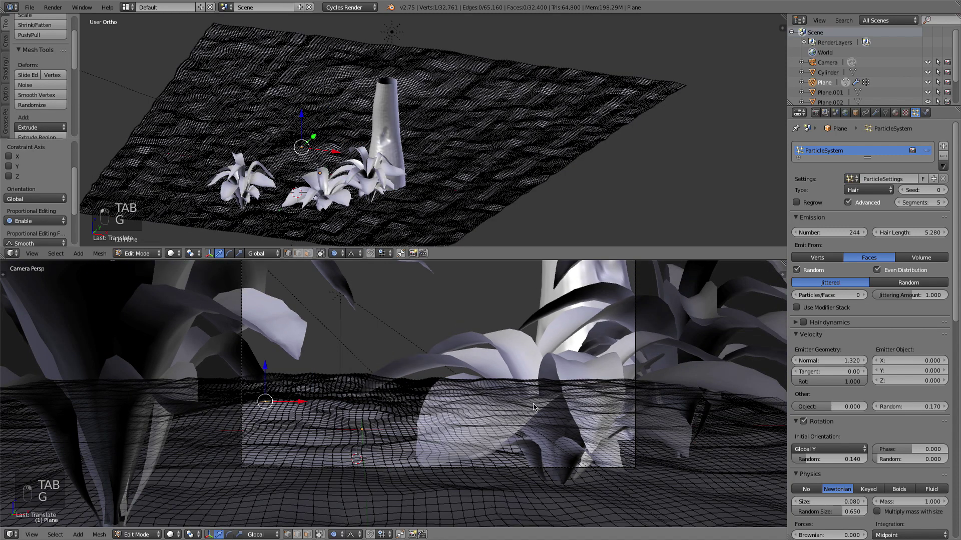
{"action": "key", "text": "Tab"}
{"action": "key", "text": "z"}
{"action": "key", "text": "z"}
{"action": "key", "text": "a"}
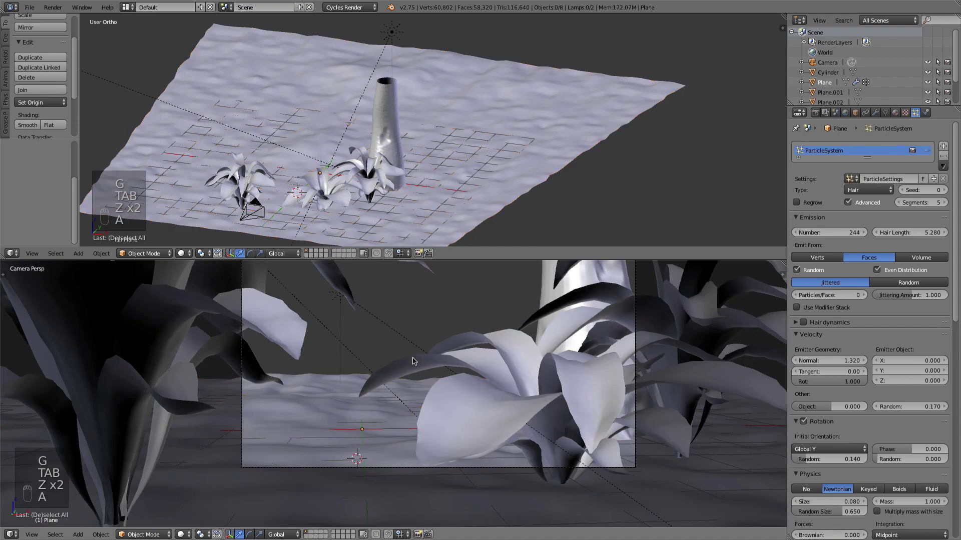
Duplicate the tree trunk in top view, placing the copy about 4.9 units in negative X and 0.9 in Y
{"action": "middle_click_drag", "start_coordinate": [380, 441], "coordinate": [459, 357]}
{"action": "right_click", "coordinate": [437, 334]}
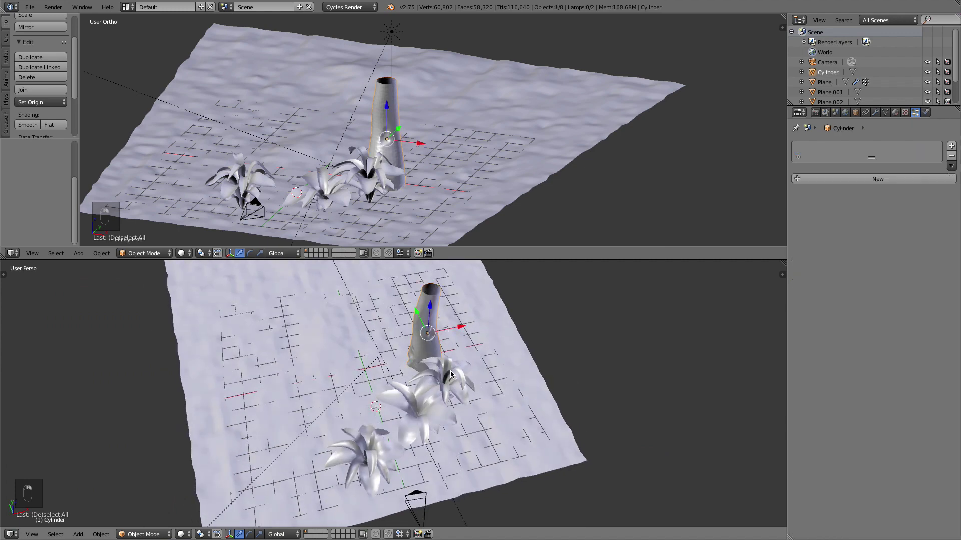
{"action": "key", "text": "KP_0"}
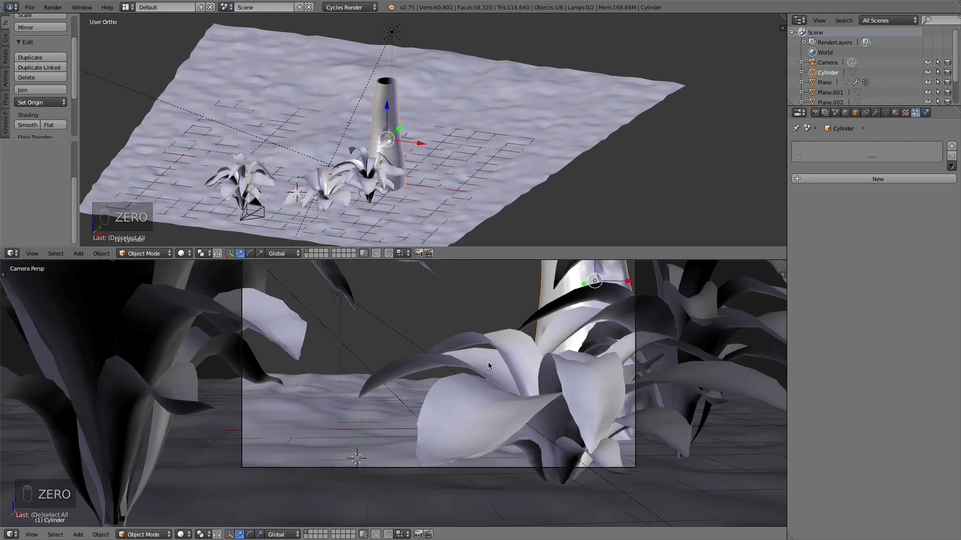
{"action": "middle_click_drag", "start_coordinate": [407, 125], "coordinate": [475, 112]}
{"action": "scroll", "coordinate": [442, 184], "scroll_direction": "down", "scroll_amount": 4}
{"action": "key", "text": "KP_7"}
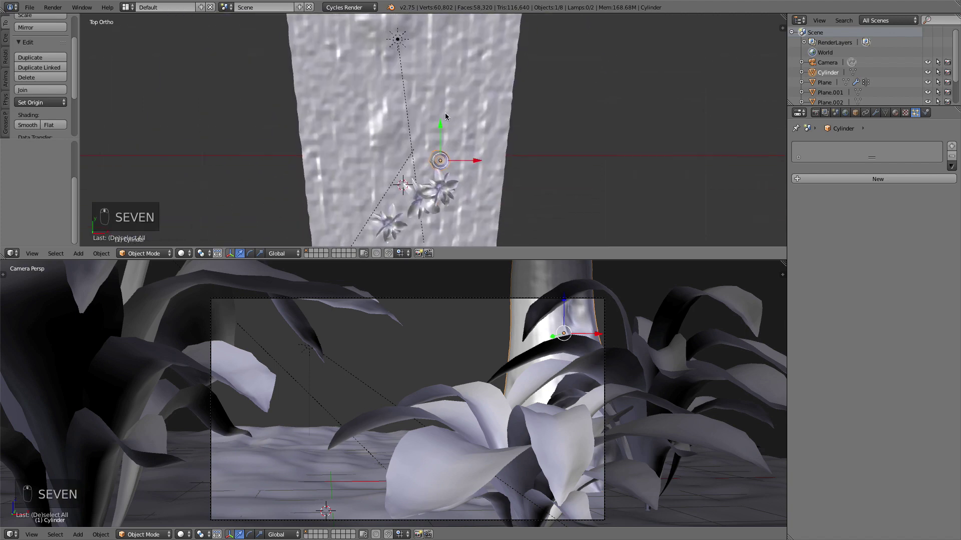
{"action": "scroll", "coordinate": [505, 159], "scroll_direction": "up", "scroll_amount": 4}
{"action": "key", "text": "shift+d"}
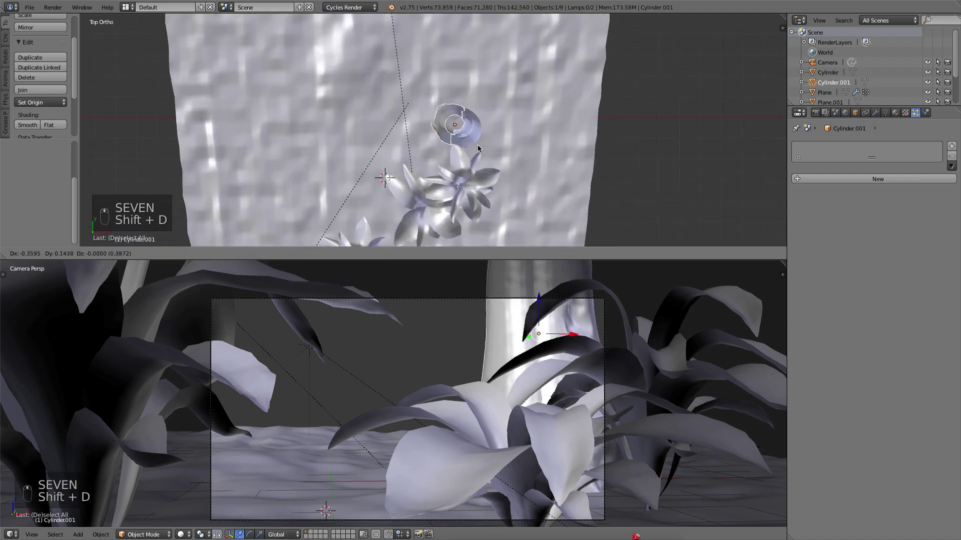
{"action": "left_click", "coordinate": [391, 135]}
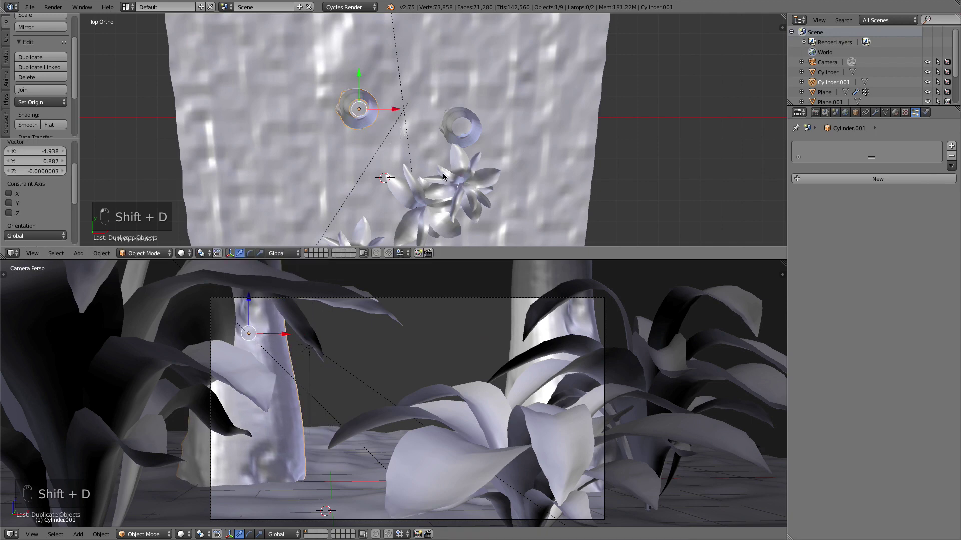
Rotate the copied trunk about its vertical axis, move it closer to the camera along Y and adjust it slightly along X
{"action": "key", "text": "r"}
{"action": "left_click", "coordinate": [405, 56]}
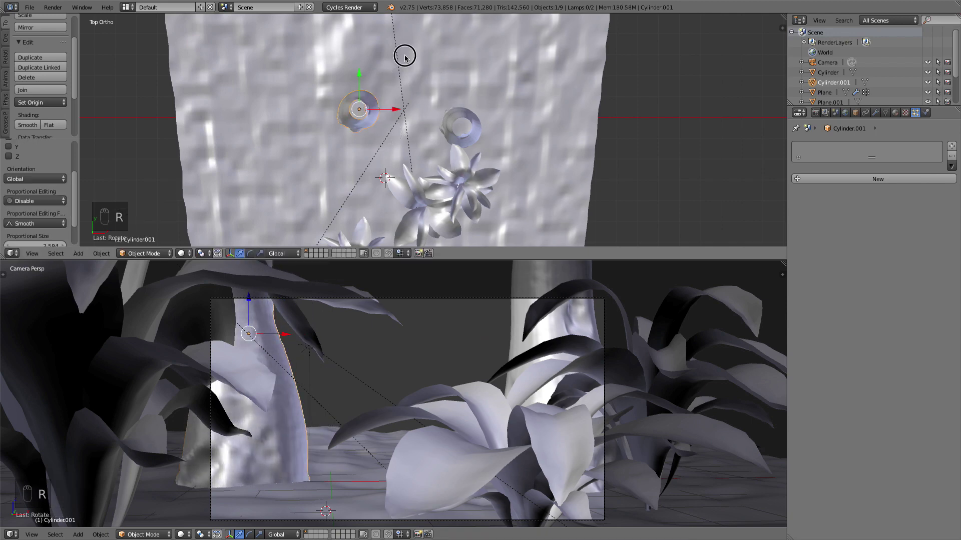
{"action": "left_click_drag", "start_coordinate": [357, 78], "coordinate": [366, 120]}
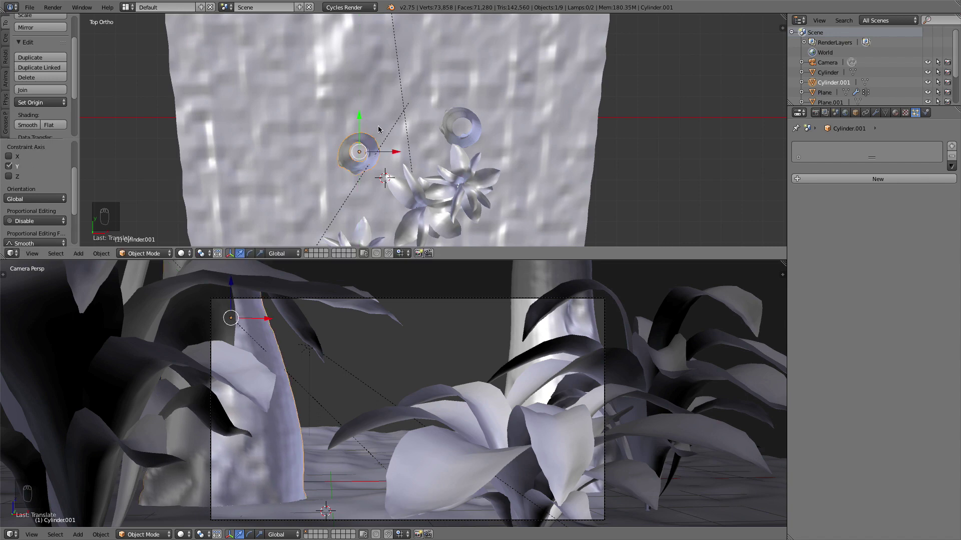
{"action": "left_click_drag", "start_coordinate": [389, 150], "coordinate": [395, 152]}
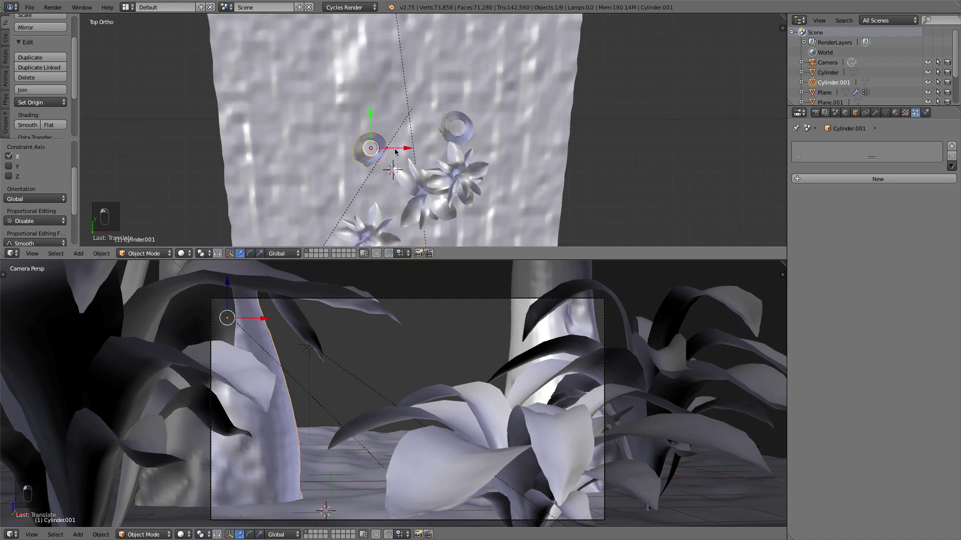
Duplicate the copied trunk about 6.6 units farther back in Y, rotate it and push it farther along Y
{"action": "middle_click_drag", "start_coordinate": [404, 147], "coordinate": [405, 192], "text": "shift"}
{"action": "key", "text": "shift+d"}
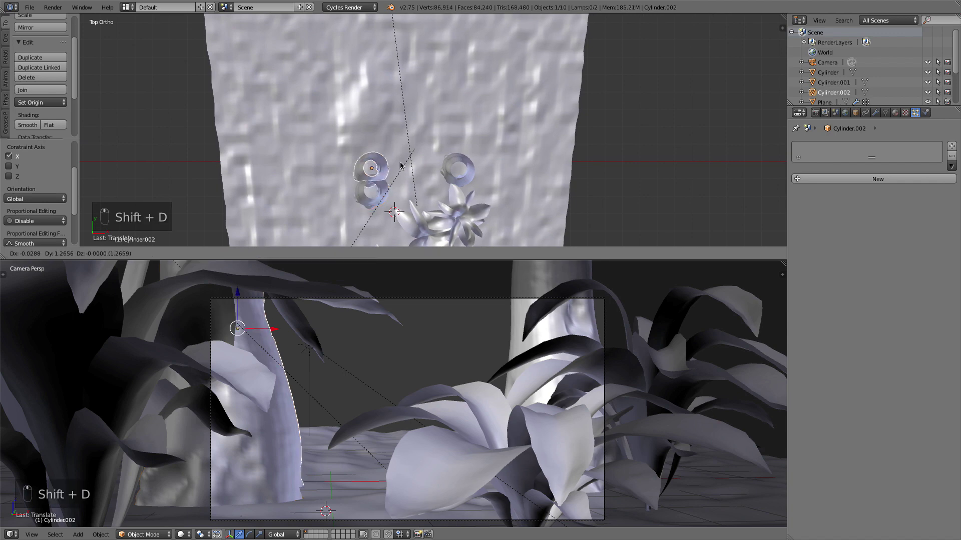
{"action": "left_click", "coordinate": [399, 81]}
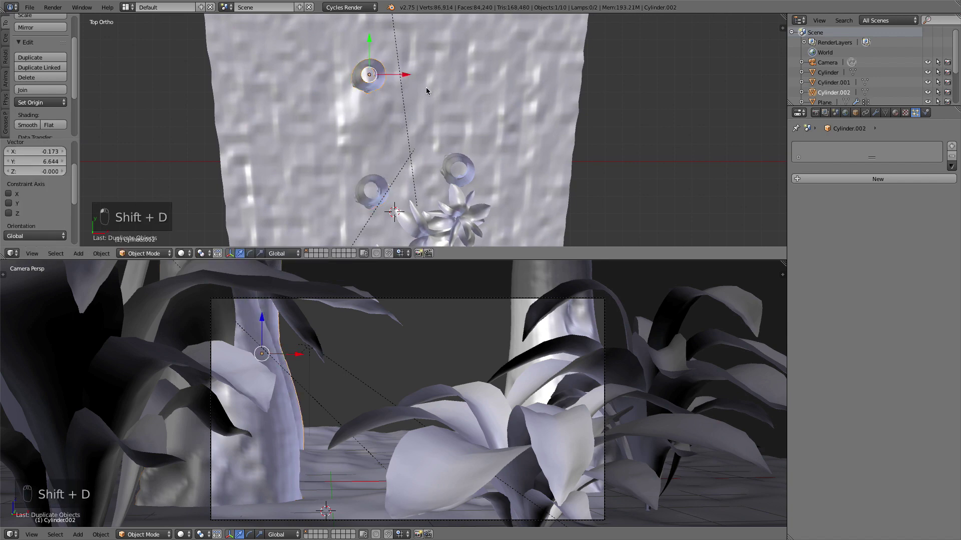
{"action": "middle_click_drag", "start_coordinate": [396, 108], "coordinate": [406, 187], "text": "shift"}
{"action": "key", "text": "r"}
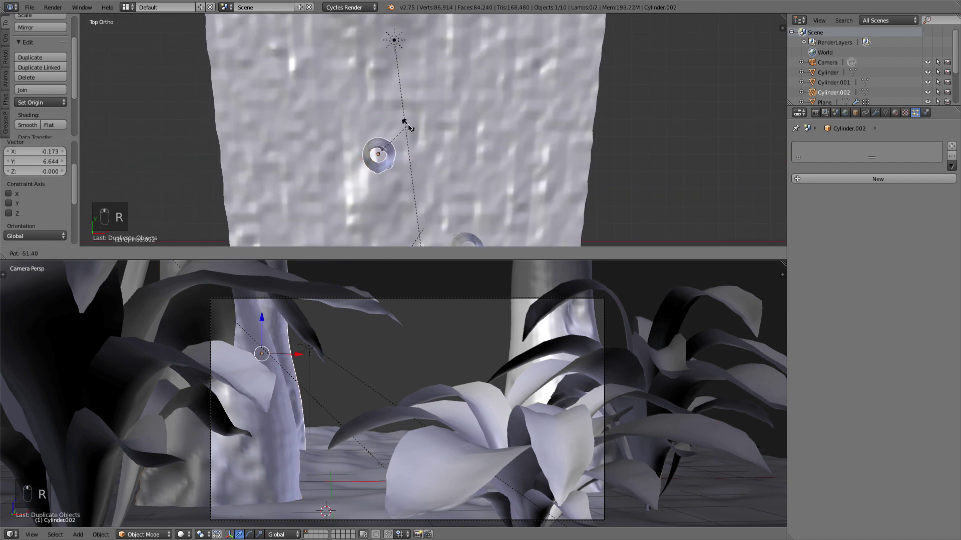
{"action": "left_click", "coordinate": [419, 147]}
{"action": "middle_click_drag", "start_coordinate": [419, 146], "coordinate": [425, 223], "text": "shift"}
{"action": "left_click_drag", "start_coordinate": [384, 198], "coordinate": [383, 160]}
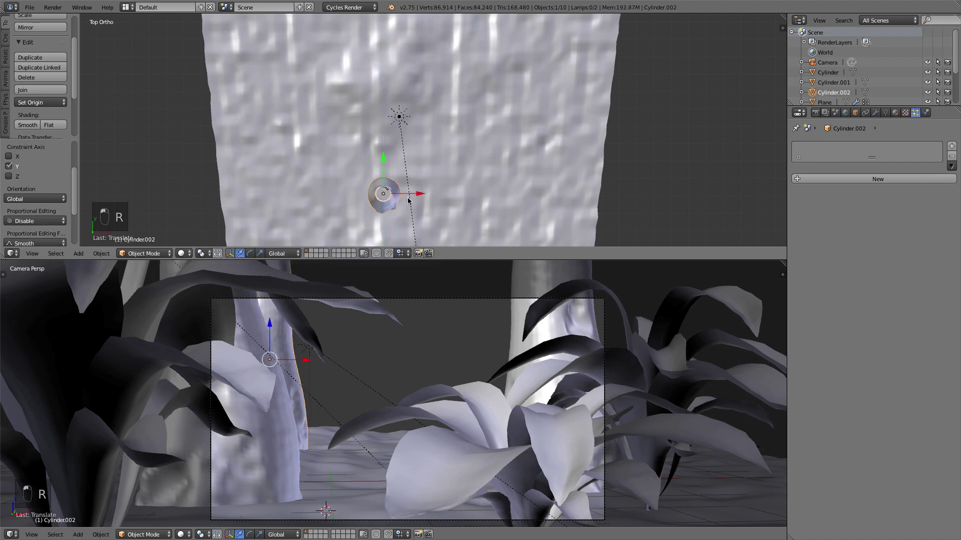
Move the third trunk into the gap between the other two, rotate it, refine its X and Y position and deselect it
{"action": "key", "text": "g"}
{"action": "left_click", "coordinate": [468, 107]}
{"action": "key", "text": "r"}
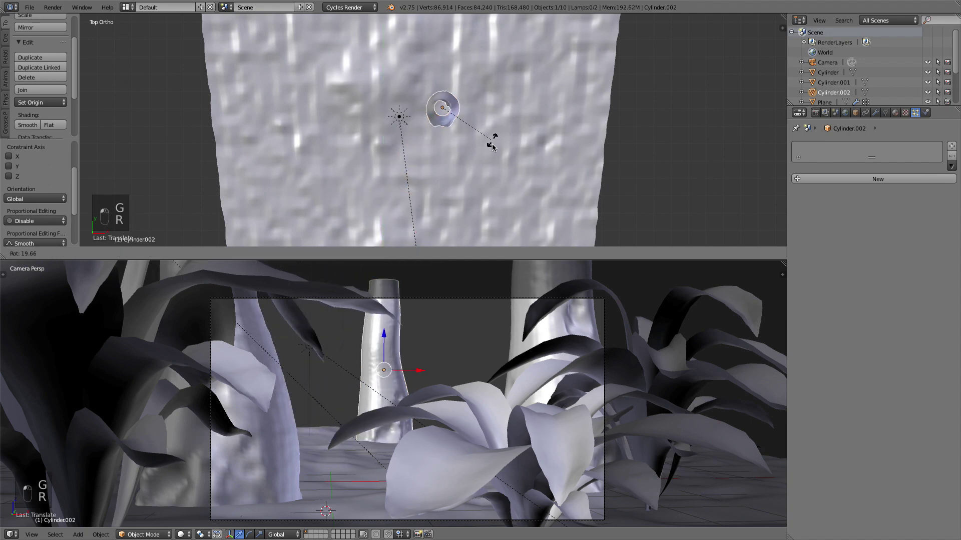
{"action": "left_click", "coordinate": [461, 175]}
{"action": "left_click_drag", "start_coordinate": [443, 84], "coordinate": [442, 57]}
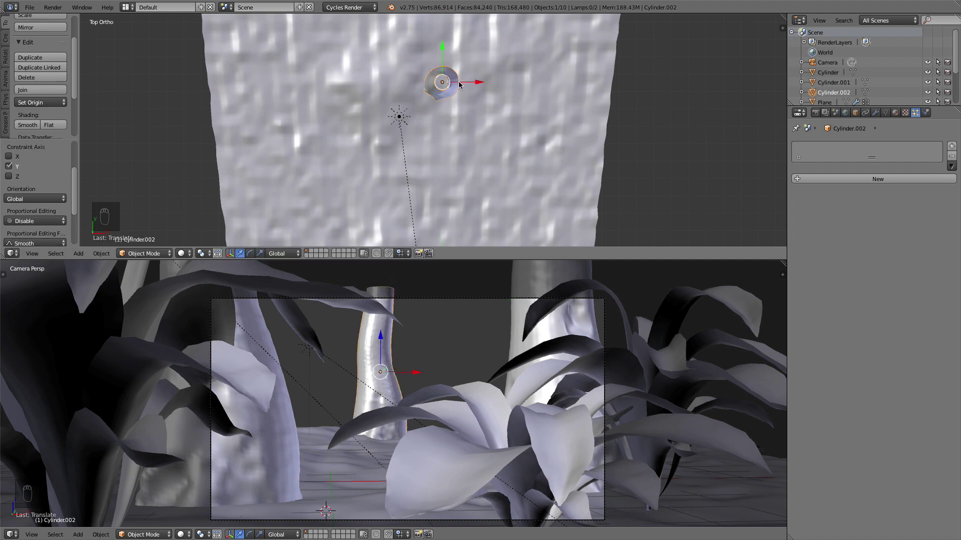
{"action": "left_click_drag", "start_coordinate": [478, 83], "coordinate": [457, 86]}
{"action": "key", "text": "a"}
{"action": "scroll", "coordinate": [568, 411], "scroll_direction": "down", "scroll_amount": 3}
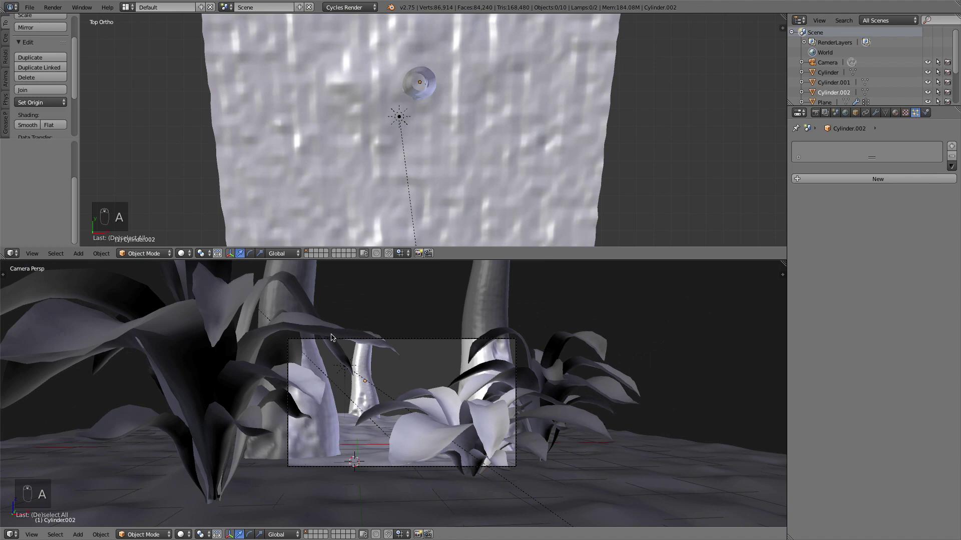
{"action": "scroll", "coordinate": [350, 458], "scroll_direction": "up", "scroll_amount": 3}
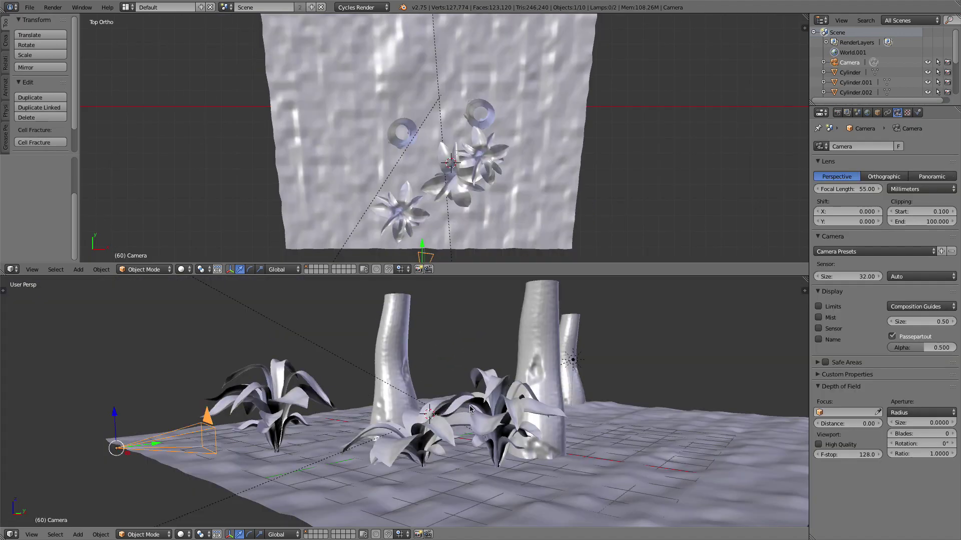
Switch the perspective view to the camera and place the 3D cursor just behind the ground's far edge in top view
{"action": "key", "text": "KP_0"}
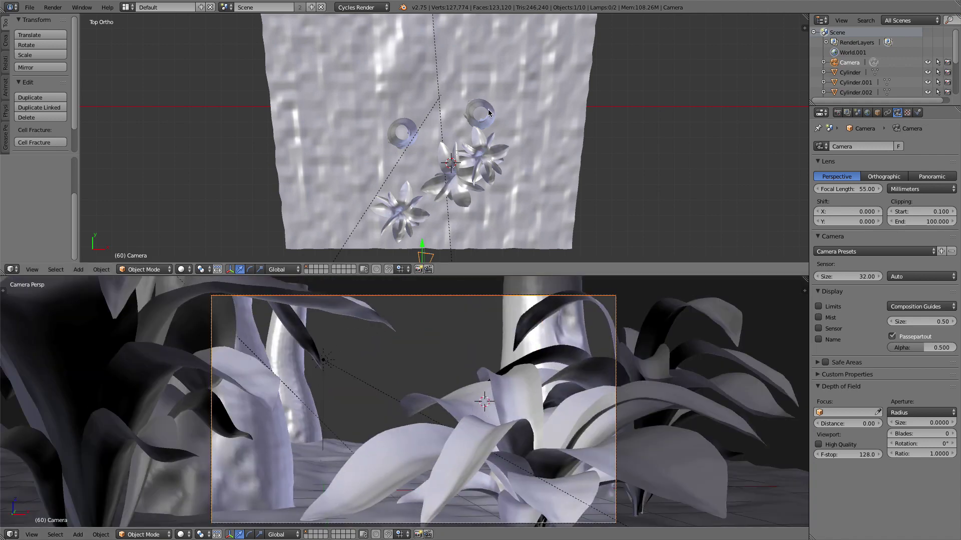
{"action": "scroll", "coordinate": [488, 109], "scroll_direction": "down", "scroll_amount": 4}
{"action": "middle_click_drag", "start_coordinate": [489, 78], "coordinate": [481, 199], "text": "shift"}
{"action": "scroll", "coordinate": [458, 162], "scroll_direction": "up", "scroll_amount": 1}
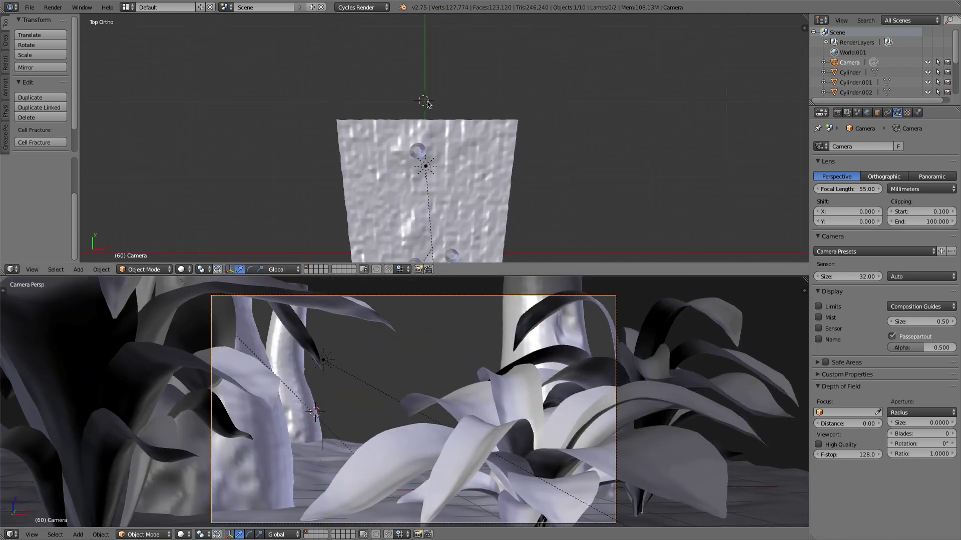
{"action": "middle_click_drag", "start_coordinate": [427, 103], "coordinate": [465, 124], "text": "shift"}
{"action": "key", "text": "shift+a"}
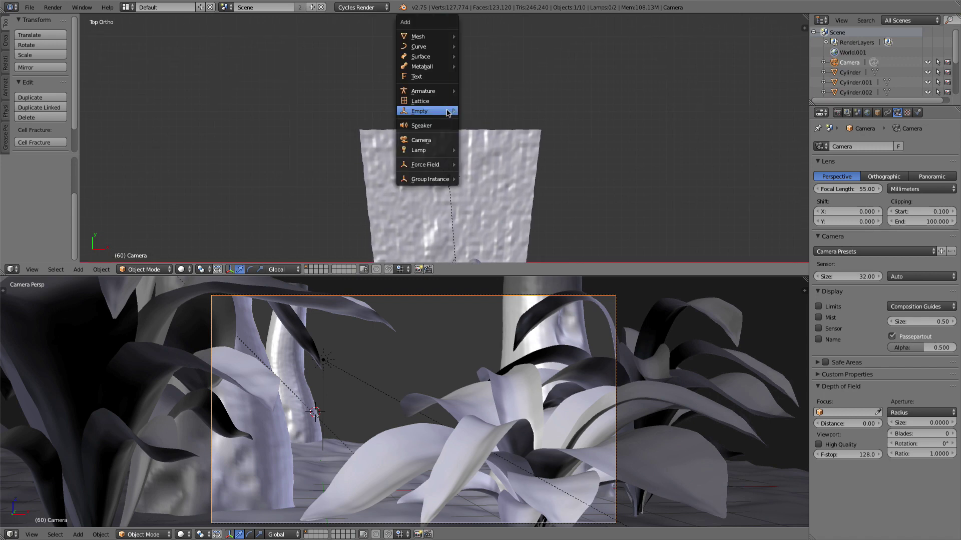
{"action": "mouse_move", "coordinate": [437, 37]}
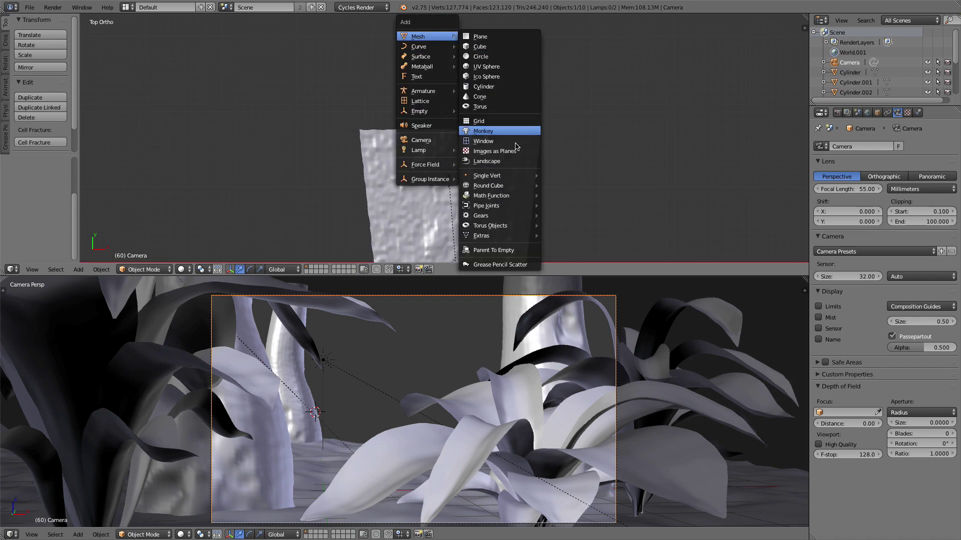
{"action": "left_click", "coordinate": [258, 98]}
Search the add-ons in the user preferences for "plane" to check whether Import Images as Planes is enabled, and close the preferences
{"action": "left_click", "coordinate": [30, 7]}
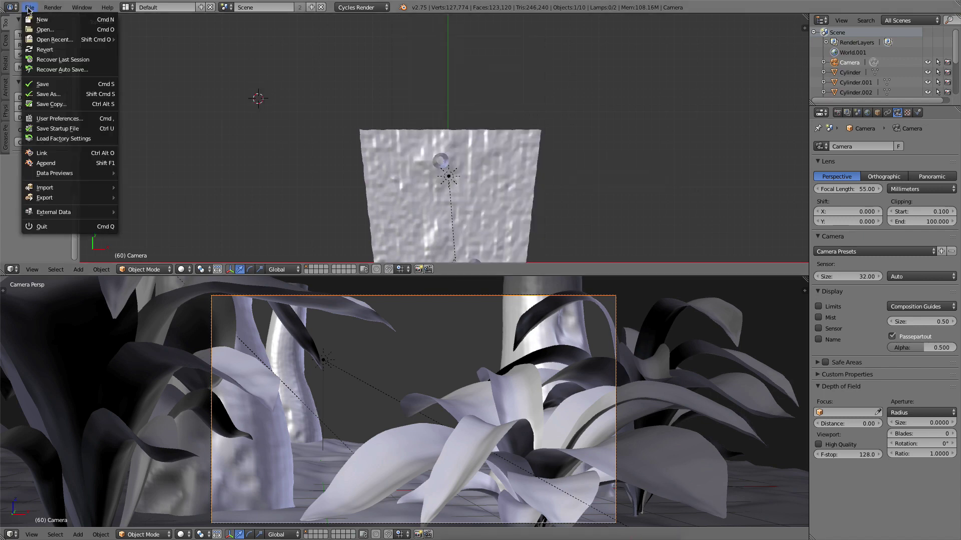
{"action": "left_click", "coordinate": [61, 119]}
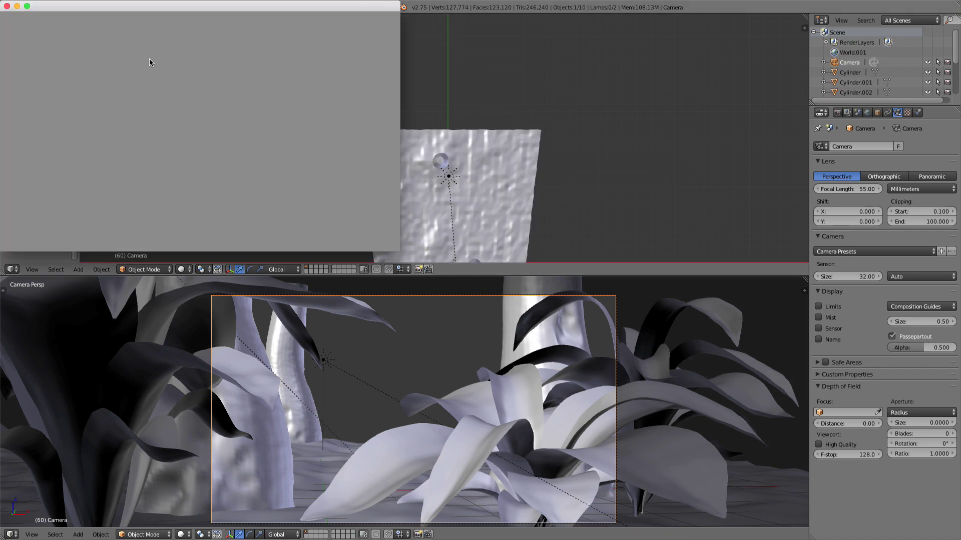
{"action": "left_click", "coordinate": [33, 40]}
{"action": "type", "text": "plane"}
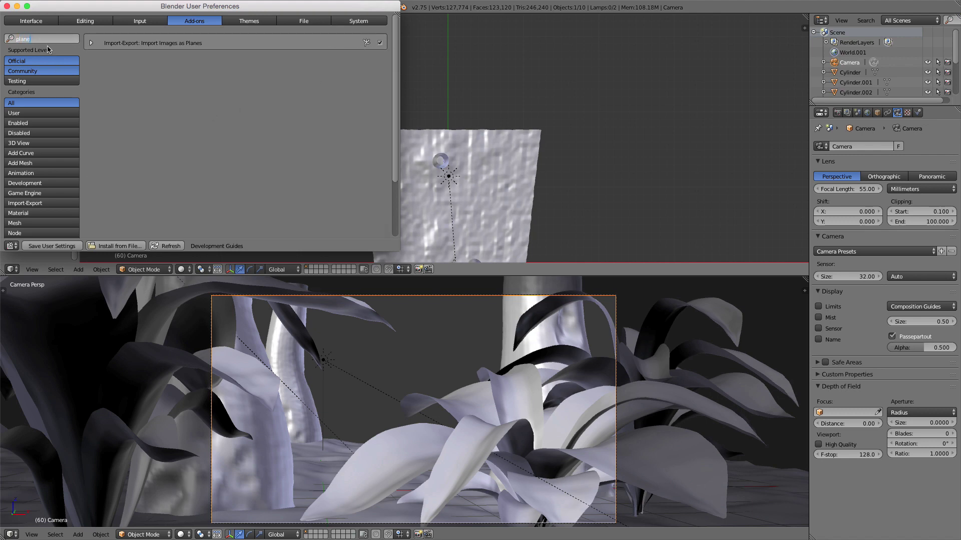
{"action": "left_click", "coordinate": [7, 6]}
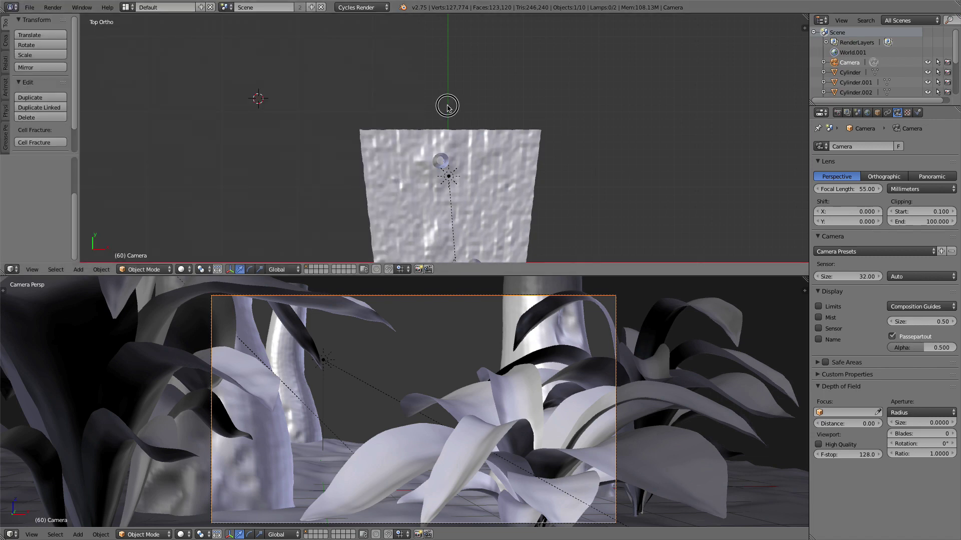
Place the 3D cursor behind the centre of the ground's far edge and import TreeBackgroundWide.jpg as a plane from the A Nature Tutorial/Images folder
{"action": "left_click", "coordinate": [446, 107]}
{"action": "key", "text": "shift+a"}
{"action": "mouse_move", "coordinate": [430, 31]}
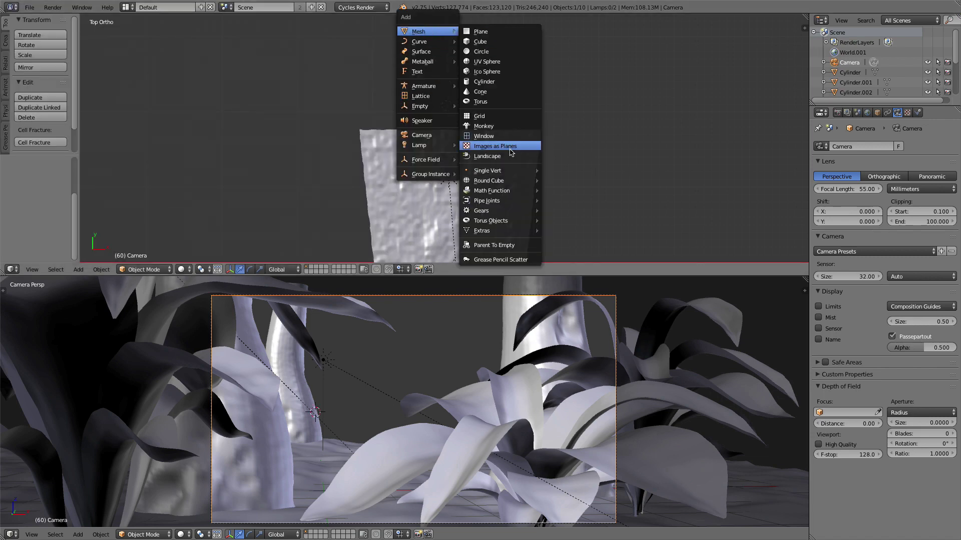
{"action": "left_click", "coordinate": [483, 148]}
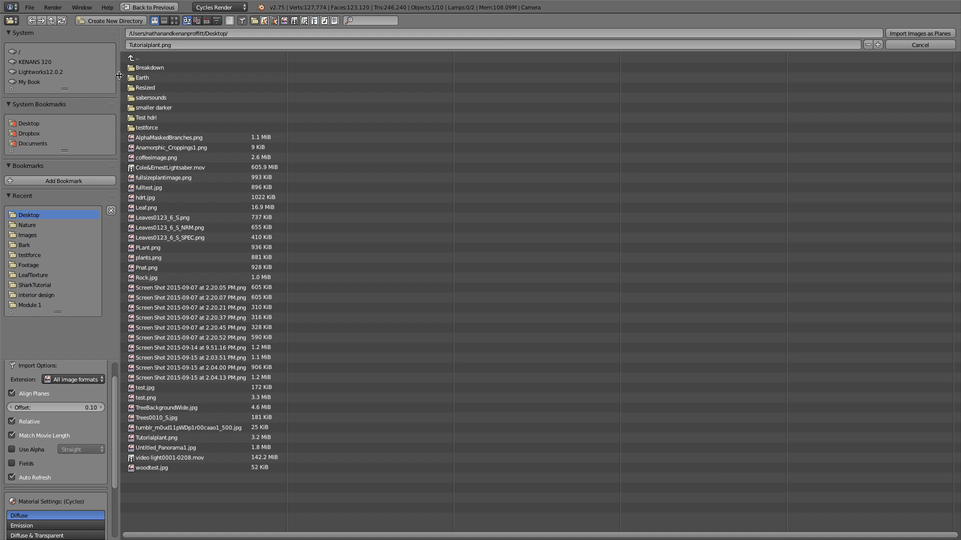
{"action": "left_click", "coordinate": [30, 82]}
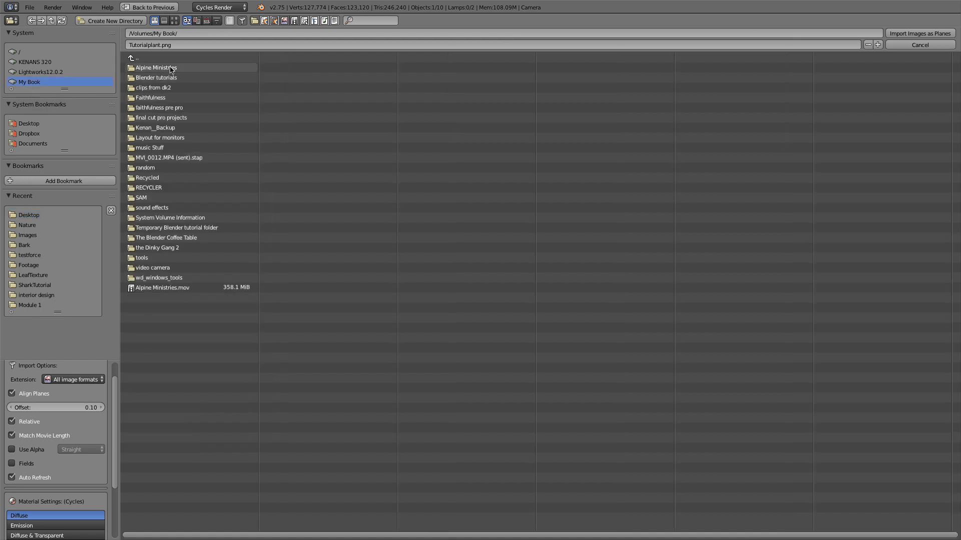
{"action": "left_click", "coordinate": [161, 77]}
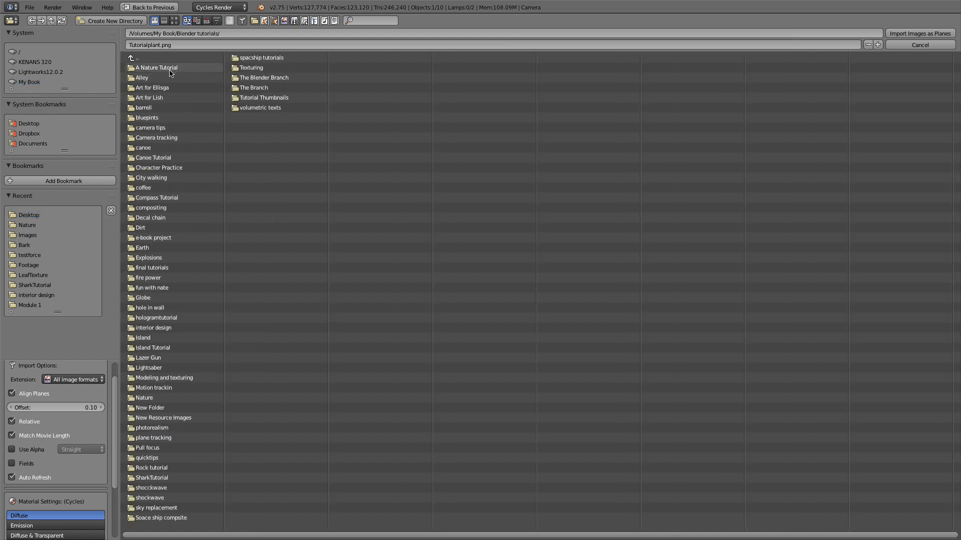
{"action": "left_click", "coordinate": [166, 69]}
{"action": "left_click", "coordinate": [157, 68]}
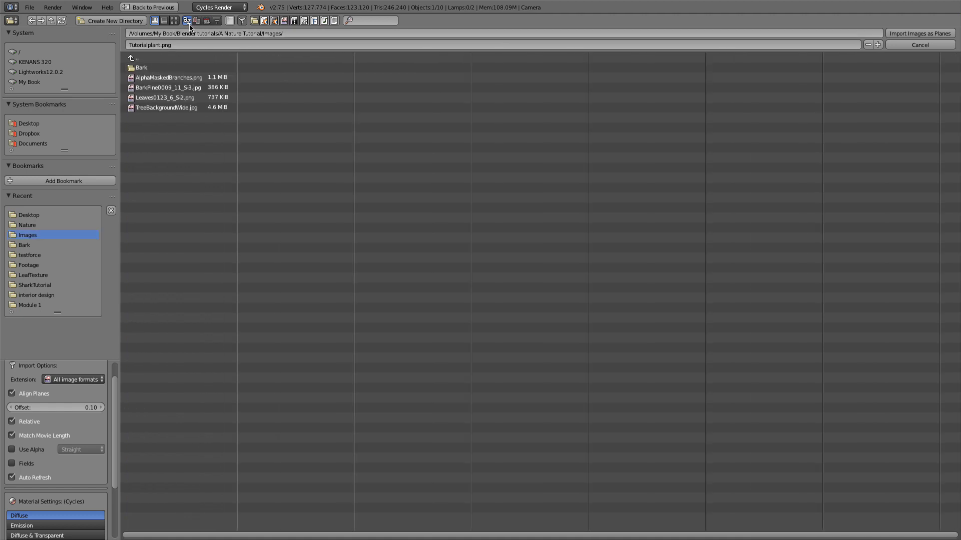
{"action": "left_click", "coordinate": [174, 21]}
{"action": "left_click", "coordinate": [546, 96]}
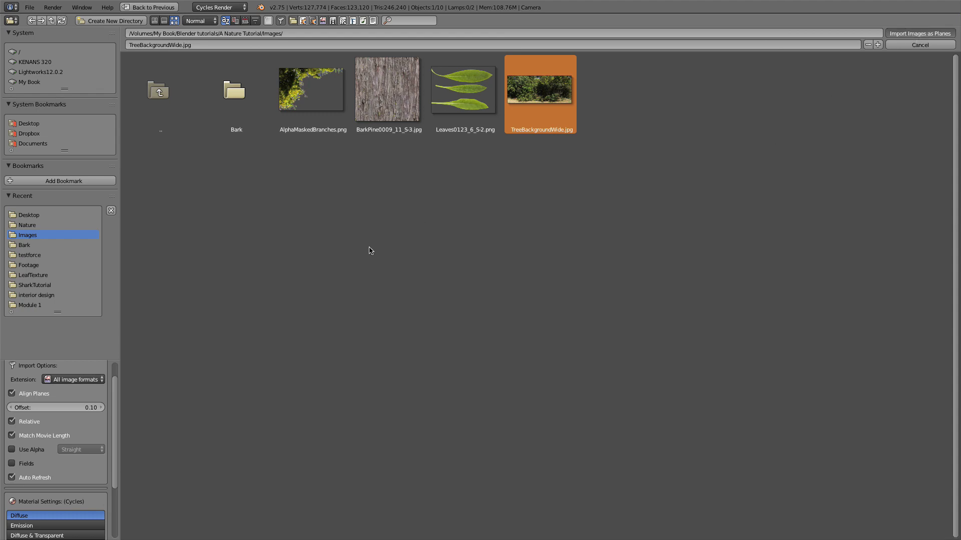
Rotate the image plane 90° about X and scale it up to span the ground's far edge
{"action": "type", "text": "r"}
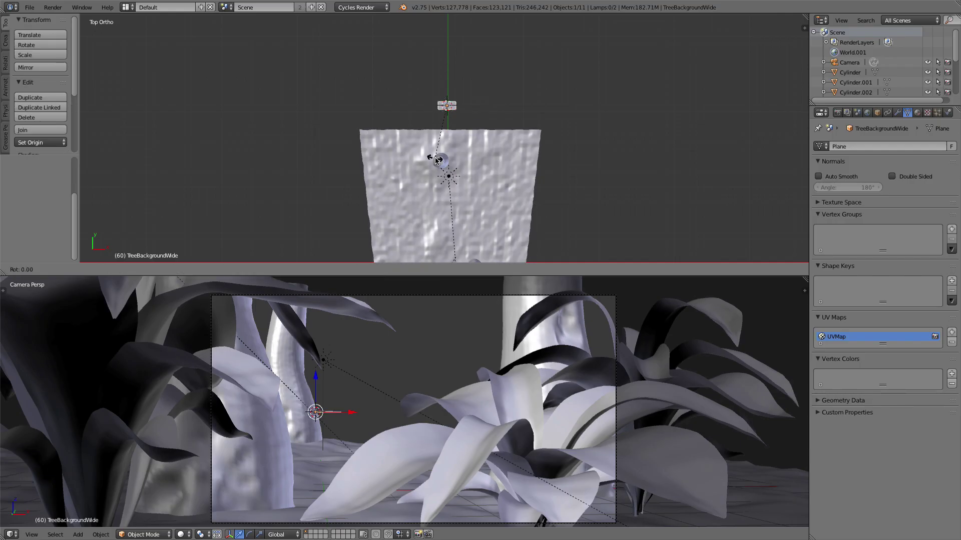
{"action": "type", "text": "x90"}
{"action": "key", "text": "Return"}
{"action": "key", "text": "s"}
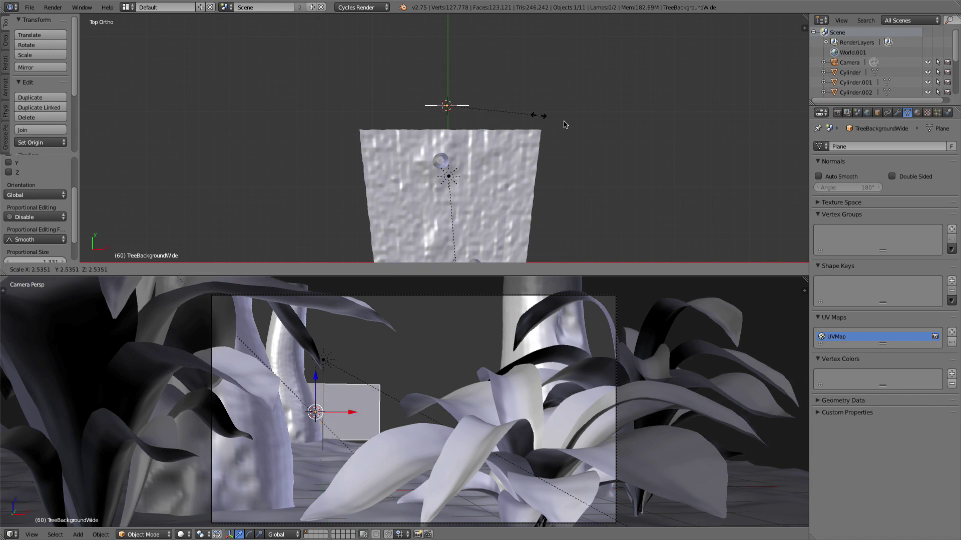
{"action": "left_click", "coordinate": [105, 158]}
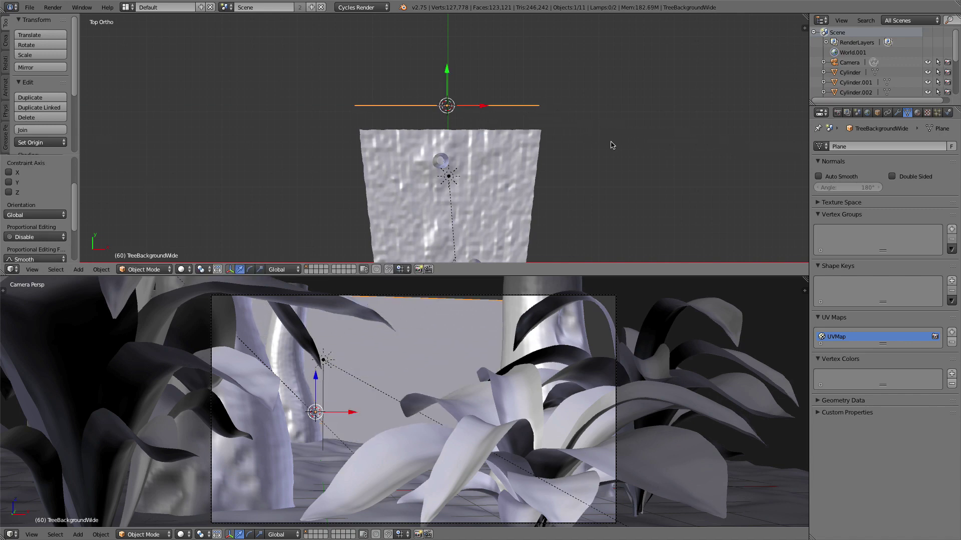
Shift the background plane along positive X and enlarge it about 1.2 times so it fills the camera frame
{"action": "left_click_drag", "start_coordinate": [482, 105], "coordinate": [504, 107]}
{"action": "middle_click_drag", "start_coordinate": [436, 114], "coordinate": [587, 146]}
{"action": "key", "text": "s"}
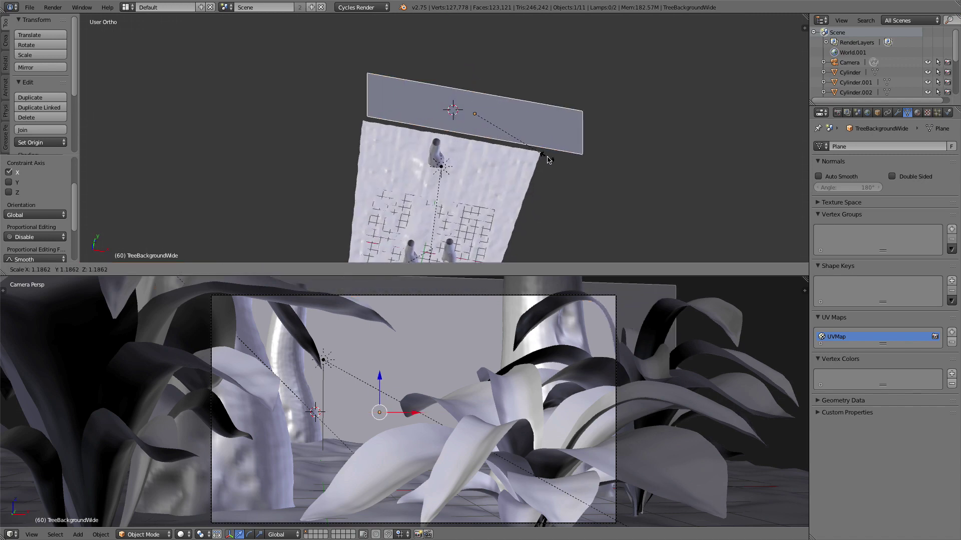
{"action": "left_click", "coordinate": [549, 159]}
Raise the background plane slightly along Z while previewing the camera view in rendered shading, and return to solid shading
{"action": "mouse_move", "coordinate": [301, 344]}
{"action": "middle_mouse_down", "text": "shift"}
{"action": "mouse_move", "coordinate": [320, 326]}
{"action": "mouse_move", "coordinate": [311, 342]}
{"action": "middle_mouse_up", "text": "shift"}
{"action": "key", "text": "shift+z"}
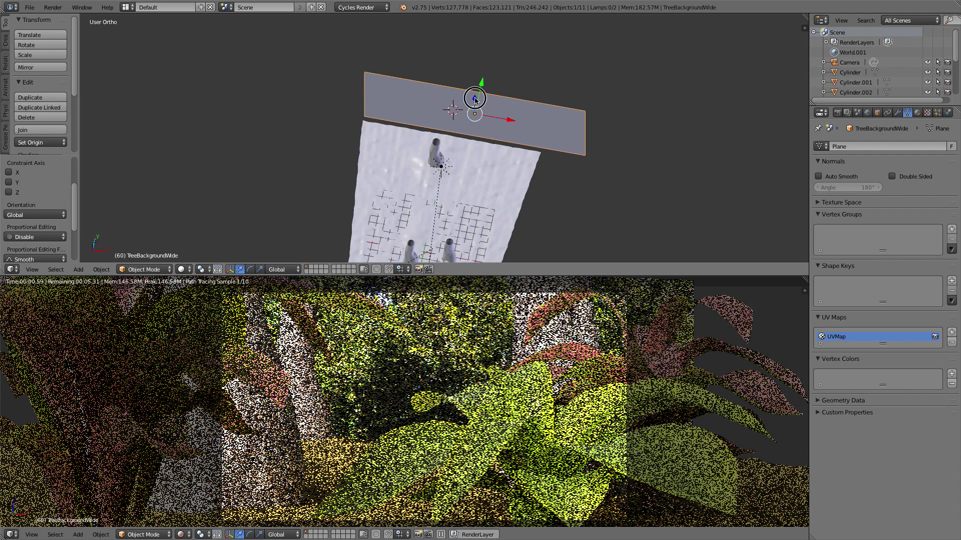
{"action": "left_click_drag", "start_coordinate": [475, 99], "coordinate": [475, 95]}
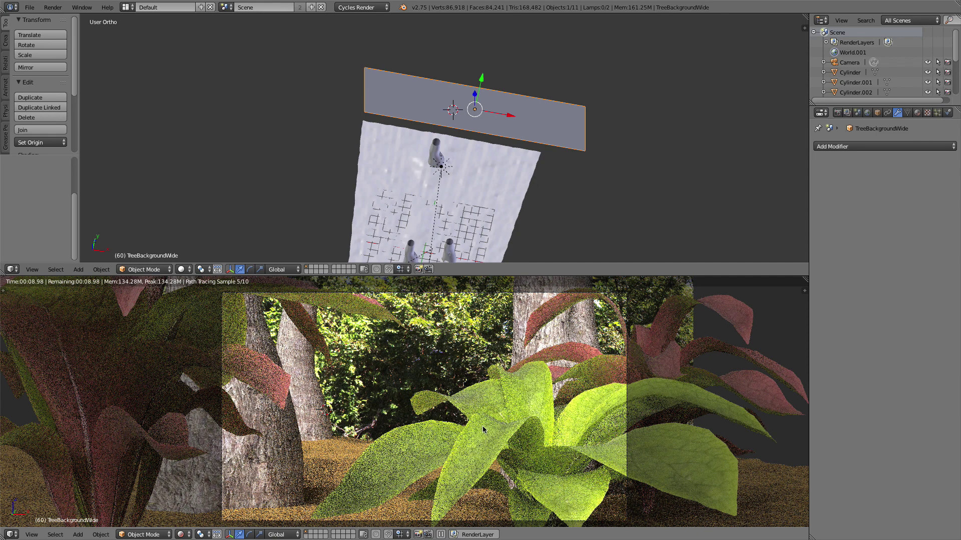
{"action": "key", "text": "shift+z"}
Add a Subdivision Surface modifier to each of the three plants
{"action": "right_click", "coordinate": [525, 398]}
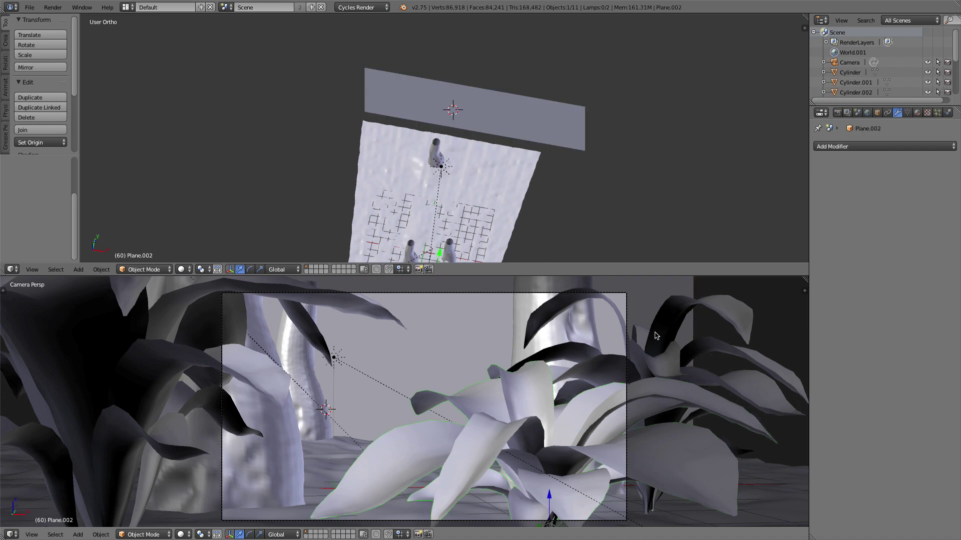
{"action": "left_click", "coordinate": [880, 146]}
{"action": "left_click", "coordinate": [769, 314]}
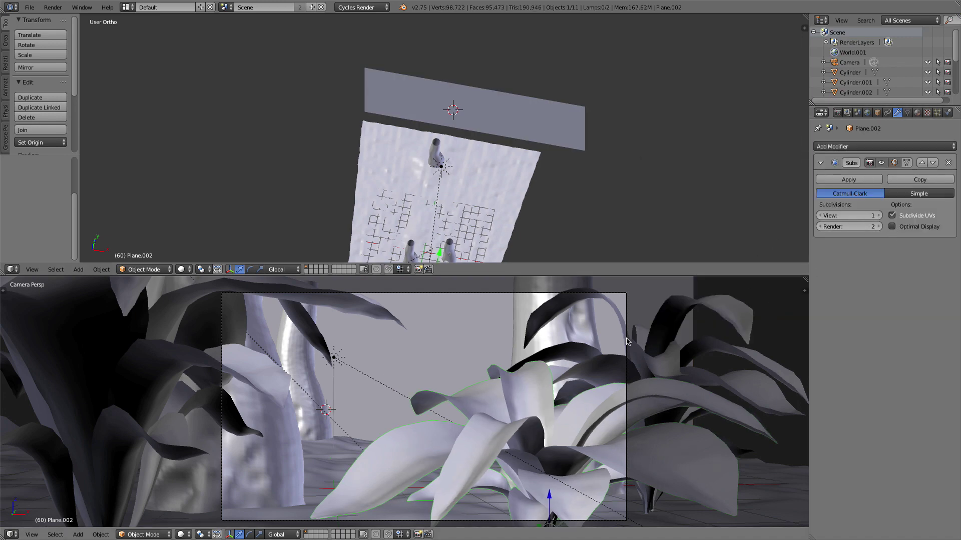
{"action": "right_click", "coordinate": [605, 358]}
{"action": "left_click", "coordinate": [862, 147]}
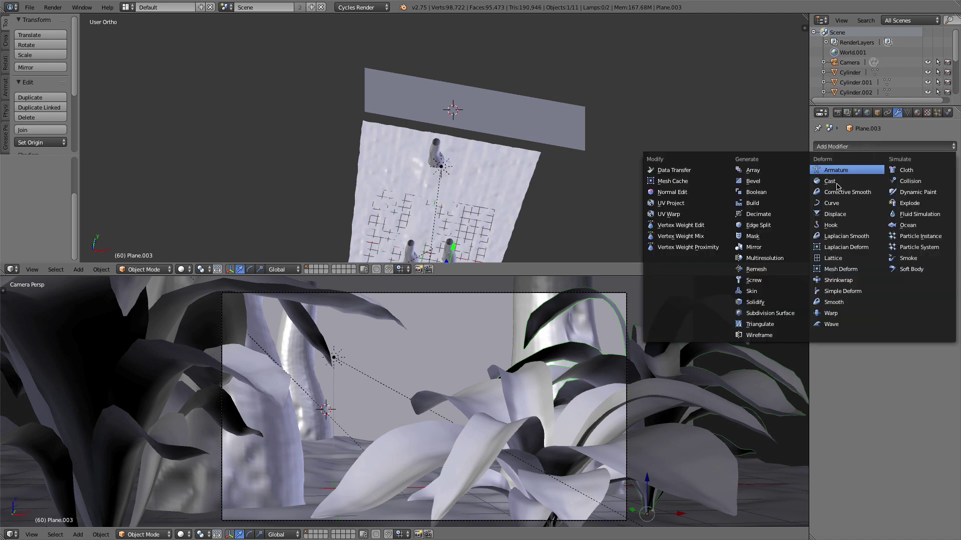
{"action": "left_click", "coordinate": [767, 314]}
{"action": "right_click", "coordinate": [750, 395]}
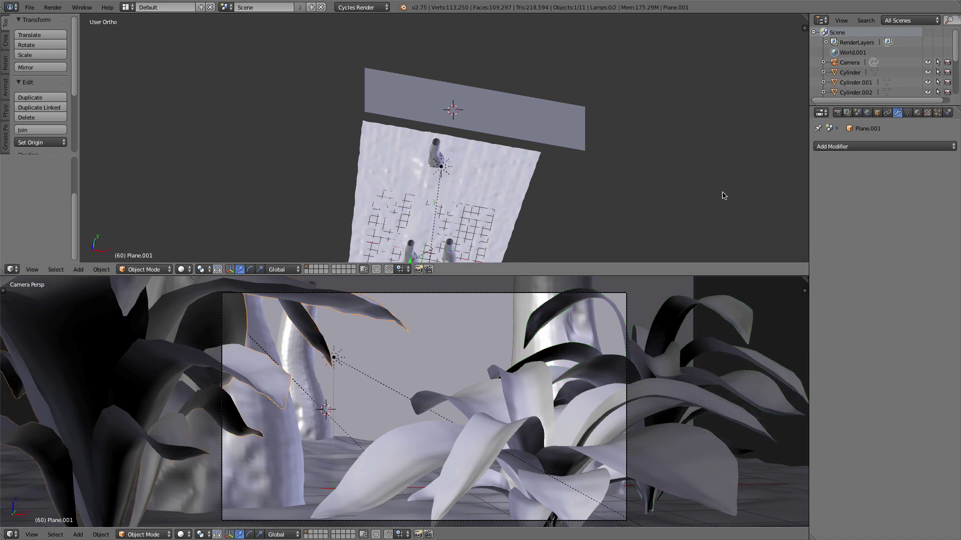
{"action": "left_click", "coordinate": [862, 147]}
{"action": "left_click", "coordinate": [770, 312]}
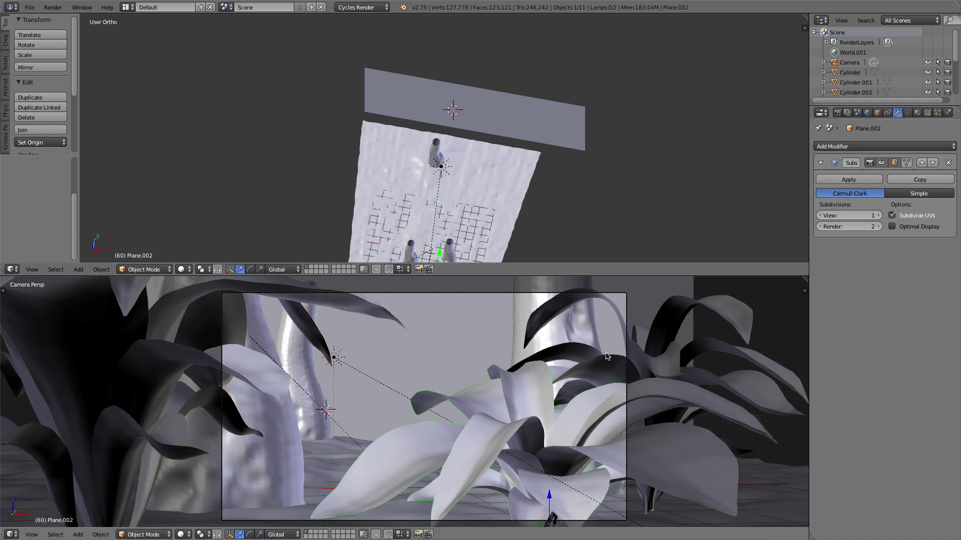
Inspect the plants' subdivision modifiers and check the scene layout from angled and camera views
{"action": "right_click", "coordinate": [647, 363]}
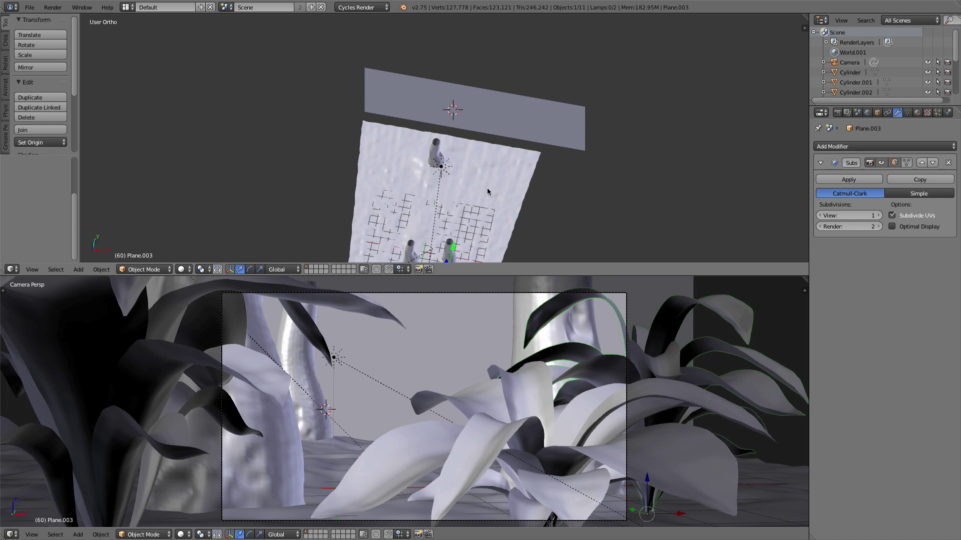
{"action": "middle_click_drag", "start_coordinate": [487, 192], "coordinate": [472, 218]}
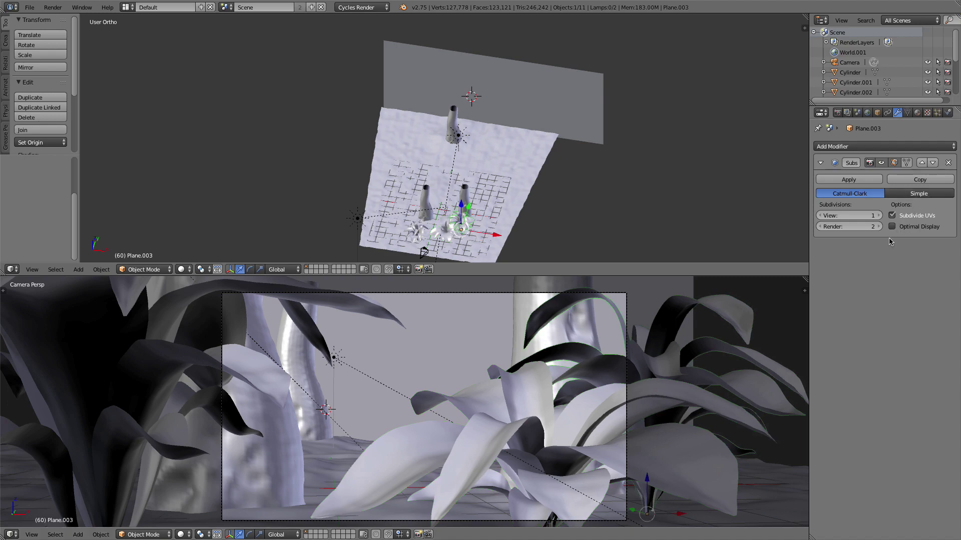
{"action": "scroll", "coordinate": [566, 425], "scroll_direction": "down", "scroll_amount": 2}
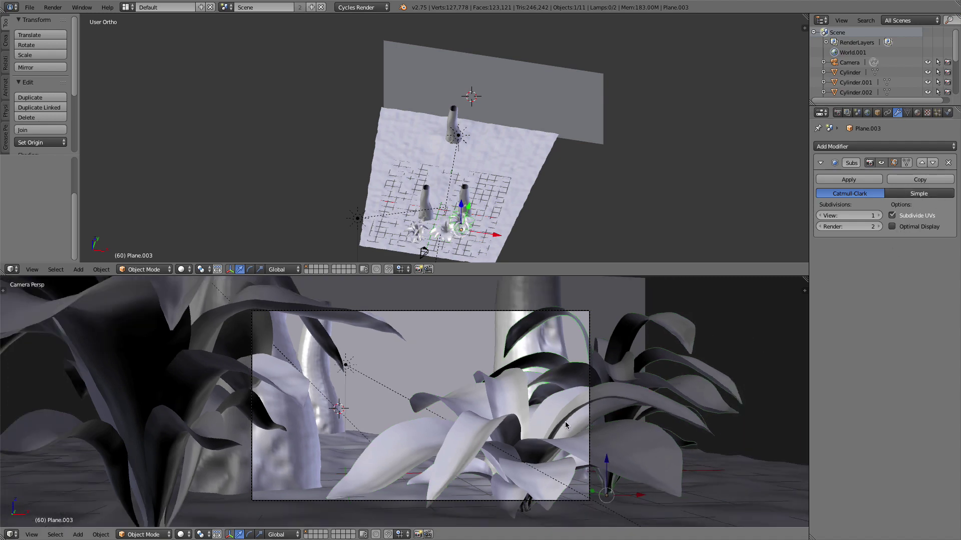
{"action": "scroll", "coordinate": [555, 404], "scroll_direction": "up", "scroll_amount": 3}
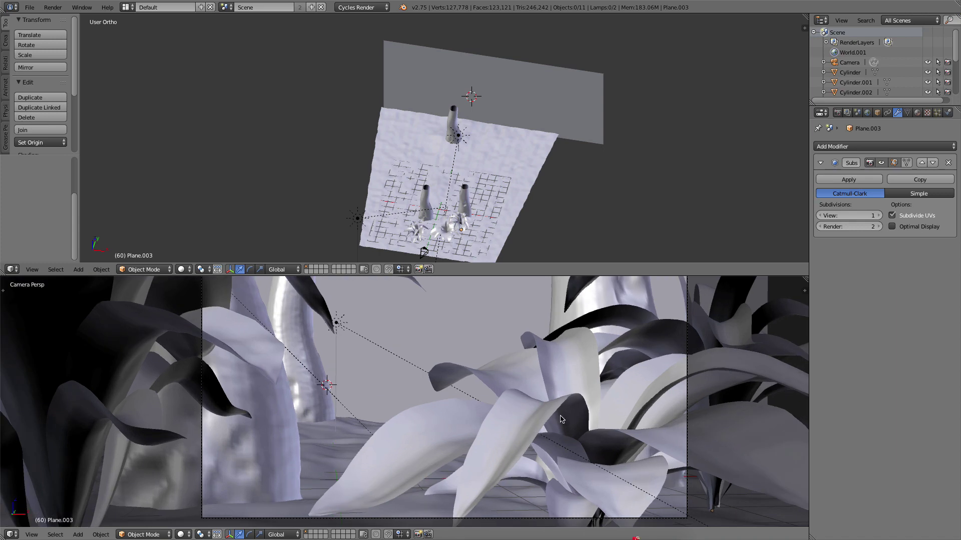
{"action": "right_click", "coordinate": [520, 426]}
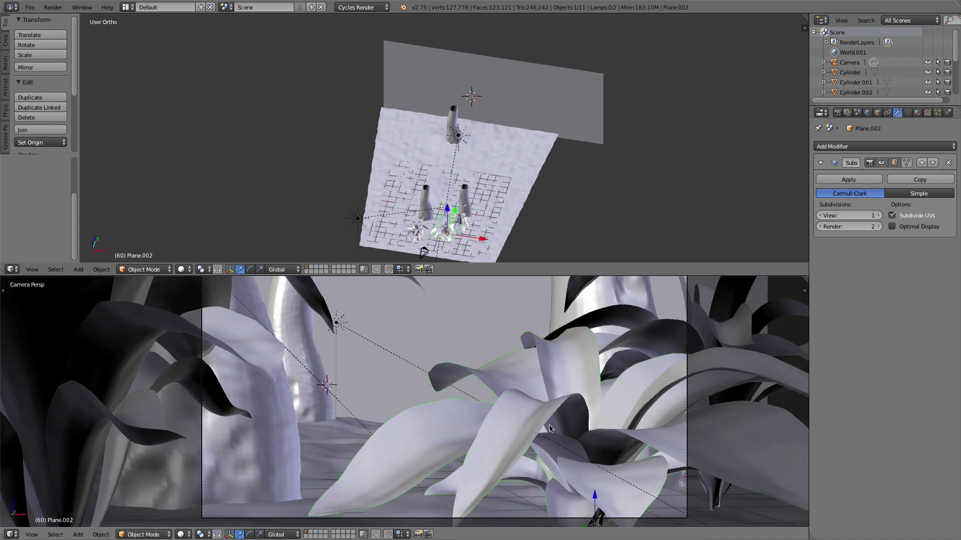
{"action": "scroll", "coordinate": [547, 412], "scroll_direction": "down", "scroll_amount": 2}
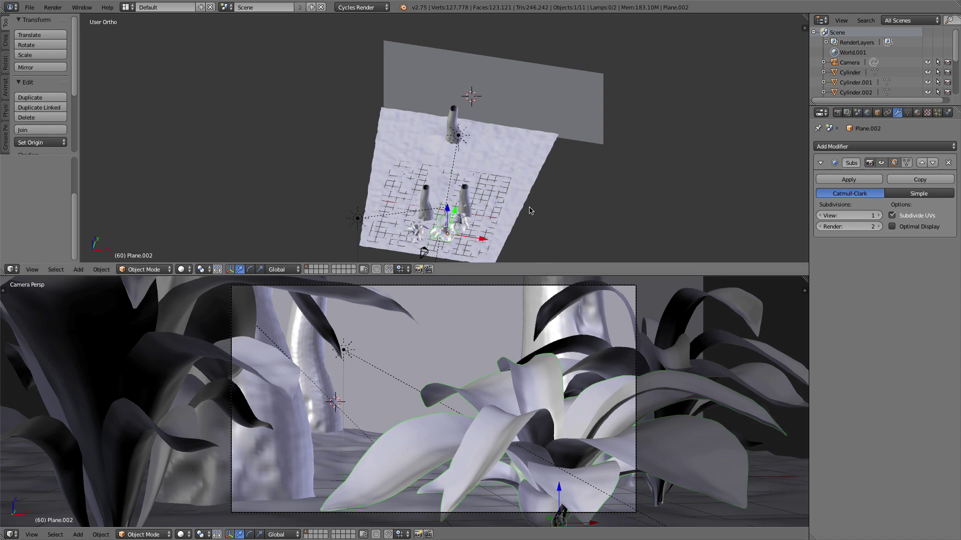
{"action": "middle_click_drag", "start_coordinate": [531, 210], "coordinate": [490, 245]}
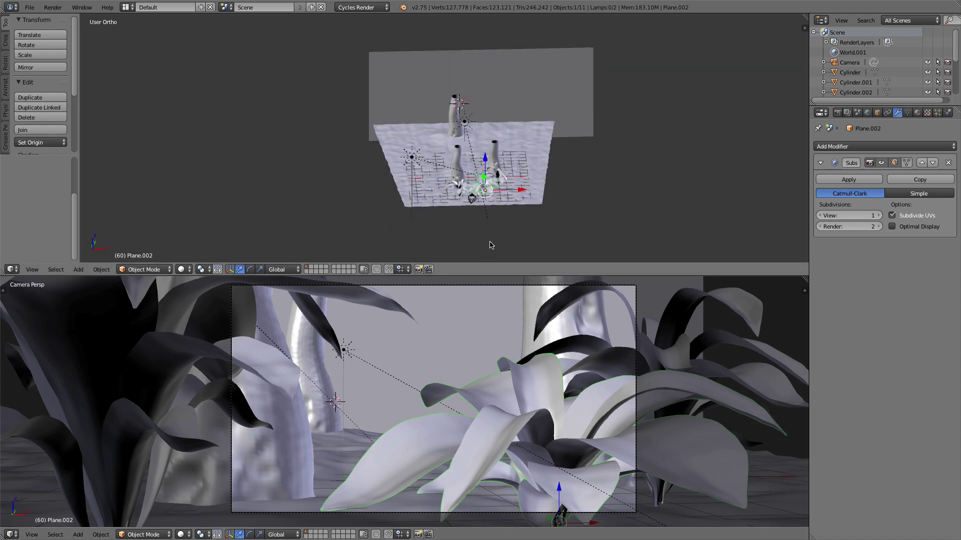
In top view, duplicate the plant nearest the camera about 1.6 units in X and 11.1 units back in Y, and rotate the copy
{"action": "key", "text": "KP_7"}
{"action": "scroll", "coordinate": [493, 229], "scroll_direction": "up", "scroll_amount": 2}
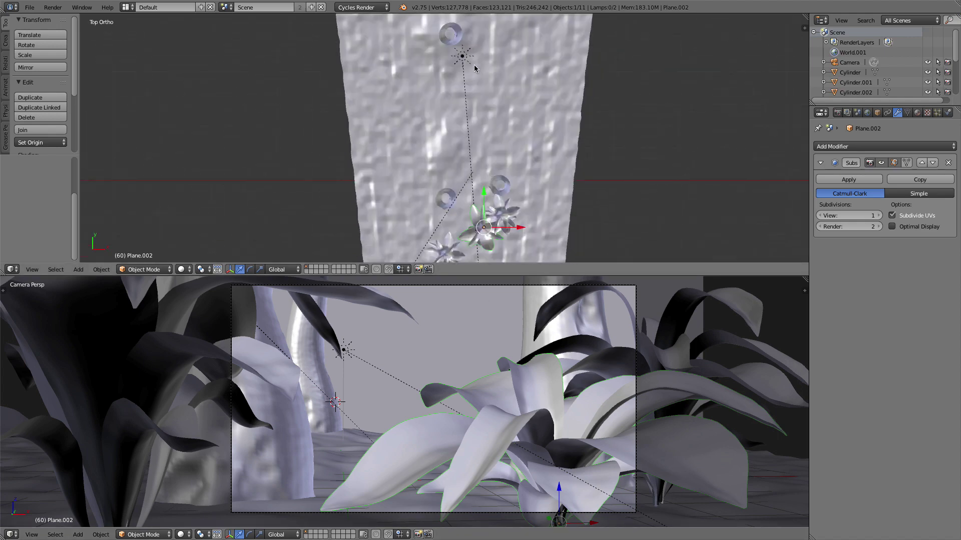
{"action": "middle_click_drag", "start_coordinate": [474, 65], "coordinate": [471, 34], "text": "shift"}
{"action": "scroll", "coordinate": [468, 110], "scroll_direction": "up", "scroll_amount": 3}
{"action": "middle_click_drag", "start_coordinate": [463, 175], "coordinate": [477, 101], "text": "shift"}
{"action": "right_click", "coordinate": [451, 188]}
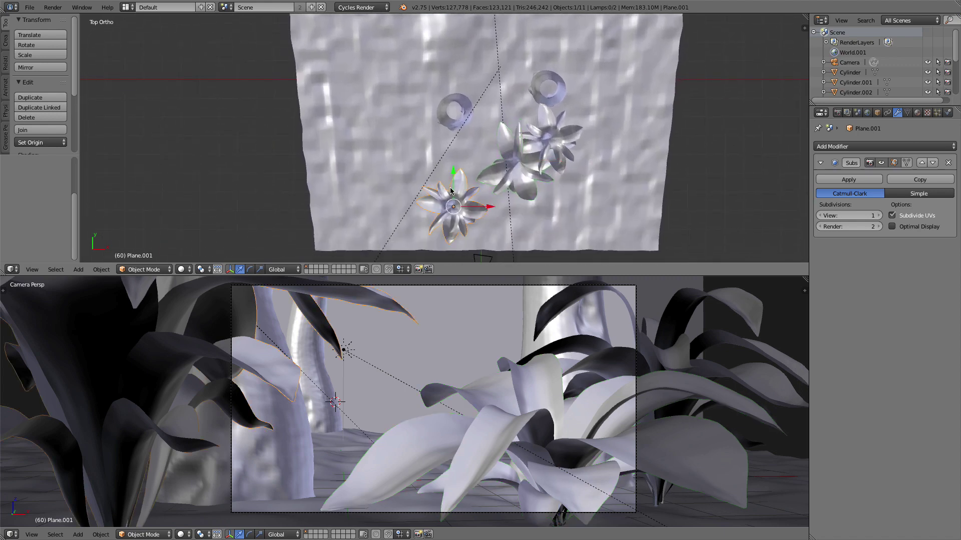
{"action": "middle_click_drag", "start_coordinate": [459, 197], "coordinate": [456, 219], "text": "shift"}
{"action": "key", "text": "shift+d"}
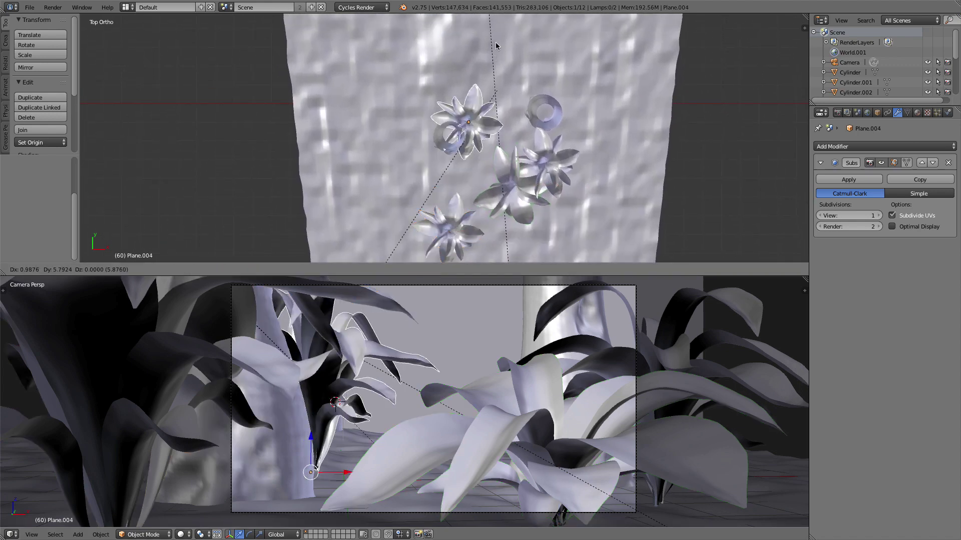
{"action": "left_click", "coordinate": [508, 220]}
{"action": "middle_click_drag", "start_coordinate": [543, 247], "coordinate": [519, 46], "text": "shift"}
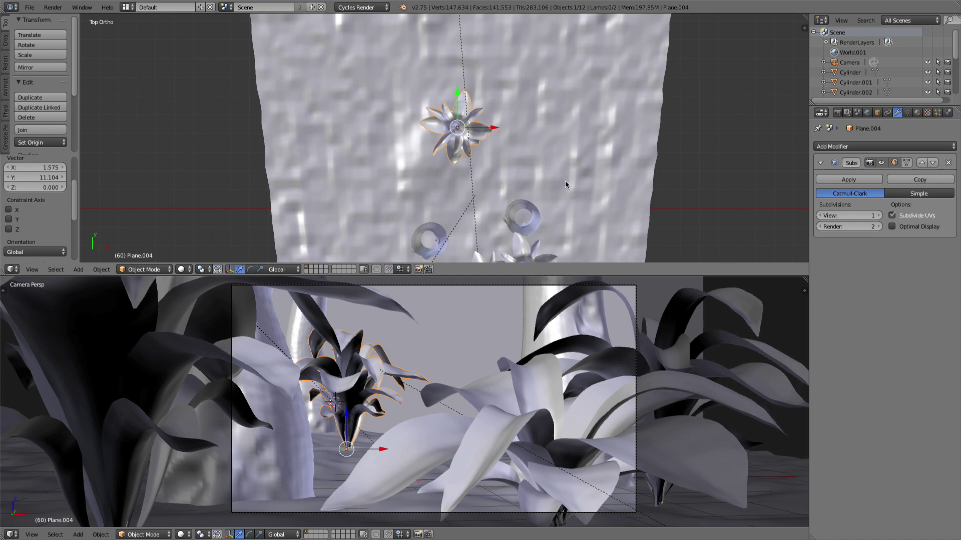
{"action": "key", "text": "r"}
{"action": "left_click", "coordinate": [461, 235]}
Move the copied plant about 4.4 units in X and 7 units farther back in Y, and enlarge it slightly
{"action": "middle_click_drag", "start_coordinate": [481, 110], "coordinate": [466, 161], "text": "shift"}
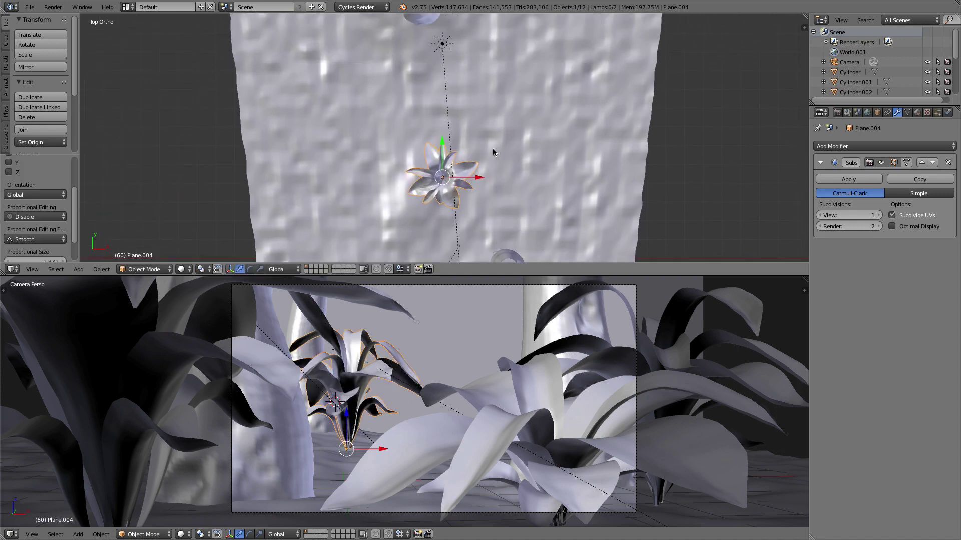
{"action": "key", "text": "g"}
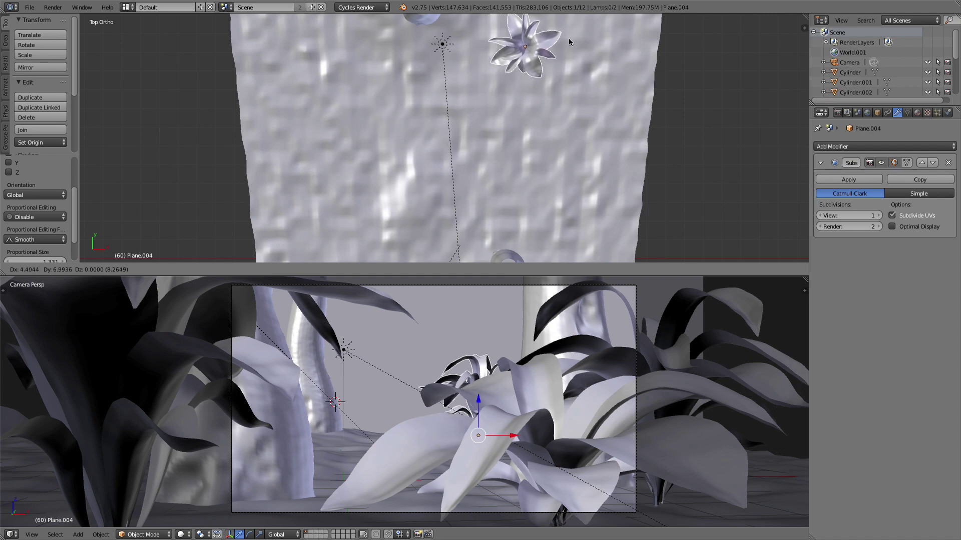
{"action": "left_click", "coordinate": [569, 39]}
{"action": "key", "text": "s"}
{"action": "left_click", "coordinate": [577, 36]}
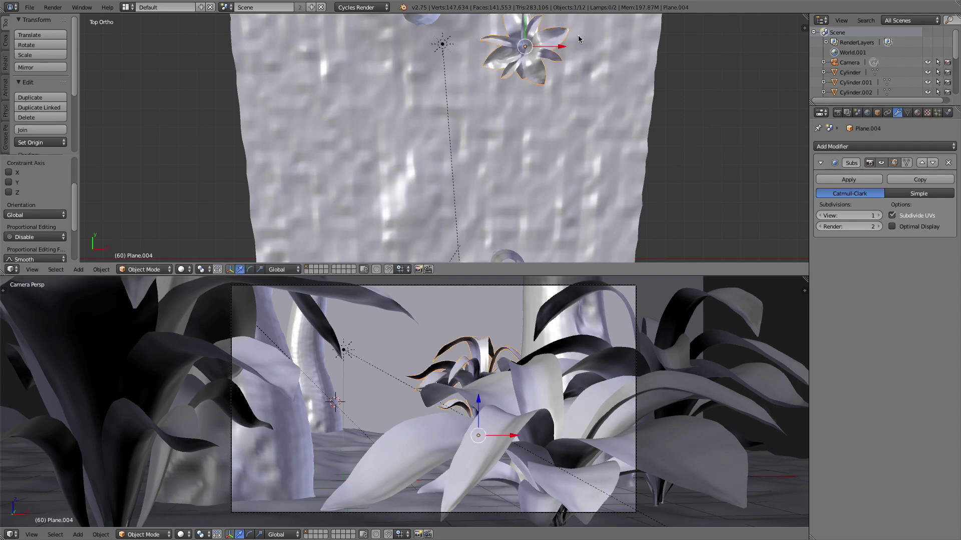
Duplicate the copied plant about -5.1 units in X and -4.1 units in Y, and scale the new copy to about 0.45
{"action": "key", "text": "shift+d"}
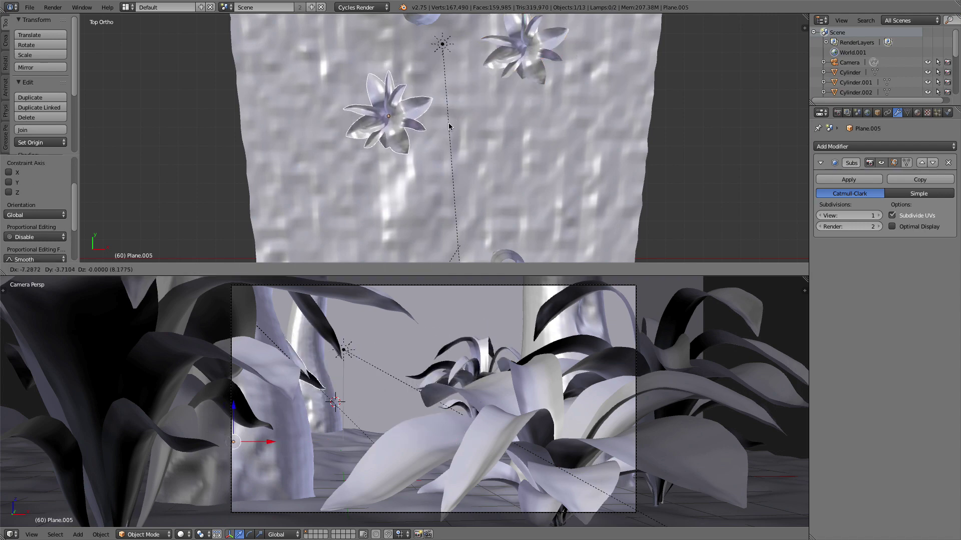
{"action": "left_click", "coordinate": [477, 129]}
{"action": "key", "text": "s"}
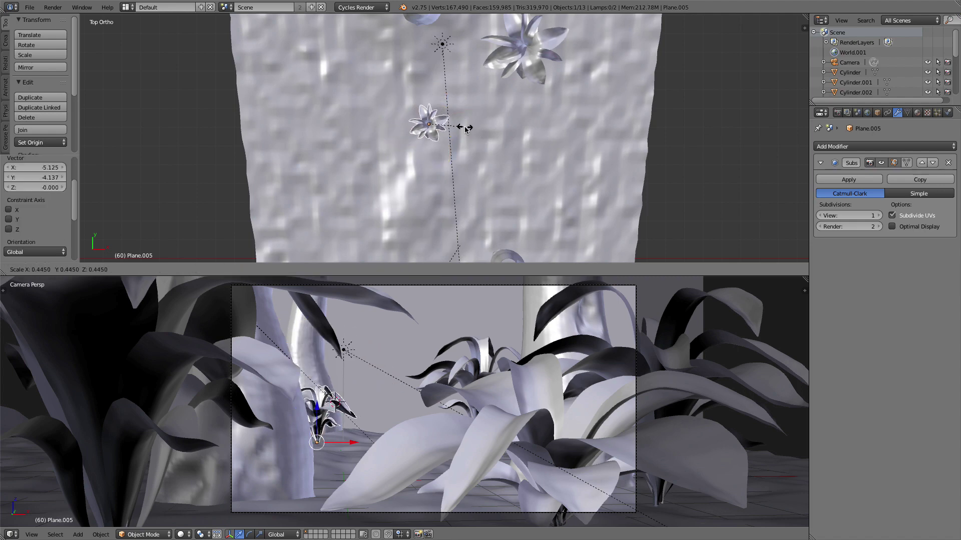
{"action": "left_click", "coordinate": [414, 123]}
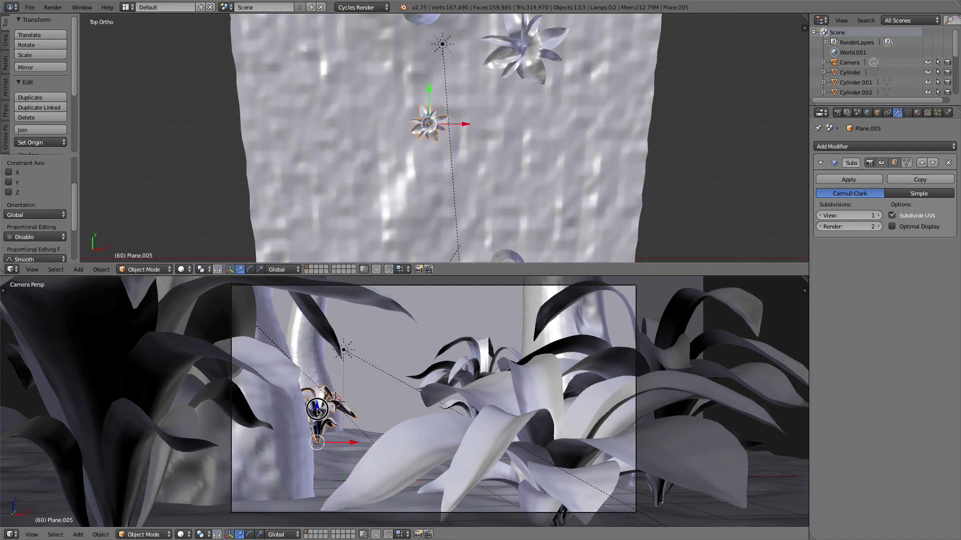
Lower the small distant plant along Z and scale it up slightly
{"action": "key", "text": "g"}
{"action": "key", "text": "z"}
{"action": "left_click", "coordinate": [316, 424]}
{"action": "key", "text": "s"}
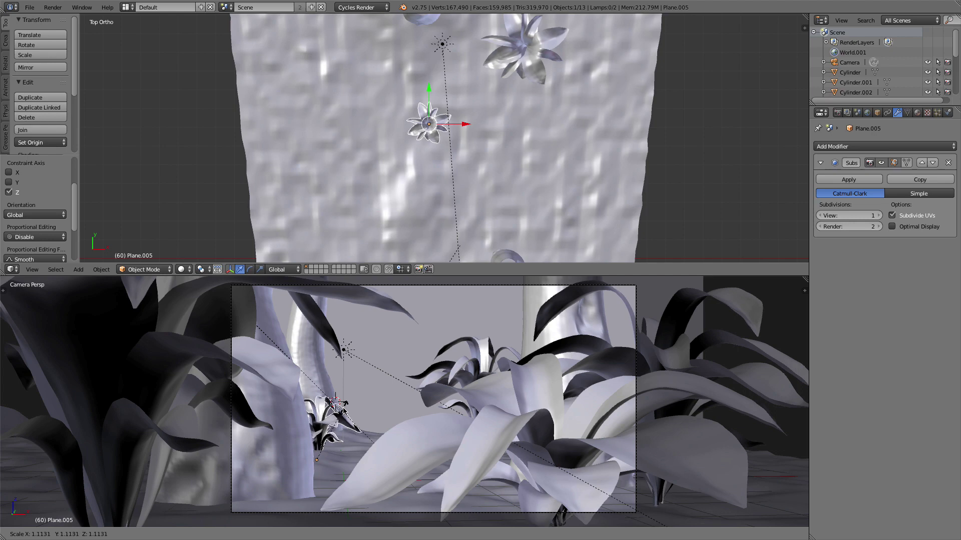
{"action": "left_click", "coordinate": [343, 427]}
Shift the small distant plant slightly in positive X, enlarge it a little more, and adjust its height to the terrain
{"action": "left_click_drag", "start_coordinate": [353, 456], "coordinate": [368, 457]}
{"action": "key", "text": "s"}
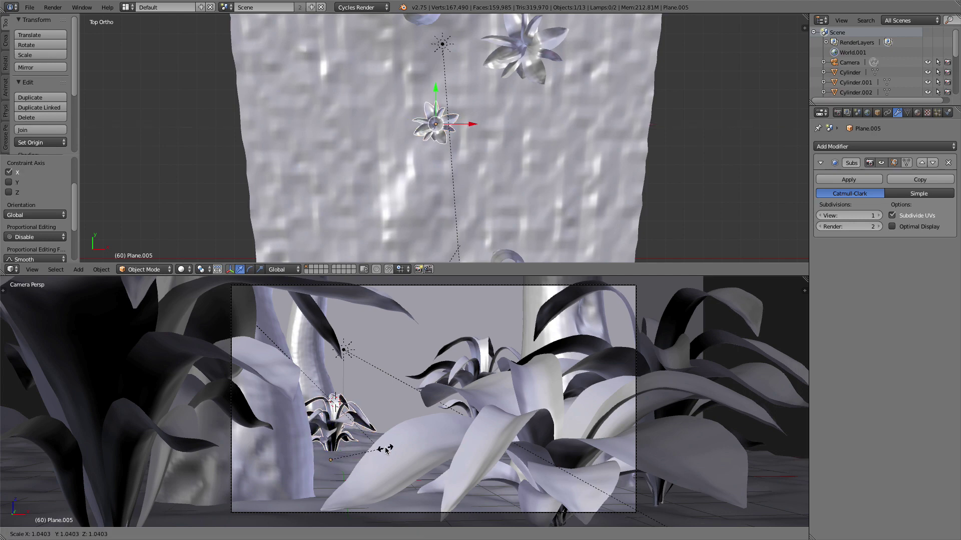
{"action": "left_click", "coordinate": [385, 447]}
{"action": "key", "text": "g"}
{"action": "key", "text": "z"}
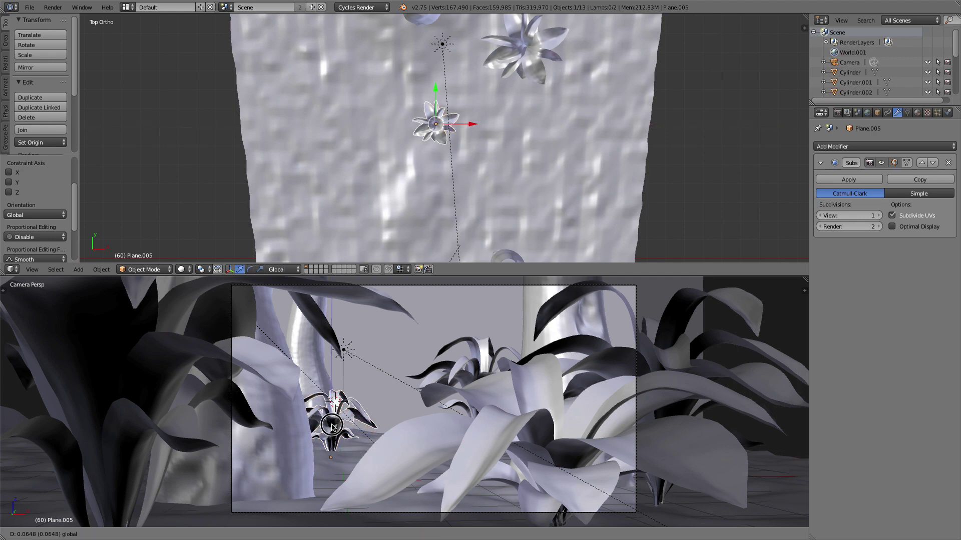
{"action": "left_click", "coordinate": [331, 431]}
Lower the larger background plant slightly, fine-tune its scale, and nudge it in negative X
{"action": "right_click", "coordinate": [479, 343]}
{"action": "left_click_drag", "start_coordinate": [477, 395], "coordinate": [477, 407]}
{"action": "key", "text": "s"}
{"action": "left_click", "coordinate": [505, 431]}
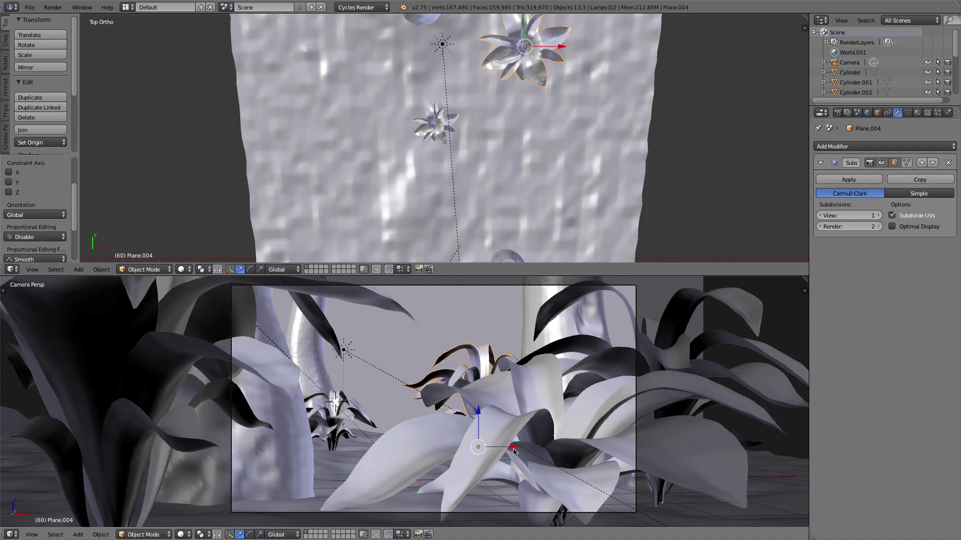
{"action": "left_click_drag", "start_coordinate": [514, 451], "coordinate": [509, 452]}
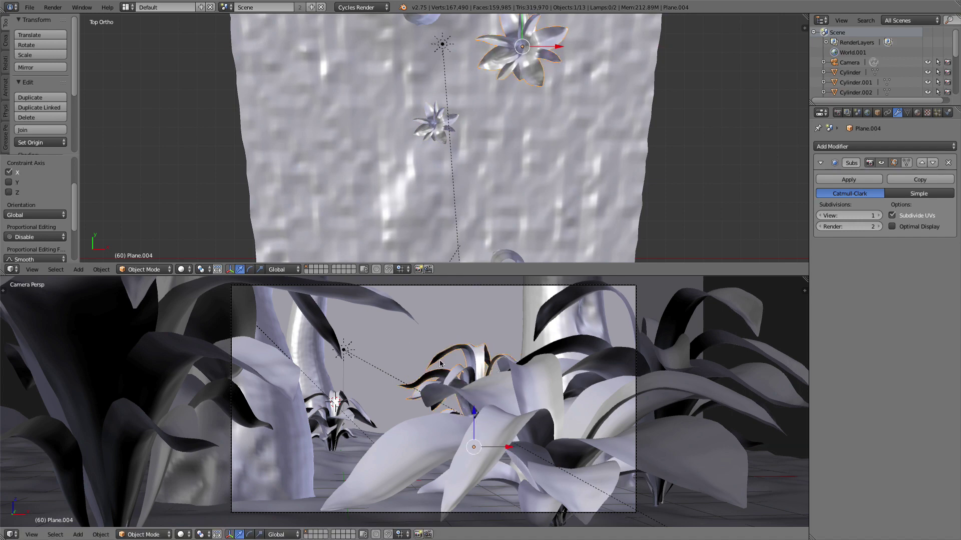
Duplicate the large dark foreground plant, offset the copy slightly in positive X, and shrink it to a small plant
{"action": "scroll", "coordinate": [424, 430], "scroll_direction": "down", "scroll_amount": 1}
{"action": "right_click", "coordinate": [205, 369]}
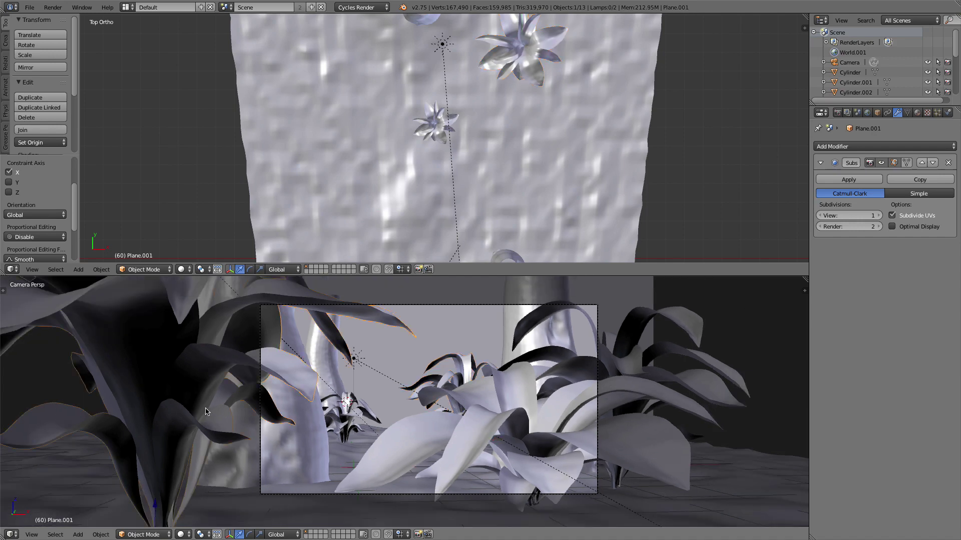
{"action": "scroll", "coordinate": [455, 189], "scroll_direction": "down", "scroll_amount": 2}
{"action": "middle_click_drag", "start_coordinate": [455, 188], "coordinate": [468, 108], "text": "shift"}
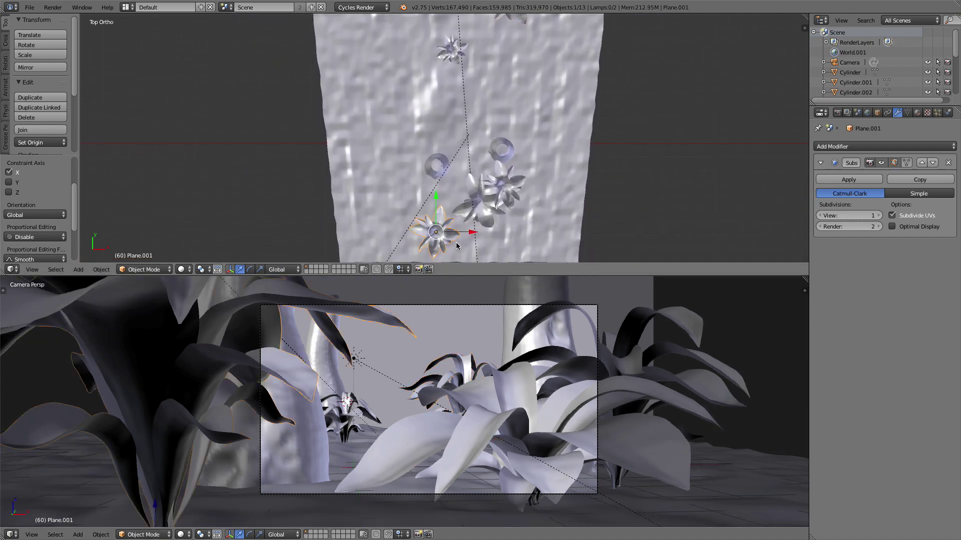
{"action": "key", "text": "shift+d"}
{"action": "right_click", "coordinate": [455, 234]}
{"action": "left_click_drag", "start_coordinate": [459, 233], "coordinate": [466, 232]}
{"action": "key", "text": "s"}
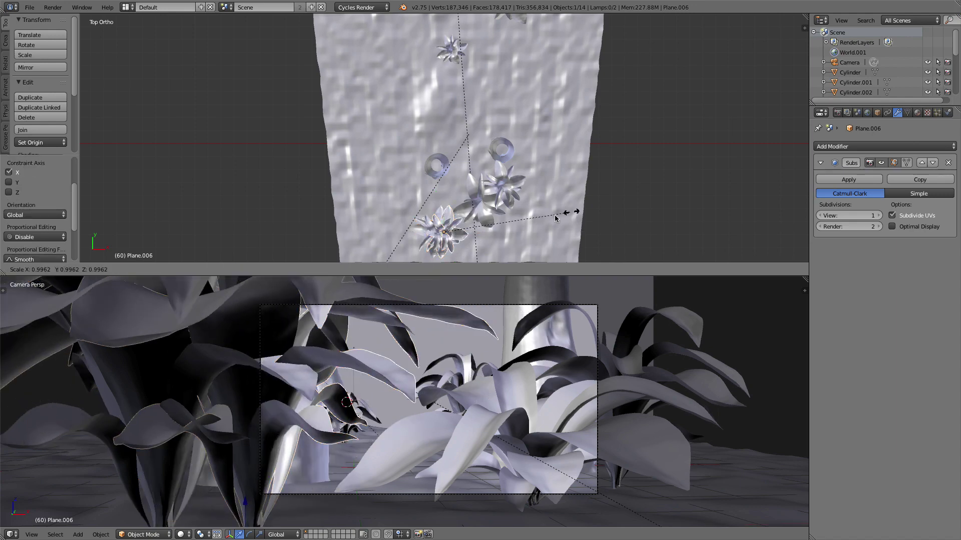
{"action": "left_click", "coordinate": [476, 229]}
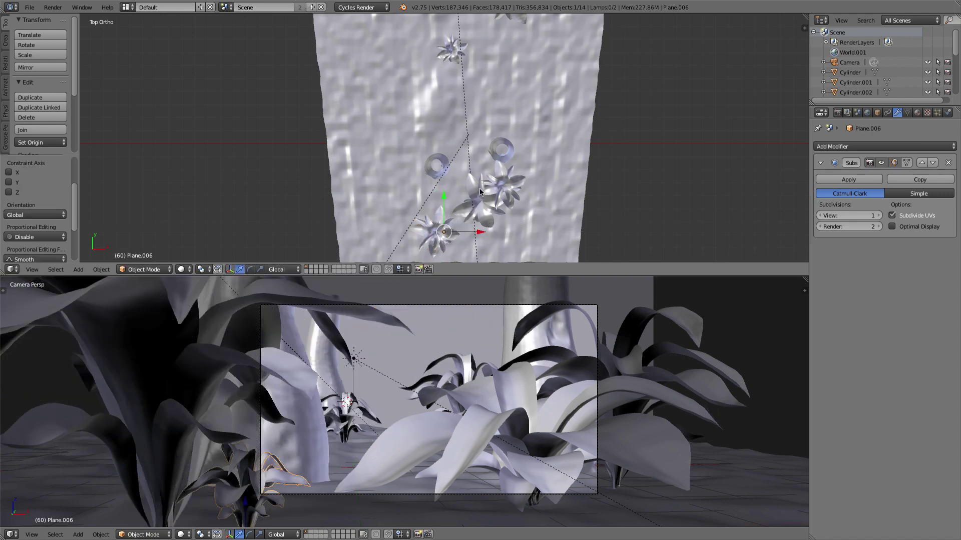
Move the shrunken copy slightly back in Y so more of it enters the camera frame, and deselect everything
{"action": "left_click_drag", "start_coordinate": [446, 203], "coordinate": [448, 196]}
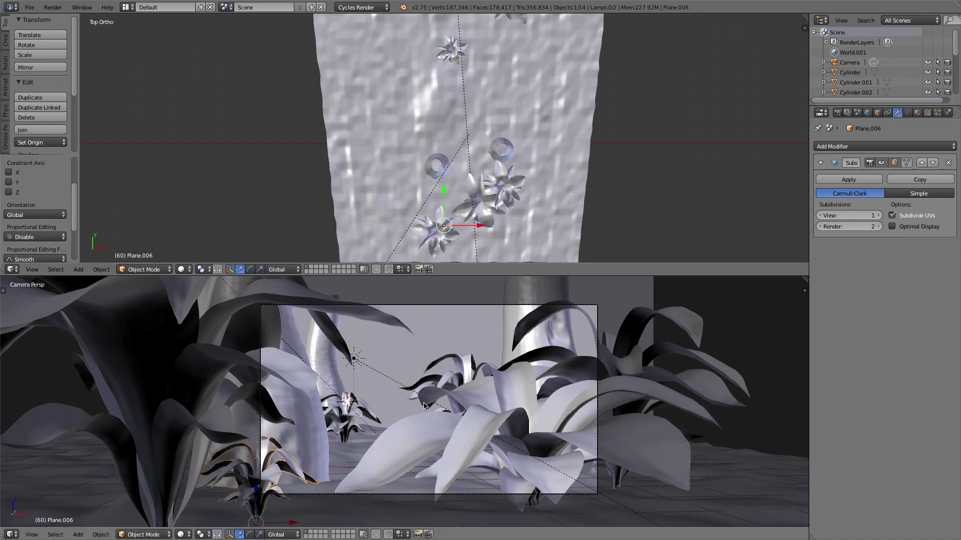
{"action": "scroll", "coordinate": [388, 439], "scroll_direction": "up", "scroll_amount": 1}
{"action": "scroll", "coordinate": [454, 419], "scroll_direction": "up", "scroll_amount": 1}
{"action": "key", "text": "a"}
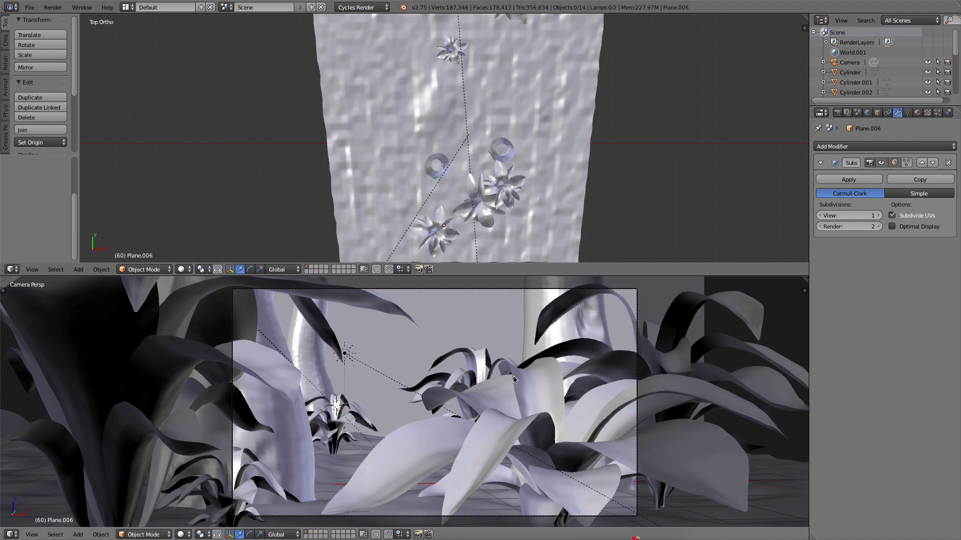
Rename the large central foreground plant to "focus"
{"action": "right_click", "coordinate": [542, 381]}
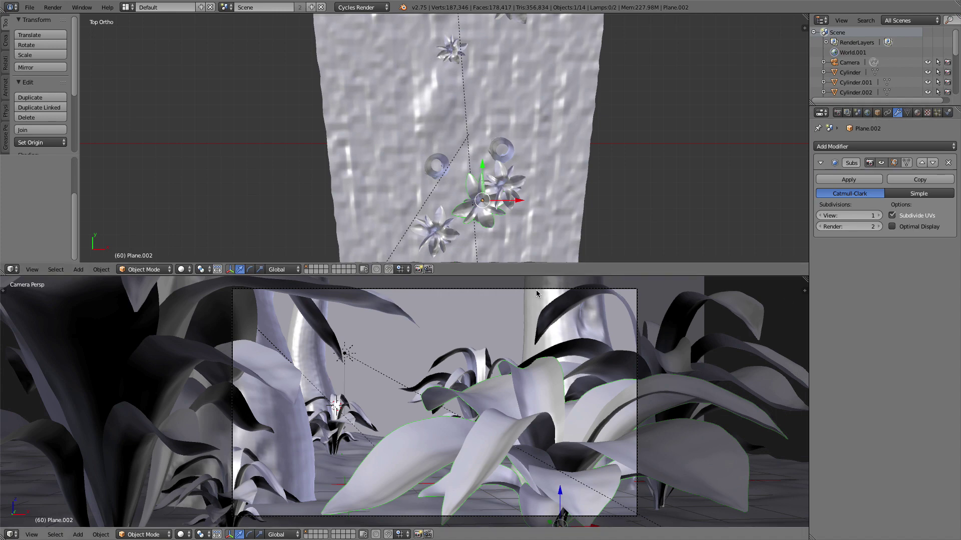
{"action": "key", "text": "n"}
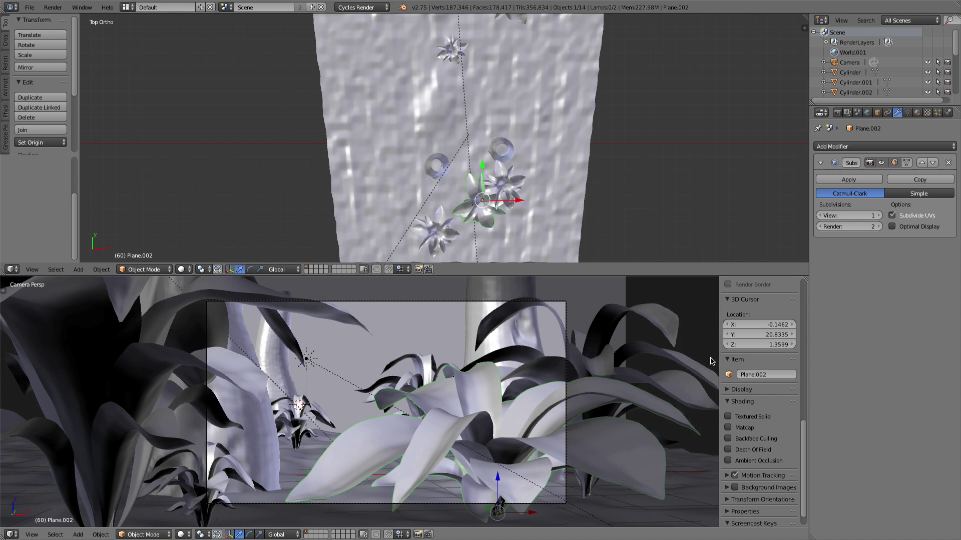
{"action": "left_click", "coordinate": [769, 375]}
{"action": "type", "text": "focus"}
{"action": "key", "text": "Return"}
Set the "focus" plant as the camera's depth of field focus object
{"action": "right_click", "coordinate": [382, 303]}
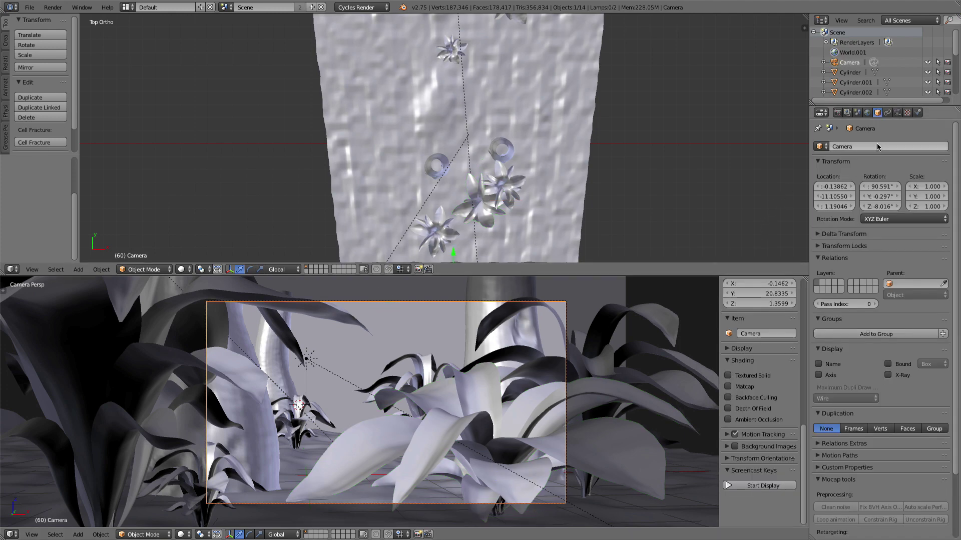
{"action": "left_click", "coordinate": [896, 113]}
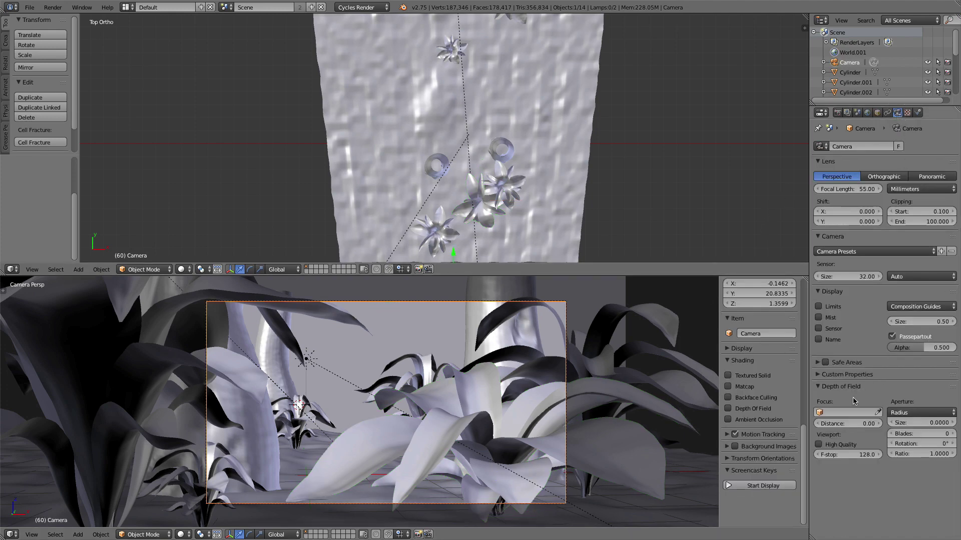
{"action": "left_click", "coordinate": [820, 412]}
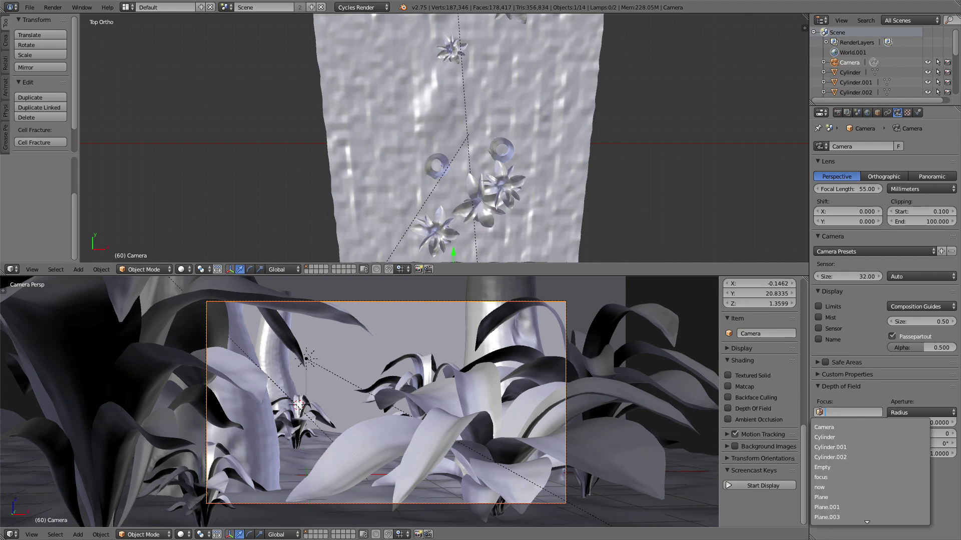
{"action": "left_click", "coordinate": [843, 478]}
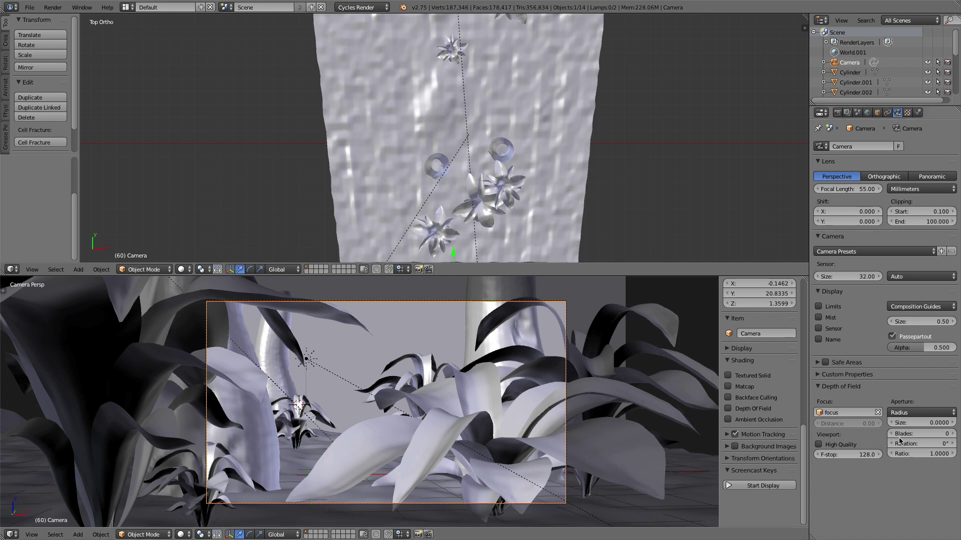
Set the camera's aperture size to 0.04 and its blades to 6
{"action": "left_click", "coordinate": [904, 426]}
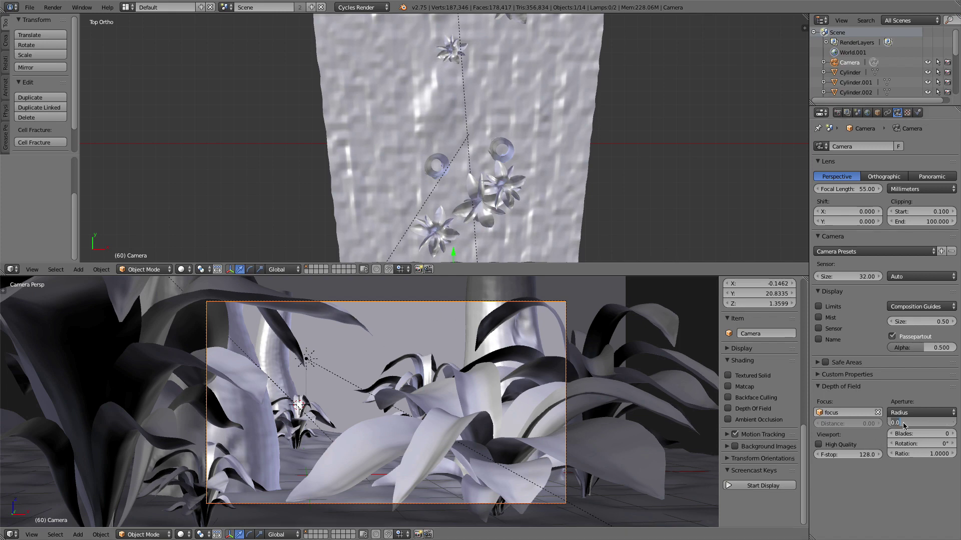
{"action": "type", "text": ".04"}
{"action": "key", "text": "Return"}
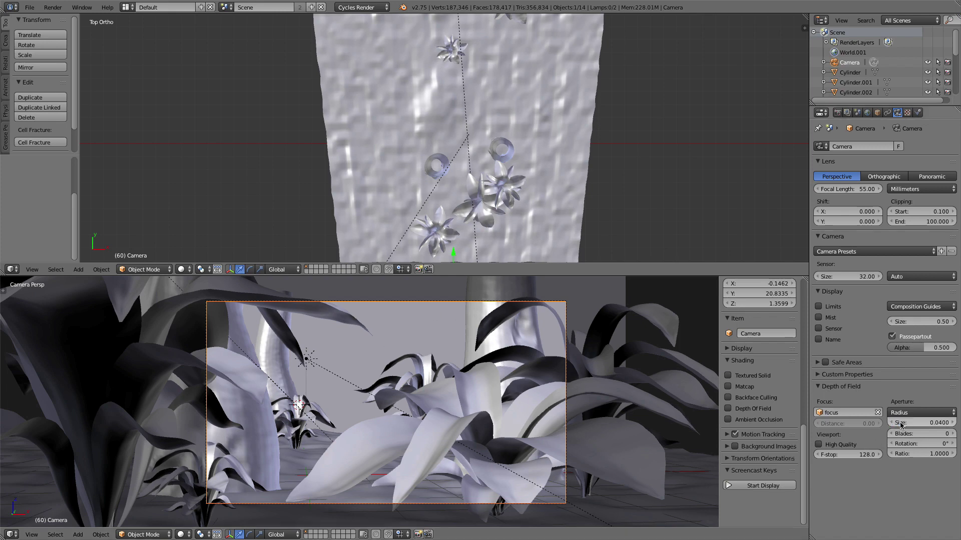
{"action": "left_click", "coordinate": [916, 434]}
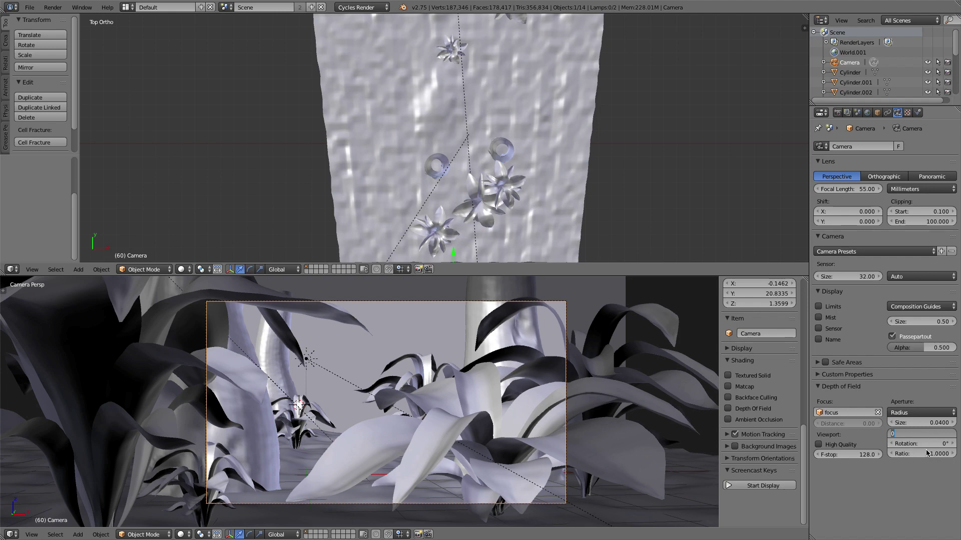
{"action": "key", "text": "Return"}
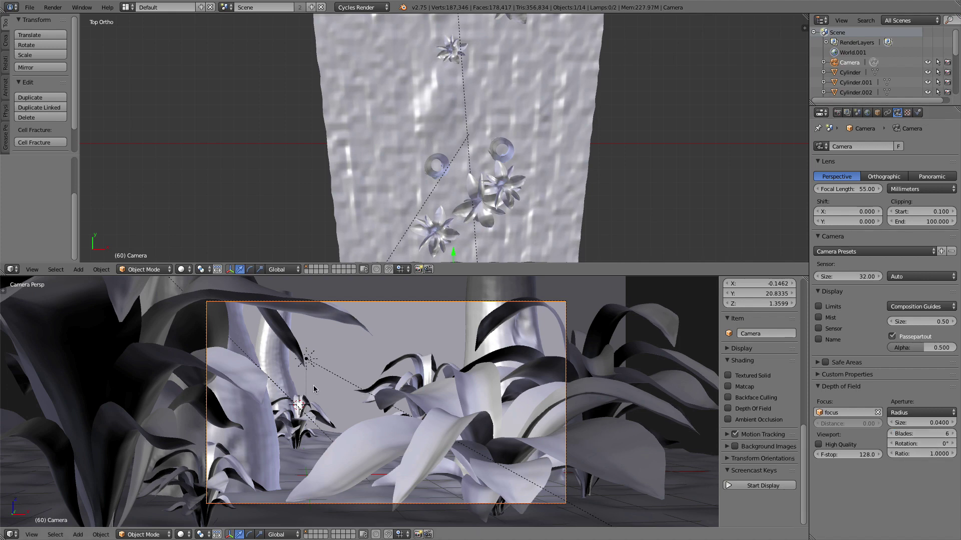
Restrict rendering to a border matching the camera frame, and preview the depth of field in rendered shading
{"action": "key", "text": "shift+z"}
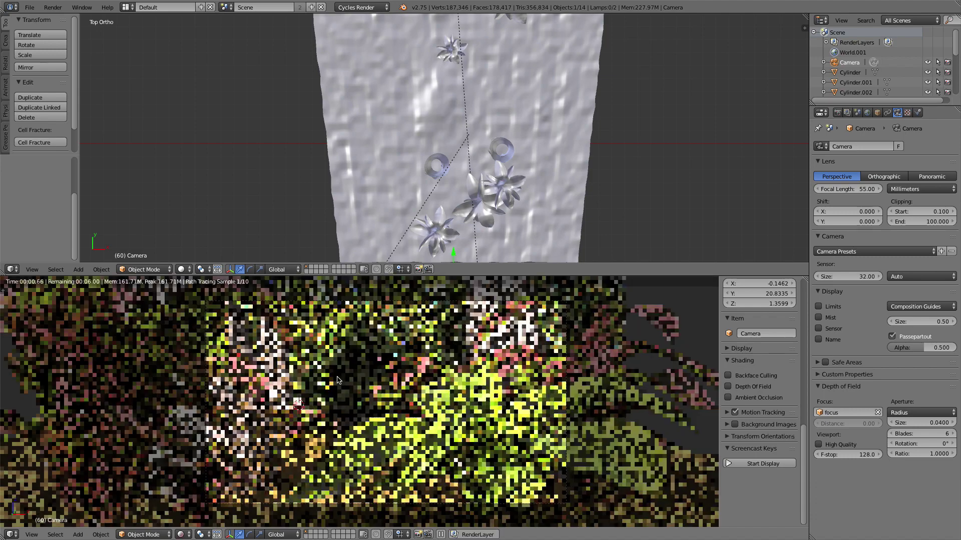
{"action": "key", "text": "shift+z"}
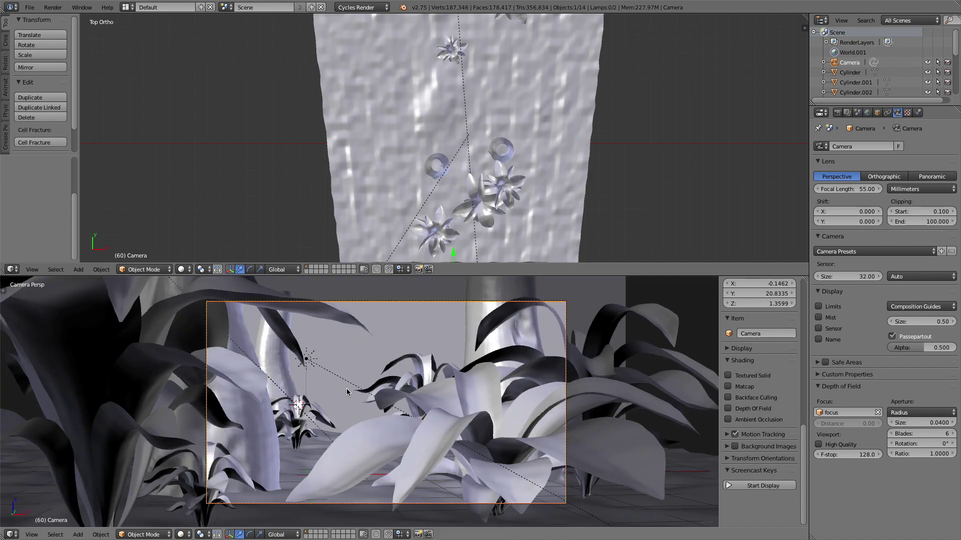
{"action": "key", "text": "ctrl+b"}
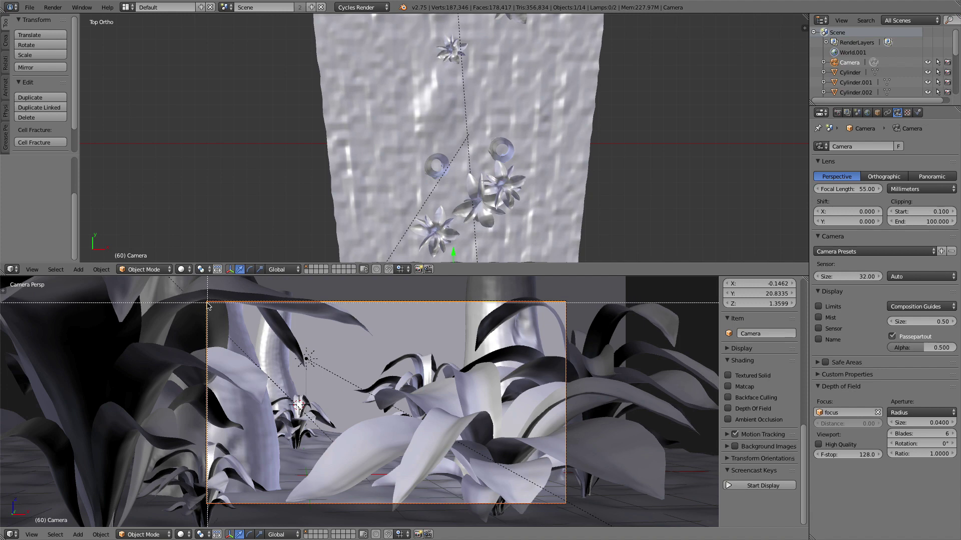
{"action": "left_click_drag", "start_coordinate": [208, 304], "coordinate": [565, 503]}
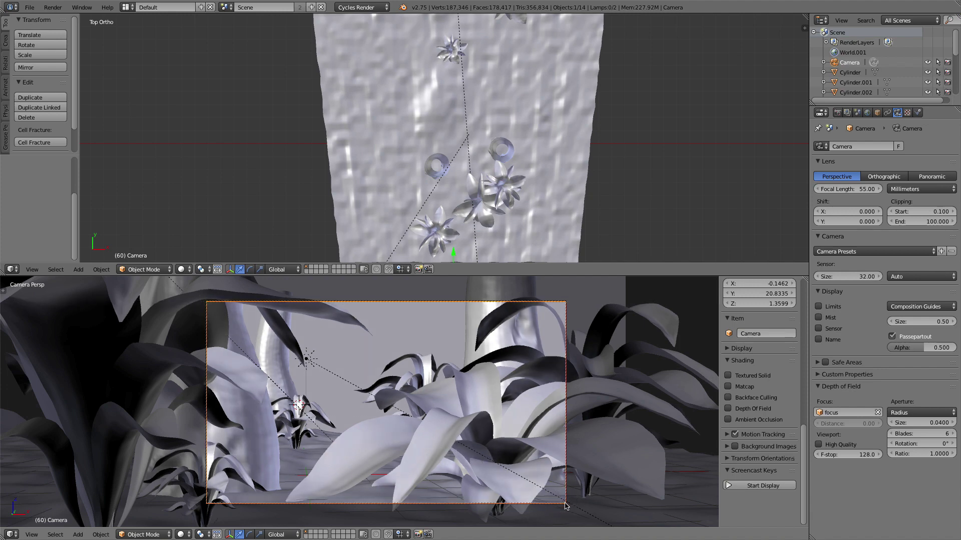
{"action": "key", "text": "shift+z"}
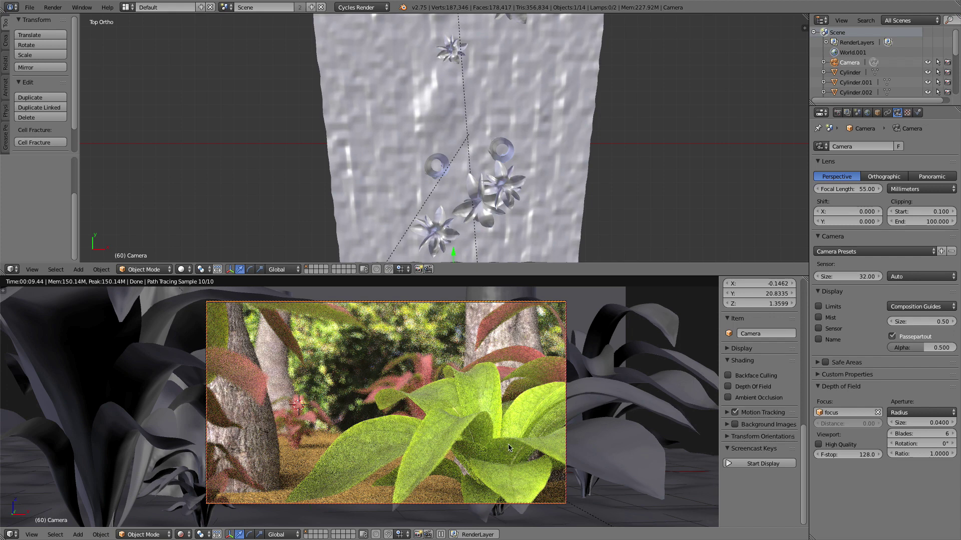
{"action": "key", "text": "shift+z"}
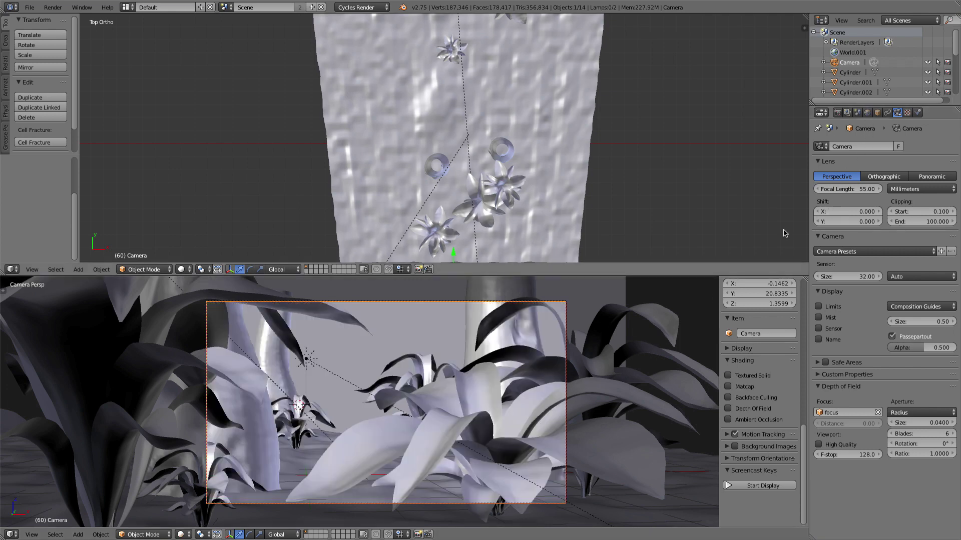
Give the world background a Sky Texture colour with multiple importance enabled and a strength of 1.5
{"action": "left_click", "coordinate": [867, 112]}
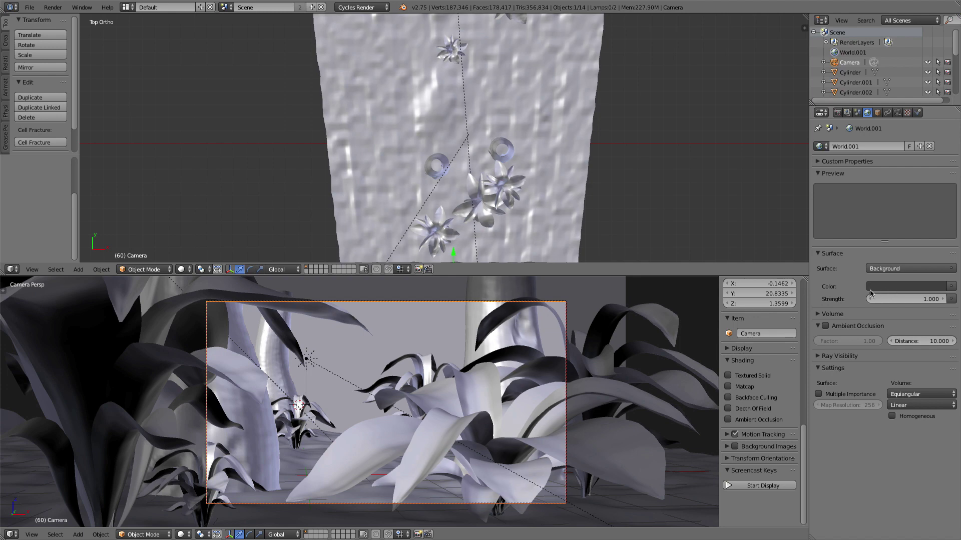
{"action": "left_click", "coordinate": [951, 286]}
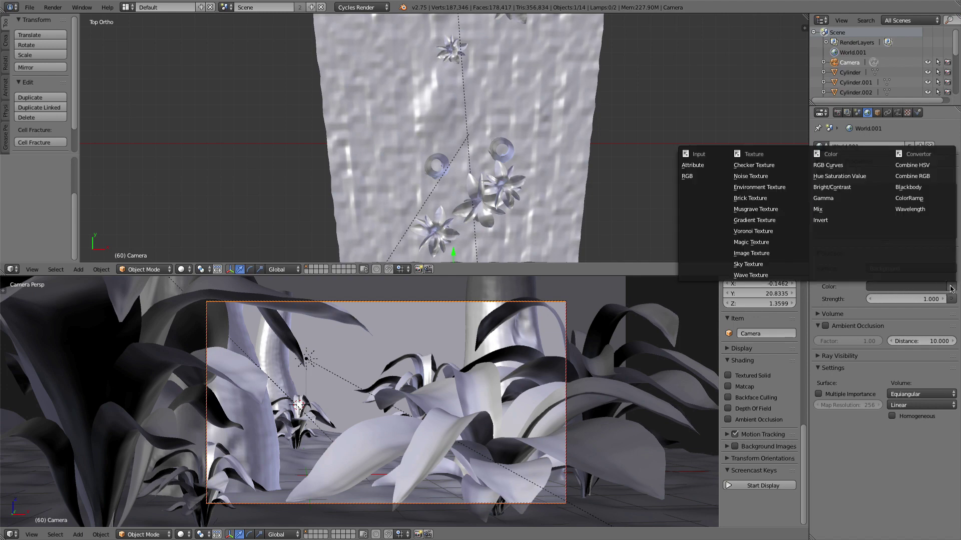
{"action": "left_click", "coordinate": [751, 265]}
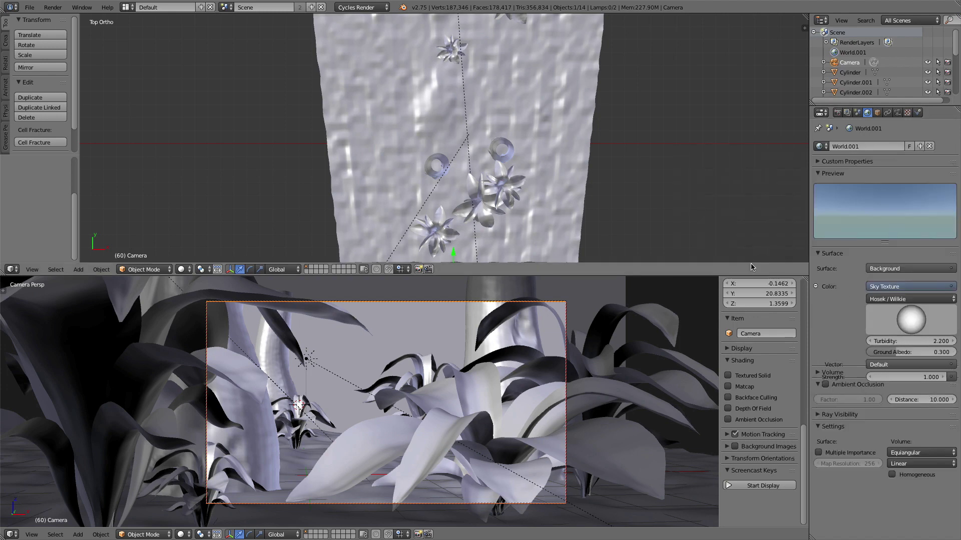
{"action": "left_click", "coordinate": [819, 472]}
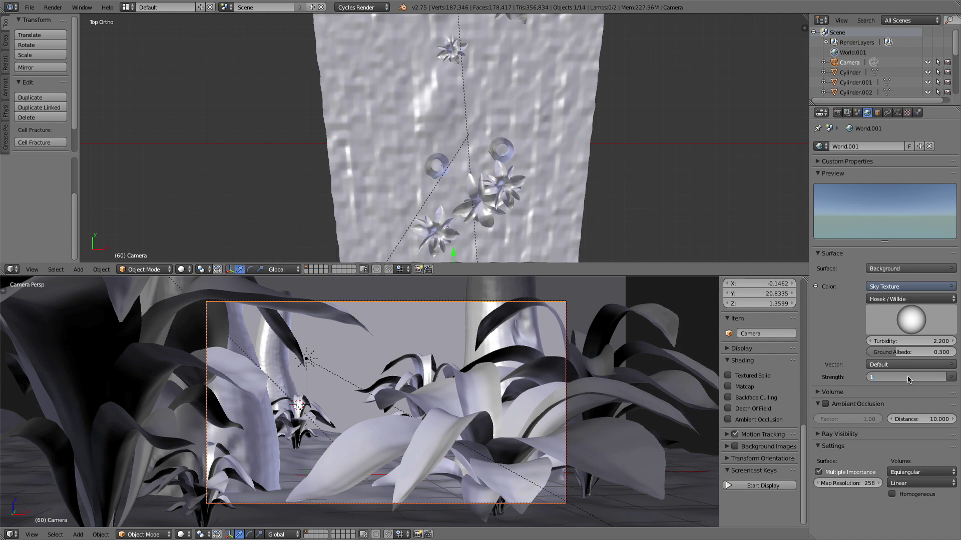
{"action": "type", "text": ".5"}
{"action": "key", "text": "Return"}
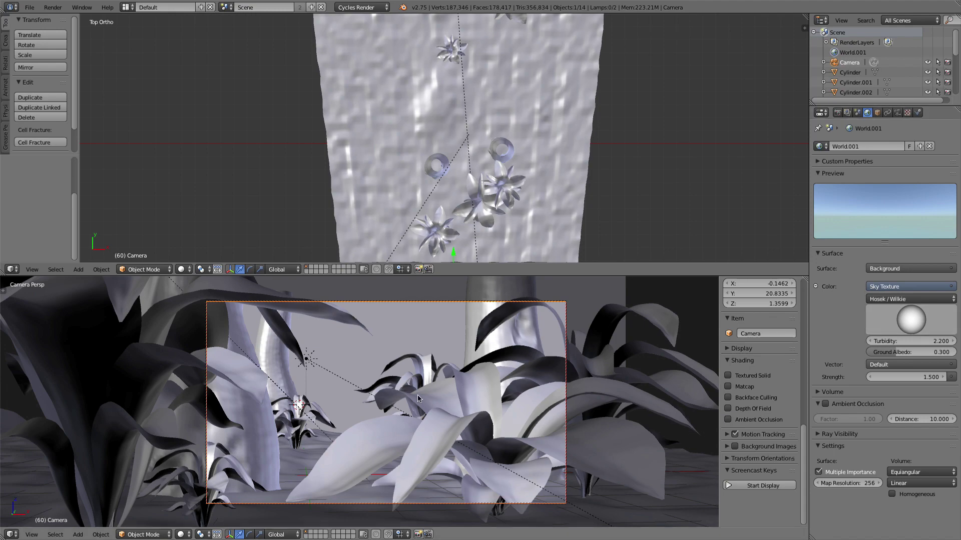
Preview the sky-lit camera view in rendered shading, and return to solid shading
{"action": "key", "text": "shift+z"}
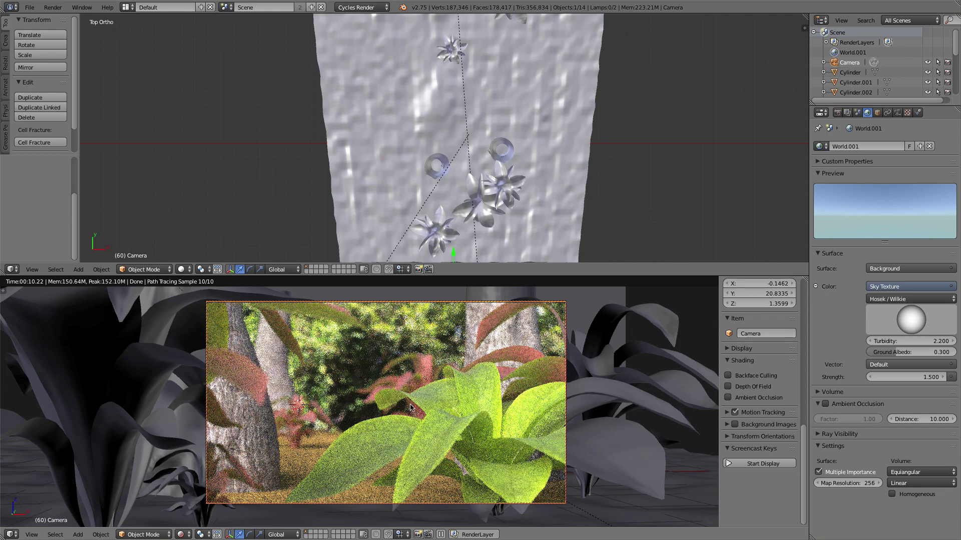
{"action": "key", "text": "shift+z"}
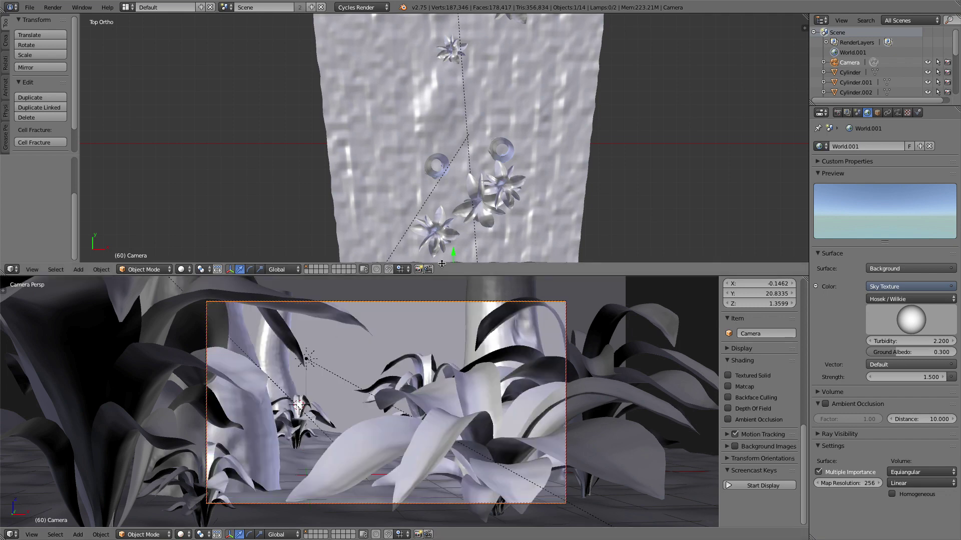
Turn the lower camera view into a timeline and shrink it so the upper 3D view fills most of the window
{"action": "right_click", "coordinate": [386, 336]}
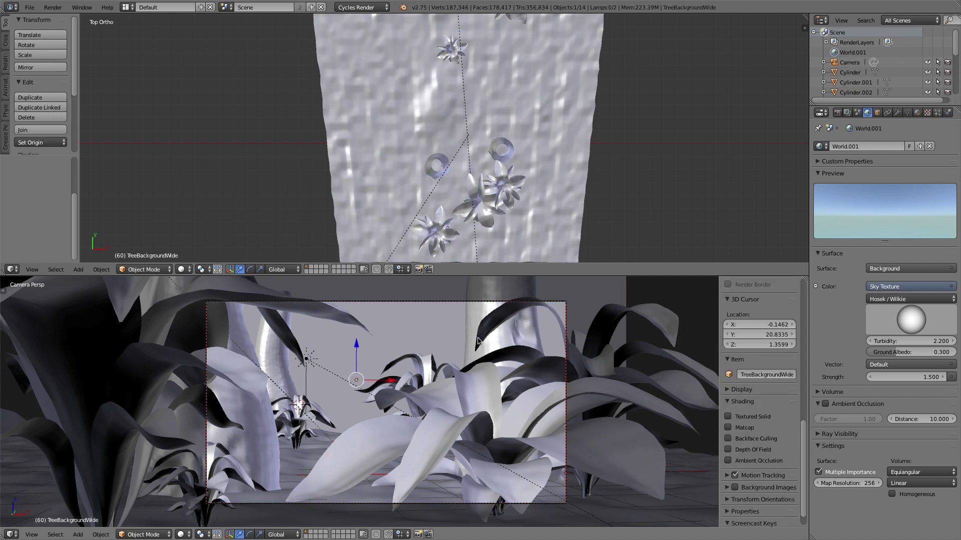
{"action": "left_click", "coordinate": [11, 534]}
{"action": "left_click", "coordinate": [29, 507]}
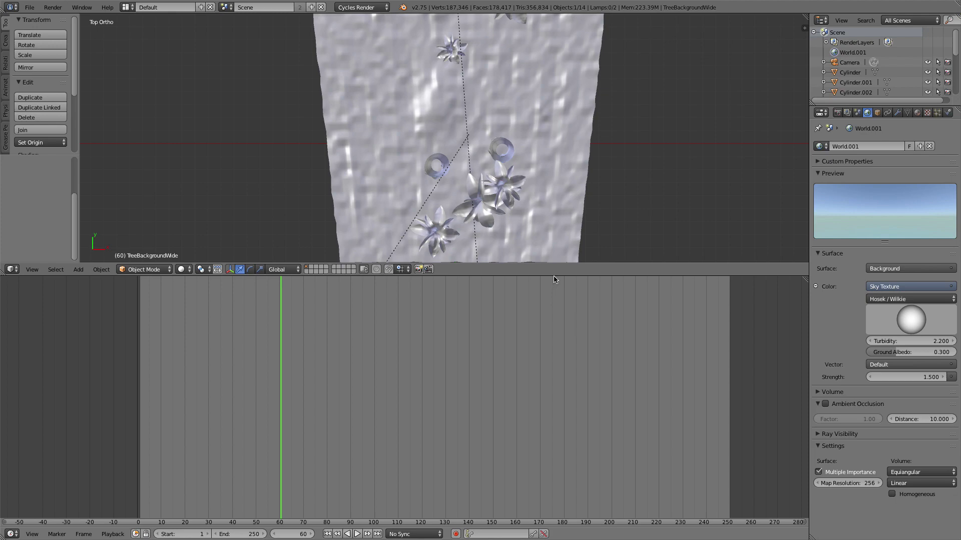
{"action": "left_click_drag", "start_coordinate": [555, 275], "coordinate": [555, 480]}
Shift the tree background plane slightly along the X axis
{"action": "middle_click_drag", "start_coordinate": [500, 400], "coordinate": [476, 312]}
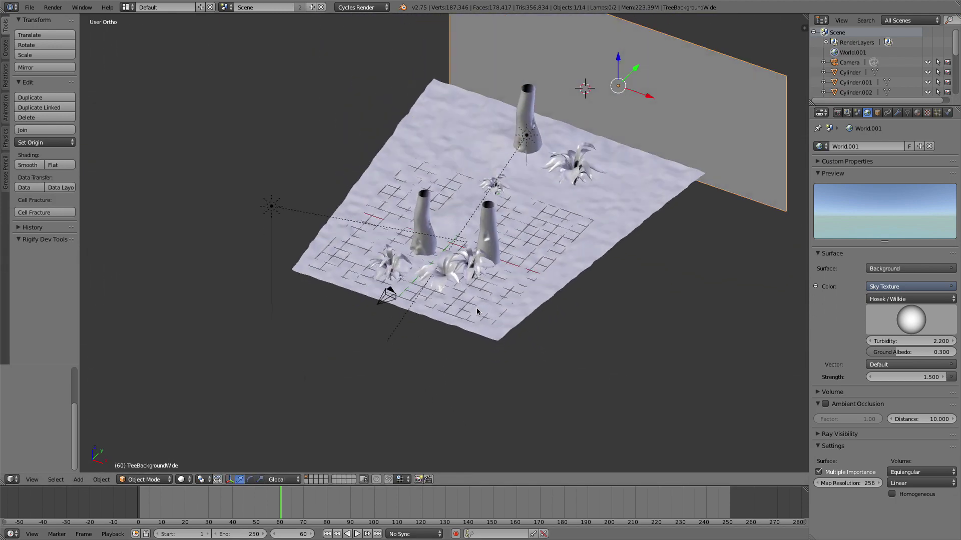
{"action": "scroll", "coordinate": [477, 309], "scroll_direction": "up", "scroll_amount": 1}
{"action": "middle_click_drag", "start_coordinate": [553, 288], "coordinate": [493, 360], "text": "shift"}
{"action": "left_click_drag", "start_coordinate": [629, 137], "coordinate": [608, 130]}
{"action": "scroll", "coordinate": [452, 343], "scroll_direction": "up", "scroll_amount": 3}
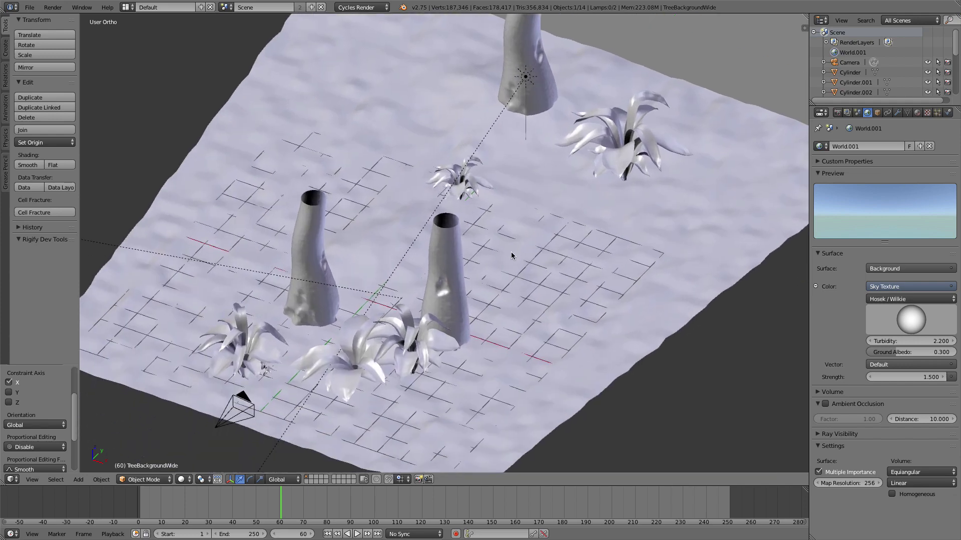
Add a second render layer and name it Background
{"action": "left_click", "coordinate": [847, 113]}
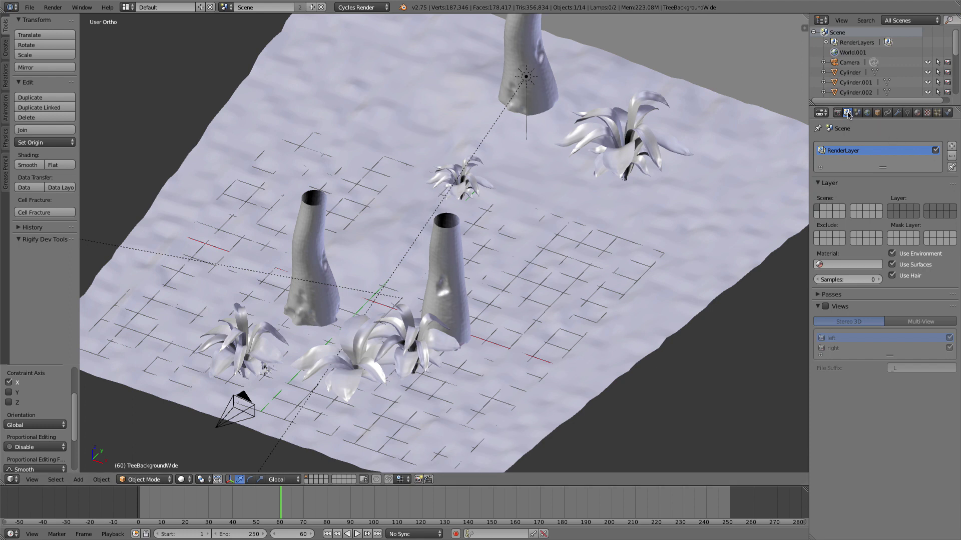
{"action": "left_click", "coordinate": [951, 145]}
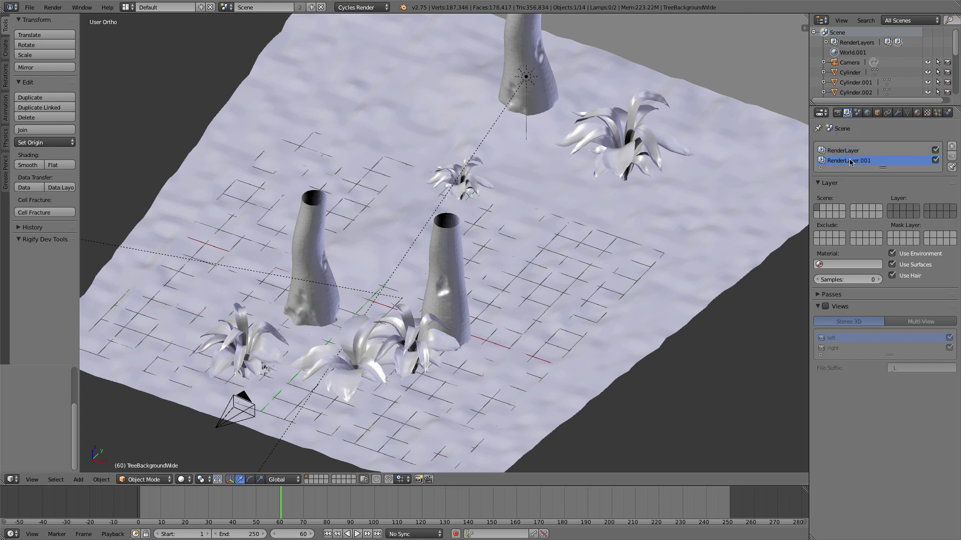
{"action": "double_click", "coordinate": [848, 160]}
{"action": "type", "text": "Back"}
{"action": "key", "text": "Return"}
{"action": "type", "text": "ground"}
{"action": "key", "text": "Return"}
Rename the original render layer focus and restrict it to the first layer
{"action": "double_click", "coordinate": [846, 151]}
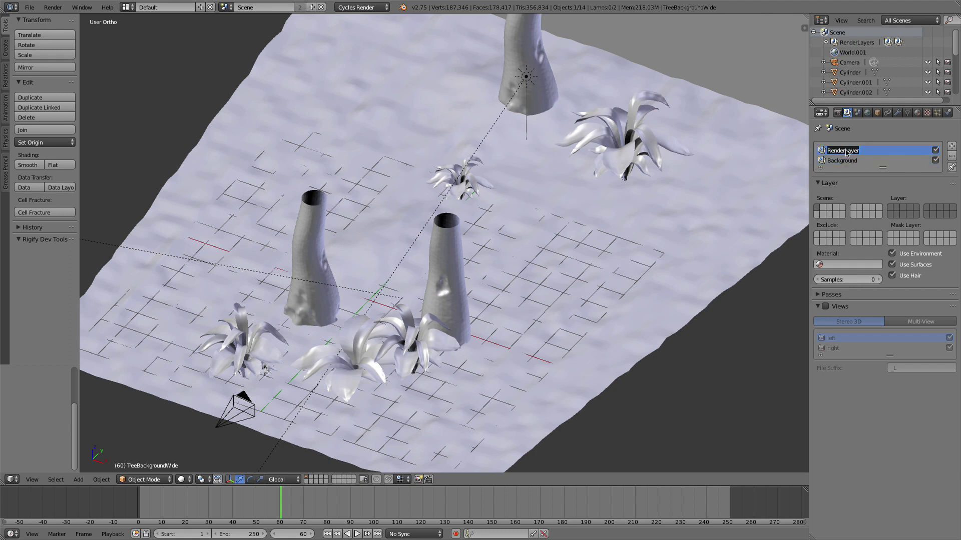
{"action": "type", "text": "focus"}
{"action": "left_click", "coordinate": [889, 210]}
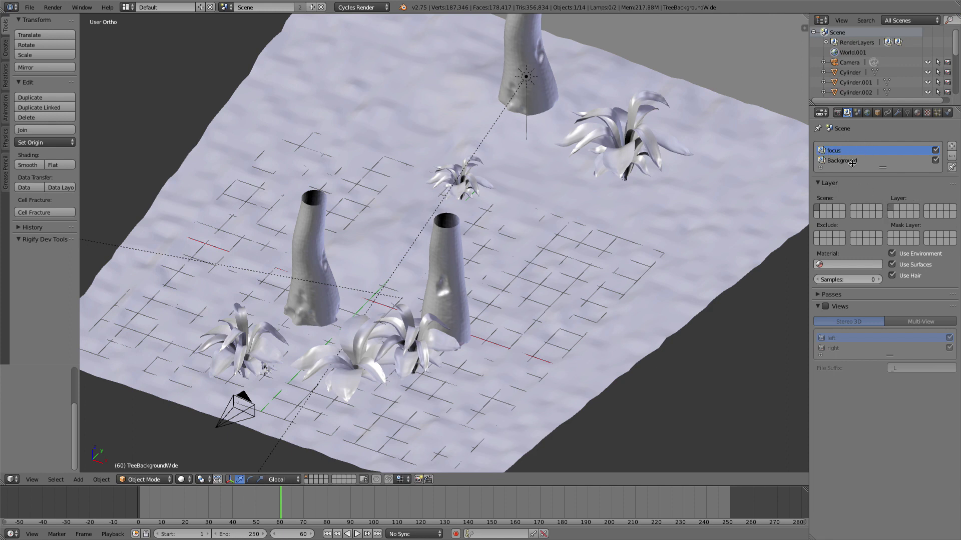
Restrict the Background render layer to the second layer, and check the scene's layer visibility
{"action": "left_click", "coordinate": [852, 162]}
{"action": "left_click", "coordinate": [897, 207]}
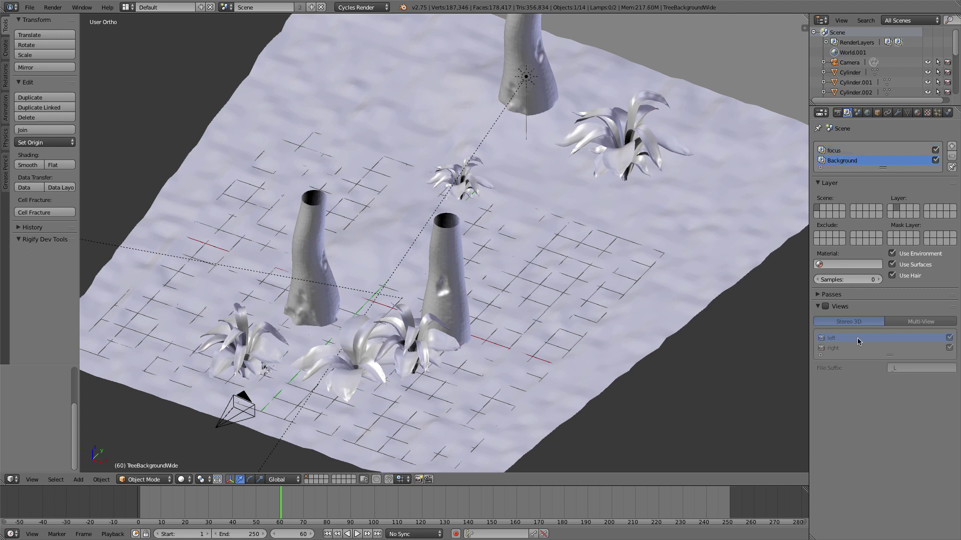
{"action": "left_click", "coordinate": [311, 476]}
{"action": "left_click", "coordinate": [306, 477]}
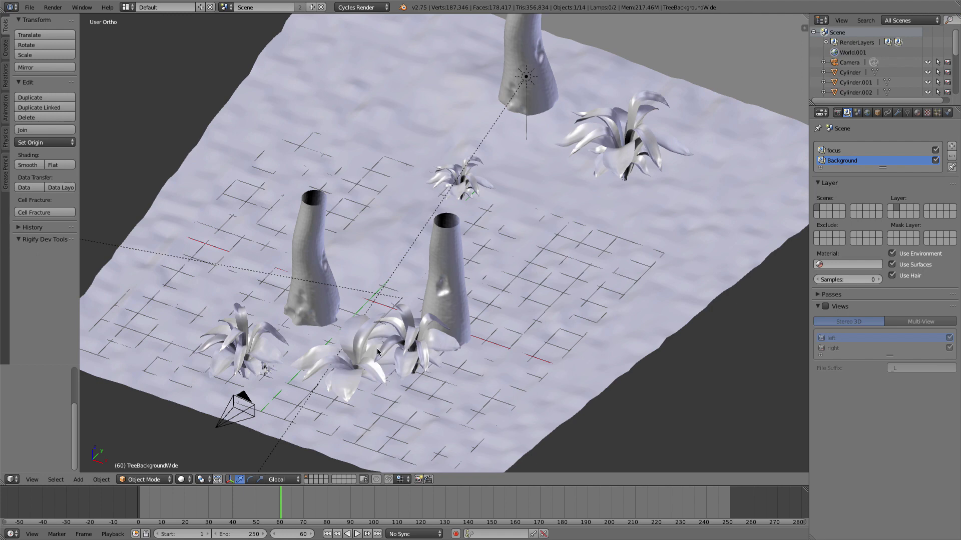
Move the ground plane to the second layer
{"action": "right_click", "coordinate": [364, 363]}
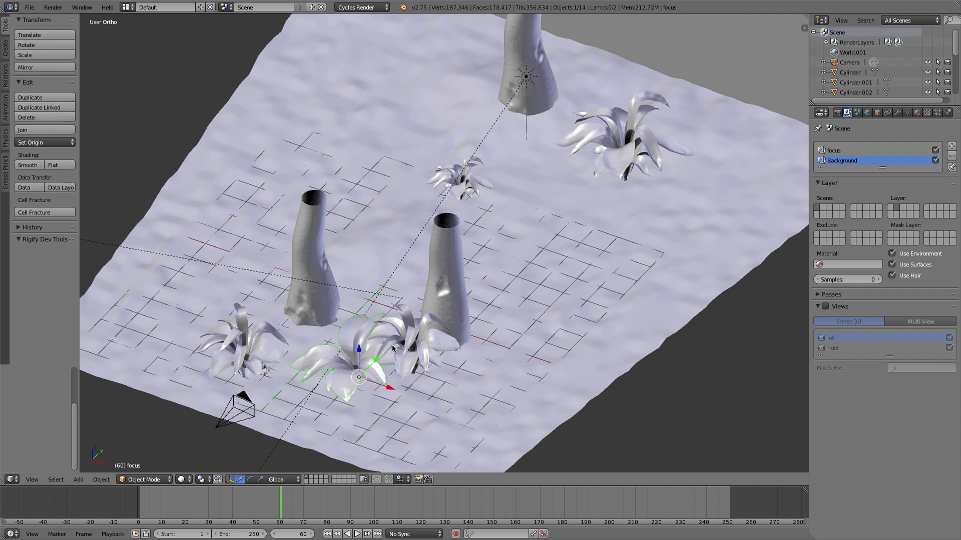
{"action": "middle_click_drag", "start_coordinate": [393, 348], "coordinate": [375, 339]}
{"action": "right_click", "coordinate": [451, 378]}
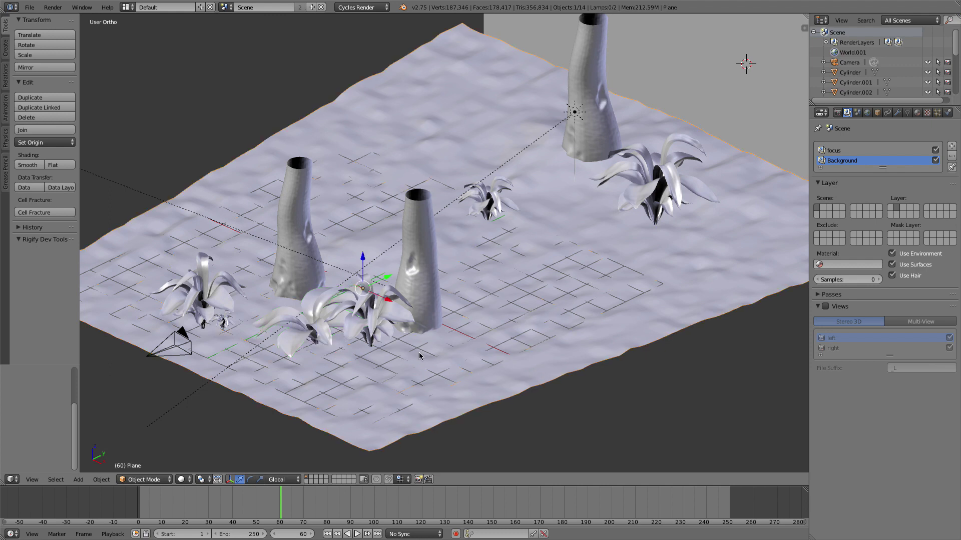
{"action": "right_click", "coordinate": [391, 312], "text": "shift"}
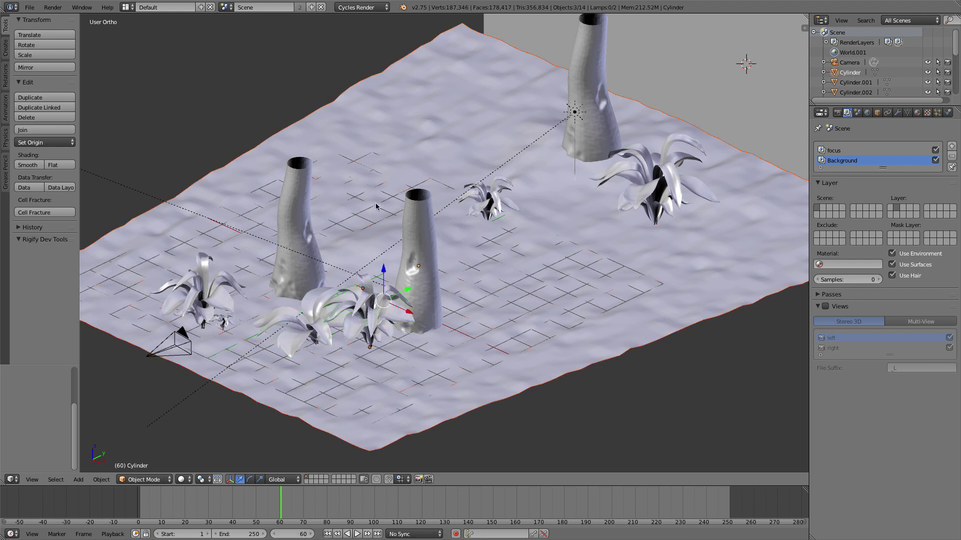
{"action": "right_click", "coordinate": [356, 183]}
{"action": "key", "text": "m"}
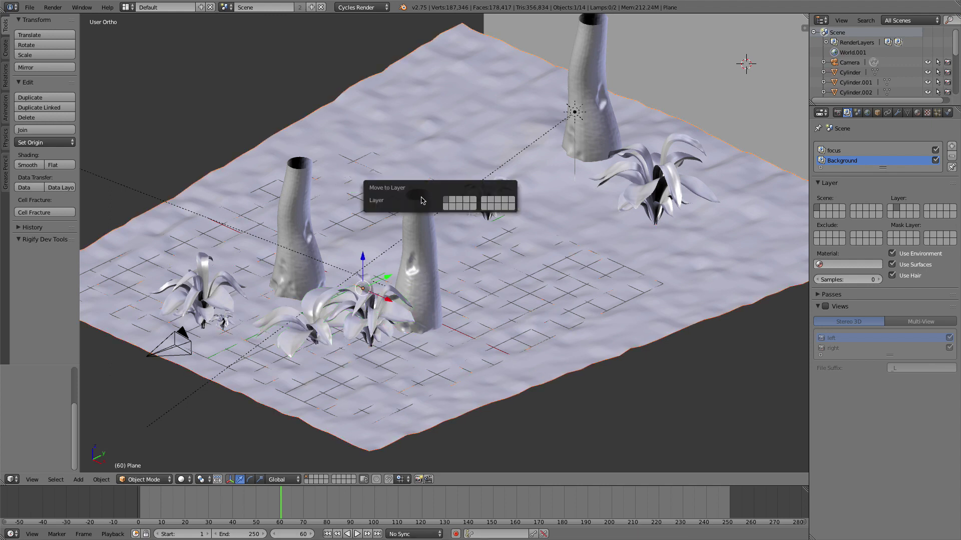
{"action": "left_click", "coordinate": [449, 203]}
Move the tree trunk directly behind the two foreground plants to the second layer
{"action": "right_click", "coordinate": [419, 234]}
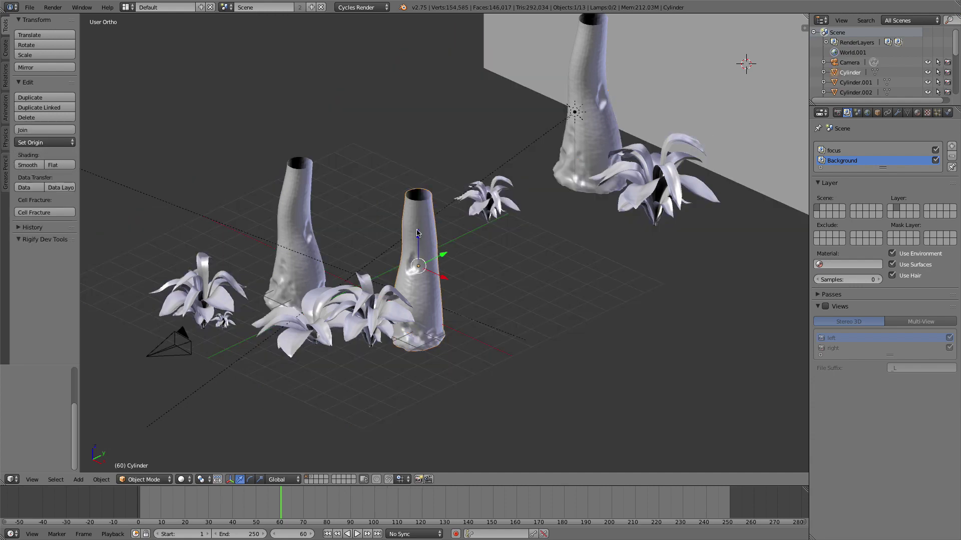
{"action": "key", "text": "m"}
{"action": "left_click", "coordinate": [504, 249]}
Move the two remaining trunks, the plants near the camera and at the back, and the background plane to the second layer
{"action": "right_click", "coordinate": [305, 238]}
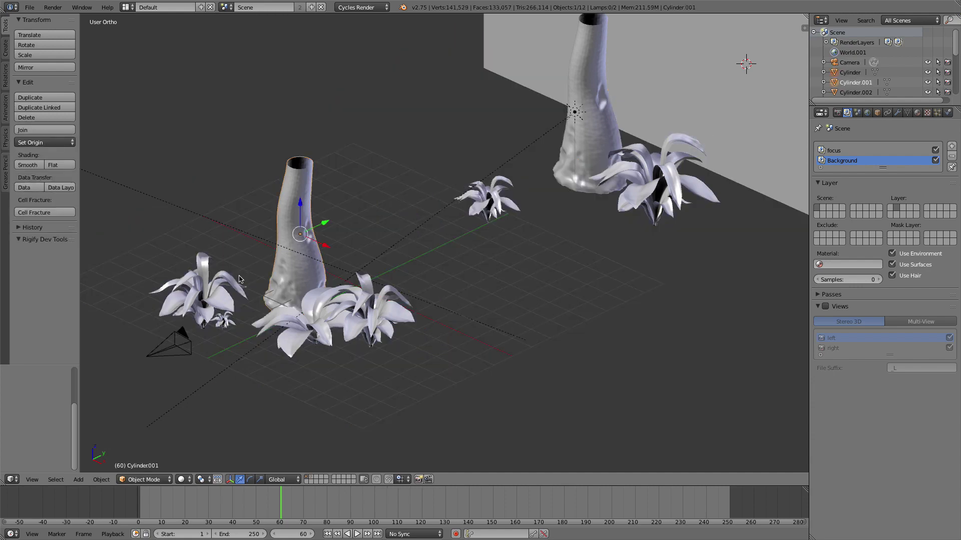
{"action": "right_click", "coordinate": [223, 311], "text": "shift"}
{"action": "right_click", "coordinate": [224, 320], "text": "shift"}
{"action": "right_click", "coordinate": [482, 220], "text": "shift"}
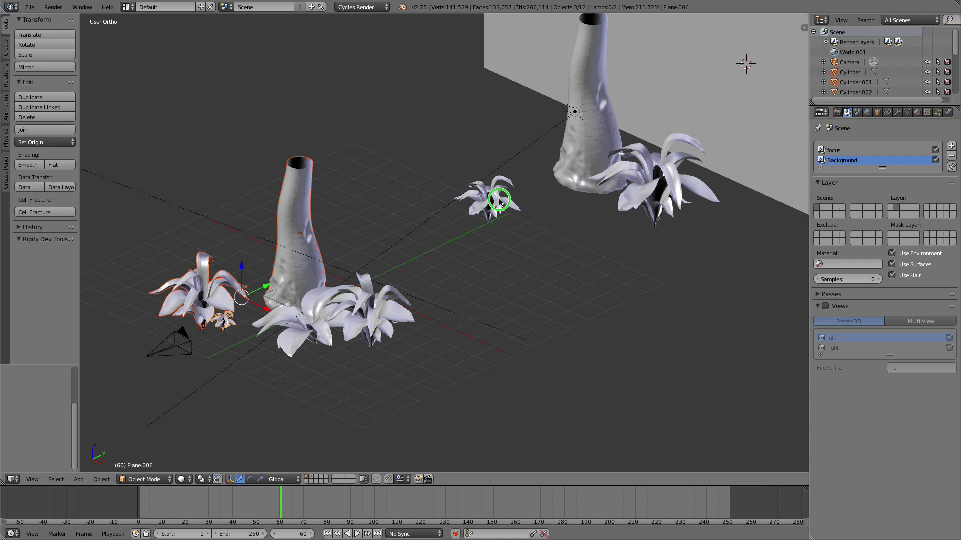
{"action": "right_click", "coordinate": [599, 166], "text": "shift"}
{"action": "right_click", "coordinate": [649, 184], "text": "shift"}
{"action": "right_click", "coordinate": [730, 80], "text": "shift"}
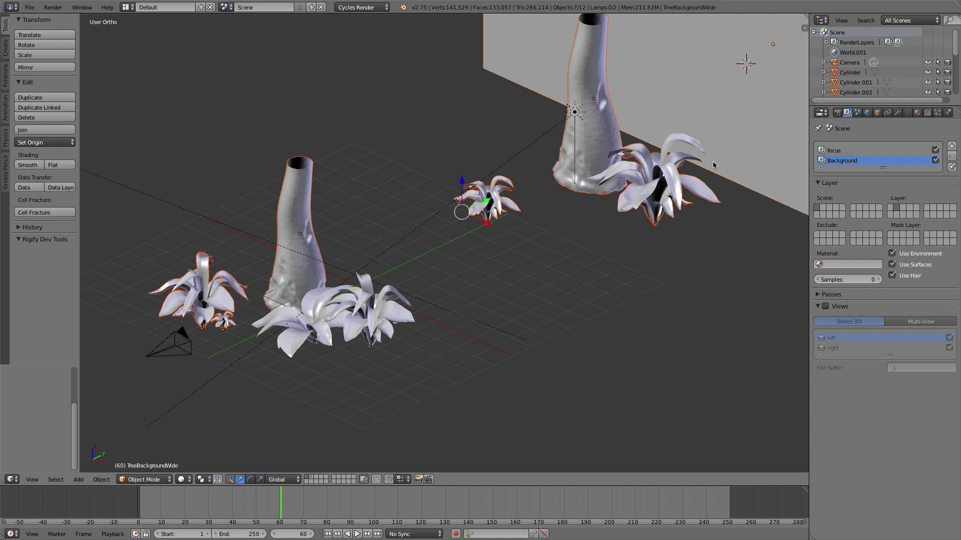
{"action": "key", "text": "m"}
{"action": "left_click", "coordinate": [808, 180]}
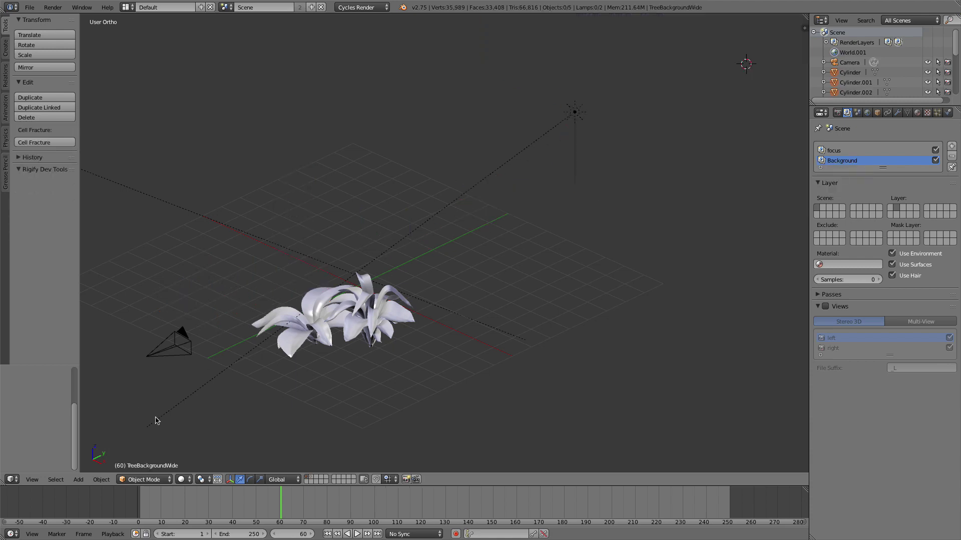
Open the mesh of the plant overlapping the focus plant for editing, with no vertices selected
{"action": "right_click", "coordinate": [378, 309]}
{"action": "key", "text": "m"}
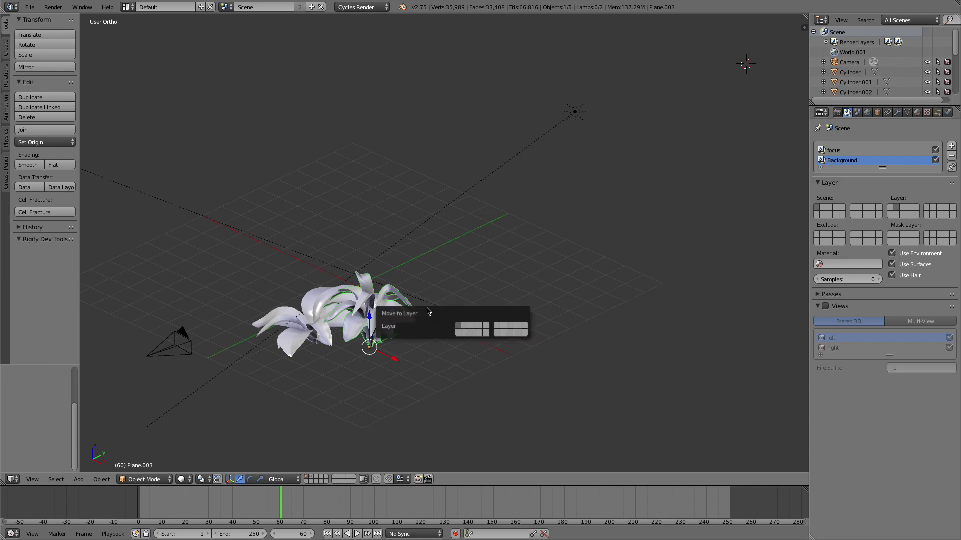
{"action": "middle_click_drag", "start_coordinate": [391, 318], "coordinate": [443, 330]}
{"action": "scroll", "coordinate": [513, 368], "scroll_direction": "up", "scroll_amount": 5}
{"action": "middle_click_drag", "start_coordinate": [516, 372], "coordinate": [431, 174], "text": "shift"}
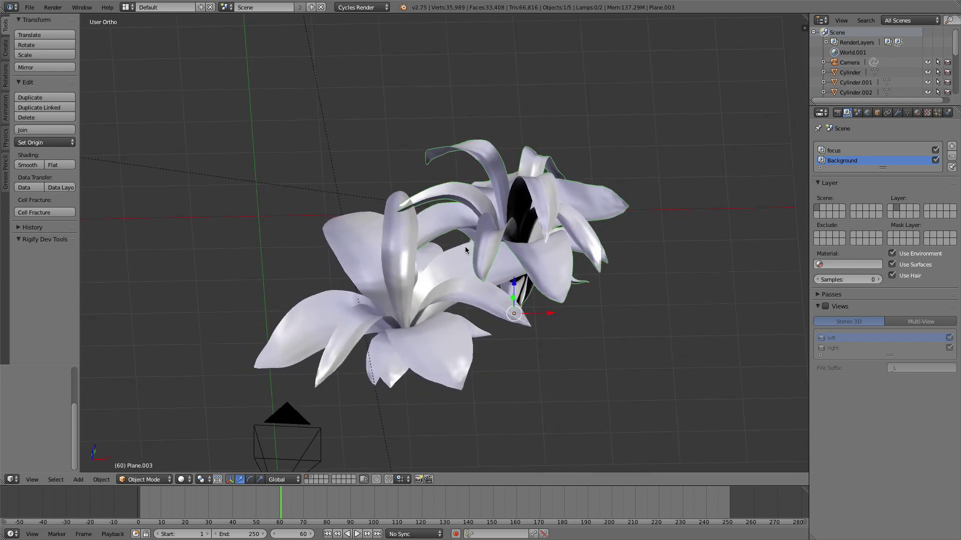
{"action": "scroll", "coordinate": [431, 174], "scroll_direction": "up", "scroll_amount": 2}
{"action": "key", "text": "Tab"}
{"action": "right_click", "coordinate": [404, 185]}
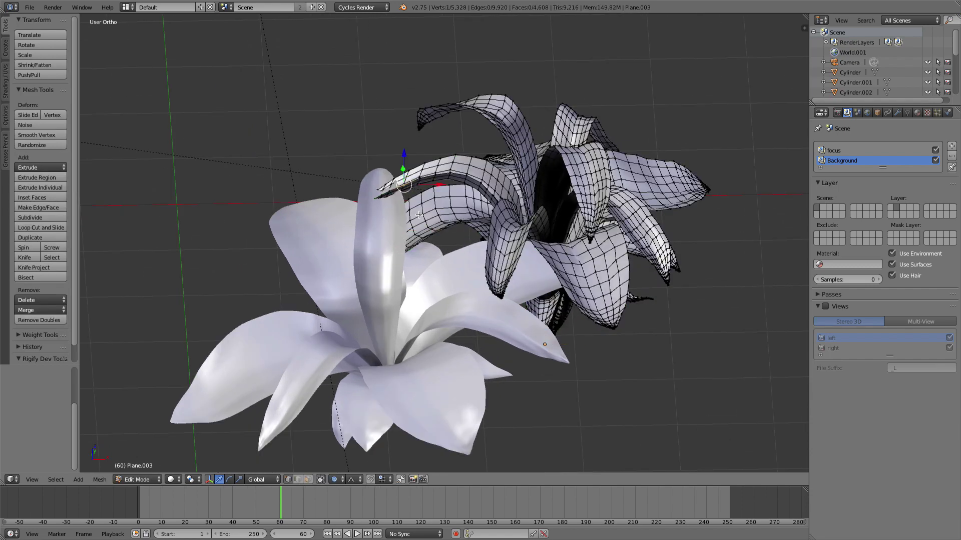
{"action": "key", "text": "a"}
Lift the leaf that intersects the focus plant by about 0.19 with smooth proportional editing at size 0.83
{"action": "scroll", "coordinate": [419, 214], "scroll_direction": "up", "scroll_amount": 2}
{"action": "left_click", "coordinate": [409, 165]}
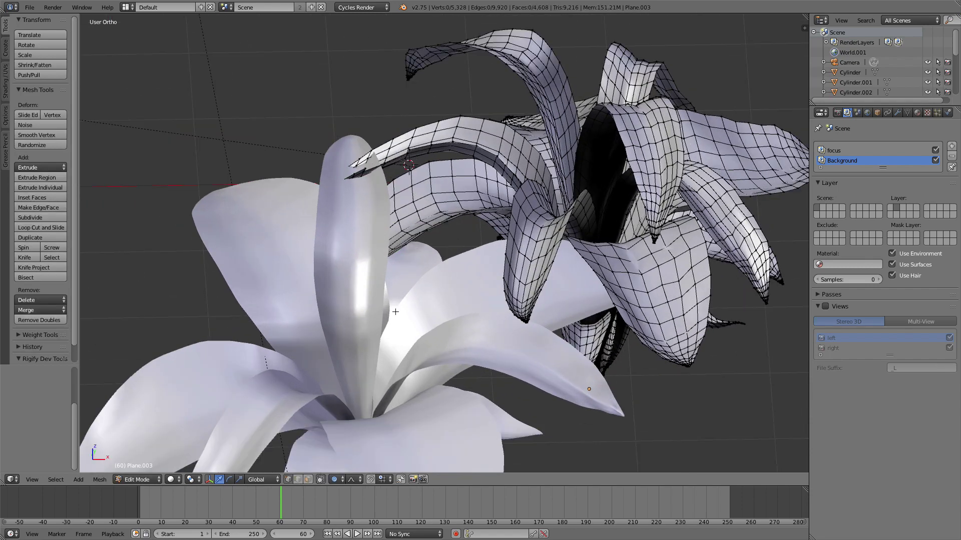
{"action": "right_click", "coordinate": [389, 159]}
{"action": "key", "text": "g"}
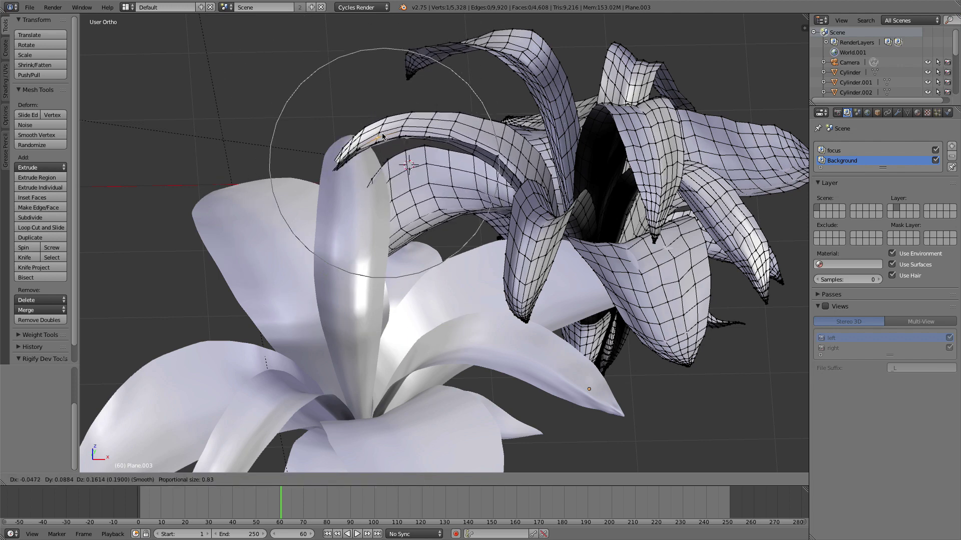
{"action": "left_click", "coordinate": [381, 137]}
Raise the same leaf's end with proportional size 0.62, nudge the neighbouring leaf tip off the focus plant, and leave mesh editing
{"action": "right_click", "coordinate": [332, 148]}
{"action": "key", "text": "g"}
{"action": "scroll", "coordinate": [329, 143], "scroll_direction": "up", "scroll_amount": 3}
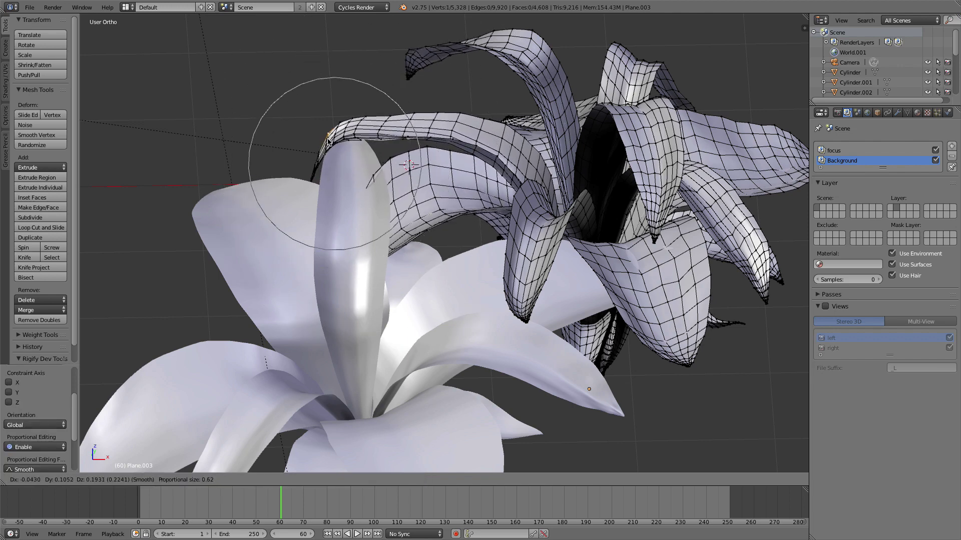
{"action": "left_click", "coordinate": [318, 139]}
{"action": "right_click", "coordinate": [373, 181]}
{"action": "key", "text": "g"}
{"action": "left_click", "coordinate": [394, 183]}
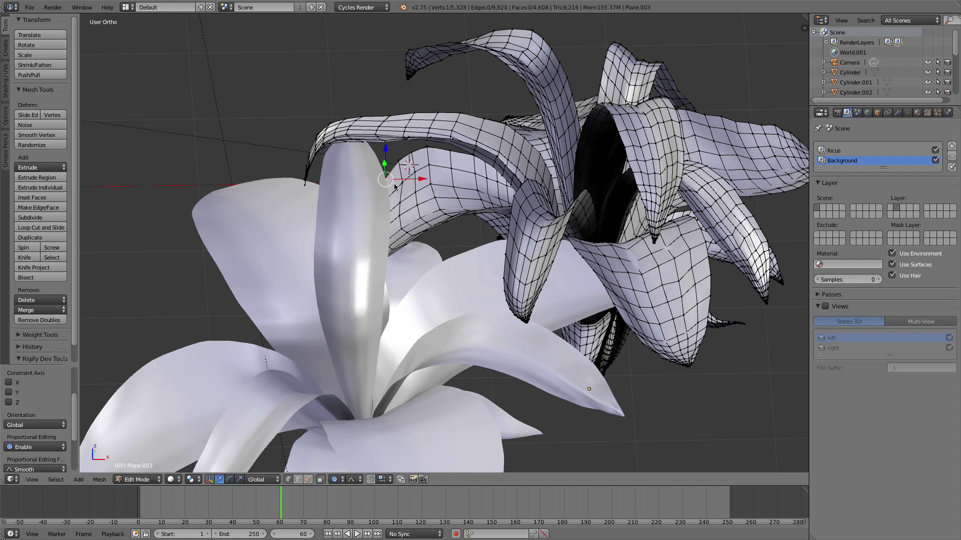
{"action": "key", "text": "Tab"}
Inspect the first-layer plants and the second-layer scenery separately through the camera
{"action": "key", "text": "KP_0"}
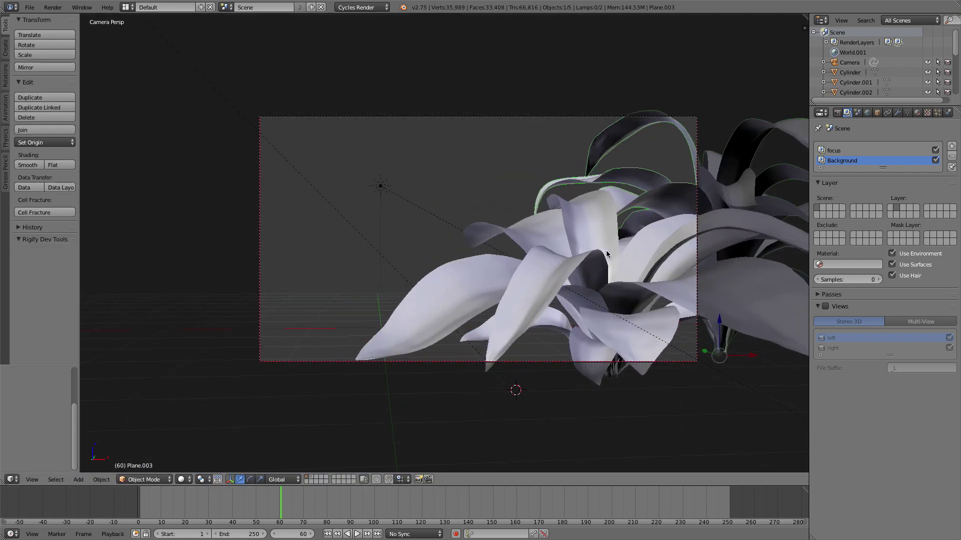
{"action": "middle_click_drag", "start_coordinate": [670, 267], "coordinate": [641, 265], "text": "shift"}
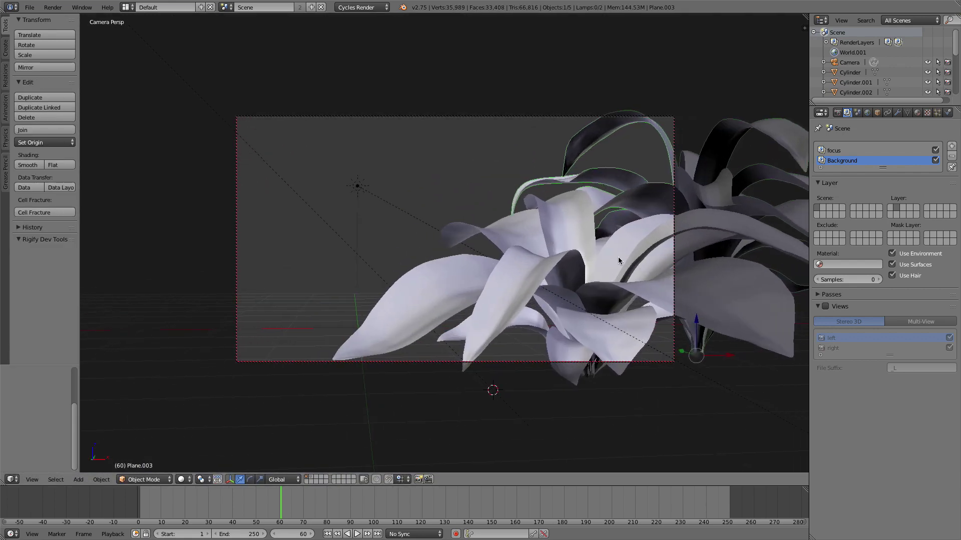
{"action": "middle_click_drag", "start_coordinate": [620, 214], "coordinate": [307, 223], "text": "shift"}
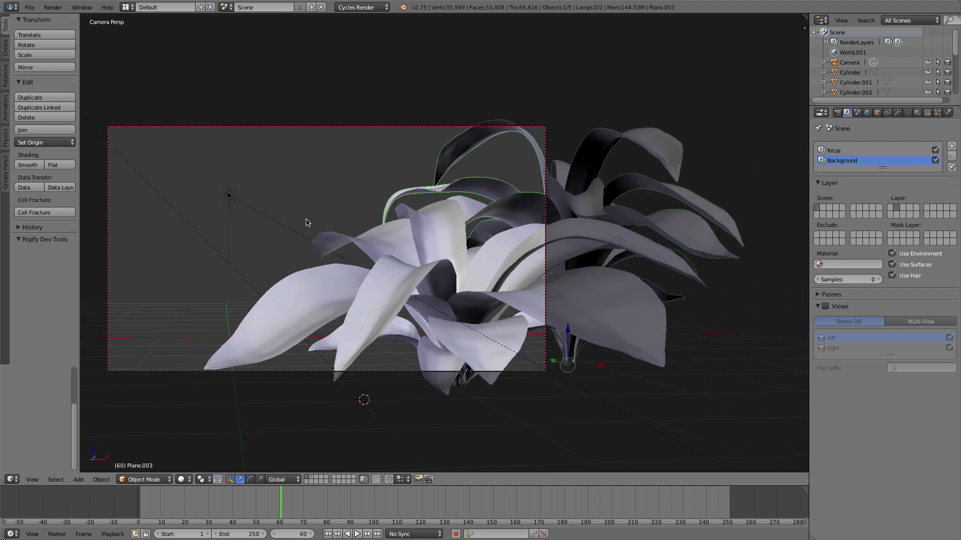
{"action": "left_click", "coordinate": [312, 479]}
{"action": "middle_click_drag", "start_coordinate": [362, 311], "coordinate": [515, 307], "text": "shift"}
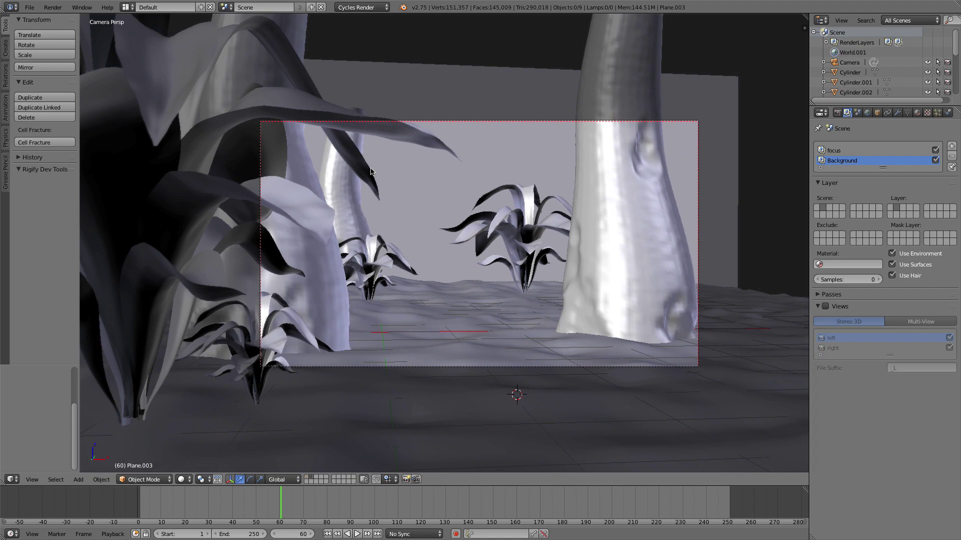
Show the ground plane's particle system settings, and display the first layer again
{"action": "right_click", "coordinate": [523, 291]}
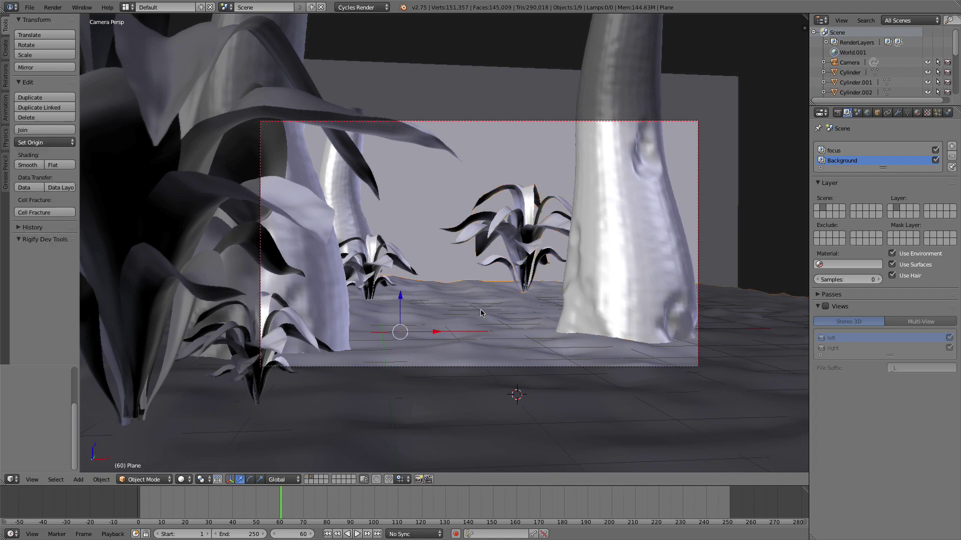
{"action": "left_click", "coordinate": [937, 114]}
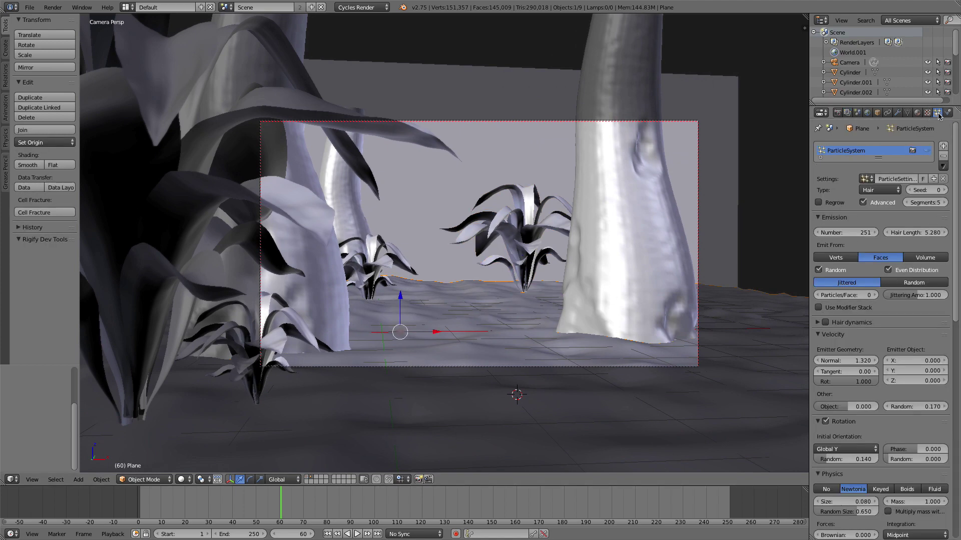
{"action": "left_click", "coordinate": [310, 480]}
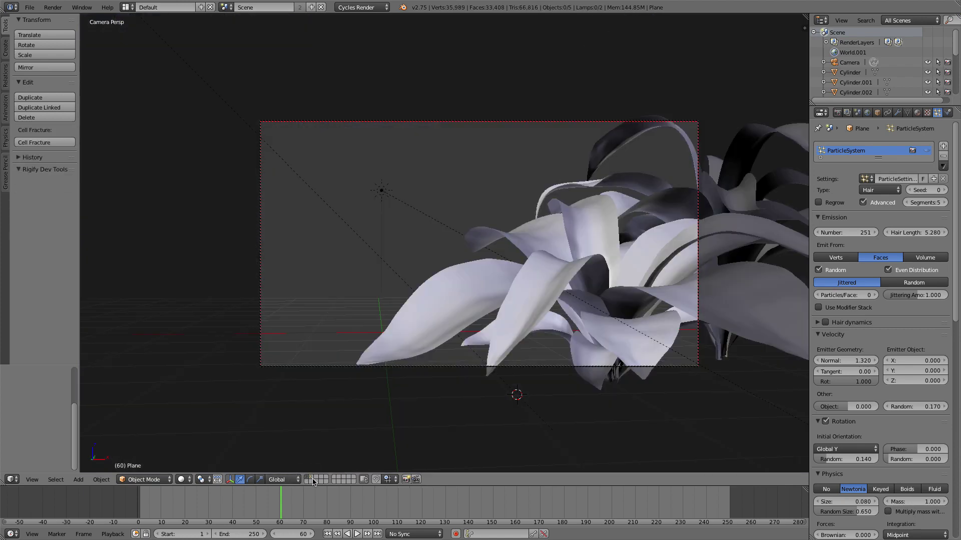
Display the first-layer plants and the second-layer scenery together in the camera view
{"action": "left_click", "coordinate": [310, 480]}
{"action": "left_click", "coordinate": [310, 480]}
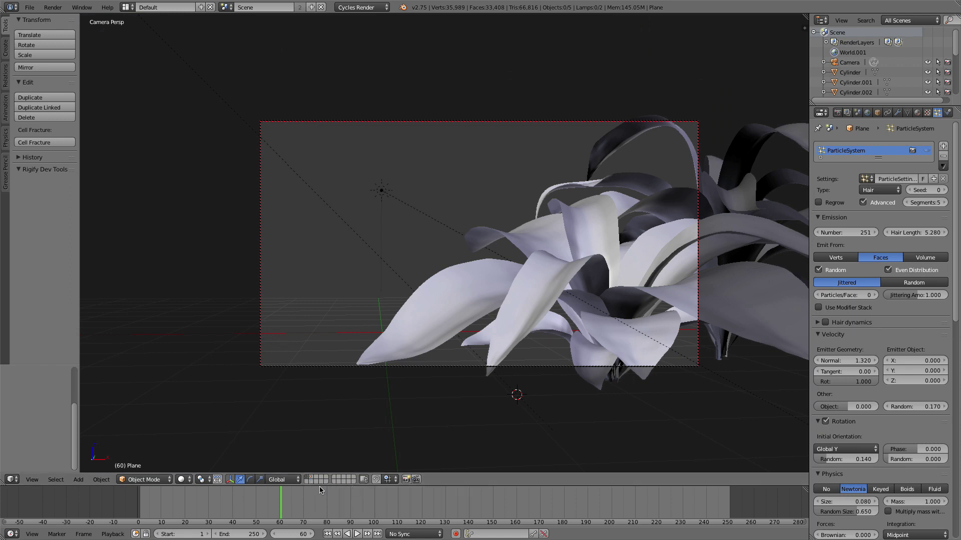
{"action": "left_click", "coordinate": [313, 479]}
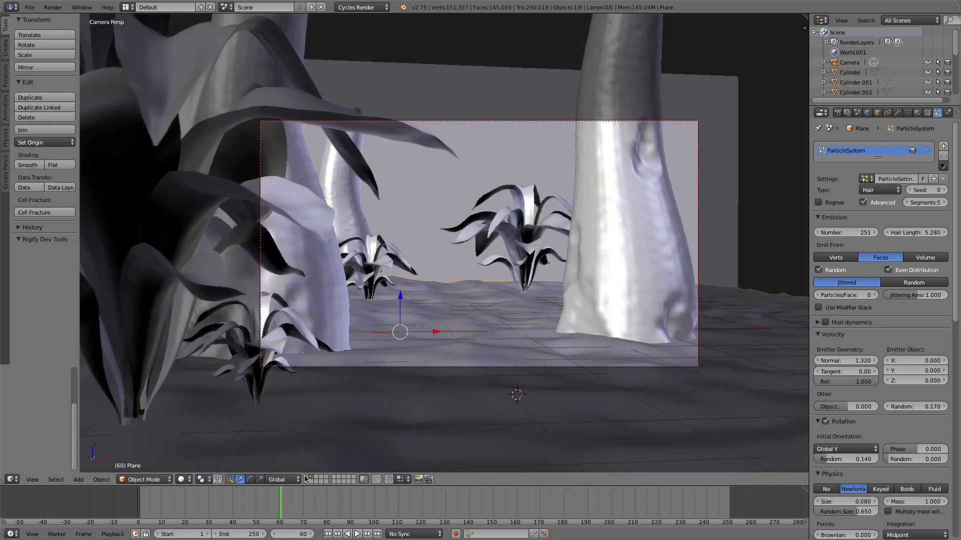
{"action": "left_click", "coordinate": [306, 479], "text": "shift"}
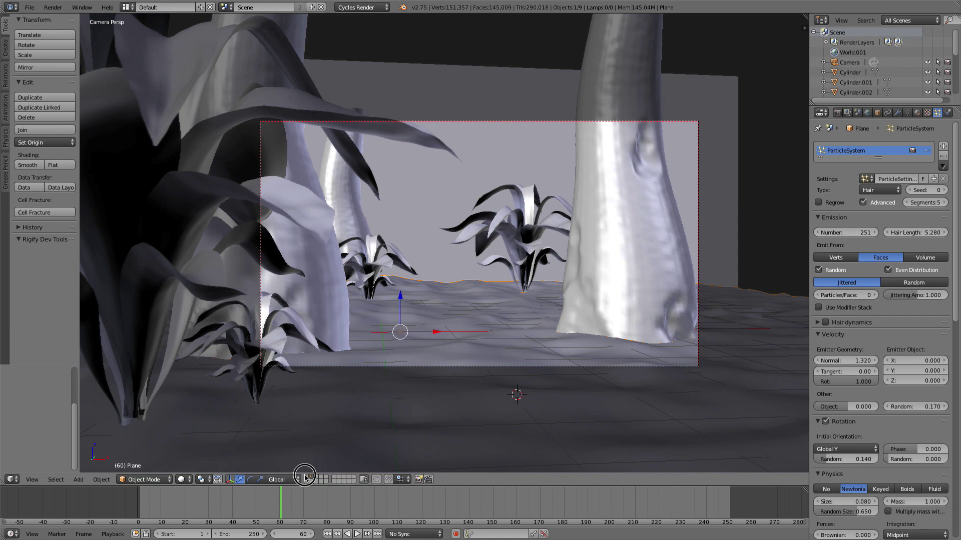
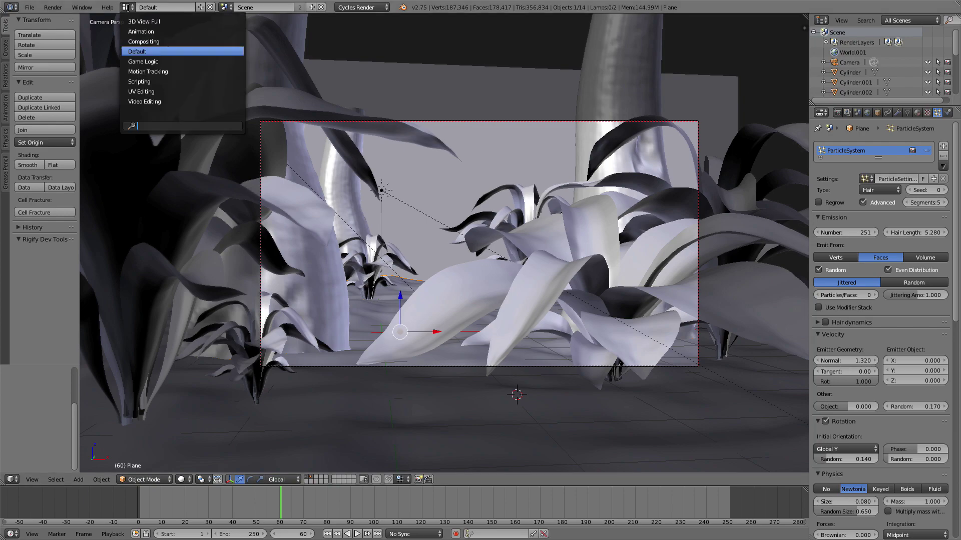
In the Compositing layout, duplicate the focus Render Layers node below the original and set the copy to the Background layer
{"action": "left_click", "coordinate": [127, 7]}
{"action": "left_click", "coordinate": [143, 42]}
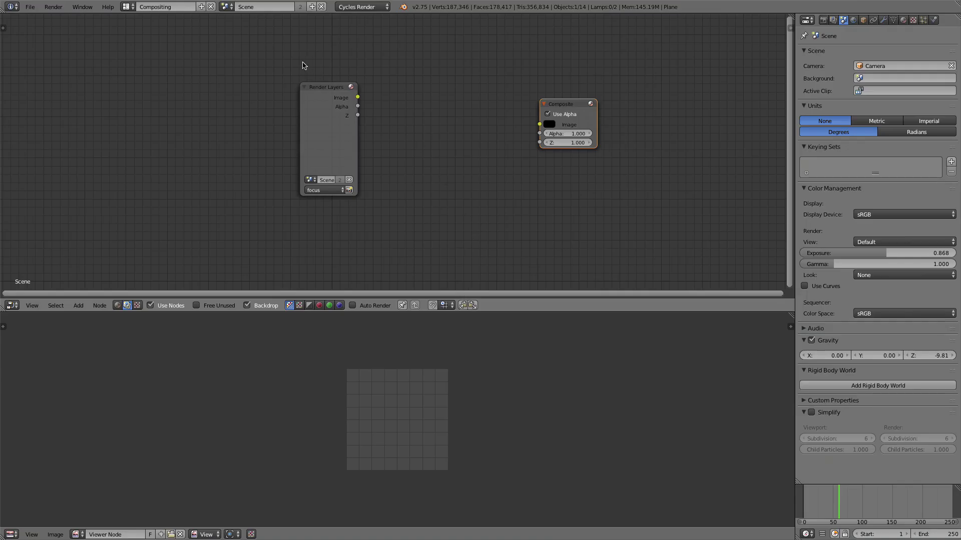
{"action": "left_click", "coordinate": [330, 191]}
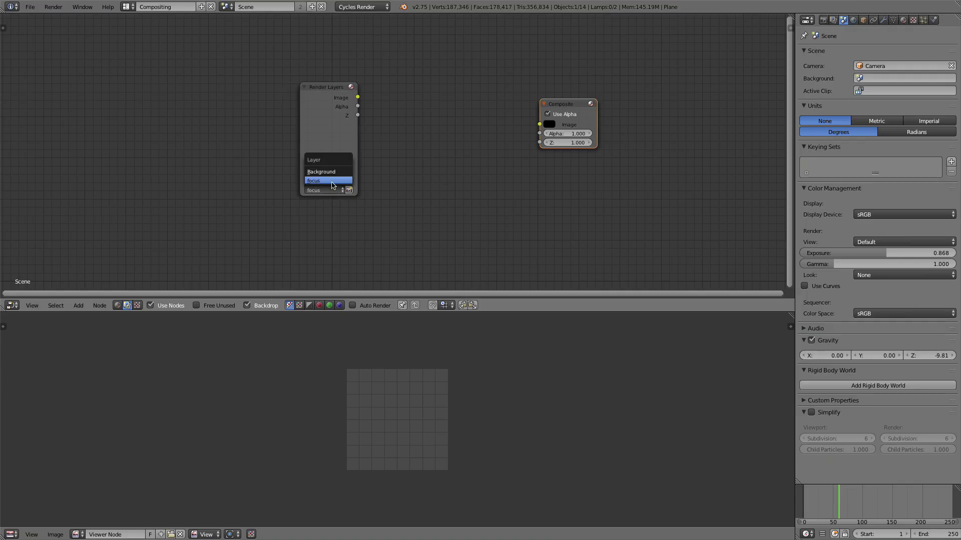
{"action": "left_click", "coordinate": [341, 185]}
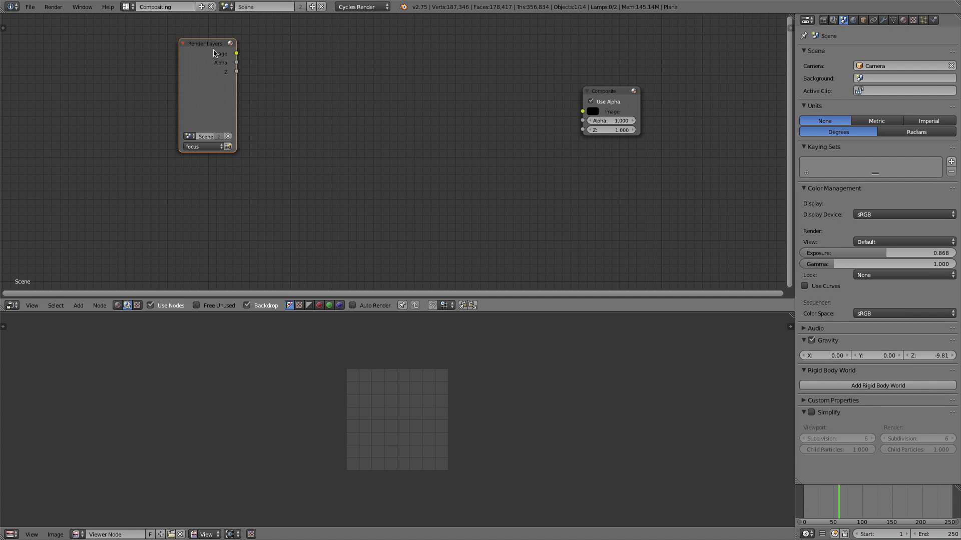
{"action": "key", "text": "shift+d"}
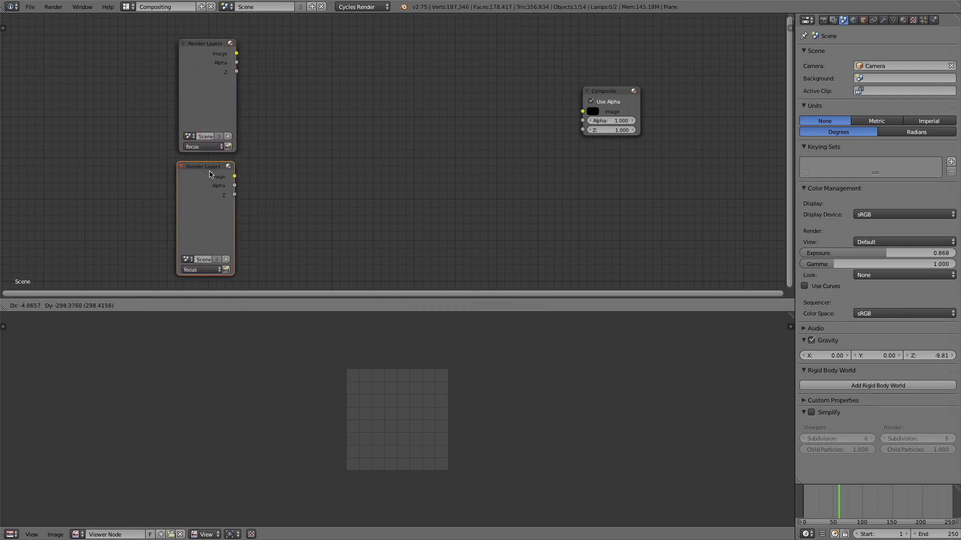
{"action": "left_click", "coordinate": [211, 174]}
{"action": "left_click", "coordinate": [201, 272]}
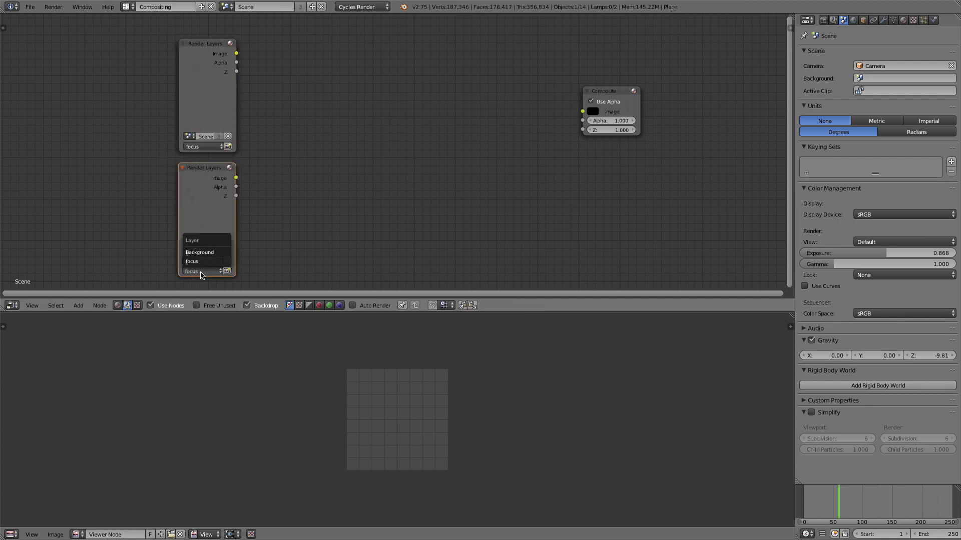
{"action": "left_click", "coordinate": [200, 252]}
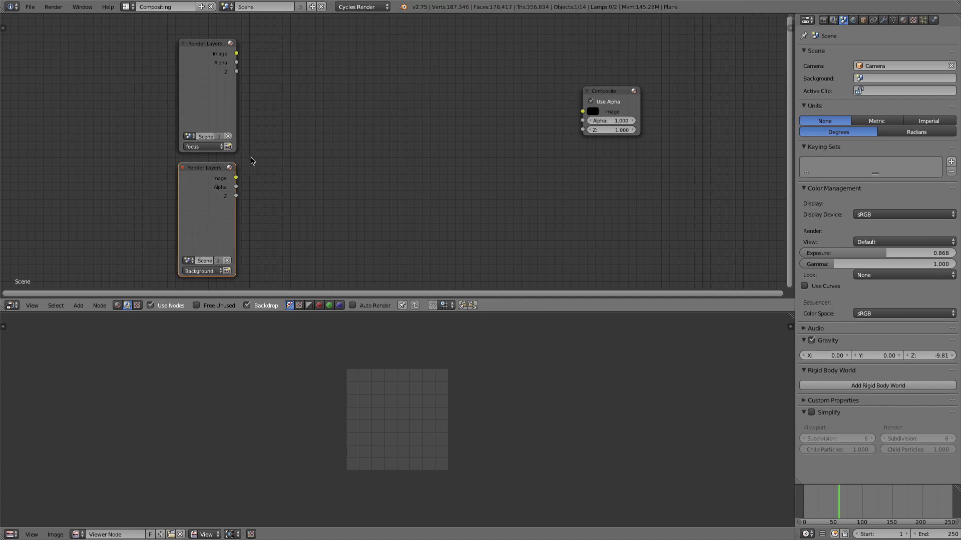
Connect a Viewer node to the focus render layer and line it up below the Composite node
{"action": "left_click", "coordinate": [202, 62], "text": "ctrl+shift"}
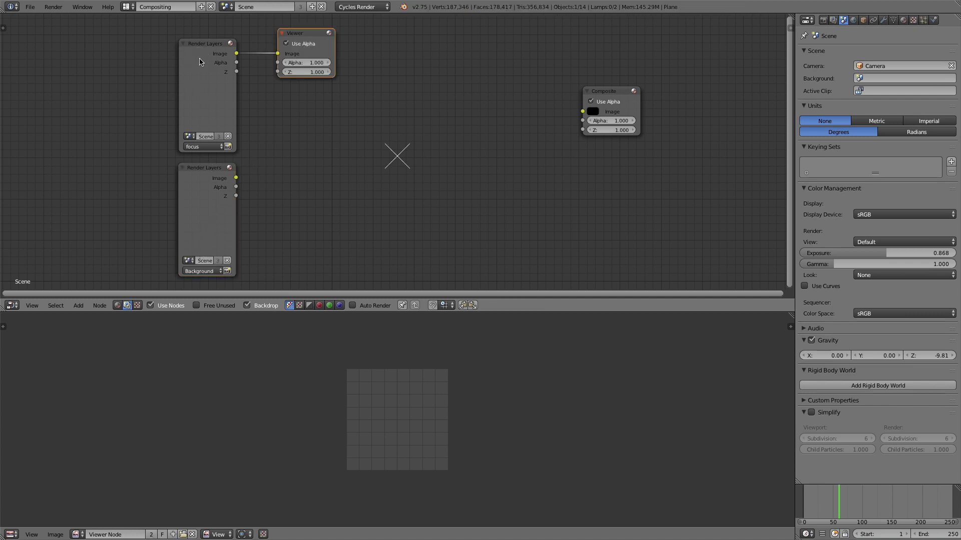
{"action": "left_click_drag", "start_coordinate": [300, 34], "coordinate": [597, 160]}
{"action": "left_click", "coordinate": [596, 160]}
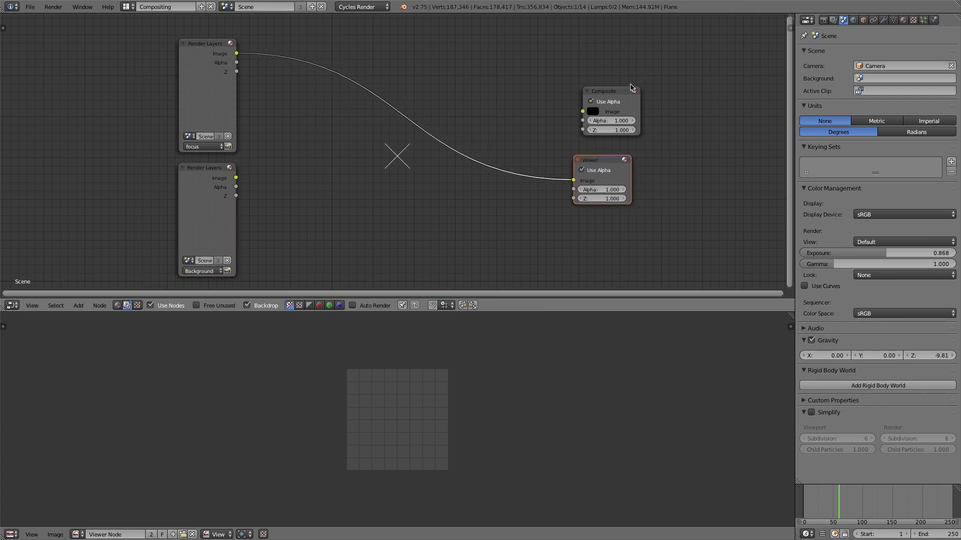
{"action": "left_click_drag", "start_coordinate": [630, 91], "coordinate": [618, 91]}
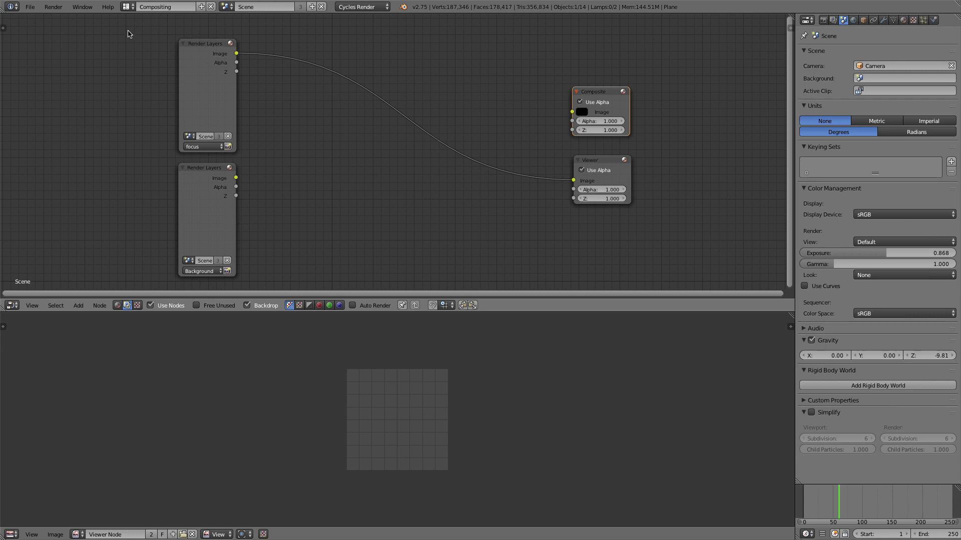
Return to the Default layout and set the sampling to 300 render samples and 20 preview samples
{"action": "left_click", "coordinate": [128, 6]}
{"action": "left_click", "coordinate": [137, 51]}
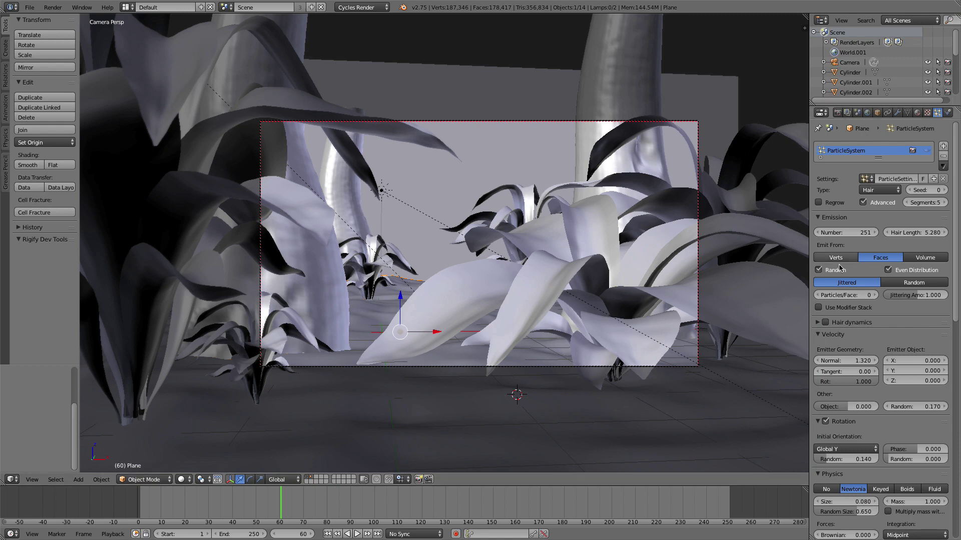
{"action": "left_click", "coordinate": [837, 114]}
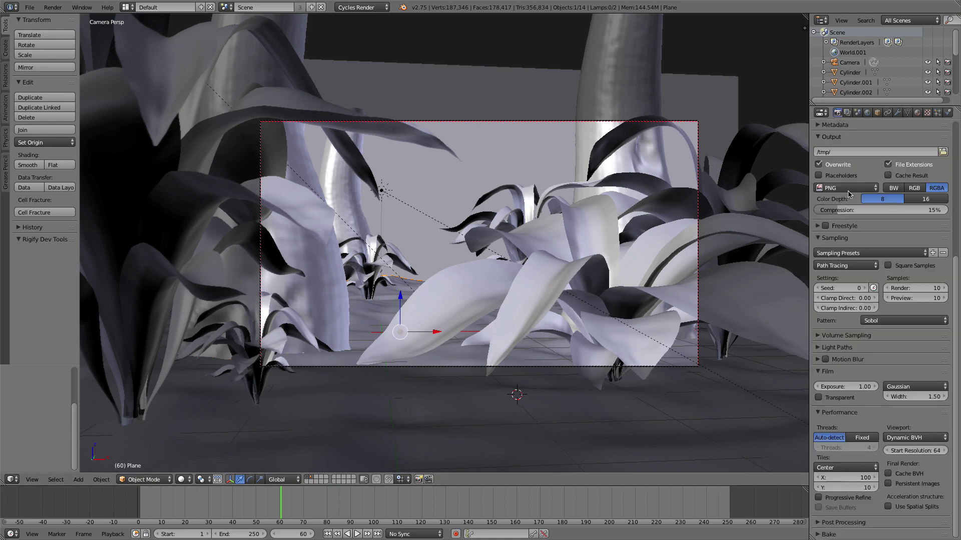
{"action": "left_click", "coordinate": [917, 287]}
{"action": "type", "text": "300"}
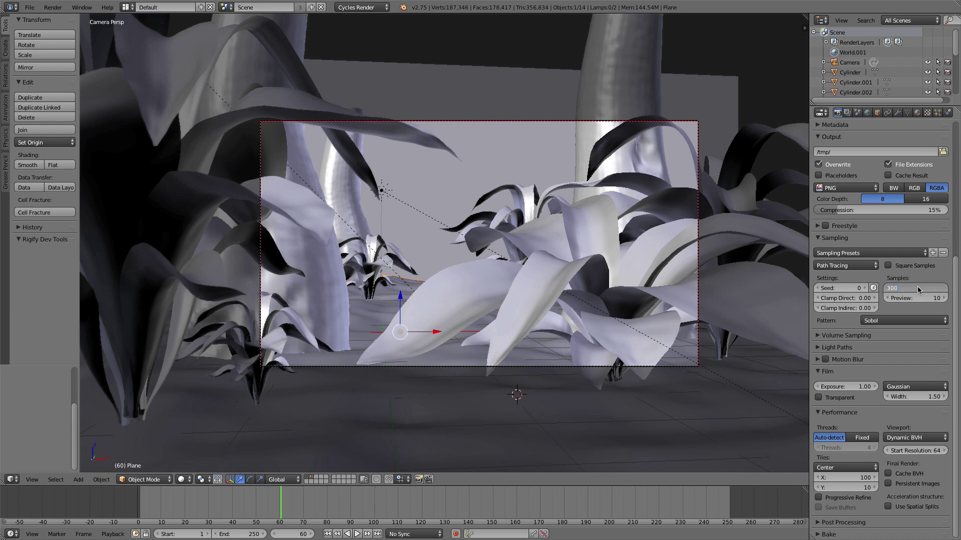
{"action": "key", "text": "Tab"}
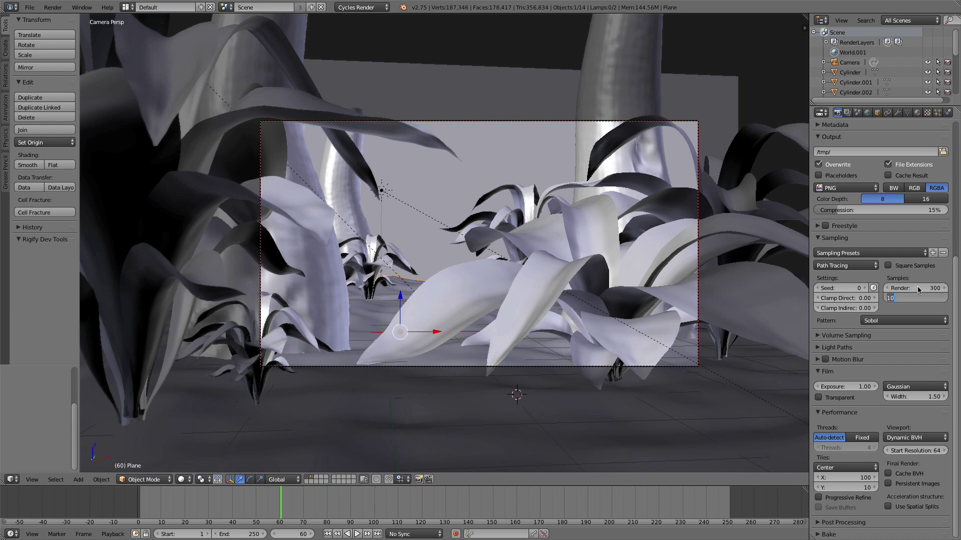
{"action": "type", "text": "20"}
{"action": "key", "text": "Return"}
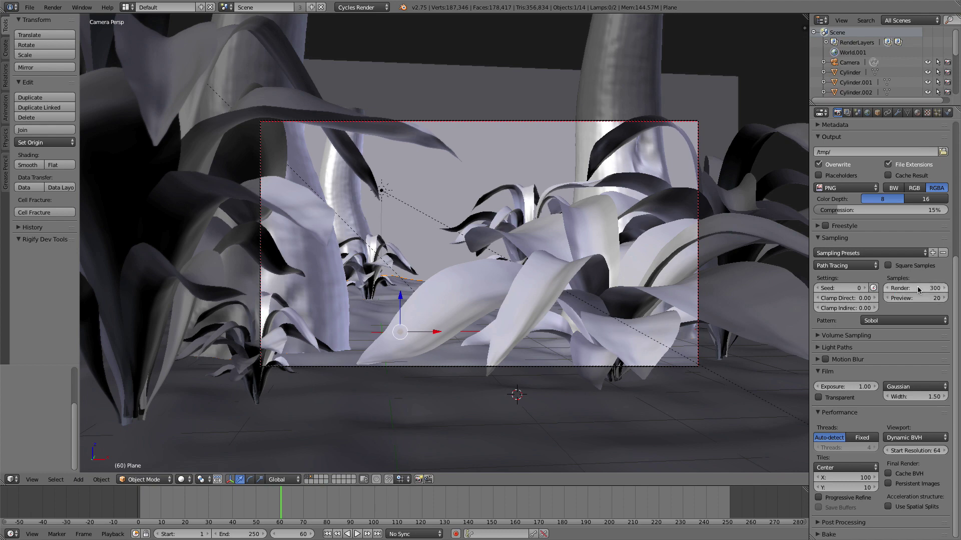
Set the sampling seed to 4 and both the direct and indirect clamp to 4.00
{"action": "left_click", "coordinate": [832, 289]}
{"action": "type", "text": "4"}
{"action": "key", "text": "Tab"}
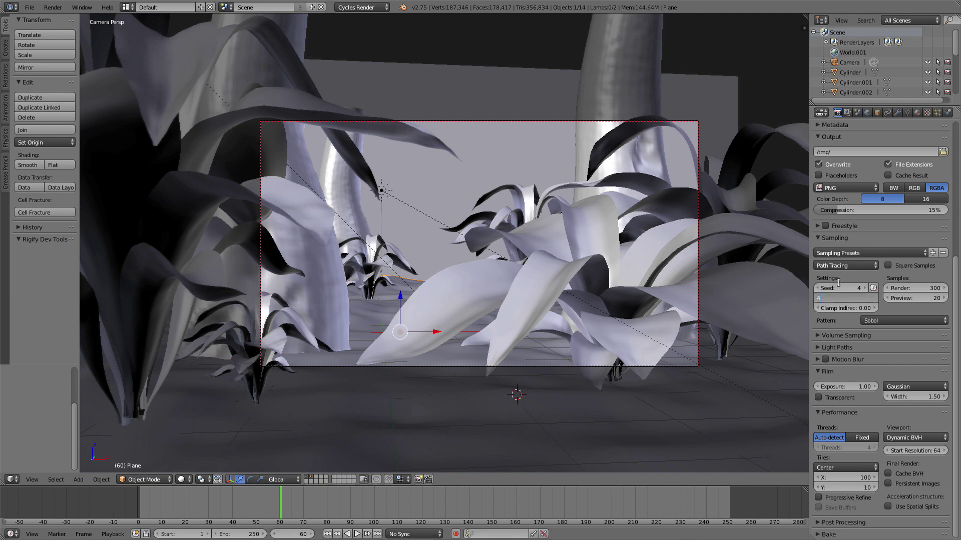
{"action": "type", "text": "4"}
{"action": "key", "text": "Tab"}
{"action": "type", "text": "4"}
{"action": "key", "text": "Return"}
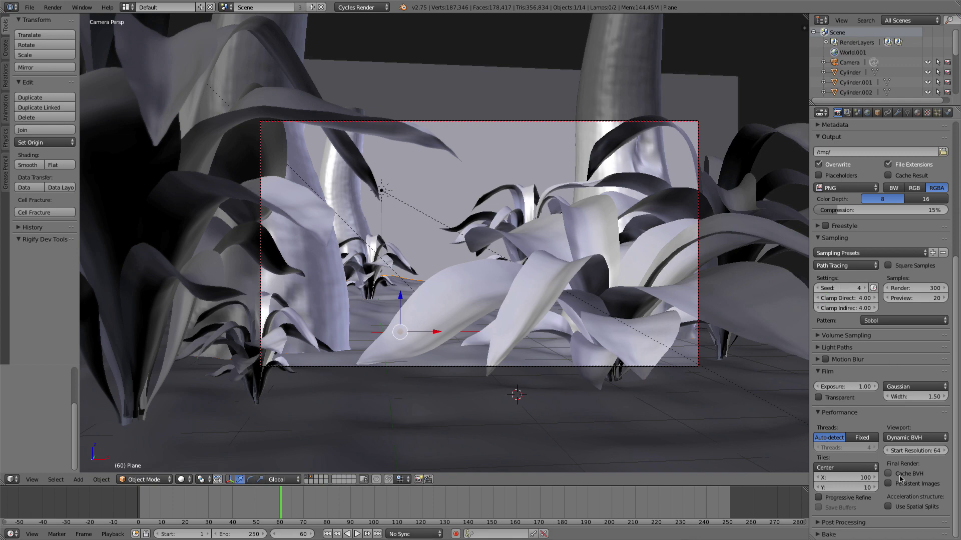
Set the render tile size to 256 by 256
{"action": "left_click", "coordinate": [819, 413]}
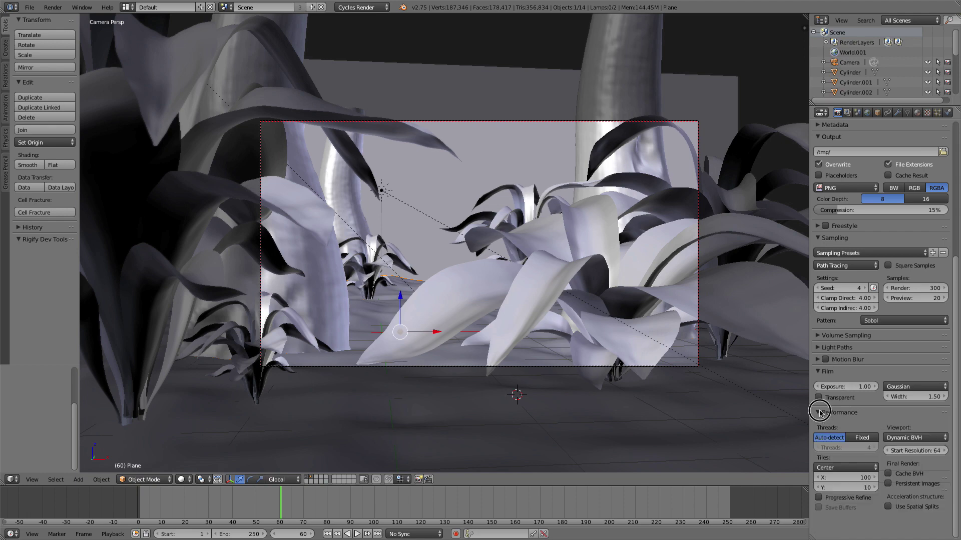
{"action": "left_click", "coordinate": [833, 478]}
{"action": "type", "text": "256"}
{"action": "key", "text": "Tab"}
{"action": "type", "text": "25"}
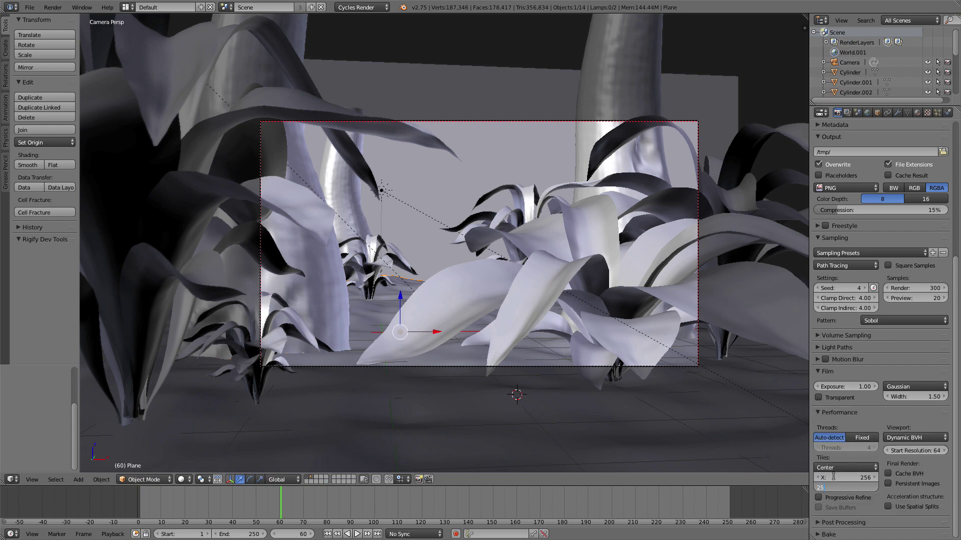
{"action": "type", "text": "6"}
{"action": "key", "text": "Return"}
Set the resolution scale to 50% and render the image
{"action": "scroll", "coordinate": [876, 479], "scroll_direction": "up", "scroll_amount": 10}
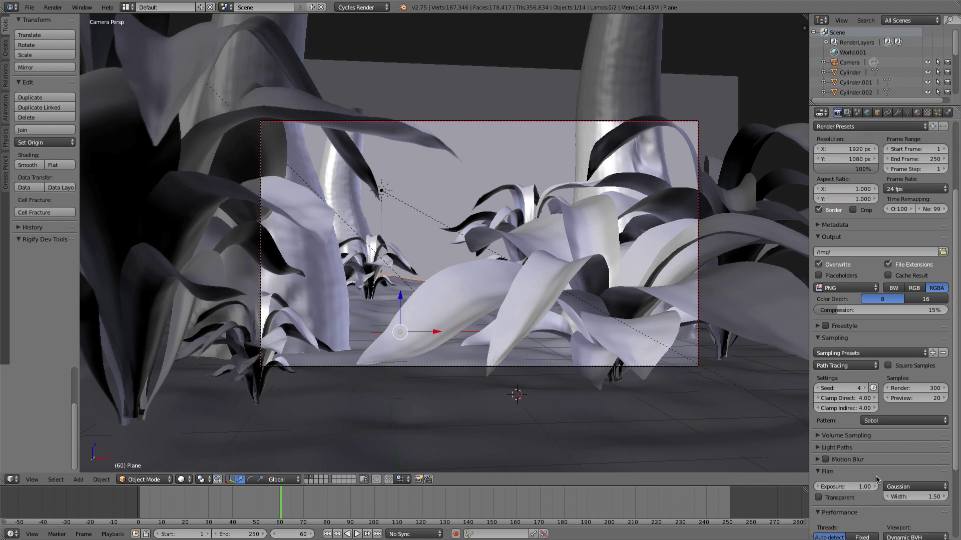
{"action": "left_click", "coordinate": [847, 269]}
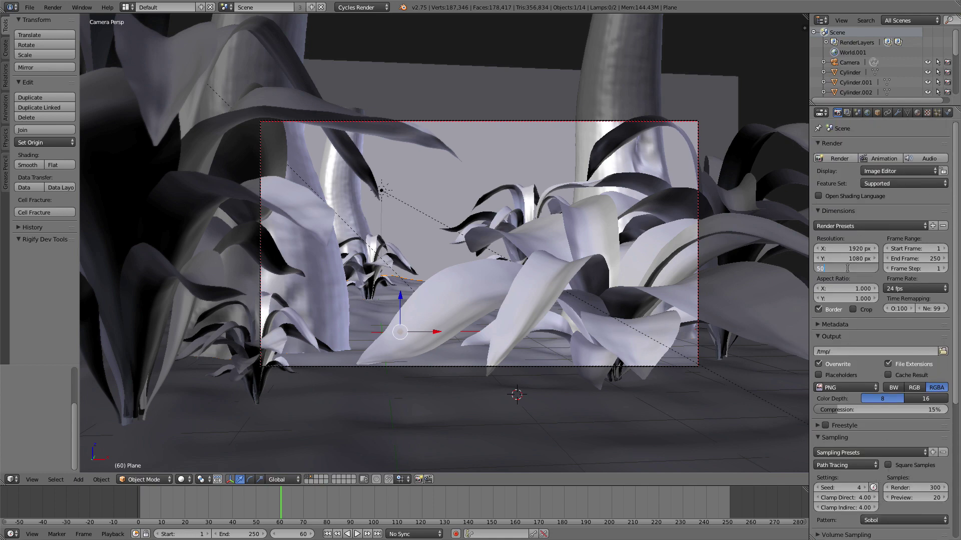
{"action": "key", "text": "Return"}
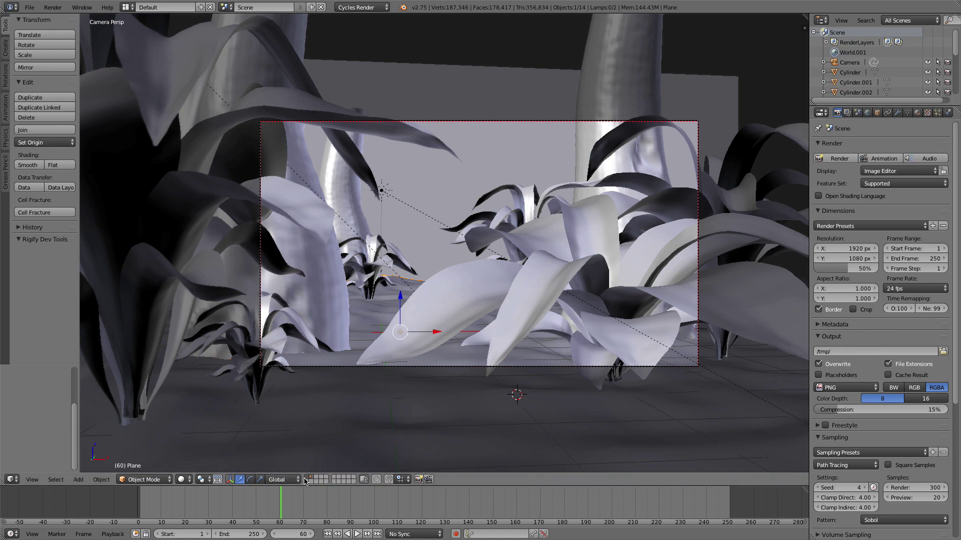
{"action": "left_click", "coordinate": [840, 159]}
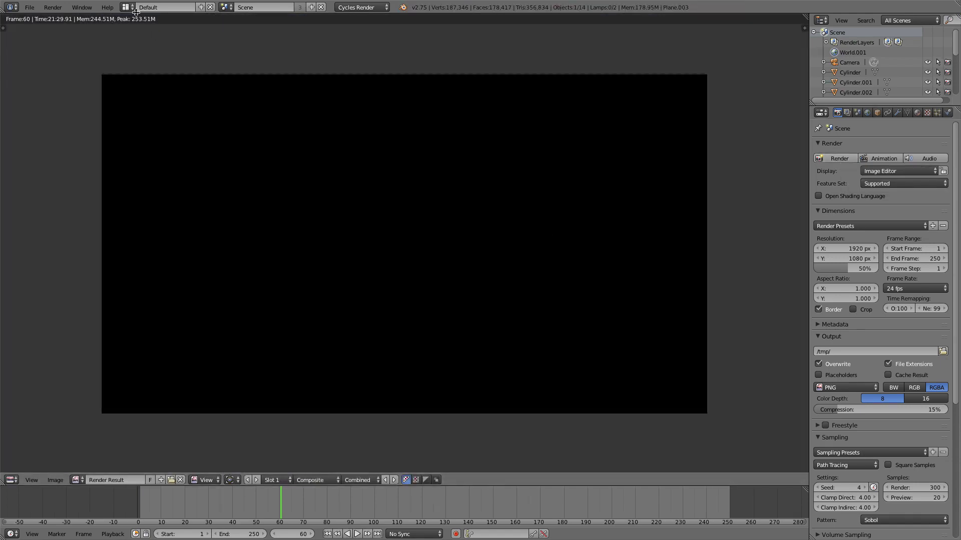
In the Compositing layout, preview the rendered Background layer and the focus layer through the Viewer node
{"action": "left_click", "coordinate": [129, 7]}
{"action": "left_click", "coordinate": [155, 45]}
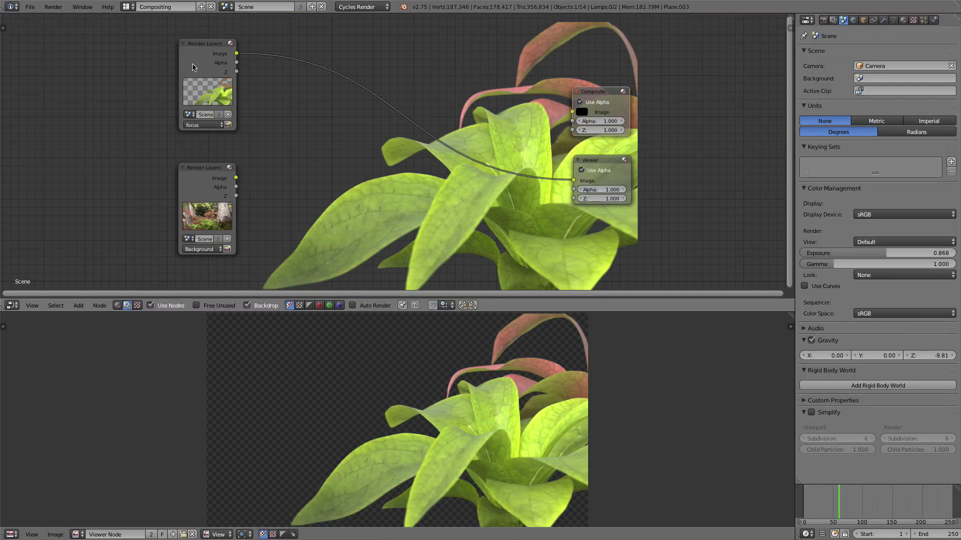
{"action": "scroll", "coordinate": [294, 128], "scroll_direction": "up", "scroll_amount": 1}
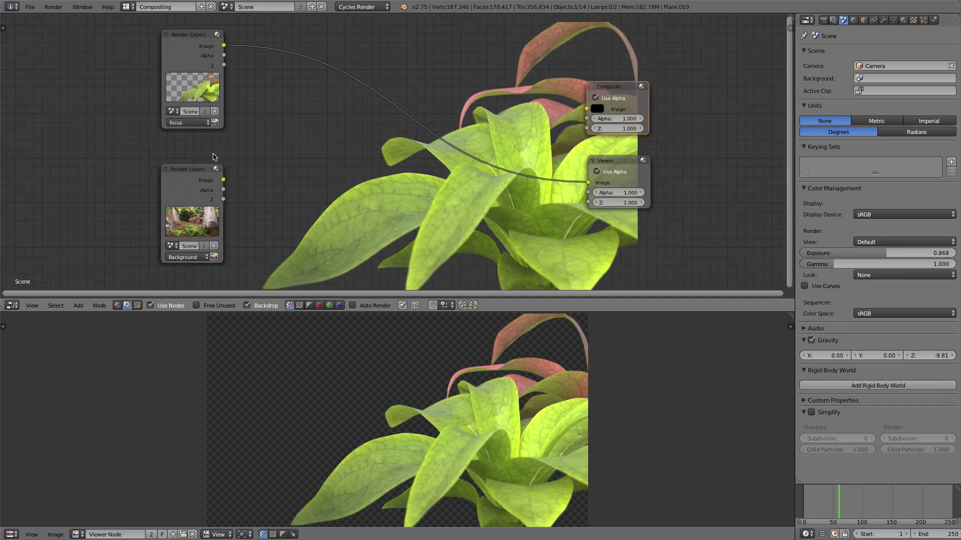
{"action": "left_click", "coordinate": [199, 174], "text": "ctrl+shift"}
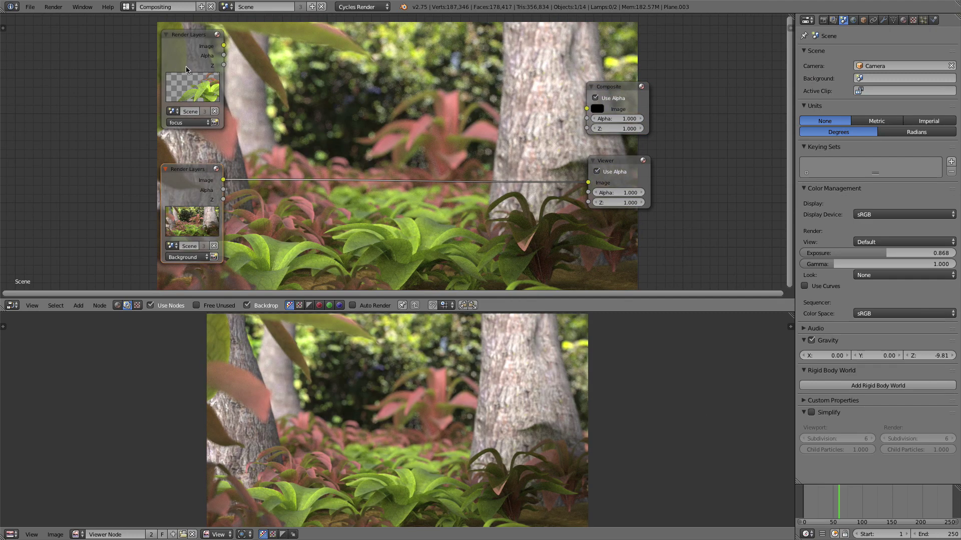
{"action": "left_click", "coordinate": [191, 44], "text": "ctrl+shift"}
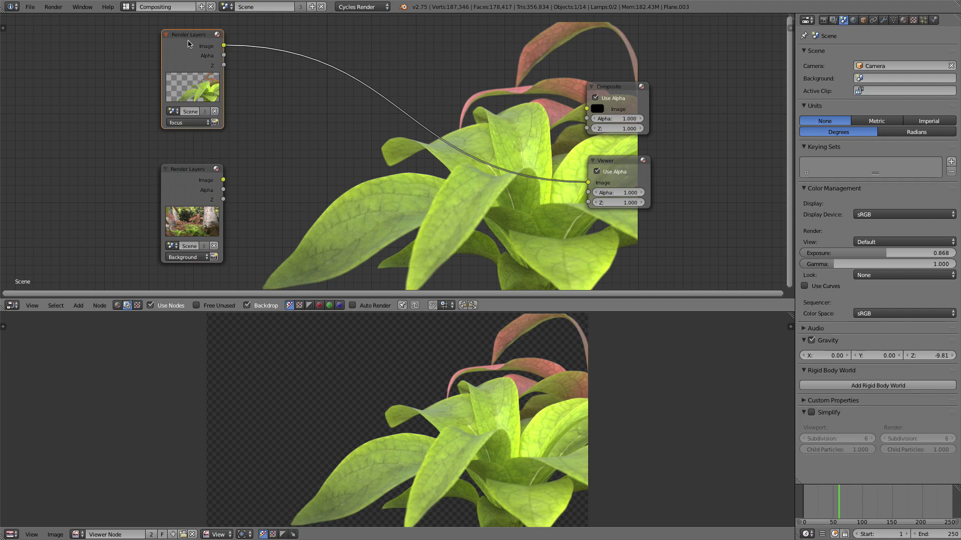
Connect the Background layer to the Viewer, and space the Render Layers nodes far apart from the Composite and Viewer nodes
{"action": "left_click_drag", "start_coordinate": [190, 44], "coordinate": [157, 43]}
{"action": "left_click_drag", "start_coordinate": [204, 171], "coordinate": [174, 171]}
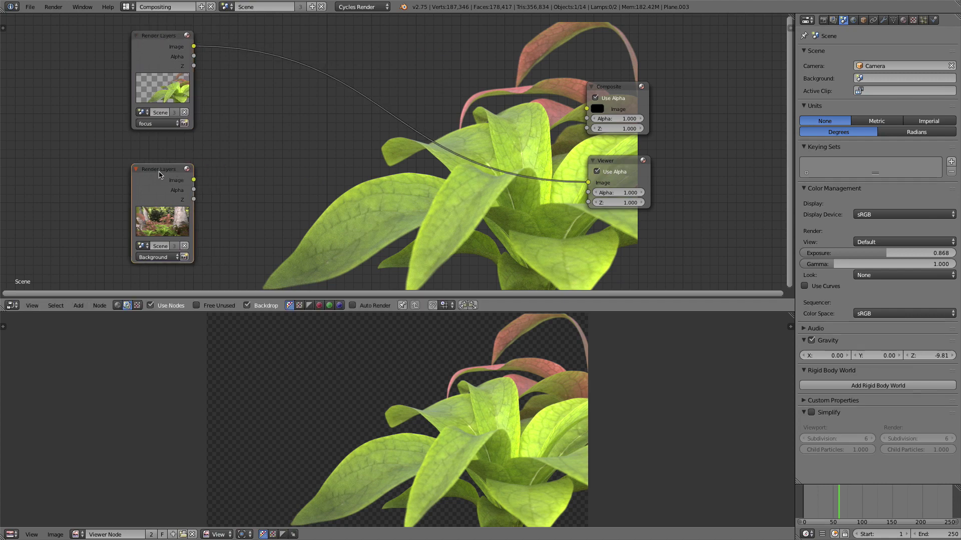
{"action": "left_click", "coordinate": [157, 173], "text": "ctrl+shift"}
{"action": "left_click_drag", "start_coordinate": [642, 167], "coordinate": [691, 195]}
{"action": "left_click_drag", "start_coordinate": [617, 85], "coordinate": [679, 69]}
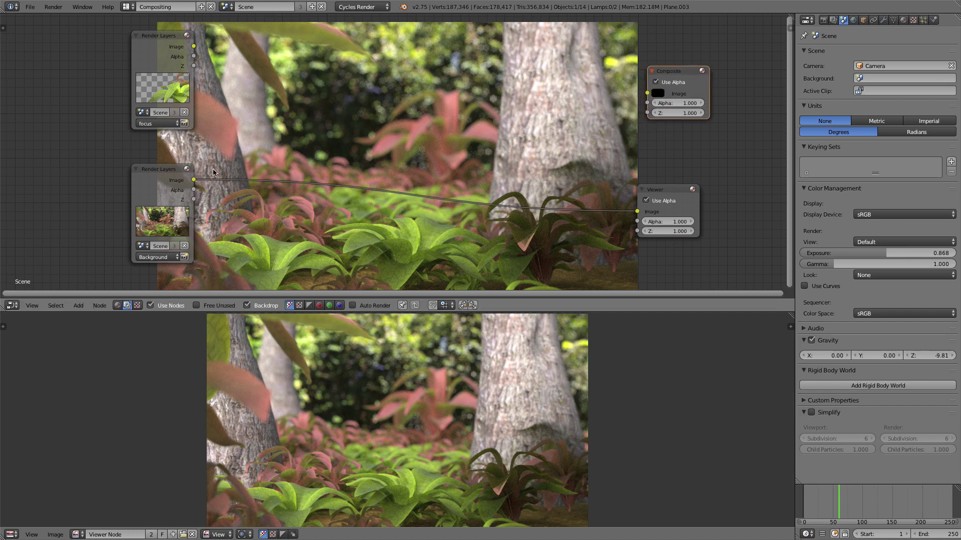
{"action": "left_click_drag", "start_coordinate": [180, 168], "coordinate": [139, 173]}
{"action": "left_click_drag", "start_coordinate": [159, 42], "coordinate": [106, 60]}
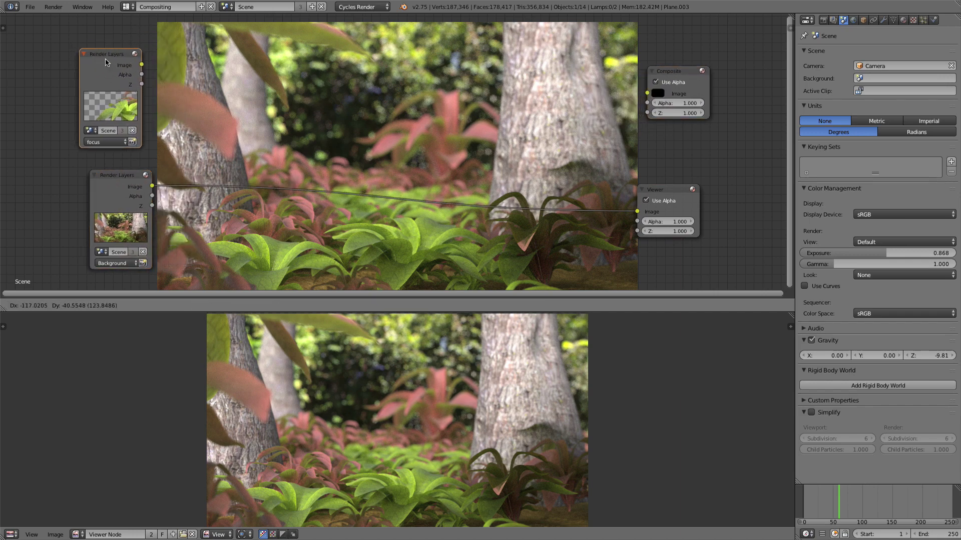
{"action": "left_click_drag", "start_coordinate": [120, 175], "coordinate": [106, 174]}
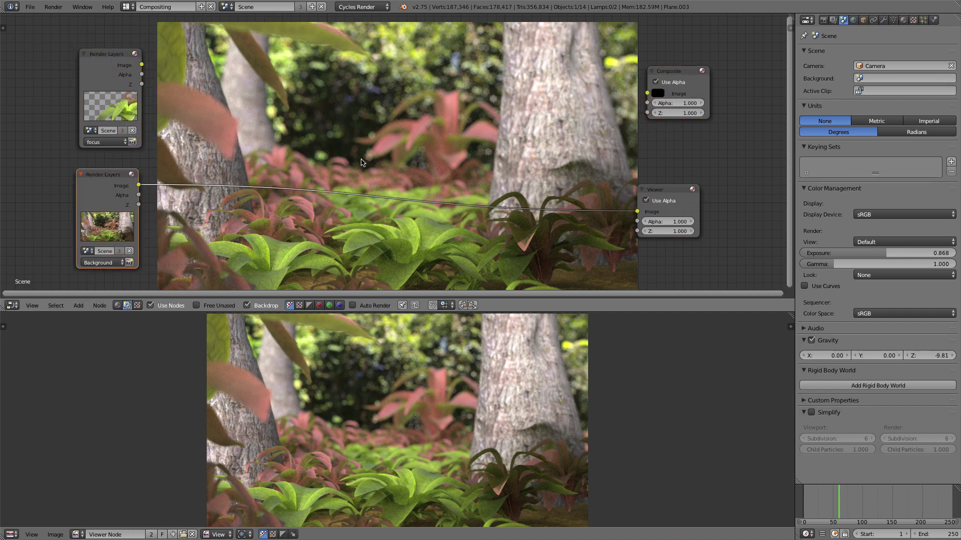
Insert an Alpha Over node on the link between the Background render layer and the Viewer
{"action": "key", "text": "shift+a"}
{"action": "left_click", "coordinate": [346, 133]}
{"action": "type", "text": "al"}
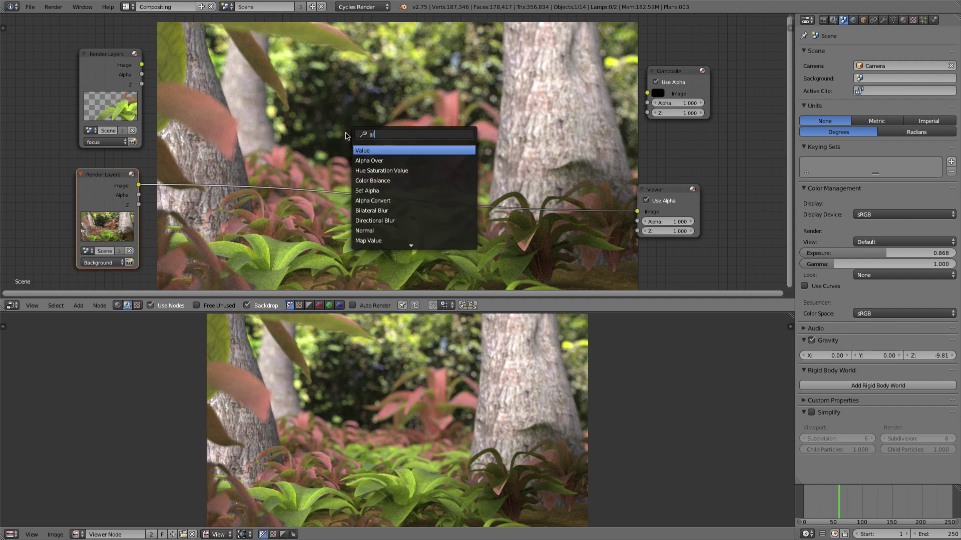
{"action": "key", "text": "Down"}
{"action": "key", "text": "Return"}
{"action": "left_click", "coordinate": [414, 138]}
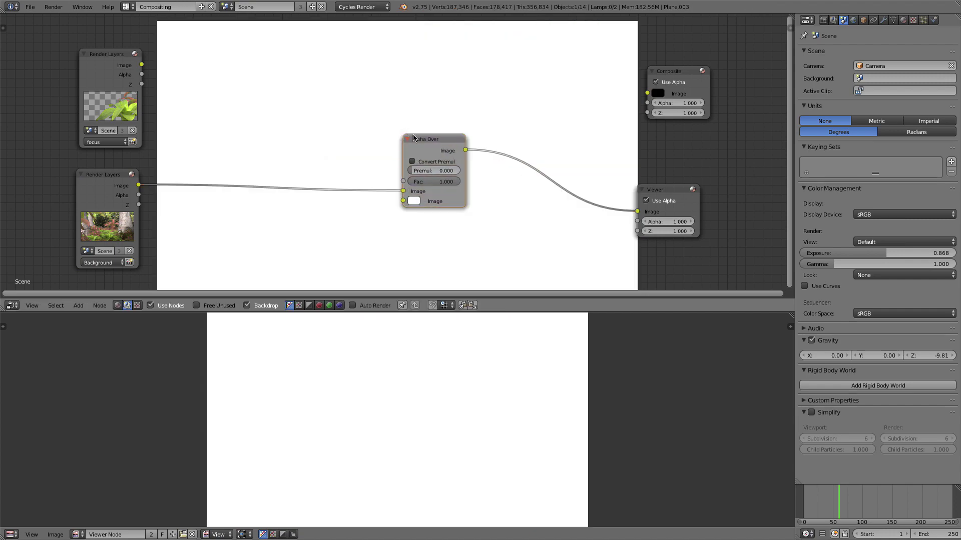
Line up the Alpha Over node with the Background render layer, and connect the focus layer's Image output to the second Image input
{"action": "mouse_move", "coordinate": [413, 138]}
{"action": "left_mouse_down"}
{"action": "mouse_move", "coordinate": [438, 123]}
{"action": "mouse_move", "coordinate": [422, 128]}
{"action": "left_mouse_up"}
{"action": "left_click", "coordinate": [94, 184]}
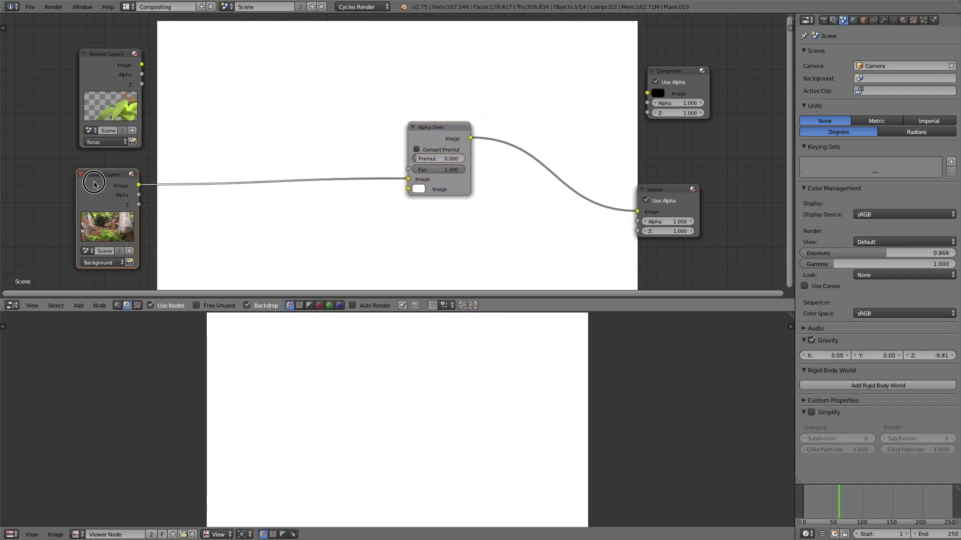
{"action": "left_click_drag", "start_coordinate": [94, 184], "coordinate": [99, 185]}
{"action": "left_click_drag", "start_coordinate": [440, 128], "coordinate": [427, 136]}
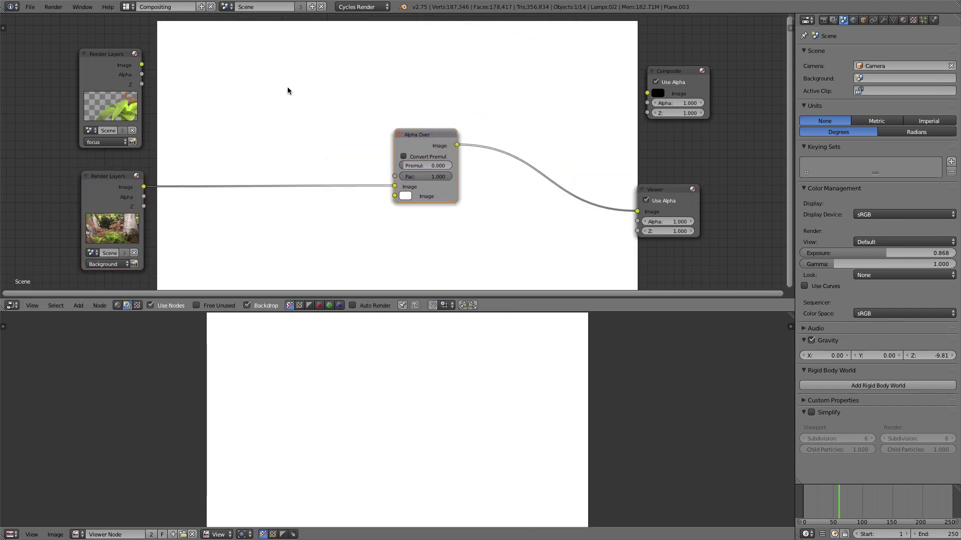
{"action": "left_click_drag", "start_coordinate": [142, 64], "coordinate": [394, 197]}
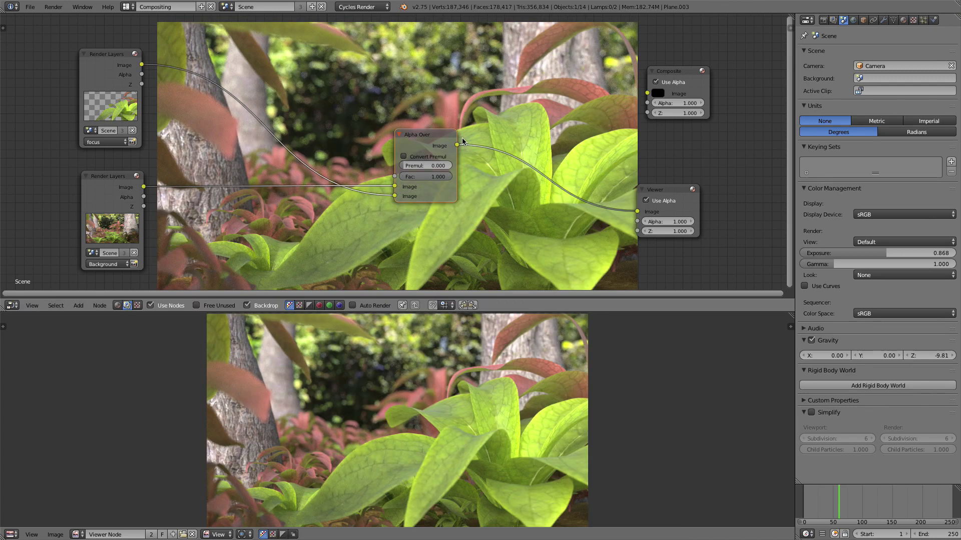
Spread out the Alpha Over, Composite and Viewer nodes, and move the Background render layer node farther below the focus one
{"action": "left_click_drag", "start_coordinate": [453, 140], "coordinate": [343, 128]}
{"action": "left_click_drag", "start_coordinate": [670, 190], "coordinate": [704, 192]}
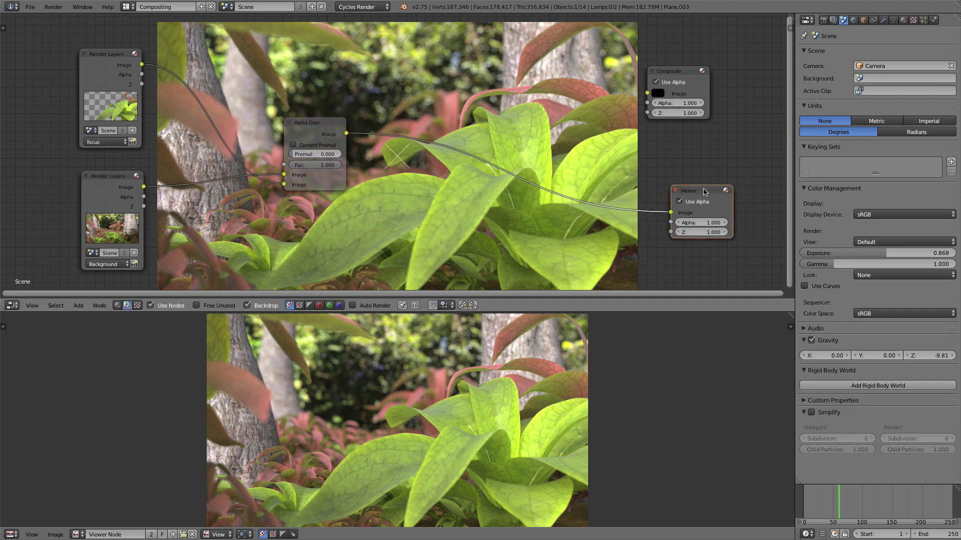
{"action": "left_click_drag", "start_coordinate": [686, 76], "coordinate": [719, 75]}
{"action": "left_click_drag", "start_coordinate": [680, 191], "coordinate": [713, 193]}
{"action": "left_click_drag", "start_coordinate": [328, 122], "coordinate": [530, 100]}
{"action": "left_click_drag", "start_coordinate": [104, 175], "coordinate": [99, 214]}
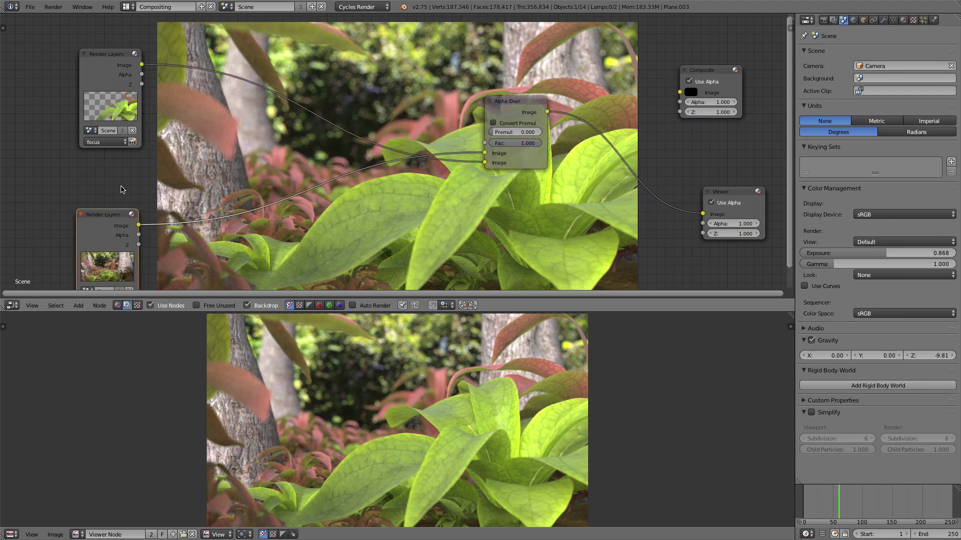
Examine how the focus plants sit over the background by enlarging the backdrop image, and restore its size
{"action": "middle_click_drag", "start_coordinate": [312, 193], "coordinate": [329, 171]}
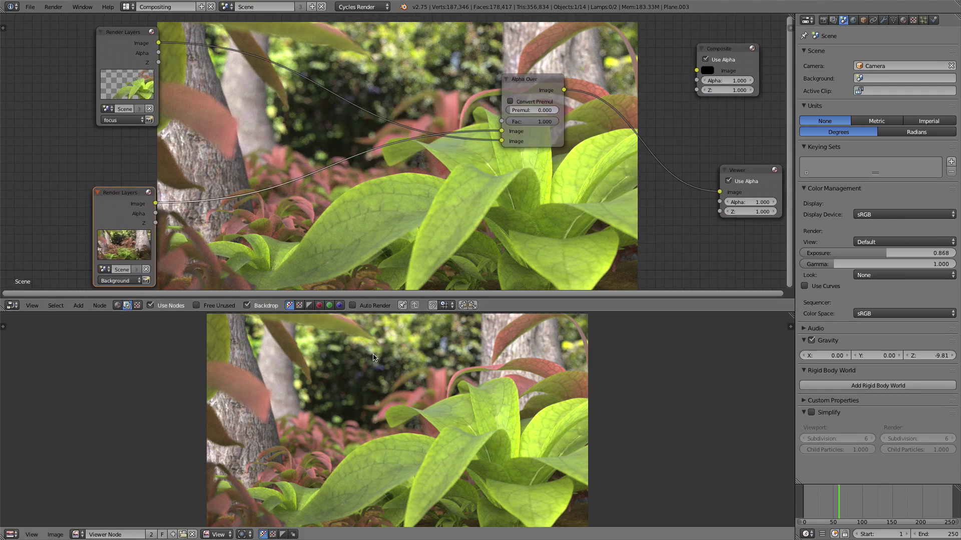
{"action": "scroll", "coordinate": [303, 104], "scroll_direction": "up", "scroll_amount": 1}
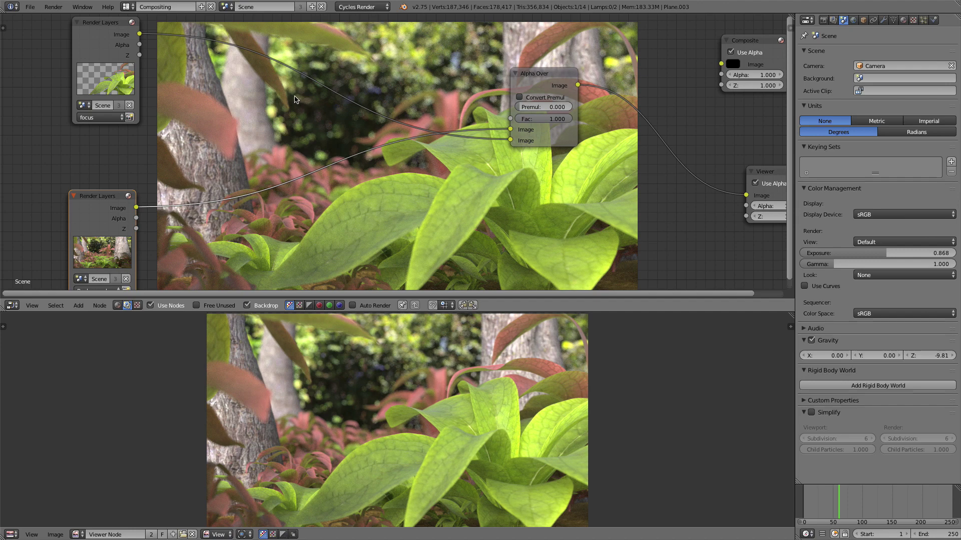
{"action": "key", "text": "alt+v"}
{"action": "key", "text": "alt+v"}
{"action": "key", "text": "alt+v"}
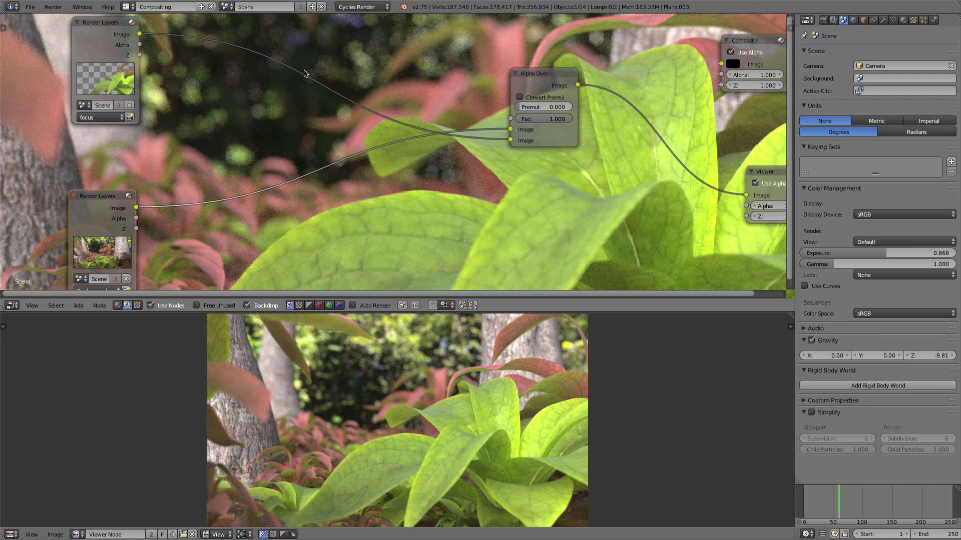
{"action": "key", "text": "v"}
{"action": "key", "text": "v"}
{"action": "key", "text": "v"}
{"action": "key", "text": "v"}
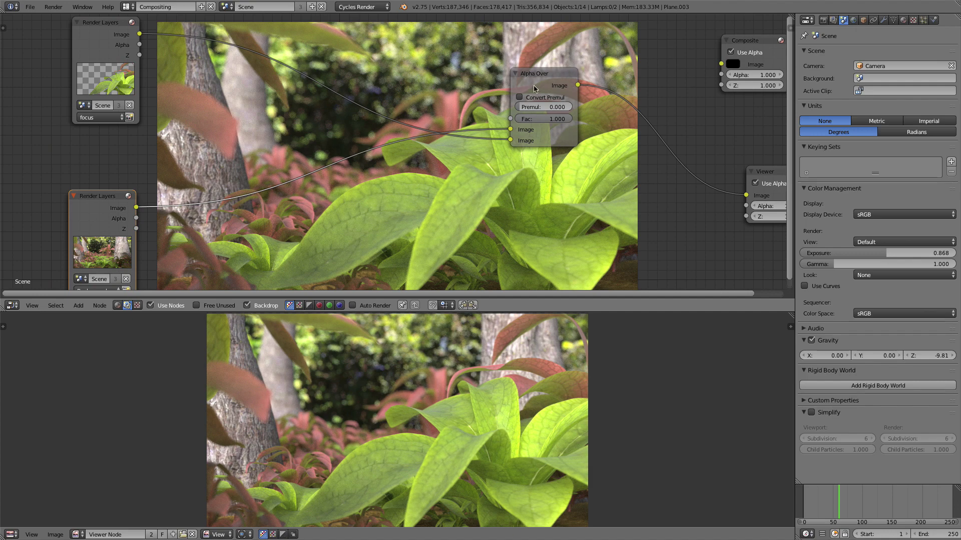
Move the Alpha Over node and both Render Layers nodes farther apart to make room for more nodes between them
{"action": "left_click_drag", "start_coordinate": [550, 74], "coordinate": [604, 96]}
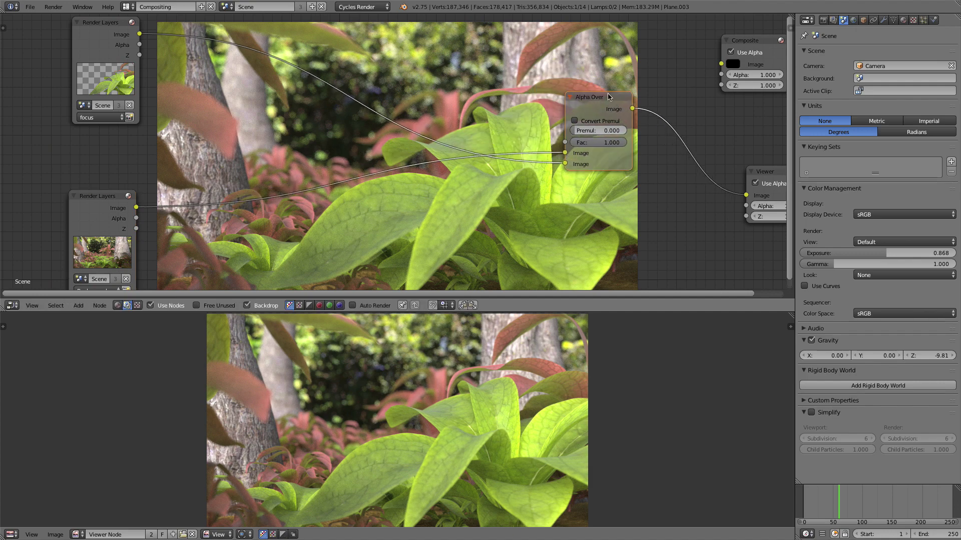
{"action": "middle_click_drag", "start_coordinate": [604, 96], "coordinate": [529, 94]}
{"action": "middle_click_drag", "start_coordinate": [276, 107], "coordinate": [392, 96]}
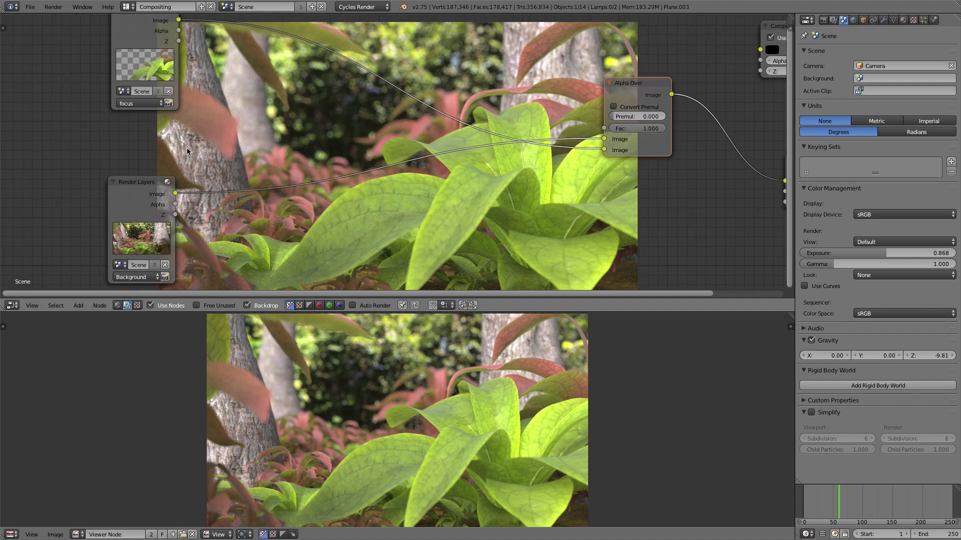
{"action": "left_click_drag", "start_coordinate": [151, 44], "coordinate": [104, 51]}
{"action": "left_click_drag", "start_coordinate": [148, 180], "coordinate": [89, 175]}
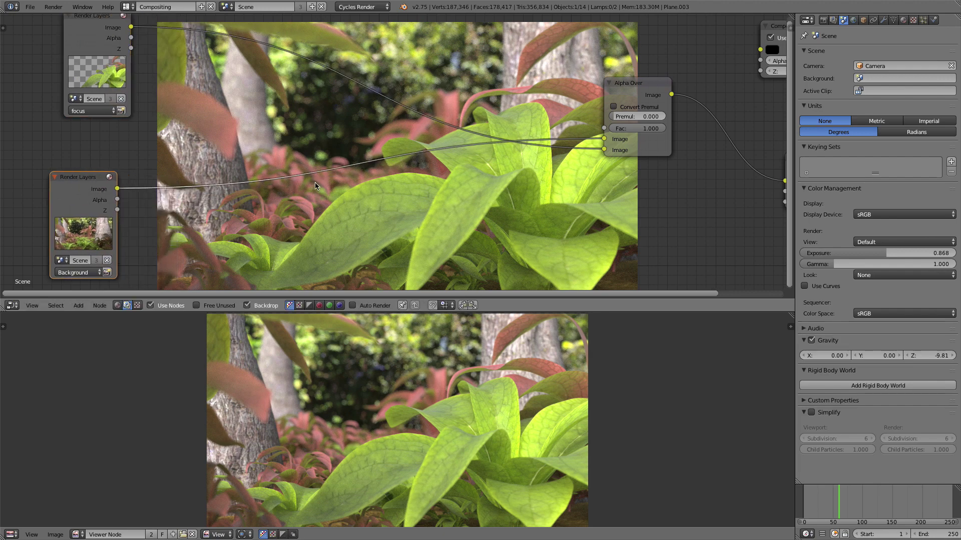
{"action": "middle_click_drag", "start_coordinate": [316, 186], "coordinate": [339, 179]}
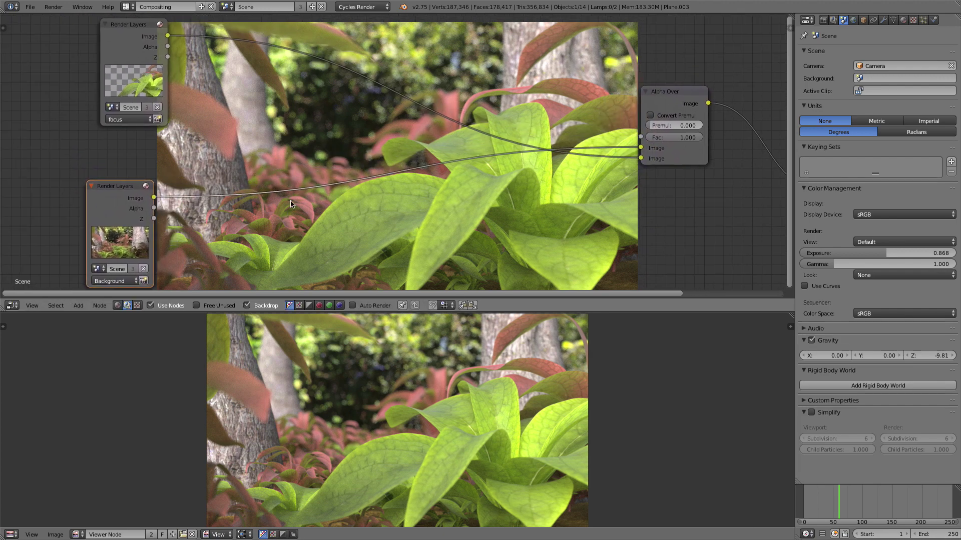
{"action": "middle_click_drag", "start_coordinate": [275, 182], "coordinate": [275, 178]}
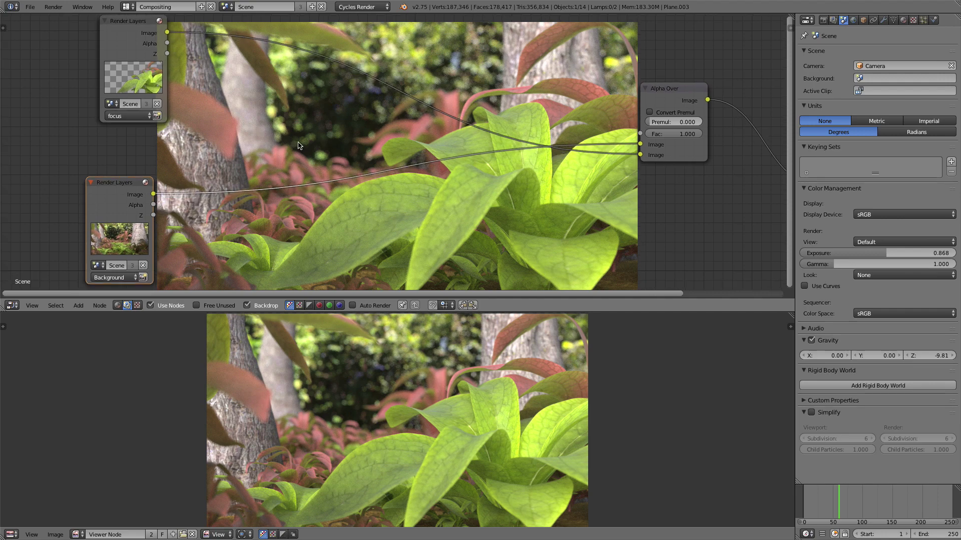
Insert a Blur node right after the Background render layer, on its link to the Alpha Over node
{"action": "key", "text": "shift+a"}
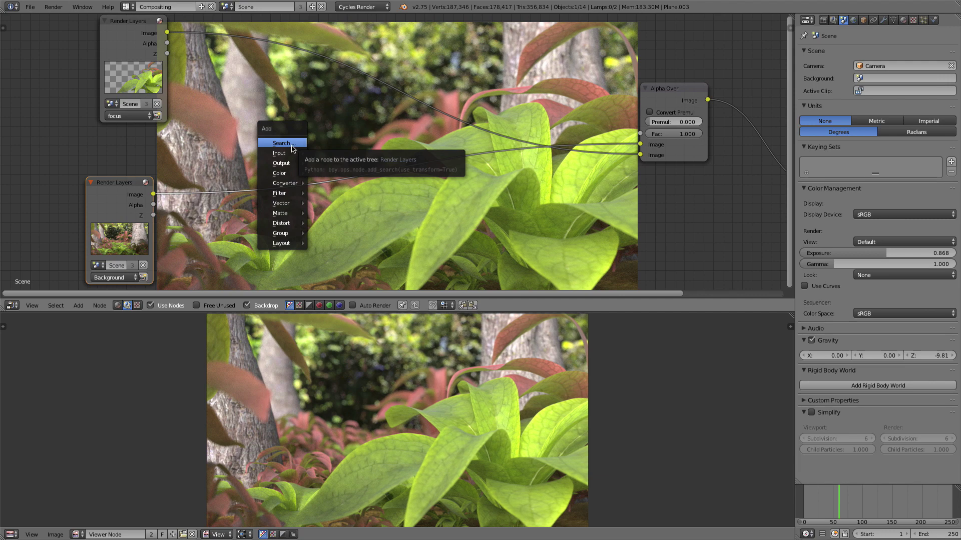
{"action": "left_click", "coordinate": [292, 146]}
{"action": "type", "text": "blur"}
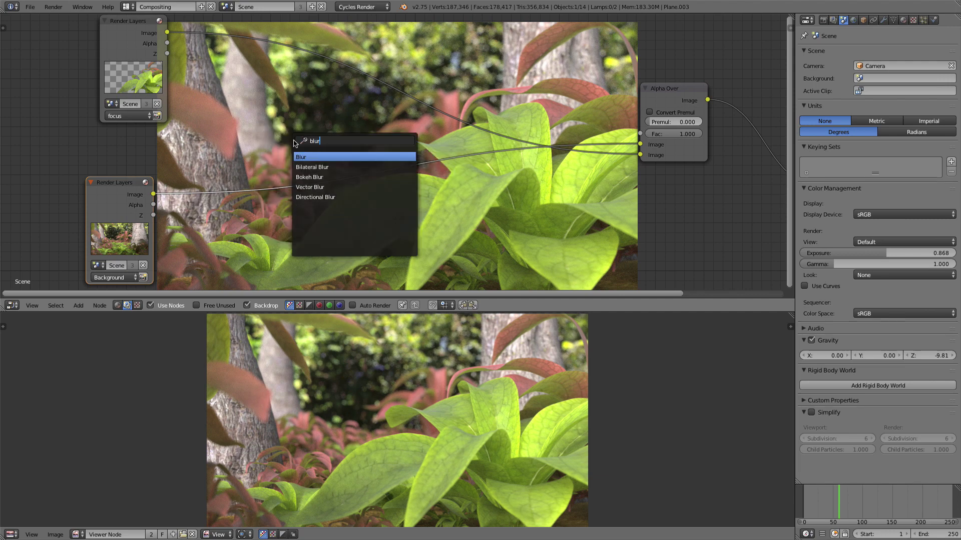
{"action": "key", "text": "Return"}
{"action": "left_click", "coordinate": [185, 145]}
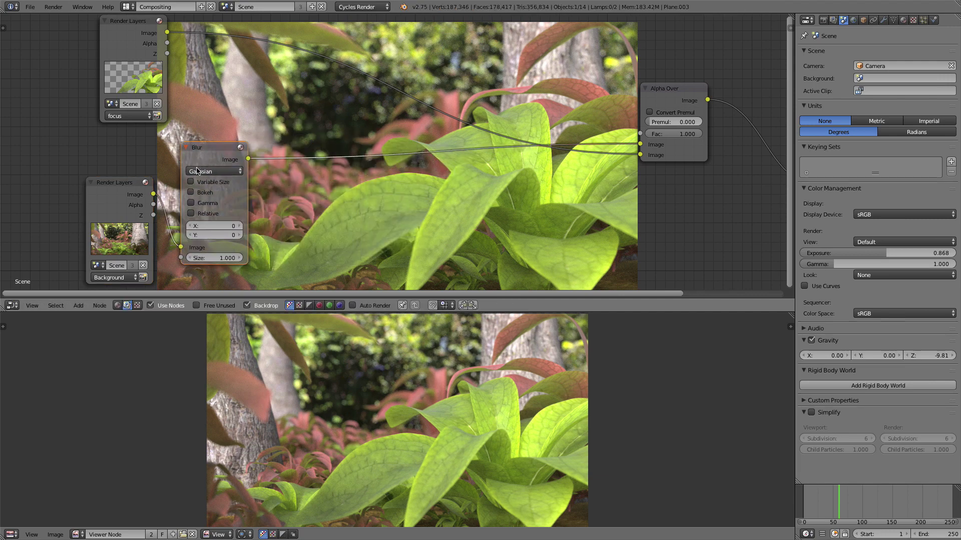
Set the Blur node to Fast Gaussian with X and Y at 2 and a size of 2
{"action": "left_click", "coordinate": [214, 171]}
{"action": "left_click", "coordinate": [207, 107]}
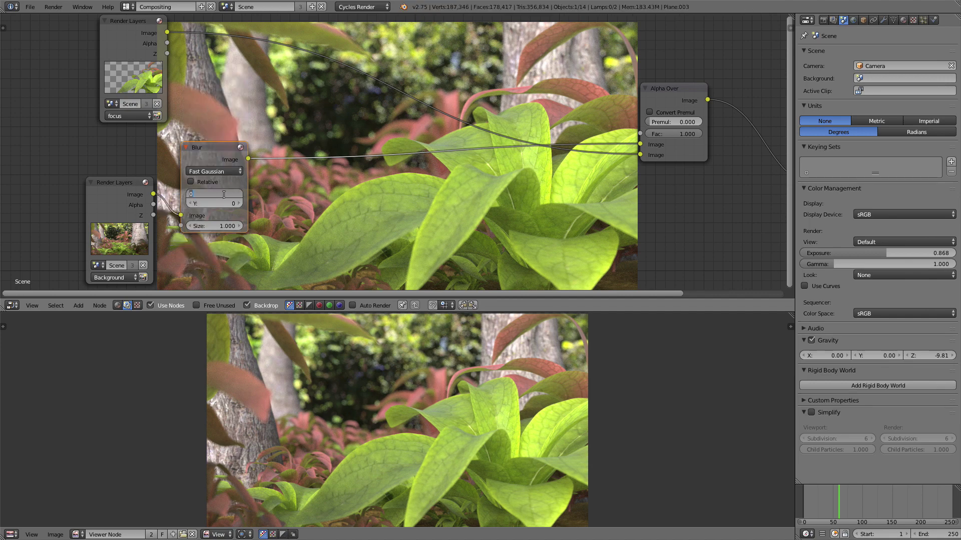
{"action": "key", "text": "Tab"}
{"action": "type", "text": "2"}
{"action": "key", "text": "Tab"}
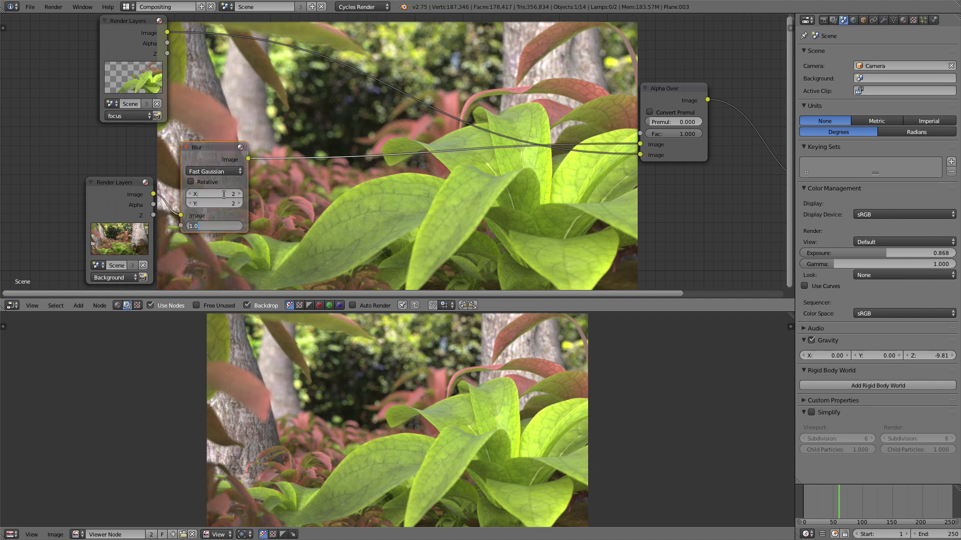
{"action": "type", "text": "2"}
{"action": "key", "text": "Return"}
{"action": "key", "text": "Home"}
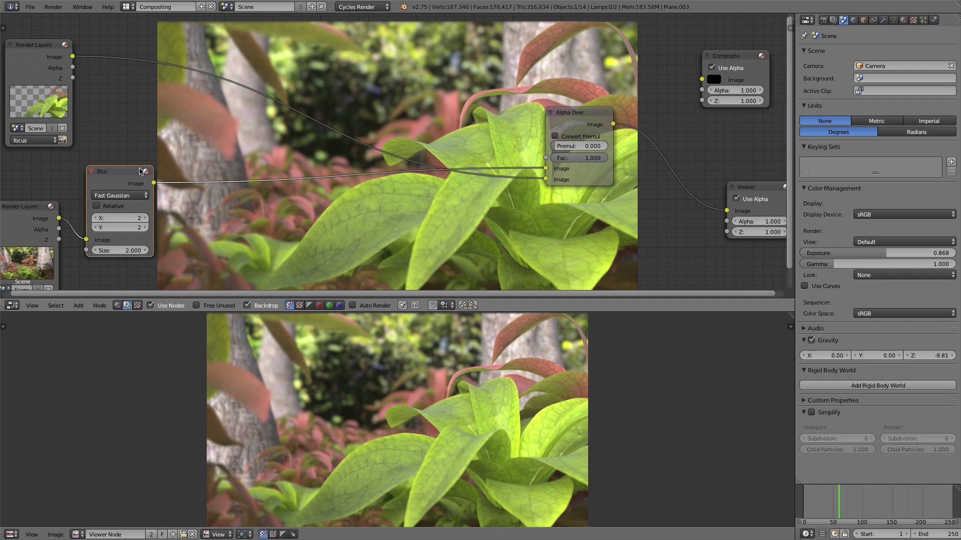
Reposition the Blur, Alpha Over and Composite nodes to tidy the node layout
{"action": "left_click_drag", "start_coordinate": [125, 171], "coordinate": [112, 195]}
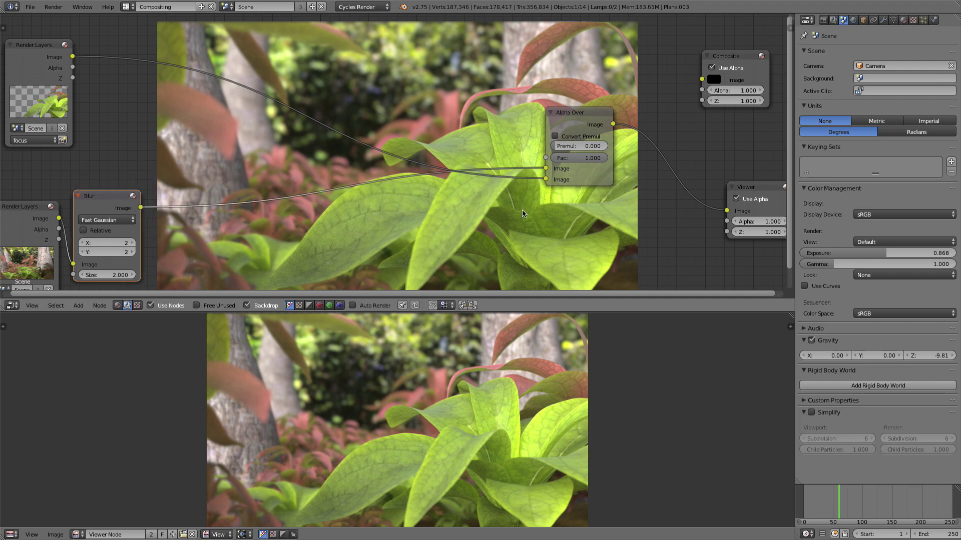
{"action": "left_click_drag", "start_coordinate": [603, 114], "coordinate": [604, 144]}
{"action": "key", "text": "Home"}
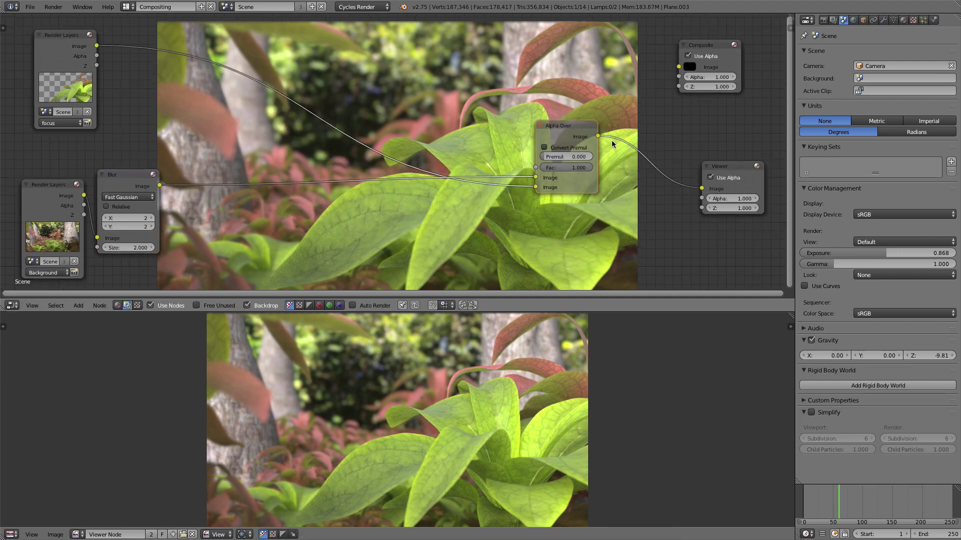
{"action": "left_click_drag", "start_coordinate": [681, 53], "coordinate": [712, 53]}
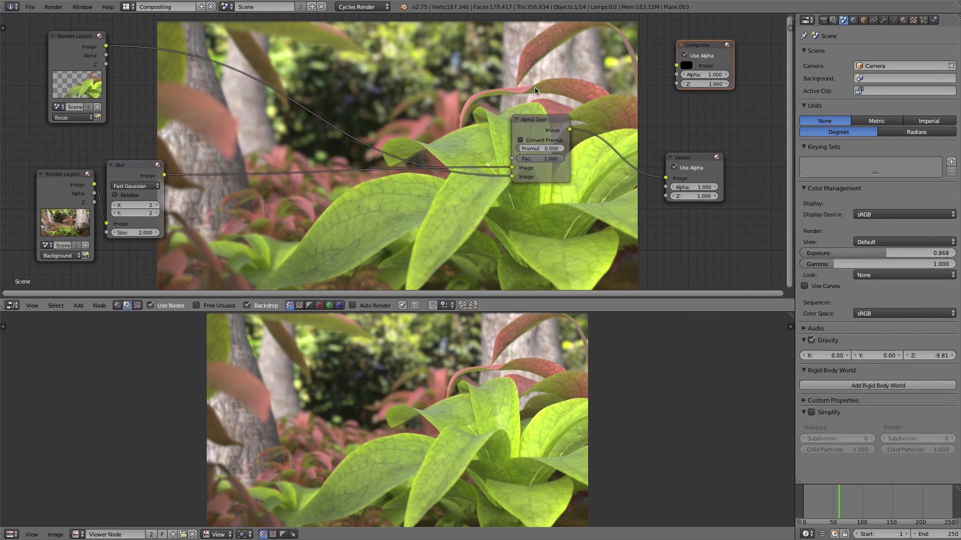
Insert a Color Balance node between the background's Blur node and the Alpha Over node
{"action": "middle_click_drag", "start_coordinate": [387, 126], "coordinate": [409, 136]}
{"action": "scroll", "coordinate": [265, 187], "scroll_direction": "up", "scroll_amount": 1}
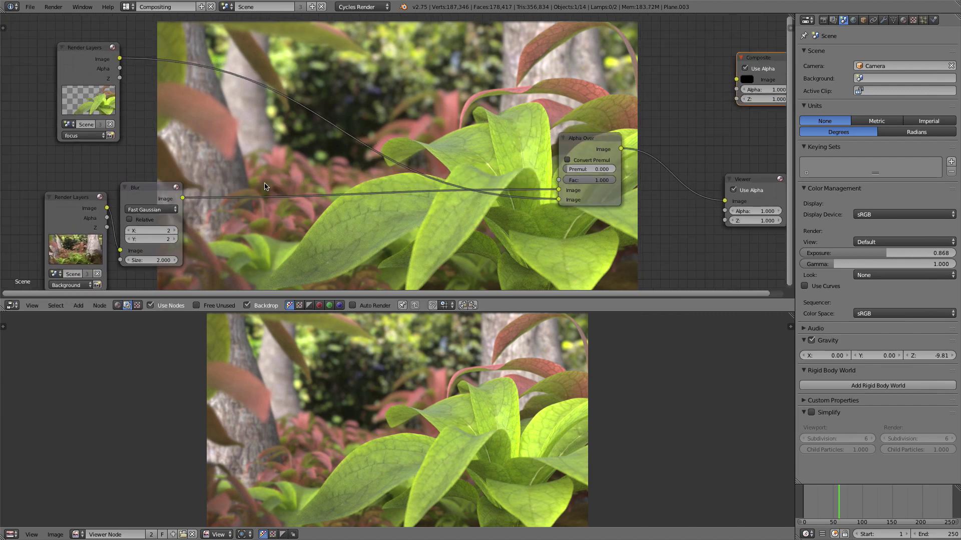
{"action": "key", "text": "shift+a"}
{"action": "left_click", "coordinate": [255, 238]}
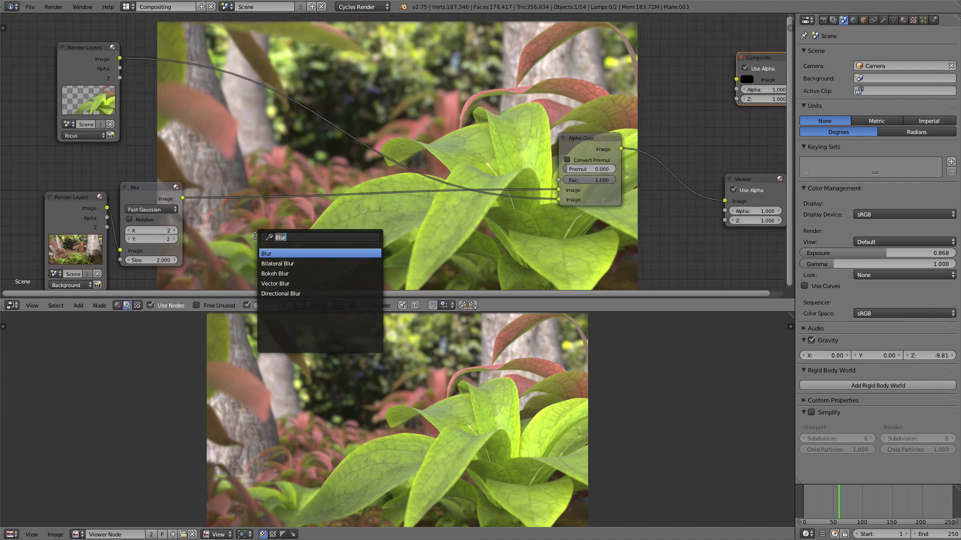
{"action": "type", "text": "color"}
{"action": "key", "text": "Return"}
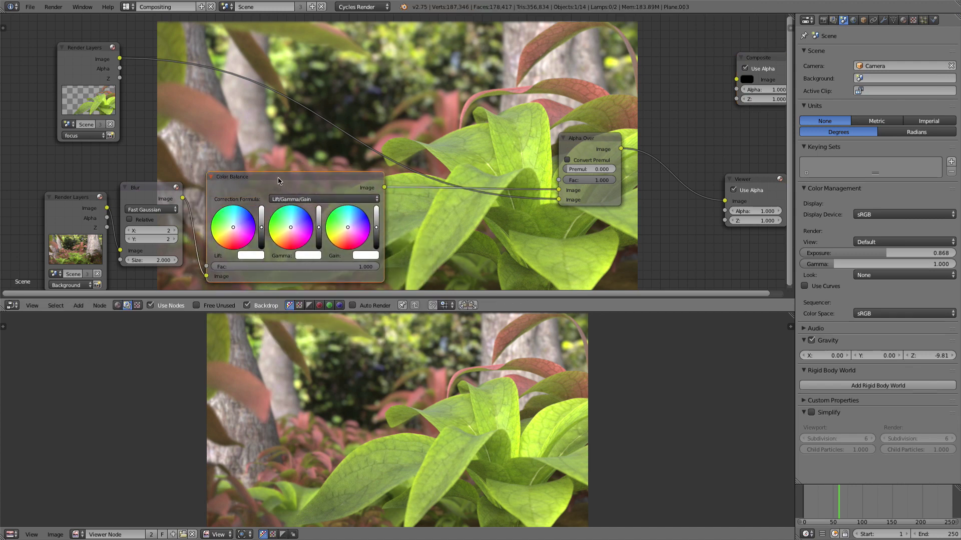
{"action": "left_click", "coordinate": [289, 192]}
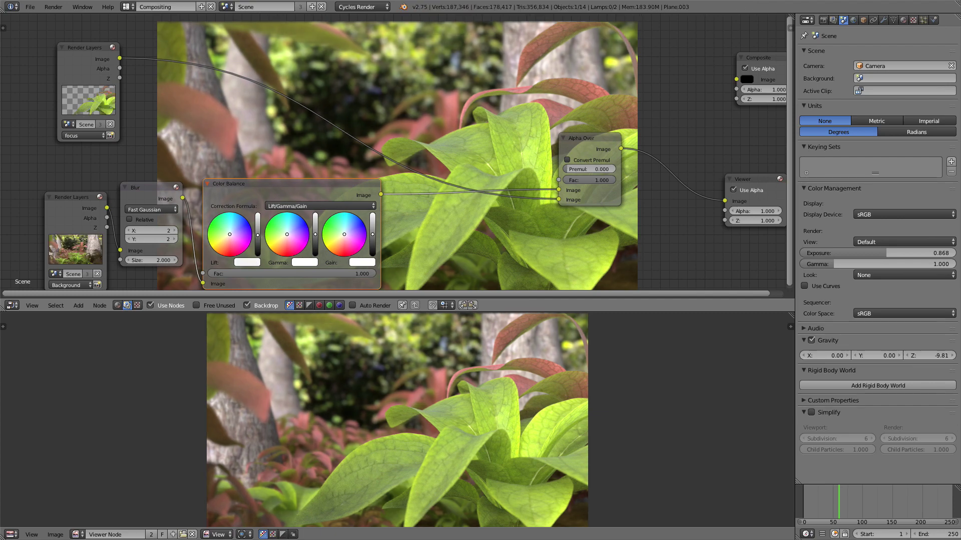
Shift the Alpha Over, Viewer and Composite nodes farther away from the Color Balance node
{"action": "middle_click_drag", "start_coordinate": [512, 246], "coordinate": [412, 249]}
{"action": "left_click_drag", "start_coordinate": [489, 138], "coordinate": [503, 122]}
{"action": "left_click_drag", "start_coordinate": [649, 181], "coordinate": [719, 168]}
{"action": "left_click_drag", "start_coordinate": [652, 62], "coordinate": [678, 63]}
{"action": "middle_click_drag", "start_coordinate": [206, 169], "coordinate": [331, 179]}
In the background's Color Balance node, lower Lift and raise Gain slightly, and shift the Gain tint a little on its wheel
{"action": "scroll", "coordinate": [327, 178], "scroll_direction": "up", "scroll_amount": 1}
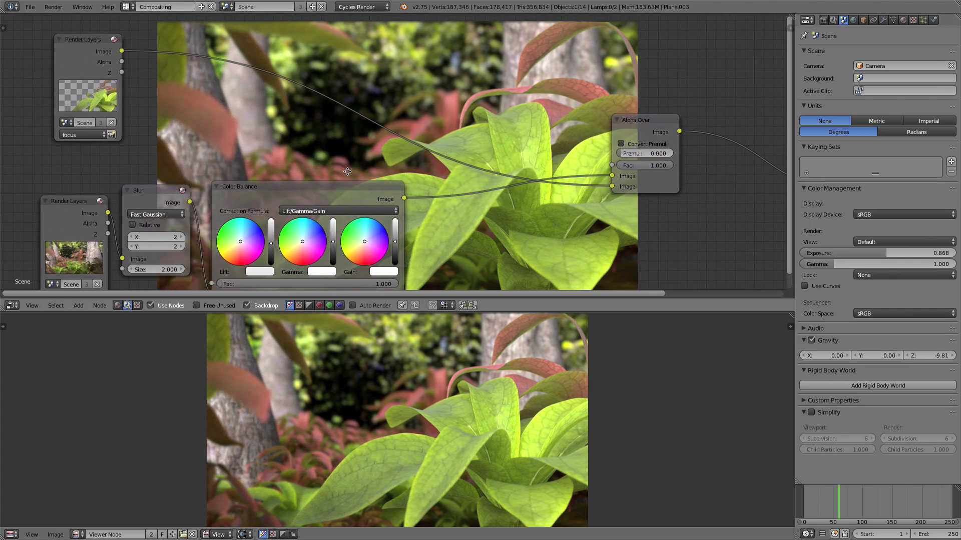
{"action": "scroll", "coordinate": [244, 153], "scroll_direction": "down", "scroll_amount": 2}
{"action": "middle_click_drag", "start_coordinate": [244, 152], "coordinate": [245, 172]}
{"action": "scroll", "coordinate": [356, 227], "scroll_direction": "up", "scroll_amount": 1}
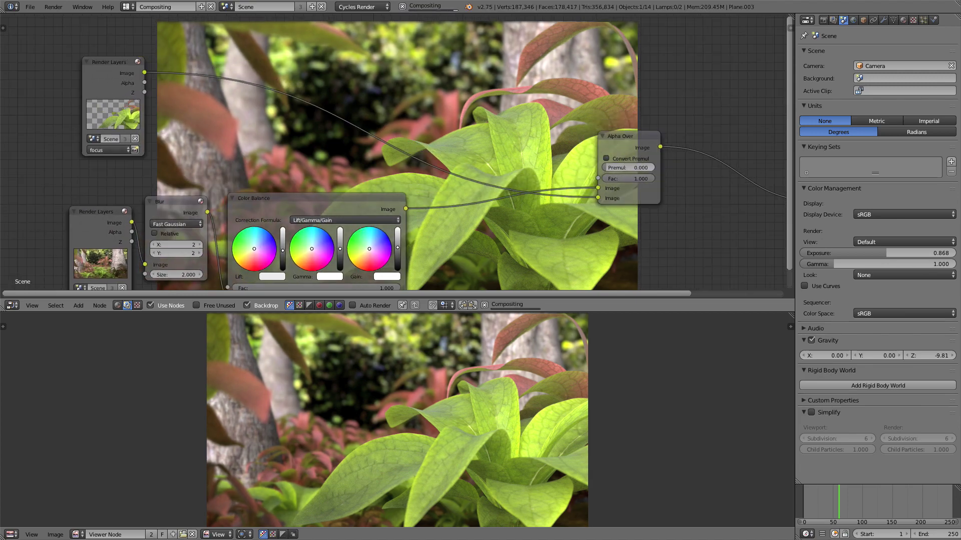
{"action": "left_click", "coordinate": [369, 251]}
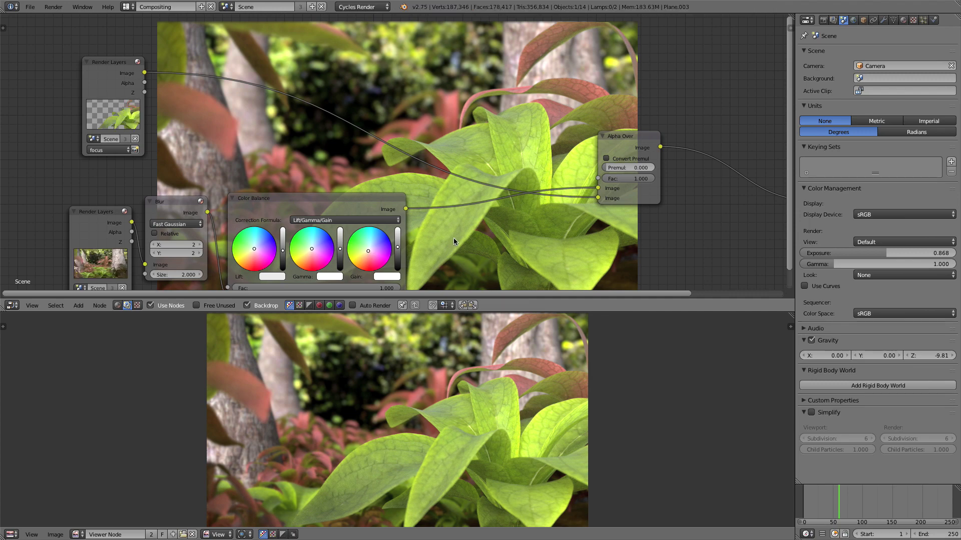
Move the Alpha Over node closer to the Composite and Viewer nodes to widen the gap after Color Balance
{"action": "scroll", "coordinate": [454, 238], "scroll_direction": "down", "scroll_amount": 2}
{"action": "mouse_move", "coordinate": [402, 202]}
{"action": "middle_mouse_down"}
{"action": "mouse_move", "coordinate": [349, 266]}
{"action": "mouse_move", "coordinate": [397, 215]}
{"action": "middle_mouse_up"}
{"action": "scroll", "coordinate": [393, 215], "scroll_direction": "up", "scroll_amount": 1}
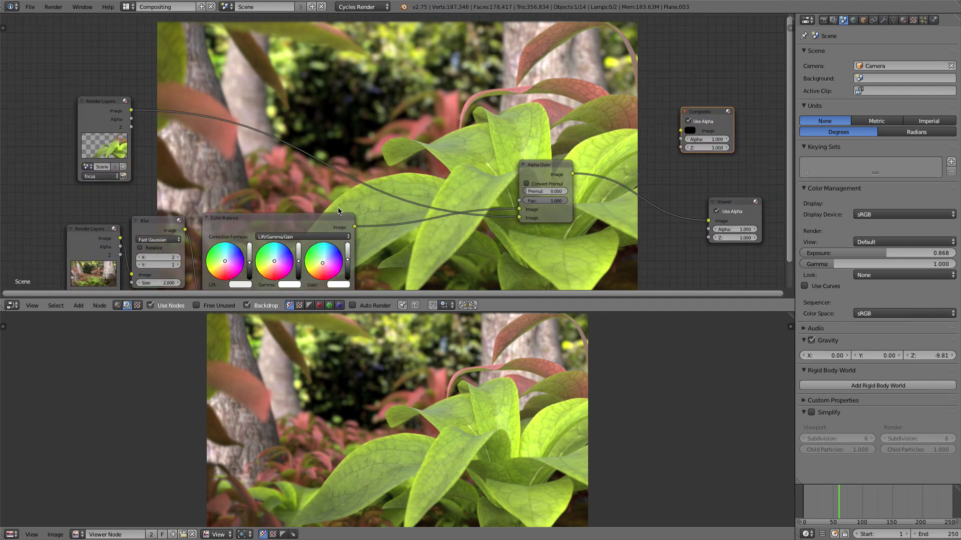
{"action": "middle_click_drag", "start_coordinate": [549, 167], "coordinate": [488, 160]}
{"action": "left_click_drag", "start_coordinate": [491, 152], "coordinate": [533, 154]}
Insert a Color Balance node between the focus Render Layers node and the Alpha Over node
{"action": "scroll", "coordinate": [347, 156], "scroll_direction": "down", "scroll_amount": 2}
{"action": "middle_click_drag", "start_coordinate": [344, 155], "coordinate": [417, 154]}
{"action": "key", "text": "shift+a"}
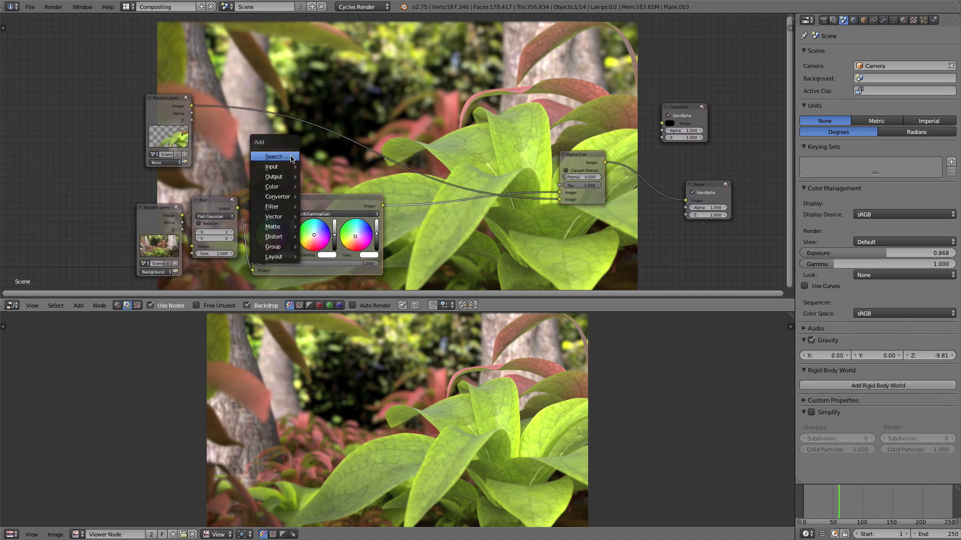
{"action": "mouse_move", "coordinate": [286, 187]}
{"action": "left_click", "coordinate": [323, 237]}
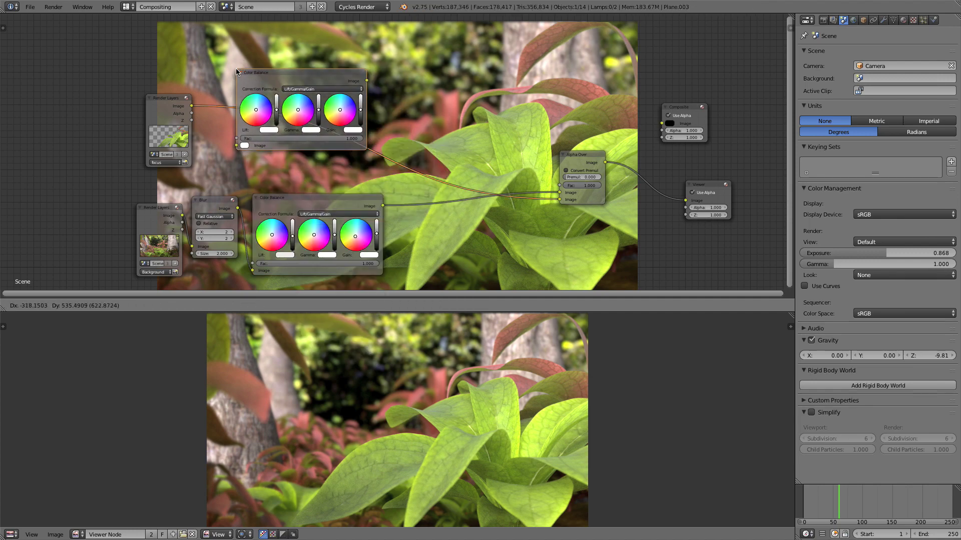
{"action": "left_click", "coordinate": [234, 67]}
In the focus layer's Color Balance node, raise Gamma slightly and lower Lift a touch
{"action": "scroll", "coordinate": [376, 103], "scroll_direction": "up", "scroll_amount": 3}
{"action": "scroll", "coordinate": [376, 104], "scroll_direction": "up", "scroll_amount": 1}
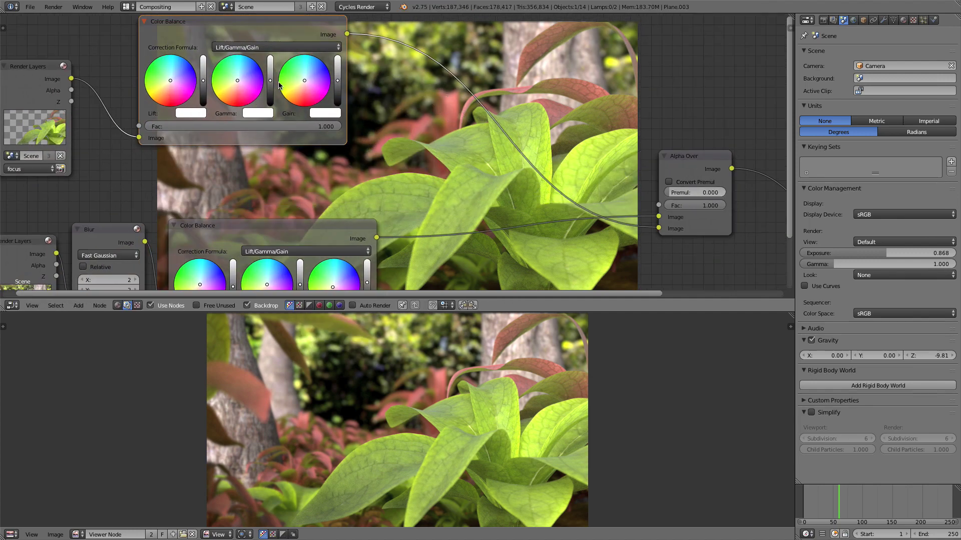
{"action": "left_click_drag", "start_coordinate": [270, 82], "coordinate": [270, 77]}
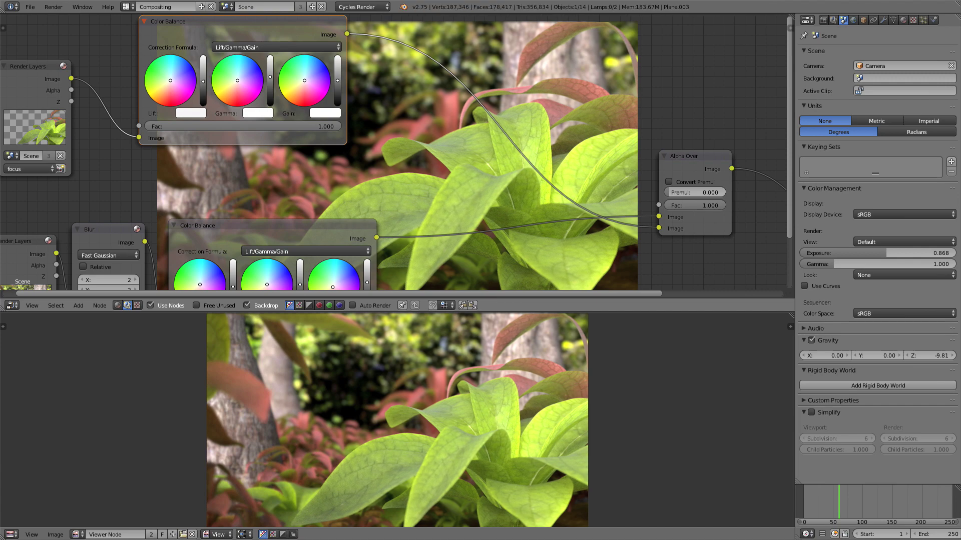
Move the Composite and Viewer nodes farther away from the Alpha Over node
{"action": "scroll", "coordinate": [443, 191], "scroll_direction": "down", "scroll_amount": 8}
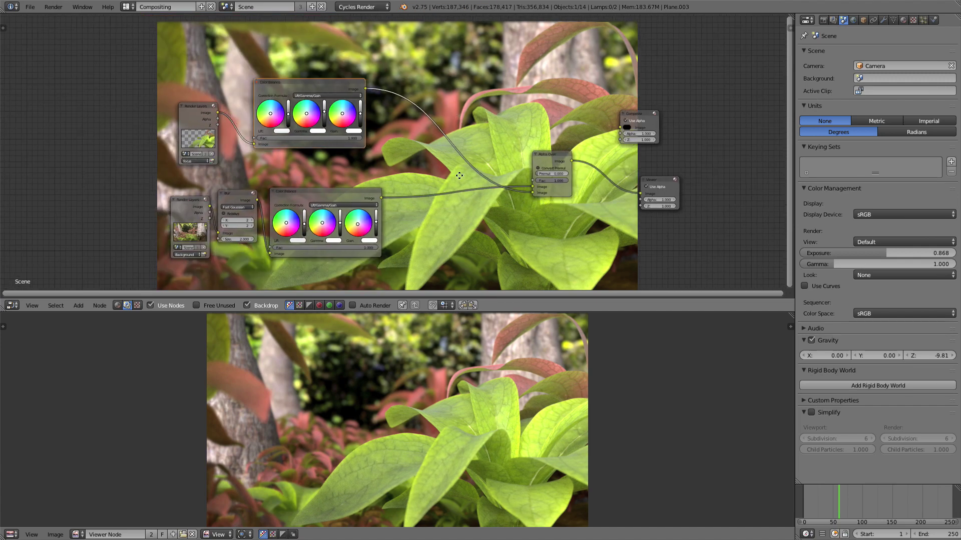
{"action": "middle_click_drag", "start_coordinate": [687, 108], "coordinate": [543, 121]}
{"action": "left_click_drag", "start_coordinate": [508, 127], "coordinate": [639, 124]}
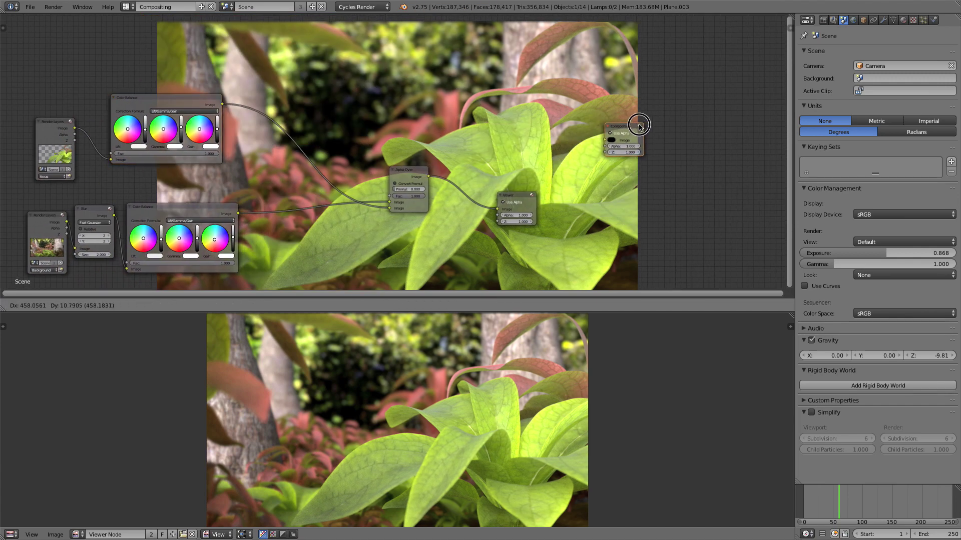
{"action": "left_click_drag", "start_coordinate": [531, 198], "coordinate": [662, 206]}
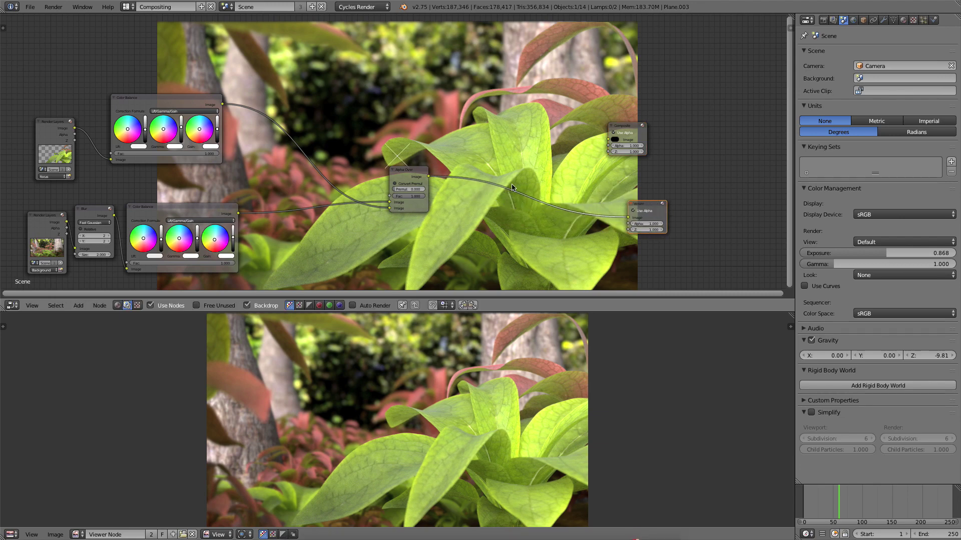
Set the X and Y size of the background's Blur node to 12
{"action": "middle_click_drag", "start_coordinate": [662, 207], "coordinate": [752, 169]}
{"action": "scroll", "coordinate": [303, 151], "scroll_direction": "up", "scroll_amount": 2}
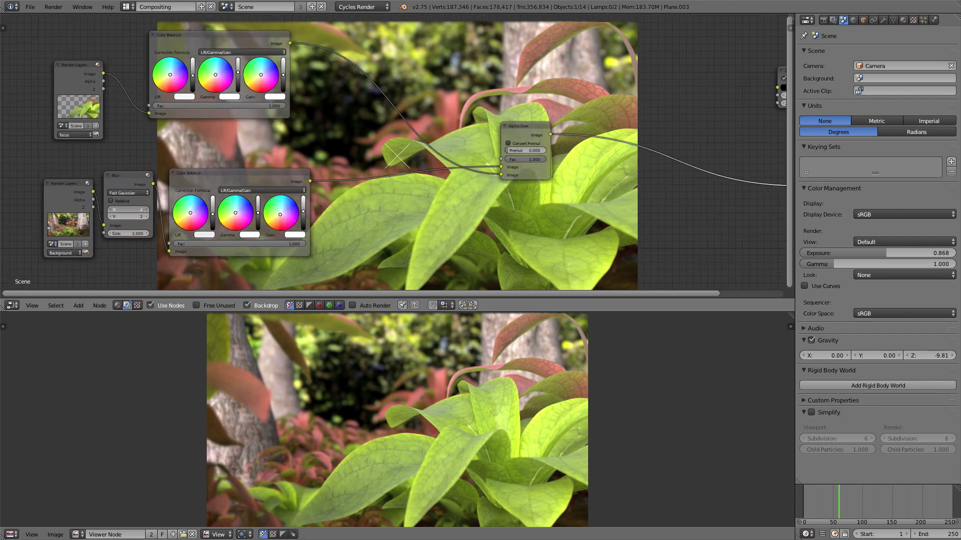
{"action": "type", "text": "12"}
{"action": "key", "text": "Tab"}
{"action": "type", "text": "12"}
{"action": "key", "text": "Return"}
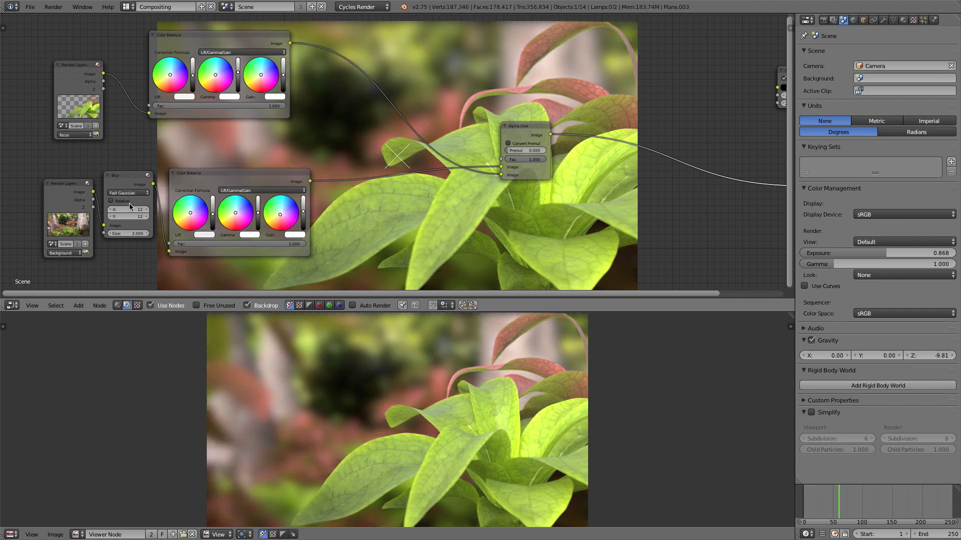
Move the background's Color Balance node away from the Blur node, closer to Alpha Over
{"action": "key", "text": "Home"}
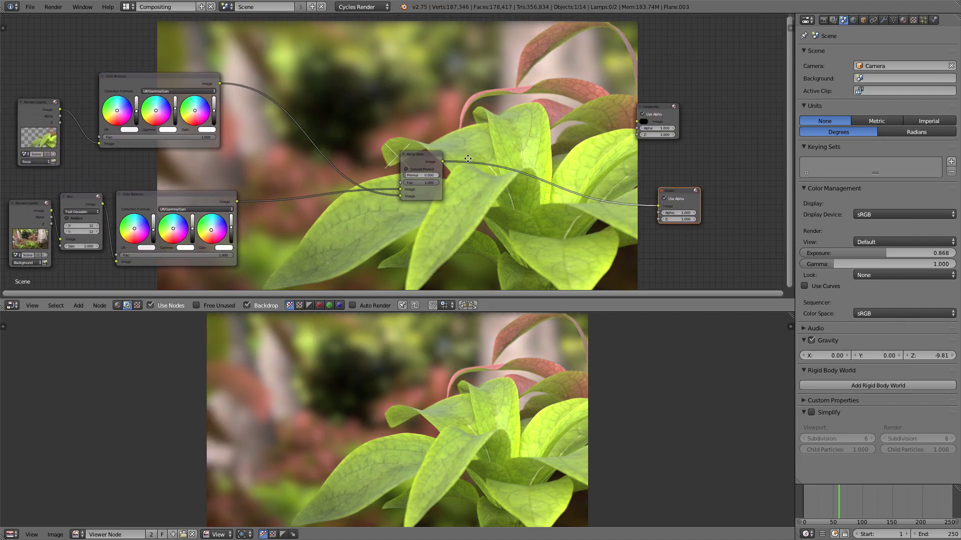
{"action": "scroll", "coordinate": [320, 156], "scroll_direction": "up", "scroll_amount": 2}
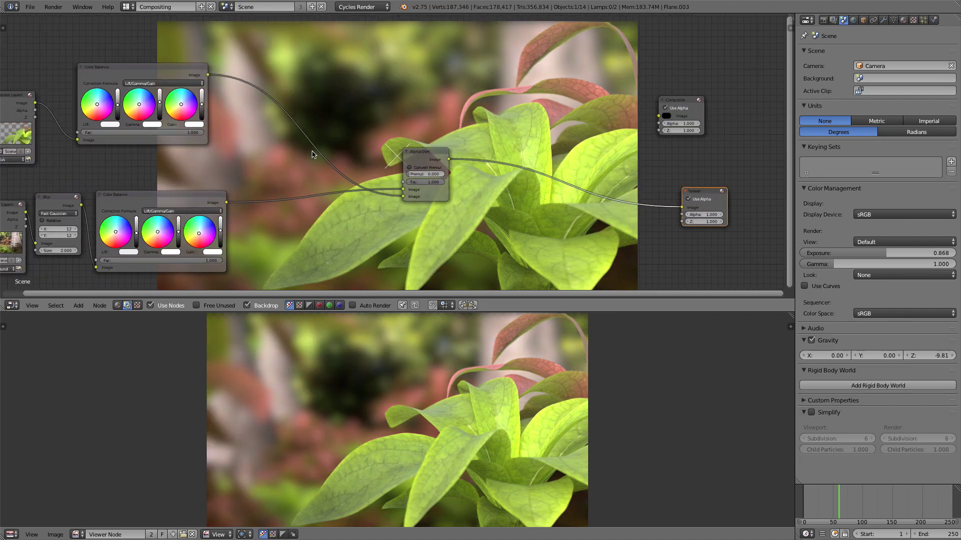
{"action": "middle_click_drag", "start_coordinate": [154, 165], "coordinate": [346, 120]}
{"action": "scroll", "coordinate": [300, 130], "scroll_direction": "up", "scroll_amount": 5}
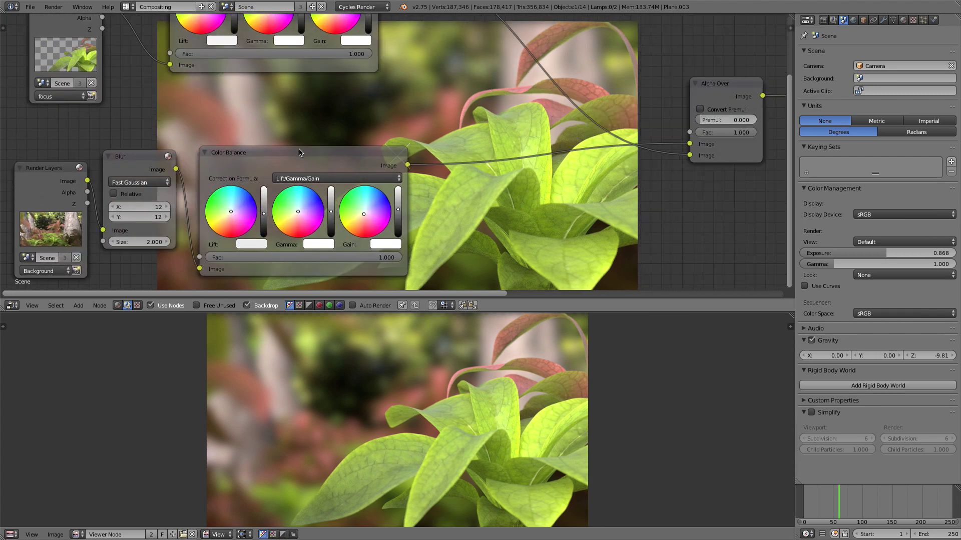
{"action": "left_click_drag", "start_coordinate": [299, 152], "coordinate": [463, 152]}
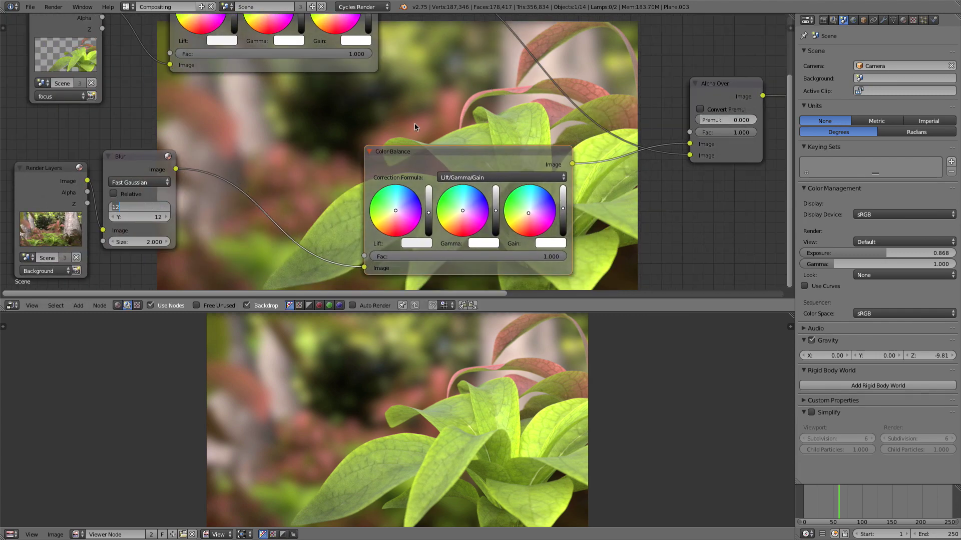
Restore the X and Y size of the background's Blur node to 2
{"action": "key", "text": "Tab"}
{"action": "type", "text": "2"}
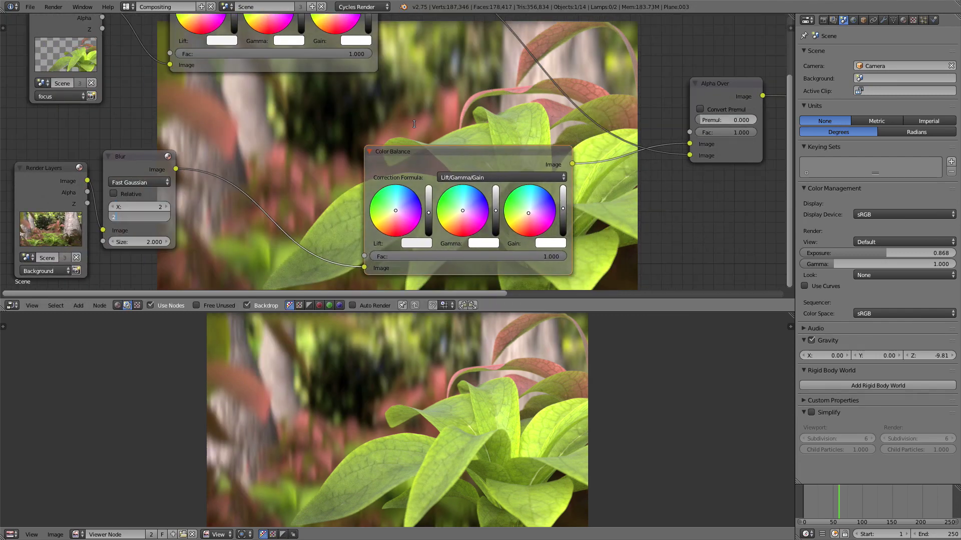
{"action": "key", "text": "Return"}
Spread the Composite and Viewer nodes farther from Alpha Over, and connect Alpha Over's Image output to the Composite node
{"action": "scroll", "coordinate": [584, 146], "scroll_direction": "down", "scroll_amount": 2}
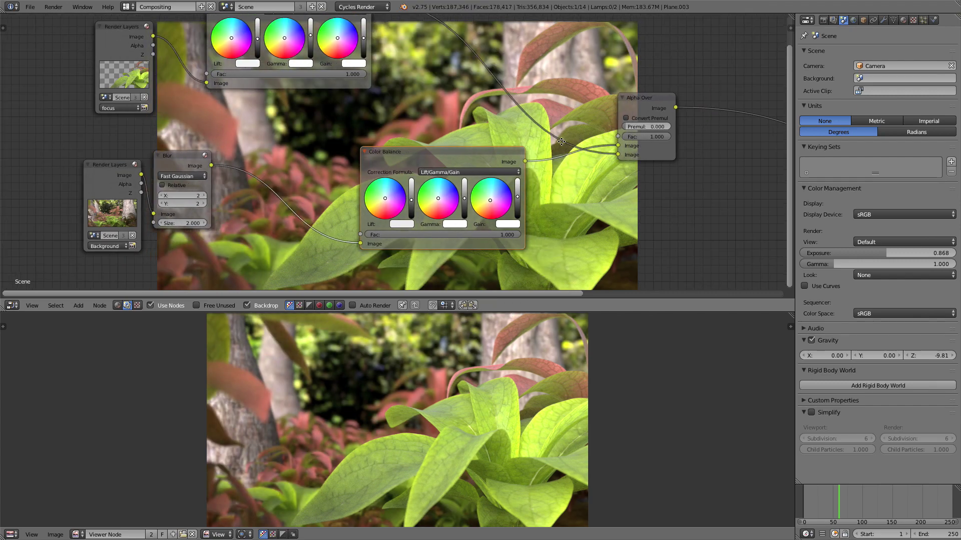
{"action": "middle_click_drag", "start_coordinate": [583, 146], "coordinate": [388, 177]}
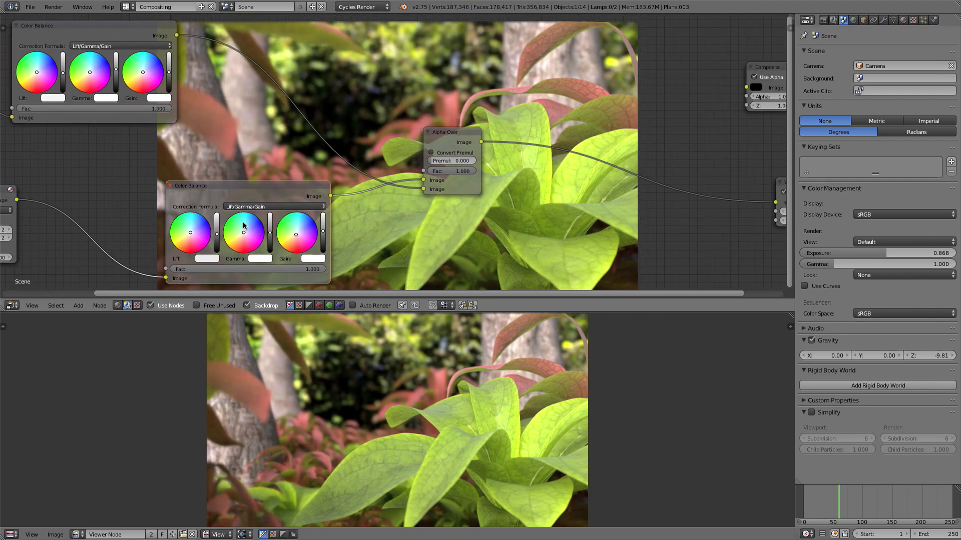
{"action": "scroll", "coordinate": [243, 226], "scroll_direction": "down", "scroll_amount": 7}
{"action": "middle_click_drag", "start_coordinate": [418, 113], "coordinate": [387, 131]}
{"action": "scroll", "coordinate": [388, 131], "scroll_direction": "up", "scroll_amount": 2}
{"action": "middle_click_drag", "start_coordinate": [518, 127], "coordinate": [438, 125]}
{"action": "scroll", "coordinate": [485, 114], "scroll_direction": "up", "scroll_amount": 2}
{"action": "left_click_drag", "start_coordinate": [557, 108], "coordinate": [638, 122]}
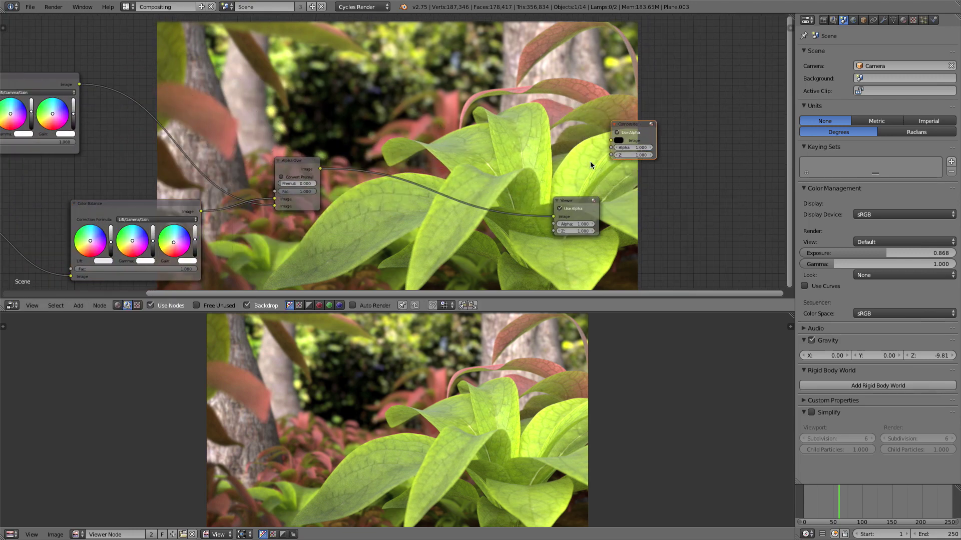
{"action": "left_click_drag", "start_coordinate": [581, 199], "coordinate": [642, 196]}
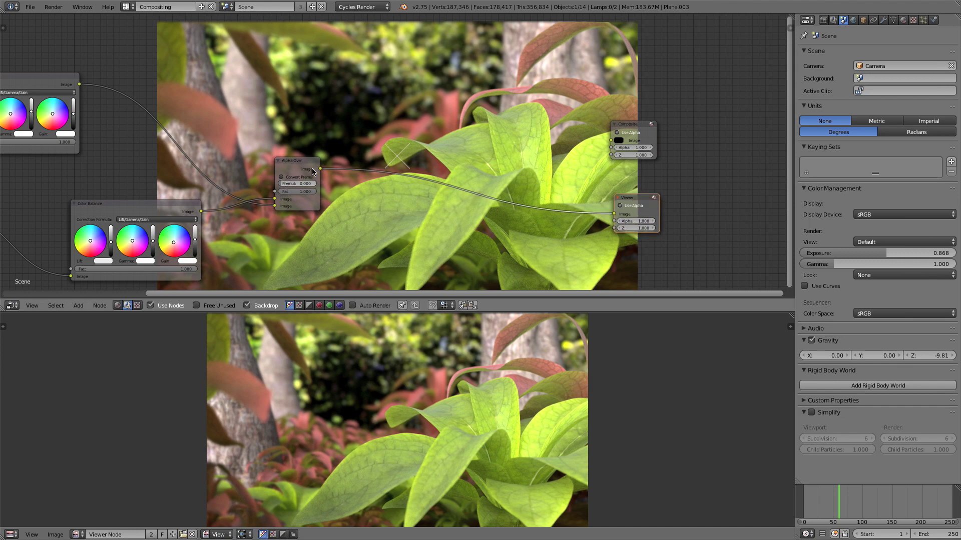
{"action": "left_click_drag", "start_coordinate": [312, 172], "coordinate": [612, 140]}
Widen the gap between the background's Color Balance node and the Alpha Over node by moving them apart
{"action": "middle_click_drag", "start_coordinate": [358, 157], "coordinate": [444, 142]}
{"action": "left_click_drag", "start_coordinate": [230, 190], "coordinate": [175, 191]}
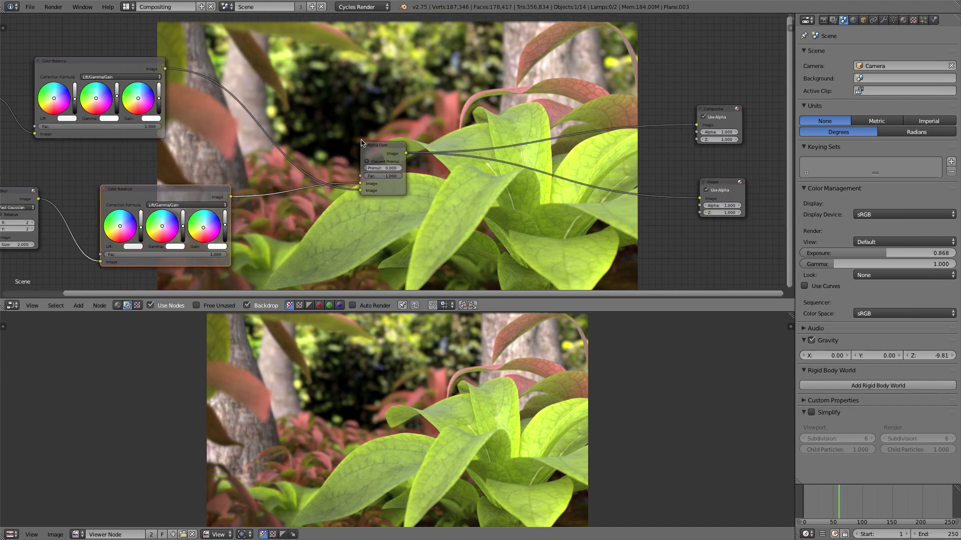
{"action": "left_click_drag", "start_coordinate": [383, 145], "coordinate": [504, 129]}
Insert a Hue Saturation Value node between the background's Color Balance node and the Alpha Over node
{"action": "key", "text": "shift+a"}
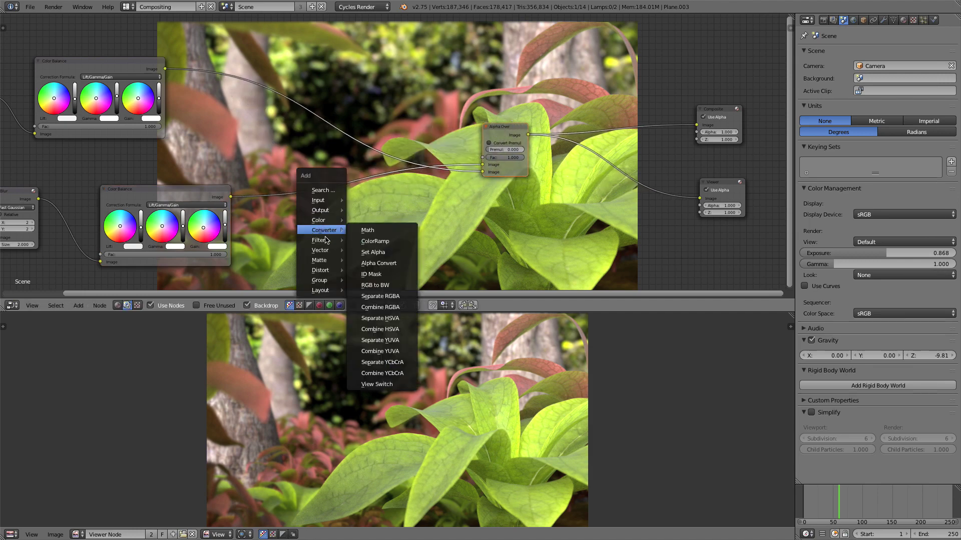
{"action": "mouse_move", "coordinate": [325, 221]}
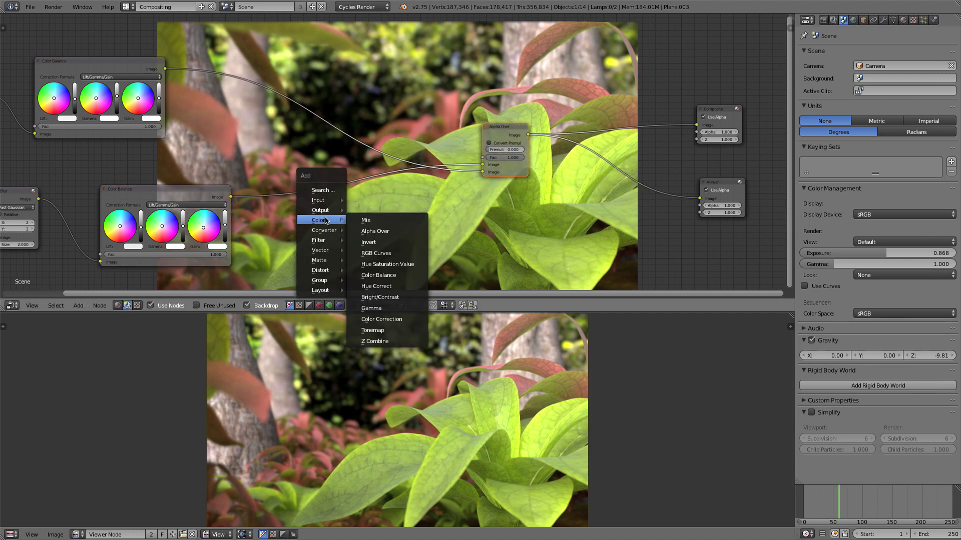
{"action": "left_click", "coordinate": [380, 264]}
{"action": "left_click", "coordinate": [252, 178]}
Try a Saturation of 0.8 in the background's Hue Saturation Value node, and settle on 0.92
{"action": "scroll", "coordinate": [251, 177], "scroll_direction": "up", "scroll_amount": 1}
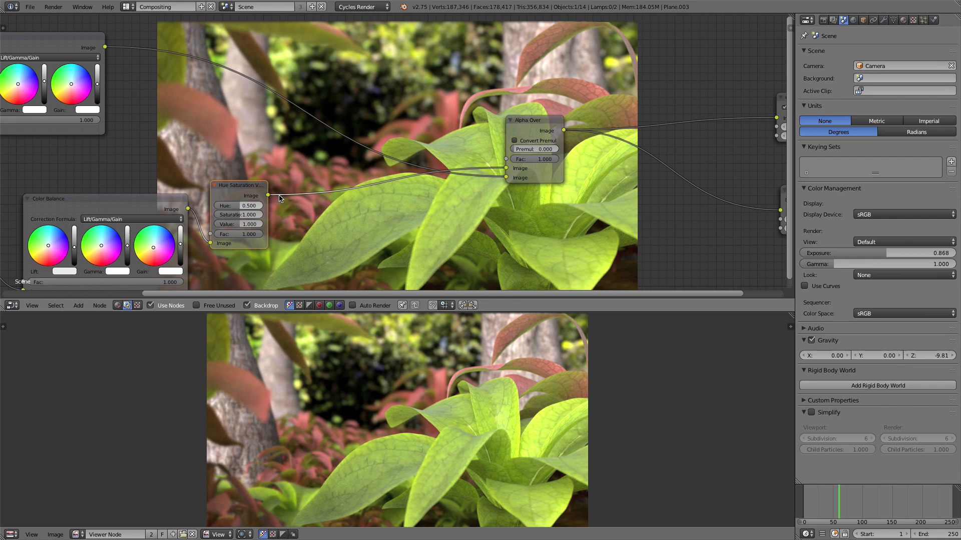
{"action": "left_click", "coordinate": [249, 212]}
{"action": "type", "text": ".8"}
{"action": "key", "text": "Return"}
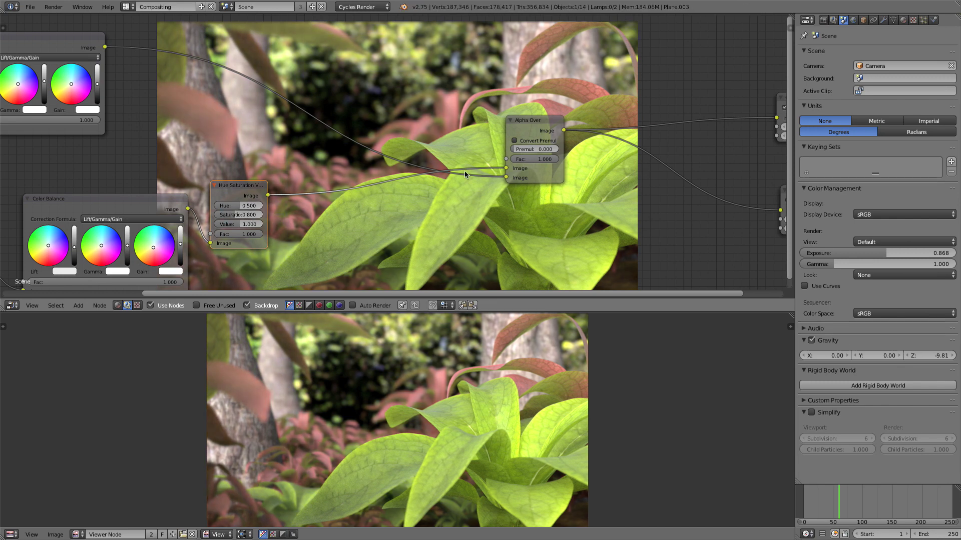
{"action": "left_click", "coordinate": [245, 215]}
{"action": "key", "text": "Return"}
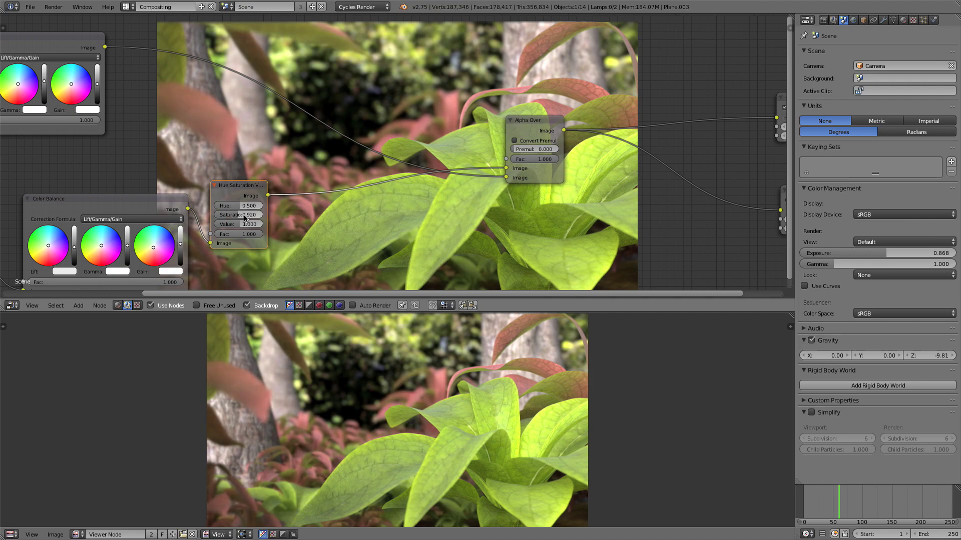
Move the Alpha Over node closer to the Hue Saturation Value node and nudge the Viewer node's position
{"action": "scroll", "coordinate": [476, 211], "scroll_direction": "down", "scroll_amount": 3}
{"action": "middle_click_drag", "start_coordinate": [470, 180], "coordinate": [452, 199]}
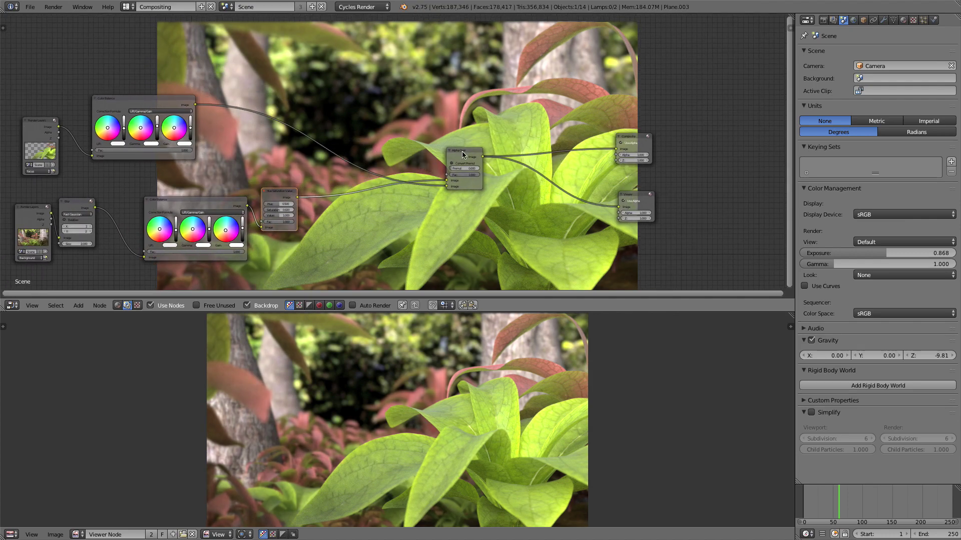
{"action": "left_click_drag", "start_coordinate": [462, 151], "coordinate": [356, 154]}
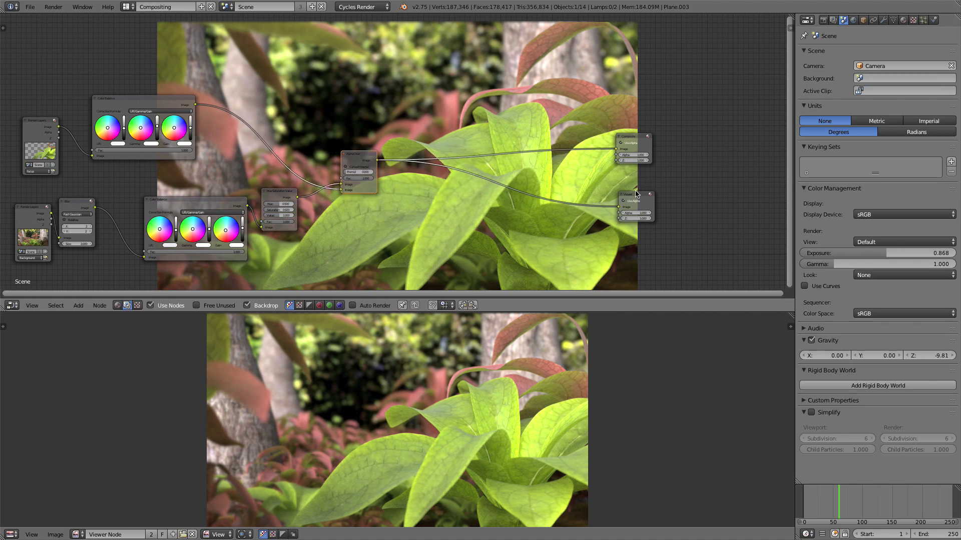
{"action": "left_click_drag", "start_coordinate": [635, 194], "coordinate": [644, 185]}
{"action": "middle_click_drag", "start_coordinate": [169, 115], "coordinate": [208, 97]}
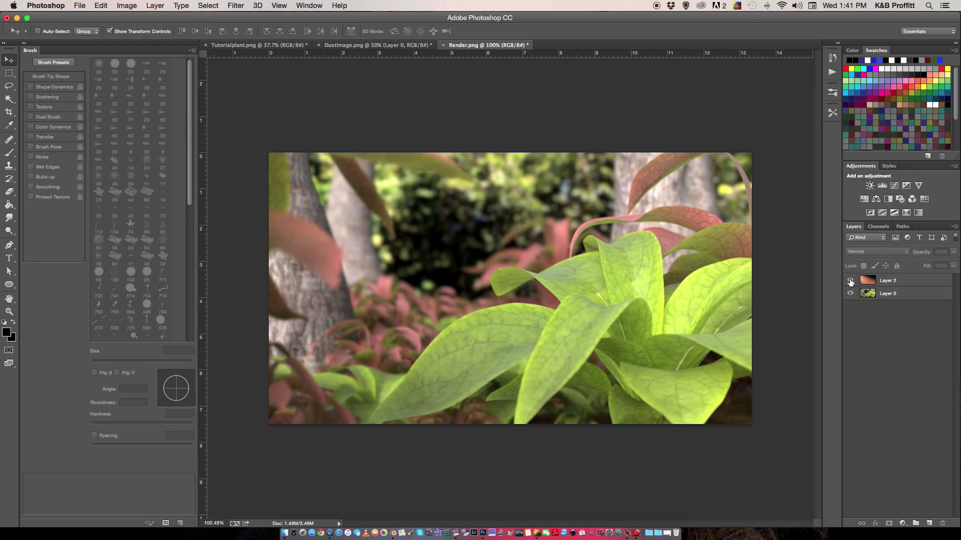
In Photoshop, show the dust texture on Layer 2 above the render and set its blend mode to Screen
{"action": "left_click", "coordinate": [850, 281]}
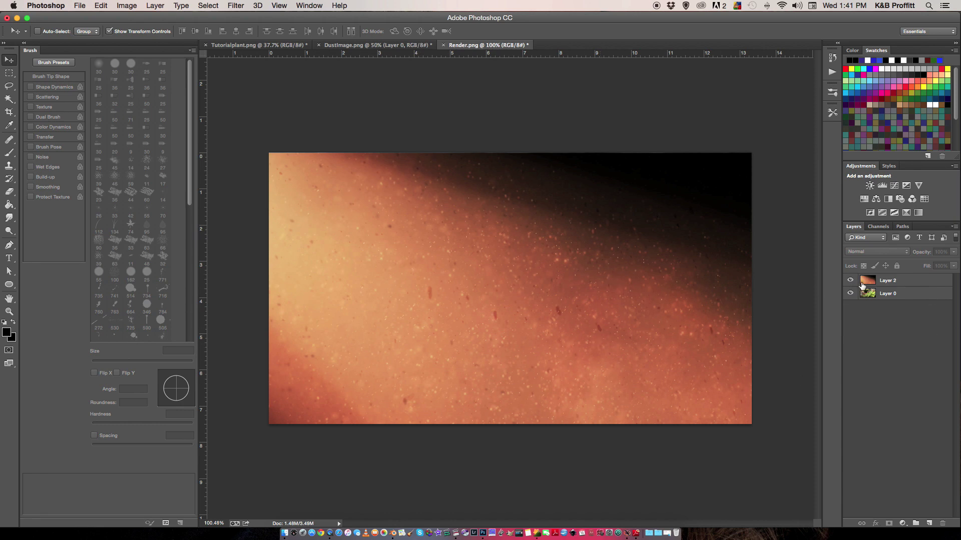
{"action": "left_click", "coordinate": [899, 295]}
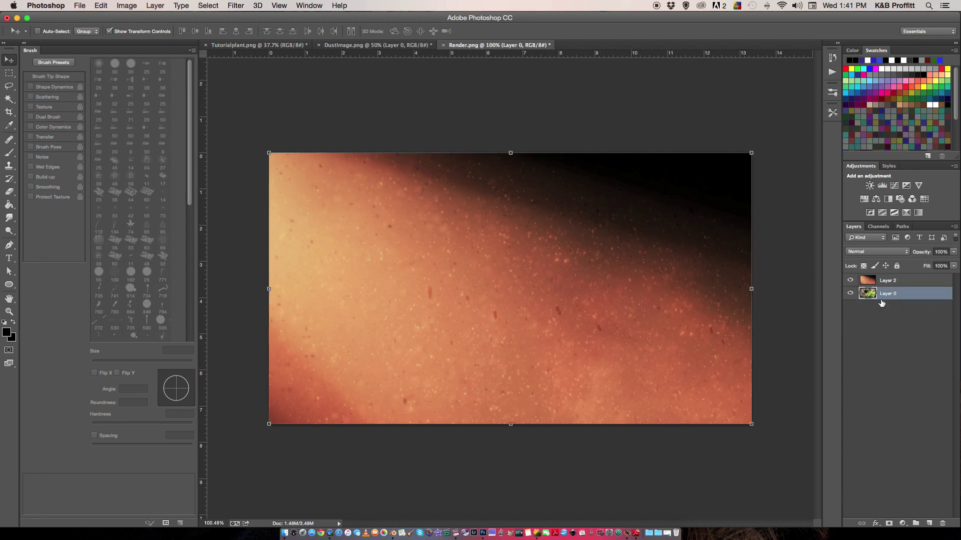
{"action": "left_click", "coordinate": [885, 284]}
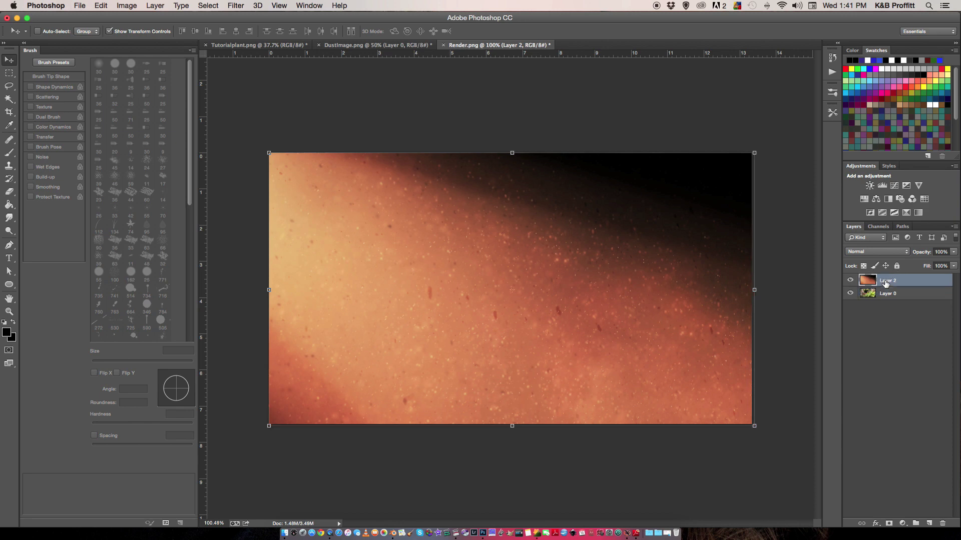
{"action": "left_click", "coordinate": [868, 254]}
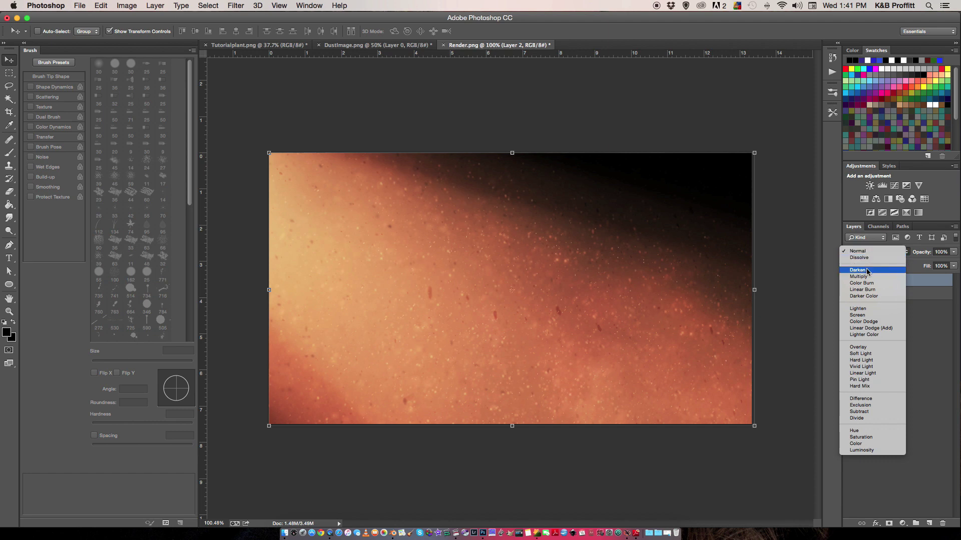
{"action": "left_click", "coordinate": [858, 315]}
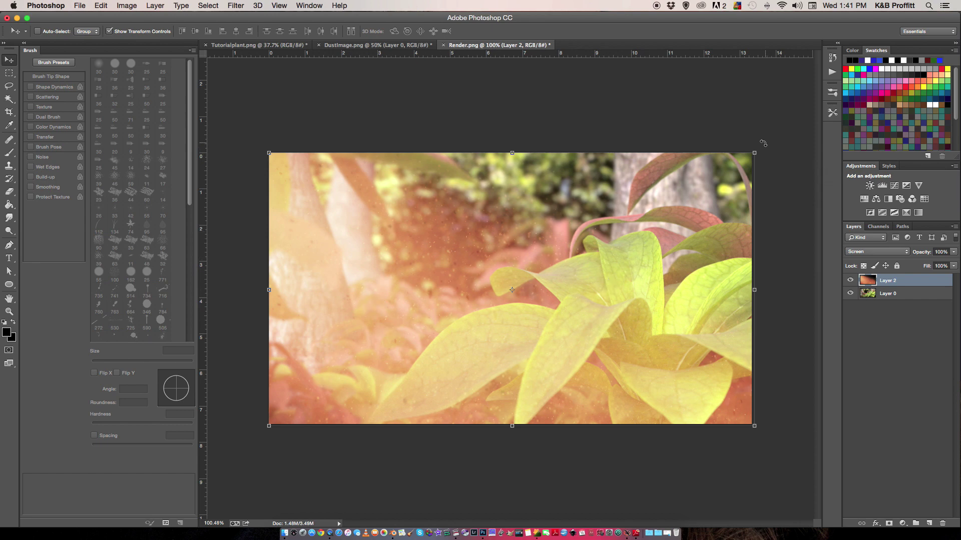
Enlarge the dust layer to about 121% width and 126% height, rotate it about 10°, and position it to cover the render
{"action": "left_click_drag", "start_coordinate": [754, 151], "coordinate": [780, 130]}
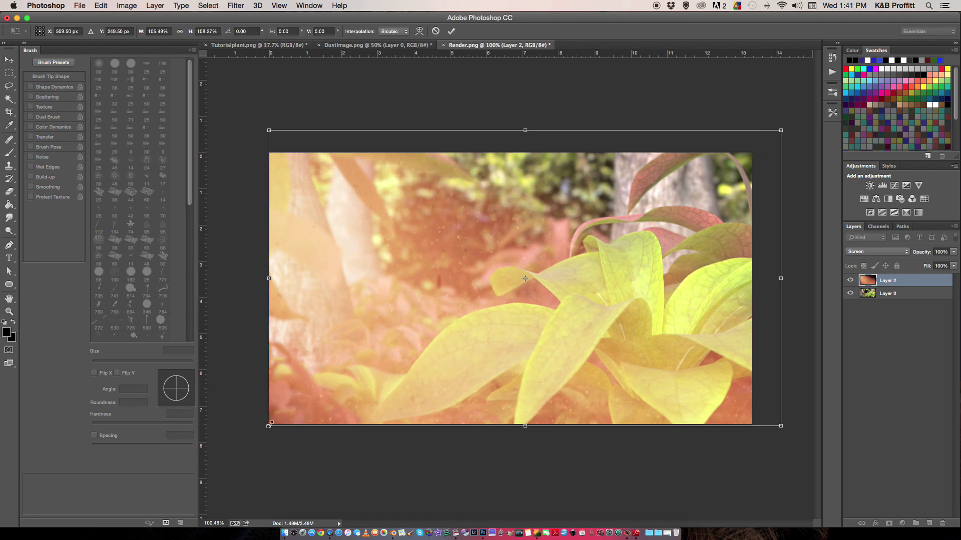
{"action": "left_click_drag", "start_coordinate": [269, 425], "coordinate": [228, 453]}
{"action": "left_click_drag", "start_coordinate": [774, 127], "coordinate": [798, 165]}
{"action": "left_click_drag", "start_coordinate": [468, 319], "coordinate": [506, 317]}
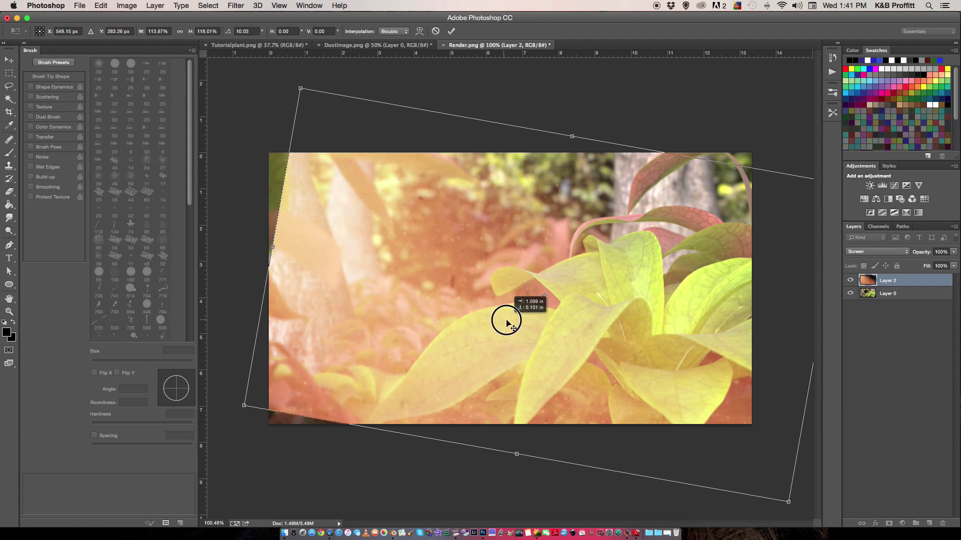
{"action": "left_click_drag", "start_coordinate": [244, 408], "coordinate": [206, 418]}
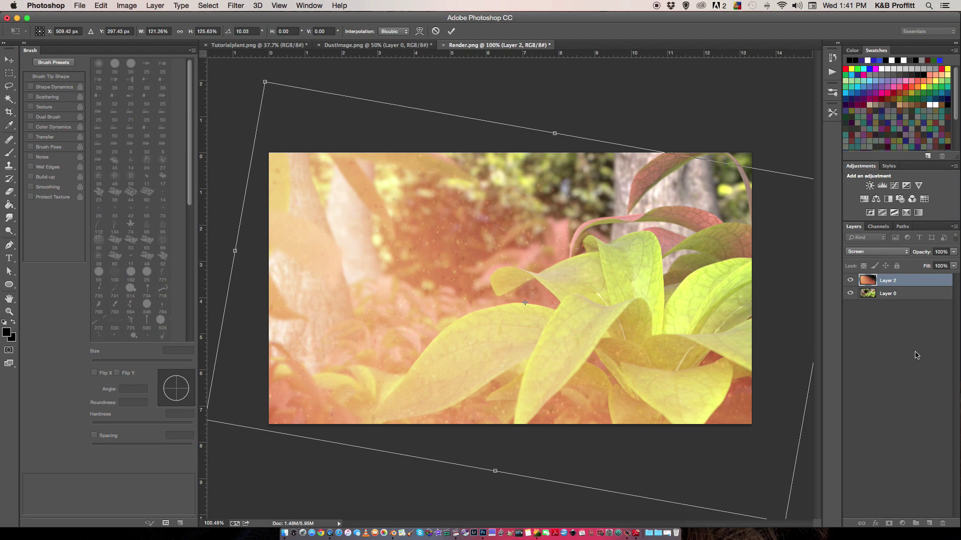
Lower Layer 2's opacity to 40% and apply its transformation
{"action": "left_click", "coordinate": [954, 253]}
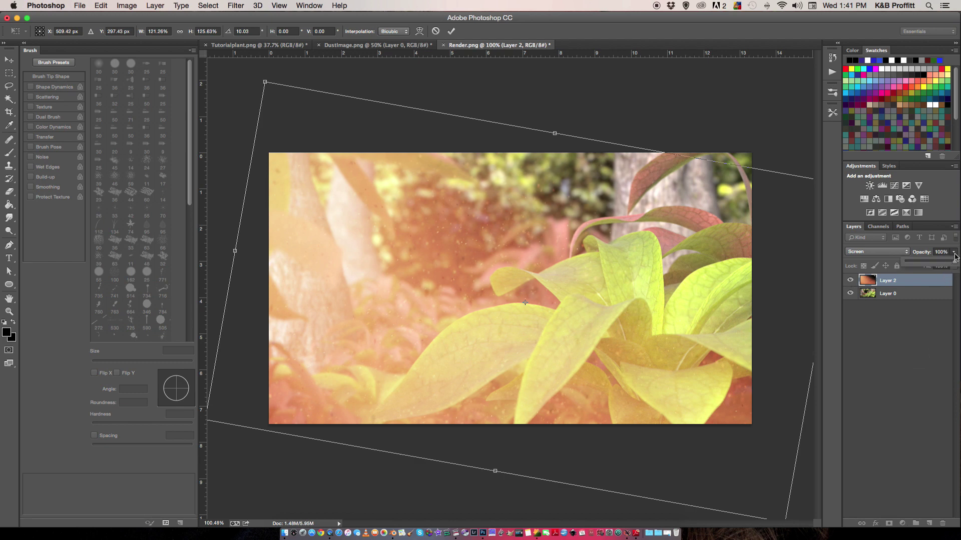
{"action": "left_click", "coordinate": [926, 263]}
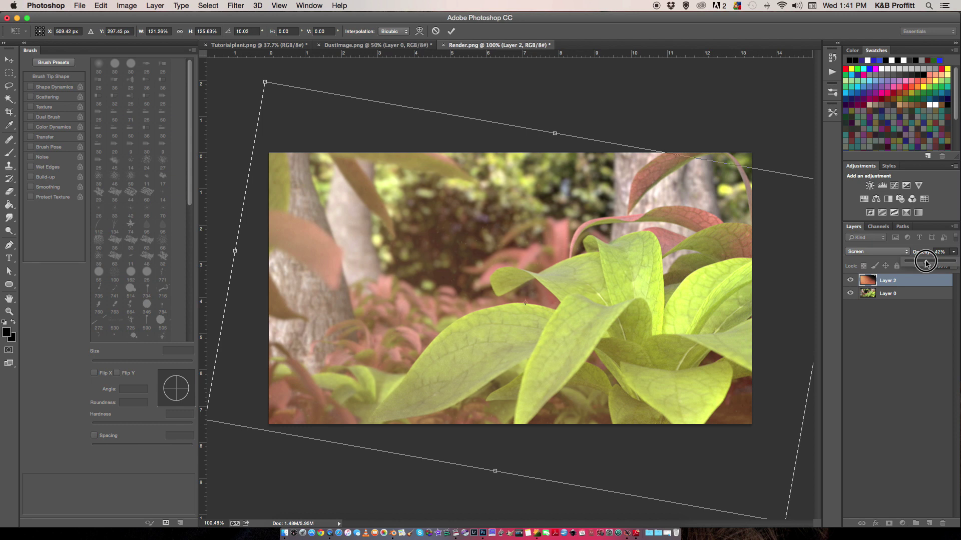
{"action": "mouse_move", "coordinate": [927, 263]}
{"action": "left_mouse_down"}
{"action": "mouse_move", "coordinate": [899, 267]}
{"action": "mouse_move", "coordinate": [923, 272]}
{"action": "left_mouse_up"}
{"action": "left_click_drag", "start_coordinate": [923, 263], "coordinate": [926, 262]}
{"action": "left_click", "coordinate": [906, 321]}
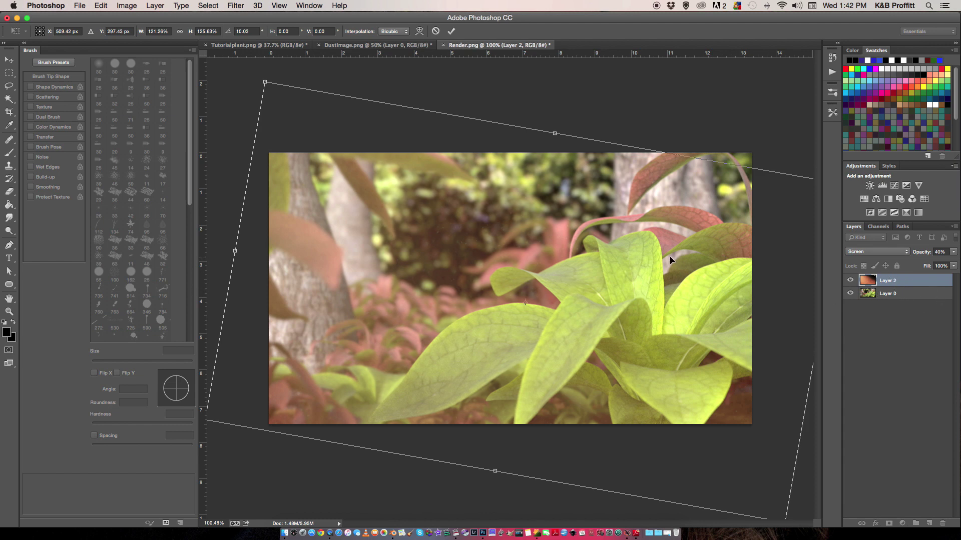
{"action": "key", "text": "Return"}
Duplicate the render layer, Layer 0, keeping the default copy name
{"action": "left_click", "coordinate": [887, 293]}
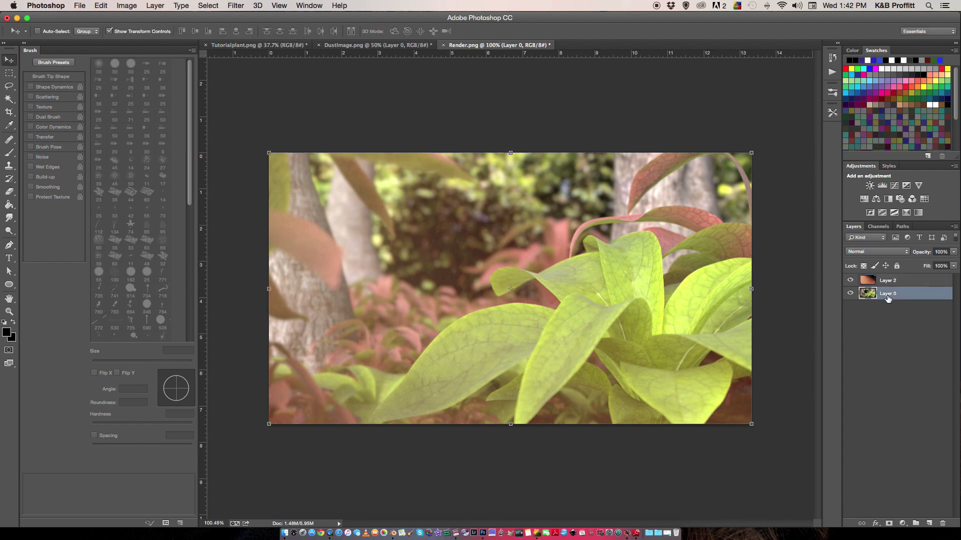
{"action": "right_click", "coordinate": [893, 295]}
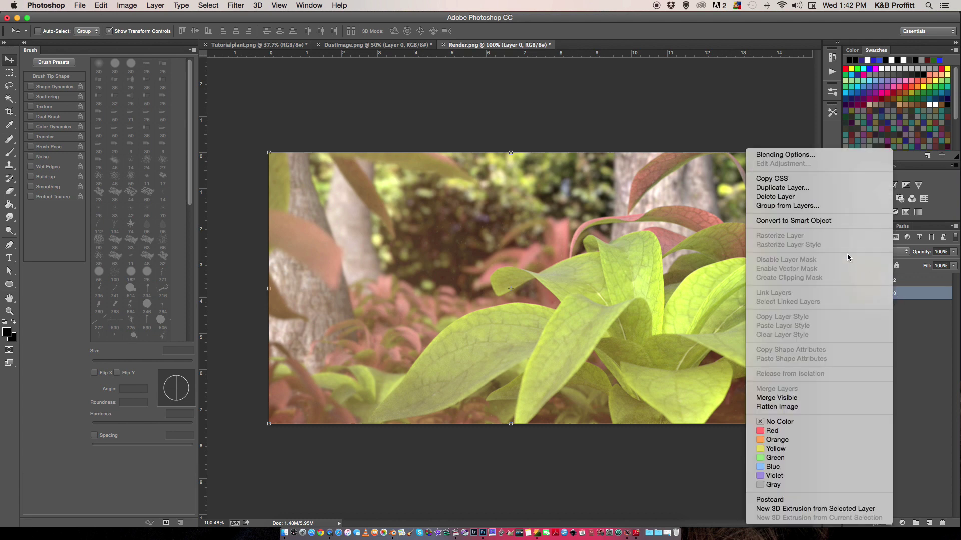
{"action": "left_click", "coordinate": [801, 188]}
{"action": "left_click", "coordinate": [574, 221]}
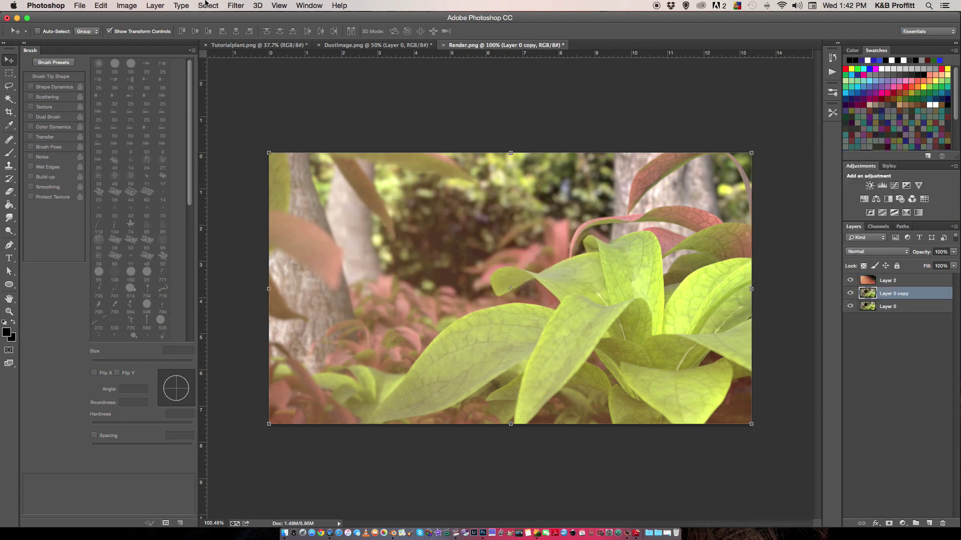
Apply a Gaussian Blur with a radius of 3.0 pixels to the Layer 0 copy
{"action": "left_click", "coordinate": [236, 5]}
{"action": "mouse_move", "coordinate": [261, 128]}
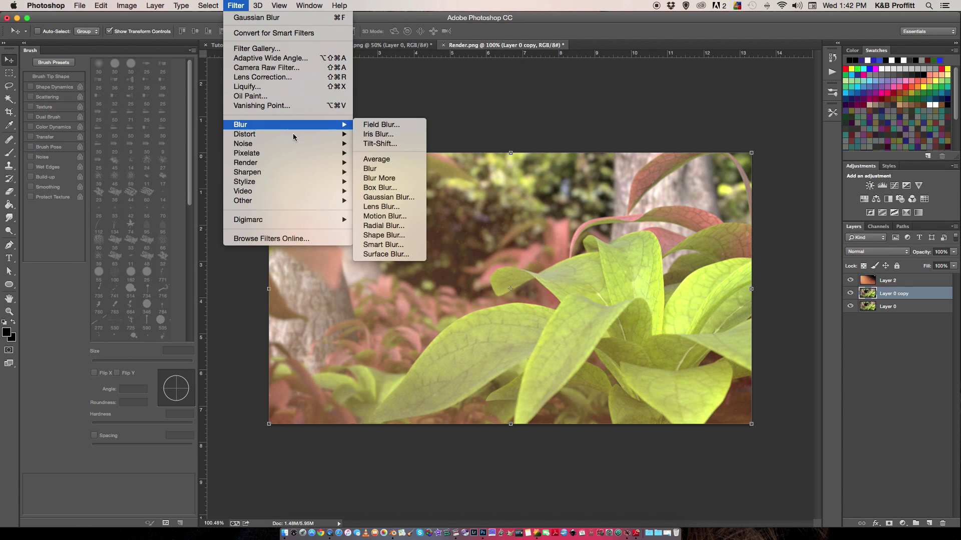
{"action": "left_click", "coordinate": [388, 197]}
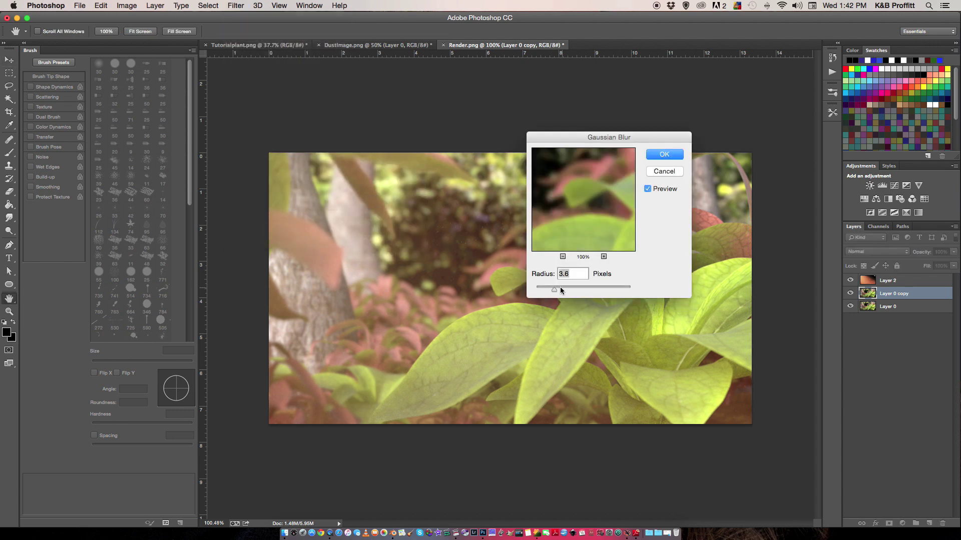
{"action": "left_click_drag", "start_coordinate": [554, 290], "coordinate": [552, 291]}
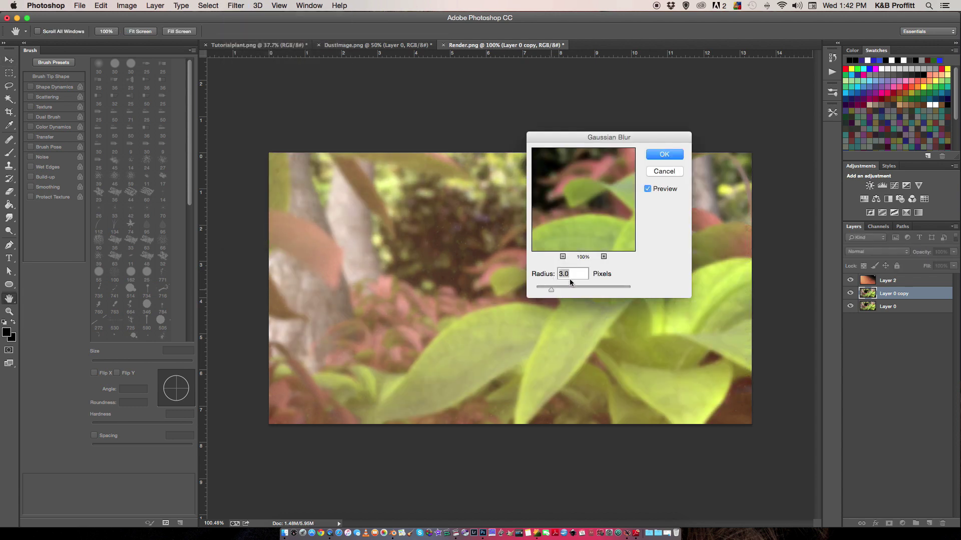
{"action": "left_click", "coordinate": [664, 155]}
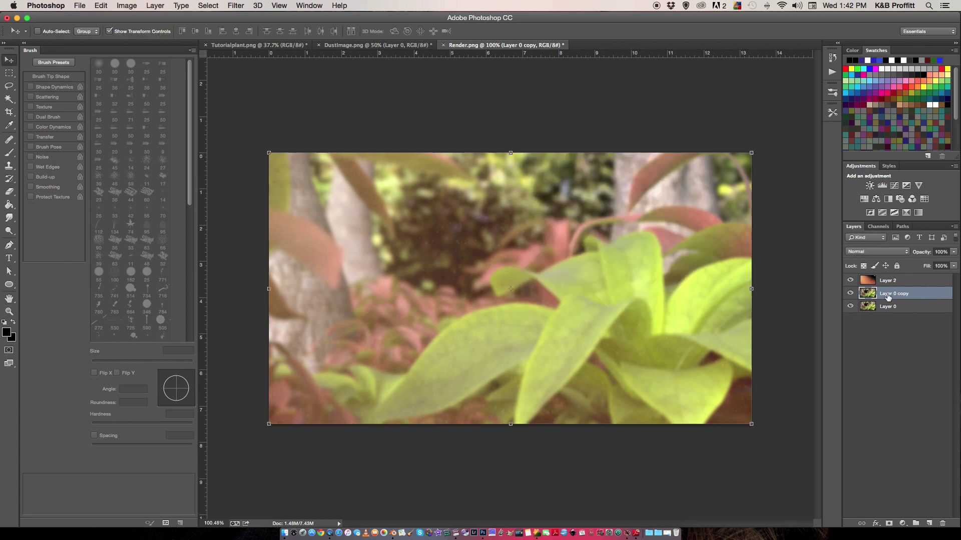
Set the blurred copy's blend mode to Overlay, lower its opacity to about 20%, and deselect the layers
{"action": "left_click", "coordinate": [876, 253]}
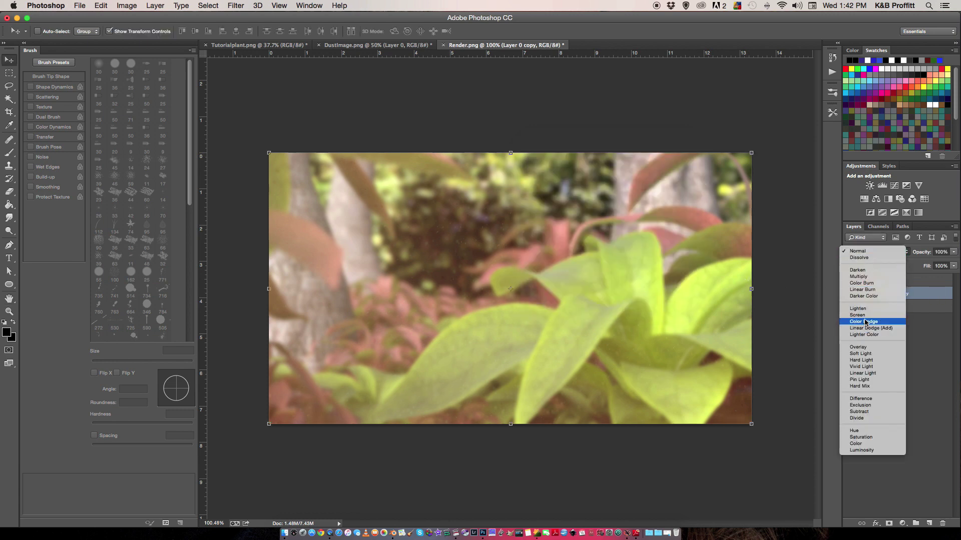
{"action": "left_click", "coordinate": [869, 347]}
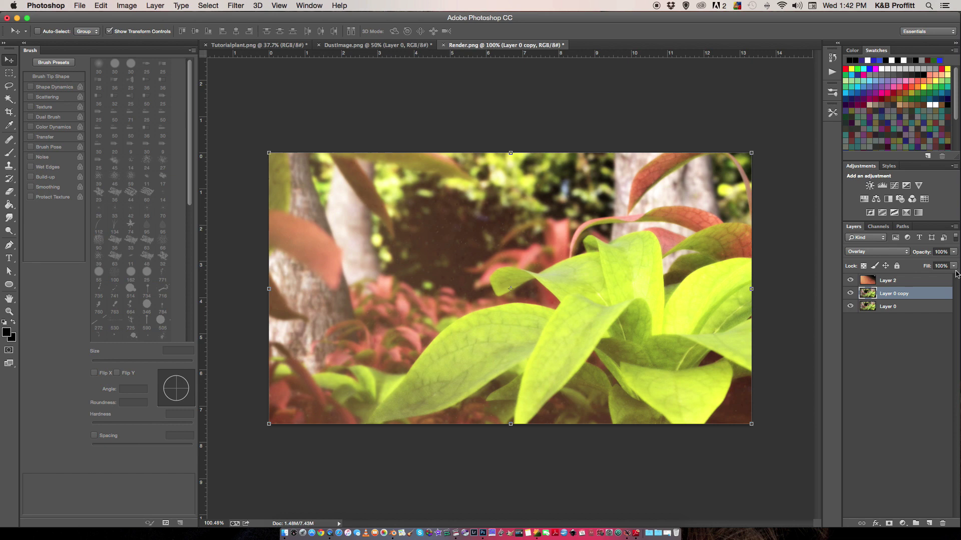
{"action": "left_click", "coordinate": [953, 252]}
{"action": "left_click_drag", "start_coordinate": [940, 266], "coordinate": [915, 264]}
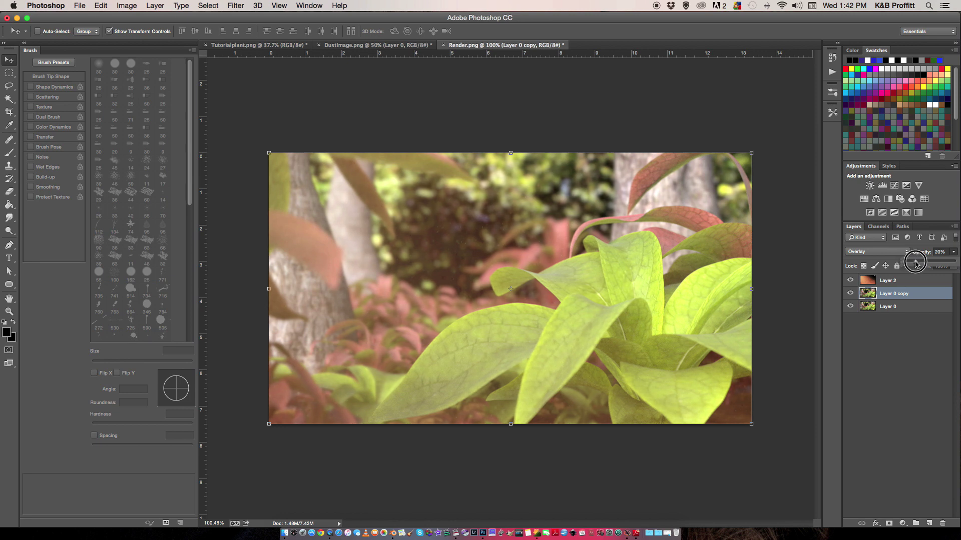
{"action": "left_click_drag", "start_coordinate": [915, 265], "coordinate": [916, 265]}
{"action": "left_click", "coordinate": [918, 389]}
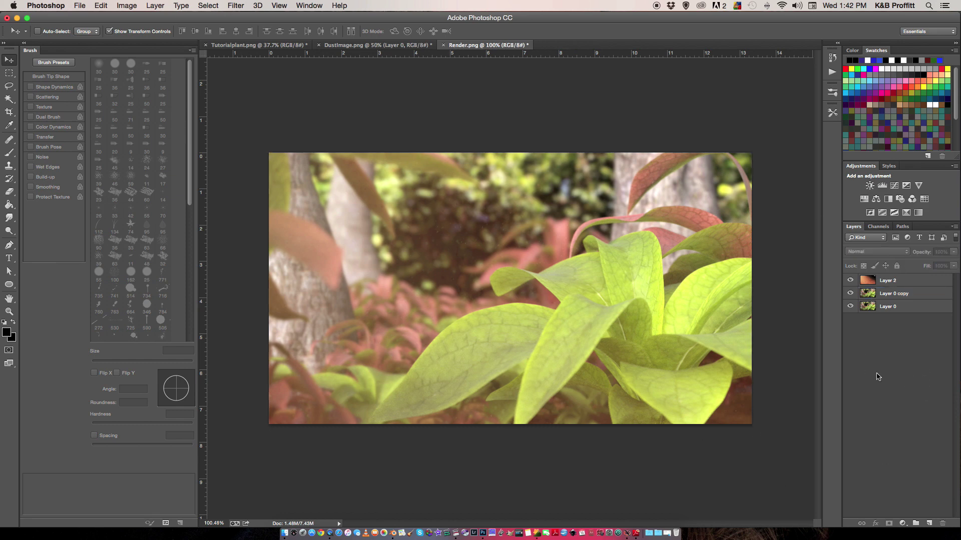
Add a Hue/Saturation adjustment layer at the top of the stack and slightly reduce its saturation
{"action": "left_click", "coordinate": [864, 199]}
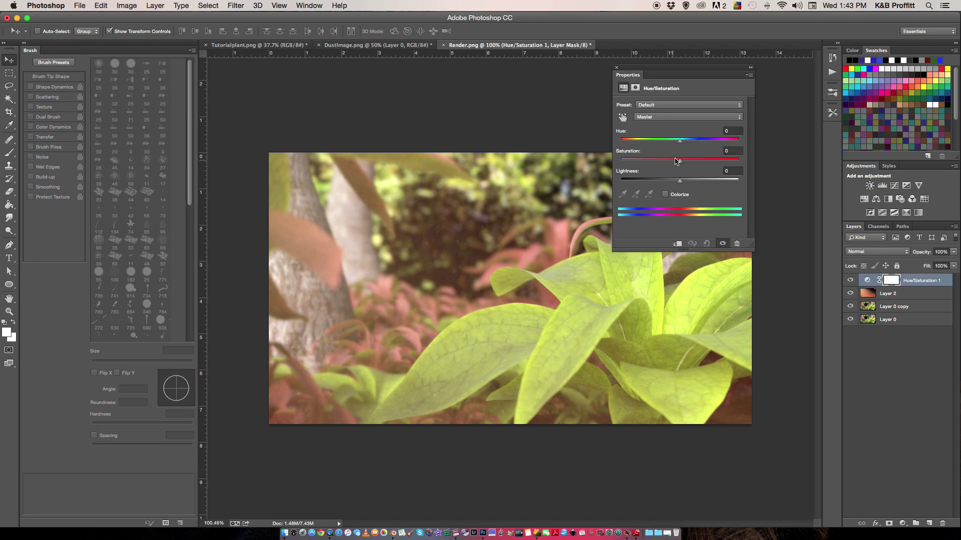
{"action": "left_click_drag", "start_coordinate": [682, 161], "coordinate": [673, 164]}
{"action": "left_click_drag", "start_coordinate": [673, 164], "coordinate": [674, 164]}
{"action": "left_click", "coordinate": [615, 68]}
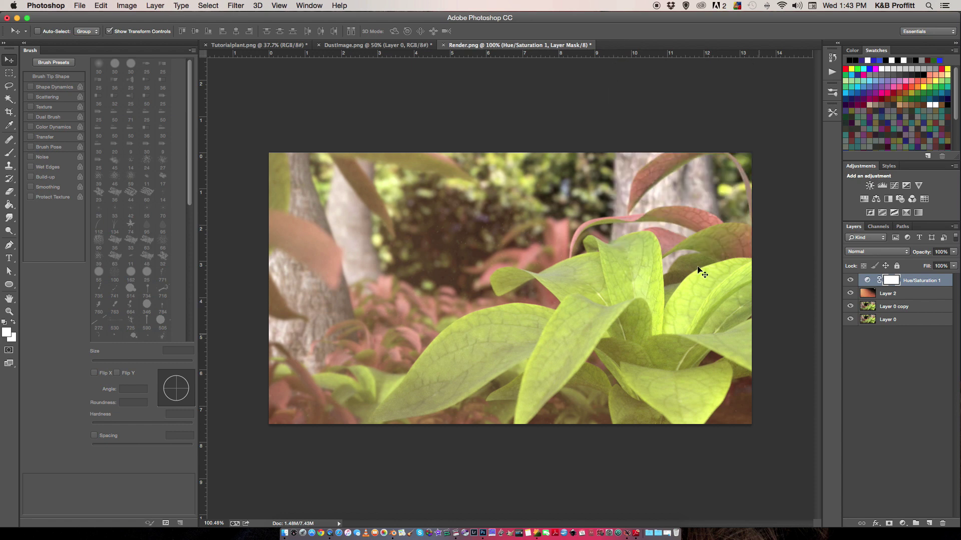
Add a Brightness/Contrast adjustment layer above the Hue/Saturation layer and fine-tune its settings
{"action": "left_click", "coordinate": [870, 187]}
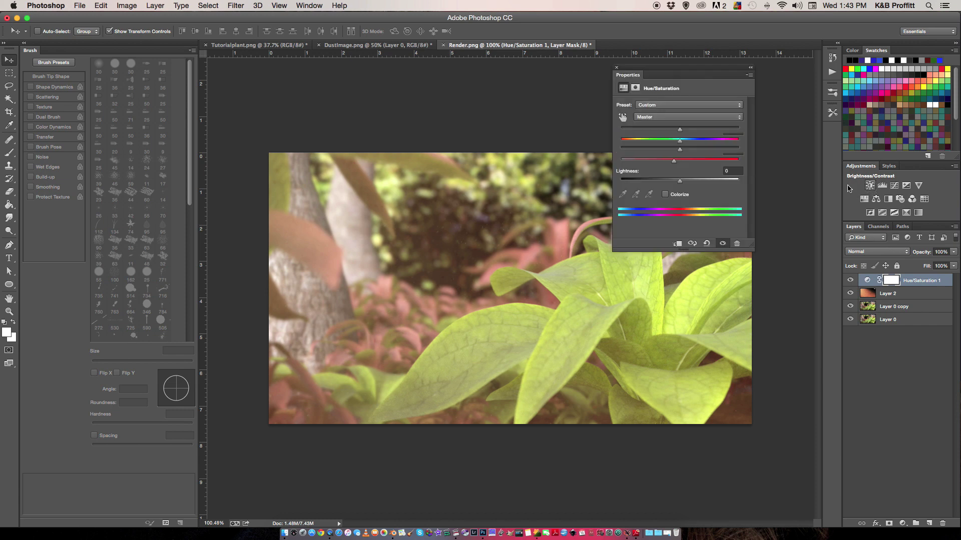
{"action": "left_click_drag", "start_coordinate": [679, 152], "coordinate": [680, 129]}
{"action": "left_click", "coordinate": [616, 67]}
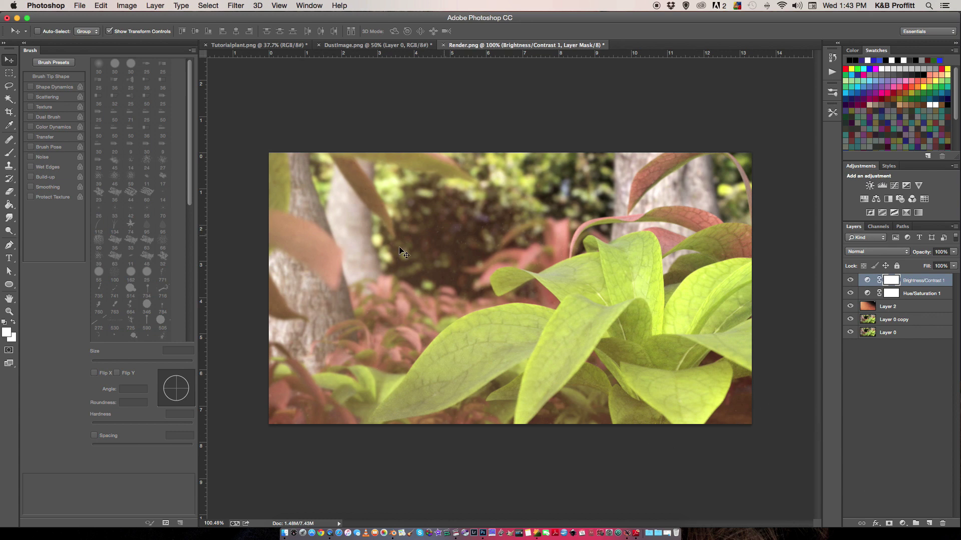
Create a new layer on top and fill it with black using the Paint Bucket tool
{"action": "left_click", "coordinate": [929, 523]}
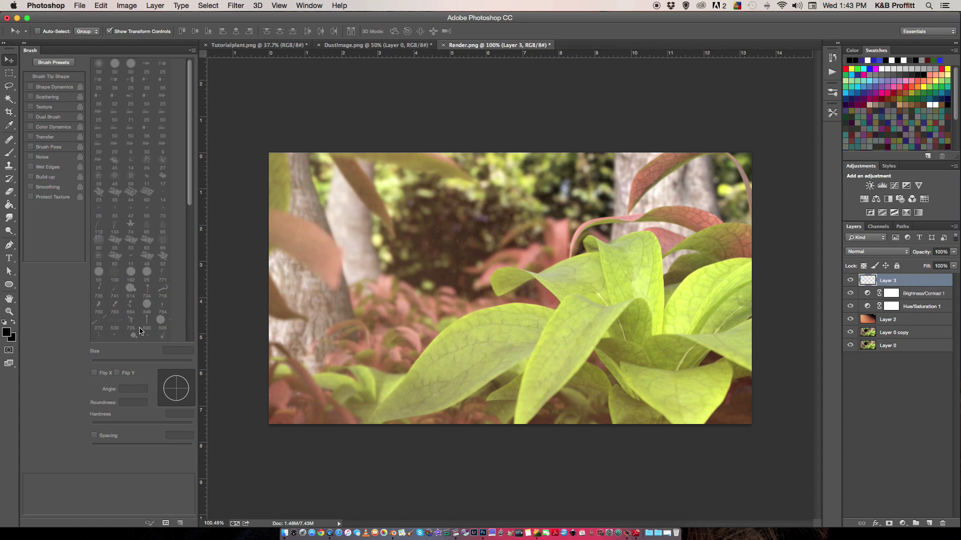
{"action": "left_click", "coordinate": [9, 205]}
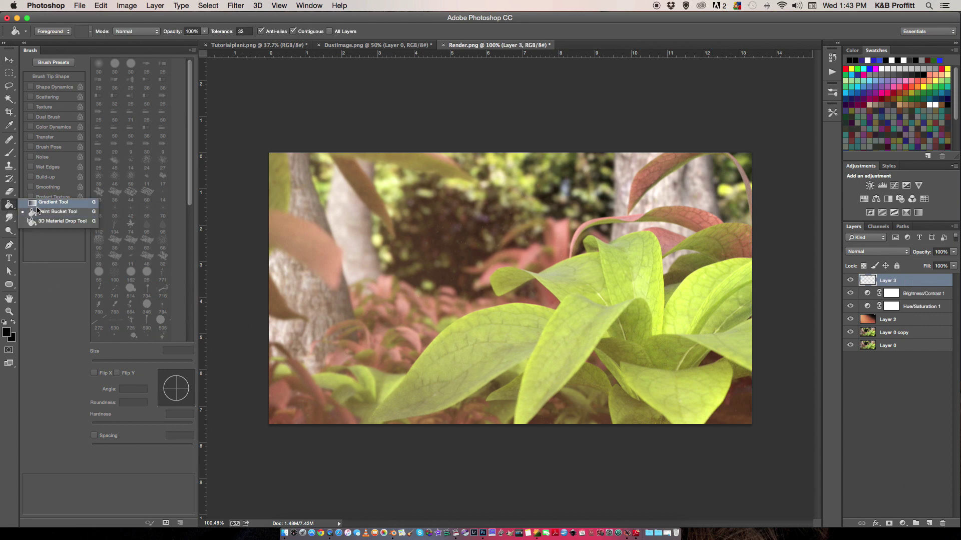
{"action": "left_click", "coordinate": [8, 335]}
{"action": "left_click", "coordinate": [486, 252]}
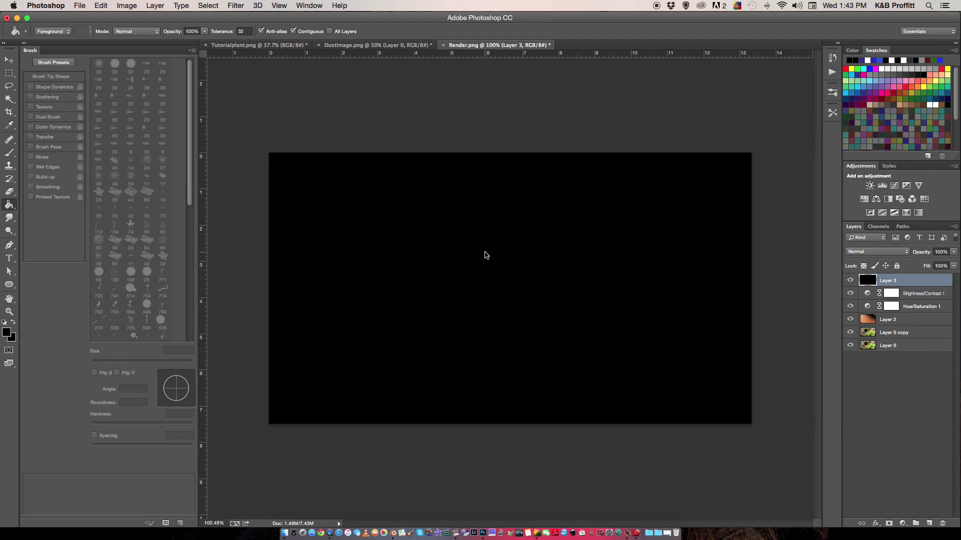
Erase the black layer's centre into a vignette with a soft 193 px Eraser, and lower the layer's opacity to 26%
{"action": "left_click", "coordinate": [9, 191]}
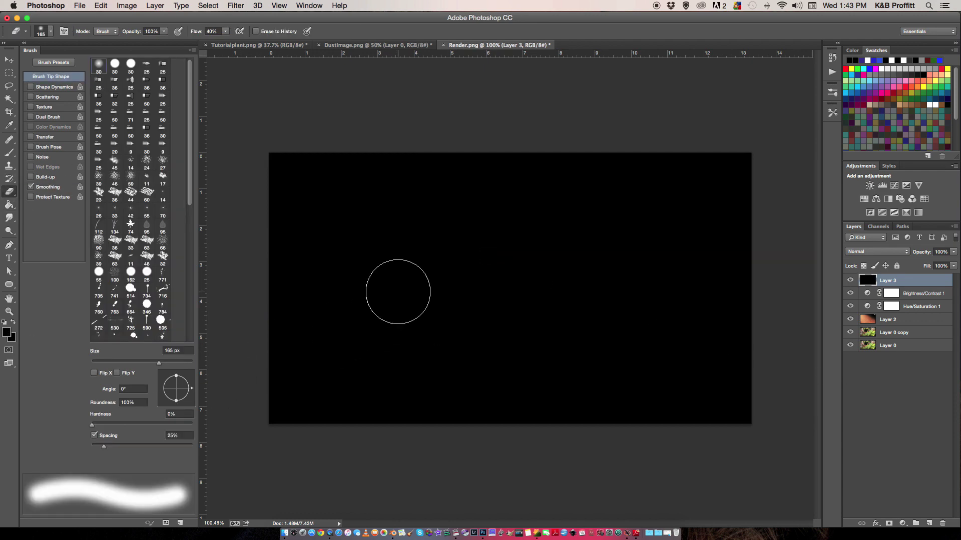
{"action": "left_click_drag", "start_coordinate": [162, 364], "coordinate": [165, 364]}
{"action": "mouse_move", "coordinate": [370, 260]}
{"action": "left_mouse_down"}
{"action": "mouse_move", "coordinate": [360, 288]}
{"action": "mouse_move", "coordinate": [444, 268]}
{"action": "mouse_move", "coordinate": [523, 285]}
{"action": "mouse_move", "coordinate": [635, 272]}
{"action": "mouse_move", "coordinate": [664, 282]}
{"action": "mouse_move", "coordinate": [648, 317]}
{"action": "mouse_move", "coordinate": [581, 354]}
{"action": "mouse_move", "coordinate": [409, 340]}
{"action": "mouse_move", "coordinate": [354, 300]}
{"action": "mouse_move", "coordinate": [339, 234]}
{"action": "mouse_move", "coordinate": [465, 221]}
{"action": "mouse_move", "coordinate": [572, 225]}
{"action": "mouse_move", "coordinate": [669, 176]}
{"action": "mouse_move", "coordinate": [669, 279]}
{"action": "mouse_move", "coordinate": [645, 347]}
{"action": "mouse_move", "coordinate": [412, 360]}
{"action": "mouse_move", "coordinate": [354, 354]}
{"action": "mouse_move", "coordinate": [338, 322]}
{"action": "mouse_move", "coordinate": [341, 254]}
{"action": "mouse_move", "coordinate": [621, 253]}
{"action": "mouse_move", "coordinate": [677, 300]}
{"action": "mouse_move", "coordinate": [676, 344]}
{"action": "mouse_move", "coordinate": [677, 323]}
{"action": "mouse_move", "coordinate": [566, 347]}
{"action": "mouse_move", "coordinate": [647, 225]}
{"action": "mouse_move", "coordinate": [688, 239]}
{"action": "mouse_move", "coordinate": [695, 278]}
{"action": "left_mouse_up"}
{"action": "mouse_move", "coordinate": [691, 320]}
{"action": "left_mouse_down"}
{"action": "mouse_move", "coordinate": [613, 394]}
{"action": "mouse_move", "coordinate": [392, 365]}
{"action": "mouse_move", "coordinate": [332, 322]}
{"action": "mouse_move", "coordinate": [316, 298]}
{"action": "mouse_move", "coordinate": [386, 226]}
{"action": "left_mouse_up"}
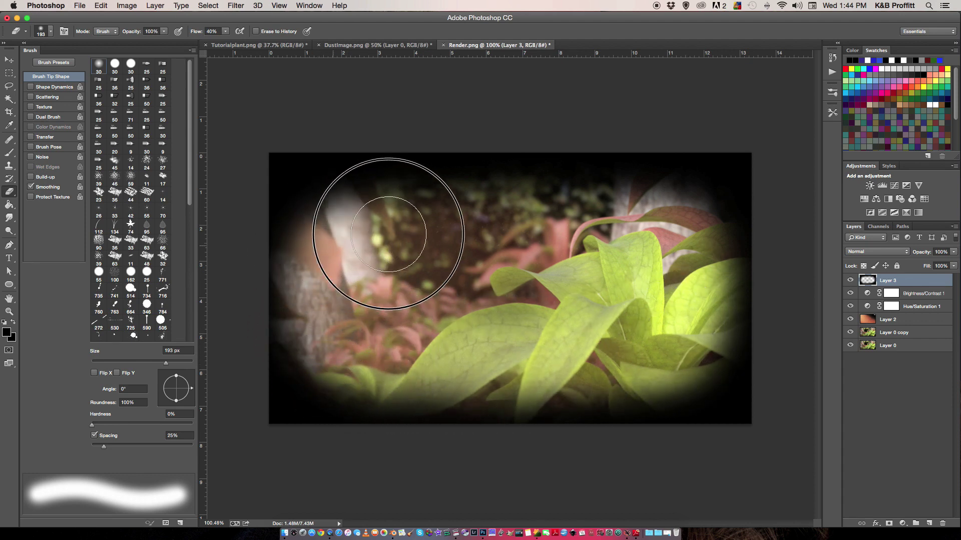
{"action": "left_click", "coordinate": [958, 254]}
{"action": "left_click_drag", "start_coordinate": [953, 261], "coordinate": [918, 265]}
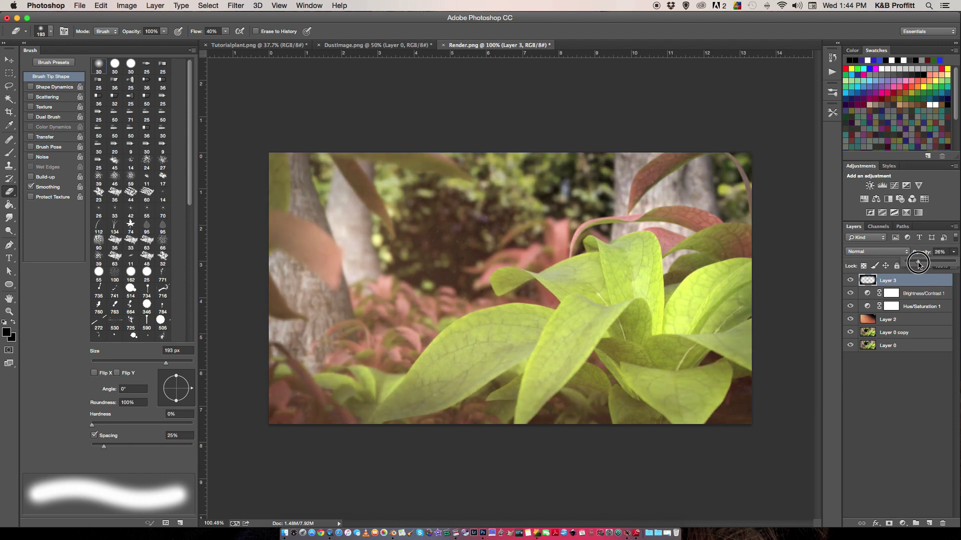
Add a second Brightness/Contrast adjustment layer above the vignette with brightness about -9 and contrast 28
{"action": "scroll", "coordinate": [575, 332], "scroll_direction": "up", "scroll_amount": 1, "text": "alt"}
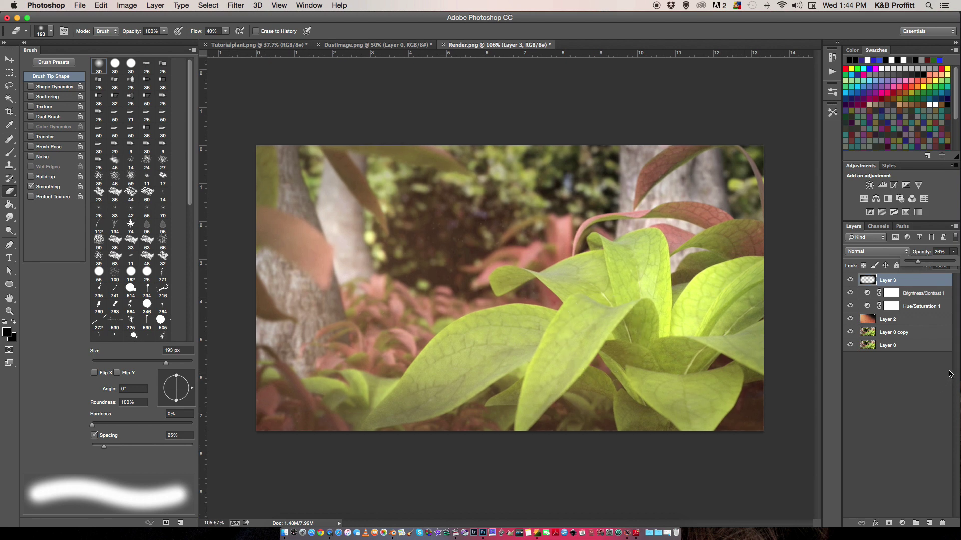
{"action": "left_click", "coordinate": [870, 185]}
{"action": "left_click_drag", "start_coordinate": [679, 128], "coordinate": [676, 132]}
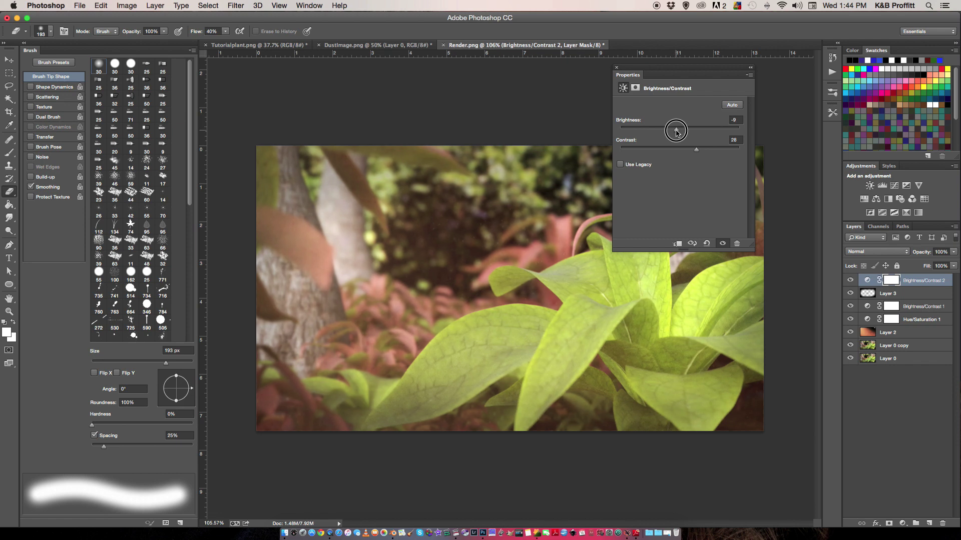
{"action": "left_click", "coordinate": [617, 67]}
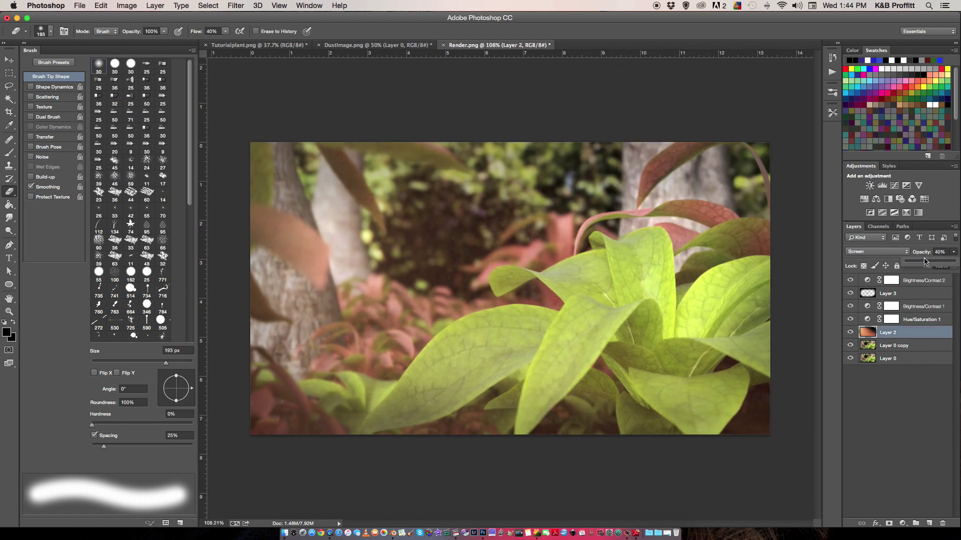
Fine-tune the opacity of the dust overlay on Layer 2 and deselect the layers
{"action": "left_click_drag", "start_coordinate": [937, 264], "coordinate": [929, 268]}
{"action": "left_click", "coordinate": [890, 421]}
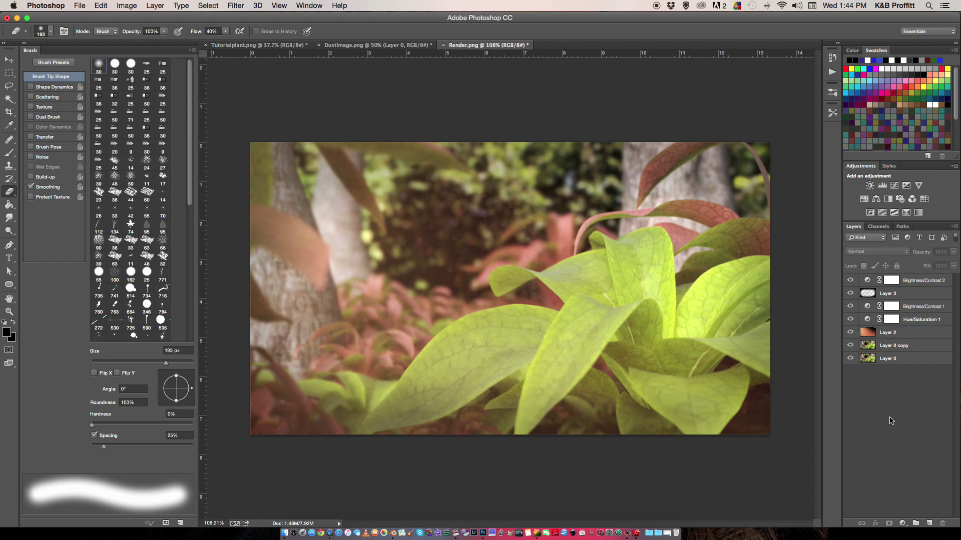